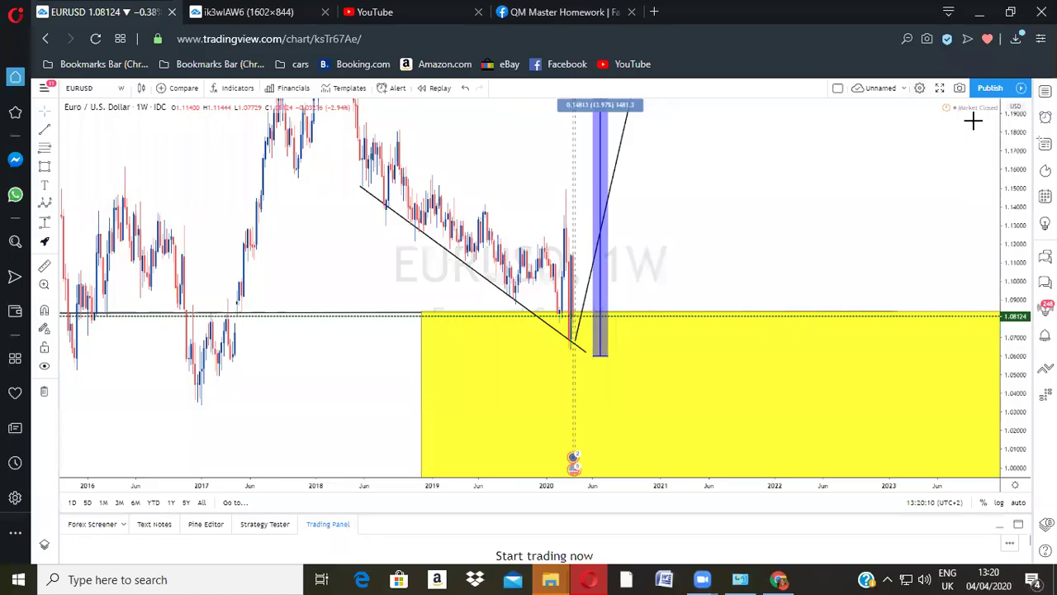
Step: Examine the weekly EURUSD wave structure around the 2018 peak, the falling trendline and the yellow zones
drag(1004, 155, 1004, 276)
scroll(860, 274, down, 1)
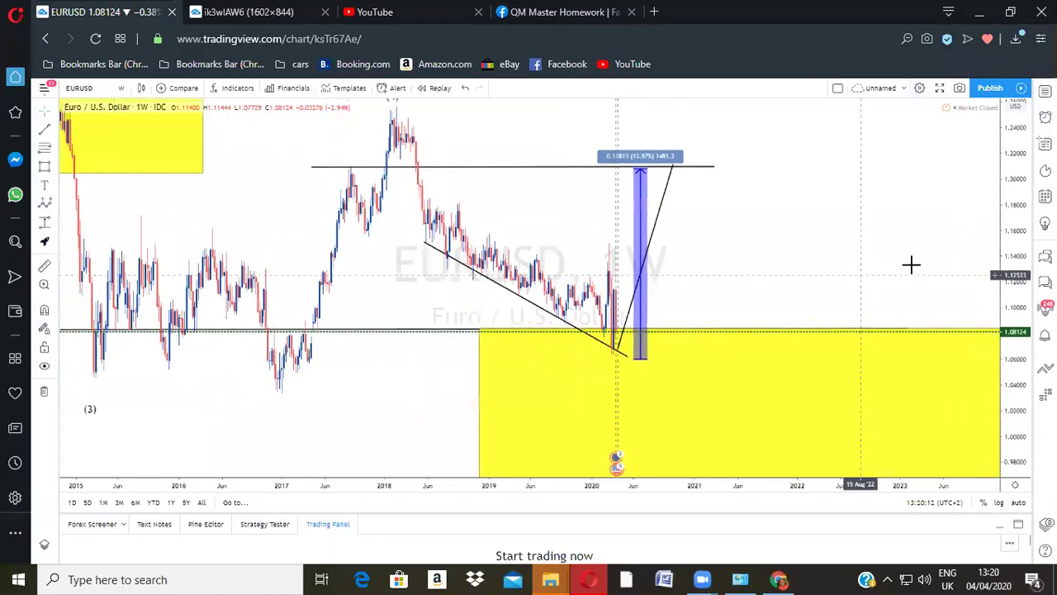
scroll(910, 265, down, 2)
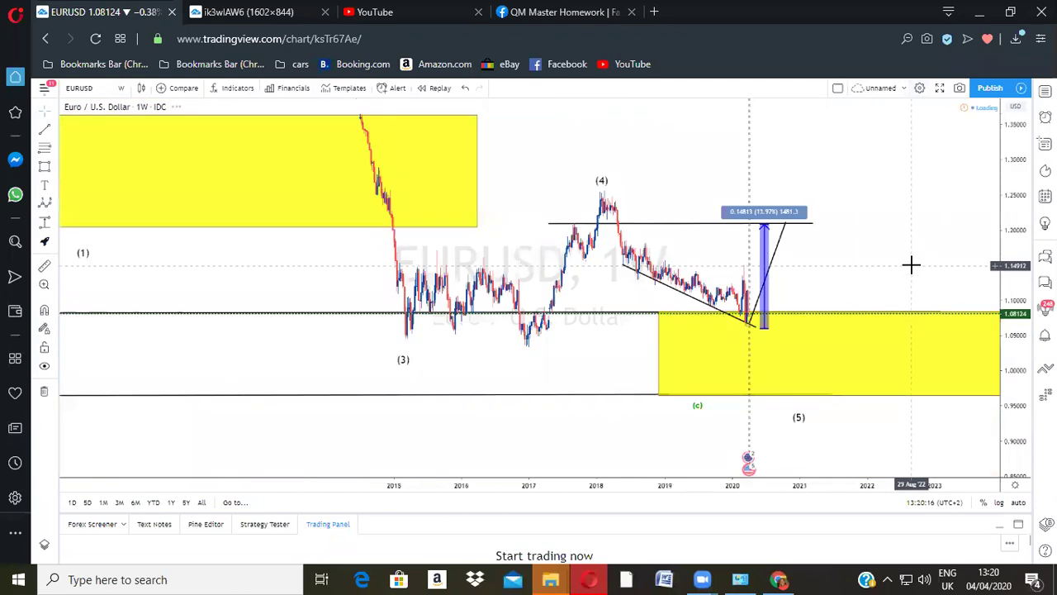
drag(634, 277, 816, 251)
scroll(628, 256, up, 2)
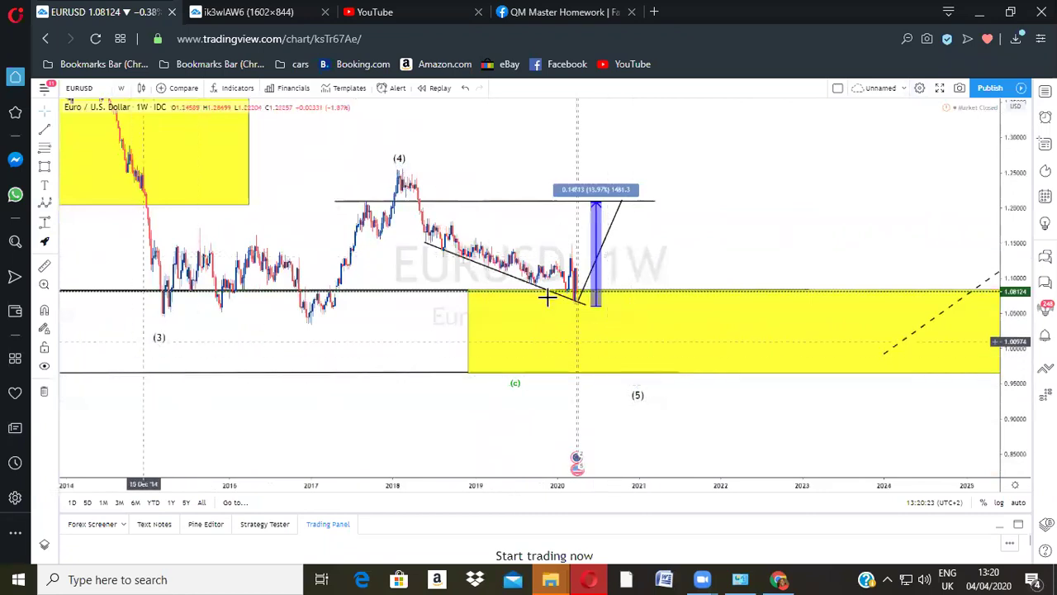
drag(1004, 281, 1005, 213)
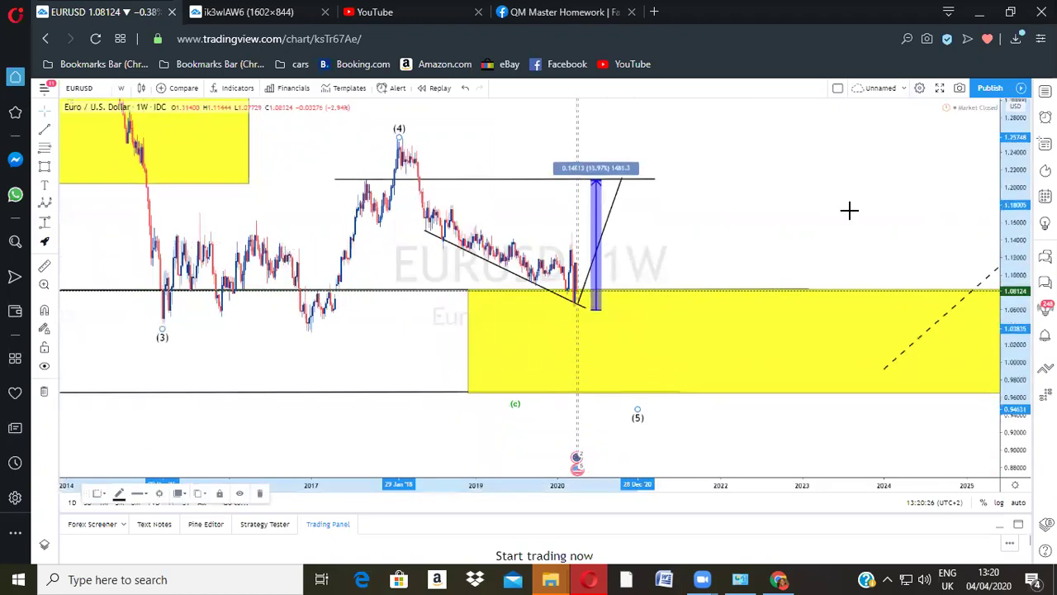
drag(830, 220, 879, 272)
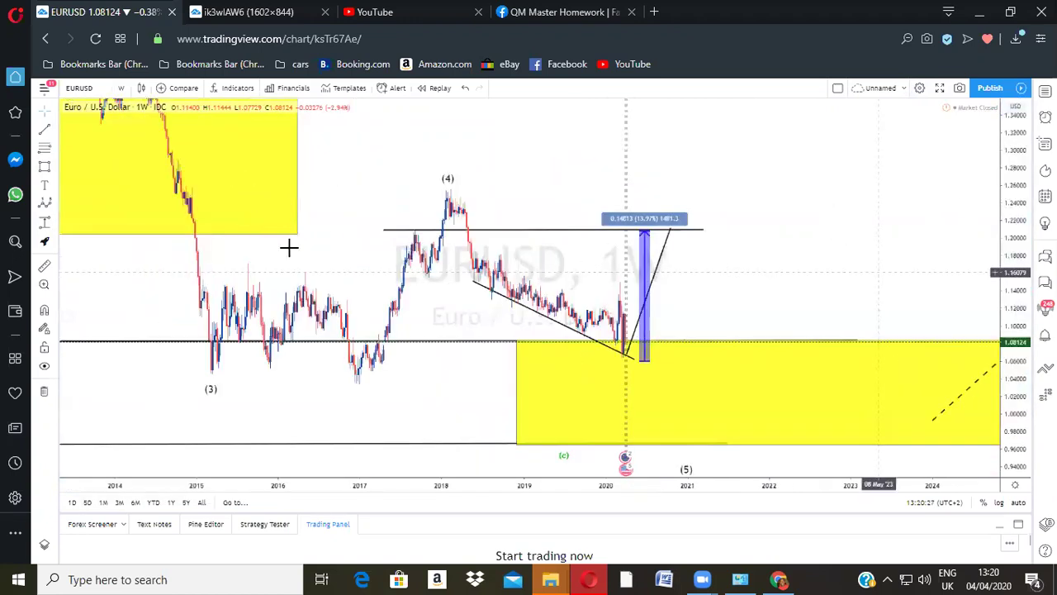
scroll(966, 241, up, 1)
drag(1012, 304, 1015, 168)
drag(907, 211, 969, 293)
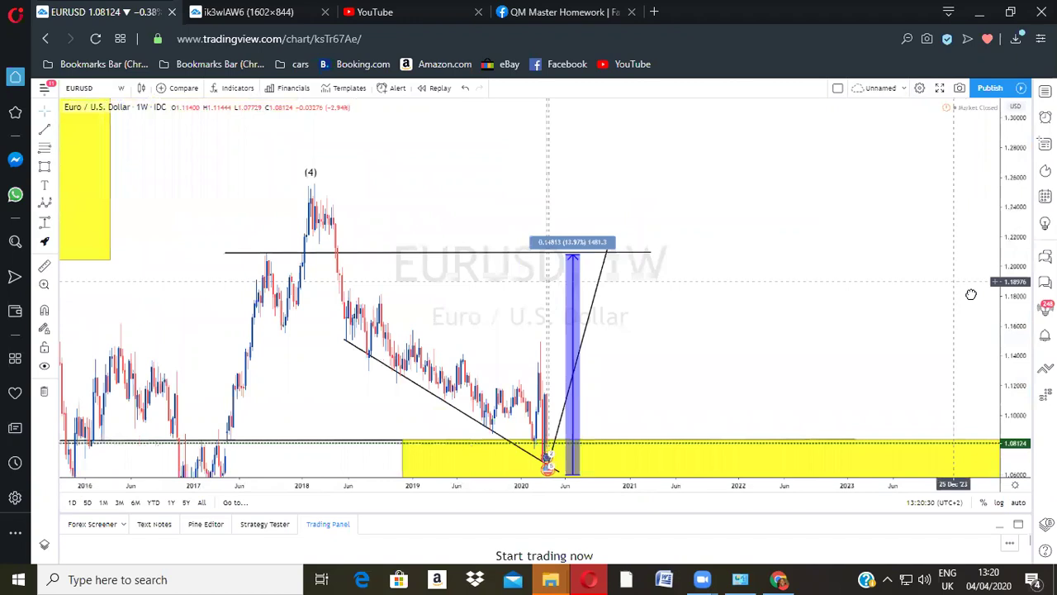
scroll(218, 237, up, 2)
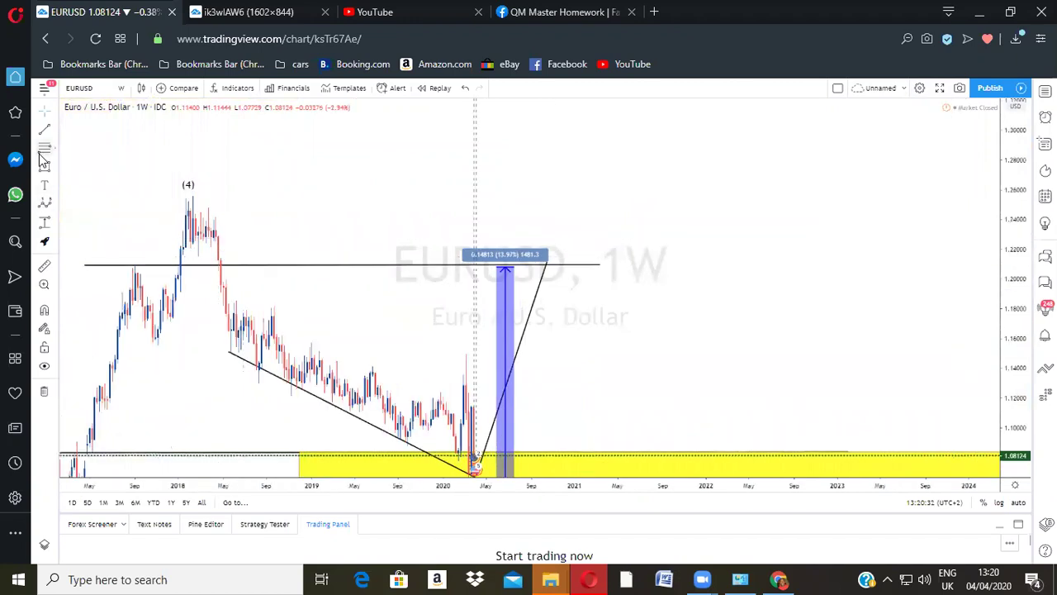
Step: Draw an Elliott impulse wave from the 2018 peak, placing points (1) to (5) down the decline to the March 2020 low
click(46, 207)
click(184, 195)
click(198, 260)
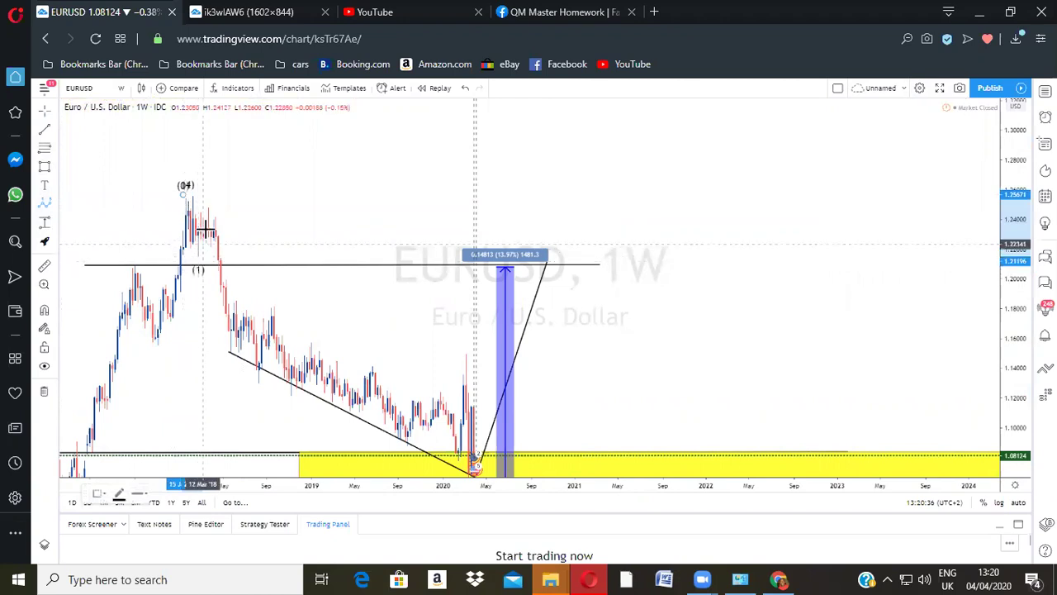
click(208, 220)
click(227, 359)
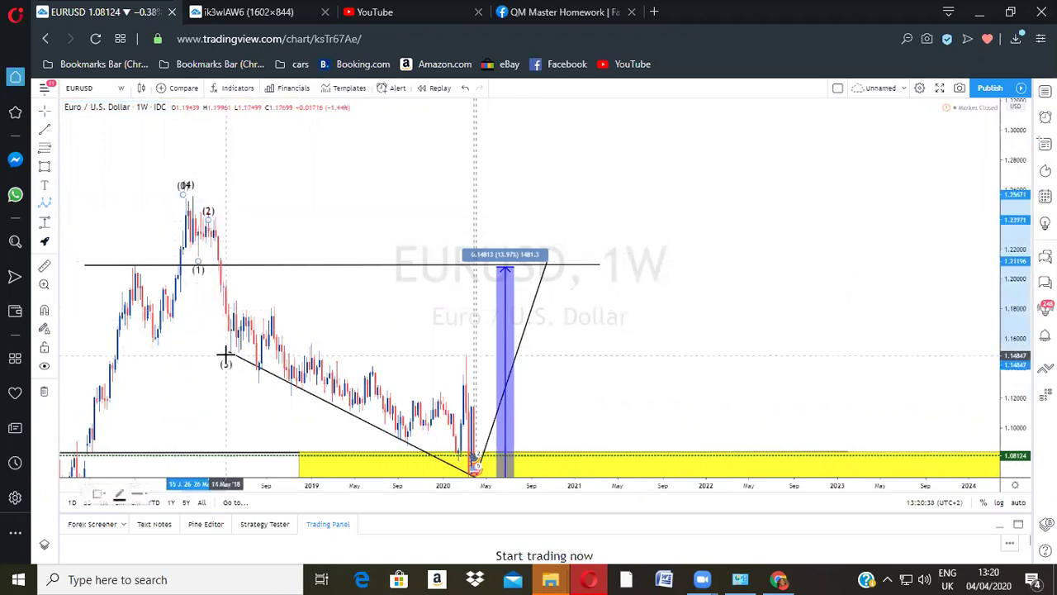
click(275, 302)
click(438, 452)
drag(435, 386, 431, 273)
drag(441, 333, 465, 340)
Step: Lower the upper edge of the yellow zone starting in November 2018 to 1.02323
drag(297, 309, 286, 405)
scroll(286, 401, down, 1)
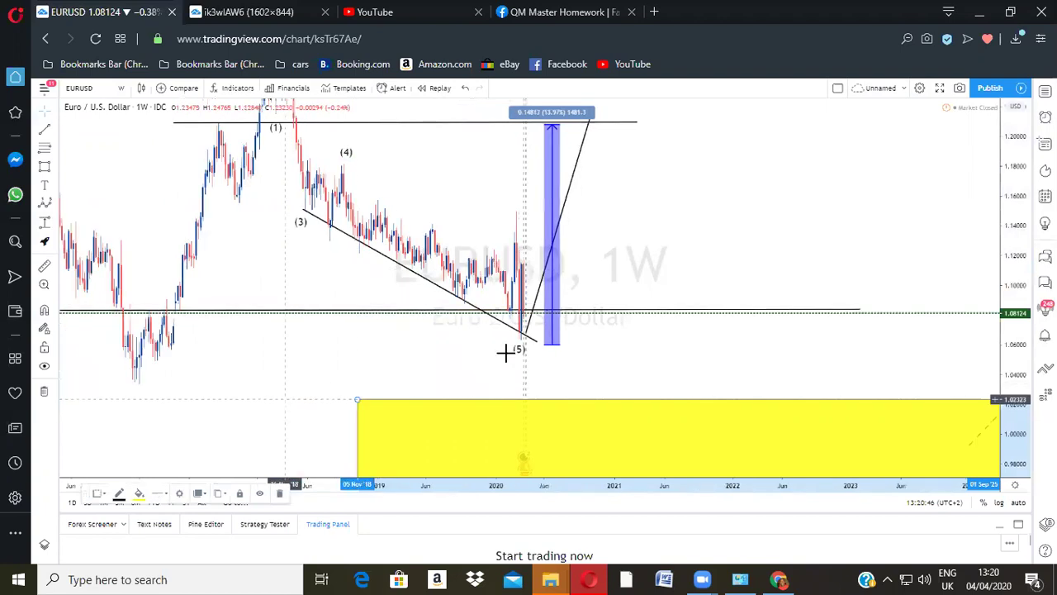
scroll(555, 349, down, 1)
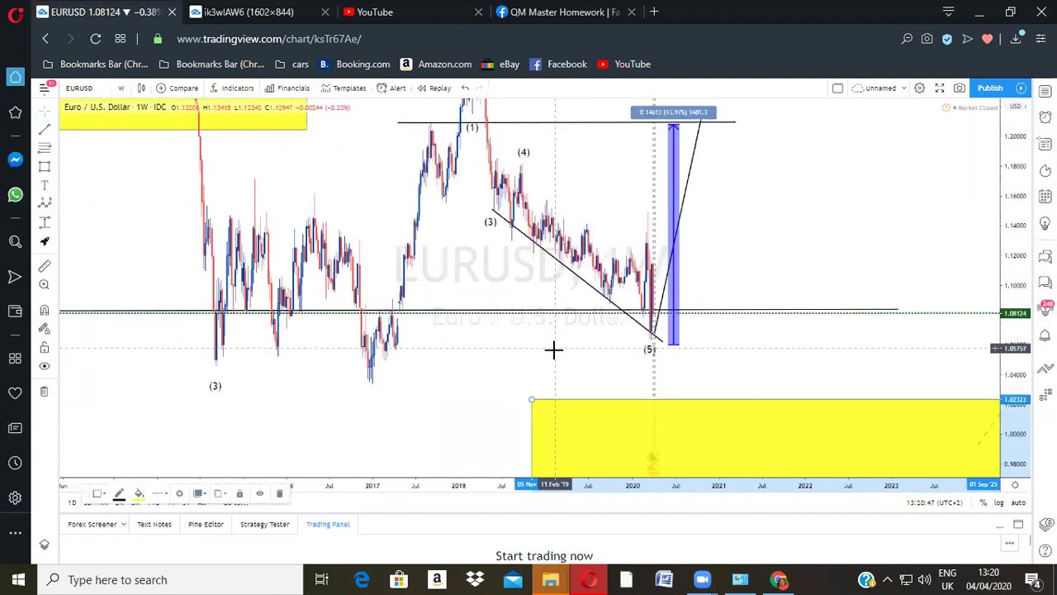
Step: Inspect the larger-degree wave count from the 2015 low against the new five-wave decline
click(215, 367)
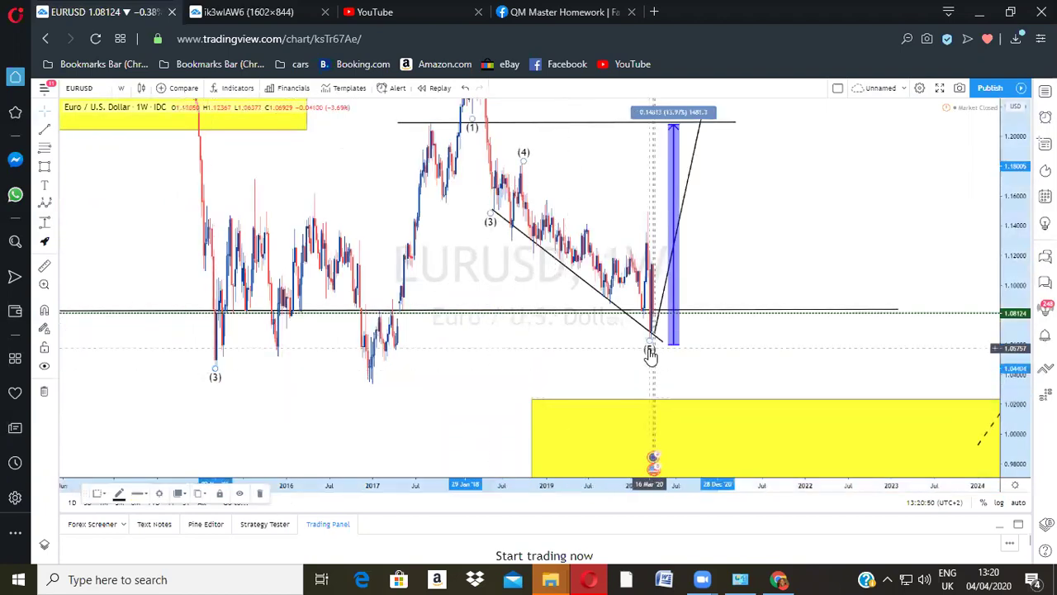
drag(1009, 216, 1003, 322)
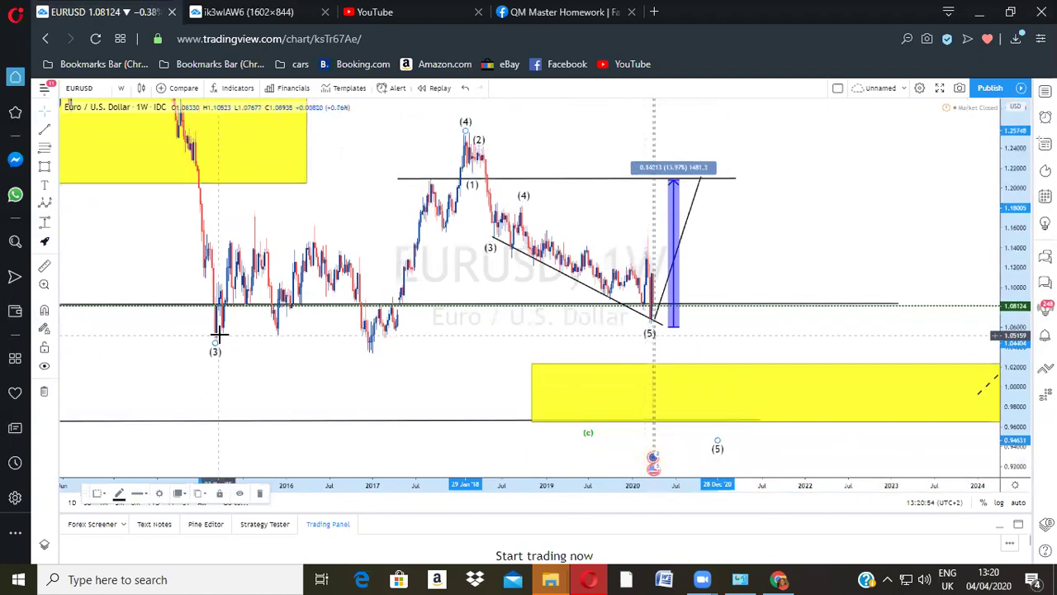
scroll(628, 320, up, 1)
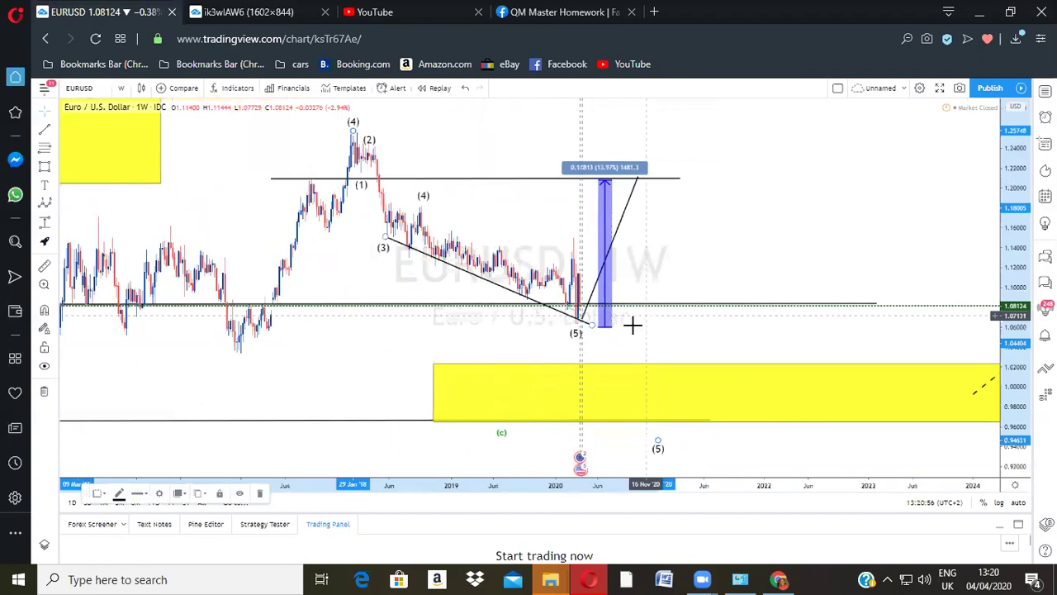
scroll(464, 309, down, 1)
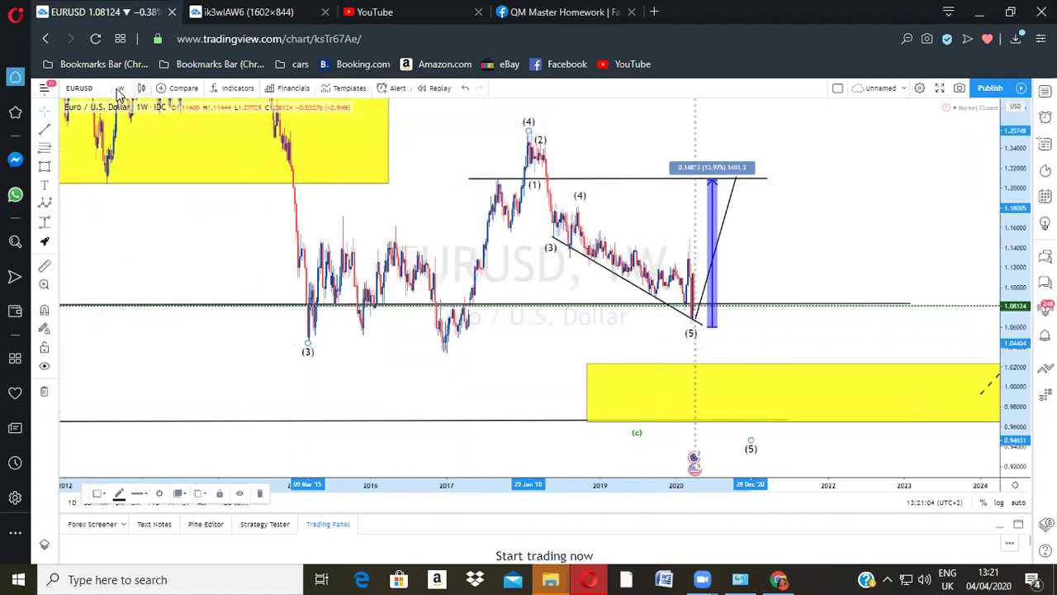
click(238, 366)
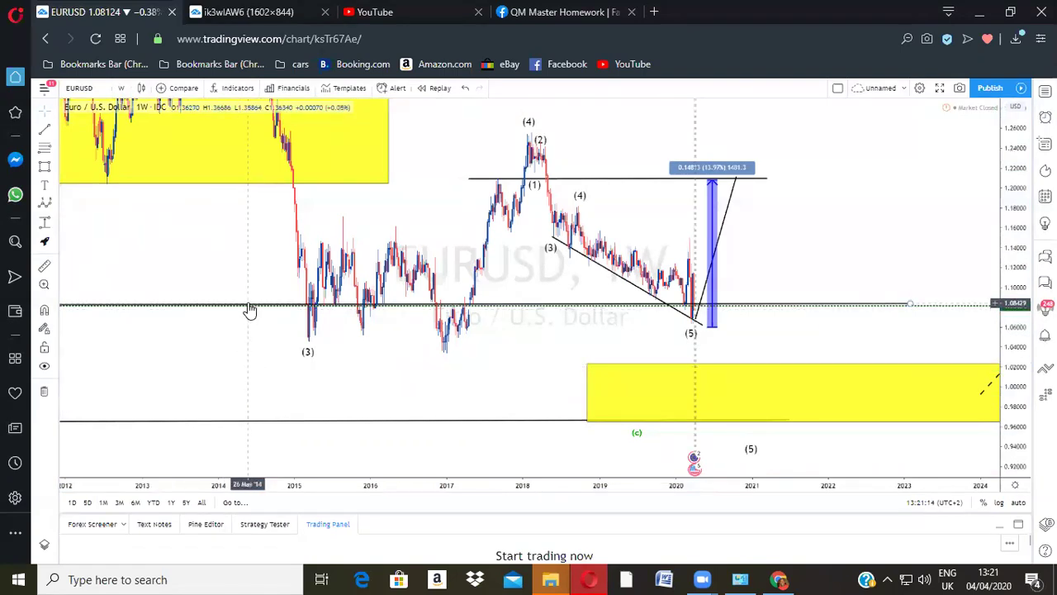
scroll(828, 358, up, 2)
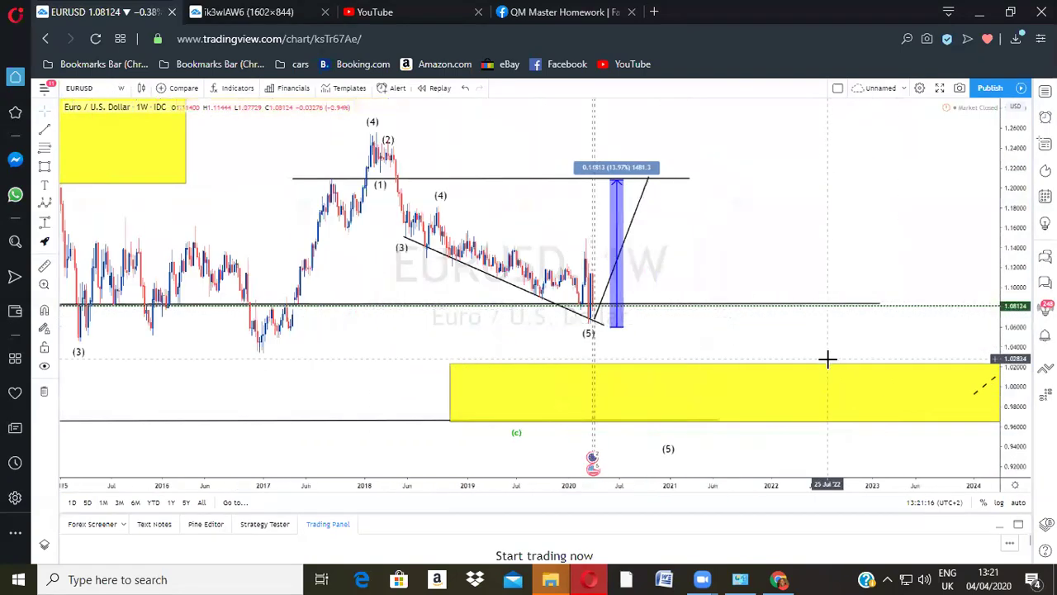
Step: Draw a rectangle from March 2015 to mid-2021 between about 1.083 and 1.045, and move the support line's far end to 1.08221
scroll(358, 332, down, 1)
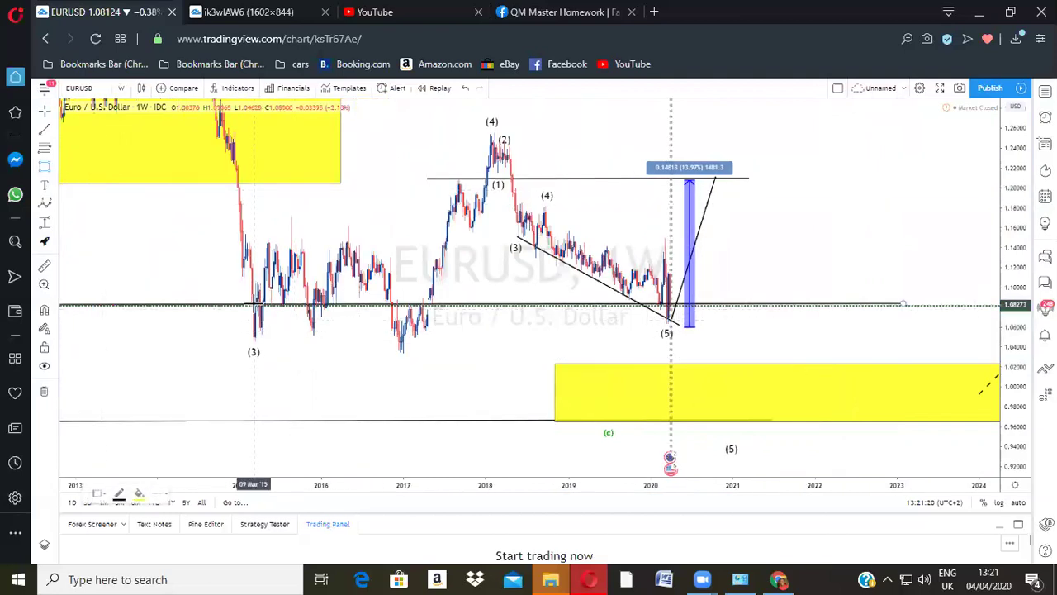
drag(254, 306, 262, 334)
drag(623, 341, 754, 339)
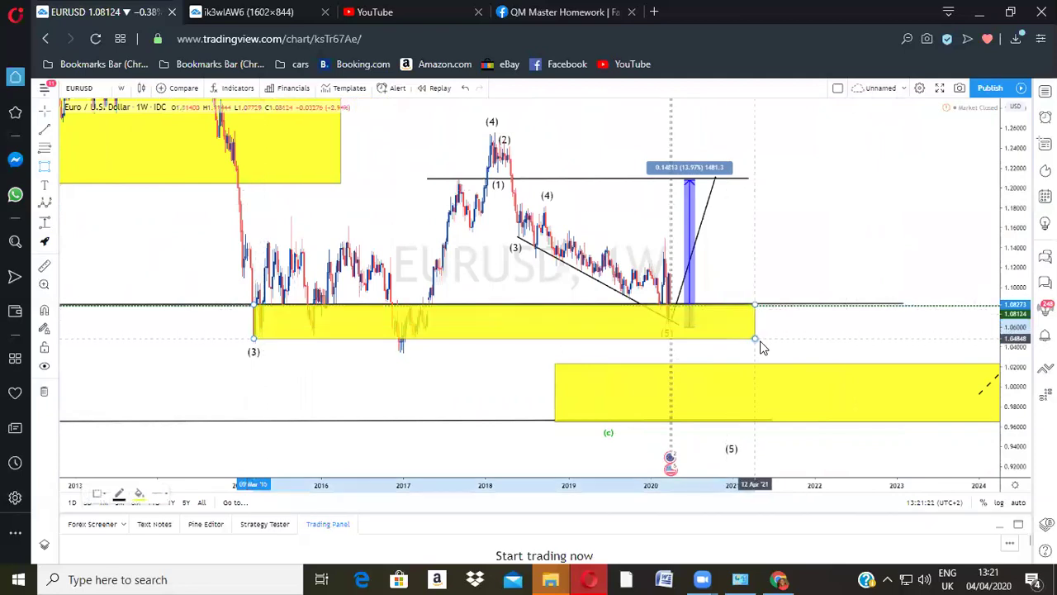
click(814, 328)
scroll(809, 339, up, 1)
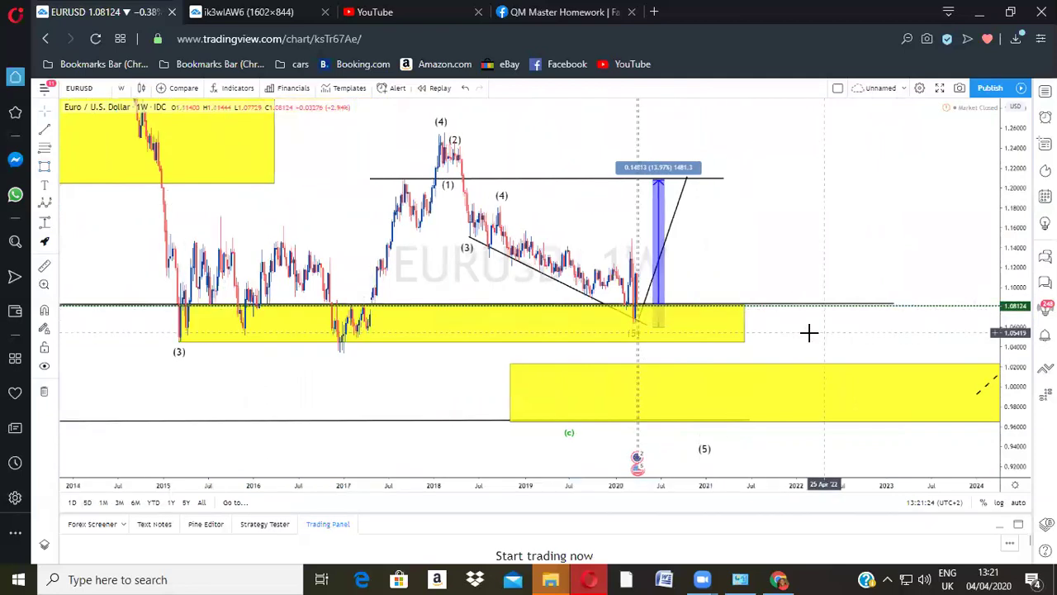
scroll(746, 345, up, 1)
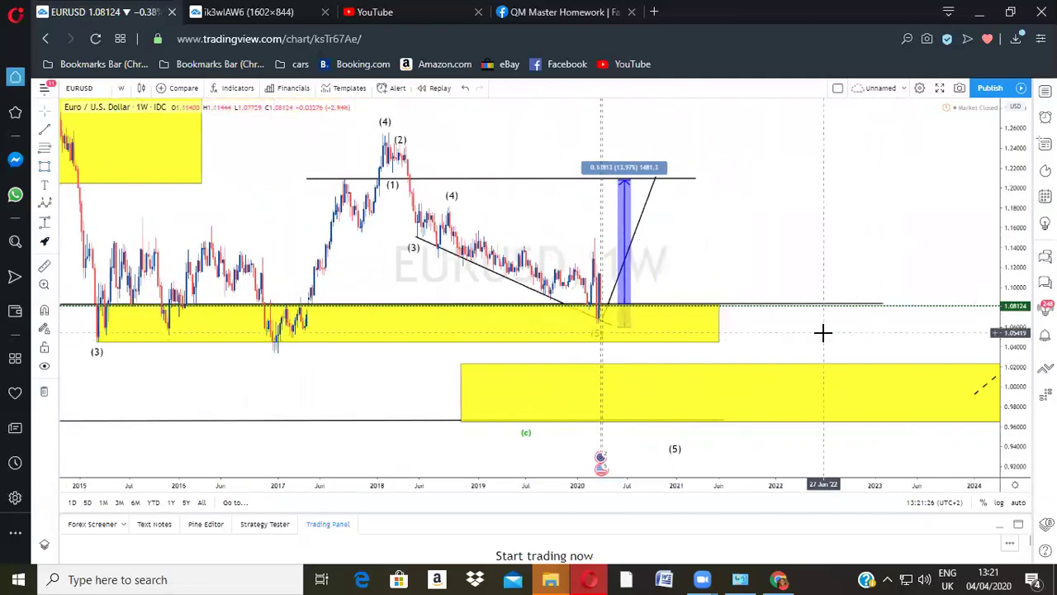
click(882, 307)
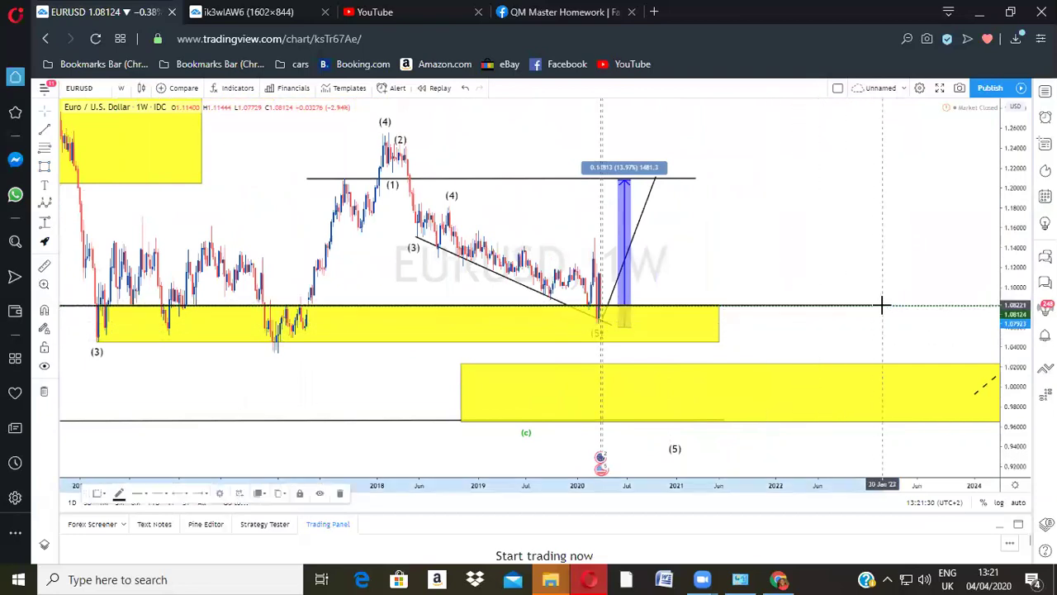
click(797, 329)
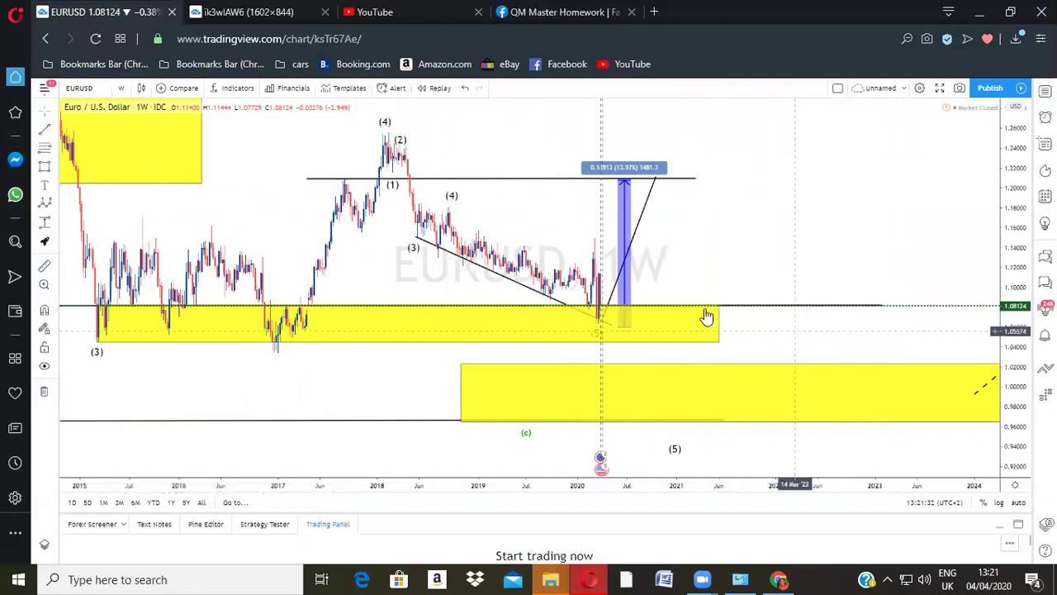
Step: Place a Trend-Based Fib Extension from the January 2018 peak at 1.25399 through 1.16058 and back to 1.24309
scroll(704, 315, down, 1)
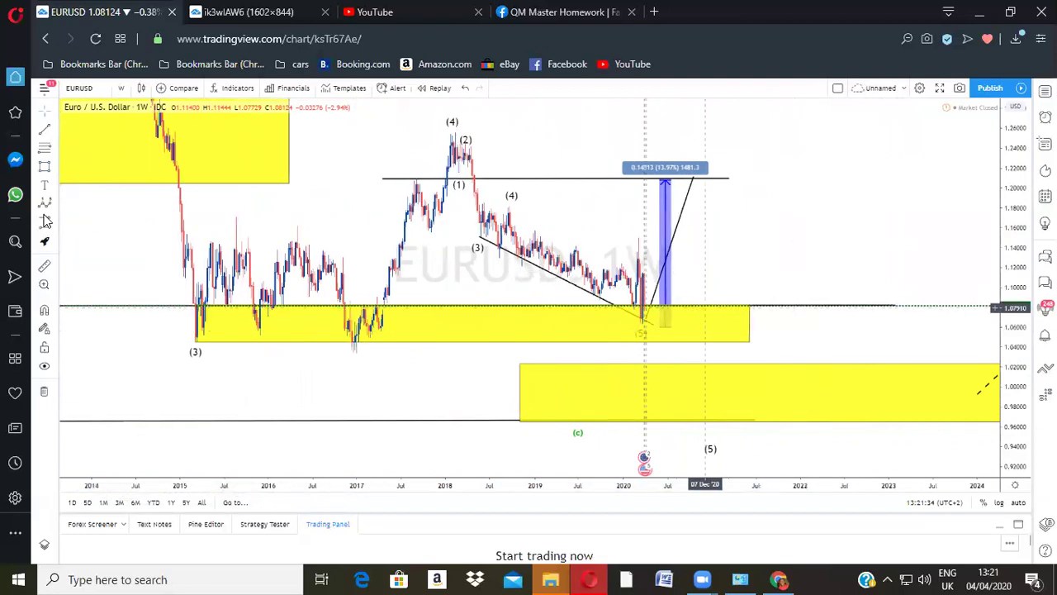
click(57, 152)
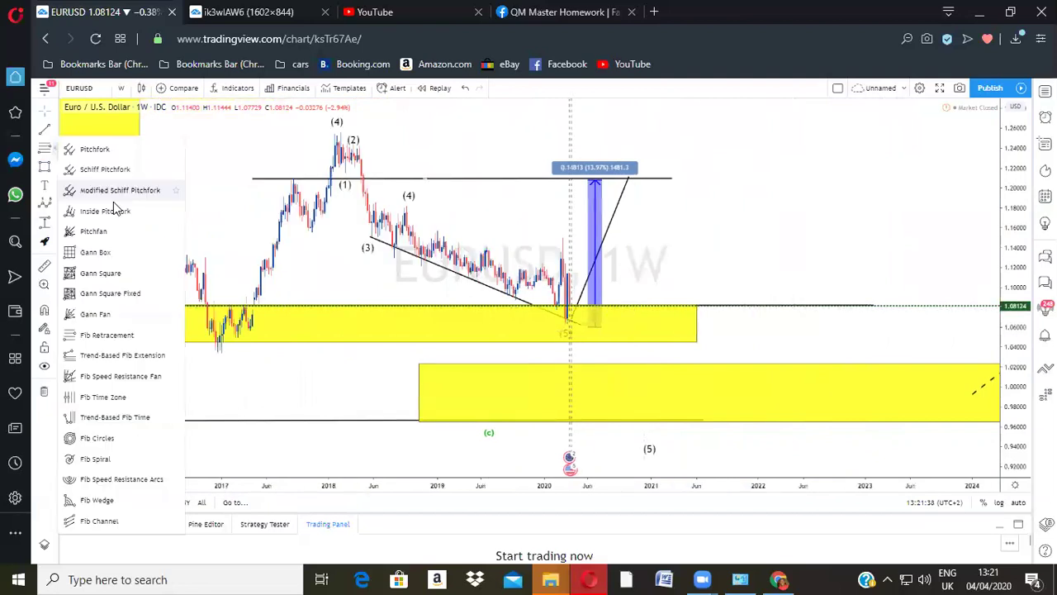
click(91, 356)
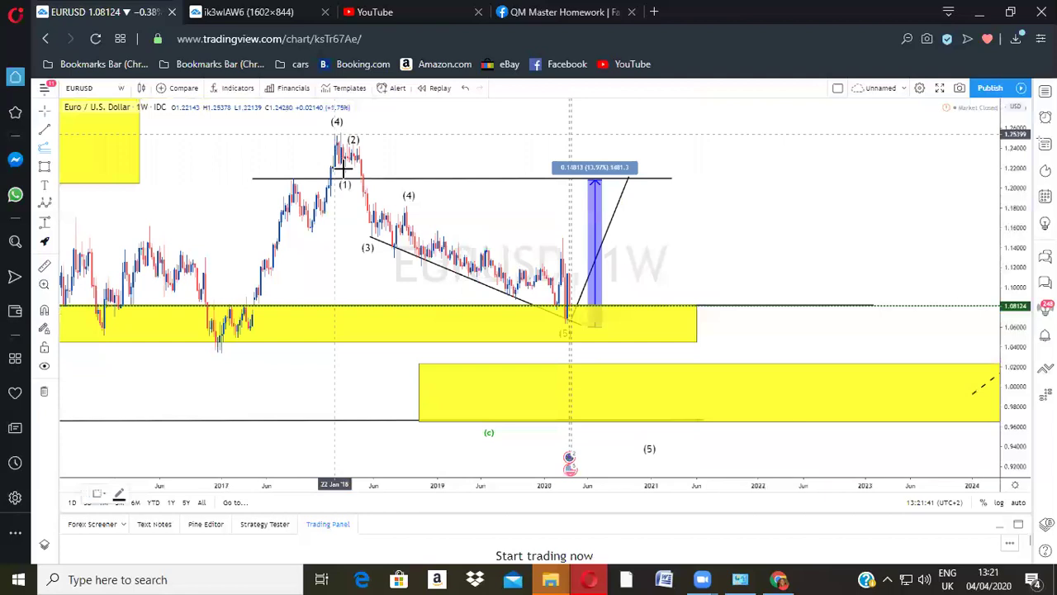
click(382, 145)
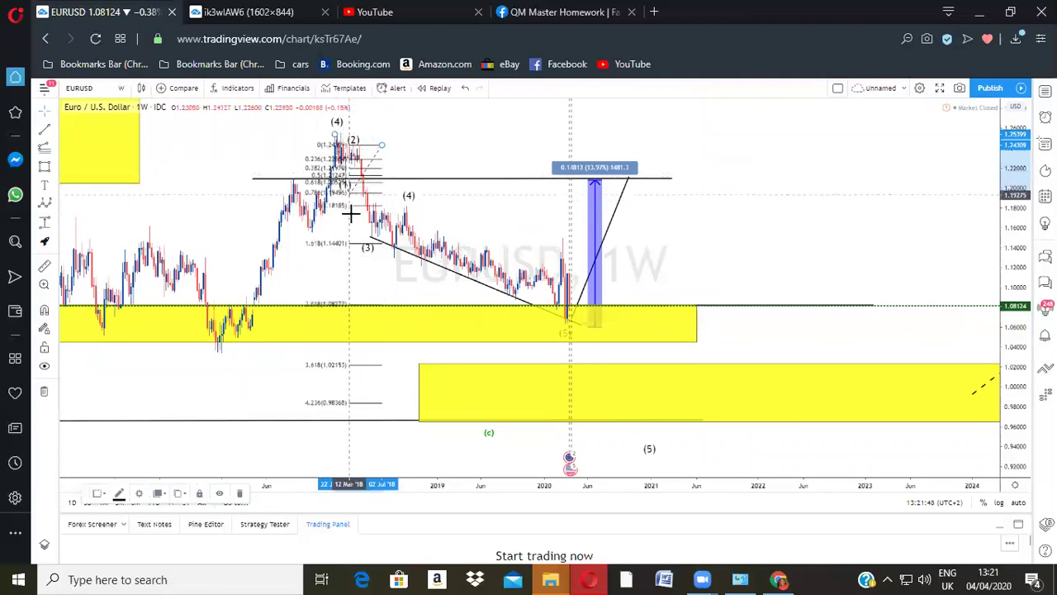
click(363, 226)
Step: Add a price range measurement at the 30 September 2019 low, from 1.09207 up to 1.11802
scroll(400, 297, up, 2)
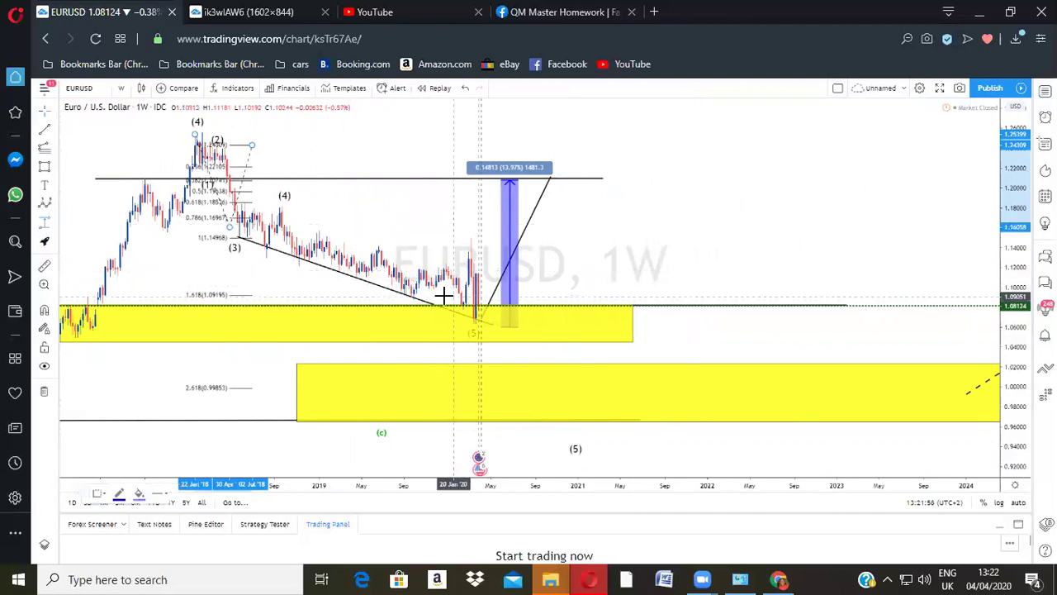
click(413, 295)
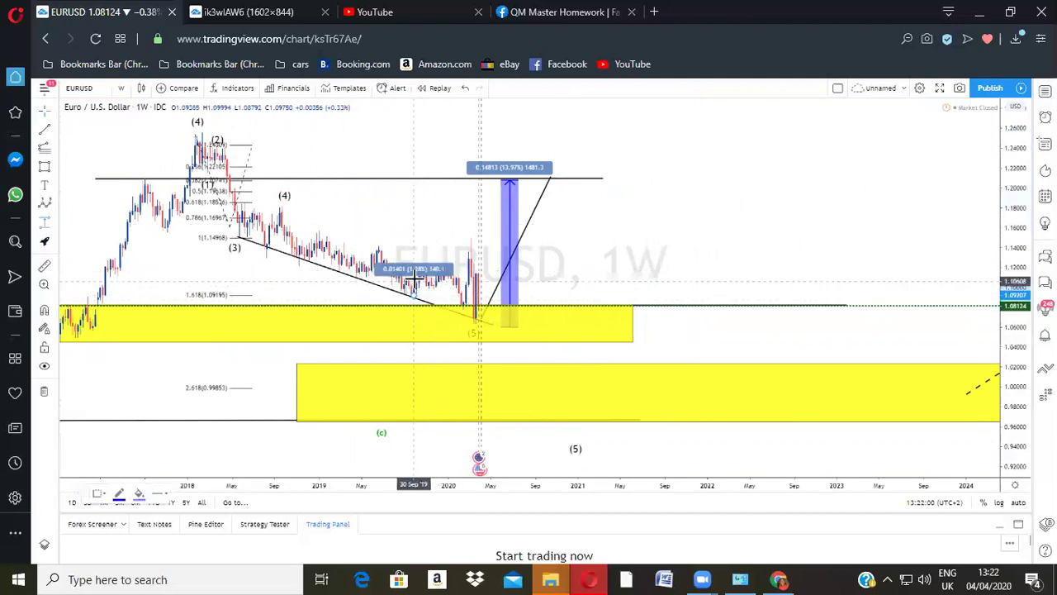
click(415, 274)
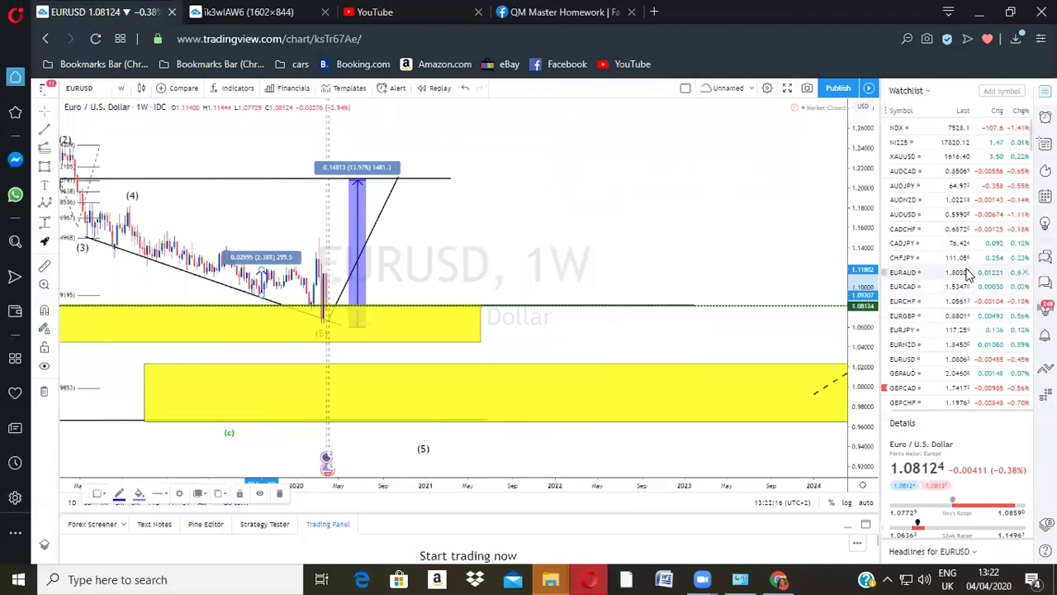
Step: Look through the currency pairs in the watchlist
scroll(1003, 330, down, 5)
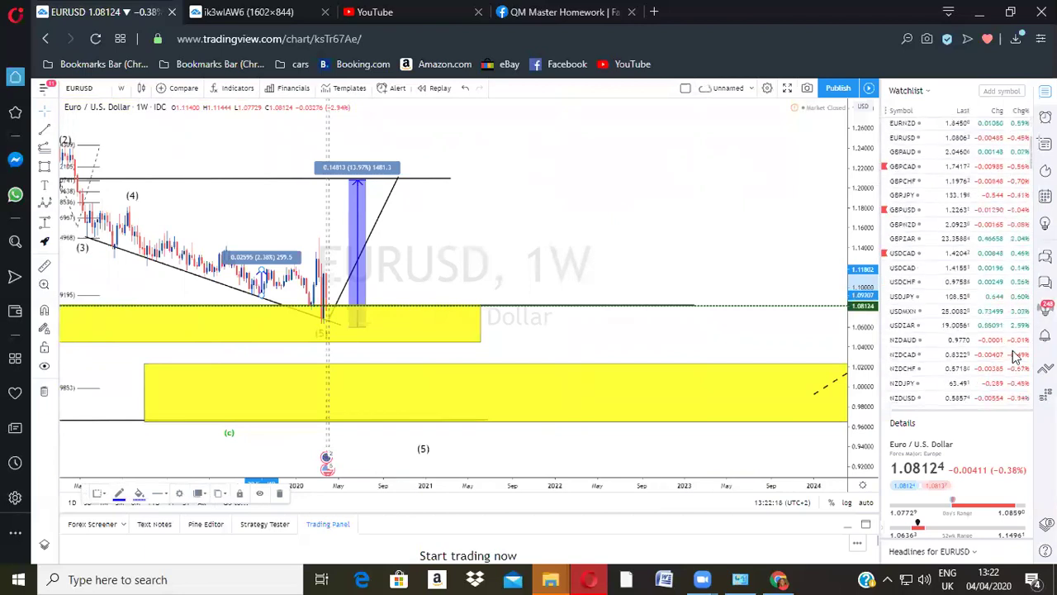
scroll(1017, 235, down, 1)
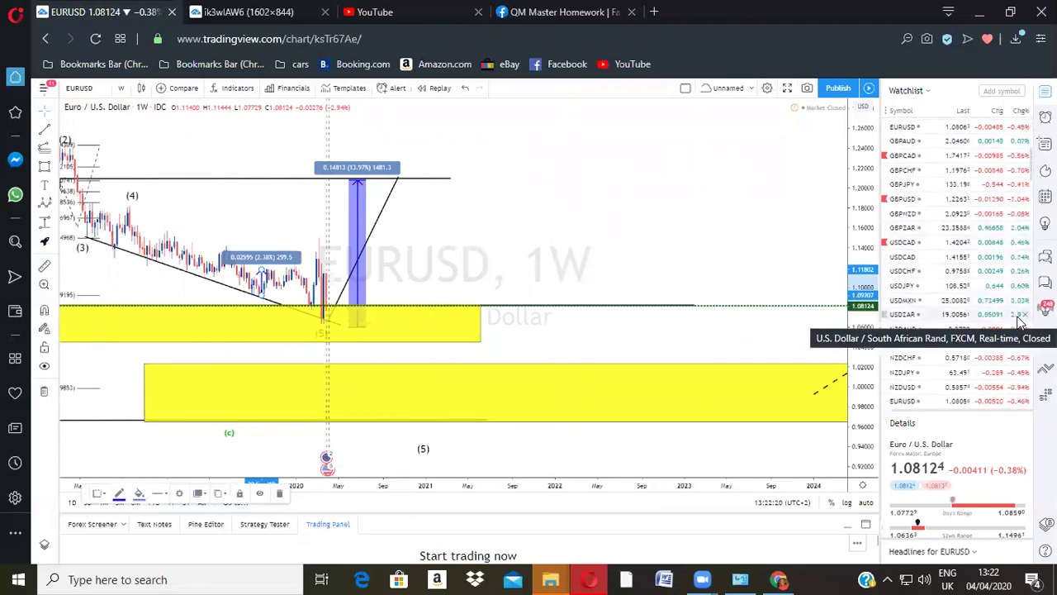
scroll(1014, 360, down, 2)
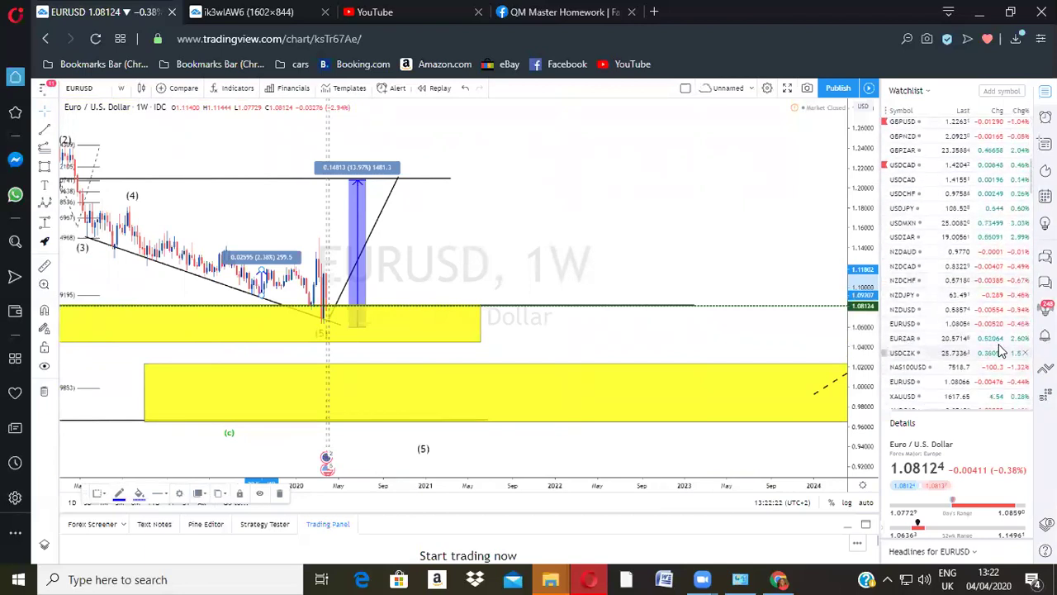
scroll(1017, 297, down, 3)
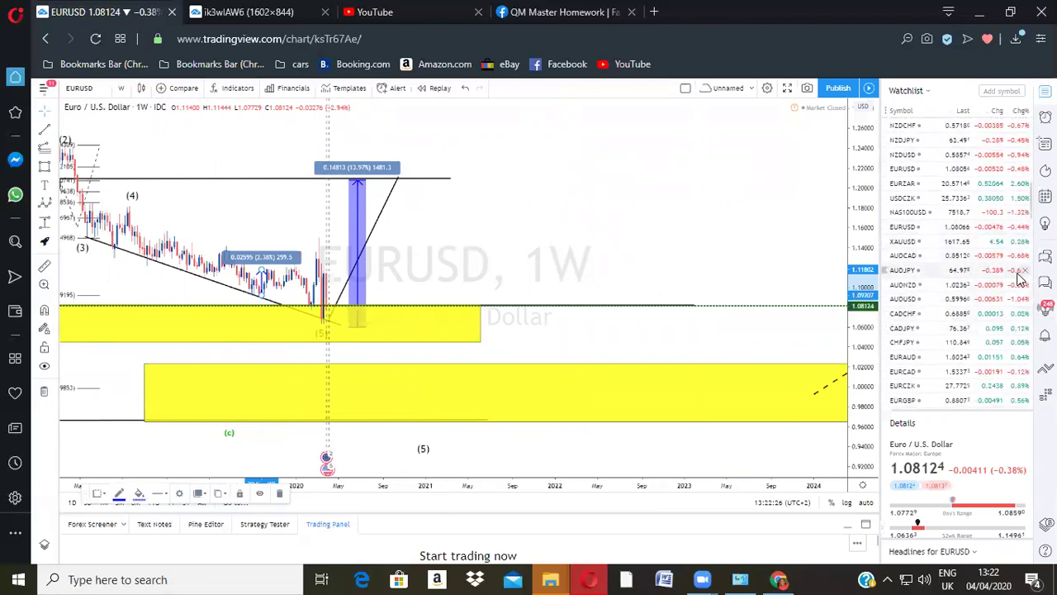
scroll(613, 243, down, 2)
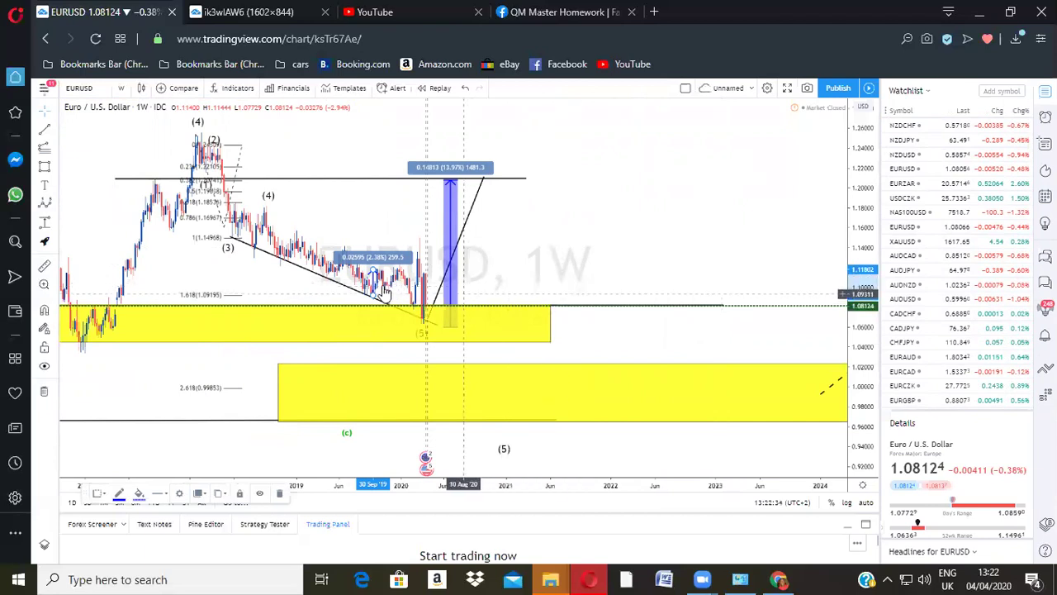
Step: Delete the price range measurement at the 30 September 2019 low
click(280, 493)
drag(624, 254, 713, 267)
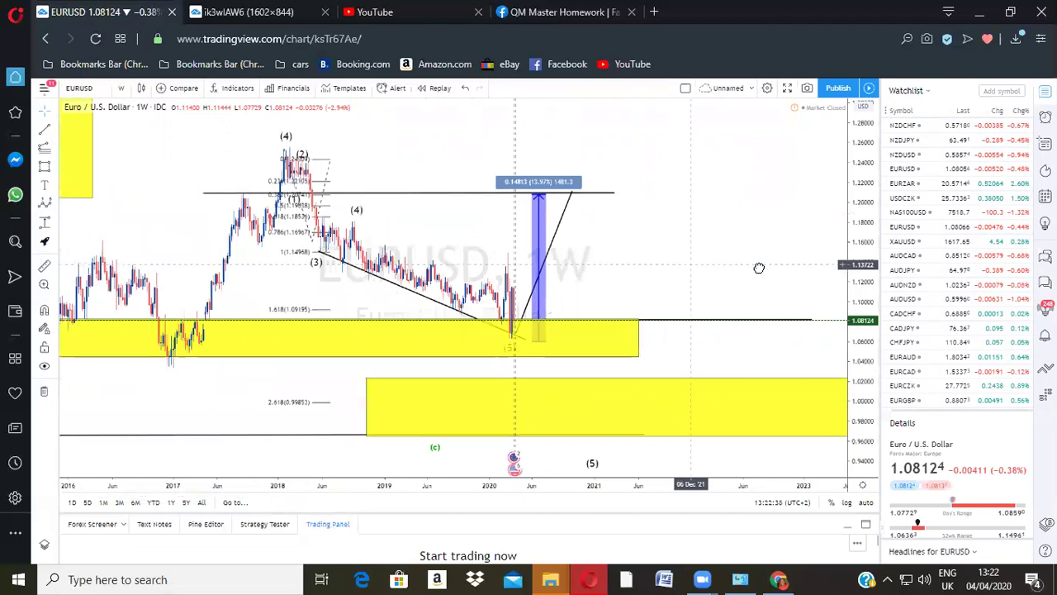
drag(619, 326, 688, 328)
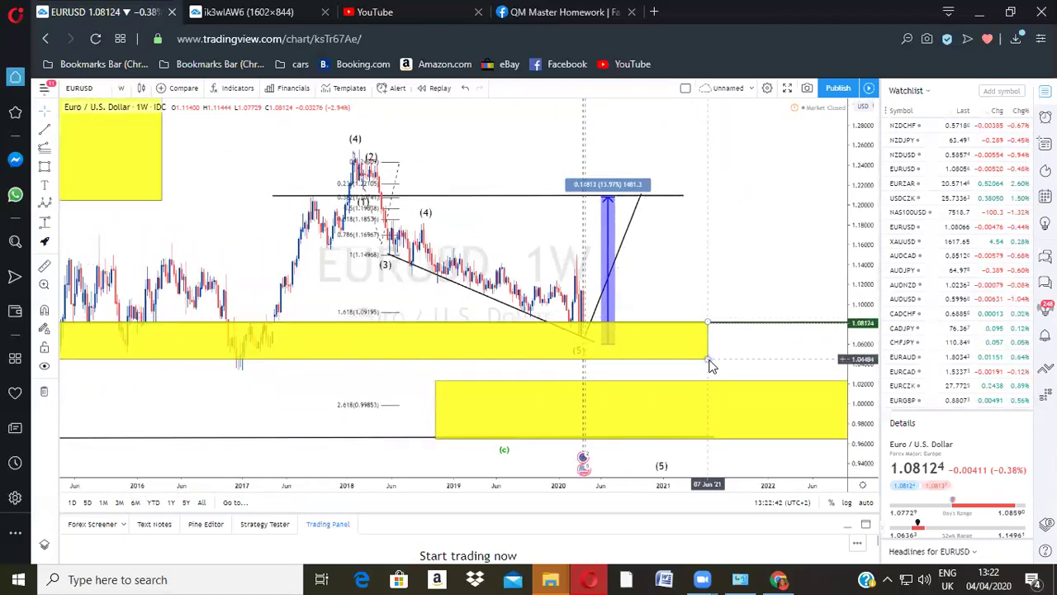
Step: Narrow the long yellow support rectangle to between about 1.0666 and 1.0557, and delete it
drag(708, 358, 708, 337)
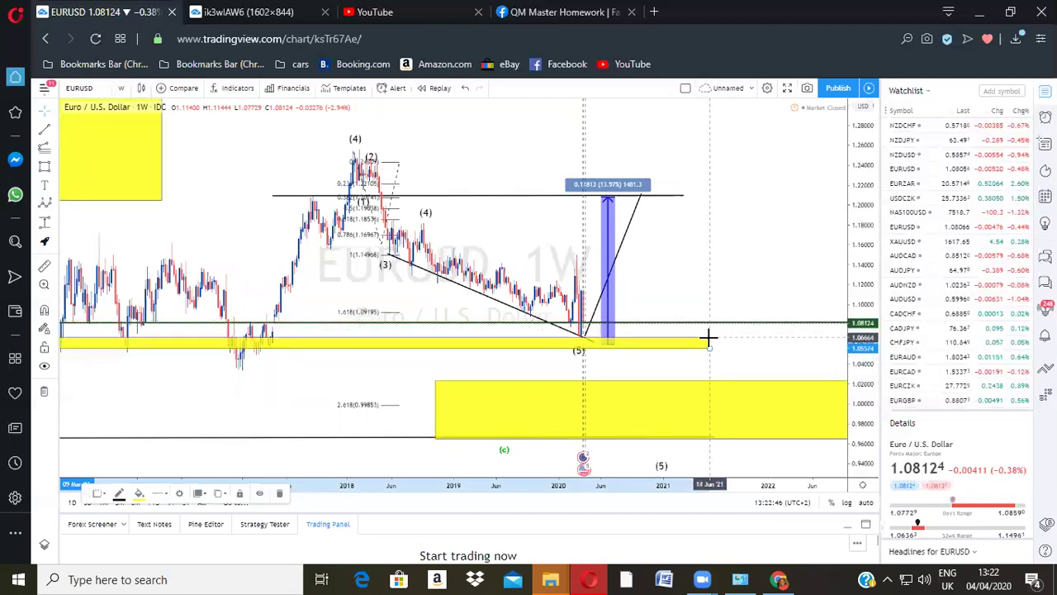
scroll(672, 351, down, 2)
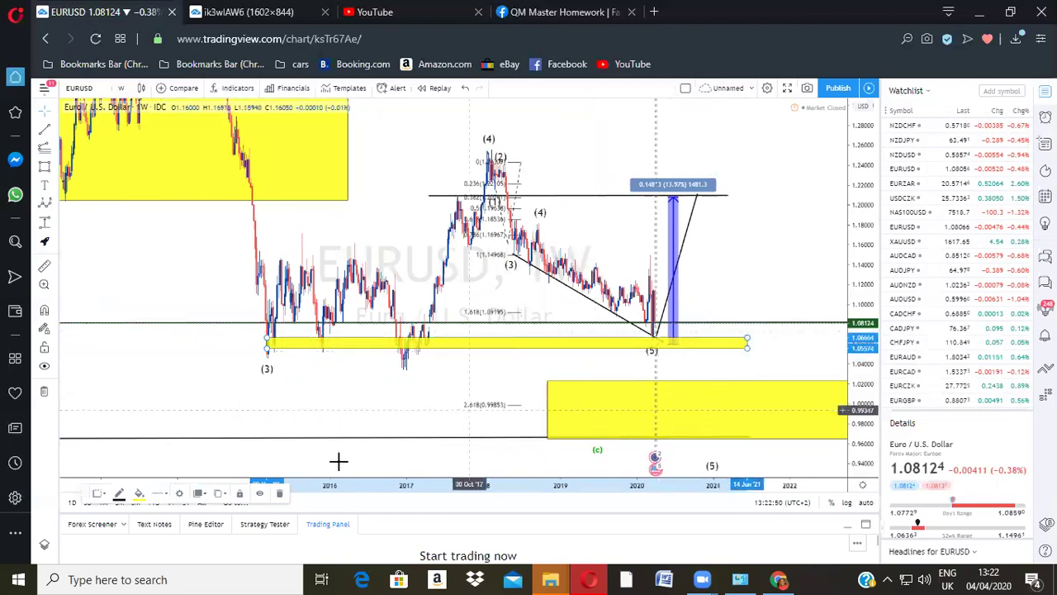
click(278, 493)
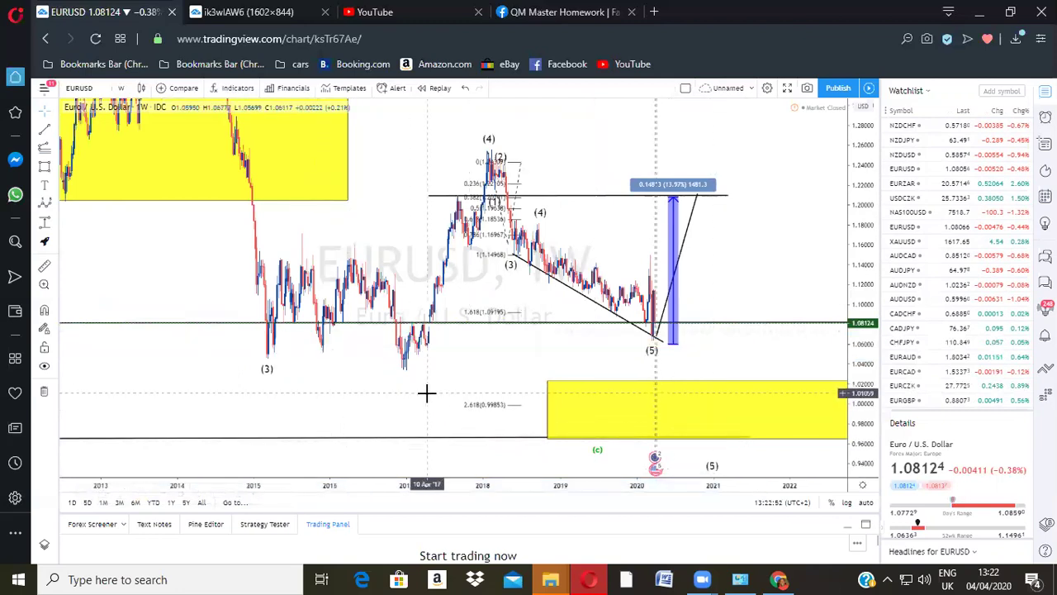
Step: Re-anchor the Fib Extension from the September 2018 peak at 1.18133 through 1.11646 and back to 1.15383, and delete it
scroll(427, 389, up, 2)
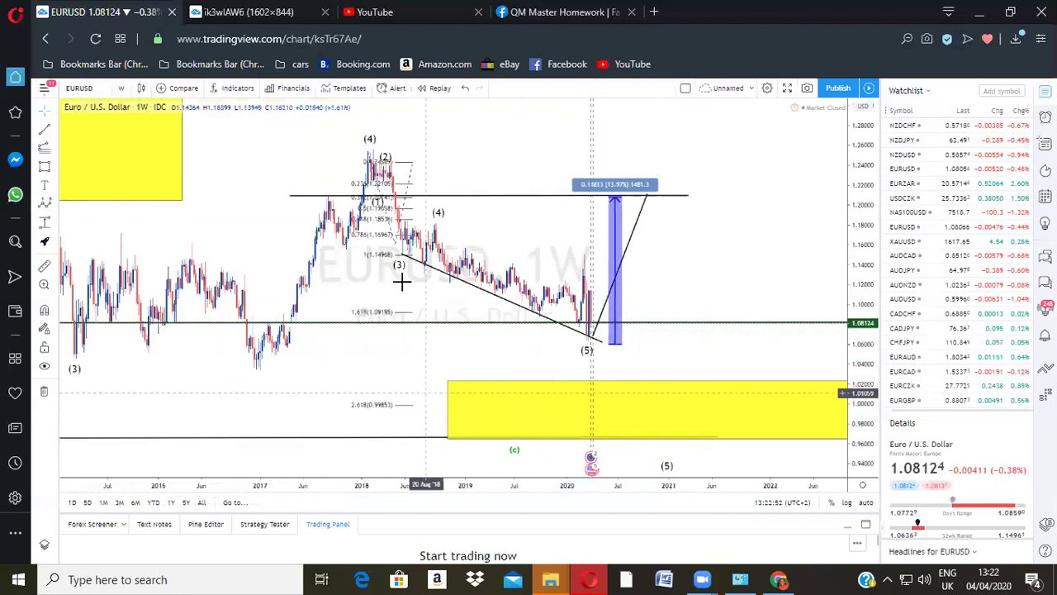
click(415, 177)
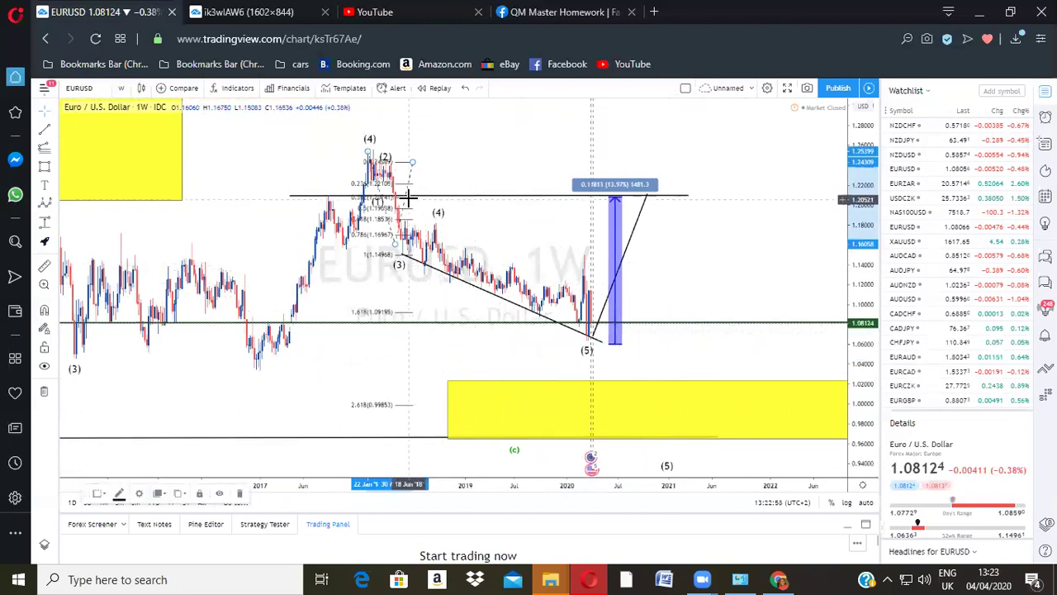
mouse_move(422, 211)
mouse_down()
mouse_move(476, 276)
mouse_move(465, 326)
mouse_up()
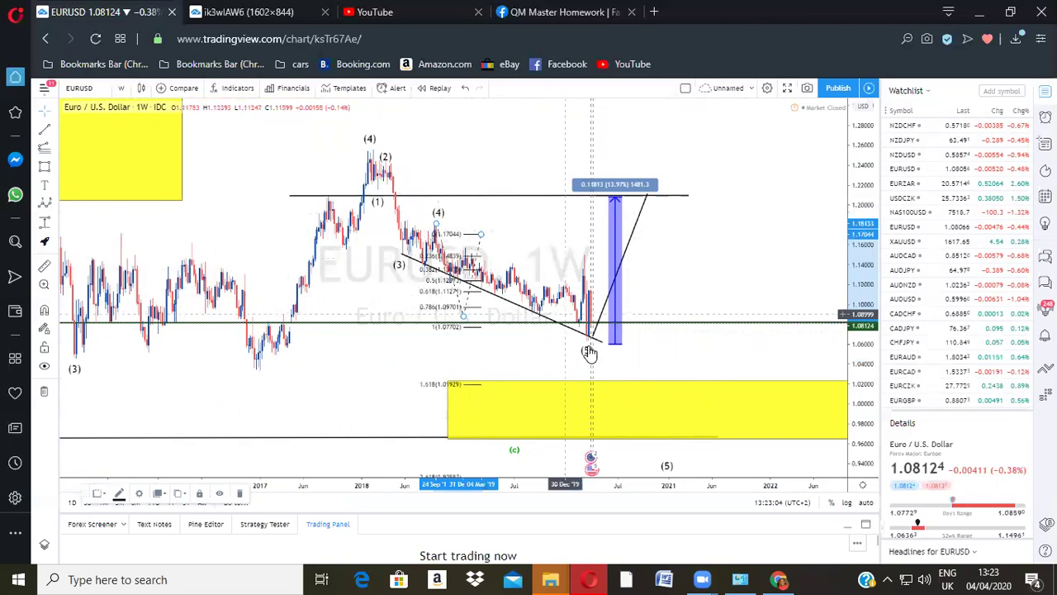
scroll(561, 335, up, 1)
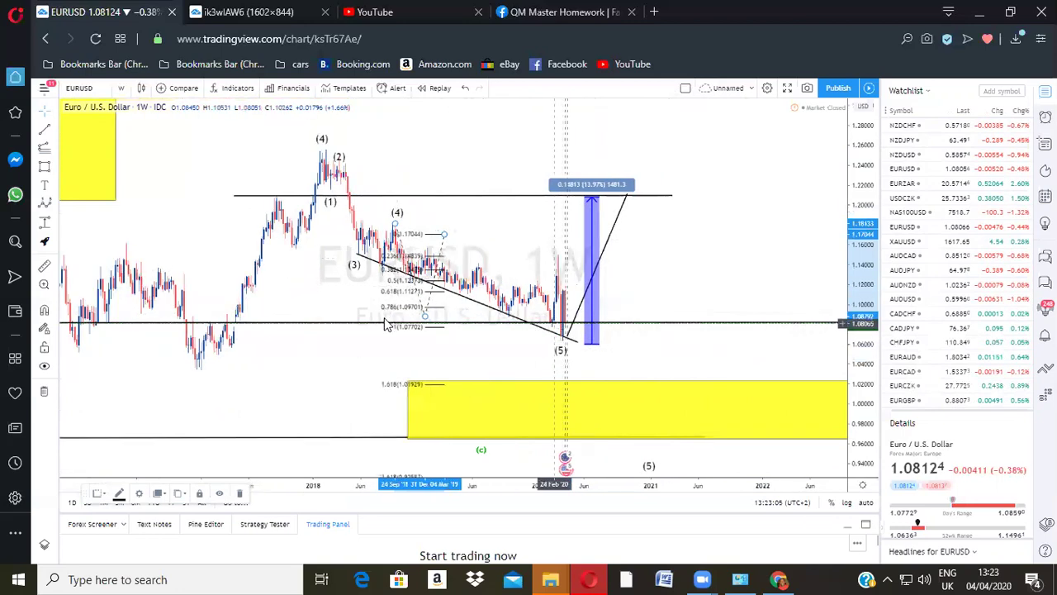
drag(374, 299, 366, 288)
drag(406, 236, 404, 251)
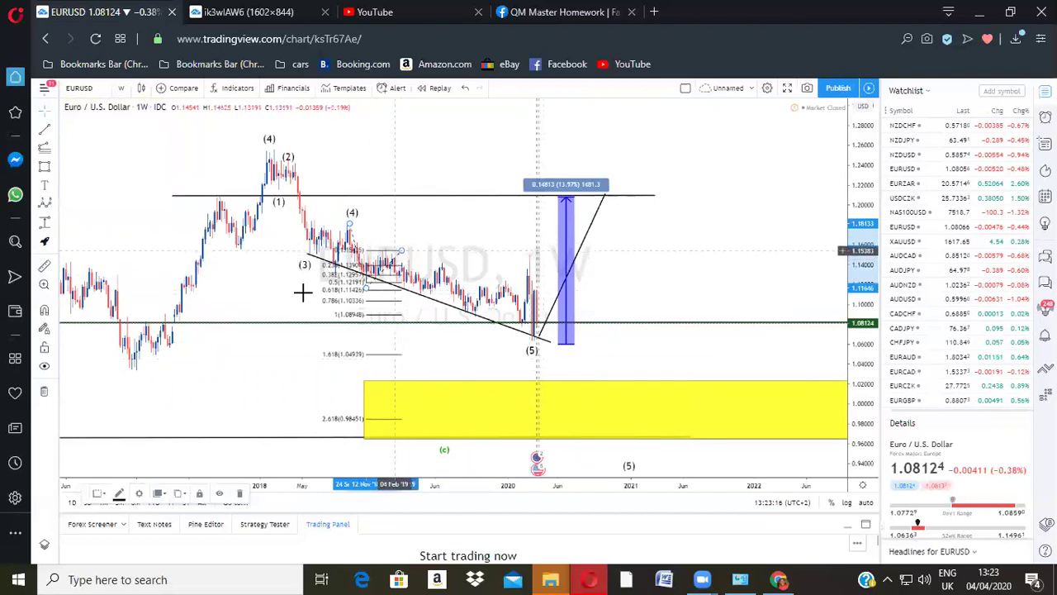
click(239, 493)
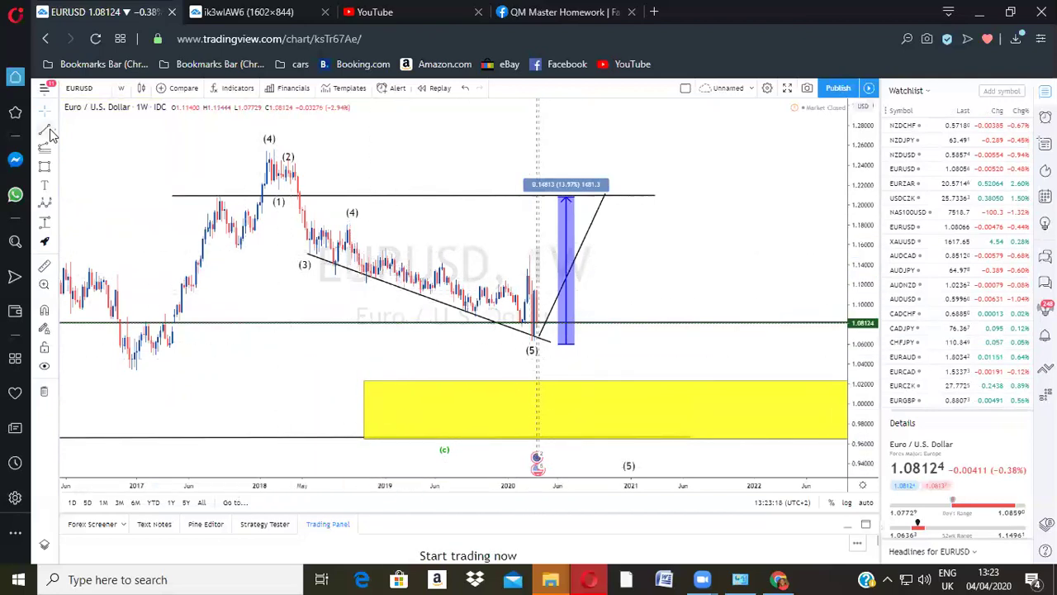
Step: Draw a trend line above the 2018–2020 decline, from about 1.1777 in mid-2018 to 1.14968 on 6 April 2020
click(347, 225)
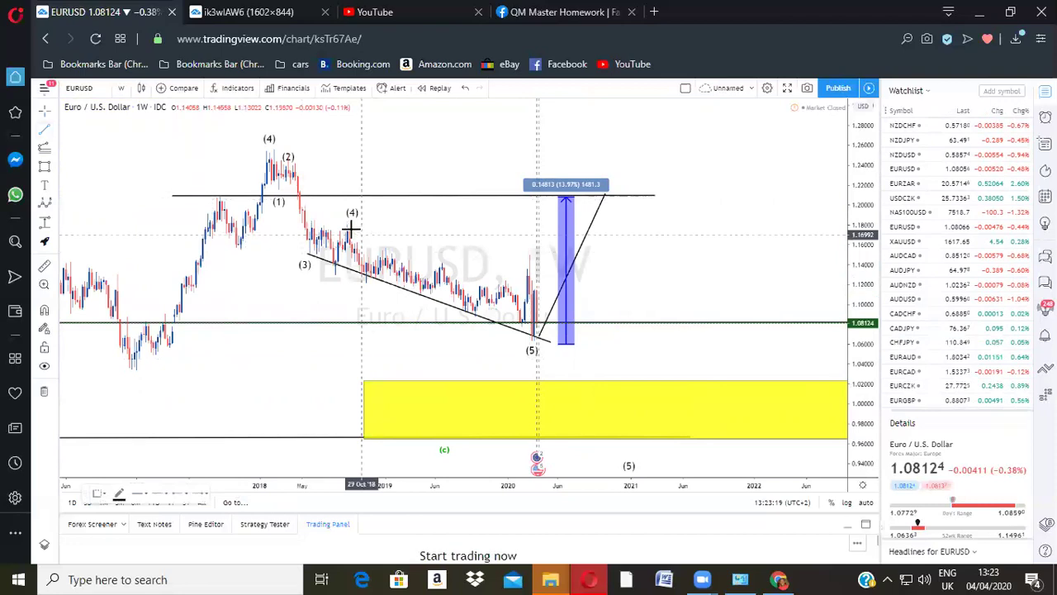
click(538, 255)
drag(342, 225, 321, 229)
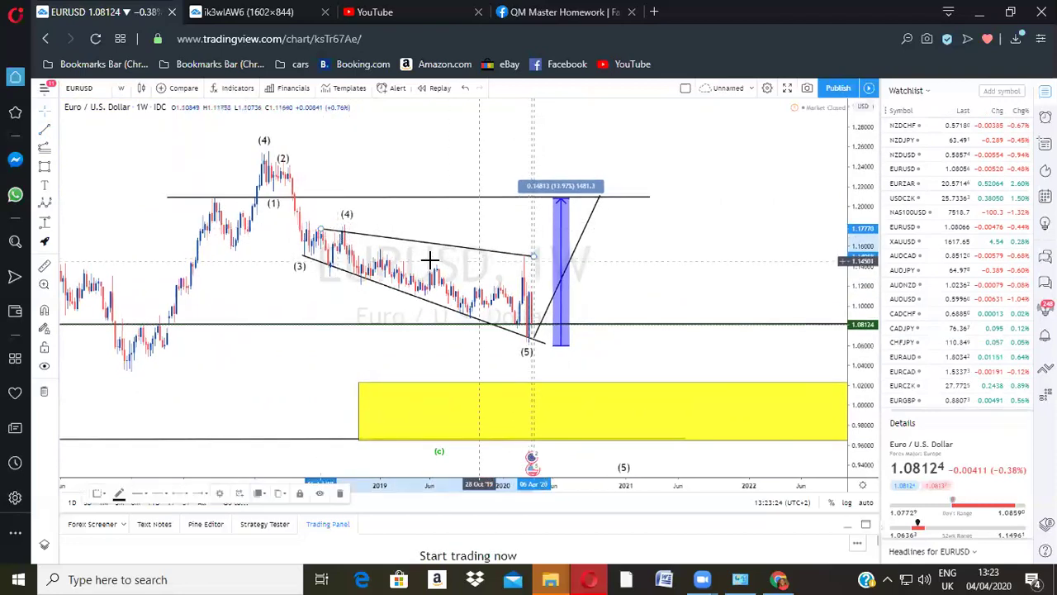
Step: Place an Elliott impulse wave from the September 2018 peak at 1.18237 through 1.12165, 1.15435, 1.10297 and 1.13982 to 1.08429
click(45, 203)
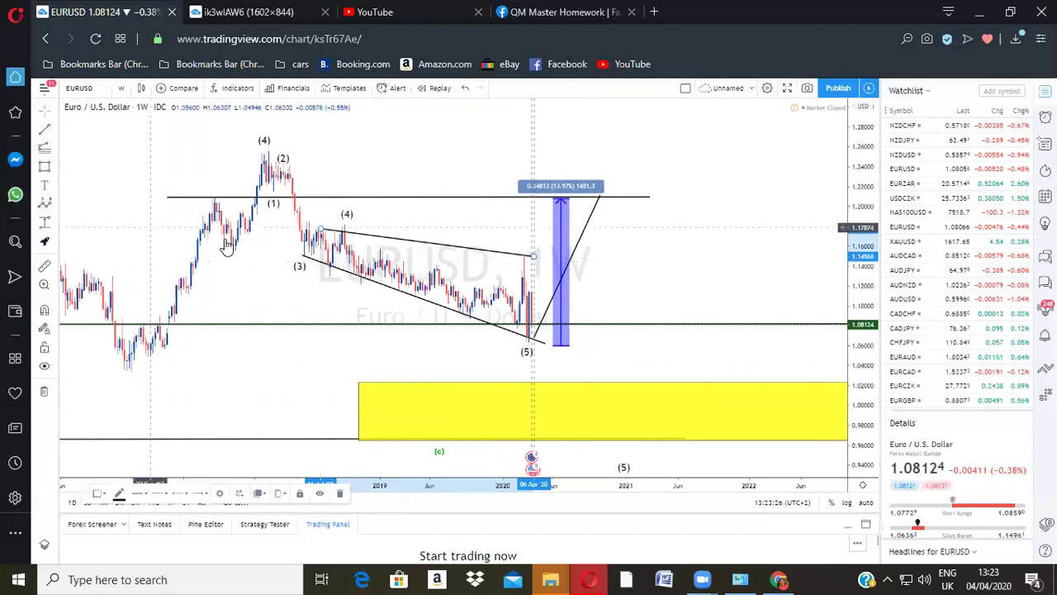
click(345, 224)
click(359, 284)
click(380, 251)
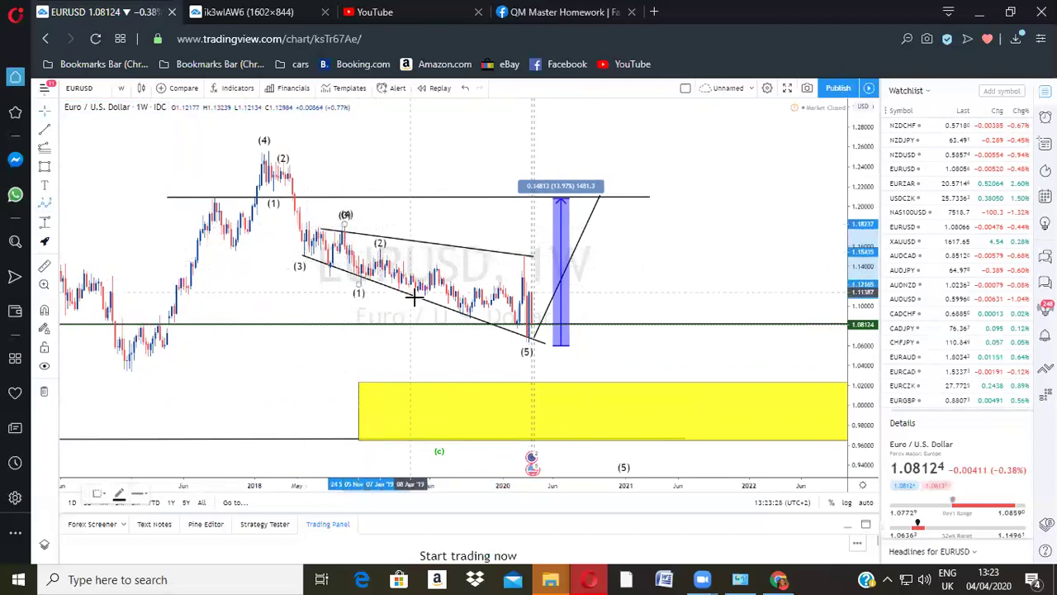
click(420, 304)
click(433, 265)
click(468, 322)
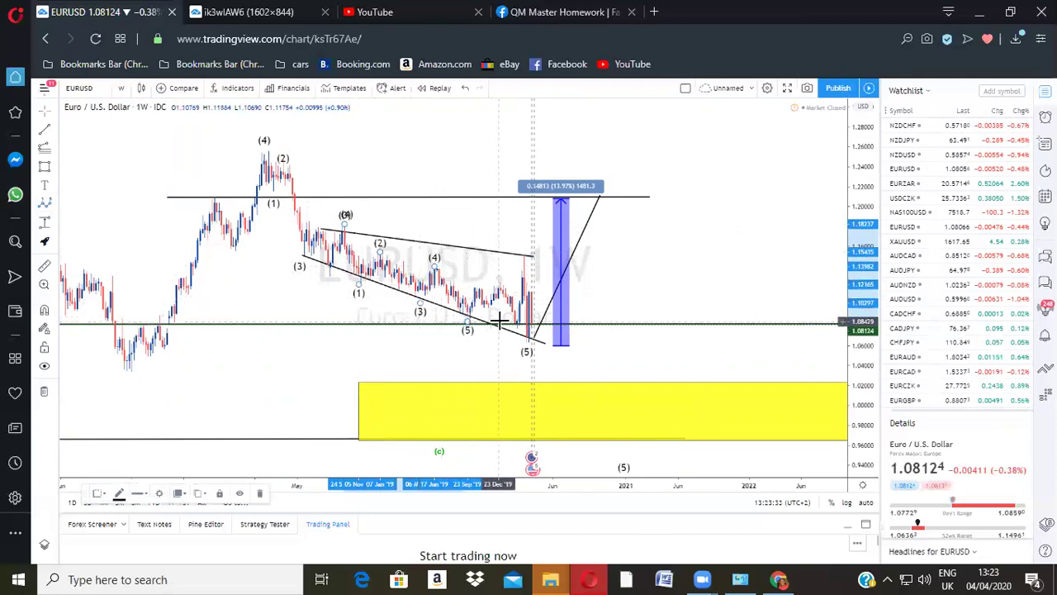
Step: Place a green Elliott correction wave from the September 2019 low at about 1.0853, with (a) at 1.12010, (b) and (c) in early 2020
click(53, 202)
click(163, 373)
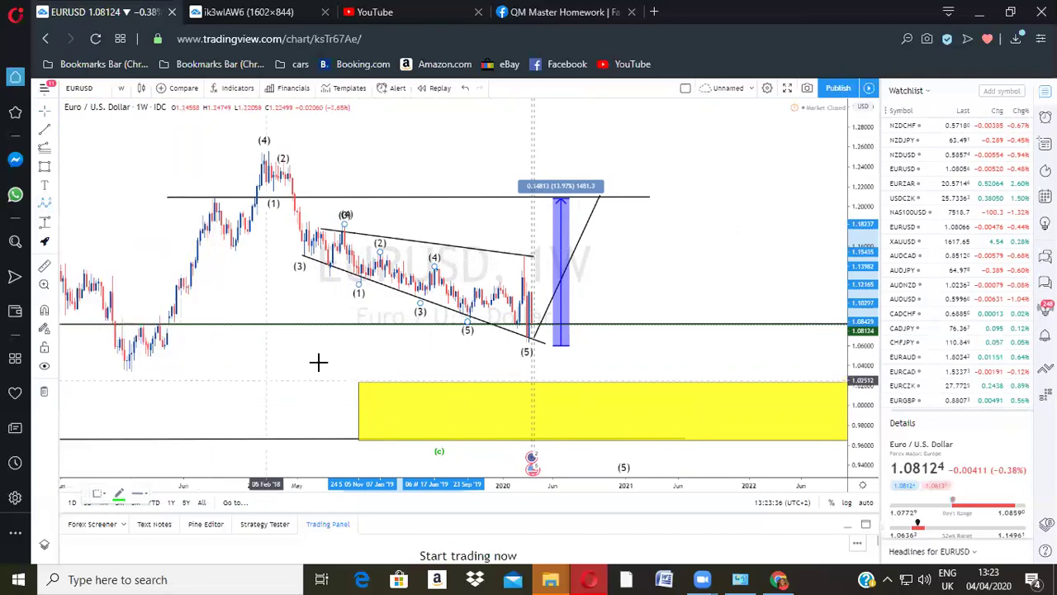
click(468, 321)
click(478, 285)
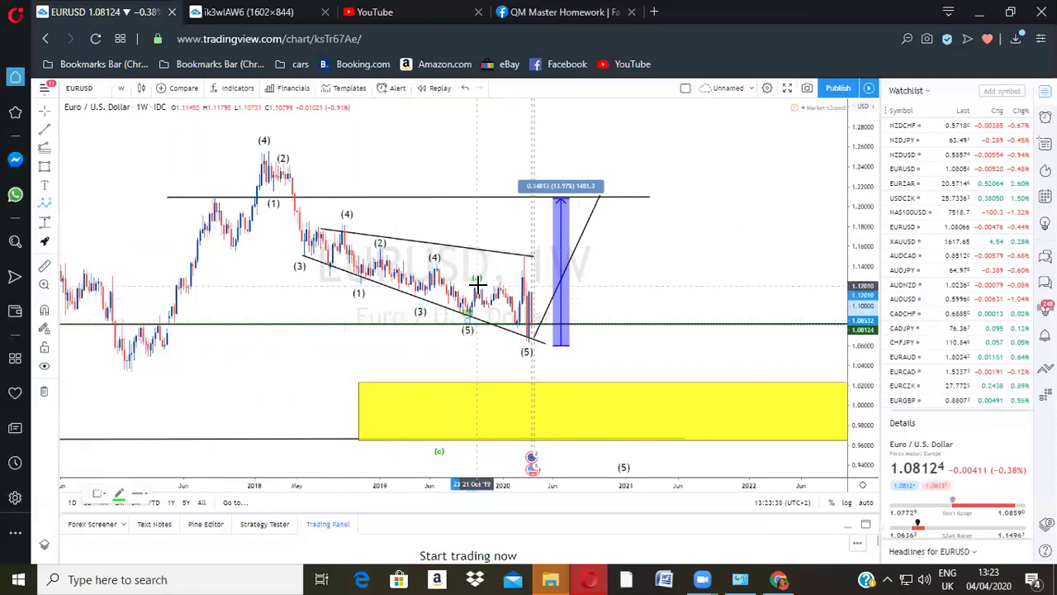
click(516, 333)
click(528, 270)
scroll(603, 301, up, 2)
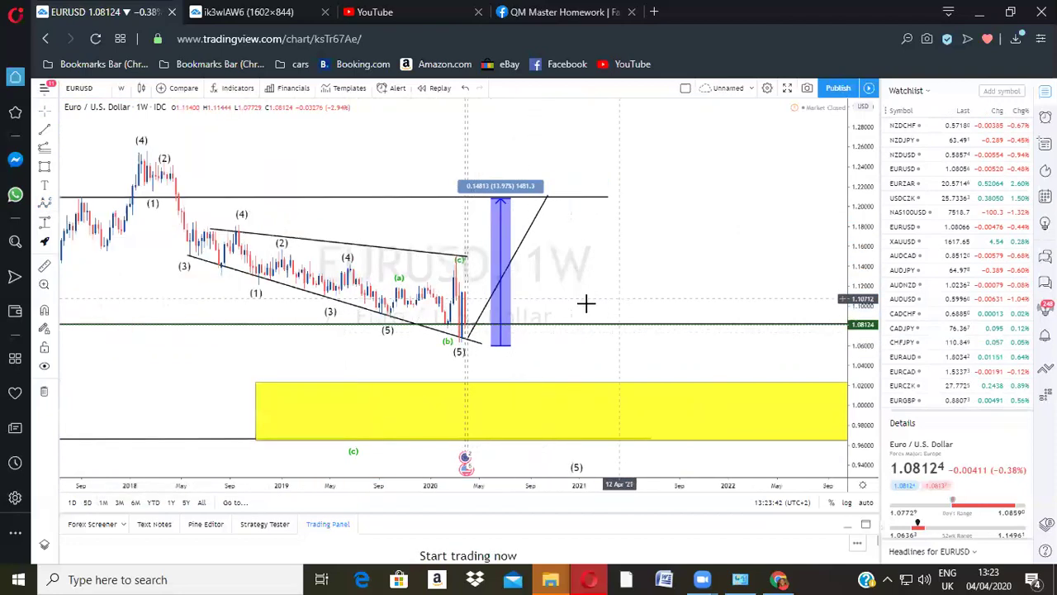
scroll(570, 342, down, 1)
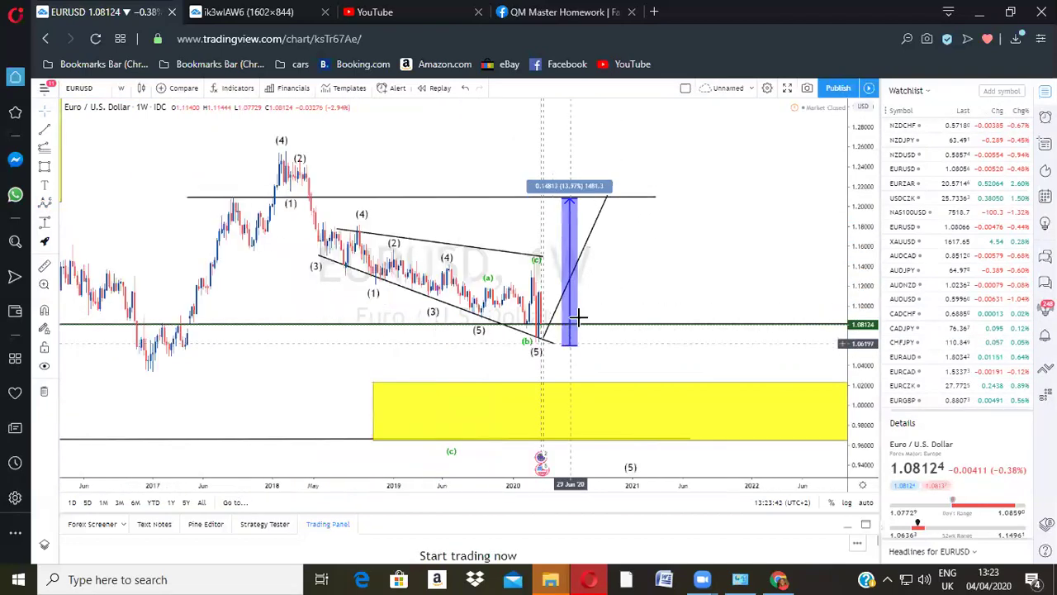
scroll(578, 322, down, 1)
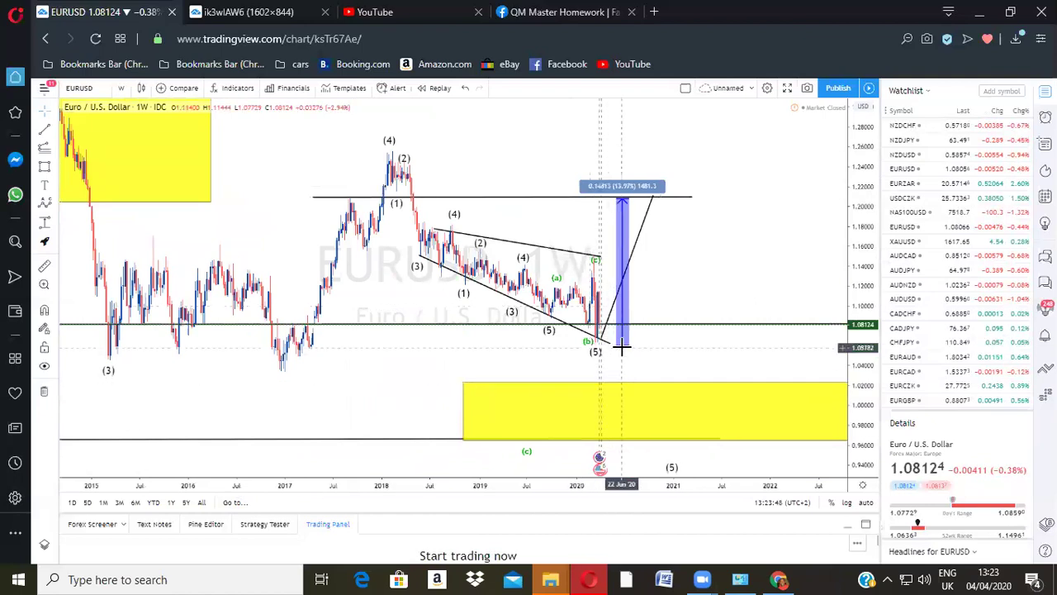
scroll(678, 206, up, 1)
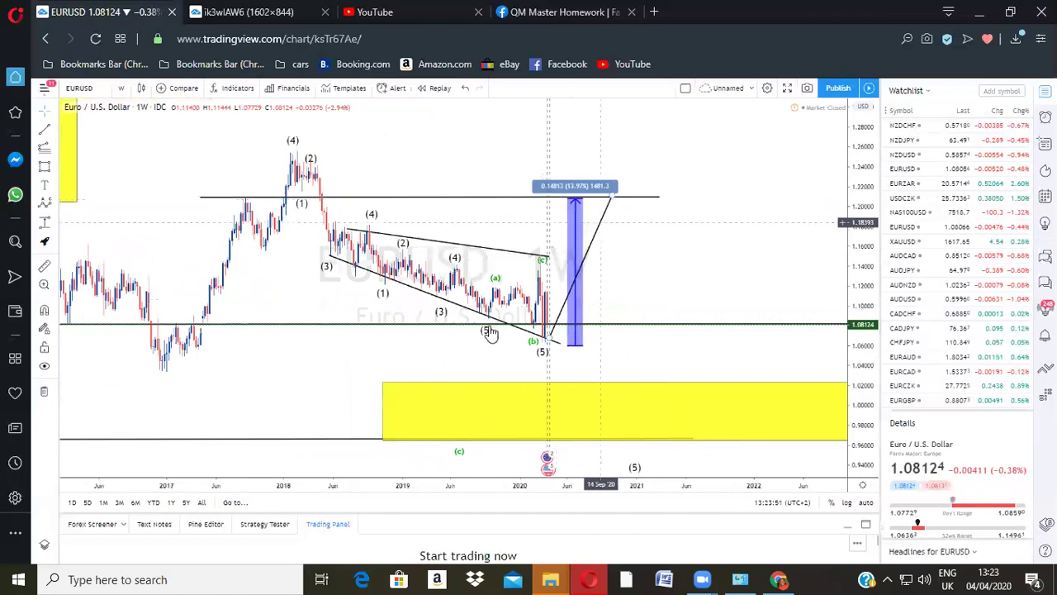
scroll(569, 298, down, 2)
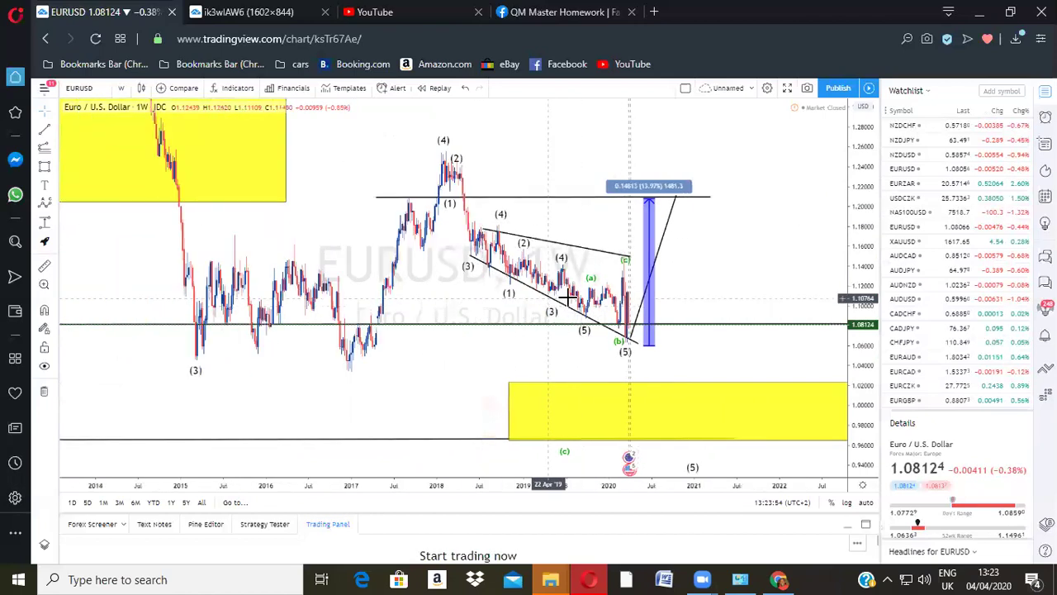
scroll(568, 298, up, 1)
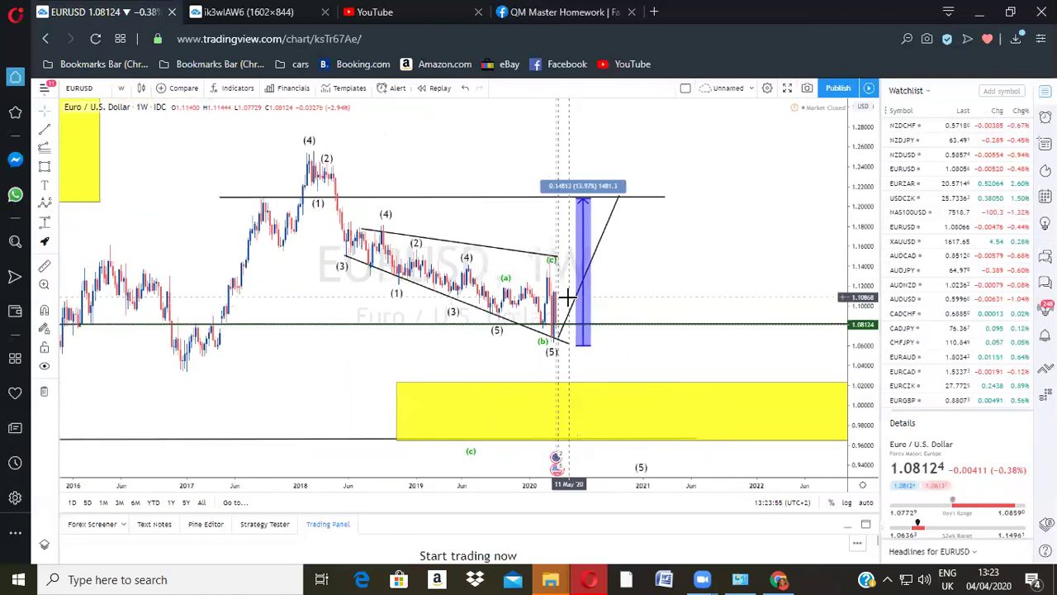
Step: Change the EURUSD chart's interval to 1 day
click(467, 259)
click(121, 88)
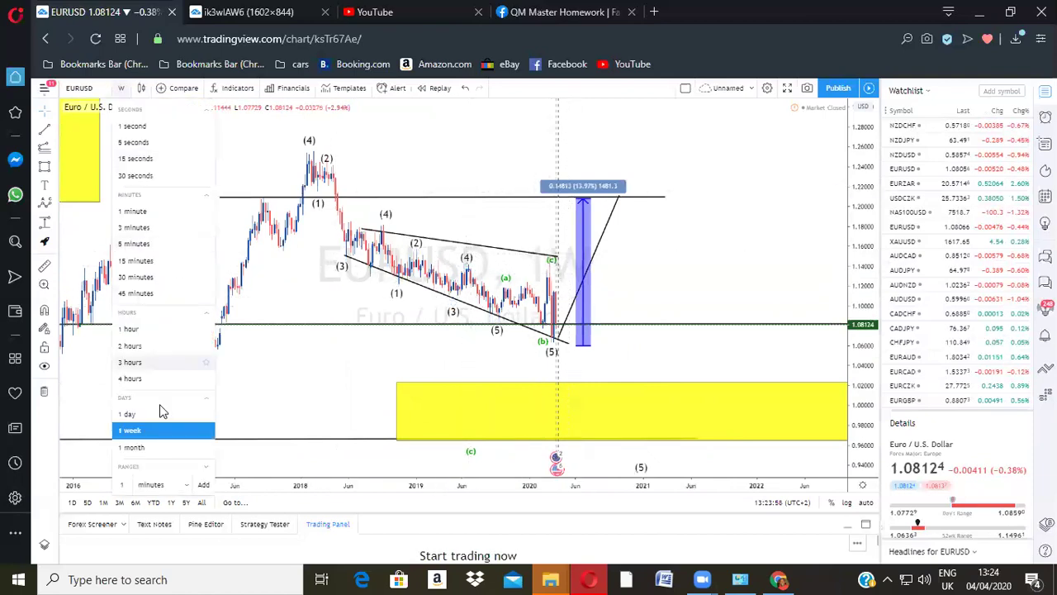
click(139, 411)
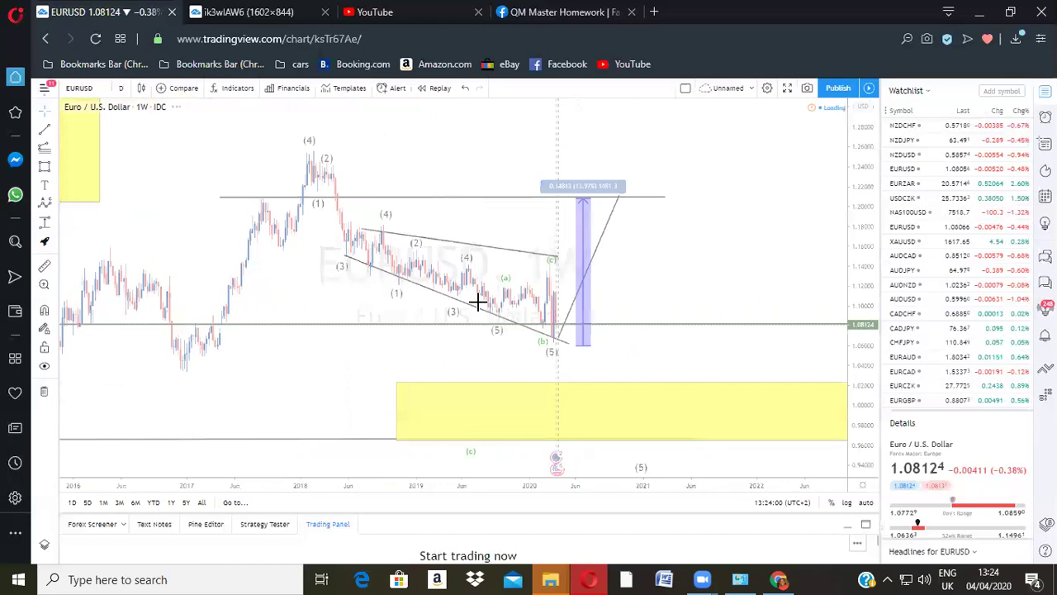
scroll(545, 320, down, 5)
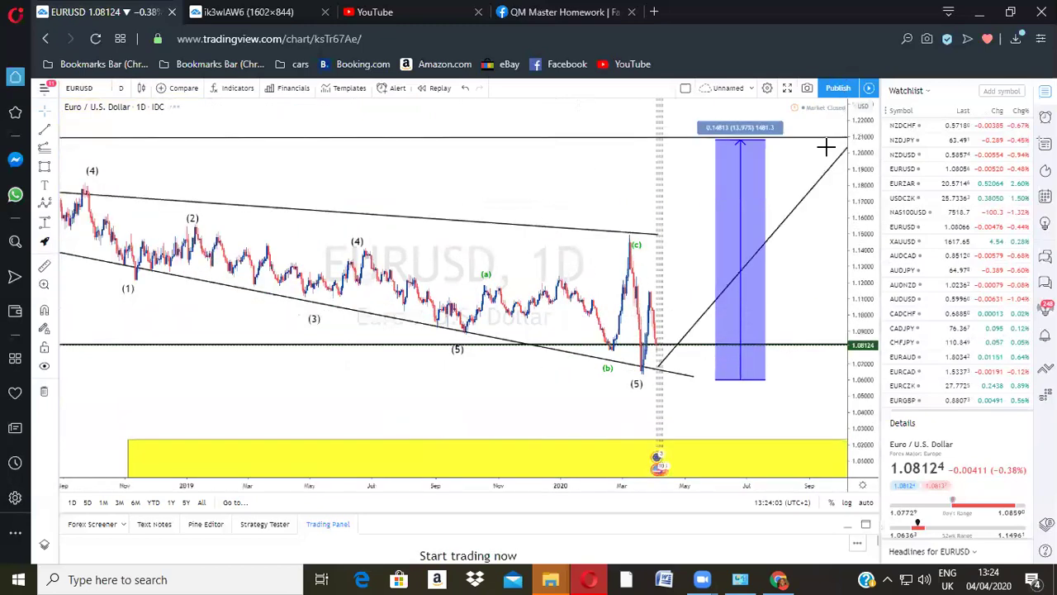
Step: Align the smaller impulse wave's points (3) and (1) with the daily lows, at about 1.1104 and 1.1214
drag(867, 333, 859, 248)
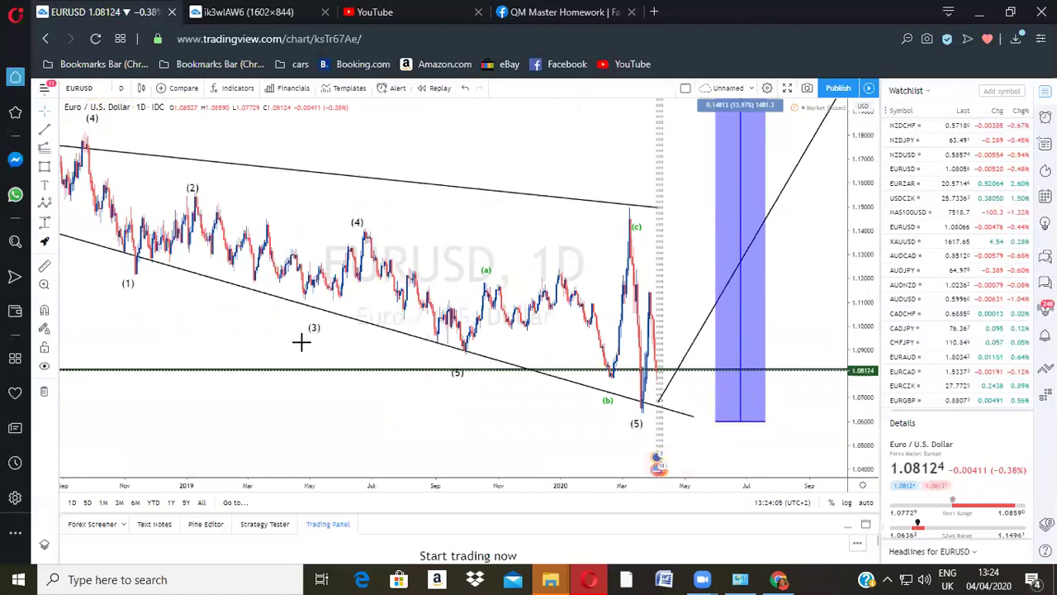
drag(300, 303, 301, 302)
drag(128, 272, 134, 271)
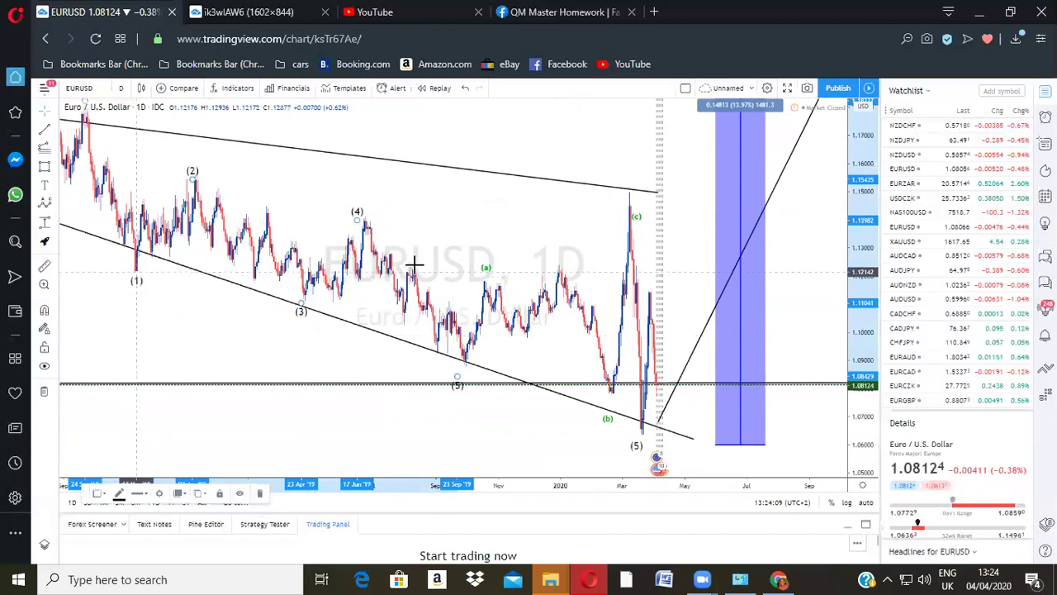
Step: Align the larger impulse wave's start point with the February 2018 high near 1.2550 and its point (1) with the March 2018 low
scroll(376, 208, down, 3)
scroll(492, 280, up, 2)
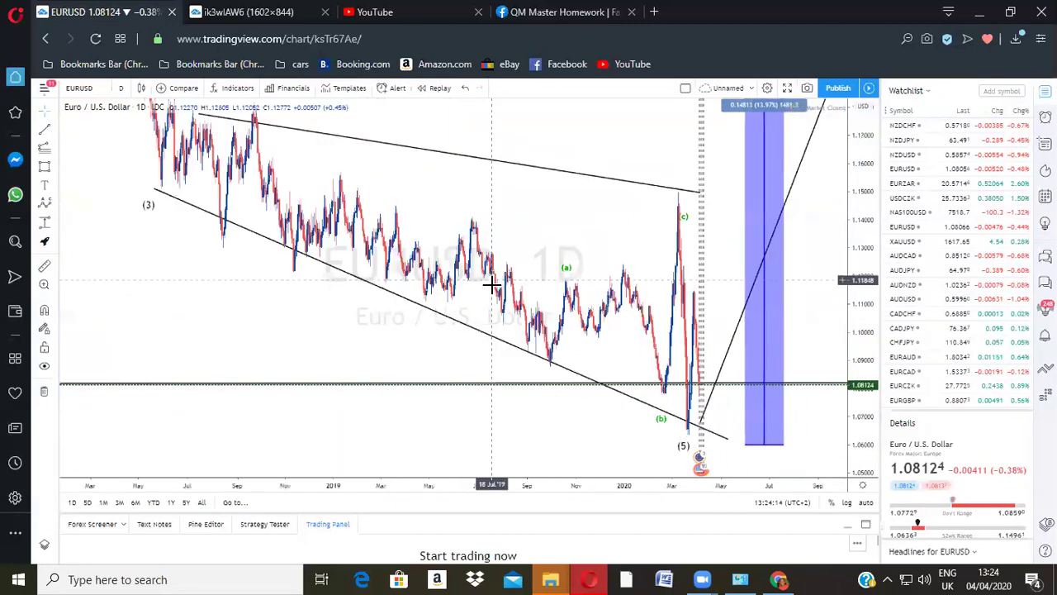
scroll(488, 297, up, 1)
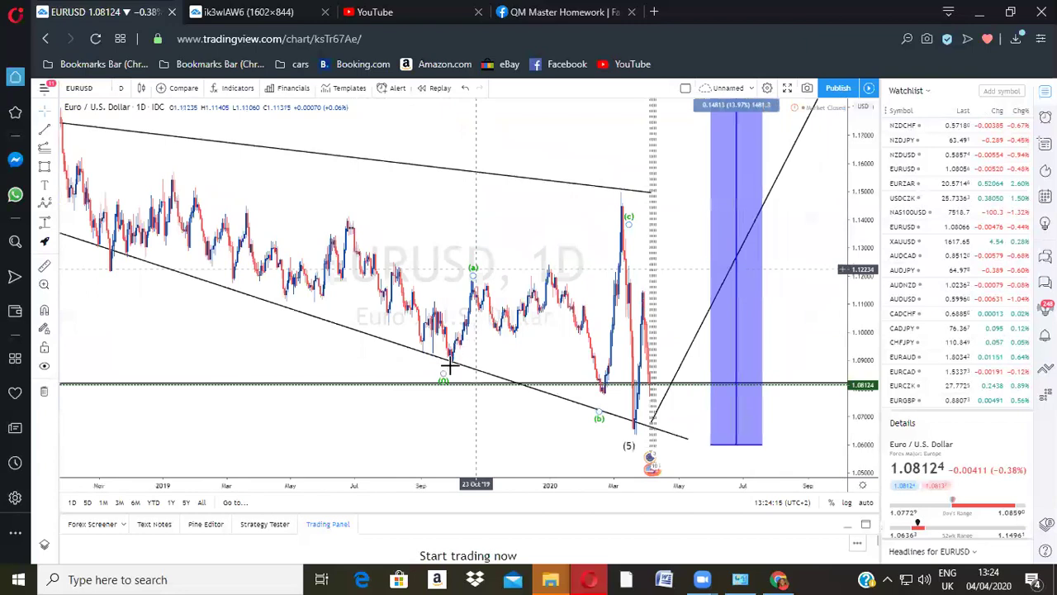
scroll(550, 367, down, 1)
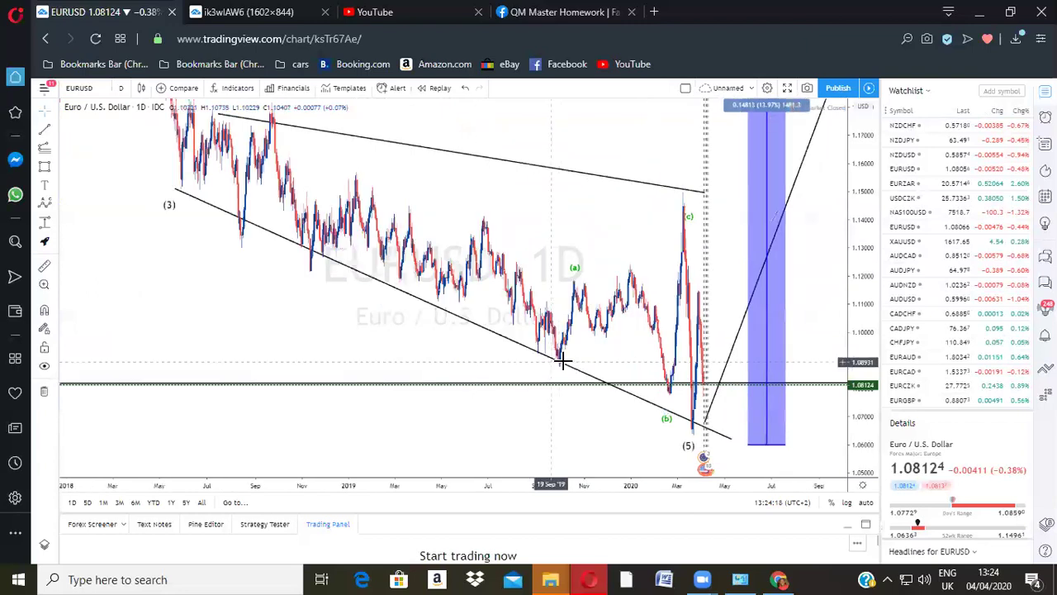
drag(867, 271, 859, 330)
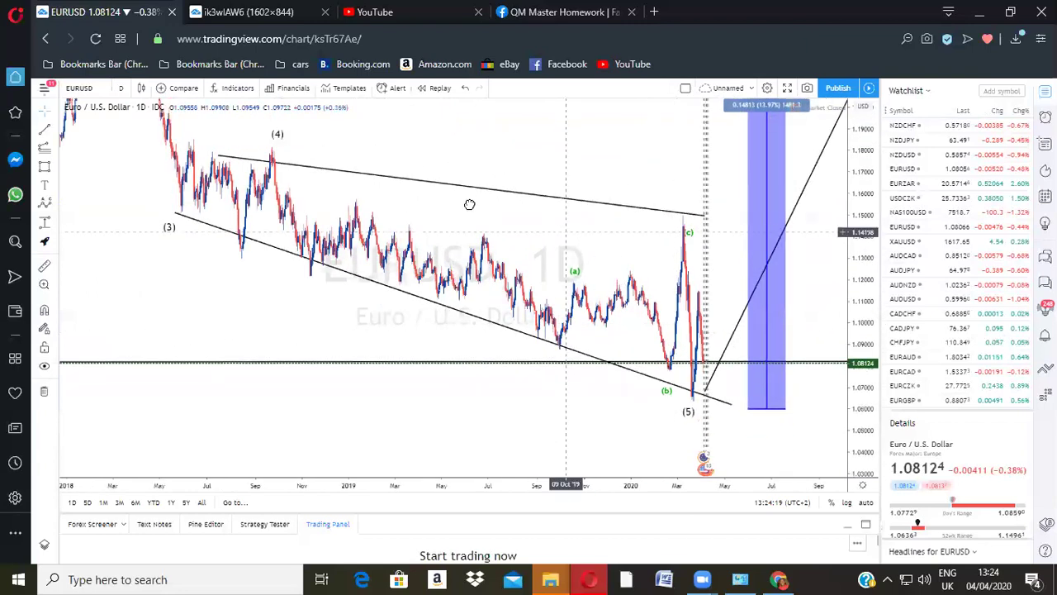
drag(469, 204, 539, 314)
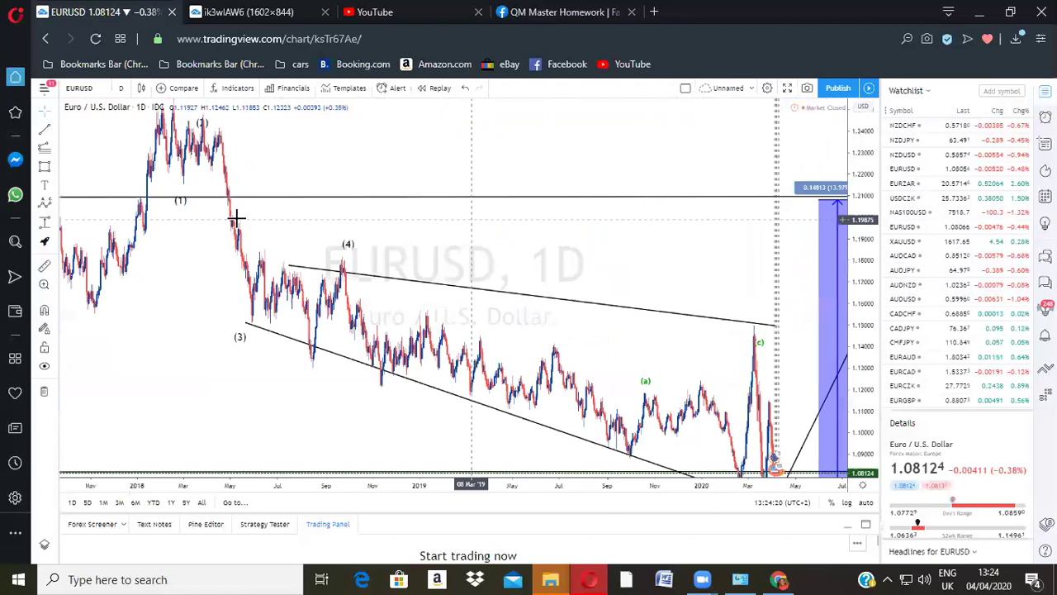
click(211, 166)
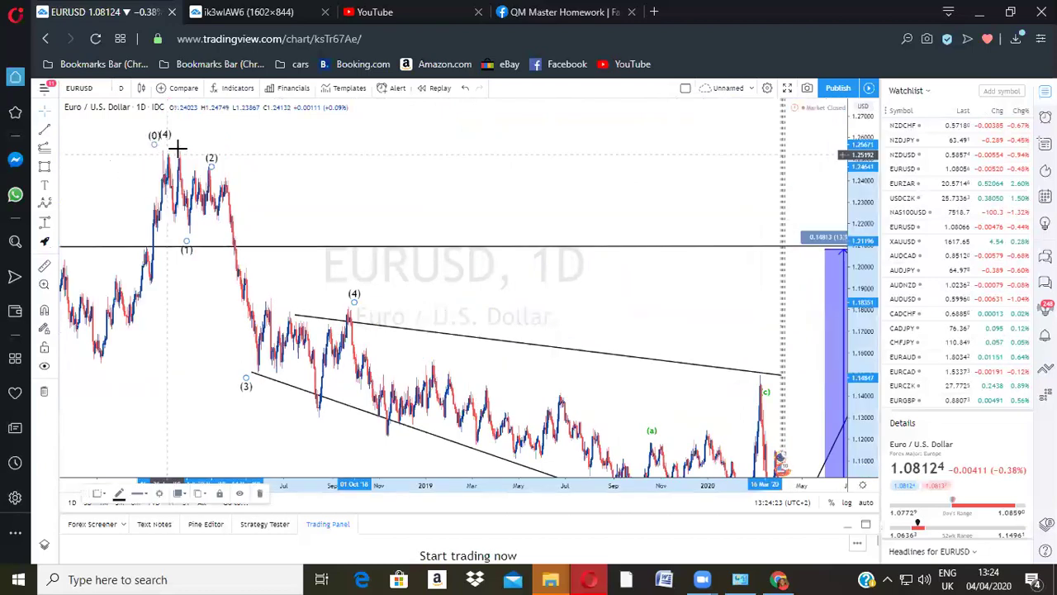
drag(154, 144, 179, 149)
drag(187, 241, 190, 238)
click(202, 233)
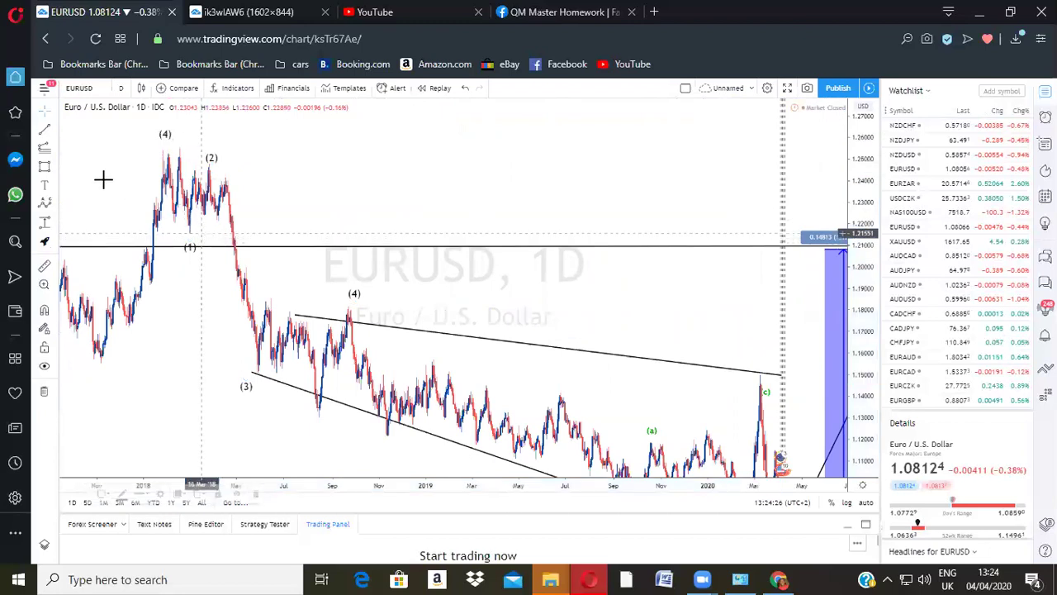
Step: Place a trend-based Fibonacci extension from the February 2018 high at 1.25591, through wave (1) at 1.21551, to wave (2) near 1.2471
click(45, 148)
click(177, 147)
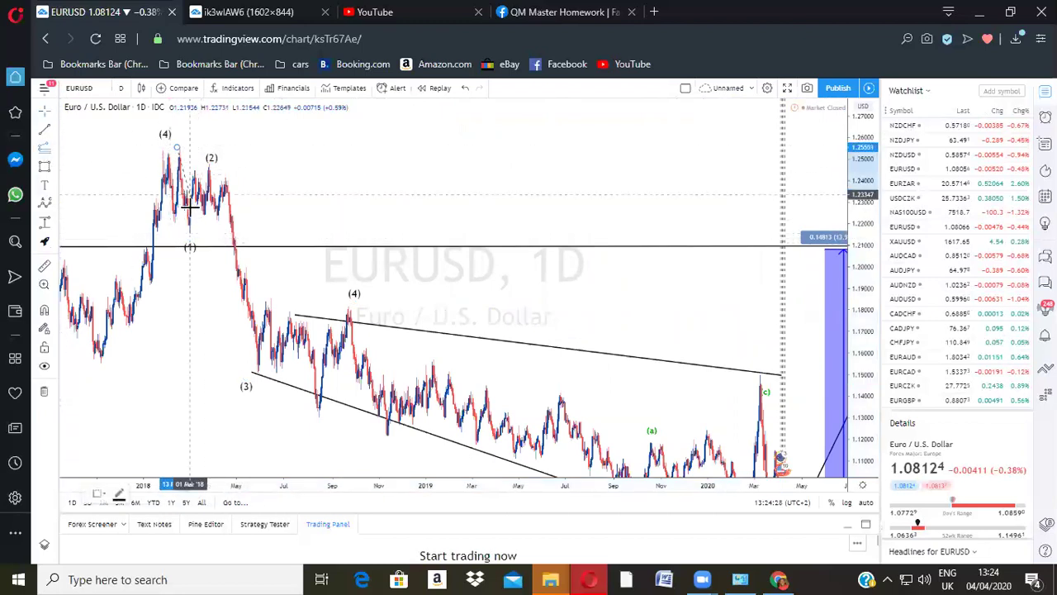
click(189, 231)
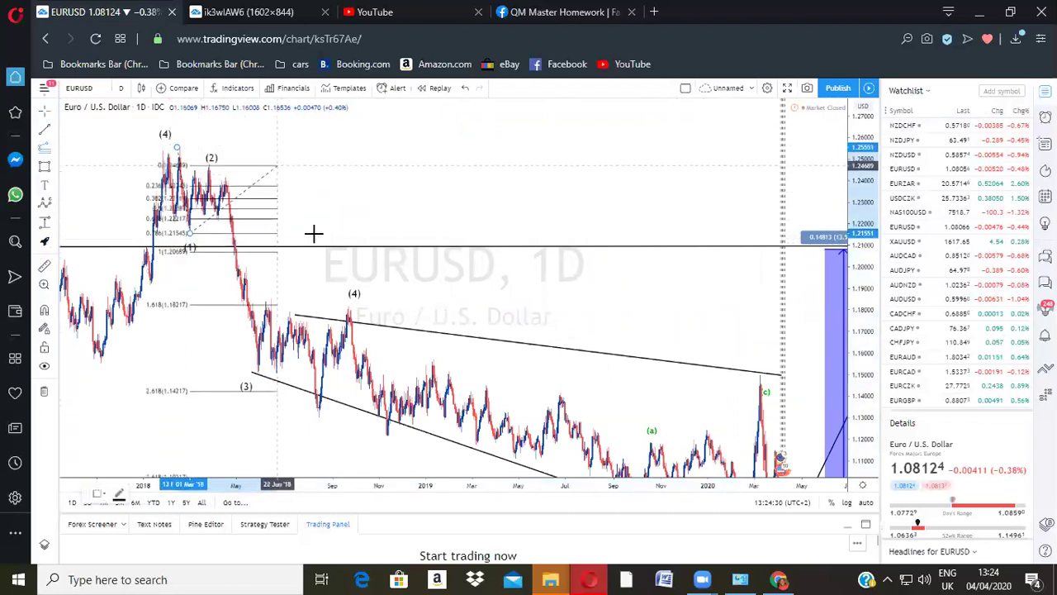
drag(313, 233, 309, 195)
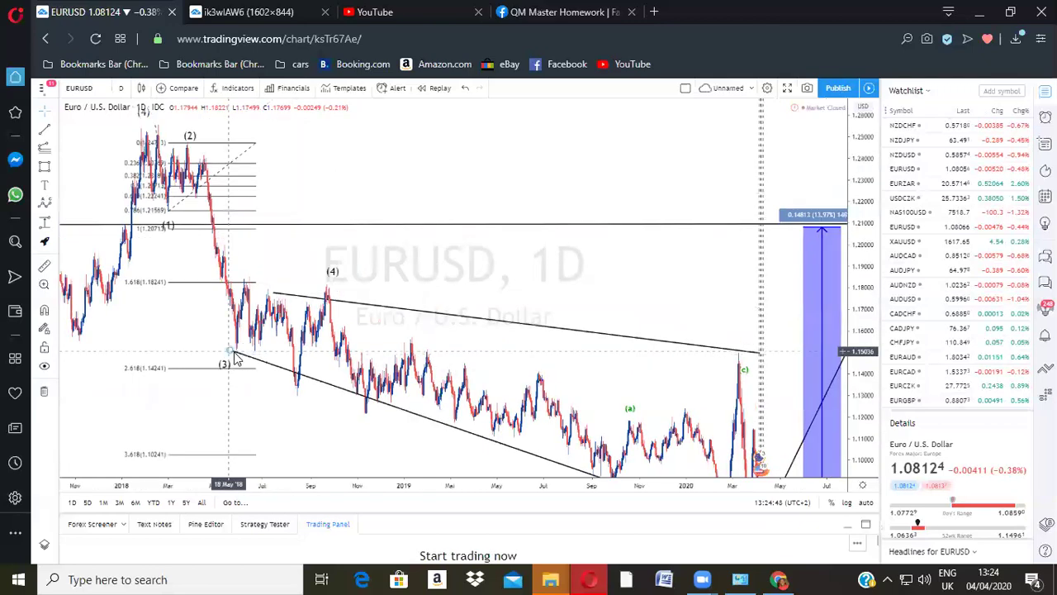
Step: Move the larger impulse wave's point (3) to the August 2018 low at about 1.1334
drag(231, 366, 299, 390)
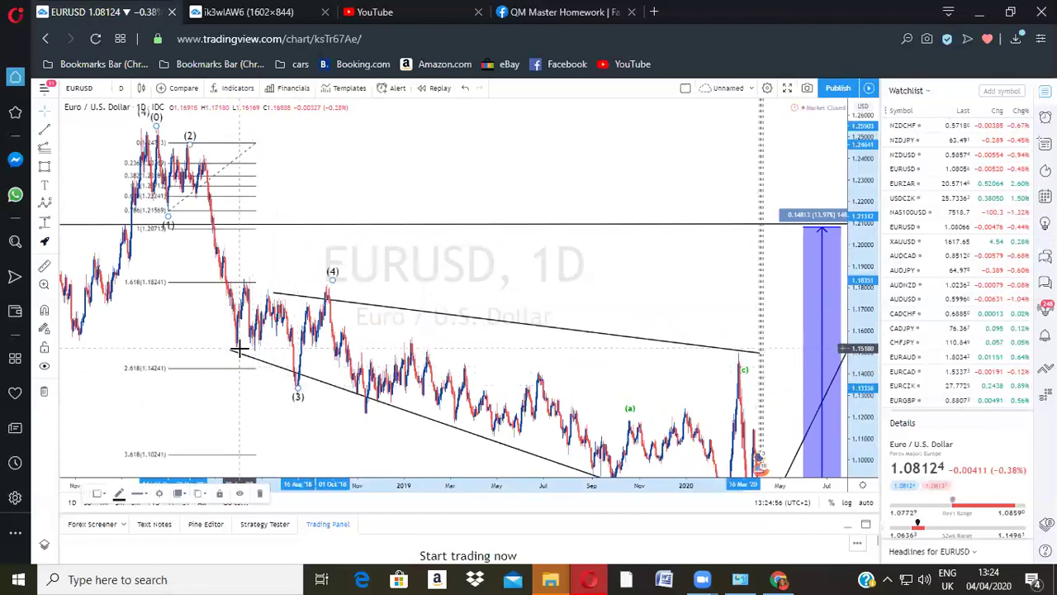
drag(314, 184, 357, 240)
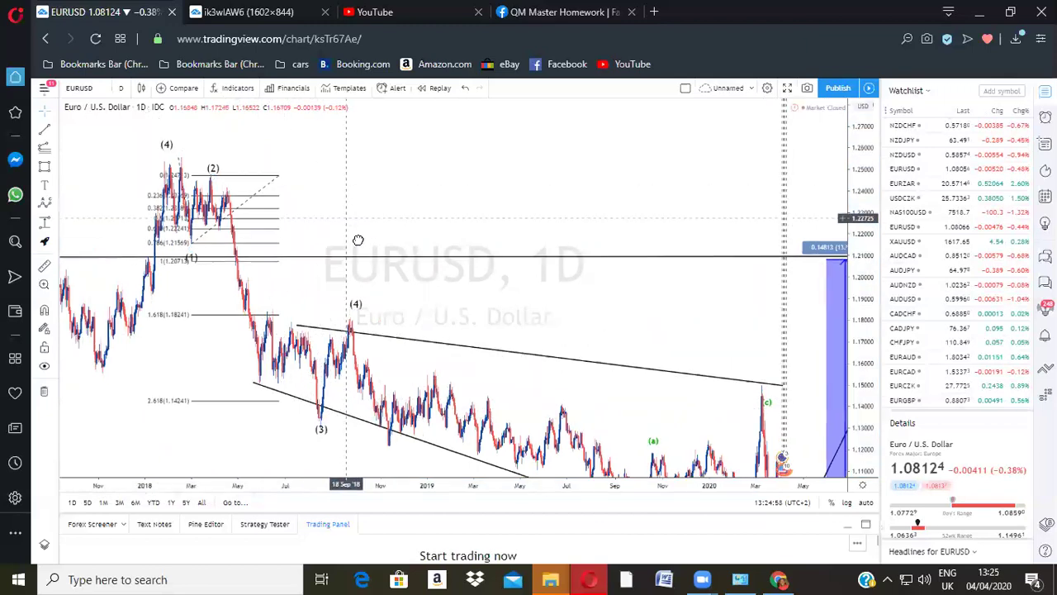
drag(342, 156, 338, 147)
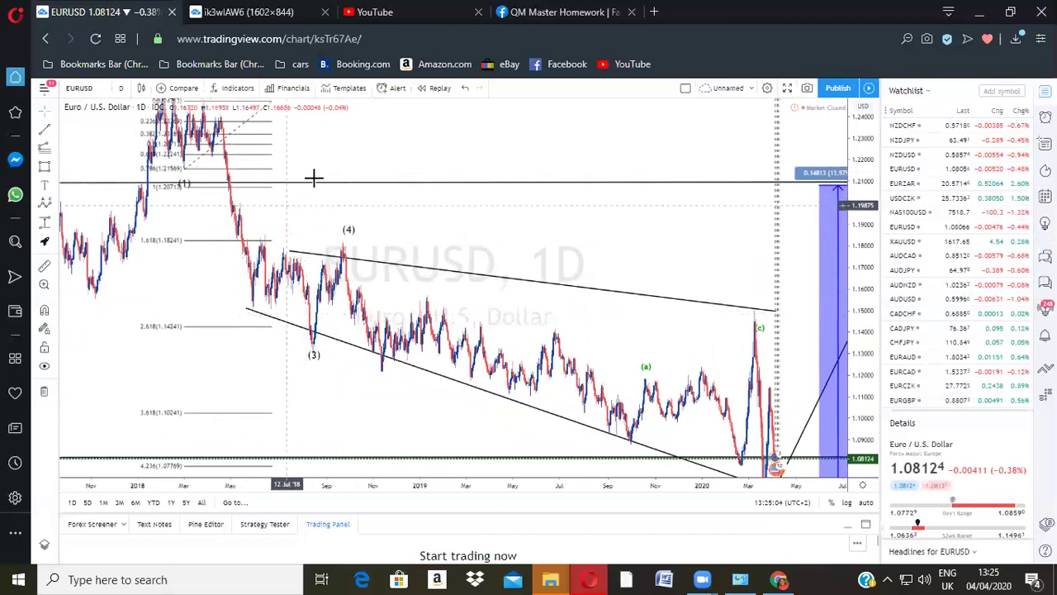
drag(357, 179, 360, 193)
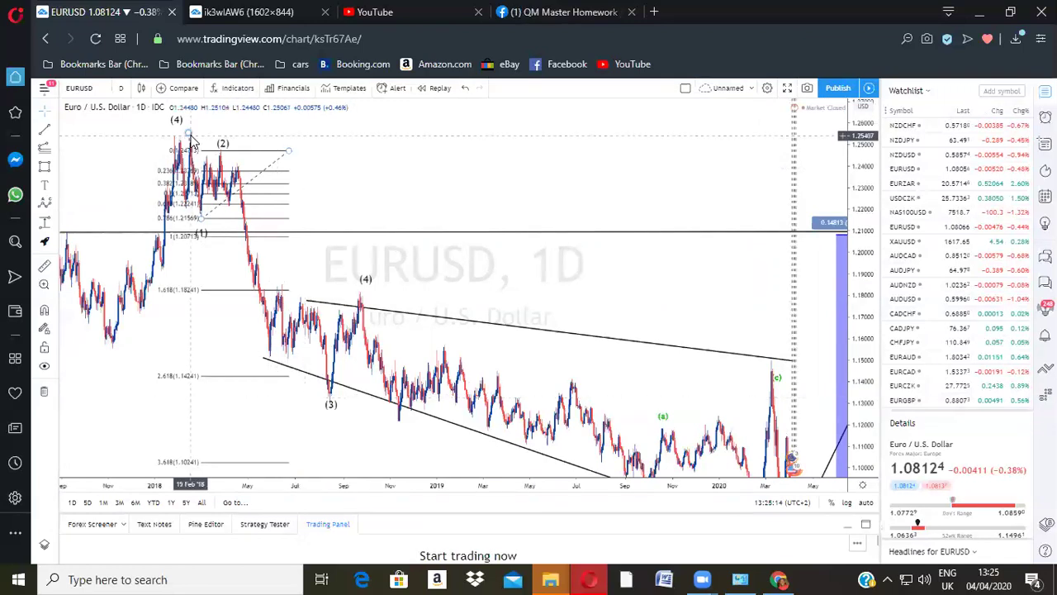
Step: Set the Fibonacci extension's first anchor to 1.25335 and mark the zone between its 0.786 and 1 levels with a yellow rectangle
drag(189, 133, 191, 136)
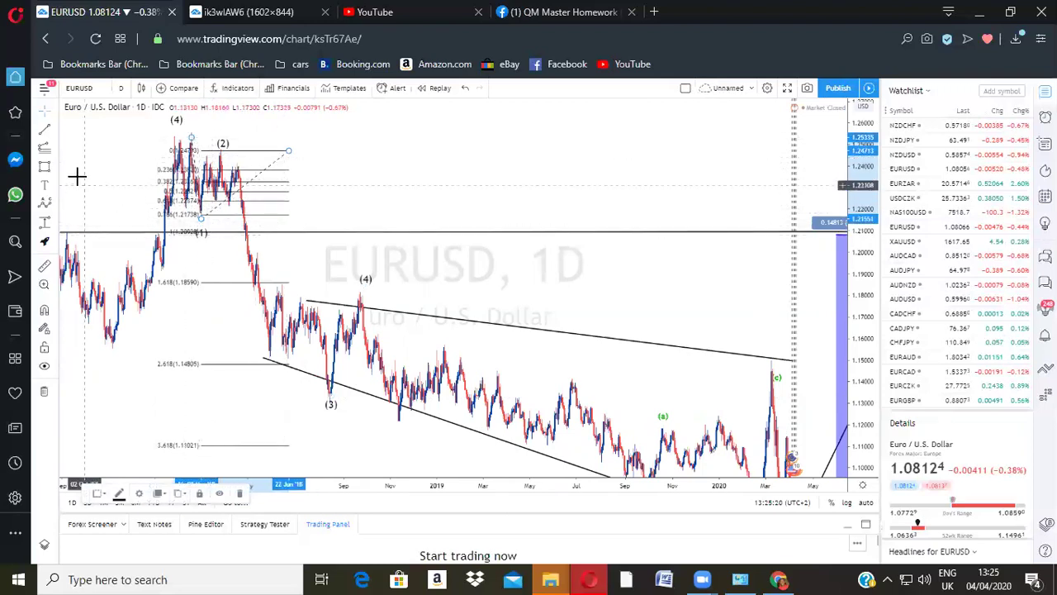
click(209, 219)
drag(219, 232, 246, 232)
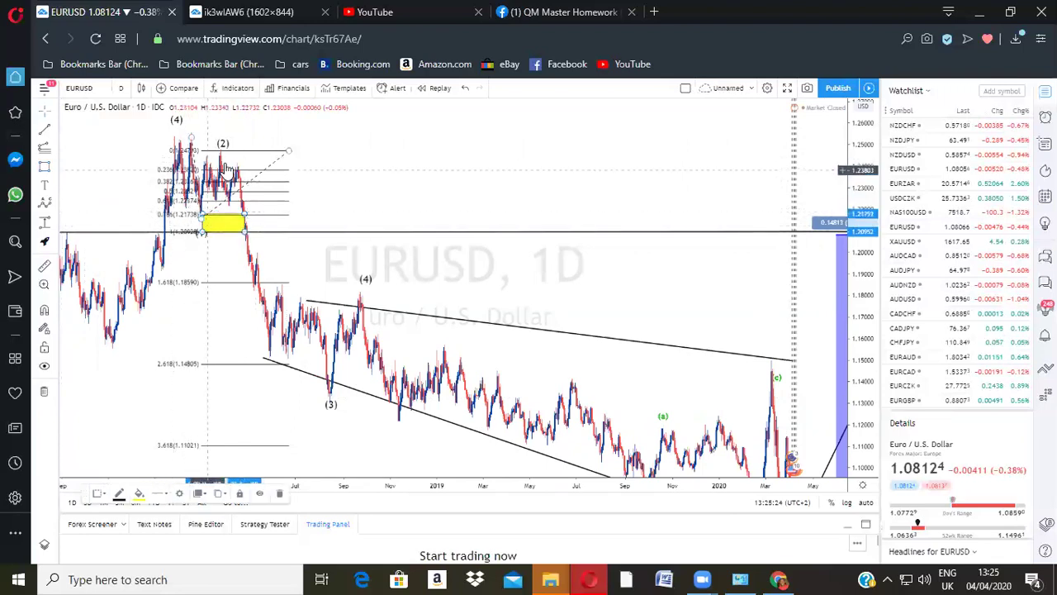
Step: Shift the Fibonacci extension aside and back onto the 2018 decline, and set its third anchor to 1.24809
drag(300, 168, 408, 169)
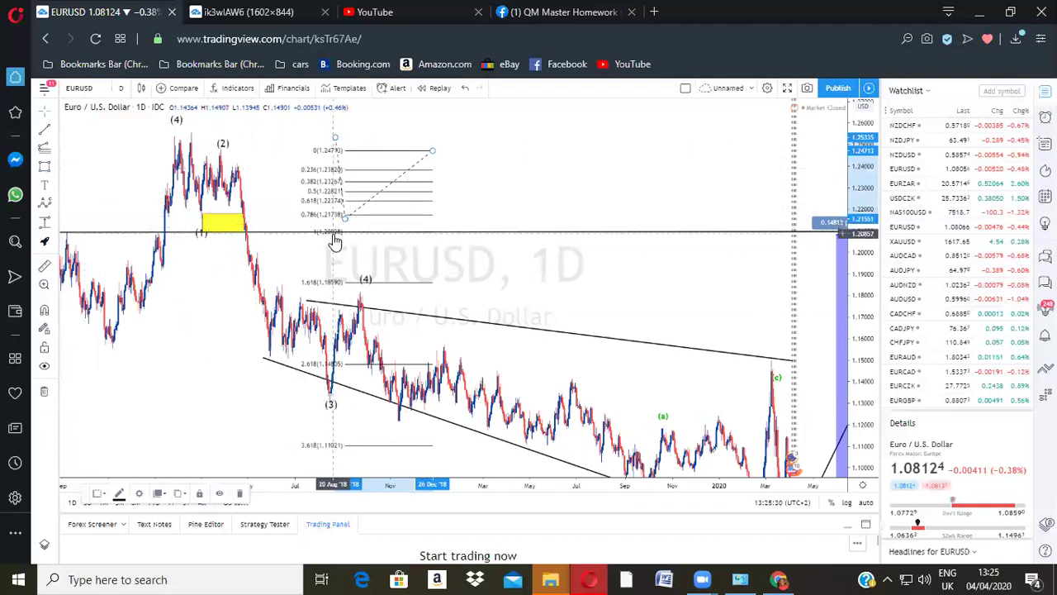
drag(390, 187, 220, 182)
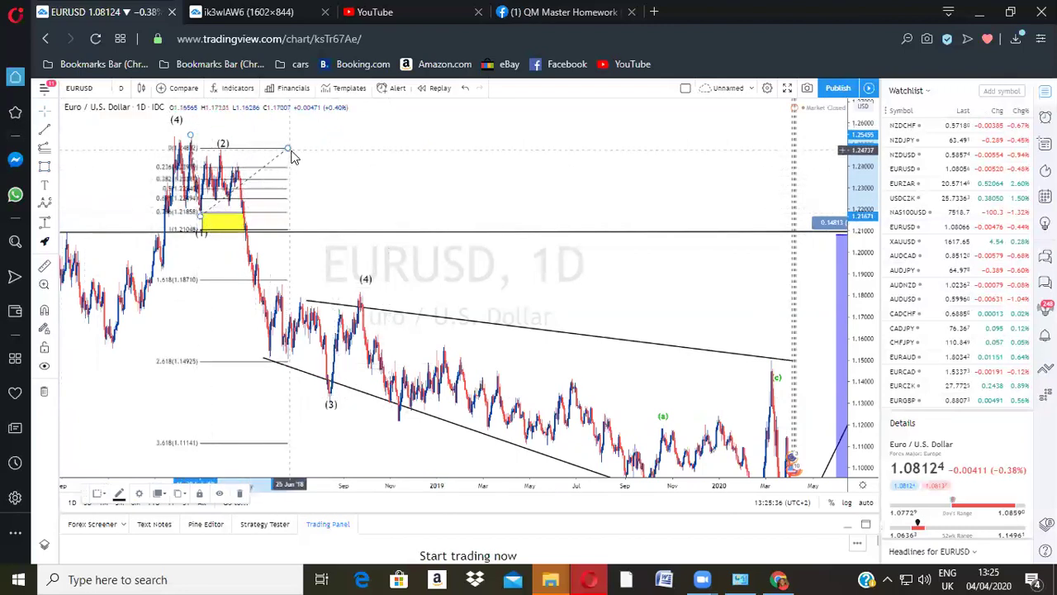
drag(289, 149, 286, 149)
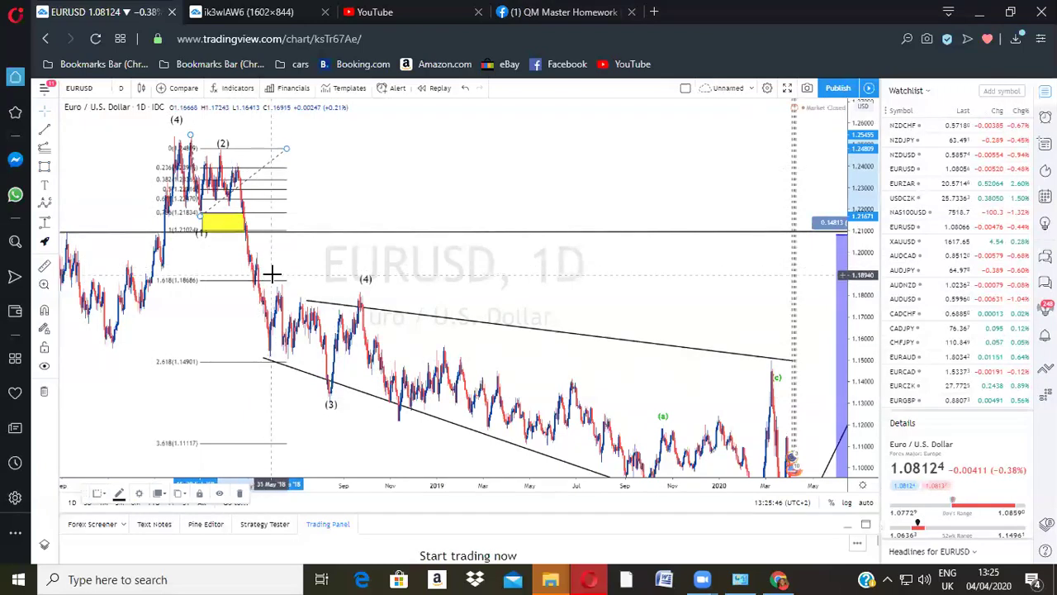
Step: Draw a short horizontal trend line on the extension's 1.618 level and place a matching line on its 2.618 level
drag(516, 273, 533, 239)
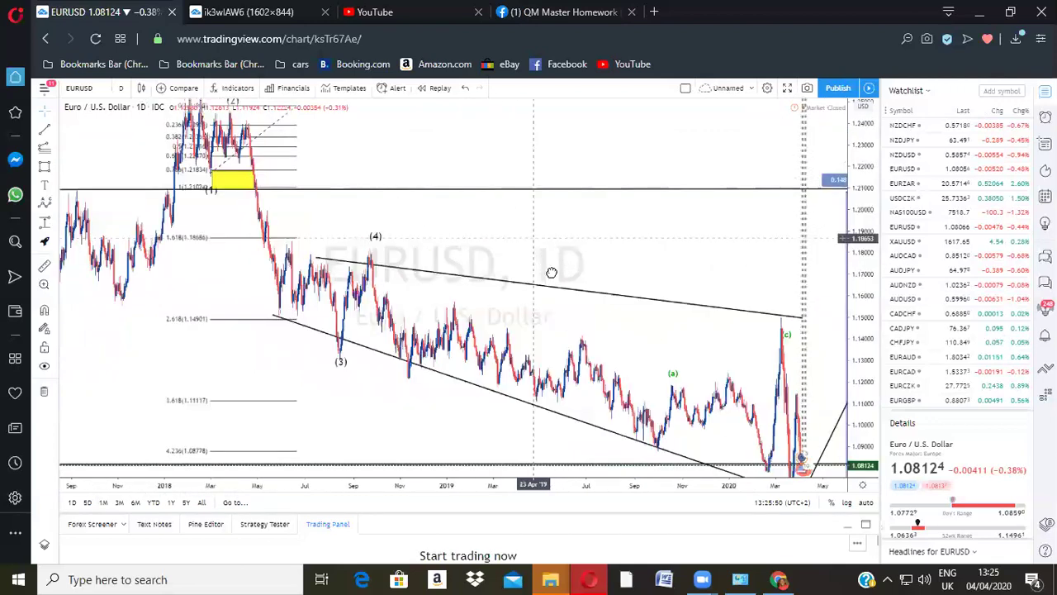
drag(331, 263, 350, 299)
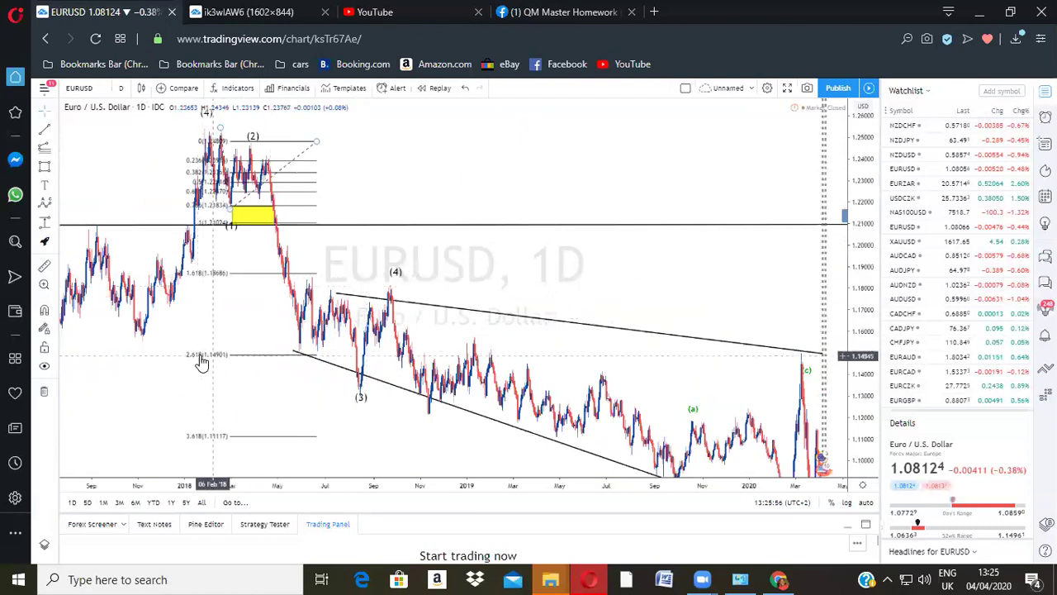
click(225, 272)
click(295, 269)
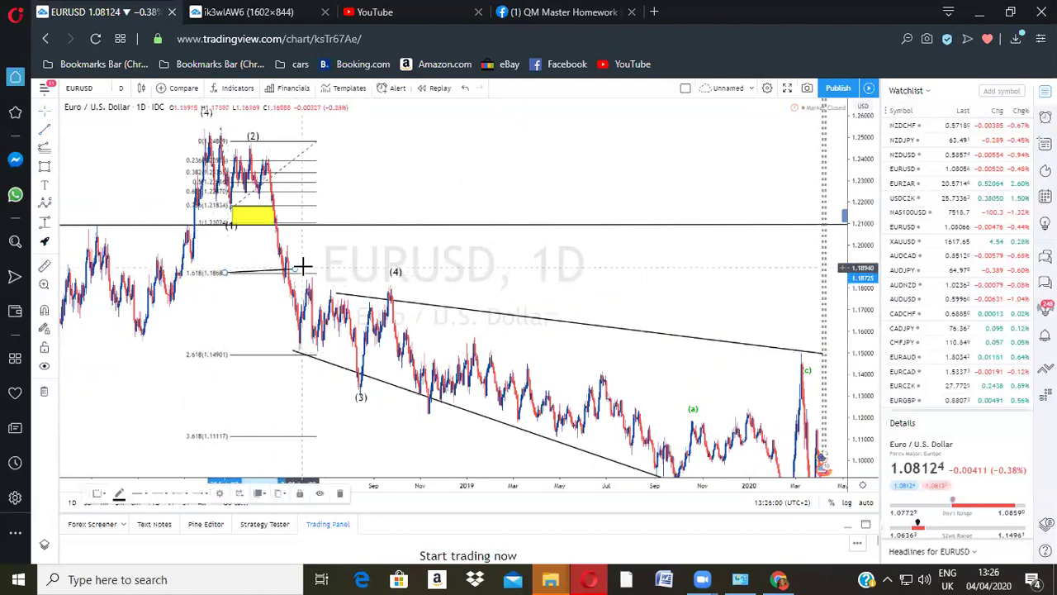
drag(295, 269, 296, 274)
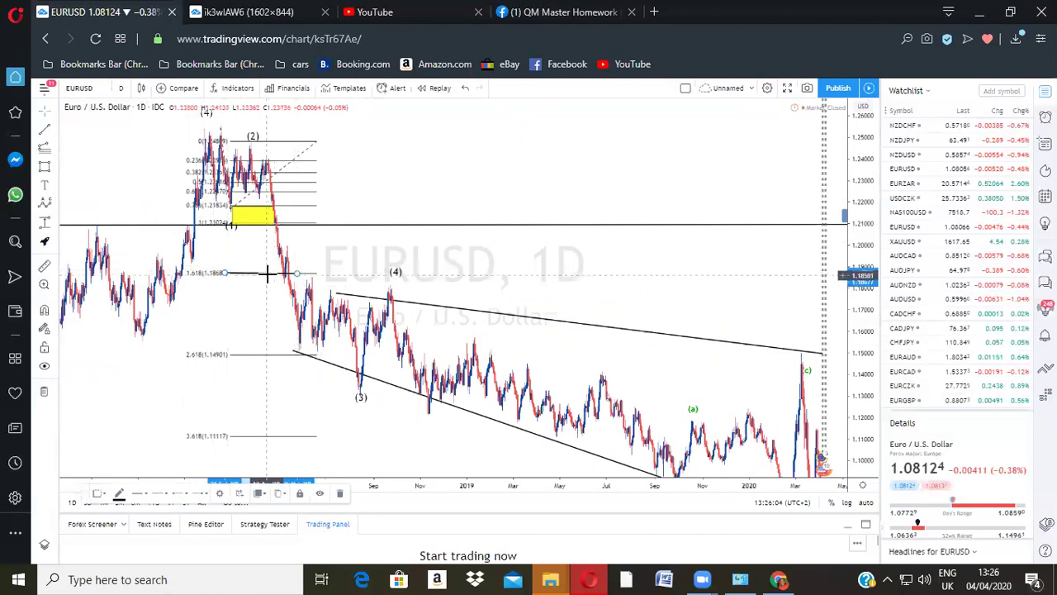
drag(269, 281, 267, 361)
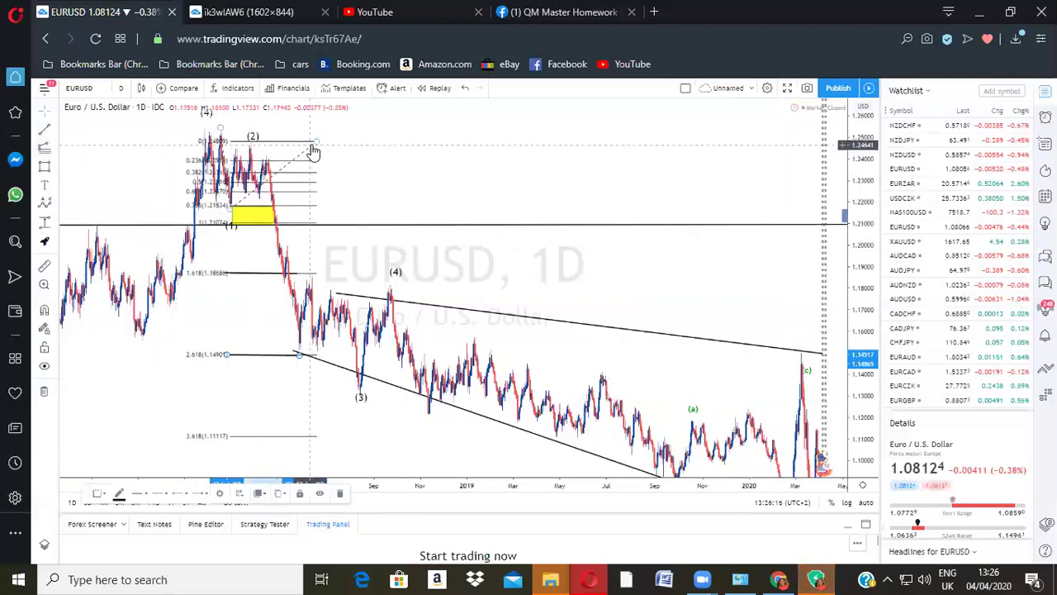
Step: Delete the Fibonacci extension and draw a Fibonacci retracement from wave (2) at 1.24713 down to 1.18390
click(312, 142)
click(245, 492)
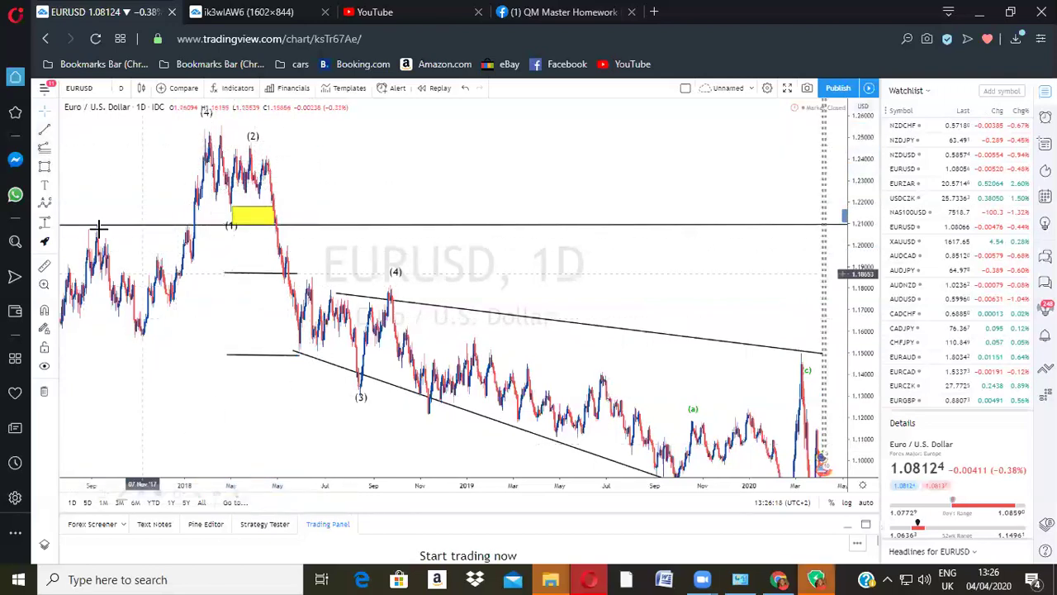
click(46, 147)
click(97, 332)
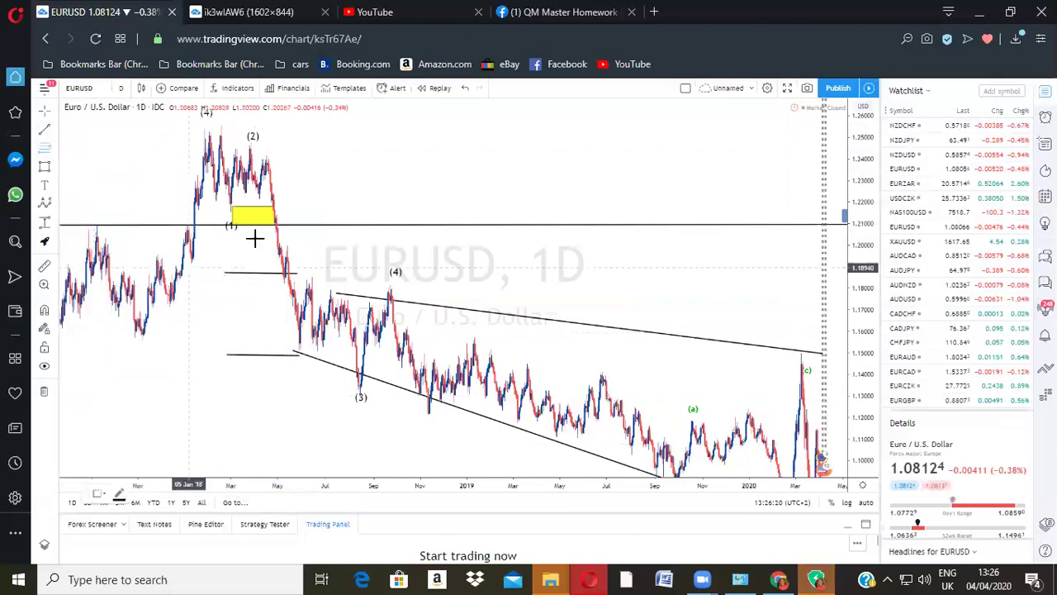
click(249, 140)
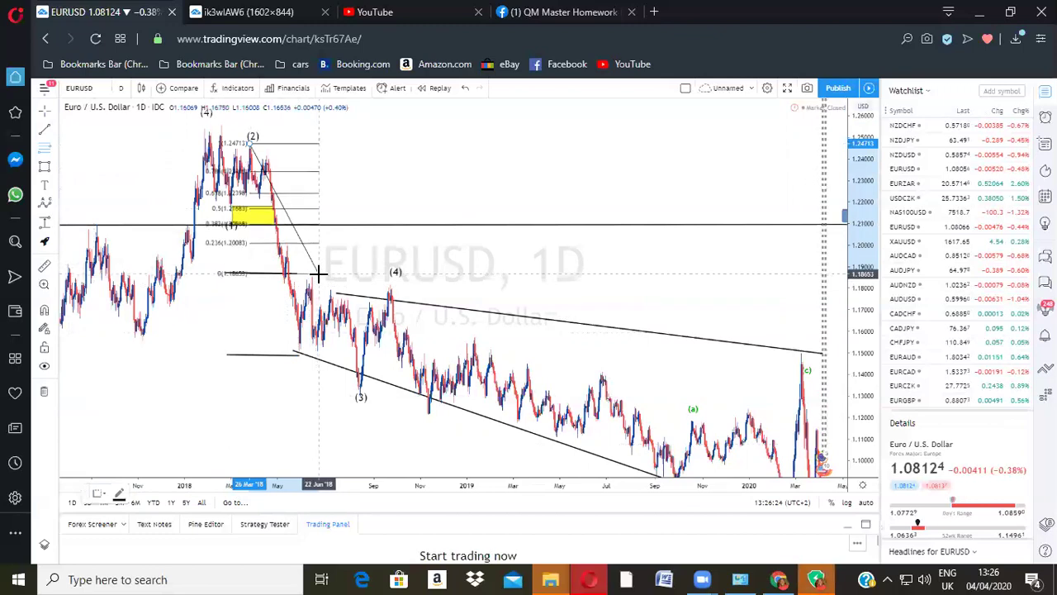
click(319, 272)
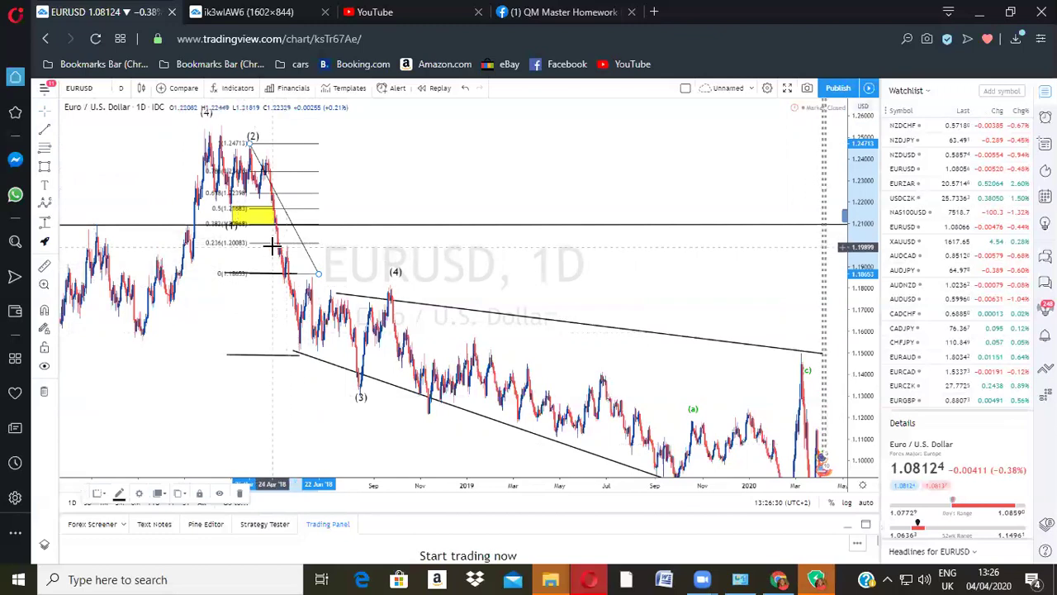
drag(318, 273, 318, 280)
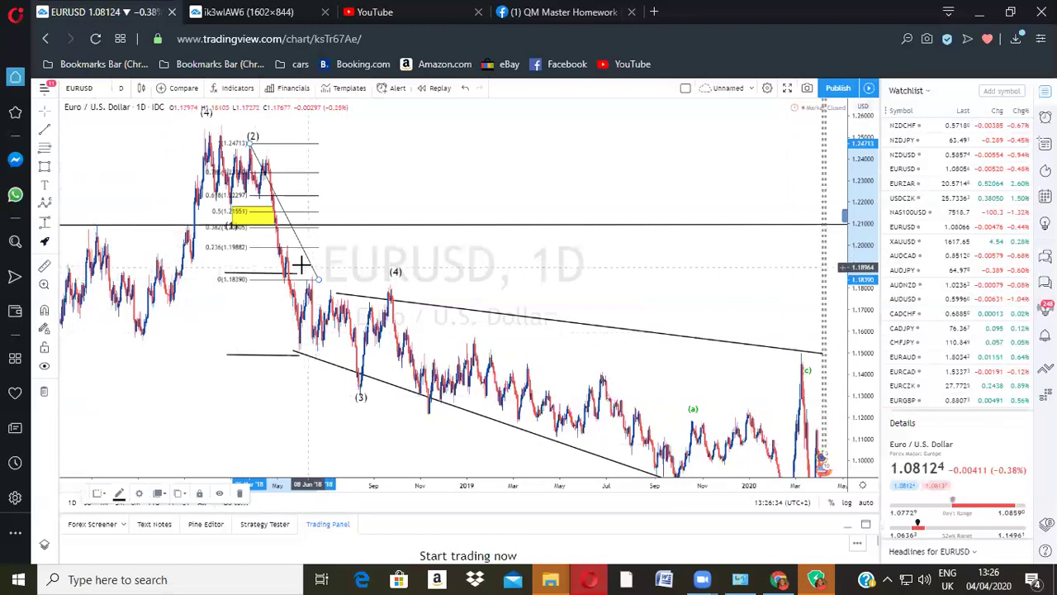
Step: Place a price range on the May 2018 bounce, from 1.18581 up to about 1.1997
scroll(188, 222, up, 1)
scroll(385, 185, up, 1)
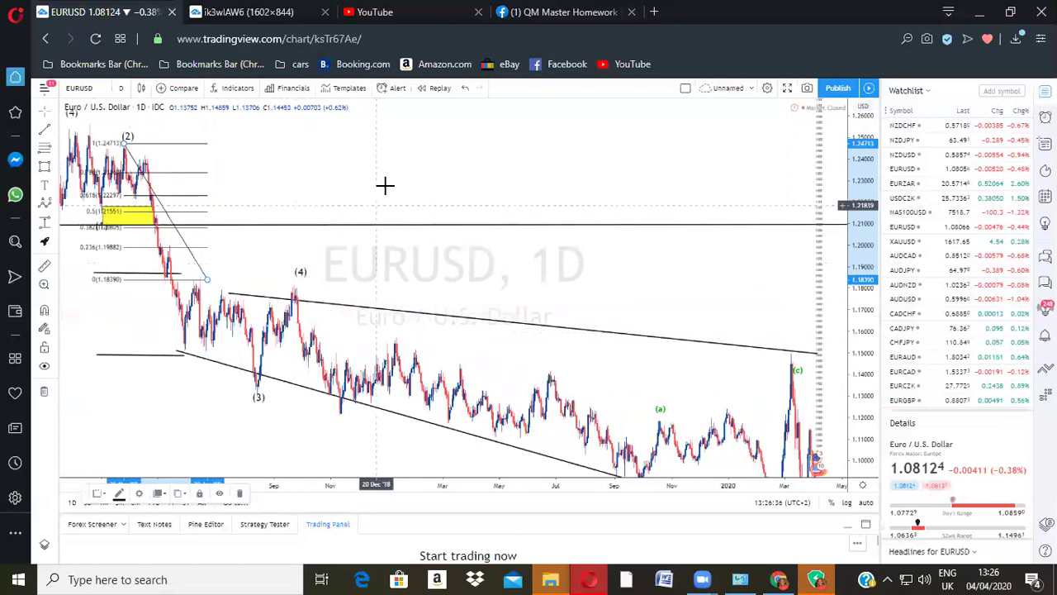
click(47, 226)
click(267, 273)
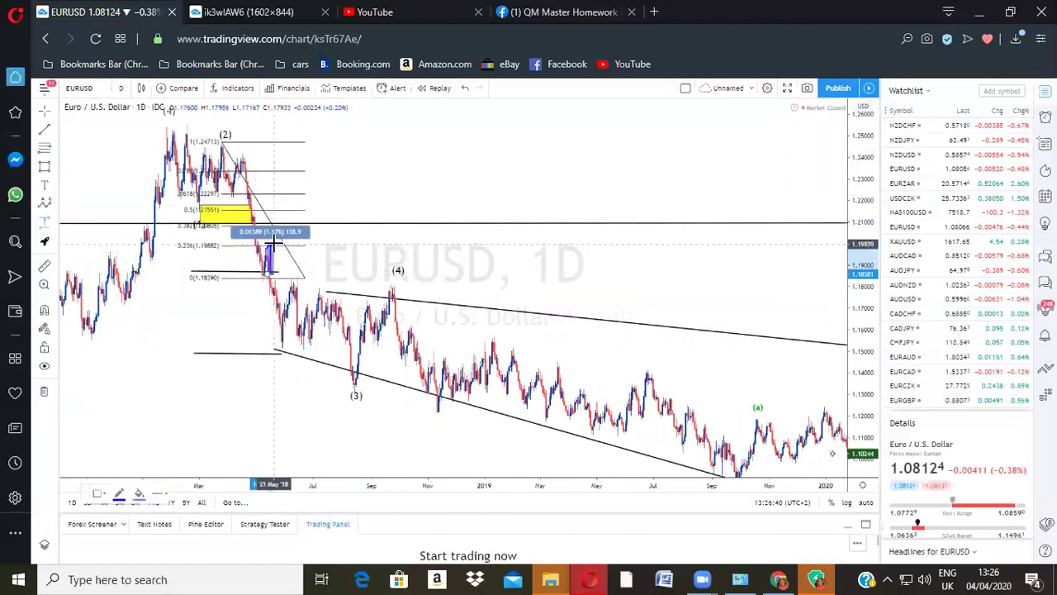
click(274, 244)
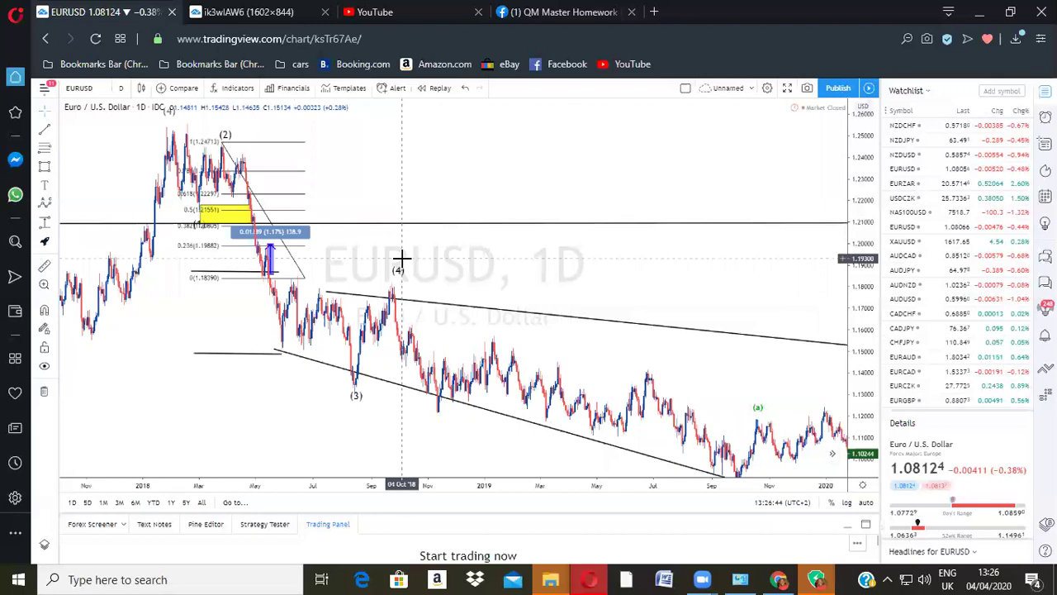
Step: Place a price range from the wave (3) low at 1.13192 up to the wave (4) high at 1.18174
scroll(342, 256, down, 2)
scroll(446, 267, up, 2)
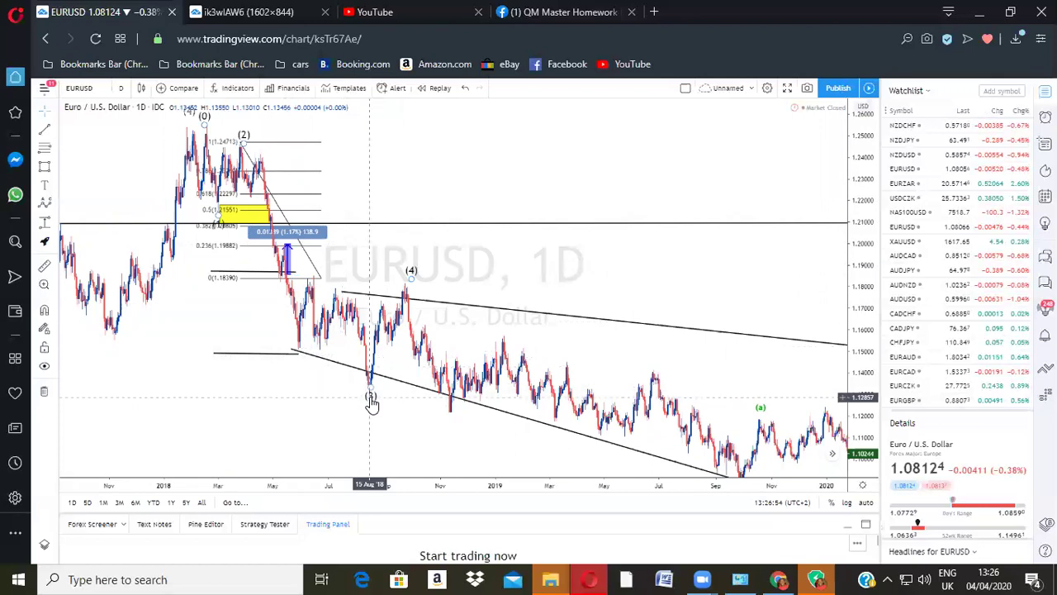
click(284, 276)
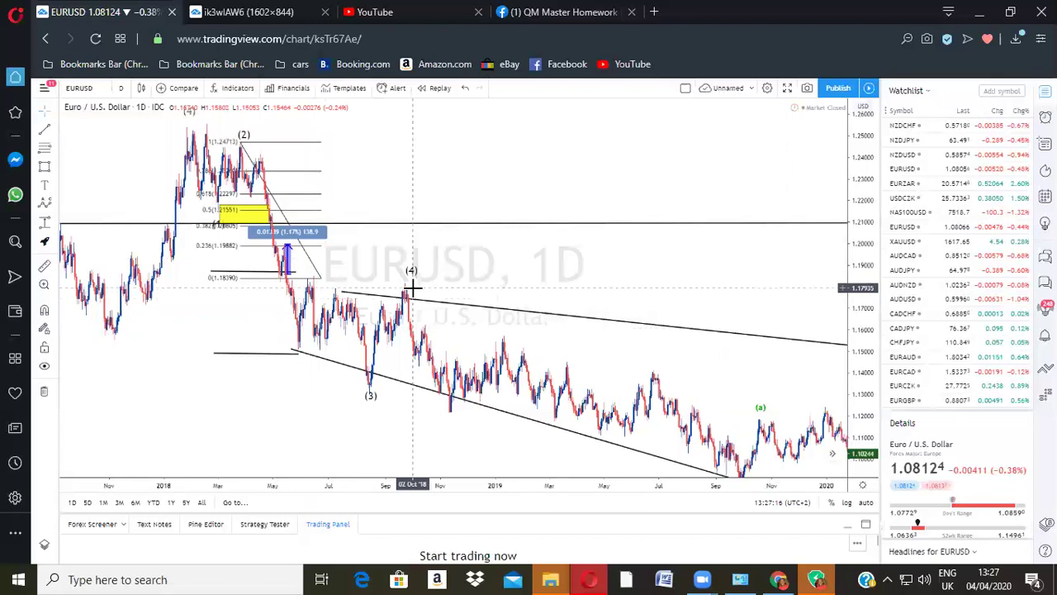
click(42, 226)
mouse_move(373, 386)
mouse_down()
mouse_move(378, 285)
mouse_move(388, 282)
mouse_up()
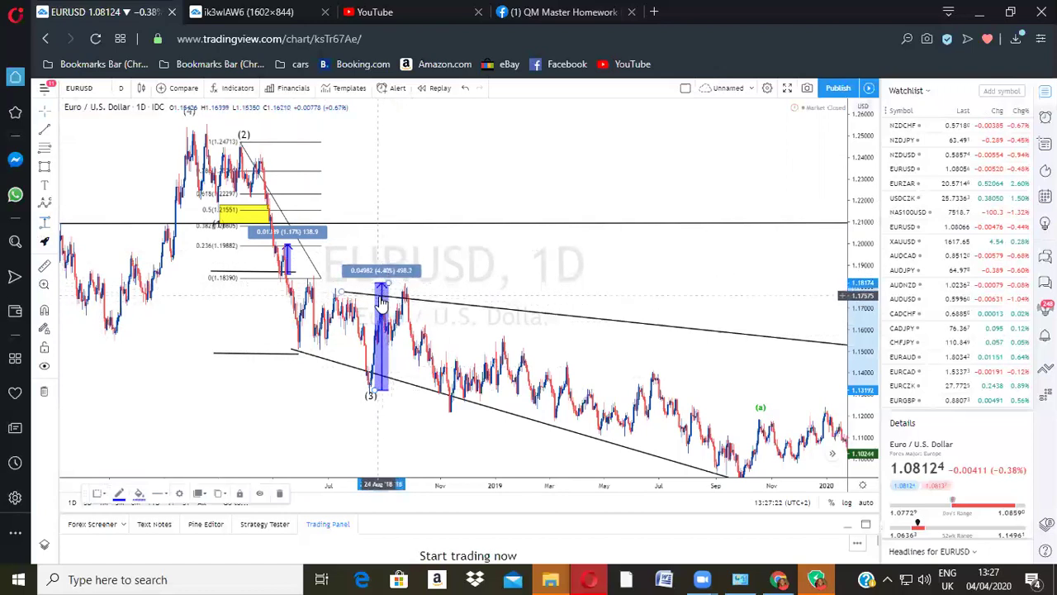
click(324, 286)
drag(322, 286, 318, 286)
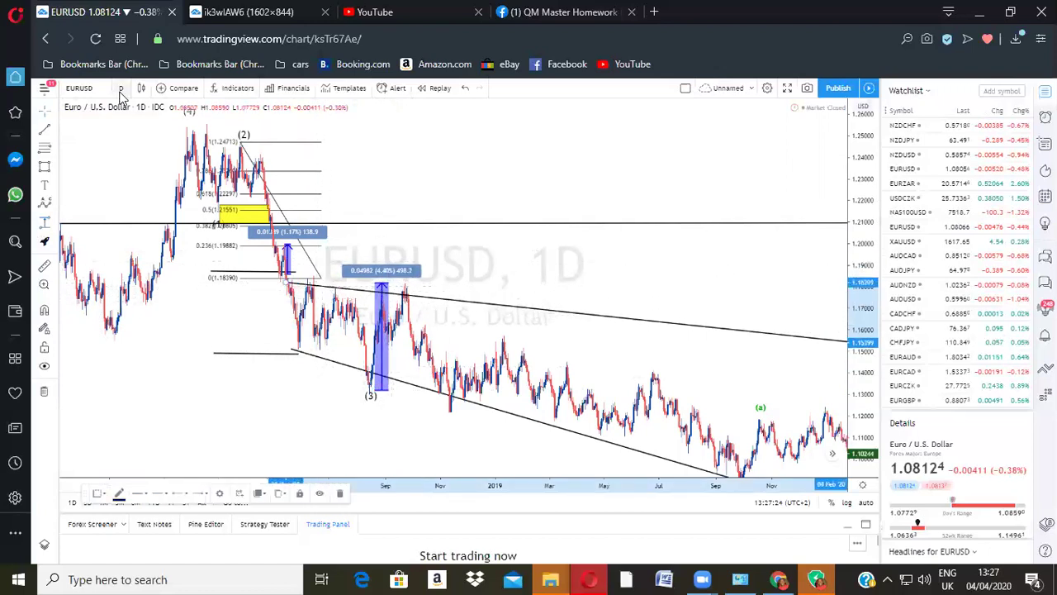
click(465, 89)
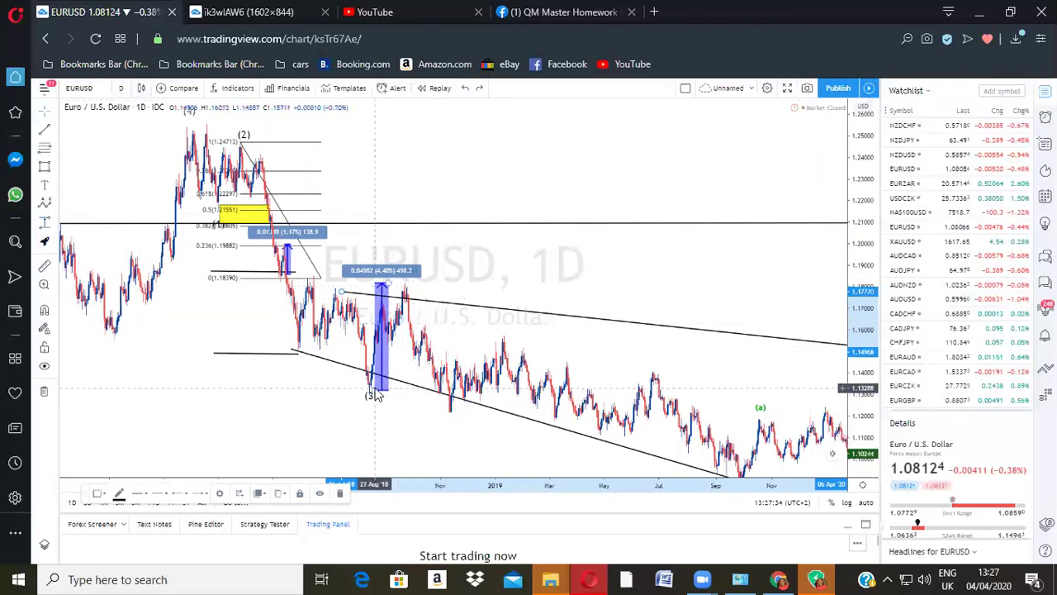
Step: Delete the price range between waves (3) and (4) and the Fibonacci retracement drawn from wave (2)
click(379, 289)
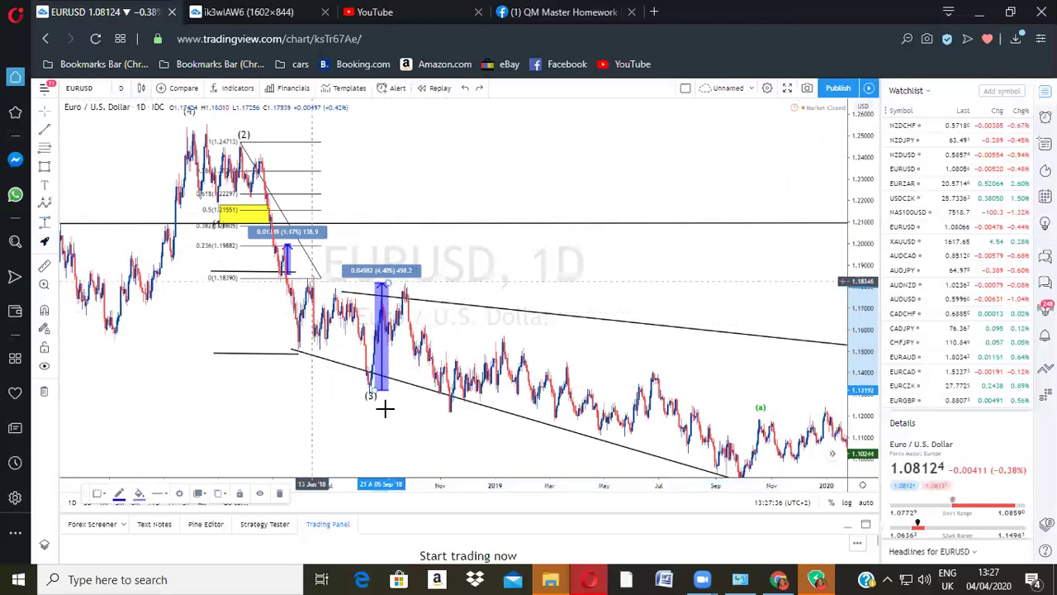
click(242, 156)
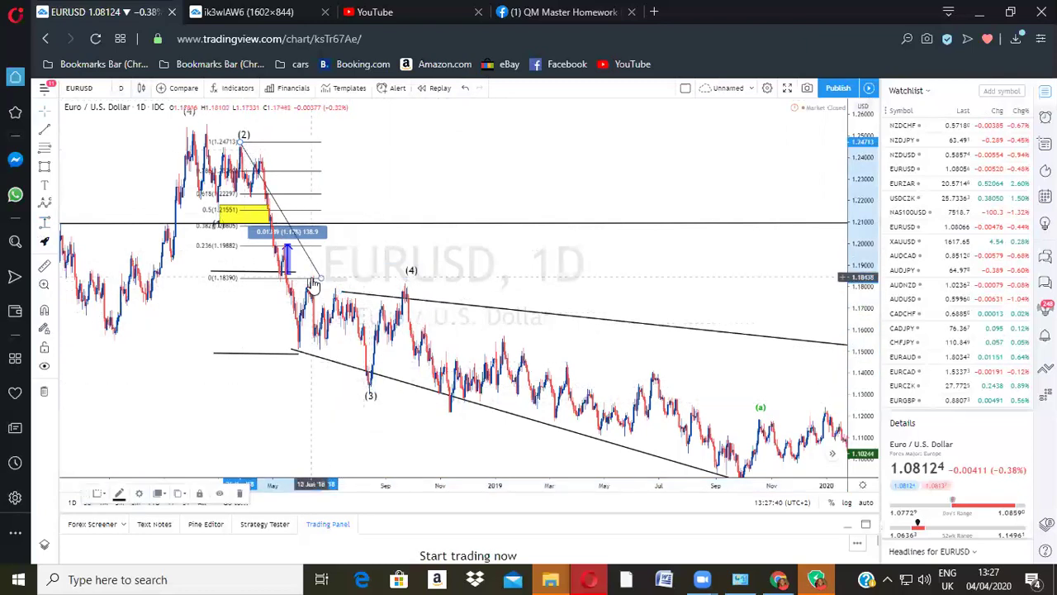
click(239, 493)
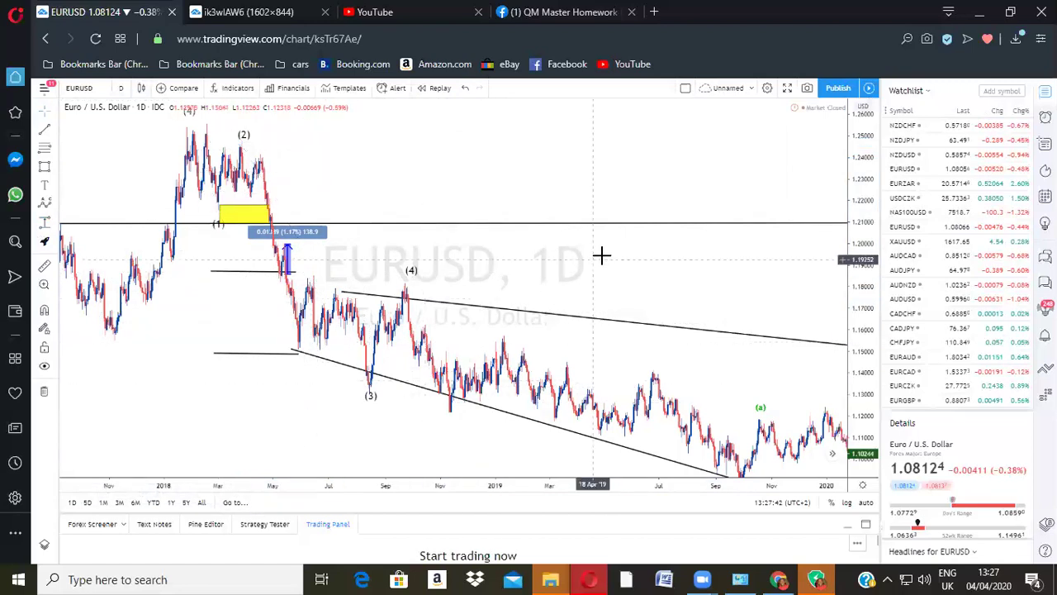
Step: Draw a trend-based Fibonacci extension from the February 2018 high at 1.25706 to wave (3) at 1.12834, with its third point at 1.24869
scroll(671, 241, down, 2)
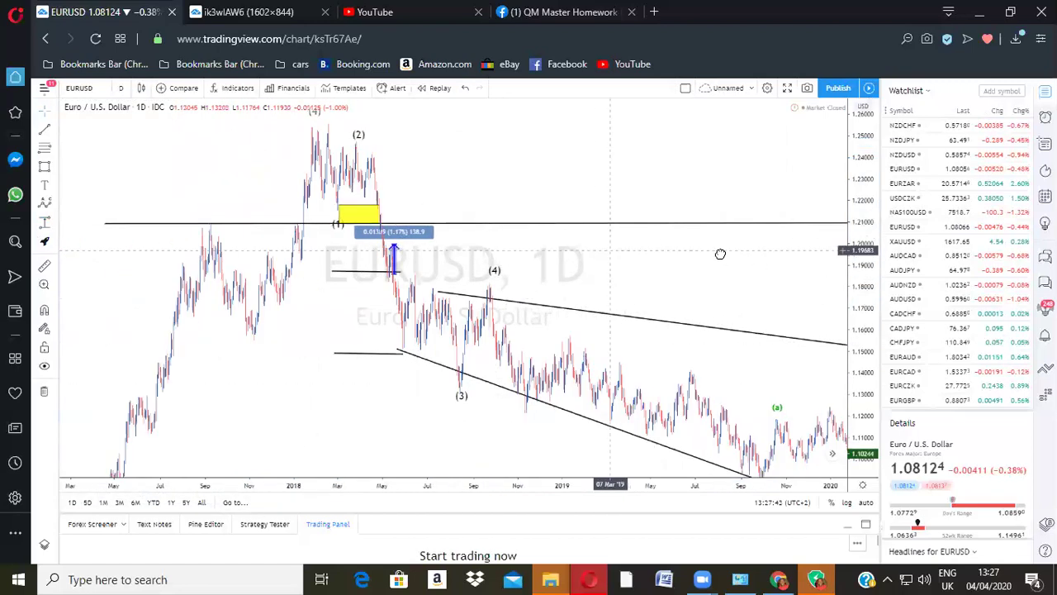
drag(720, 254, 719, 268)
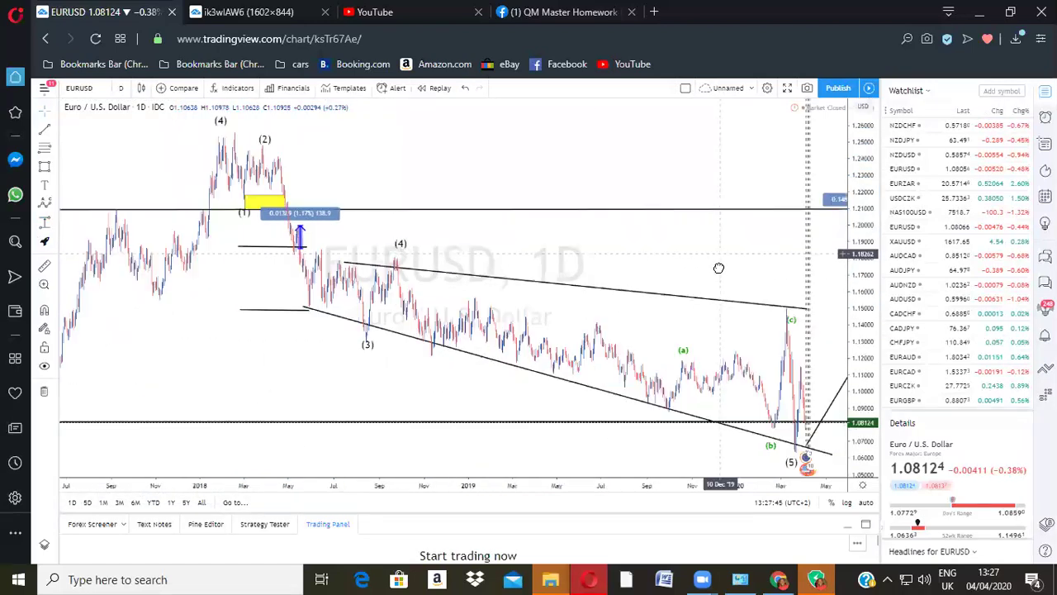
click(57, 152)
click(157, 355)
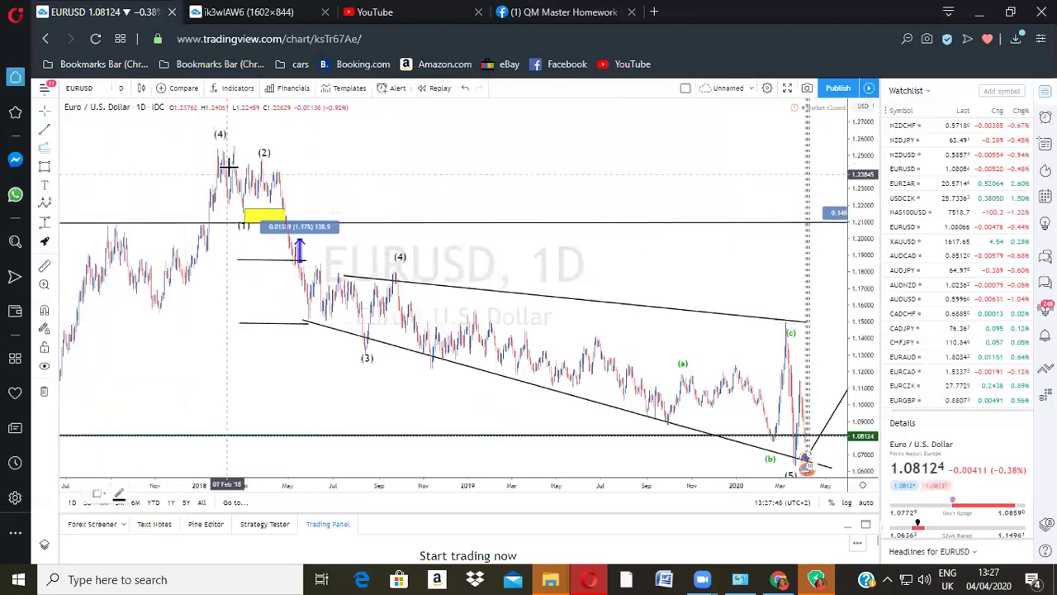
click(232, 144)
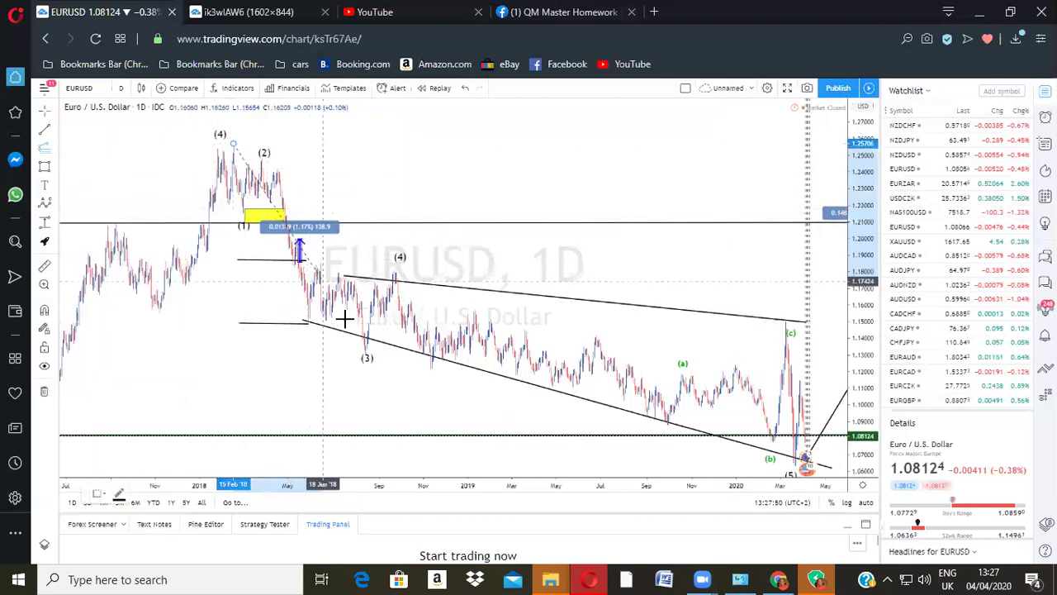
click(362, 357)
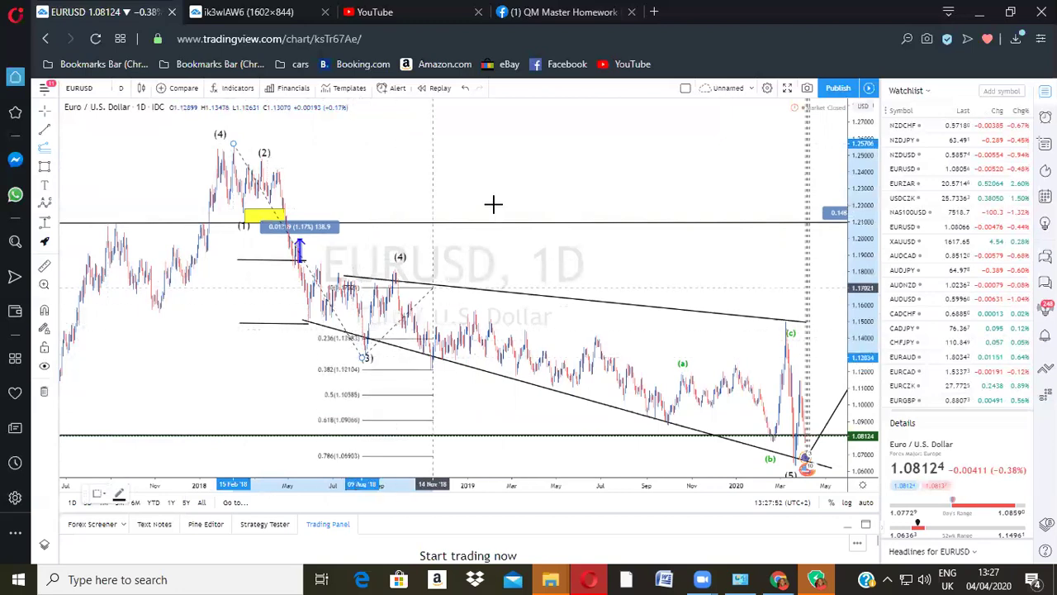
click(509, 156)
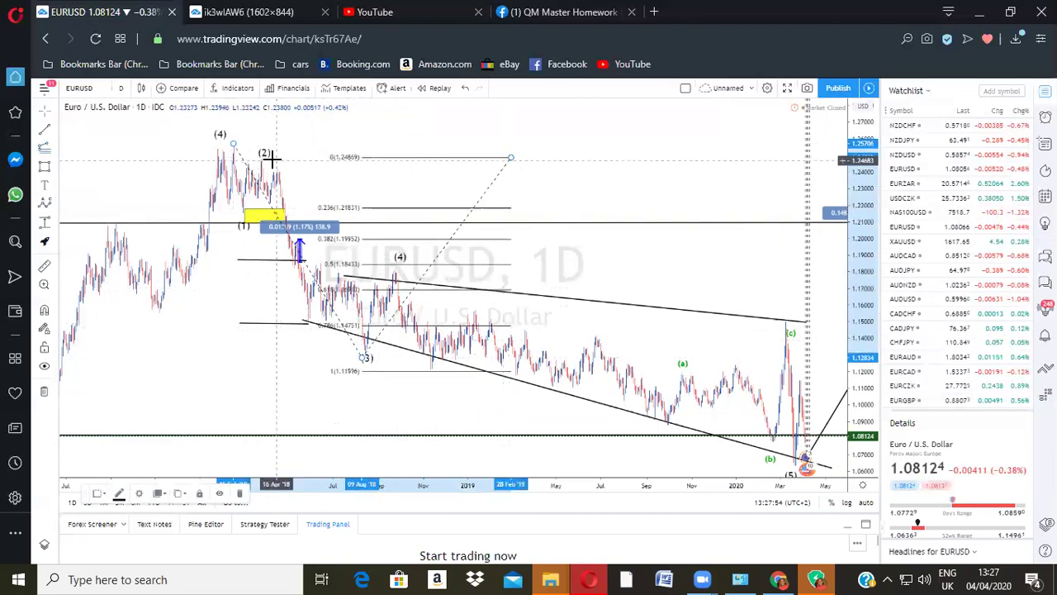
Step: Fine-tune the extension's first two anchor points at the February 2018 high and the wave (3) low
click(648, 250)
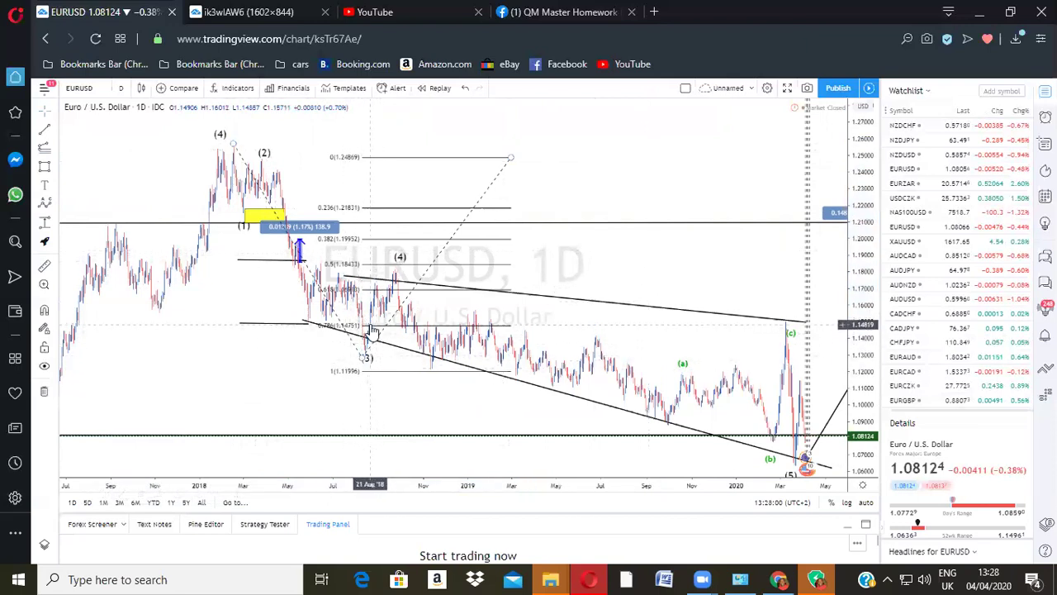
click(360, 350)
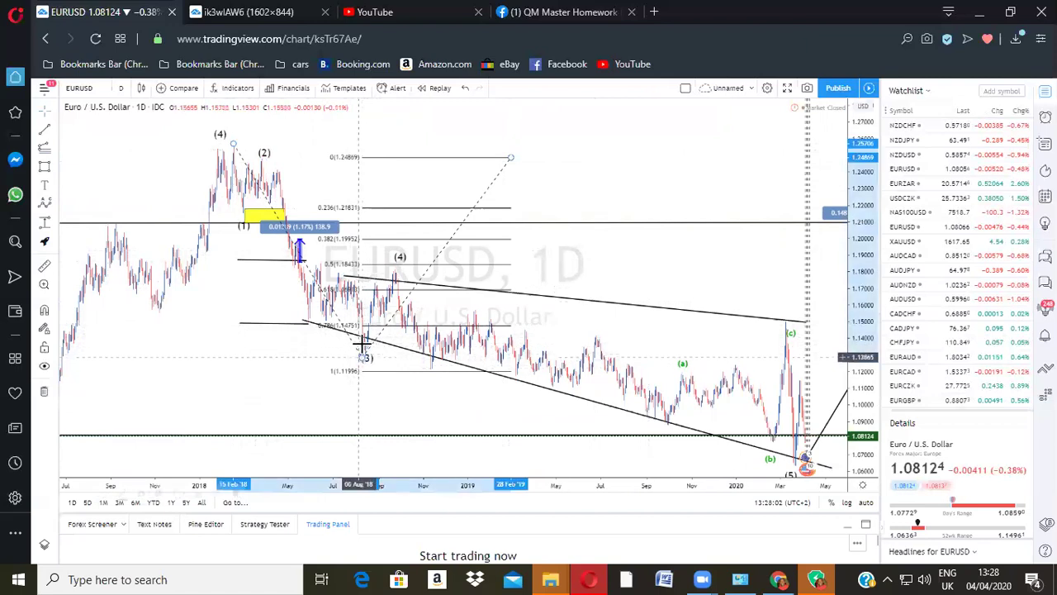
drag(361, 344, 364, 339)
drag(454, 397, 430, 362)
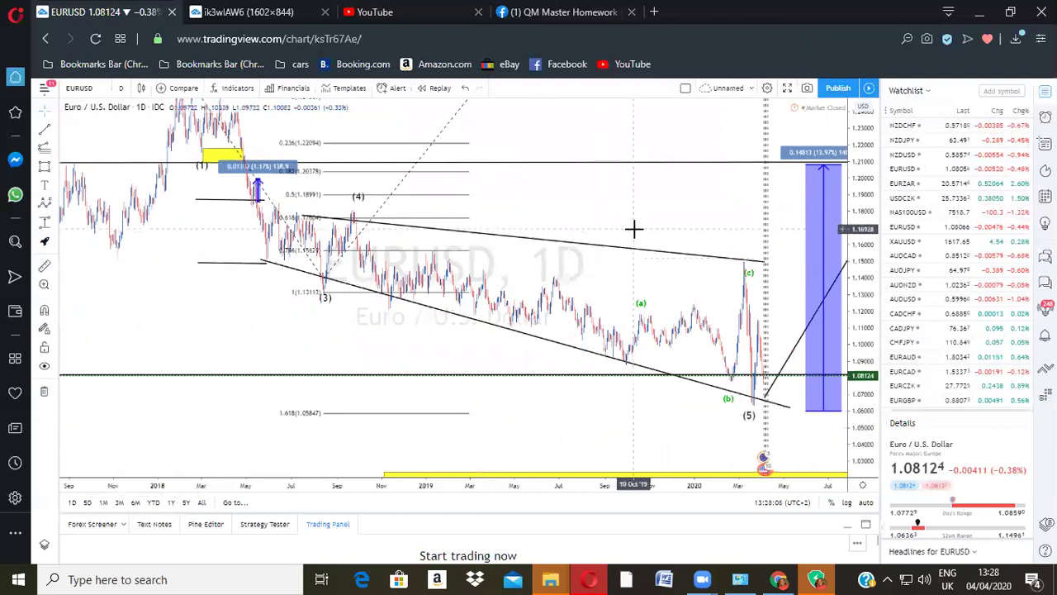
drag(641, 265, 642, 280)
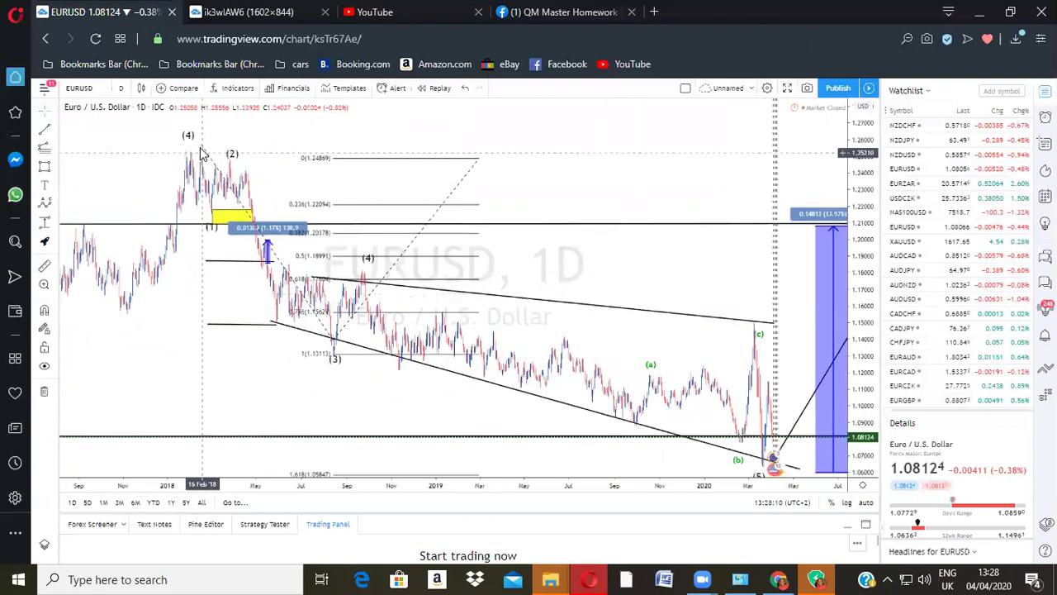
drag(201, 147, 201, 148)
drag(538, 210, 518, 181)
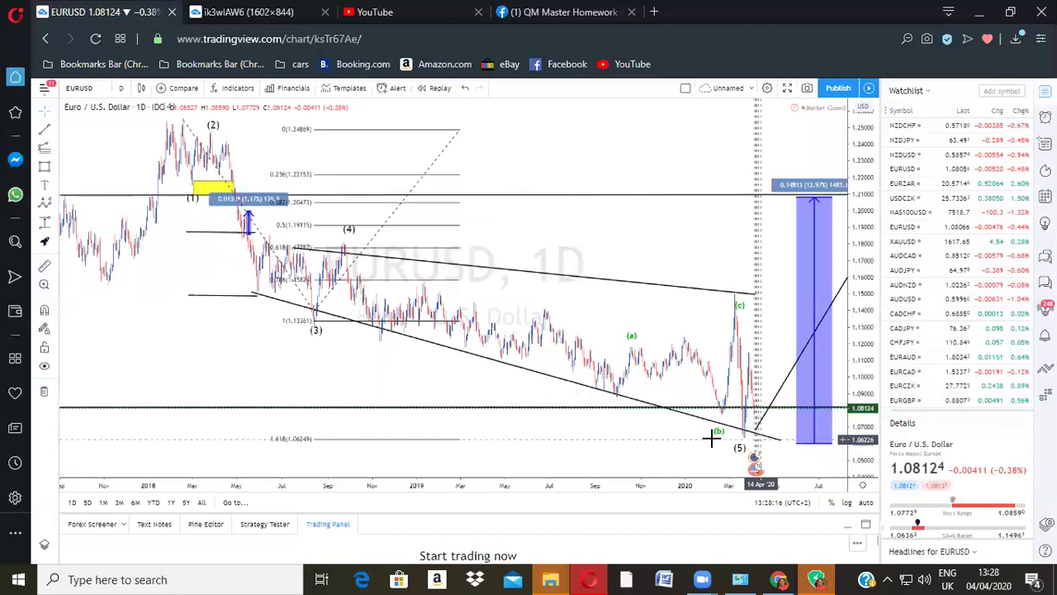
Step: Draw a near-horizontal trend line on the extension's 1.618 level from December 2018 to August 2020, passing beneath wave (5)
drag(219, 305, 198, 271)
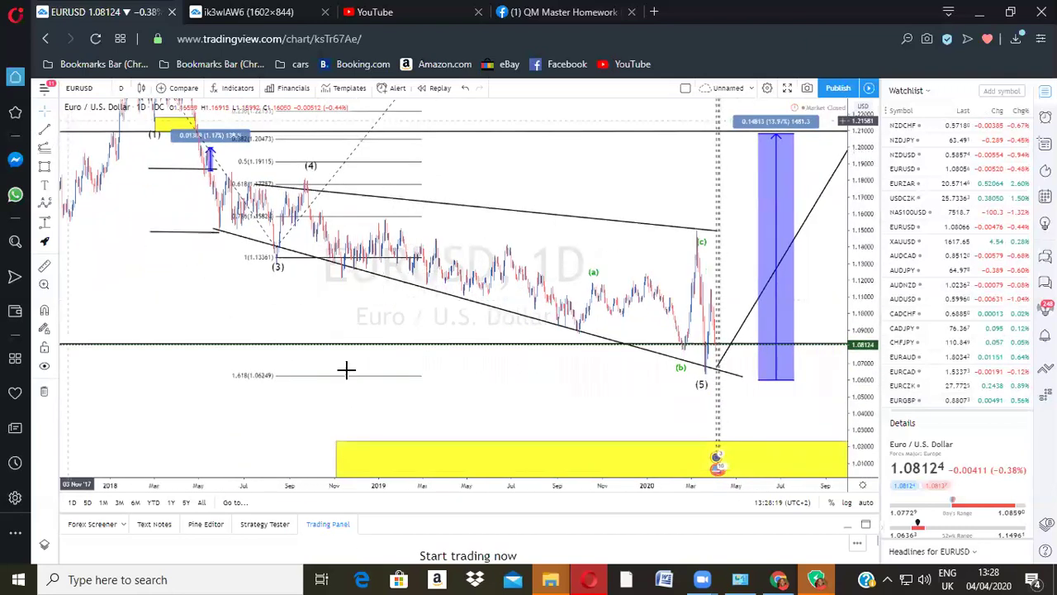
click(358, 375)
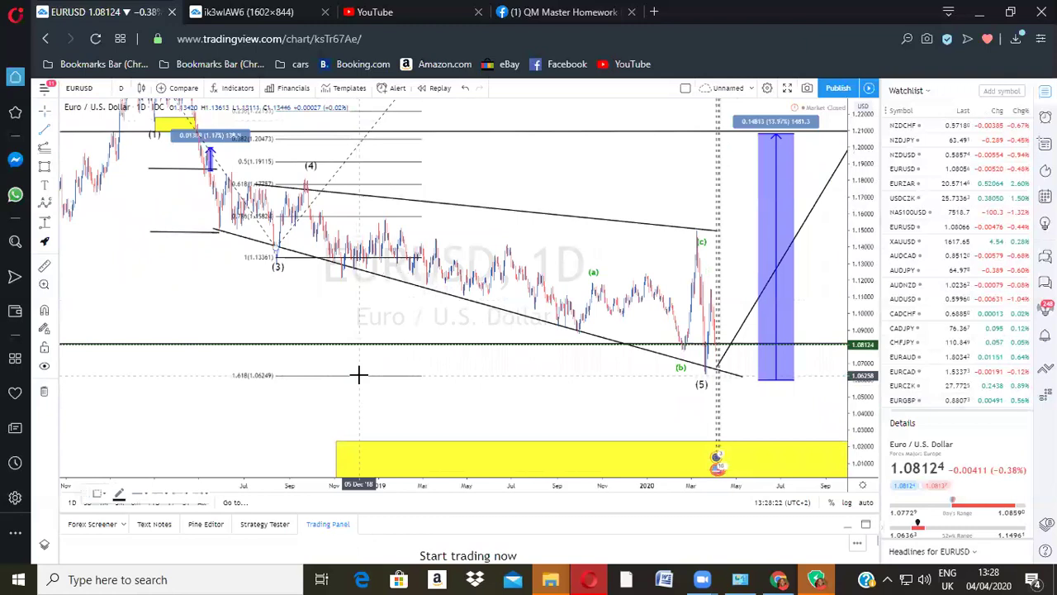
click(813, 375)
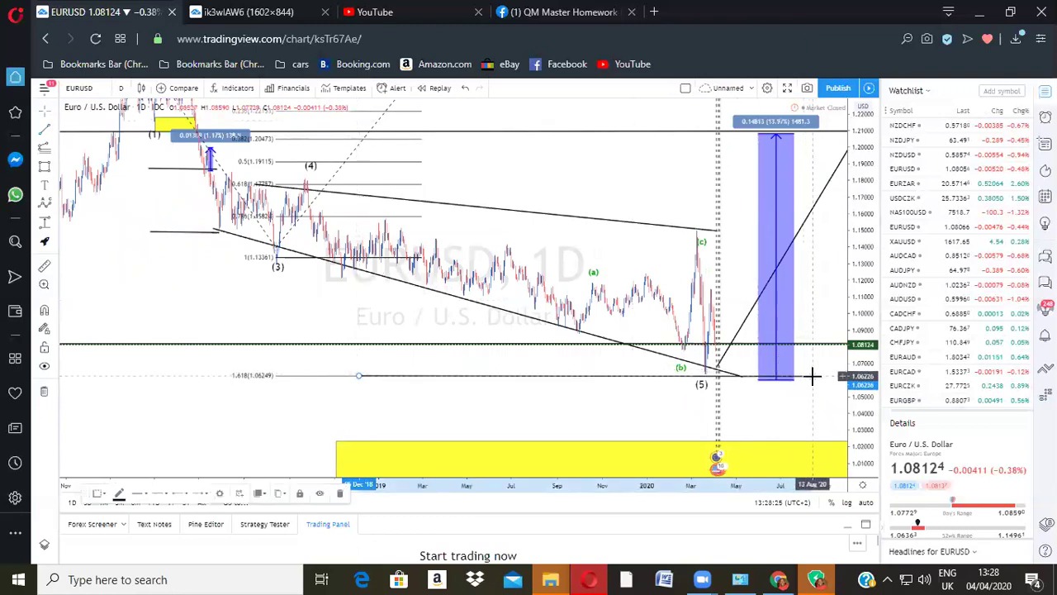
drag(692, 376, 691, 374)
click(691, 391)
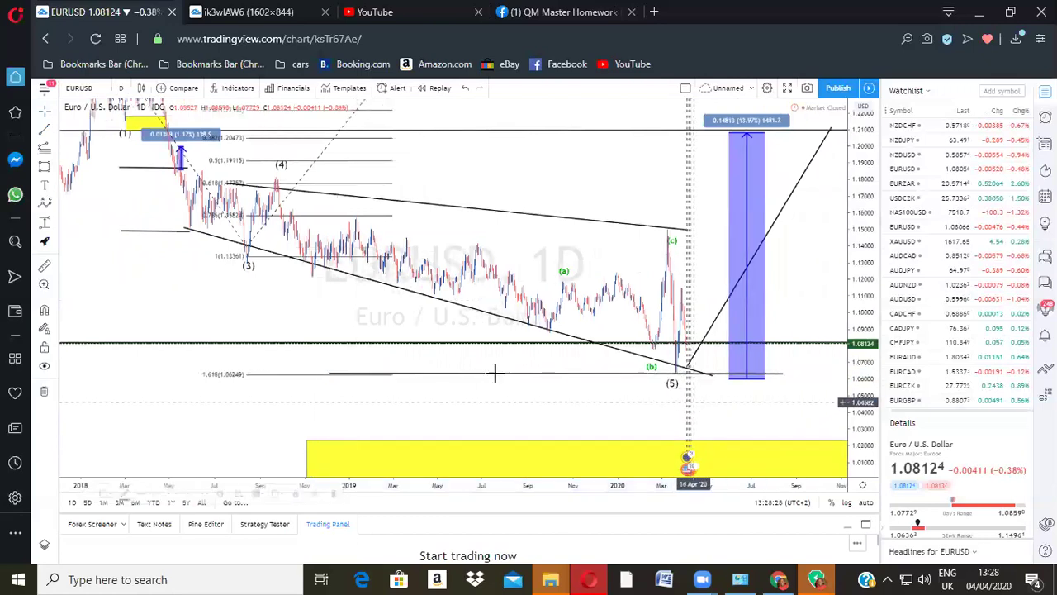
Step: Move the extension's second anchor near wave (3) to 1.13888 and compare its 1.618 level with the wave (5) low
drag(501, 168, 532, 209)
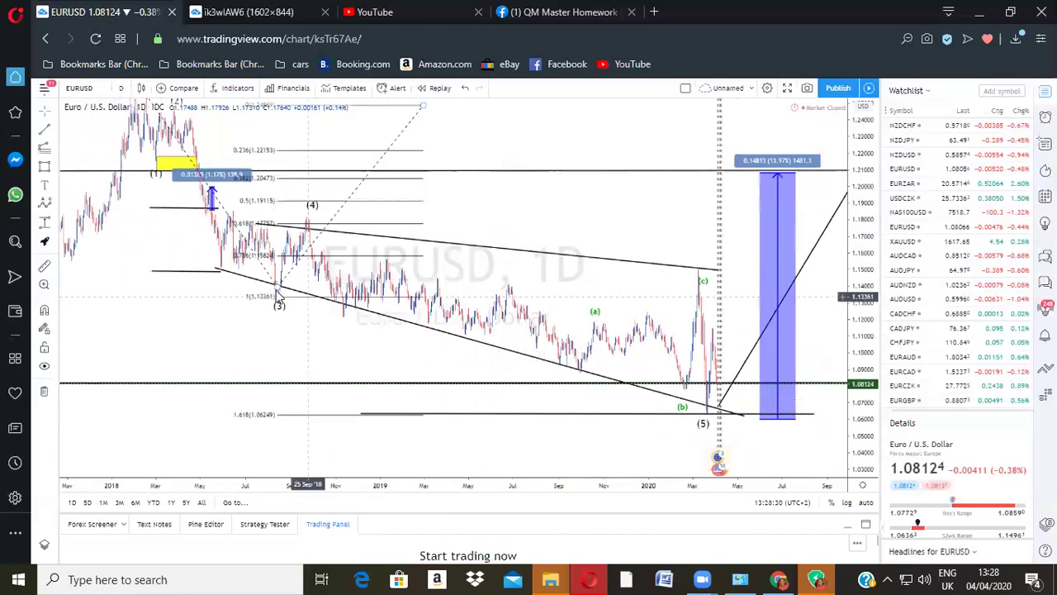
drag(280, 295, 266, 288)
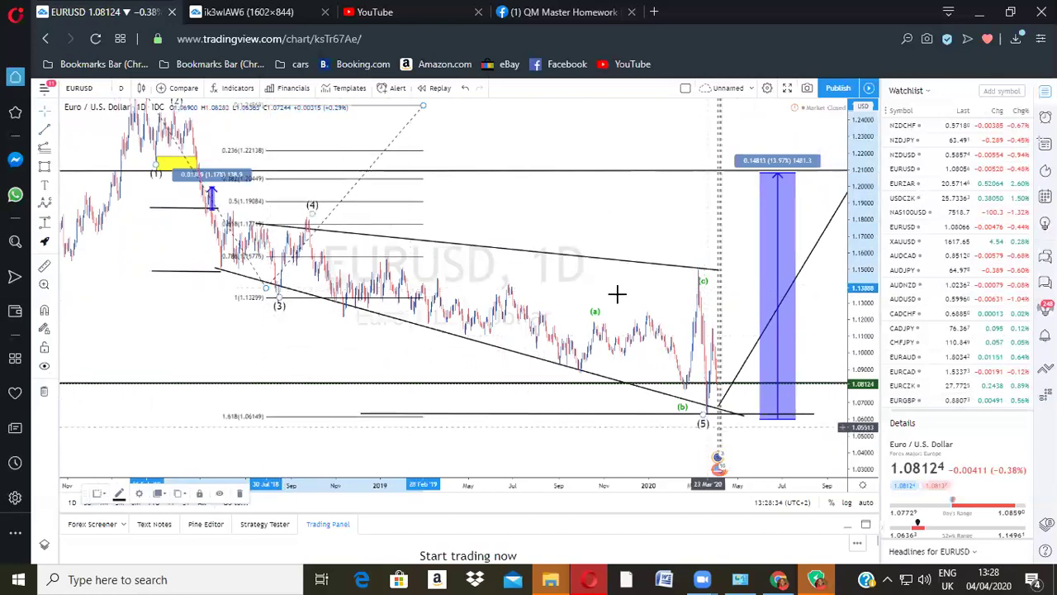
scroll(708, 427, down, 2)
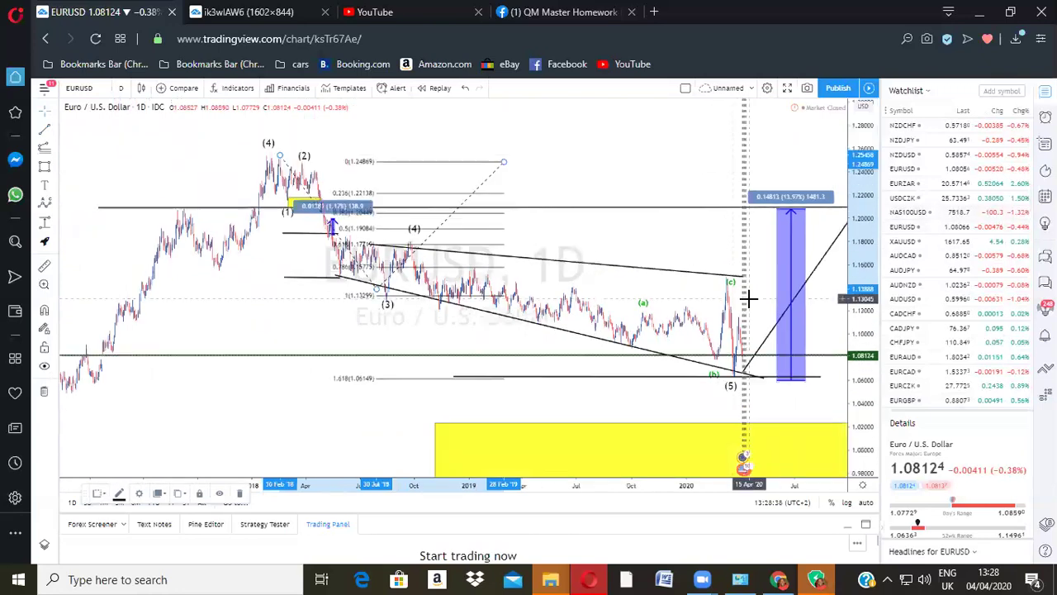
scroll(689, 409, down, 3)
drag(689, 410, 621, 402)
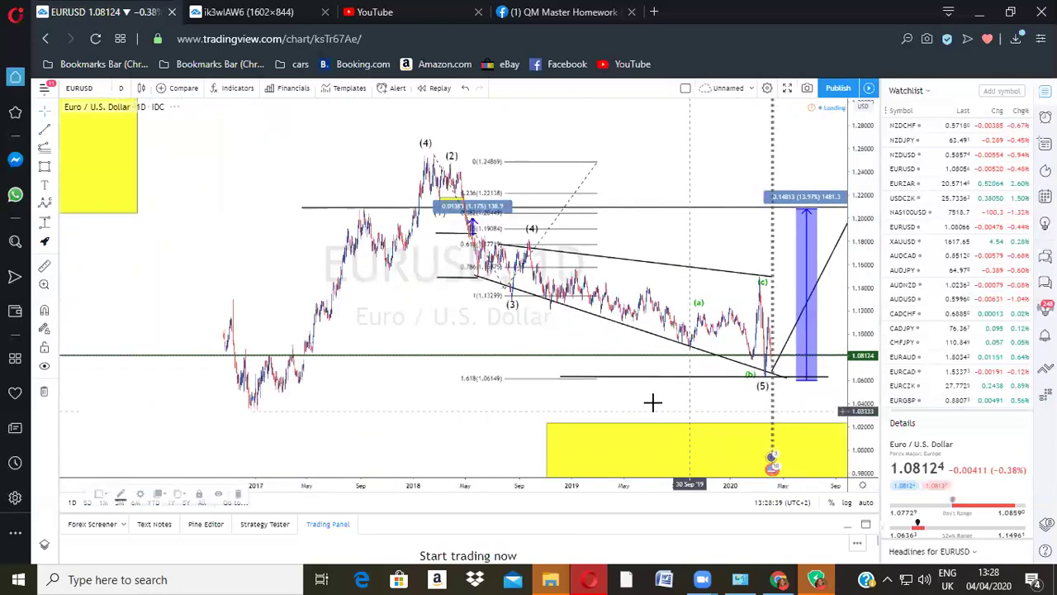
Step: Measure the March 2020 rebound with a price range from the wave (5) low at 1.06496 up to 1.11575
scroll(686, 398, up, 5)
scroll(454, 366, up, 1)
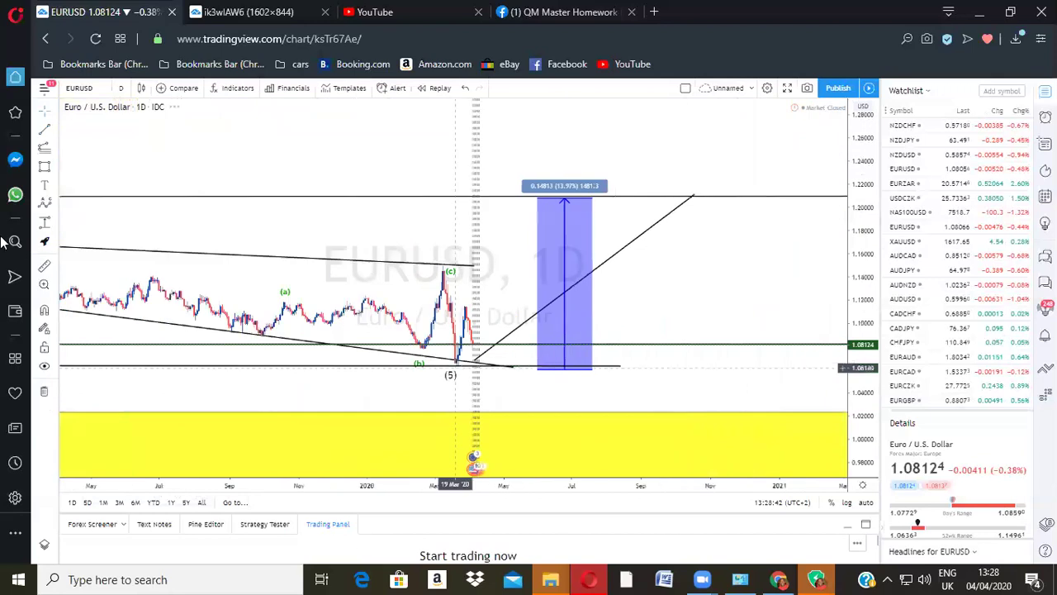
click(458, 363)
click(465, 304)
click(565, 332)
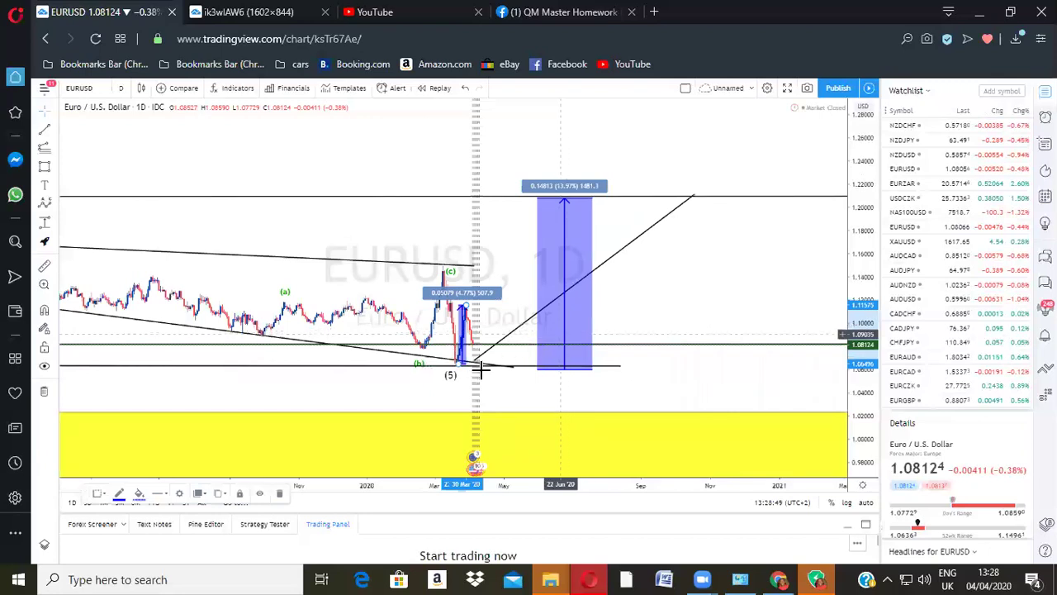
Step: Delete the Fibonacci extension and the price range on the rebound from wave (5)
drag(481, 371, 559, 368)
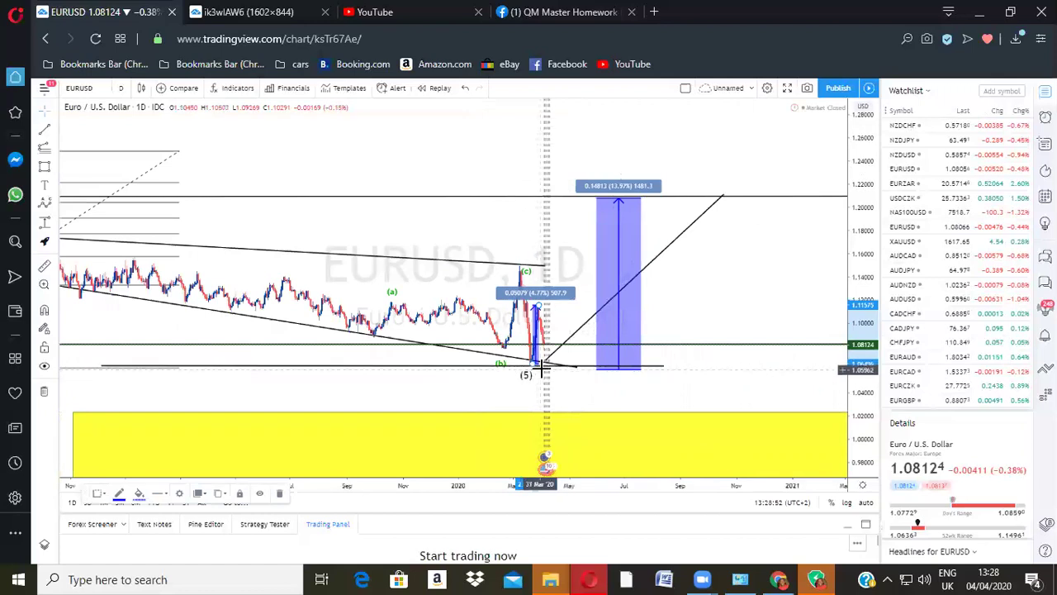
scroll(559, 366, down, 3)
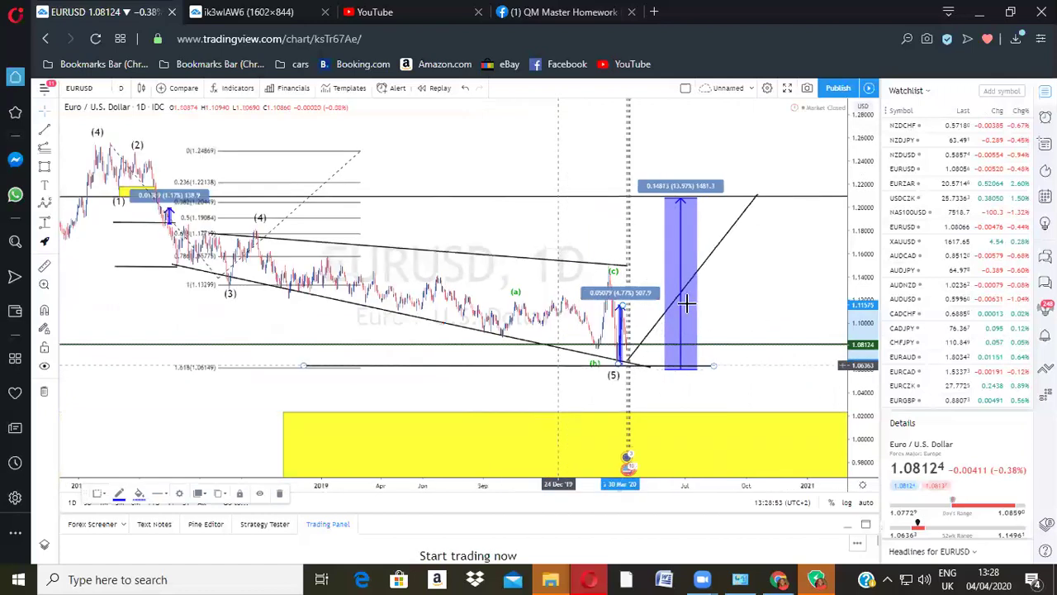
scroll(686, 304, down, 2)
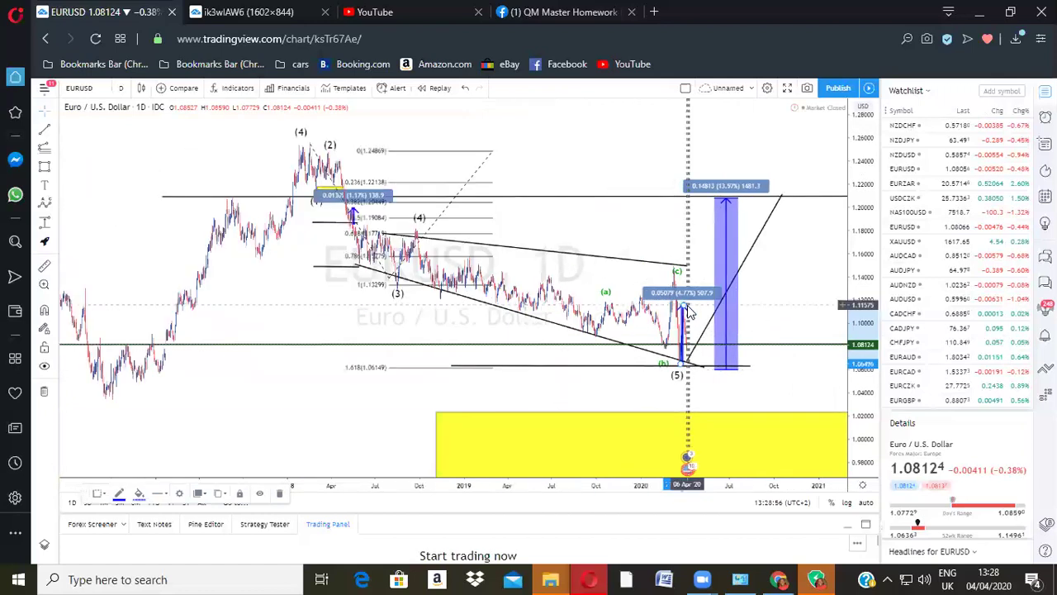
scroll(688, 307, up, 3)
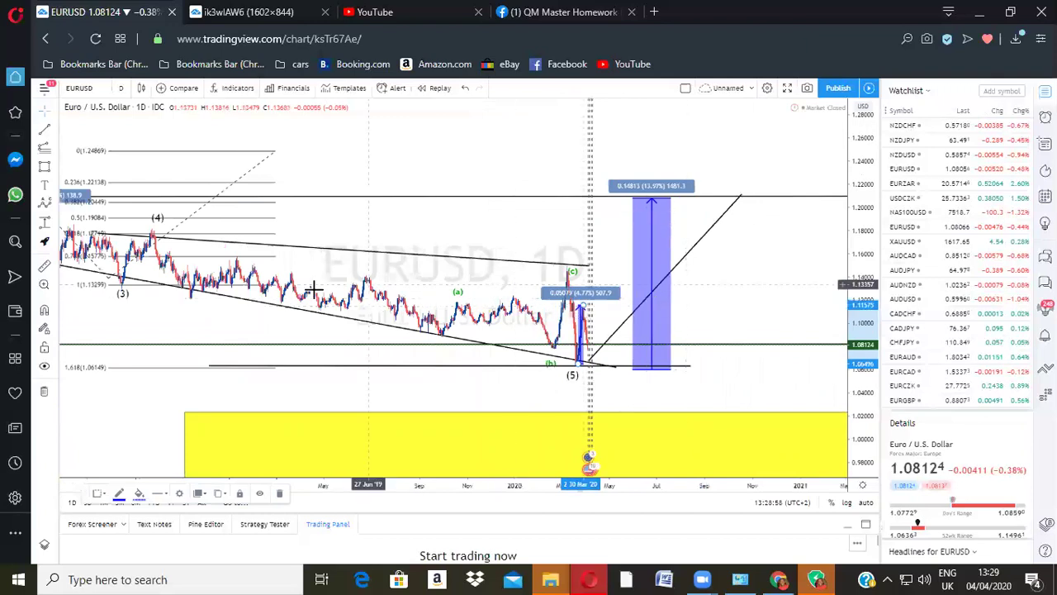
click(272, 153)
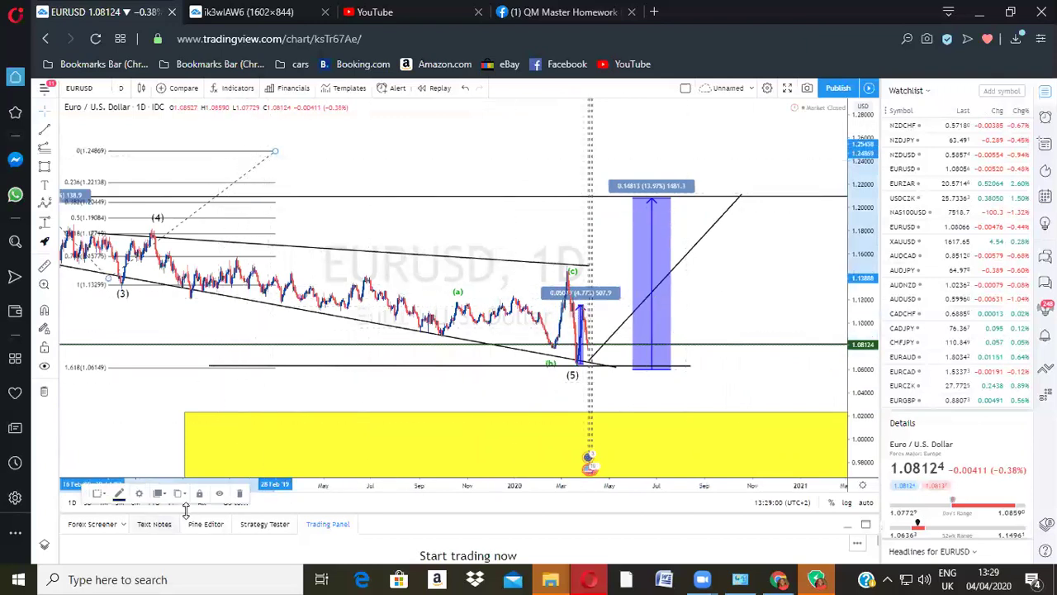
click(240, 492)
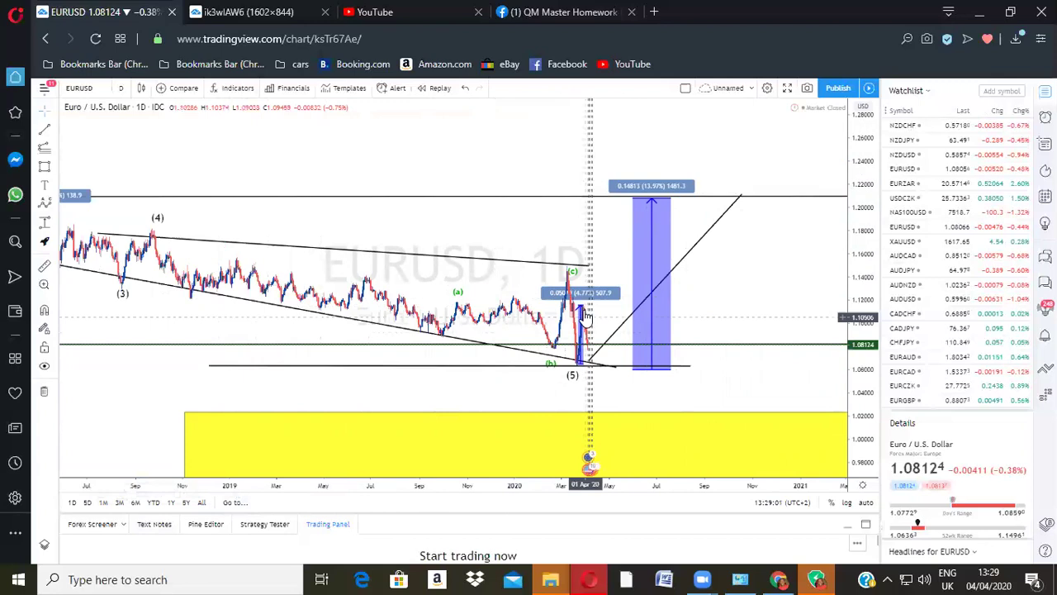
scroll(502, 459, up, 3)
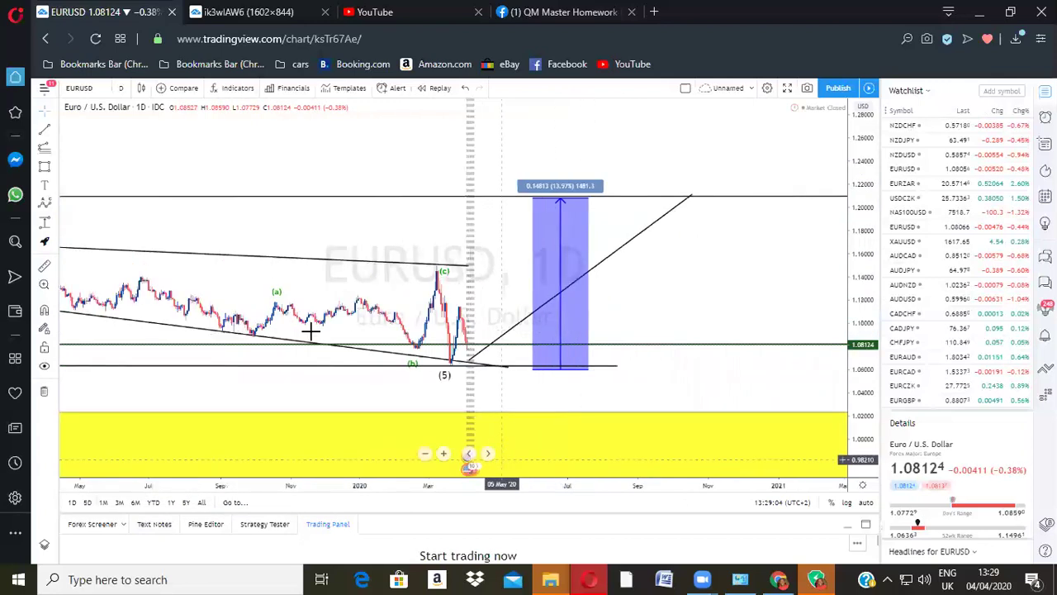
Step: Examine the March 2020 rebound from the wave (5) low at close range
scroll(310, 331, up, 3)
drag(863, 386, 848, 206)
drag(686, 286, 735, 190)
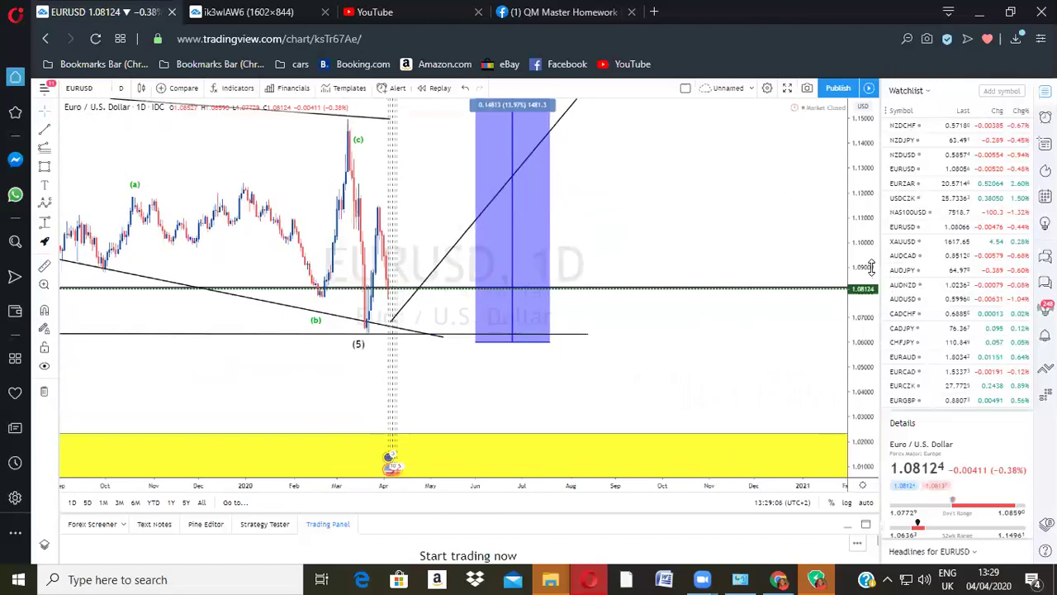
scroll(635, 232, up, 2)
drag(292, 331, 314, 333)
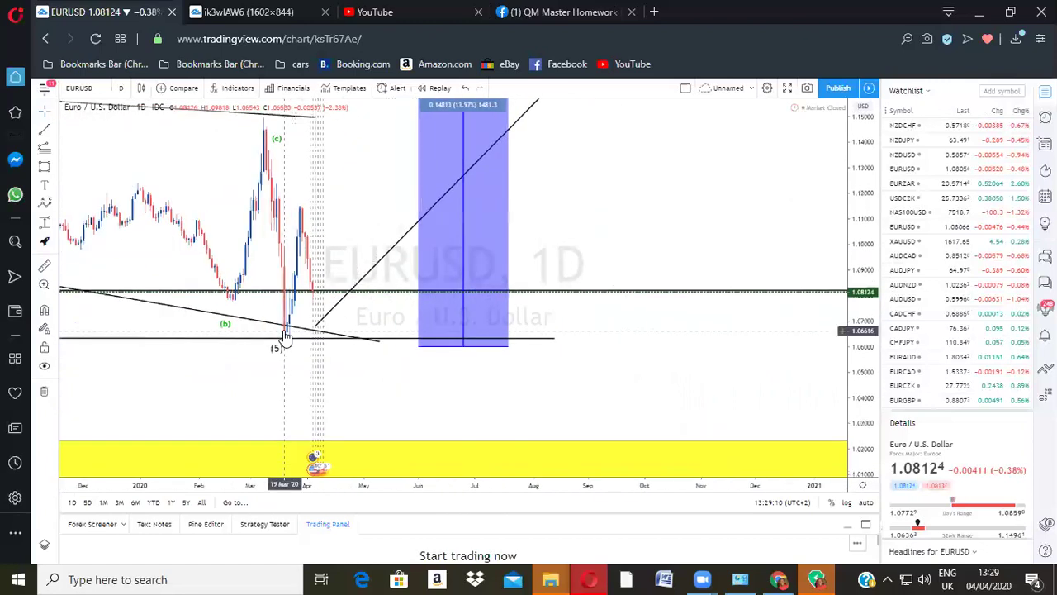
Step: Draw an Elliott impulse wave from the wave (5) low at 1.06474 through (1) at 1.11460, (2) at 1.07706 and (3) at 1.13700 to (5) at 1.14384
click(58, 206)
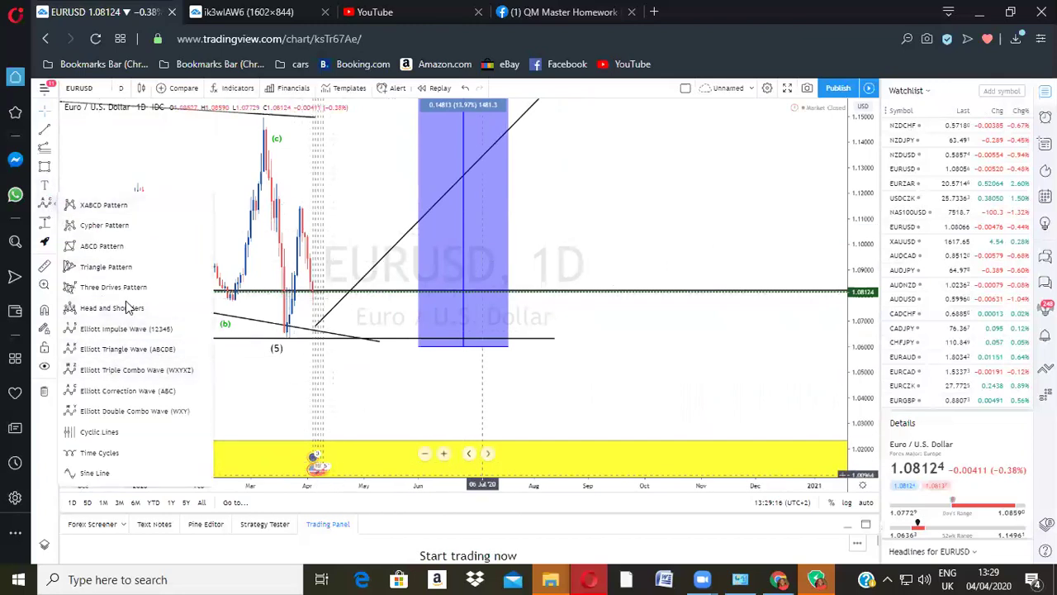
click(284, 327)
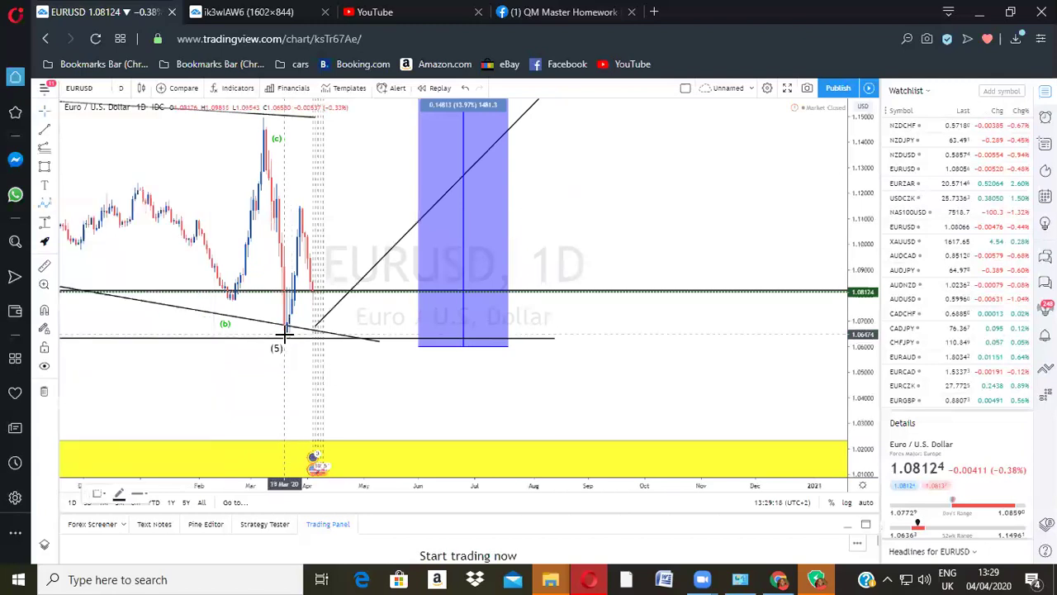
click(300, 202)
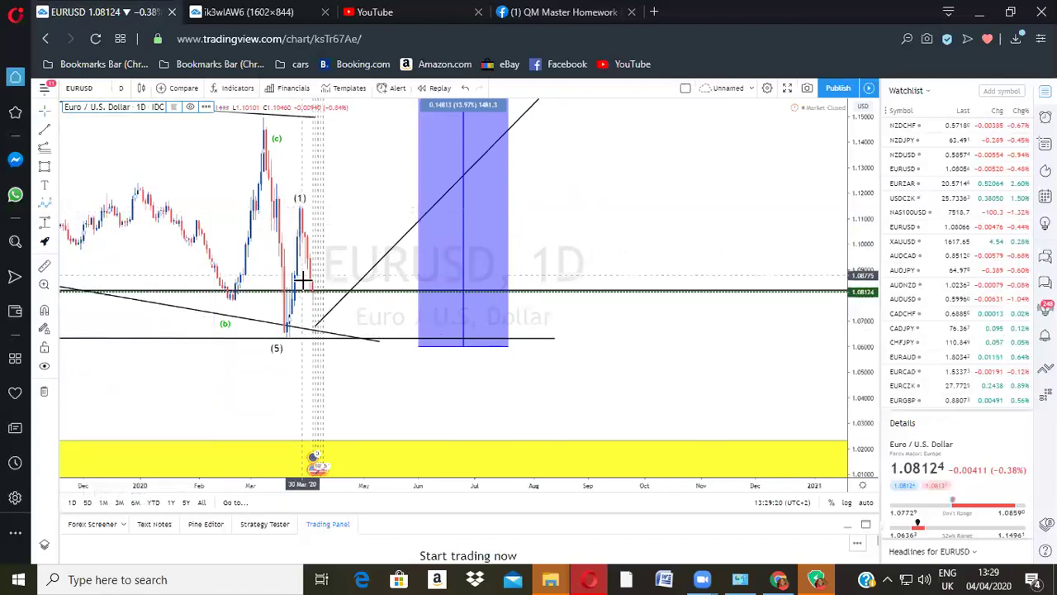
click(312, 305)
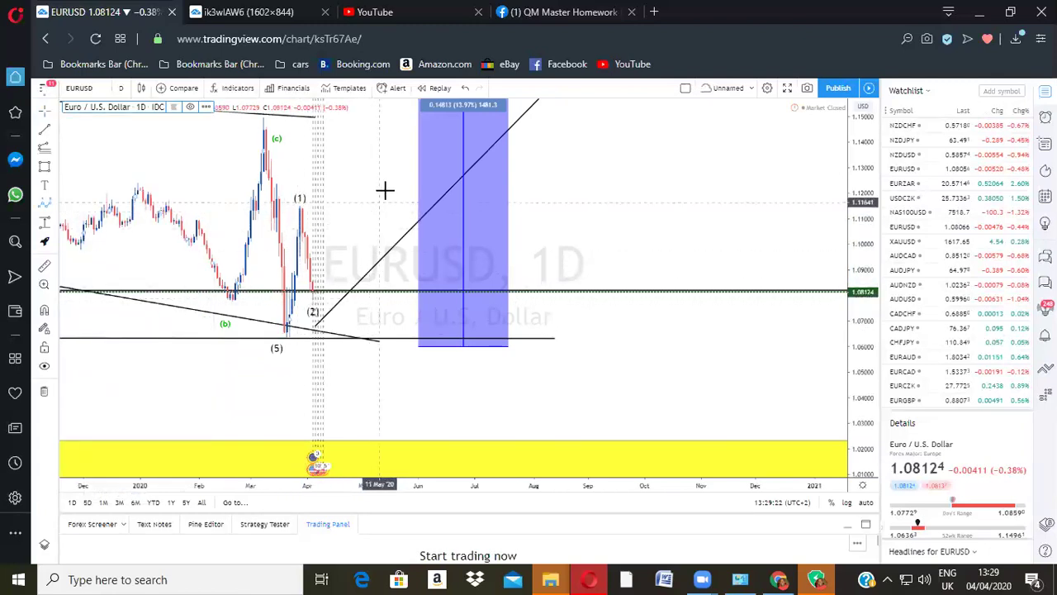
click(586, 138)
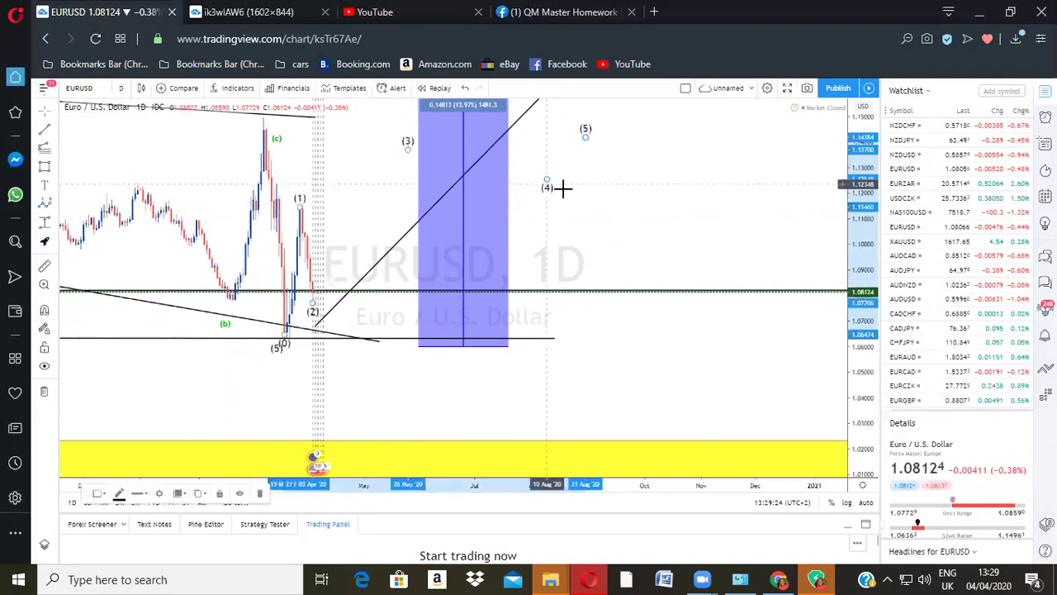
Step: Draw a near-horizontal trend line at about 1.077 from the wave (b) low on 18 Feb 2020 to 15 May 2020
drag(465, 218, 473, 214)
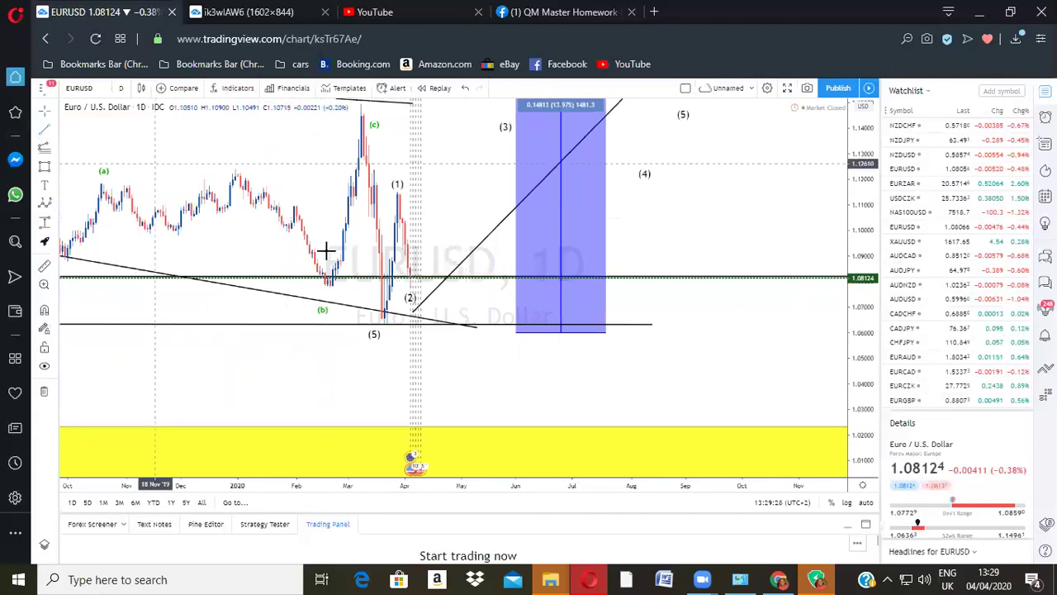
click(326, 290)
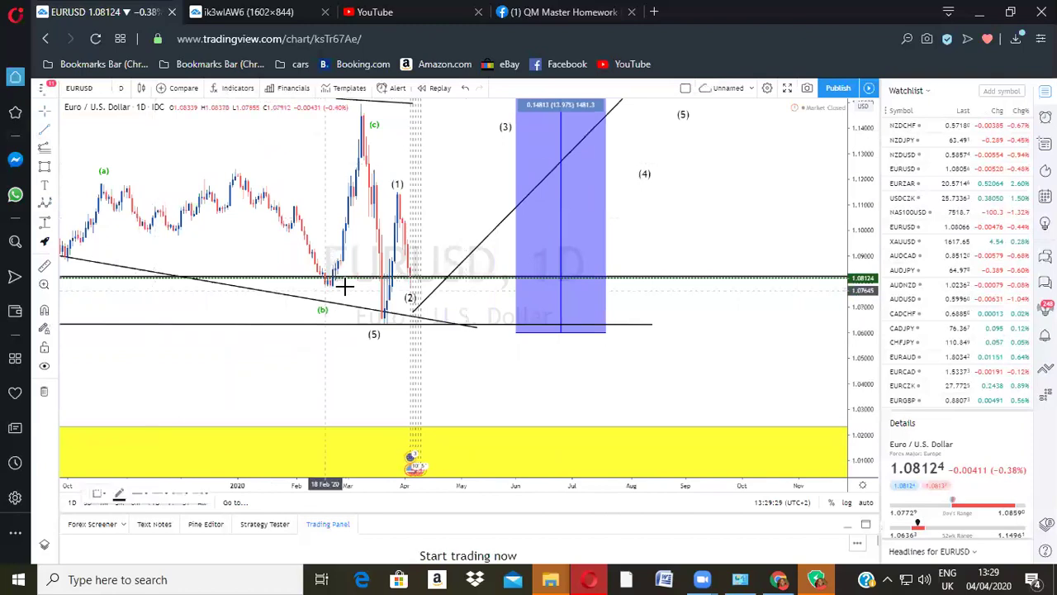
click(488, 288)
drag(404, 293, 401, 289)
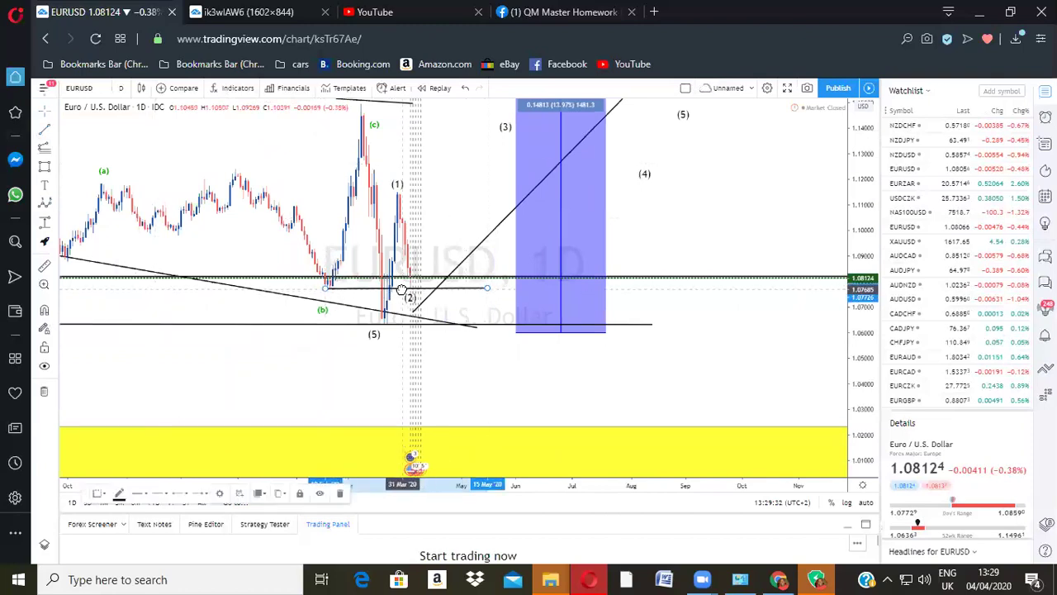
drag(507, 309, 450, 306)
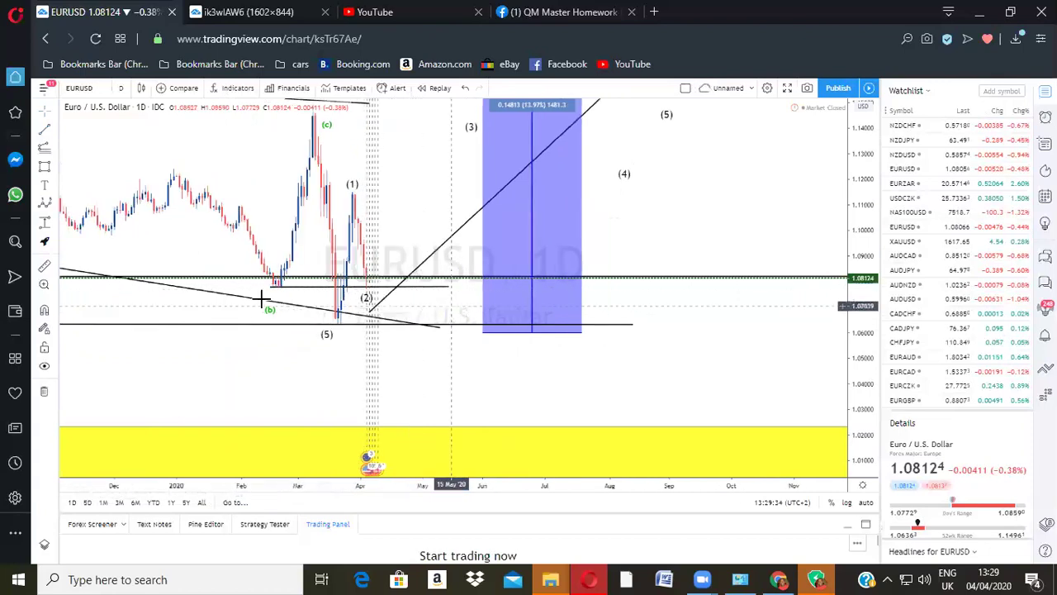
scroll(263, 299, up, 1)
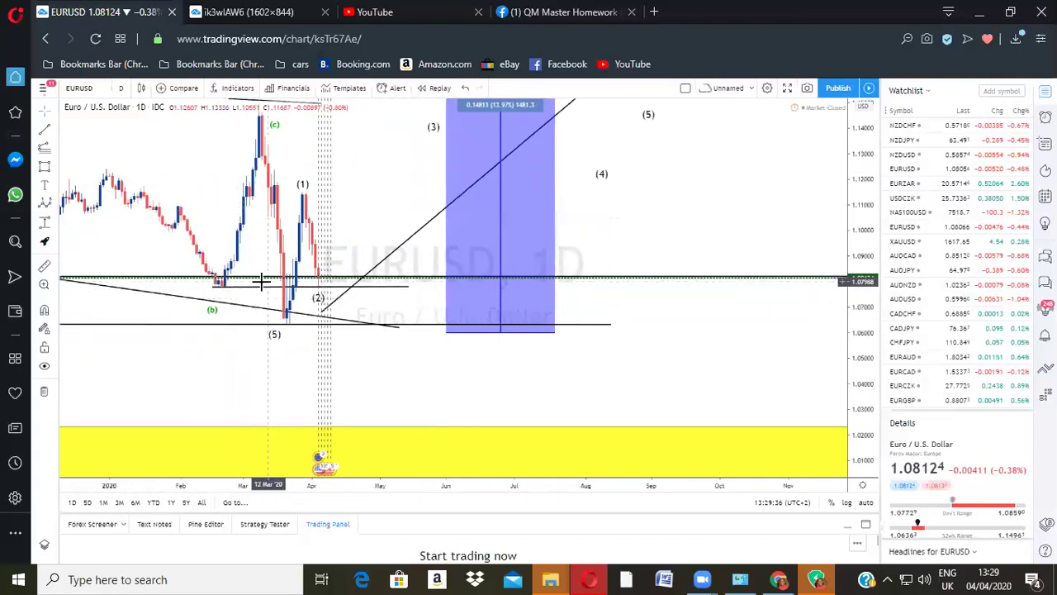
drag(243, 297, 399, 295)
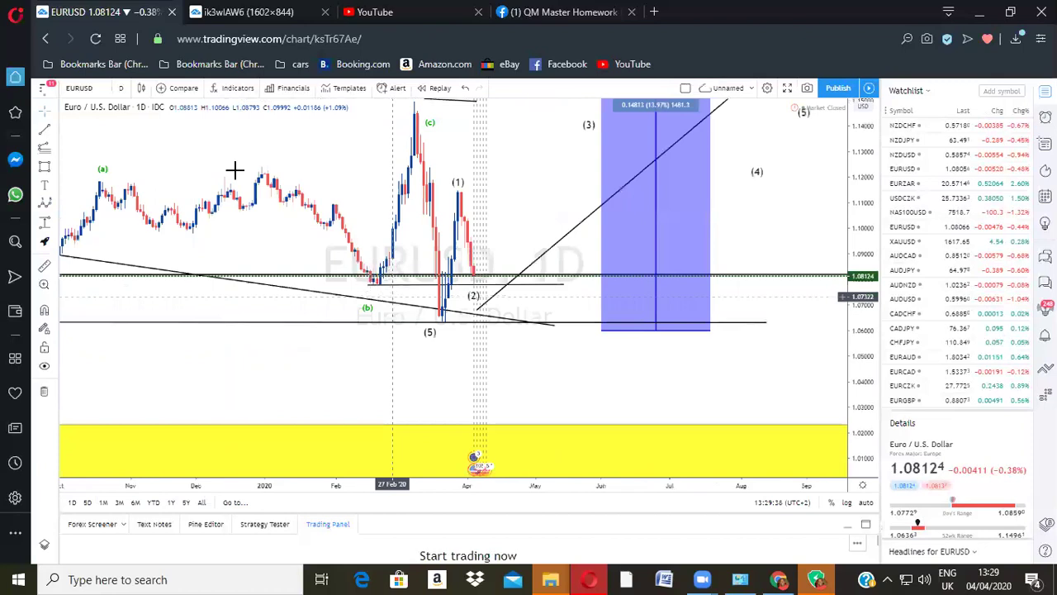
click(120, 88)
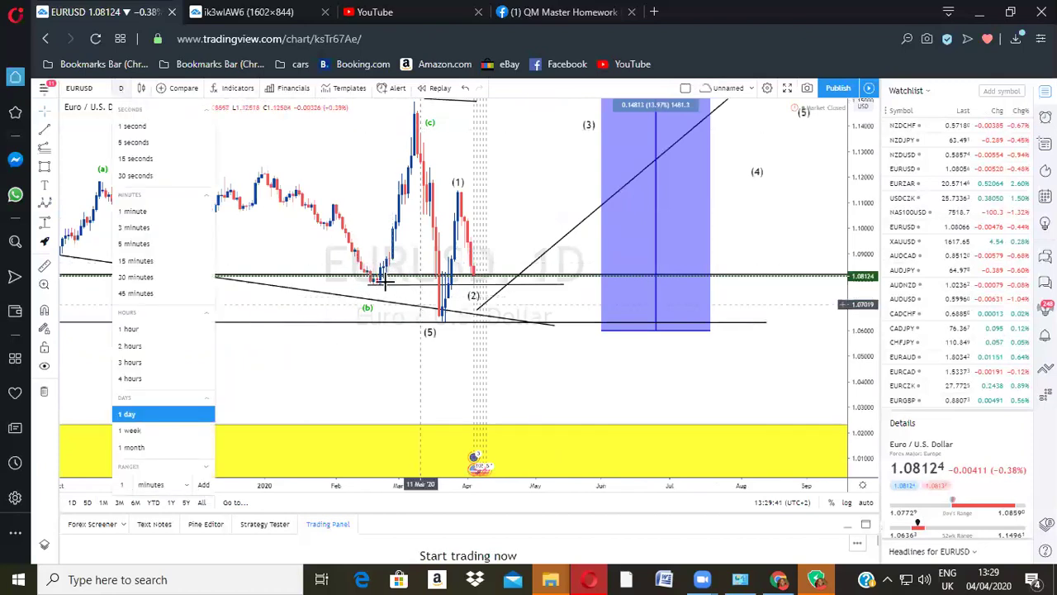
click(120, 91)
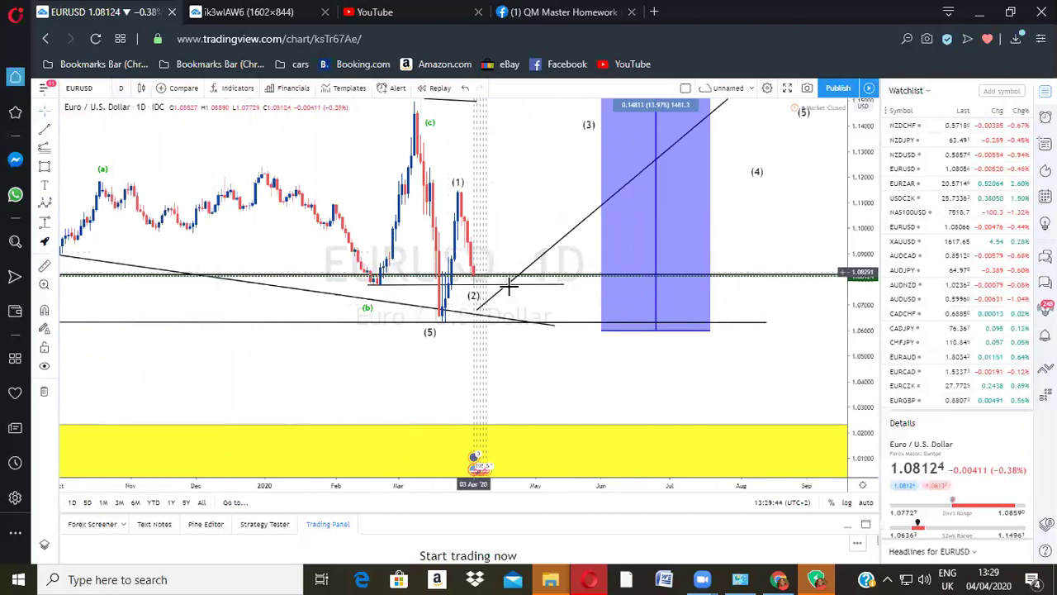
Step: Delete the rising projection line, the descending trend line and the horizontal line under the wave (5) low
click(543, 263)
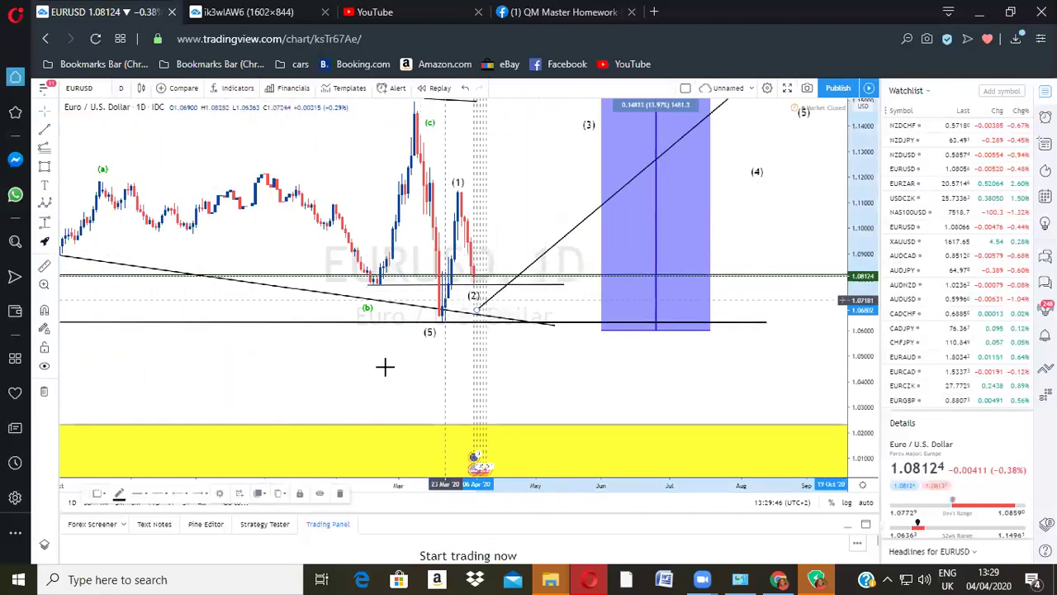
click(339, 497)
click(501, 326)
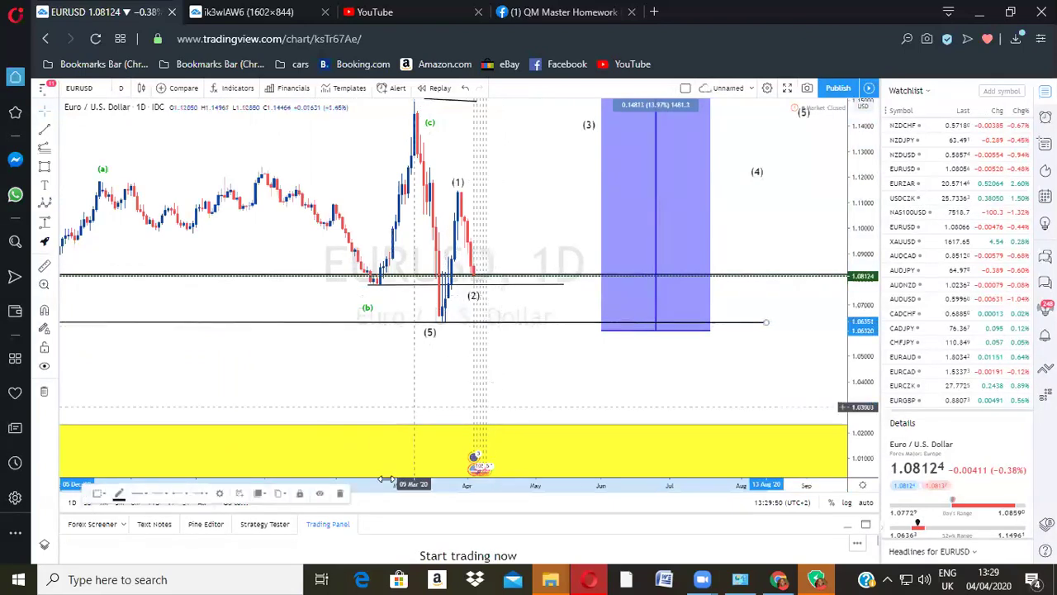
click(340, 493)
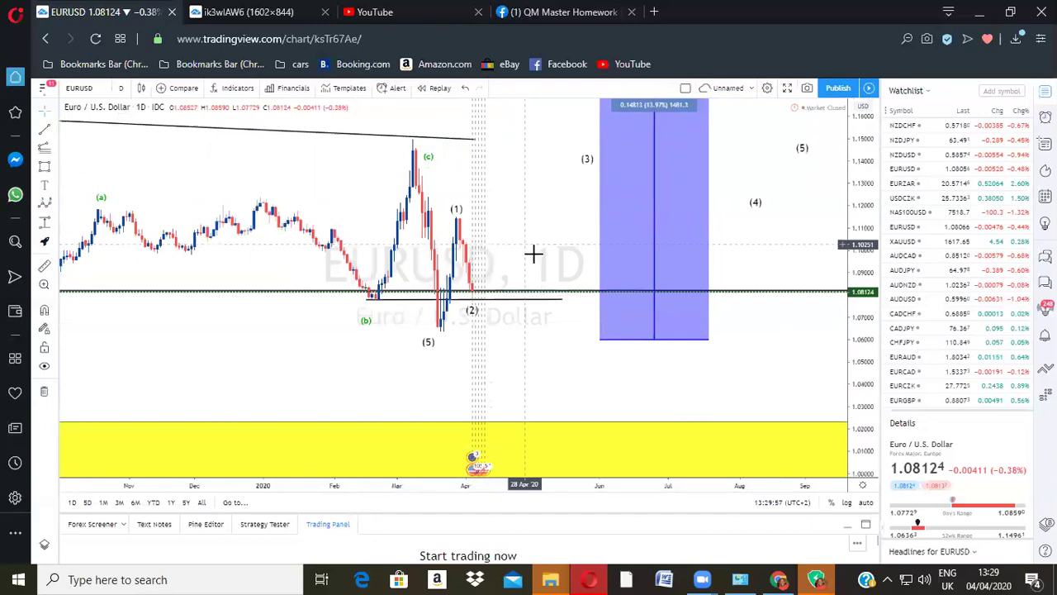
Step: Switch the EURUSD chart to the 4-hour interval
click(120, 87)
click(144, 381)
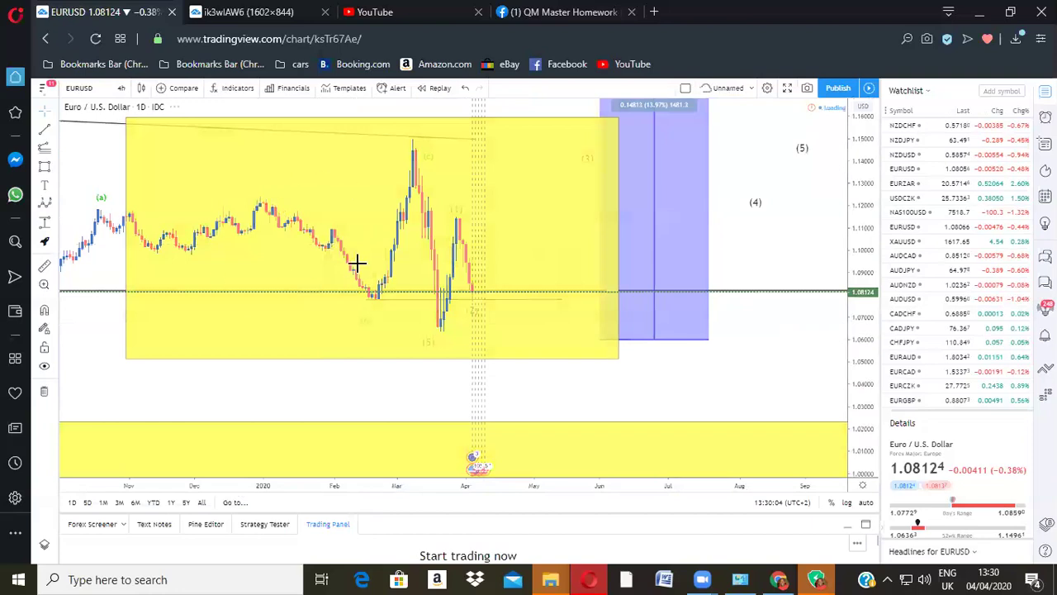
scroll(482, 269, down, 4)
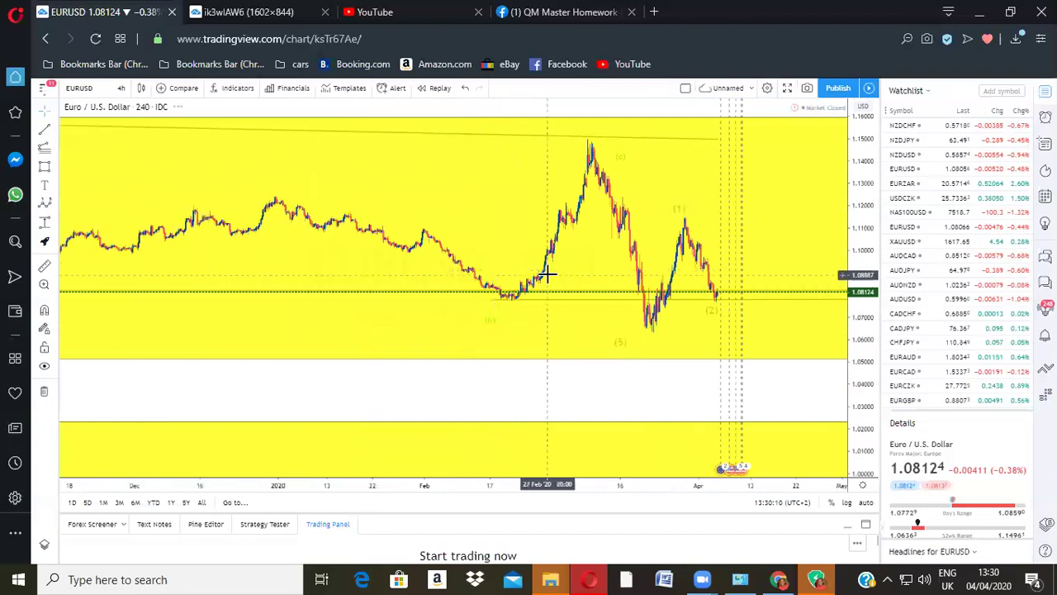
scroll(462, 306, up, 3)
scroll(300, 309, up, 1)
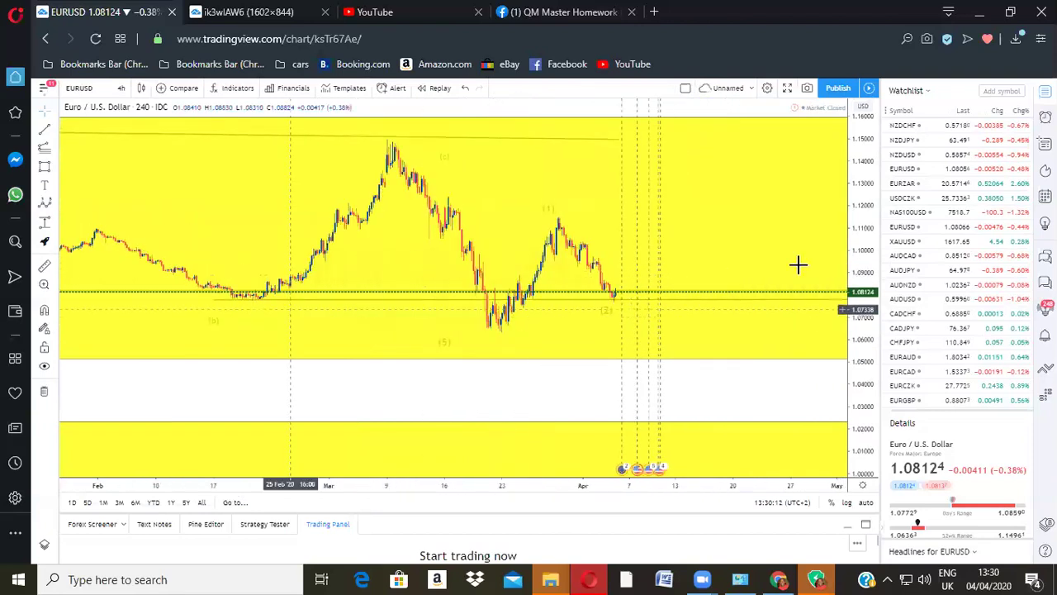
drag(859, 353, 861, 195)
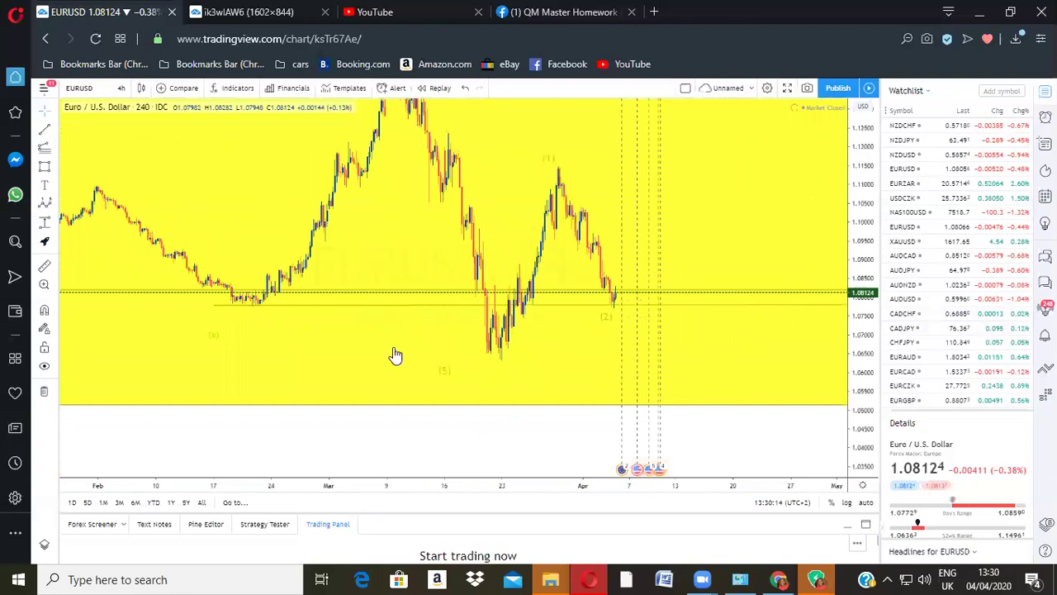
Step: Draw a near-horizontal trend line at about 1.081 from mid-February to 14 Apr 2020, just above the wave (b) low
scroll(392, 349, up, 1)
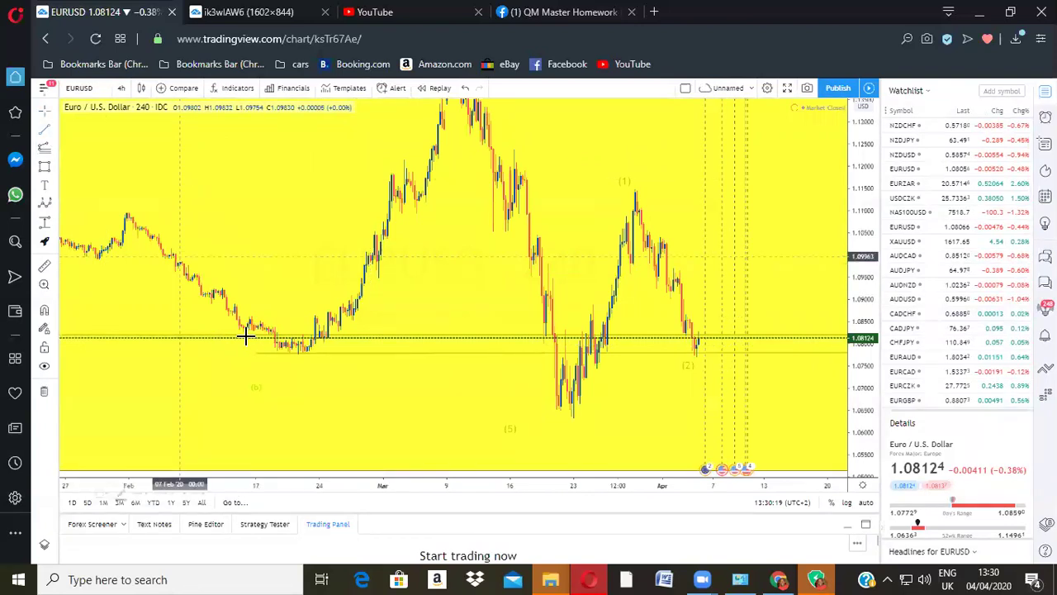
click(777, 338)
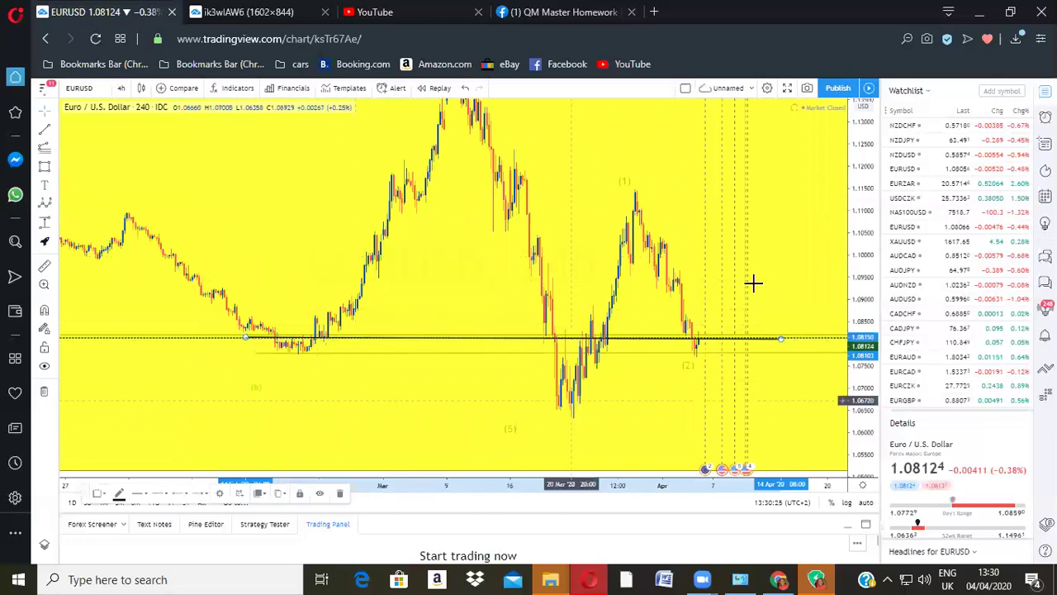
click(712, 237)
Step: Delete the large yellow rectangle covering the 4-hour price action
drag(380, 400, 387, 391)
click(387, 395)
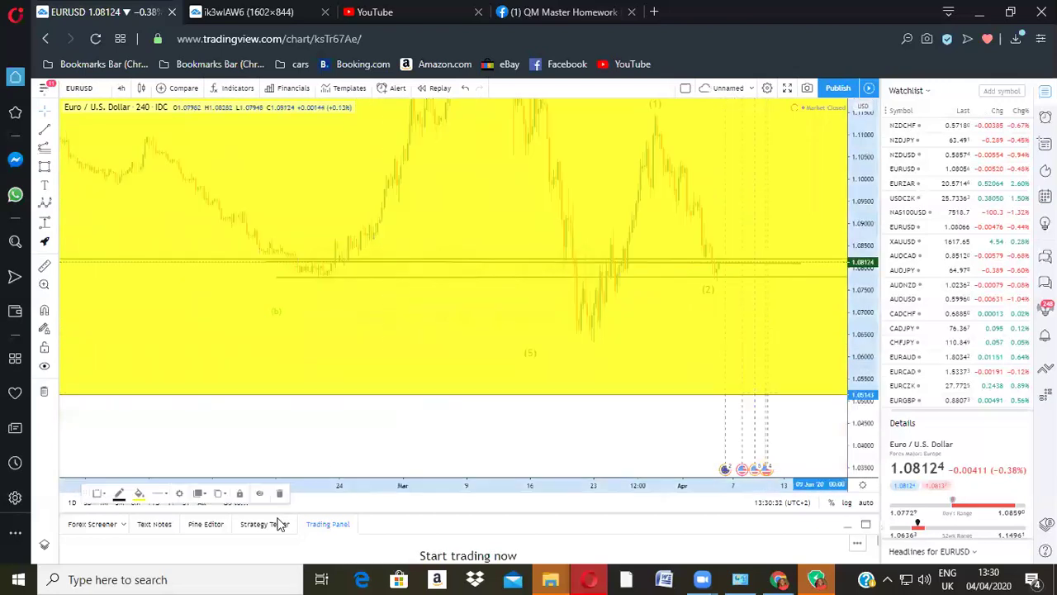
key(Delete)
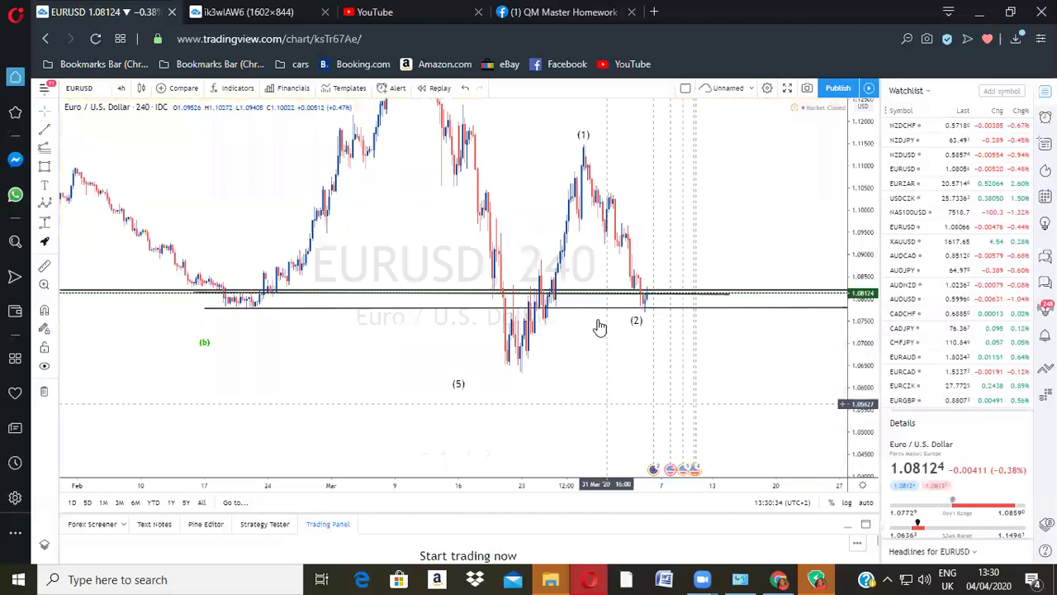
Step: Delete the short trend line at about 1.081 that runs to 14 Apr 2020
drag(410, 287, 397, 315)
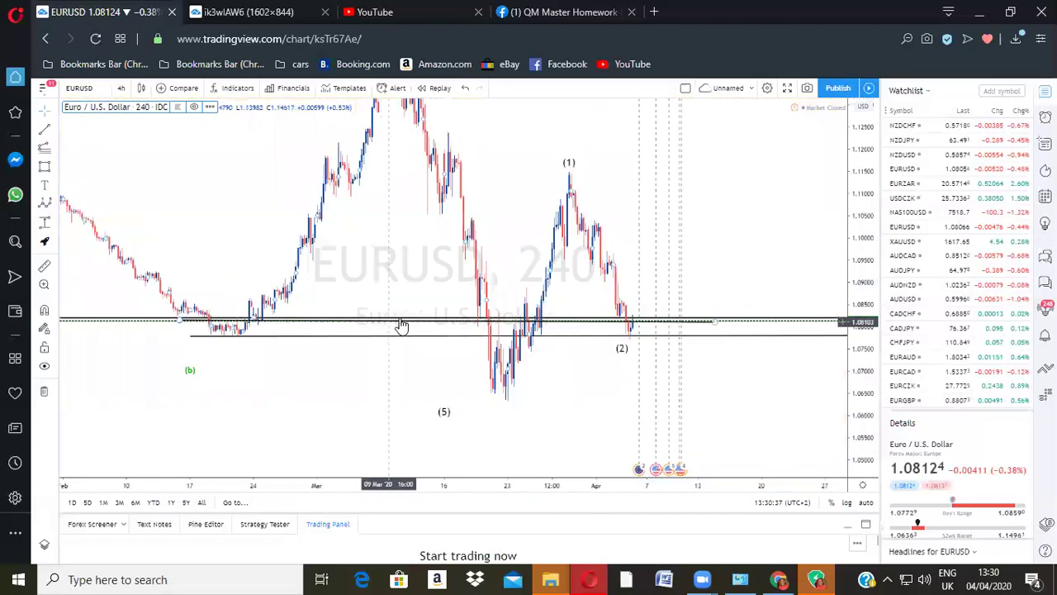
click(404, 330)
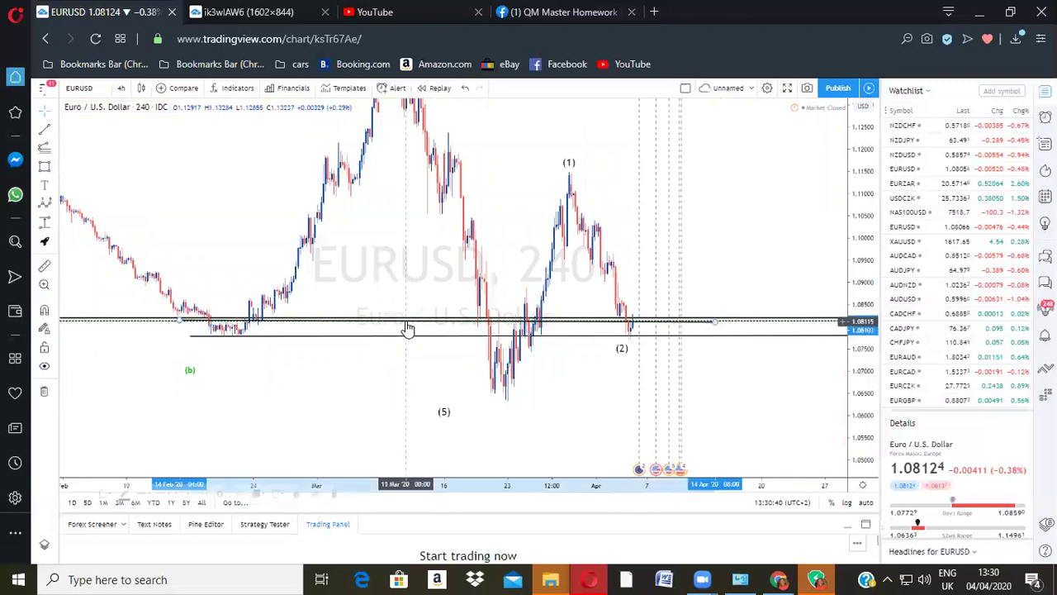
click(337, 494)
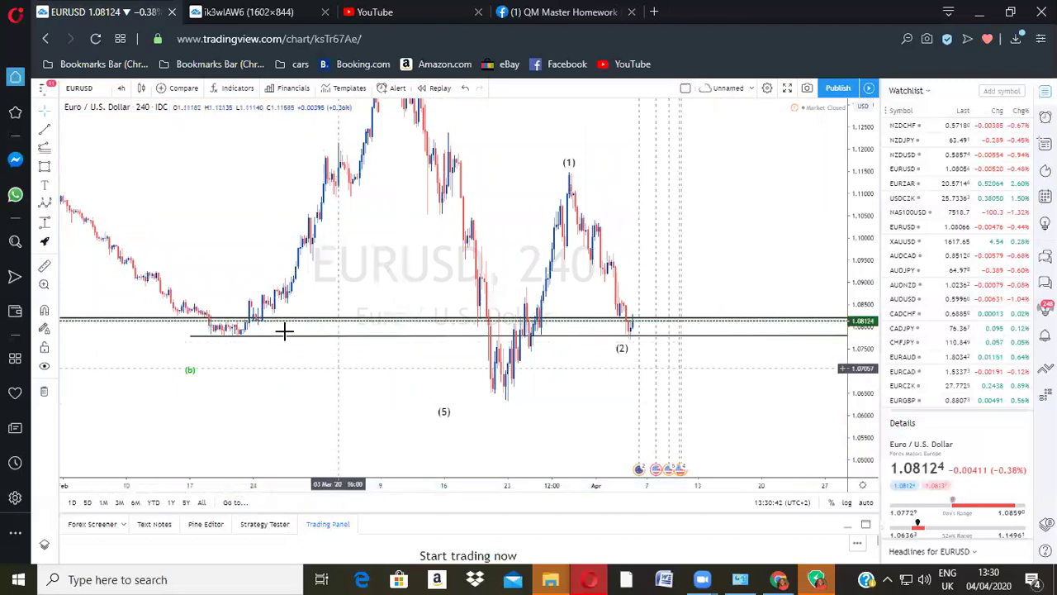
Step: Examine the 4-hour pullback into wave (2) against the two horizontal support lines through the wave (b) low
click(191, 326)
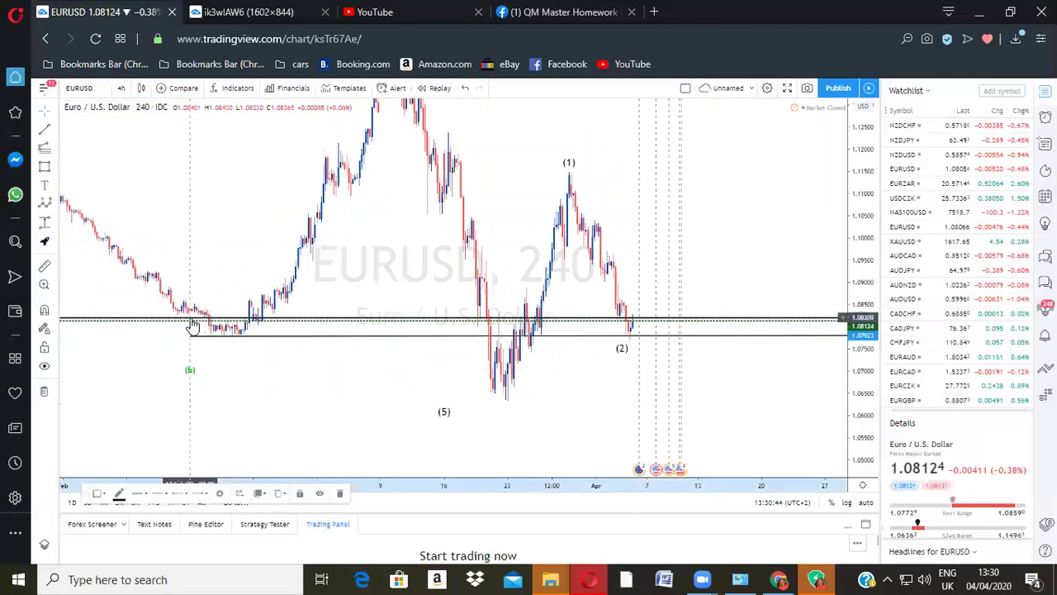
scroll(597, 337, down, 3)
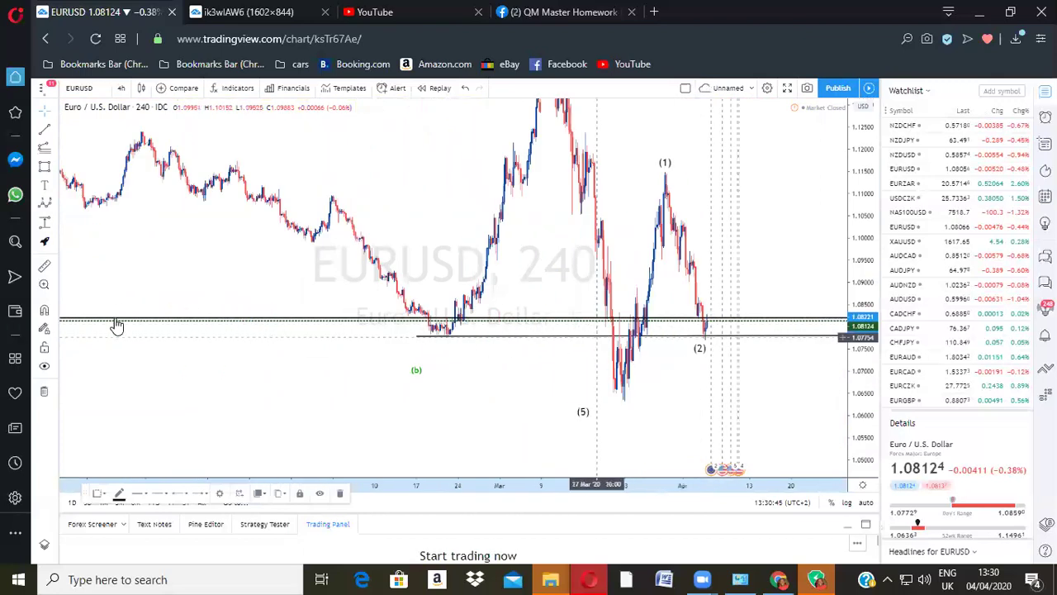
scroll(640, 385, up, 3)
scroll(640, 385, up, 1)
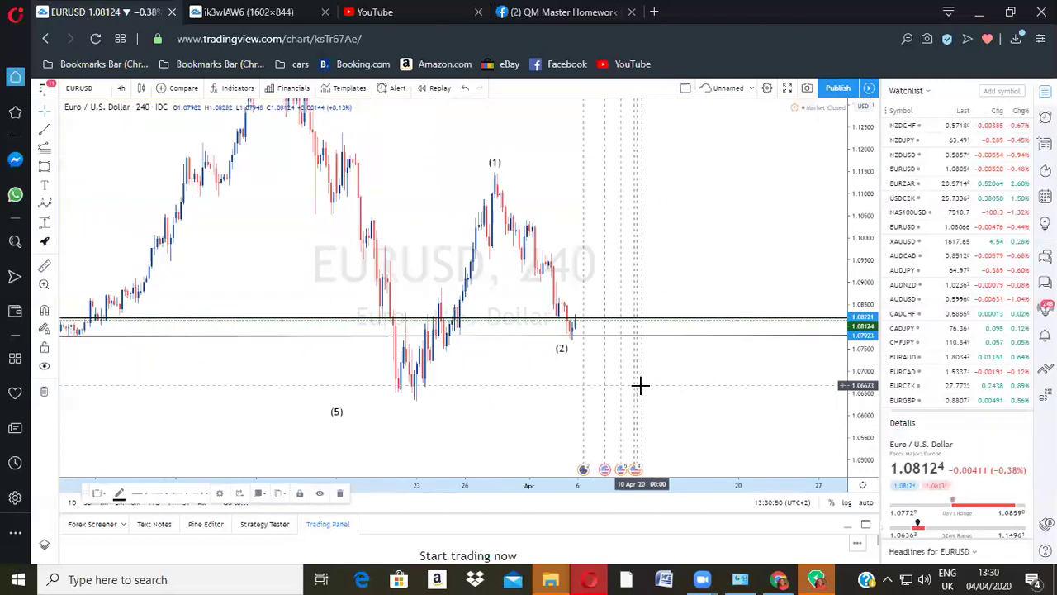
scroll(658, 384, down, 1)
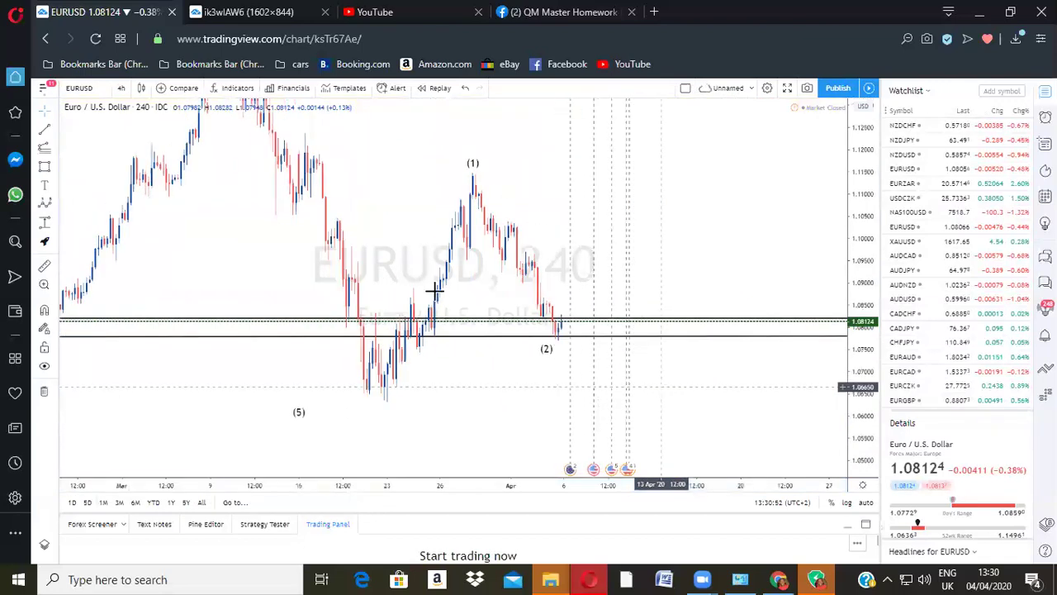
scroll(613, 413, up, 1)
drag(540, 386, 668, 383)
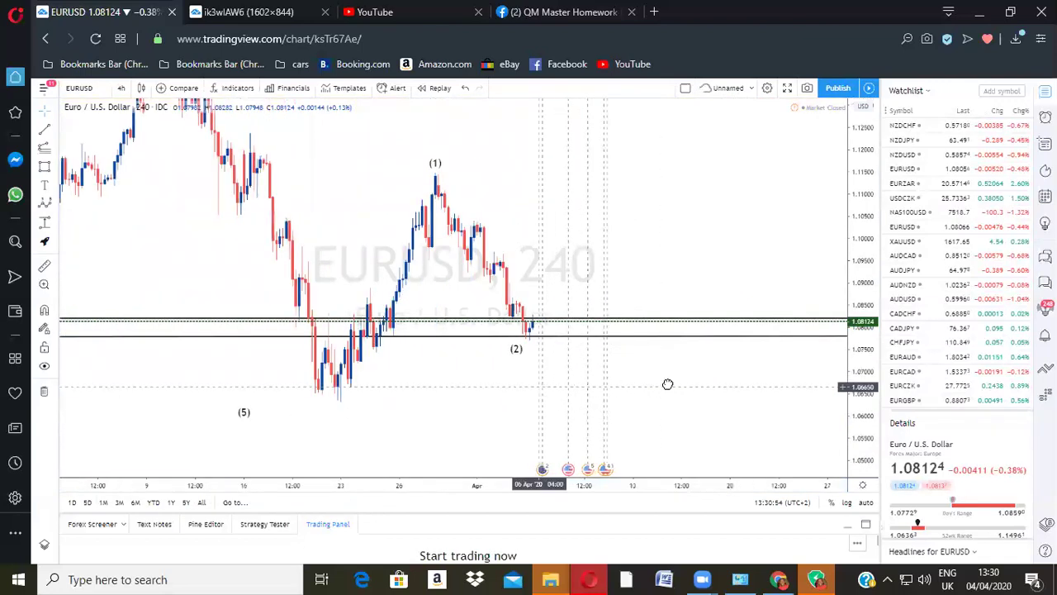
Step: Move the wave (5) label directly beneath the March 2020 low on the 4-hour chart
scroll(396, 346, up, 2)
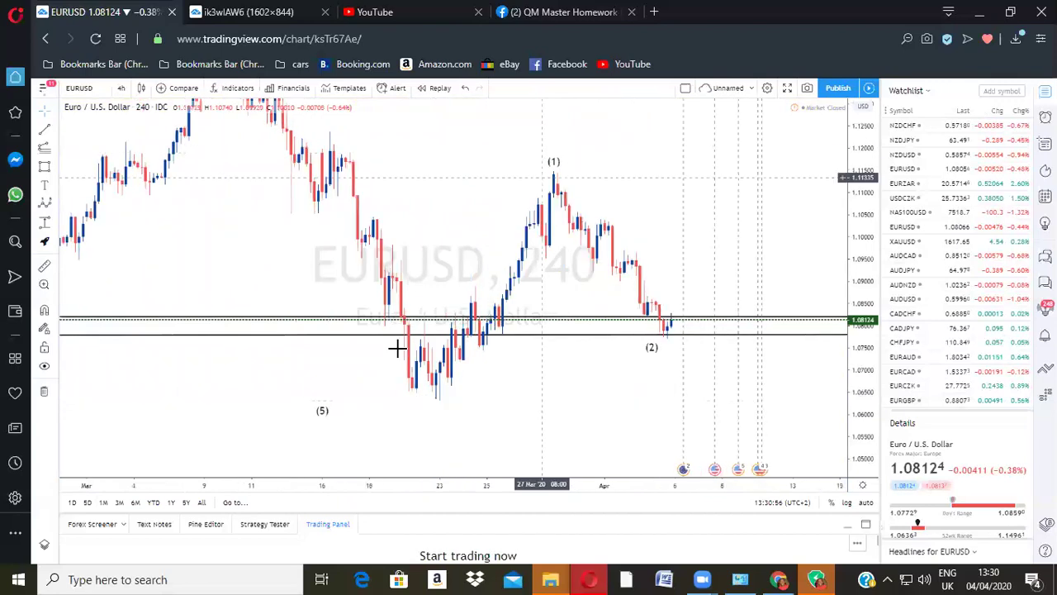
drag(338, 408, 430, 406)
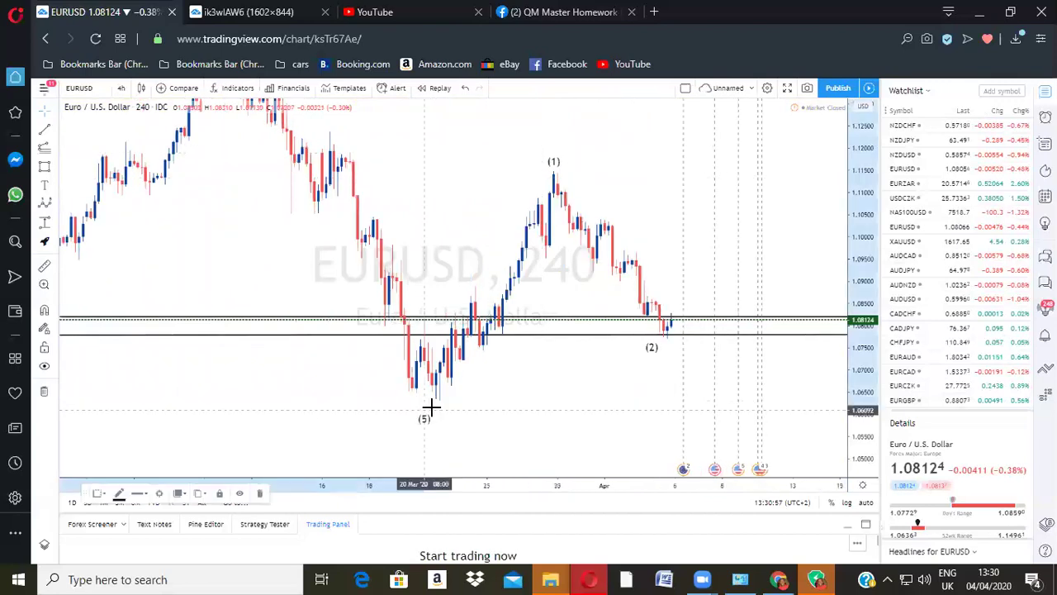
click(561, 192)
scroll(462, 398, up, 2)
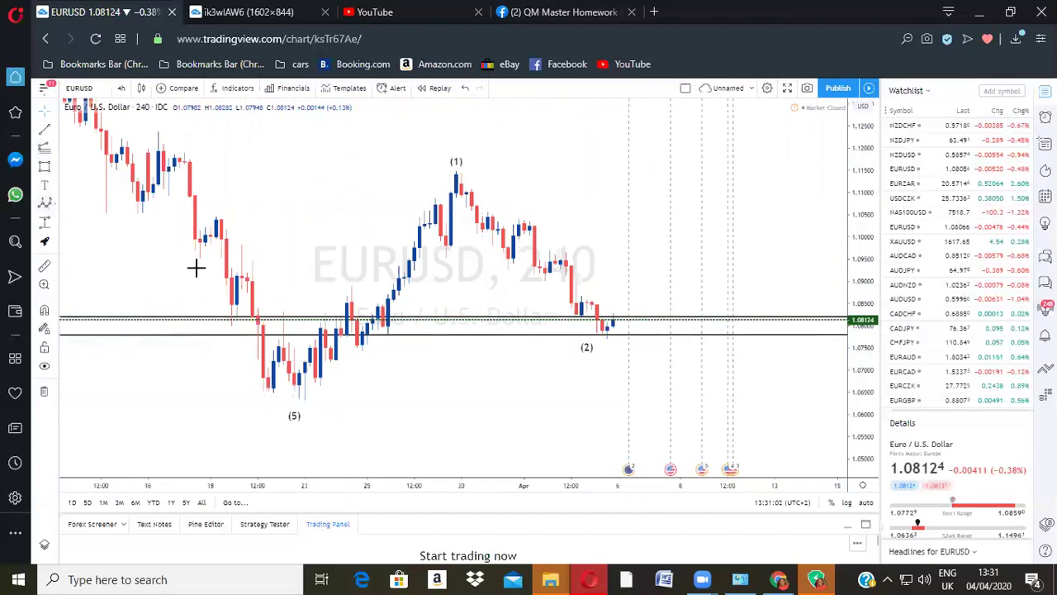
Step: Draw a five-wave Elliott impulse from the wave (5) low at about 1.0635 up to the late-March high at about 1.1115
click(301, 398)
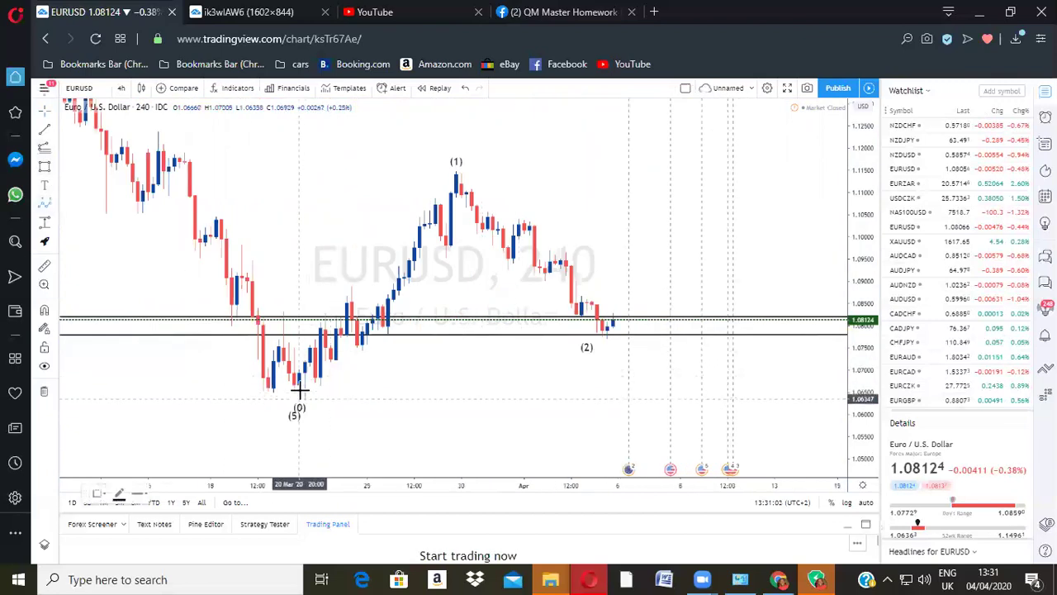
click(319, 319)
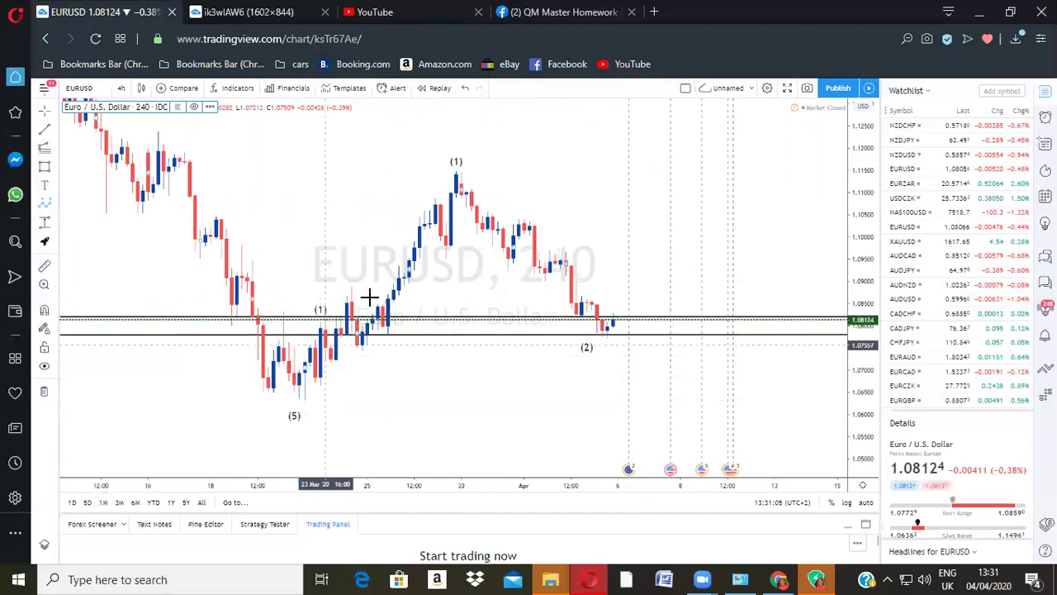
click(456, 184)
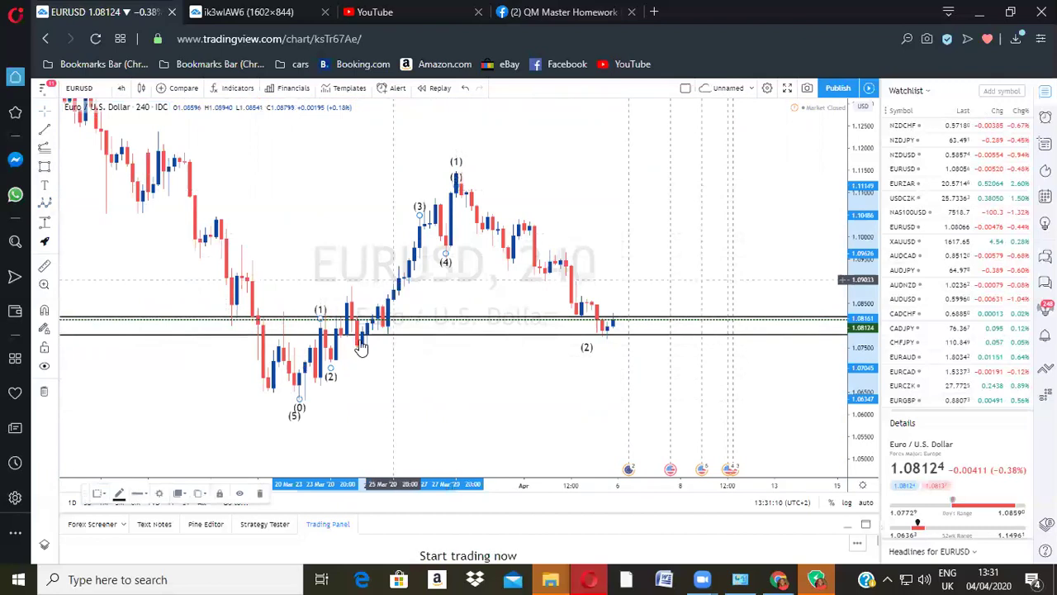
Step: Move the new impulse's wave (1) to the 24 March high at about 1.0878 and its wave (2) to about 1.0729
mouse_move(794, 256)
mouse_down()
mouse_move(721, 302)
mouse_move(640, 395)
mouse_up()
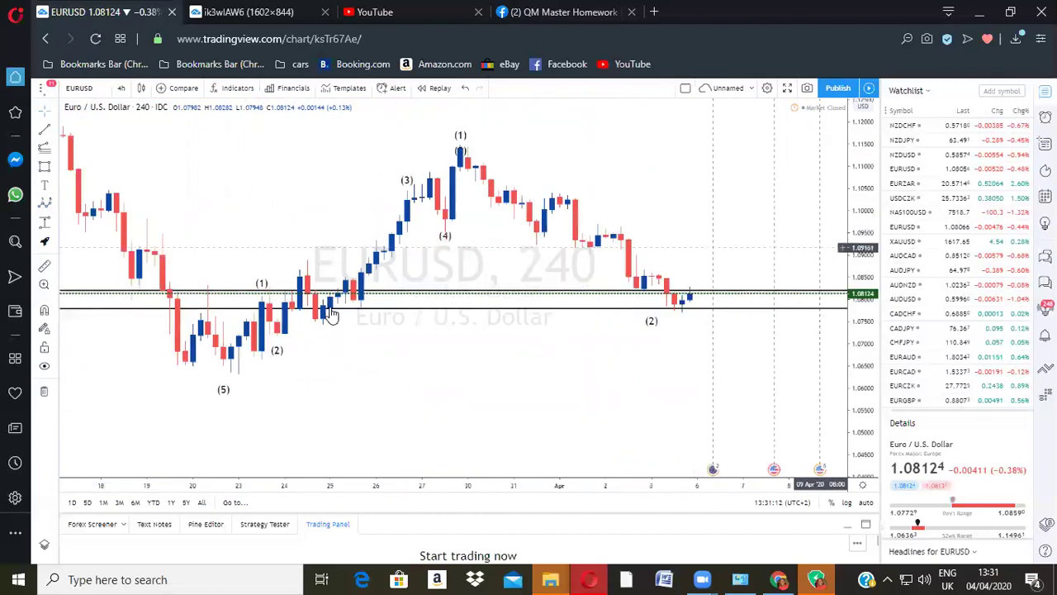
drag(330, 310, 362, 287)
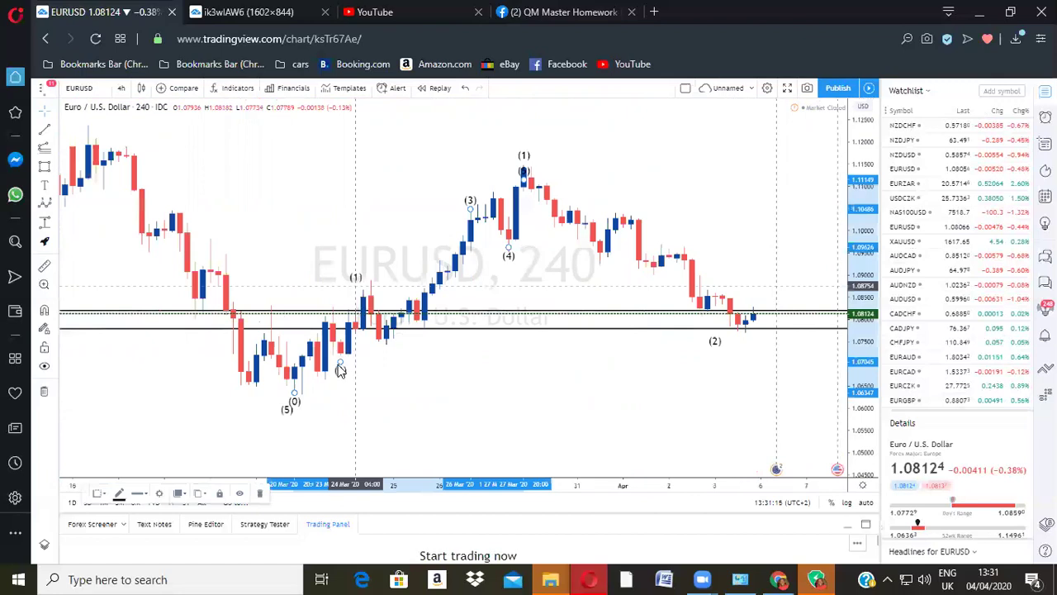
drag(341, 361, 385, 352)
drag(493, 366, 467, 418)
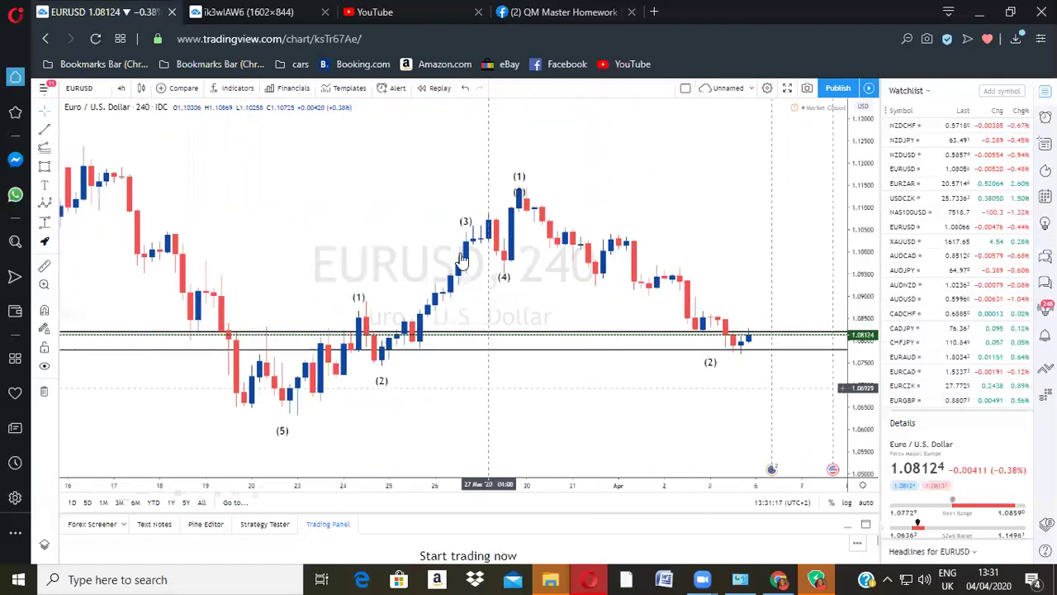
Step: Place a trend-based Fibonacci extension from the wave (5) low at 1.06301 through wave (1) at 1.08754 to 1.07464 near wave (2)
click(46, 149)
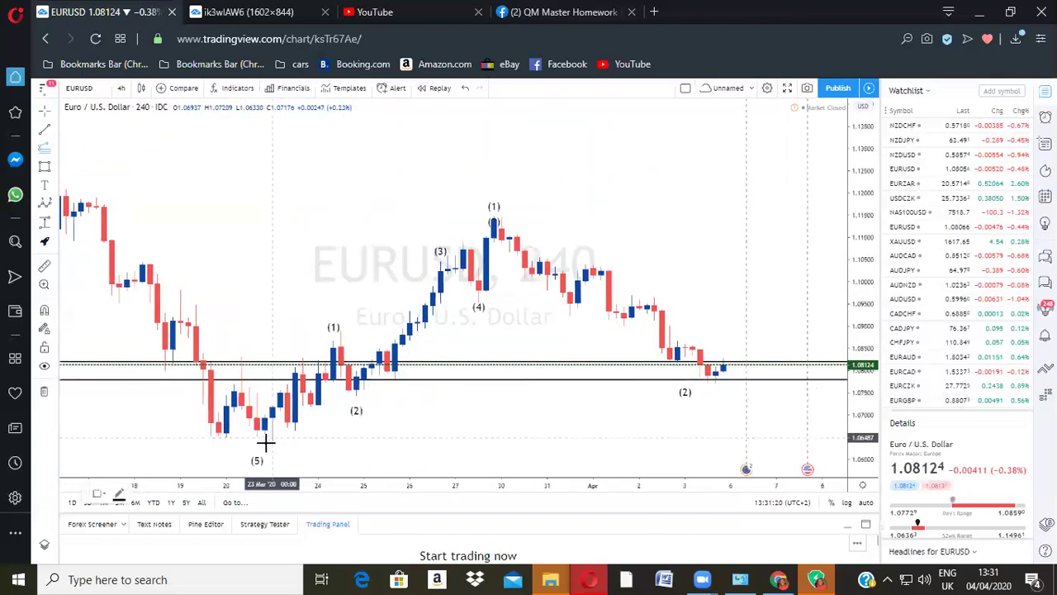
click(334, 336)
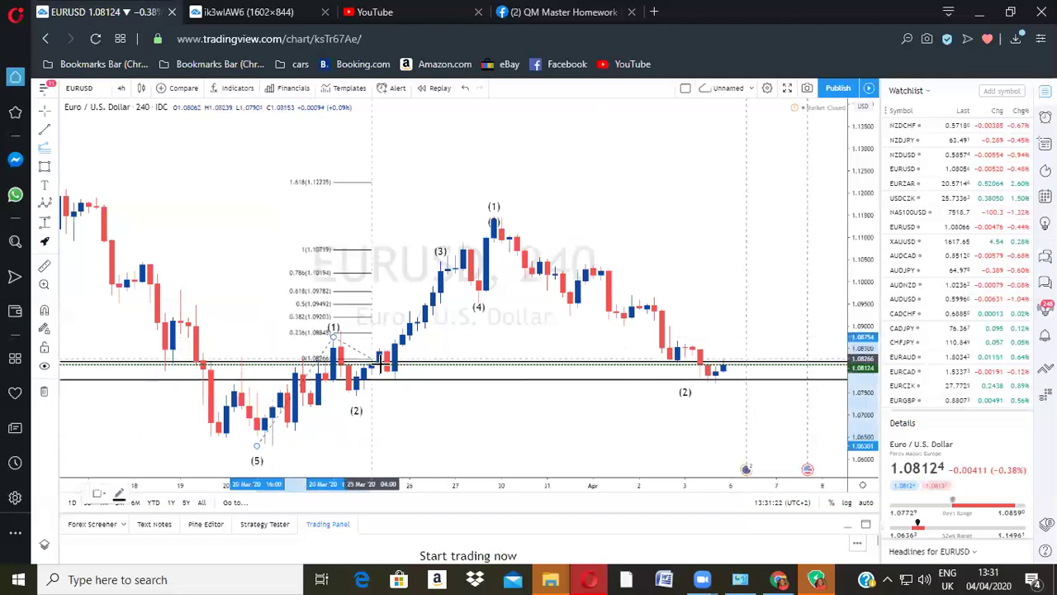
click(416, 395)
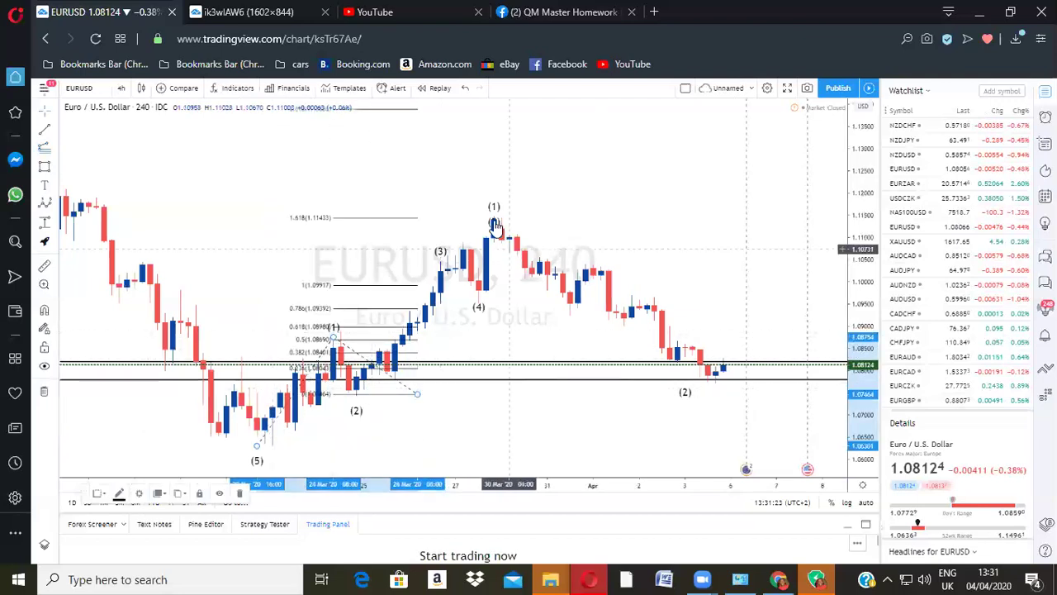
Step: Delete the larger impulse wave whose (1) label overlaps the smaller impulse at the late-March high
drag(494, 216, 649, 132)
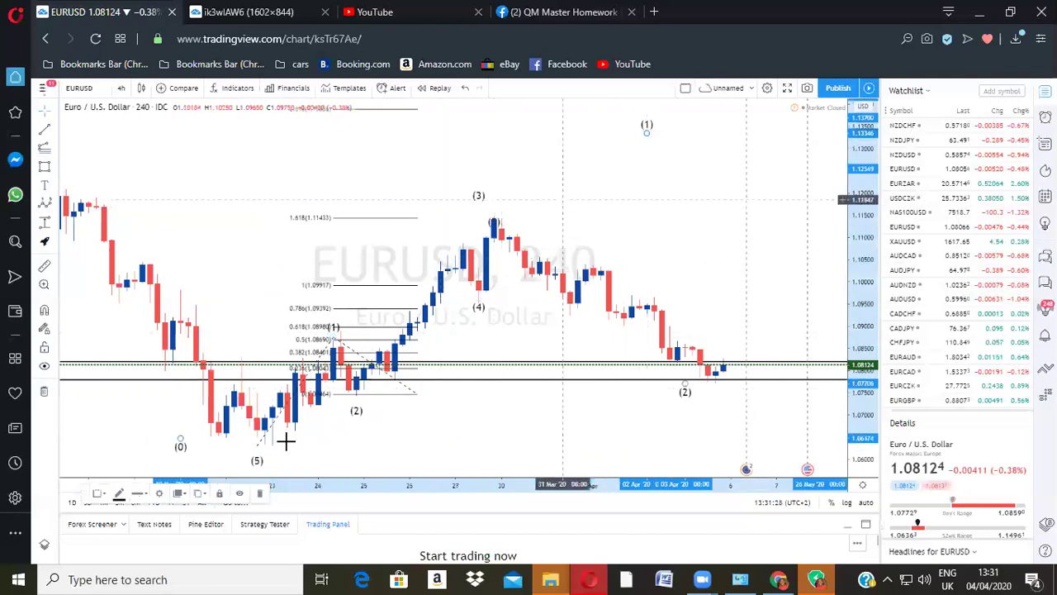
click(259, 493)
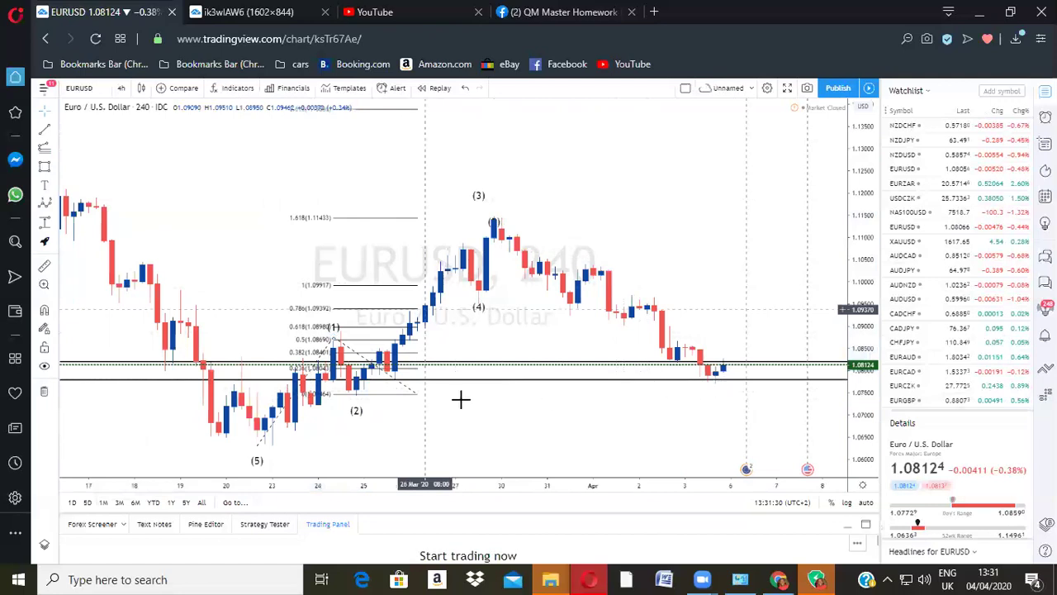
Step: Move the remaining impulse's wave (4) to the 3 April low at about 1.0766 and its wave (5) to about 1.1329
click(358, 405)
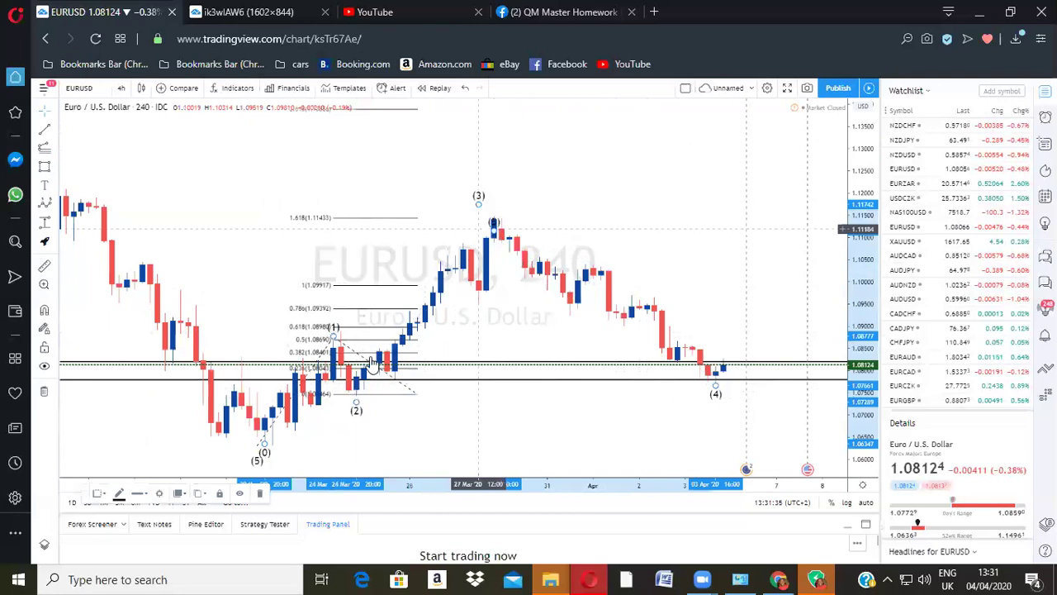
drag(493, 223, 692, 126)
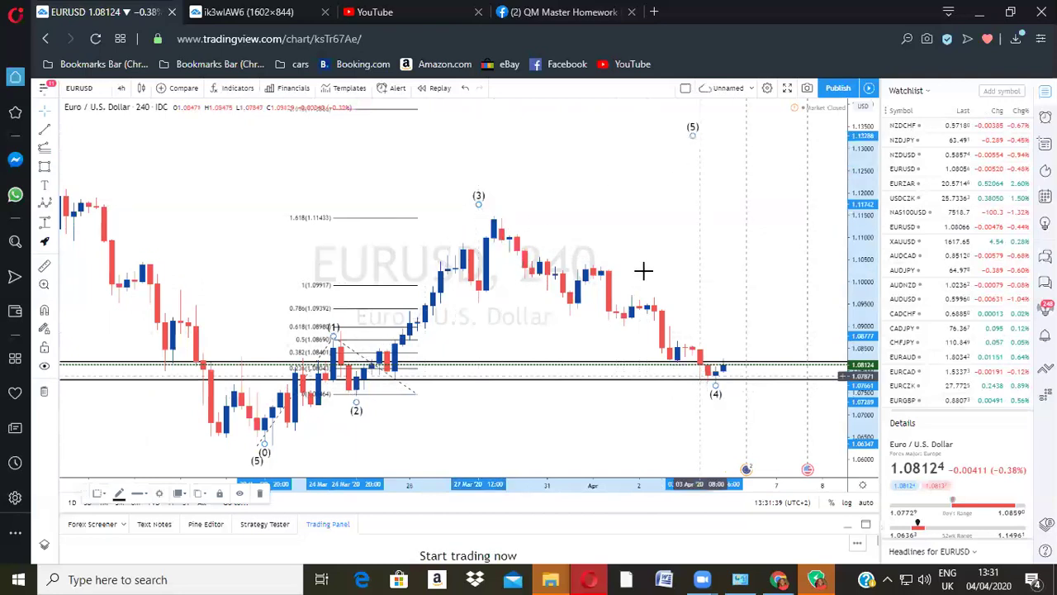
Step: Lower the Fibonacci extension's second point to about 1.0806 and move the impulse's wave (3) to about 1.1081
scroll(643, 270, down, 2)
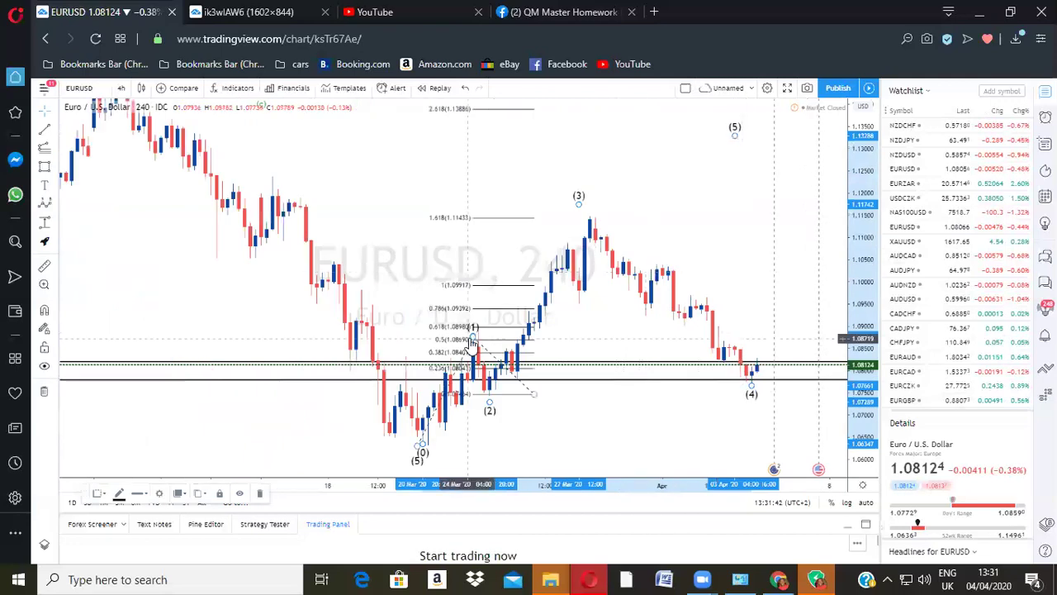
drag(469, 341, 473, 368)
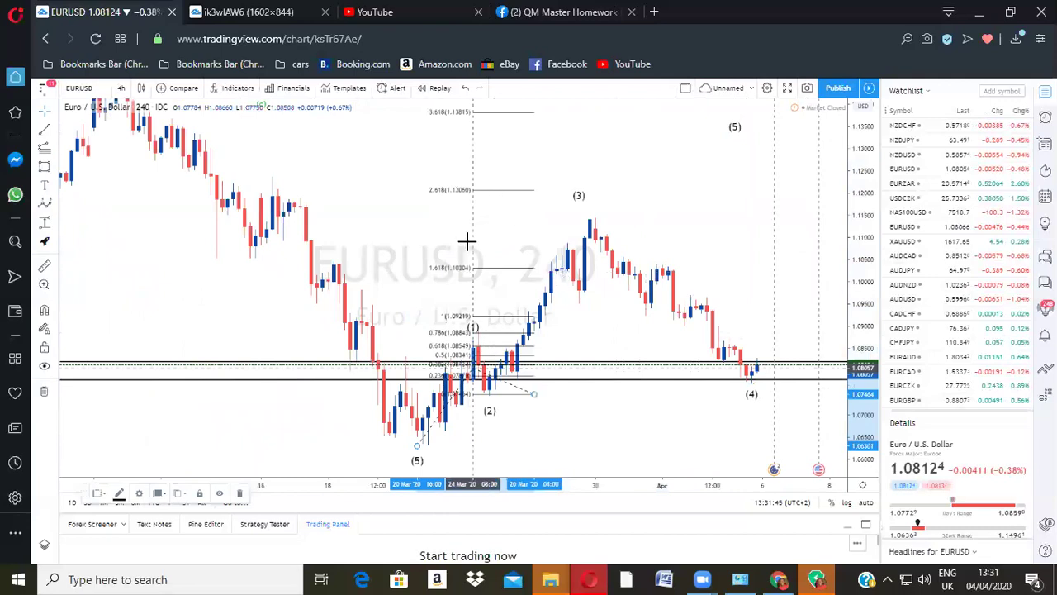
scroll(460, 245, up, 3)
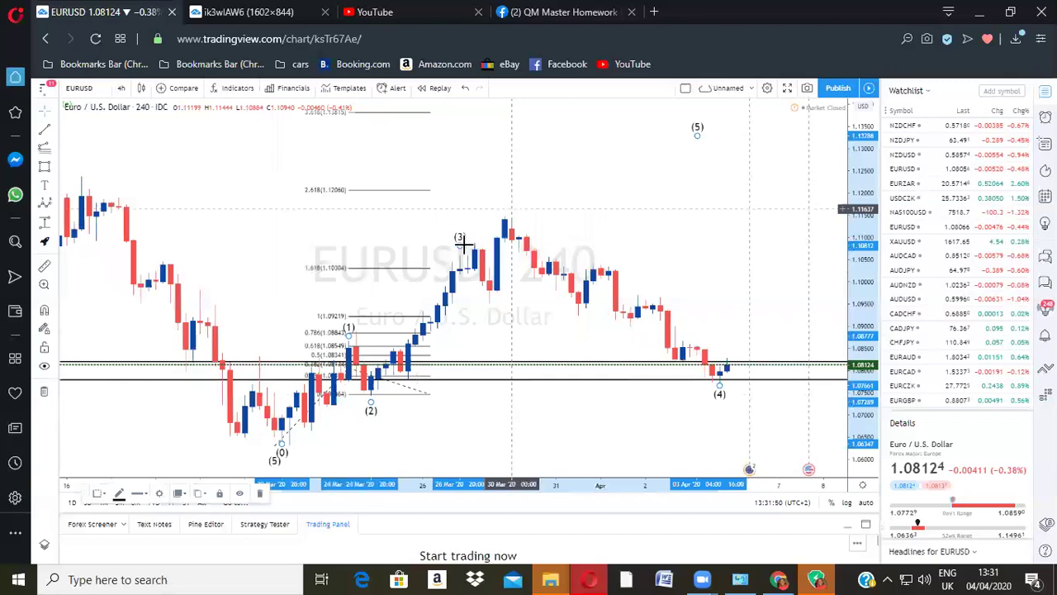
Step: Draw a green Elliott ABC correction from wave (3) to wave (4), with (a) at about 1.0944 and (b) at the 1.1146 high
click(715, 373)
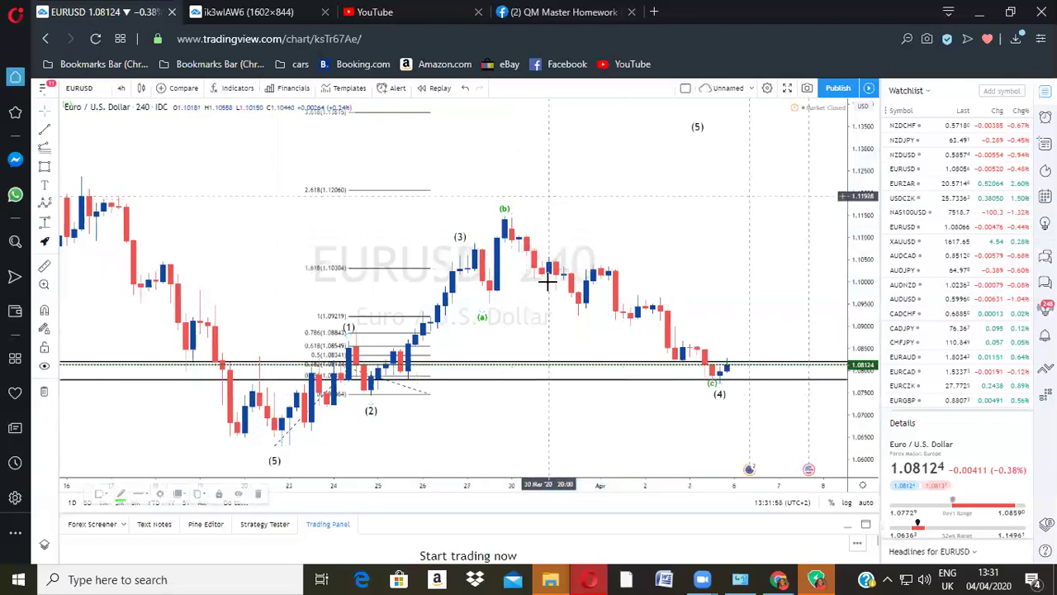
click(501, 213)
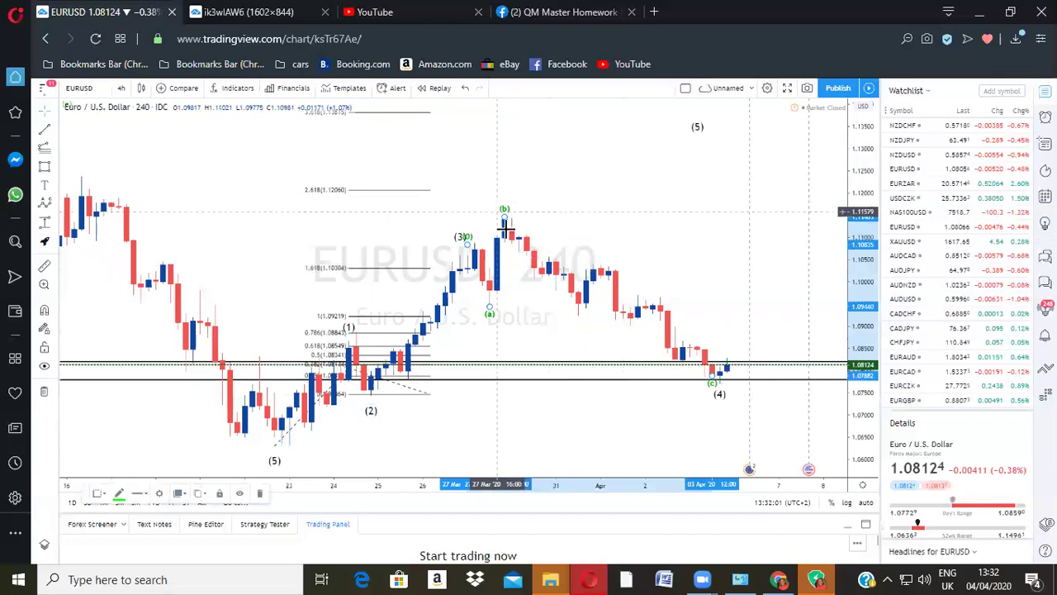
Step: Draw a horizontal trend line at 1.11463 through the wave (b) high, from mid-March to 1 April
scroll(328, 231, down, 2)
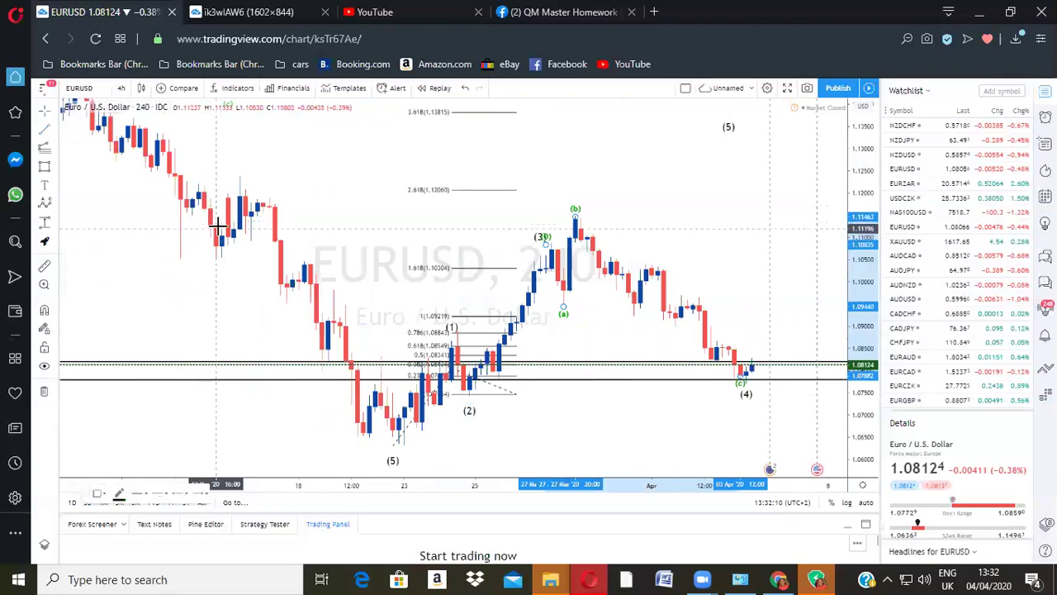
click(675, 208)
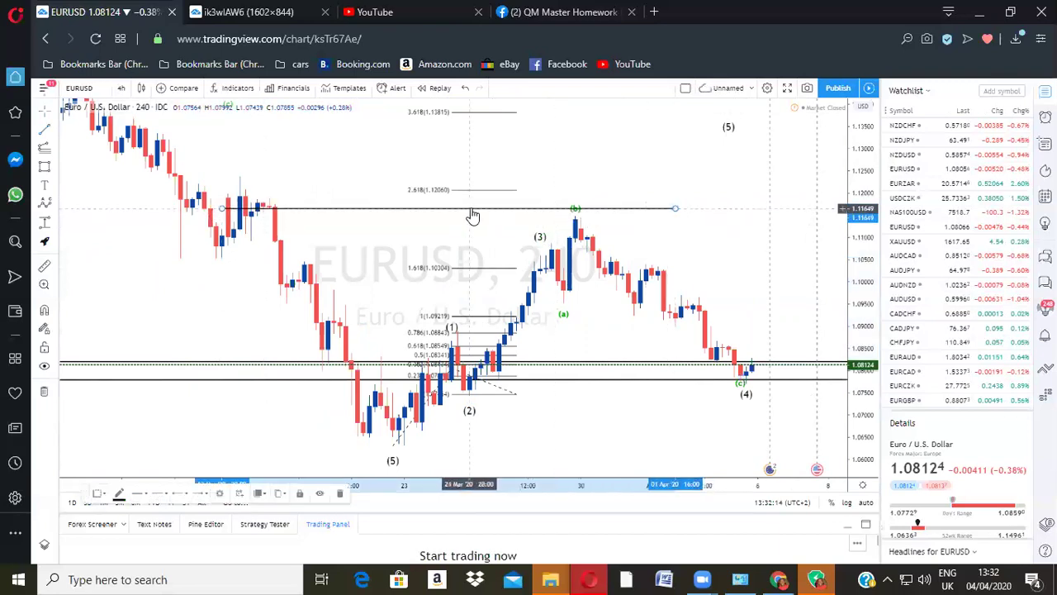
drag(472, 215, 472, 223)
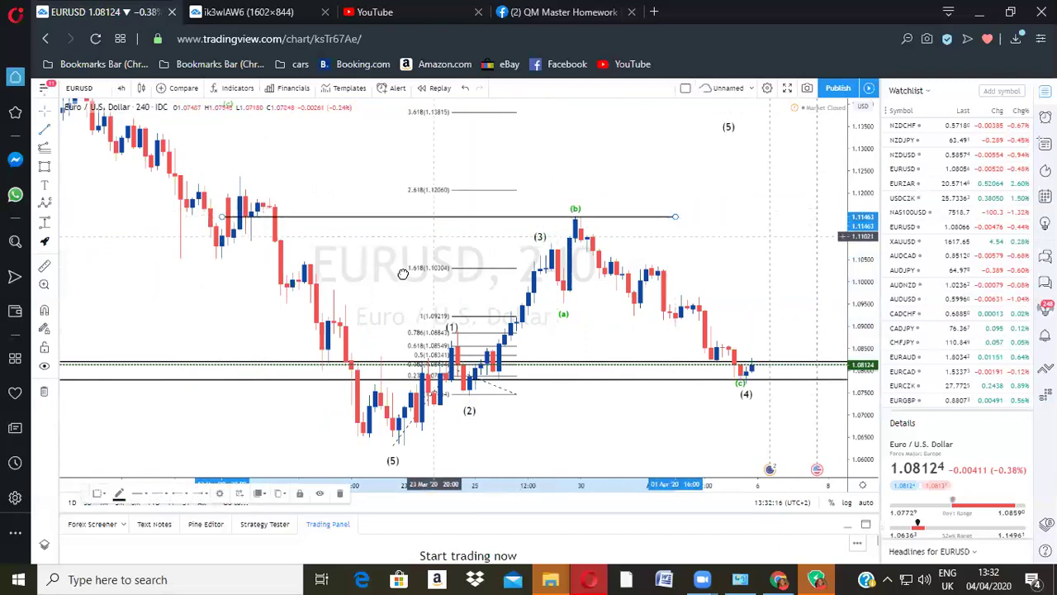
Step: Switch the EURUSD chart to the 1-hour timeframe and hide the watchlist
drag(319, 229, 349, 248)
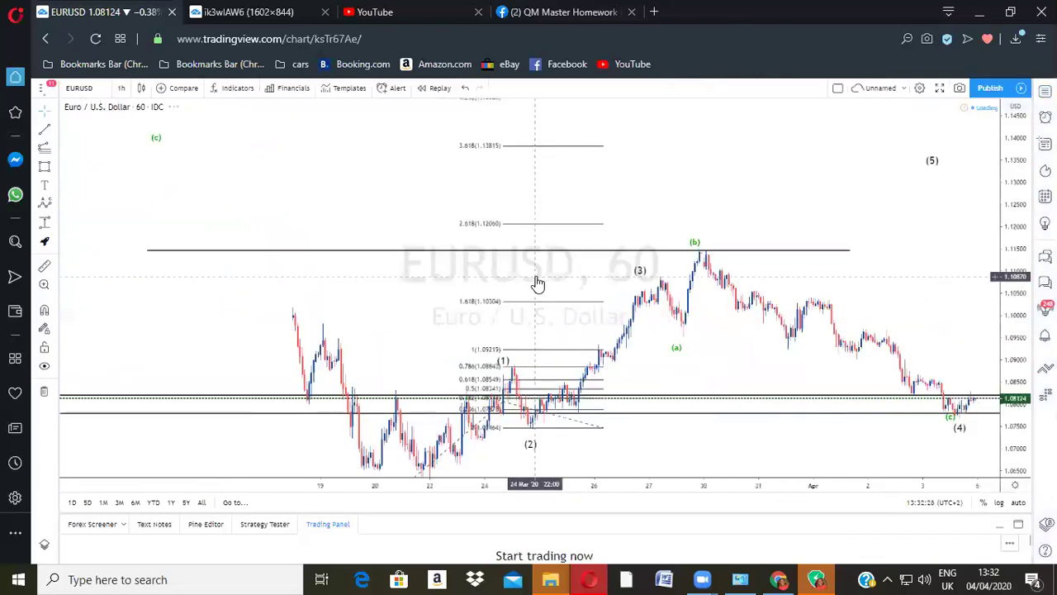
drag(548, 282, 530, 209)
scroll(530, 209, down, 3)
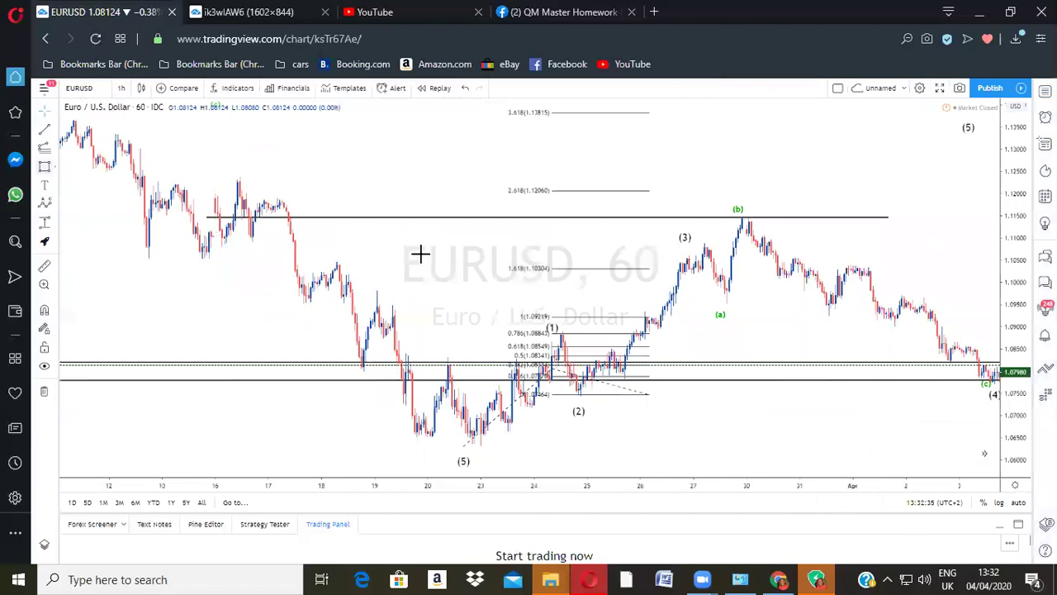
Step: Mark the 16 March price gap with a small yellow rectangle and realign waves (3), (a) and (b) with the 1-hour swings
click(713, 208)
drag(661, 247, 674, 245)
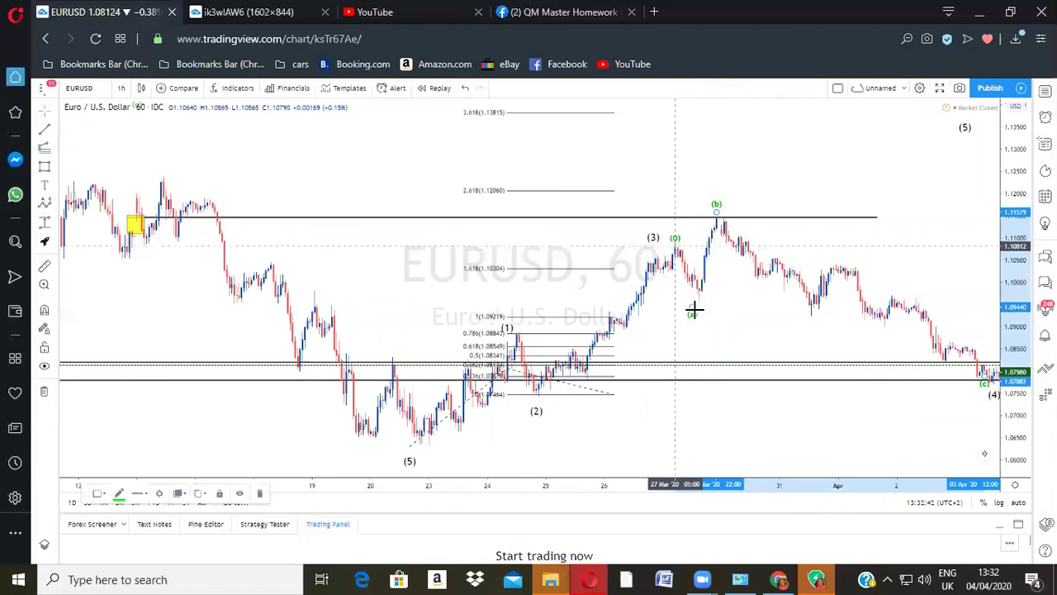
click(745, 293)
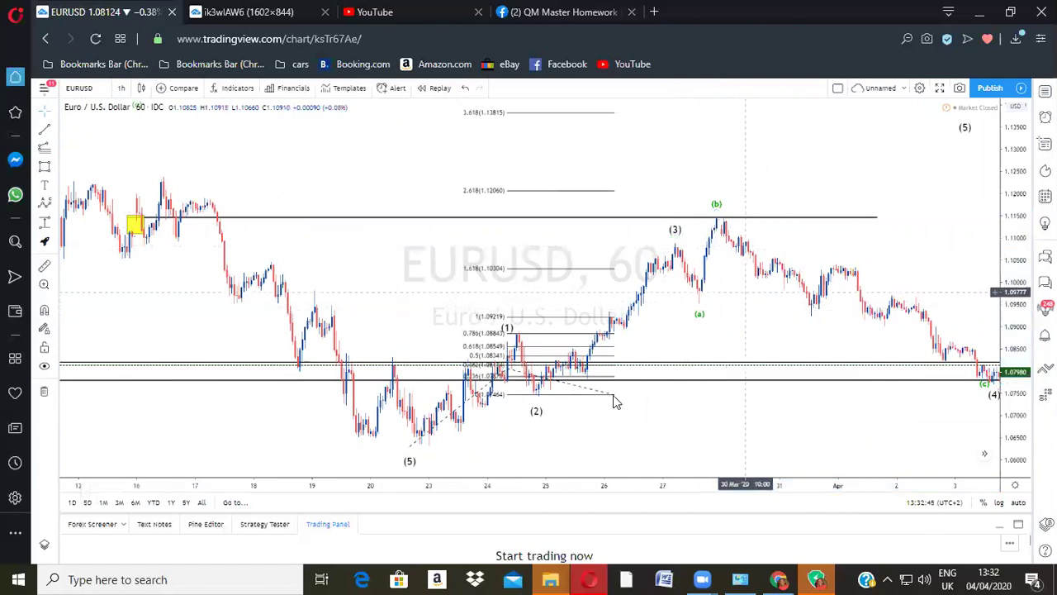
Step: Delete the trend-based Fibonacci extension drawn from the wave (5) low
key(Delete)
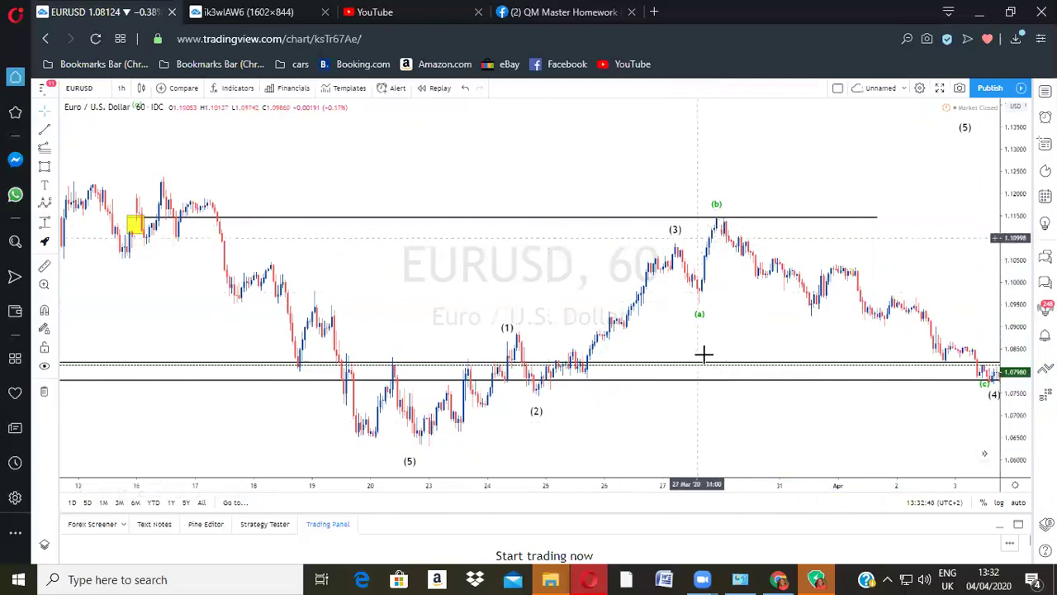
drag(564, 235, 430, 385)
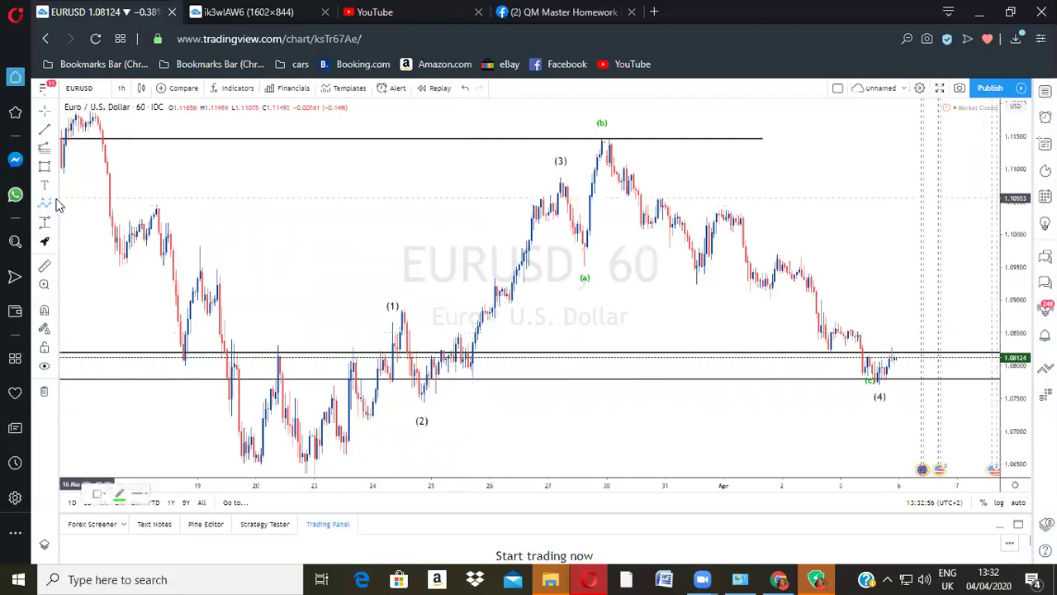
Step: Draw a smaller five-wave Elliott impulse from the wave (2) low at about 1.0749 to wave (3) at about 1.1080 on the 1-hour chart
click(52, 205)
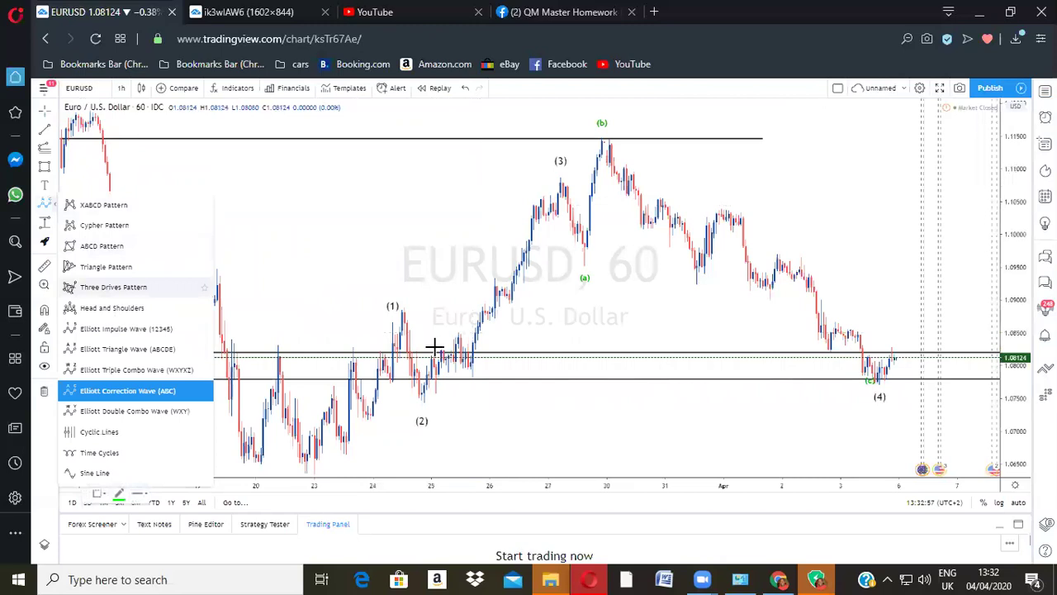
click(421, 397)
click(441, 348)
click(475, 375)
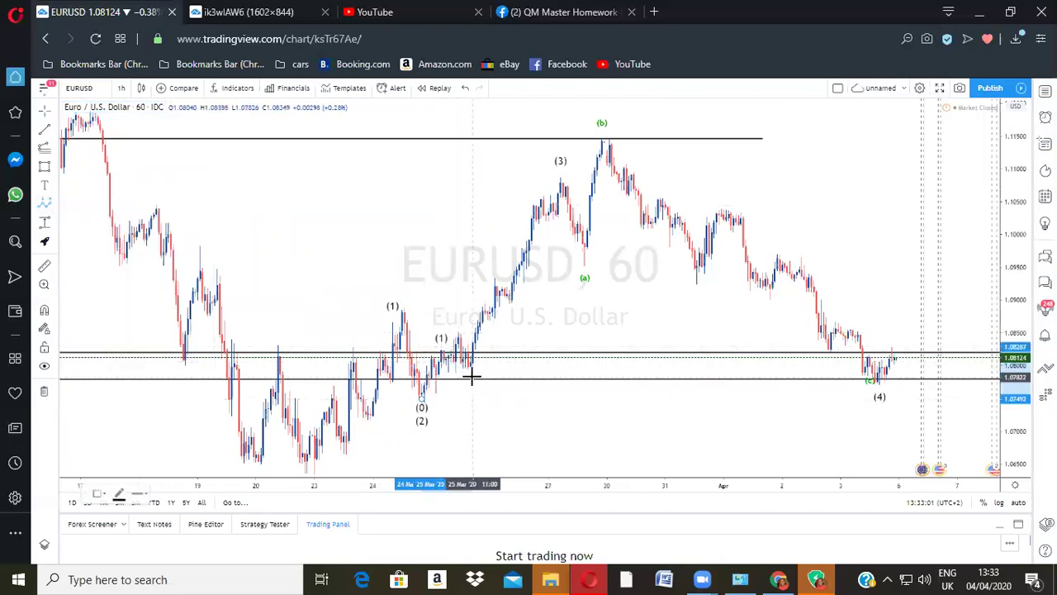
click(508, 307)
click(560, 181)
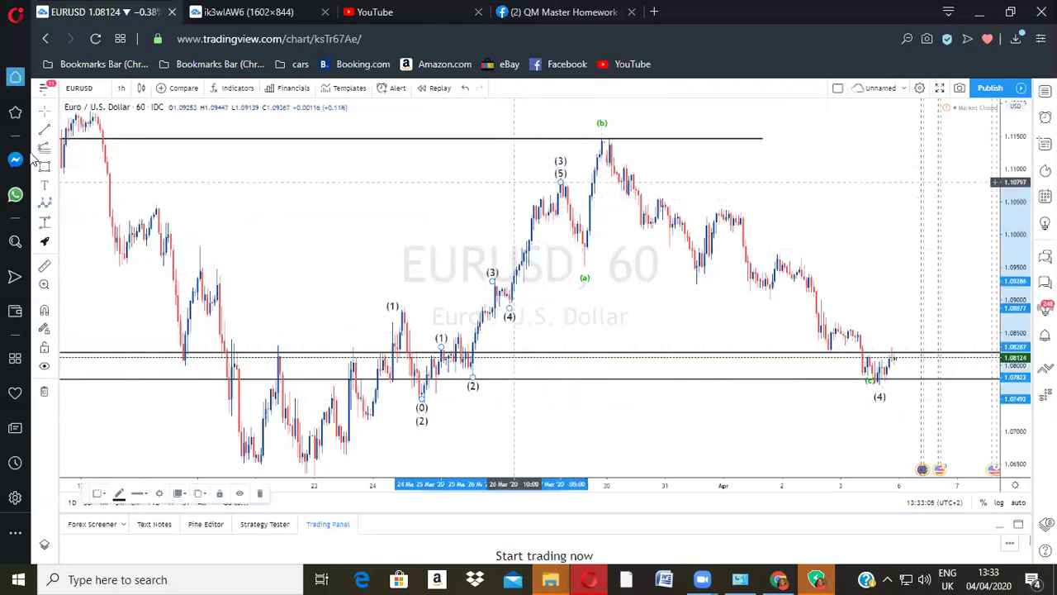
Step: Place a trend-based Fibonacci extension from about 1.0741 through the smaller wave (1) at 1.08239 to its wave (2) level at 1.07822
click(417, 404)
click(439, 350)
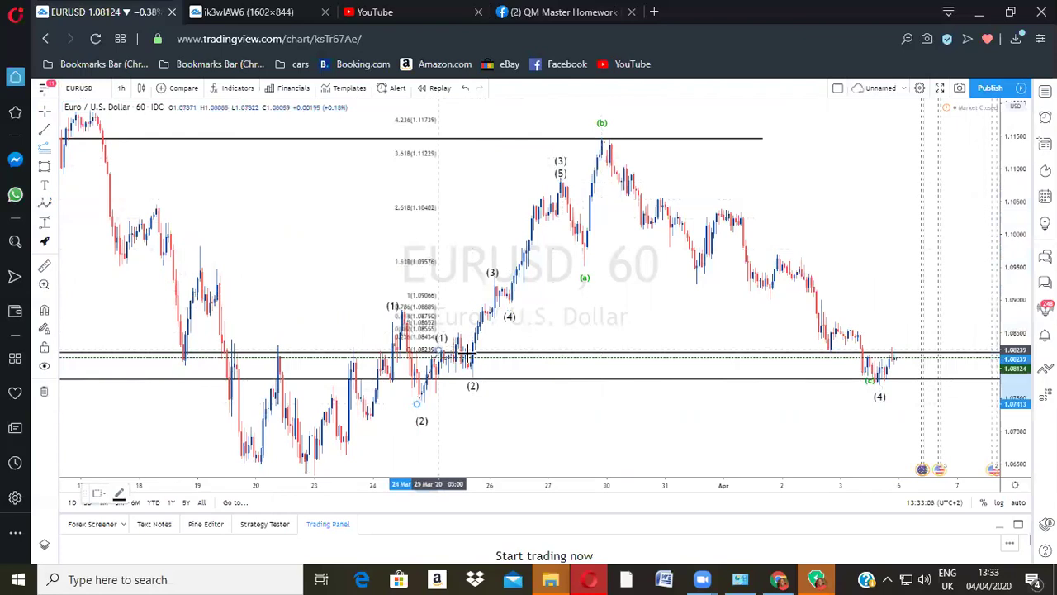
click(507, 376)
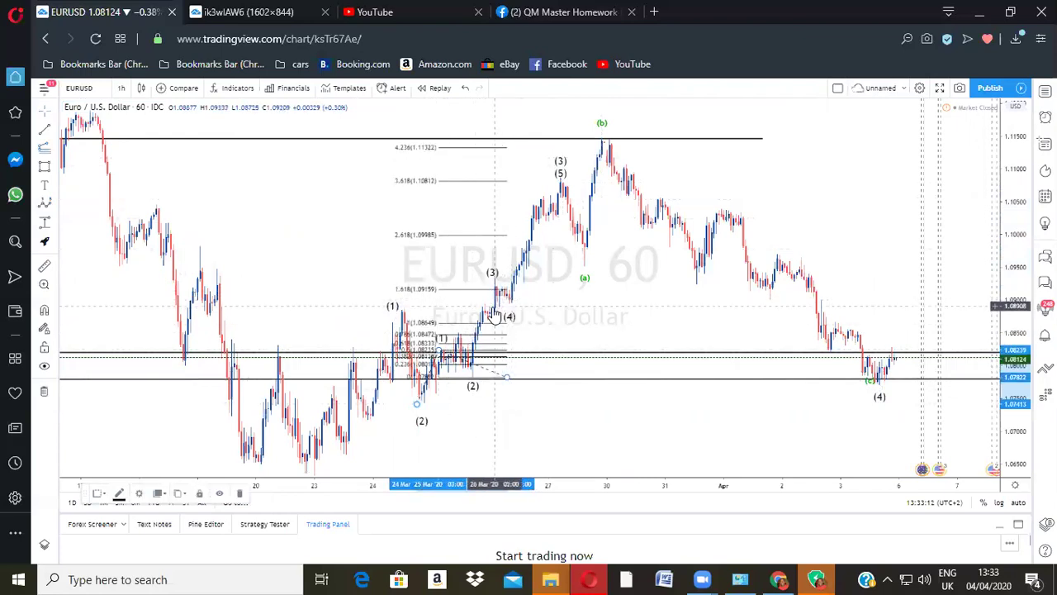
Step: Move the Fibonacci extension's second point up to the smaller wave (3) at about 1.0935
drag(464, 339, 495, 275)
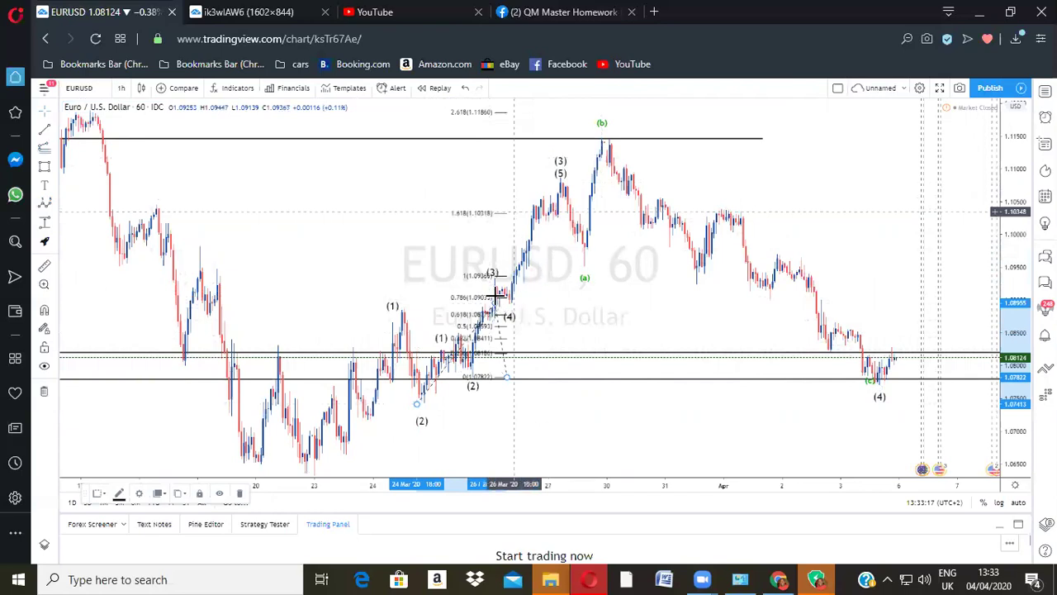
mouse_move(492, 283)
mouse_down()
mouse_move(533, 207)
mouse_move(492, 277)
mouse_up()
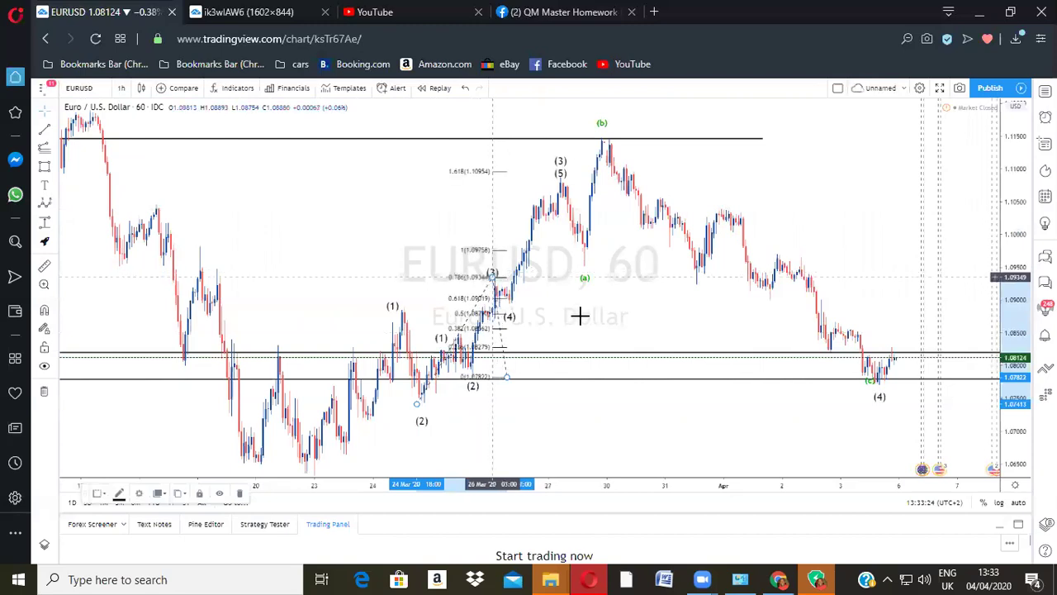
scroll(504, 324, up, 3)
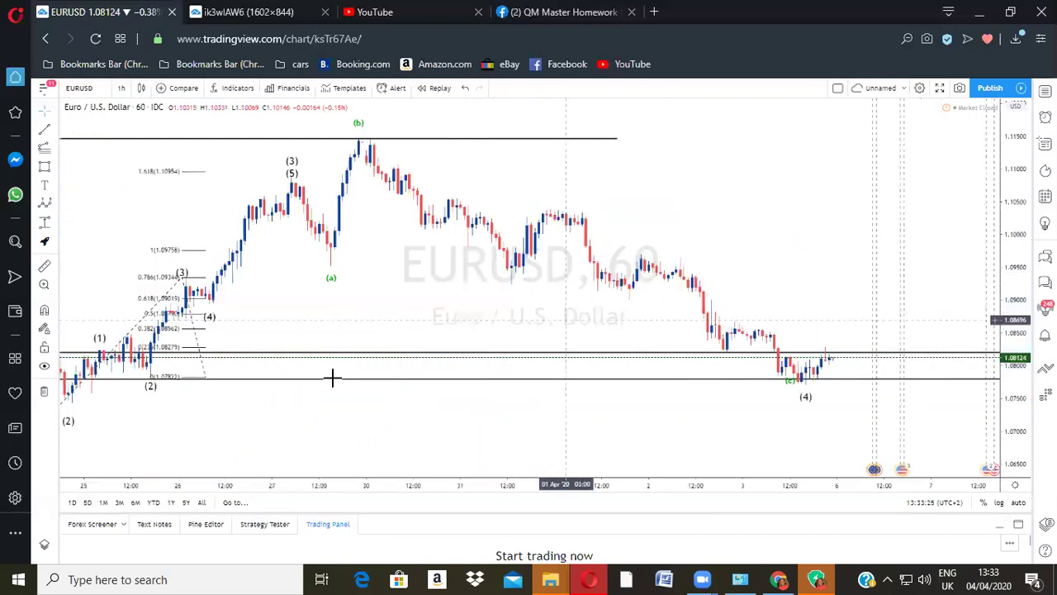
Step: Move the Fibonacci extension's third point slightly down to about 1.0779 at the smaller wave (2) low
scroll(359, 334, left, 5)
click(380, 299)
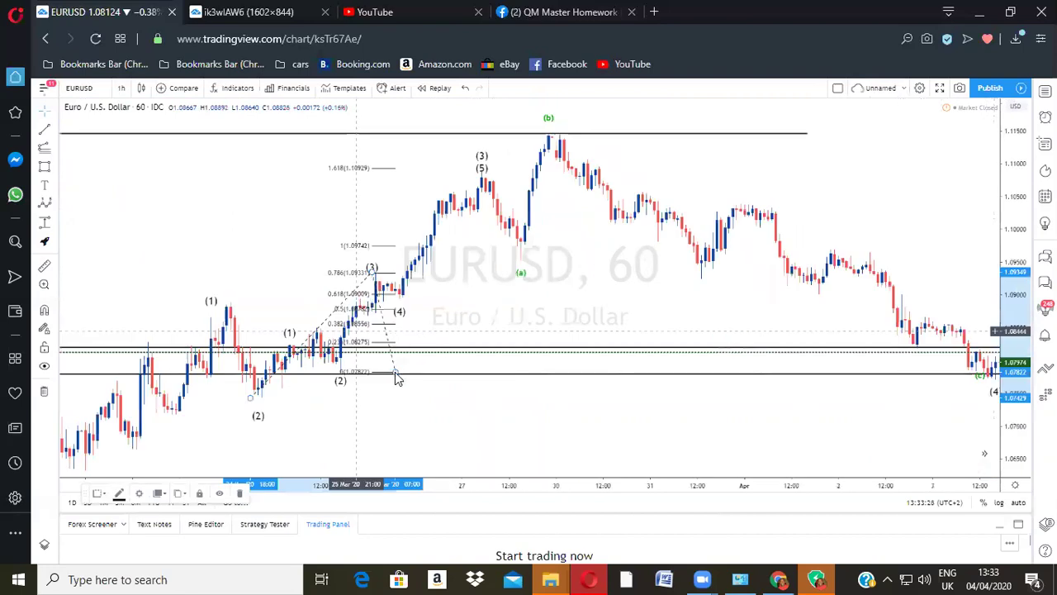
scroll(496, 314, down, 2)
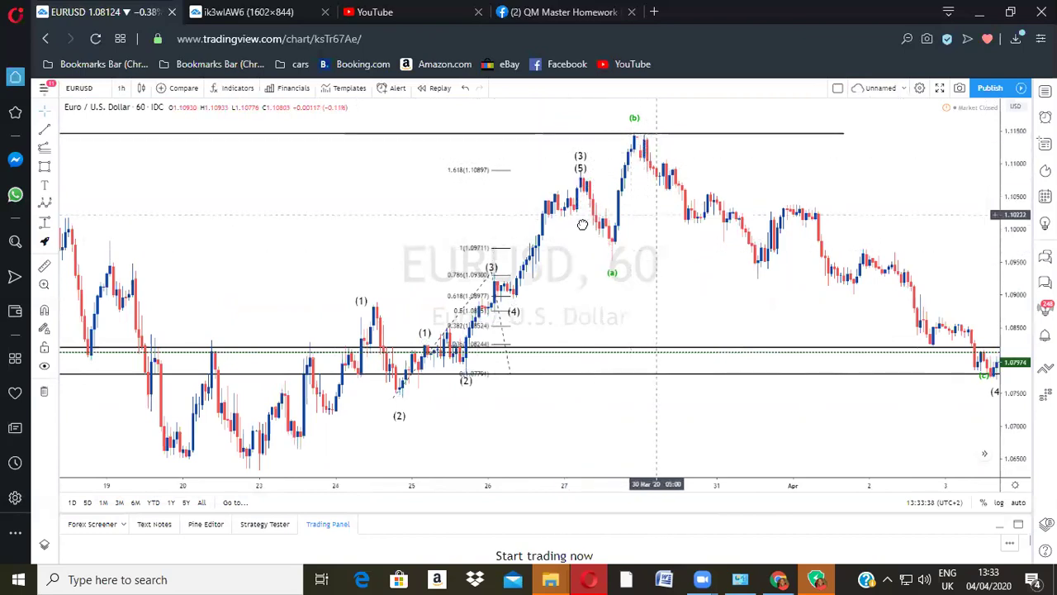
Step: Examine the 1.618 extension level against the wave (3)/(5) top, the (a)-(b)-(c) correction and the wave (4) low
drag(582, 224, 576, 224)
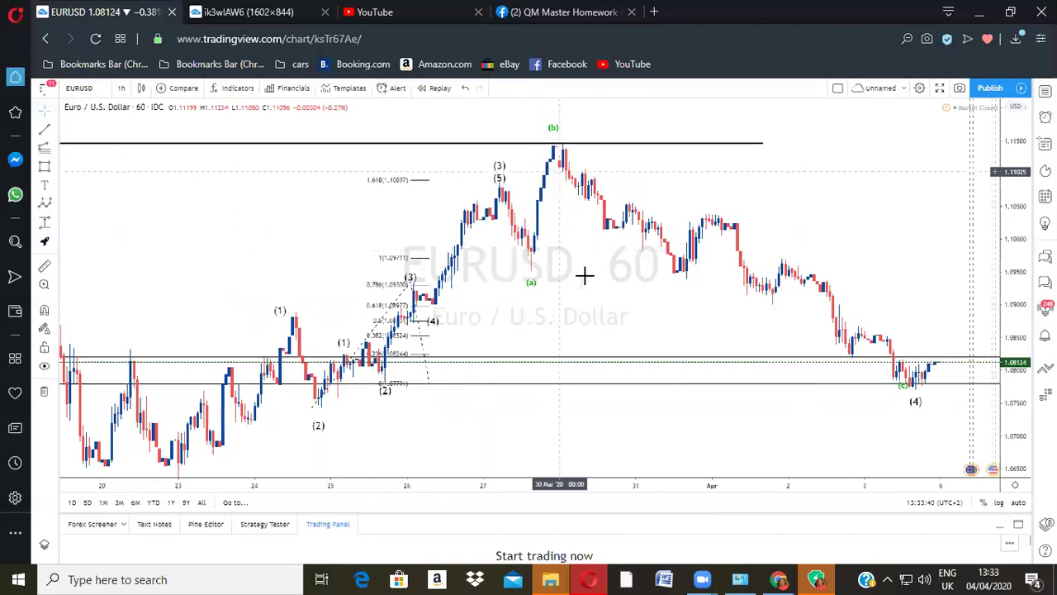
click(517, 180)
click(518, 276)
click(279, 493)
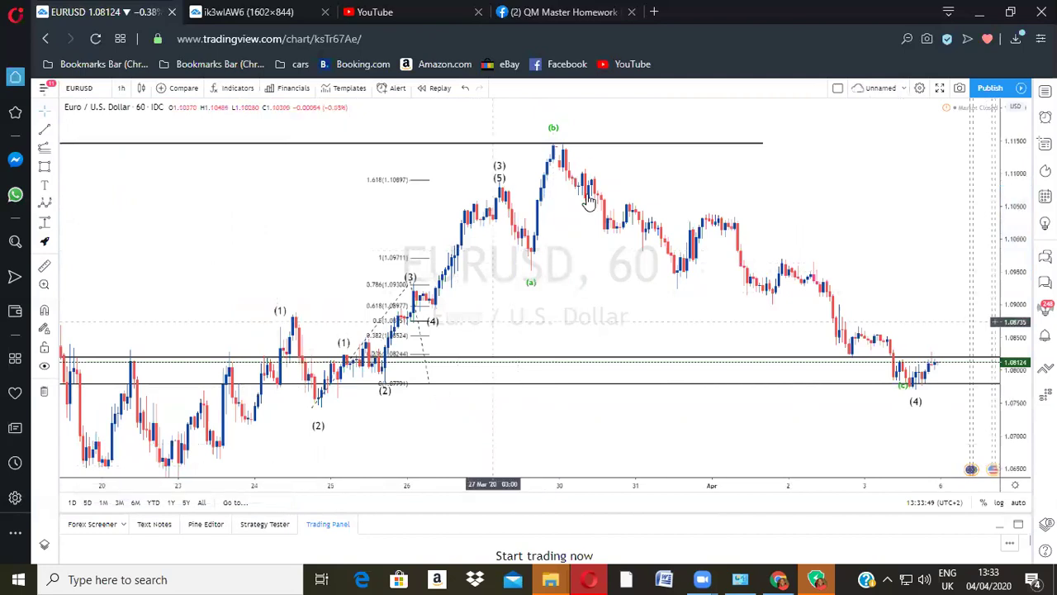
scroll(615, 267, down, 2)
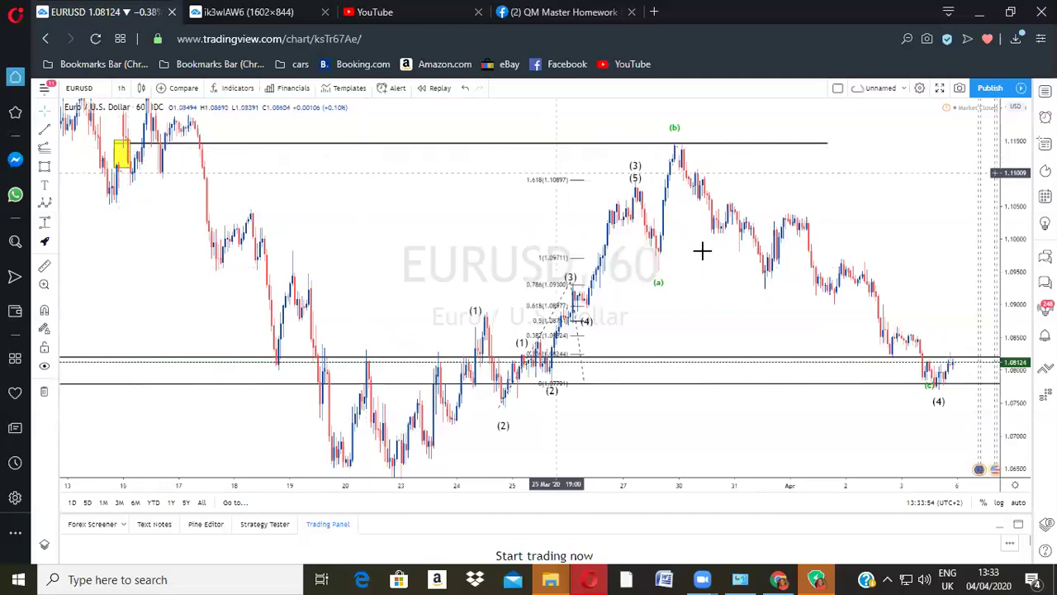
scroll(625, 153, up, 1)
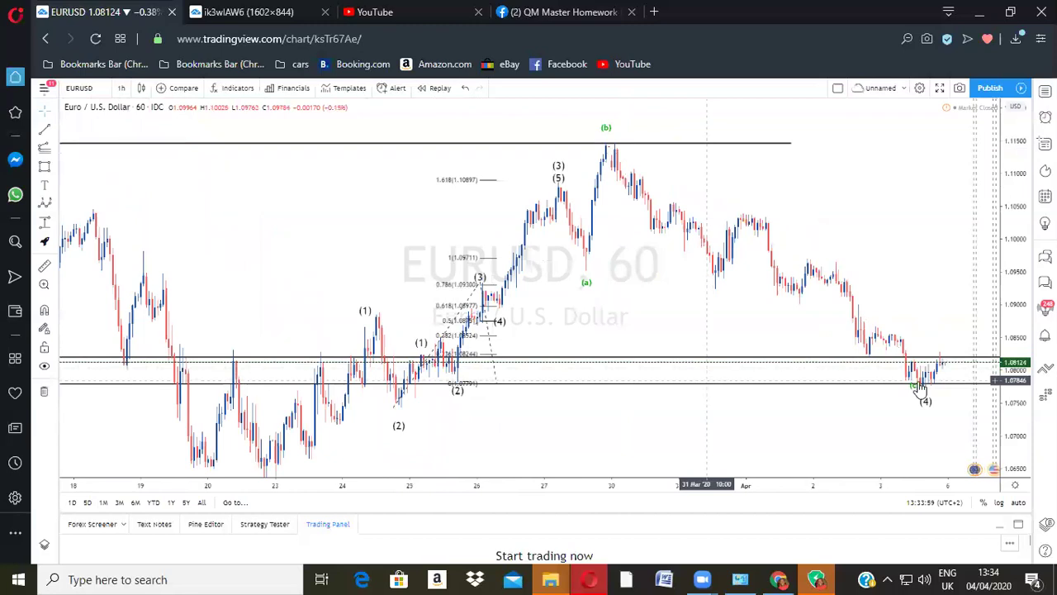
drag(935, 290, 813, 278)
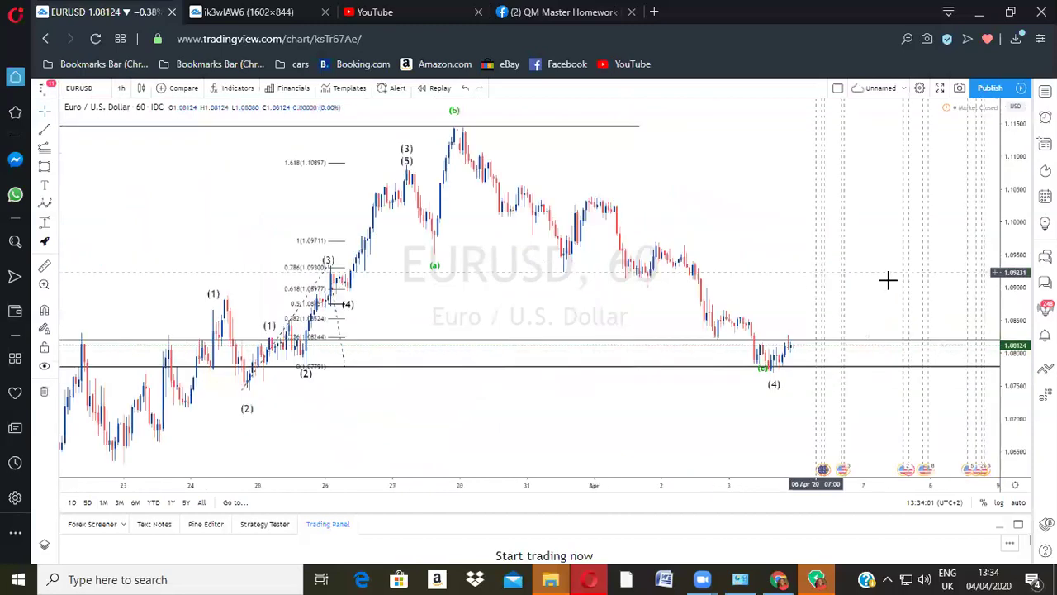
scroll(871, 278, down, 1)
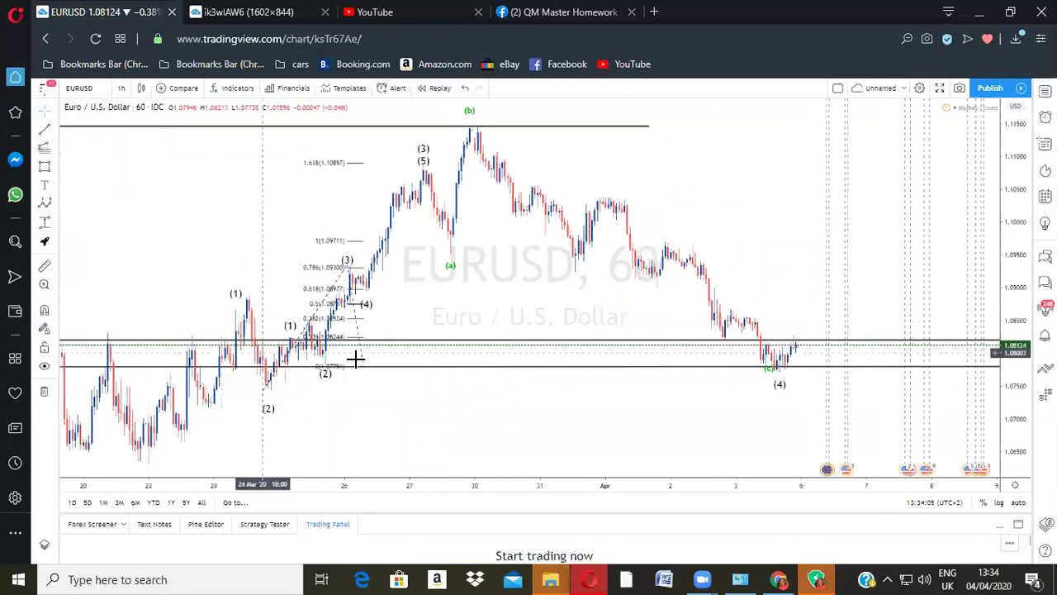
scroll(371, 354, down, 2)
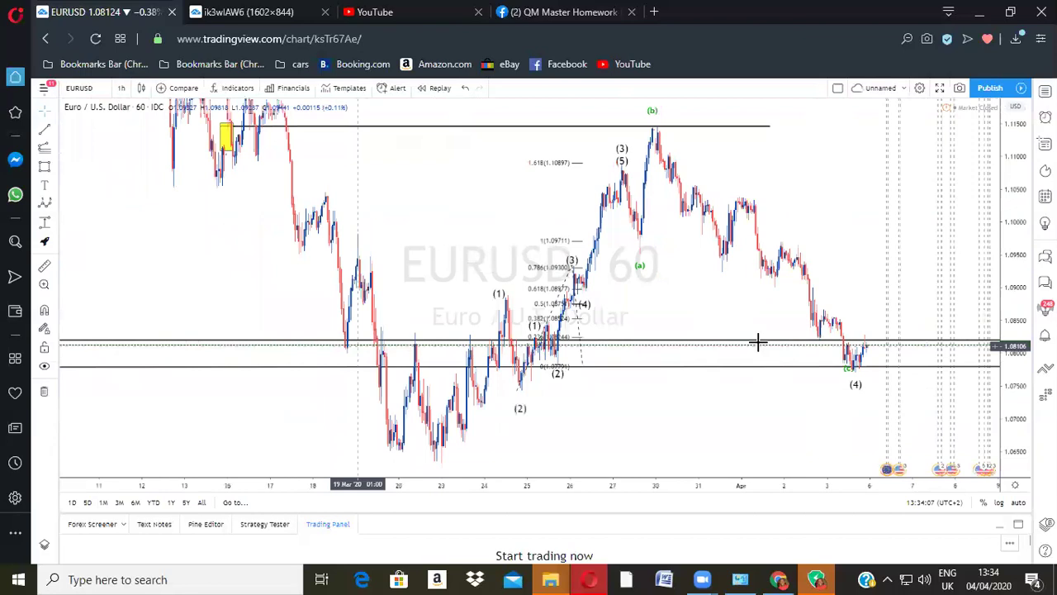
scroll(757, 341, up, 1)
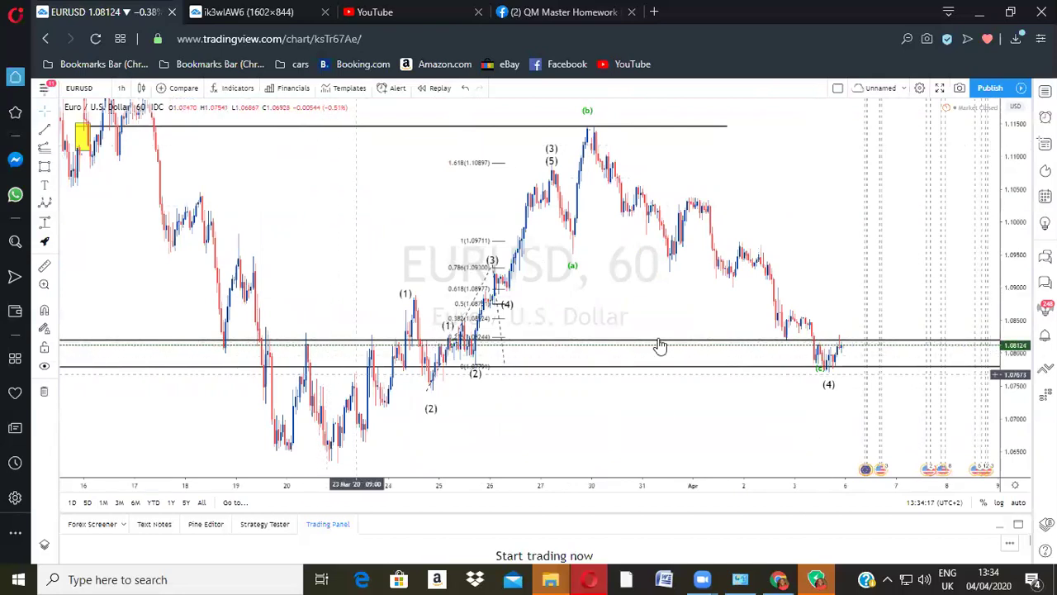
drag(1018, 262, 994, 408)
drag(987, 454, 870, 457)
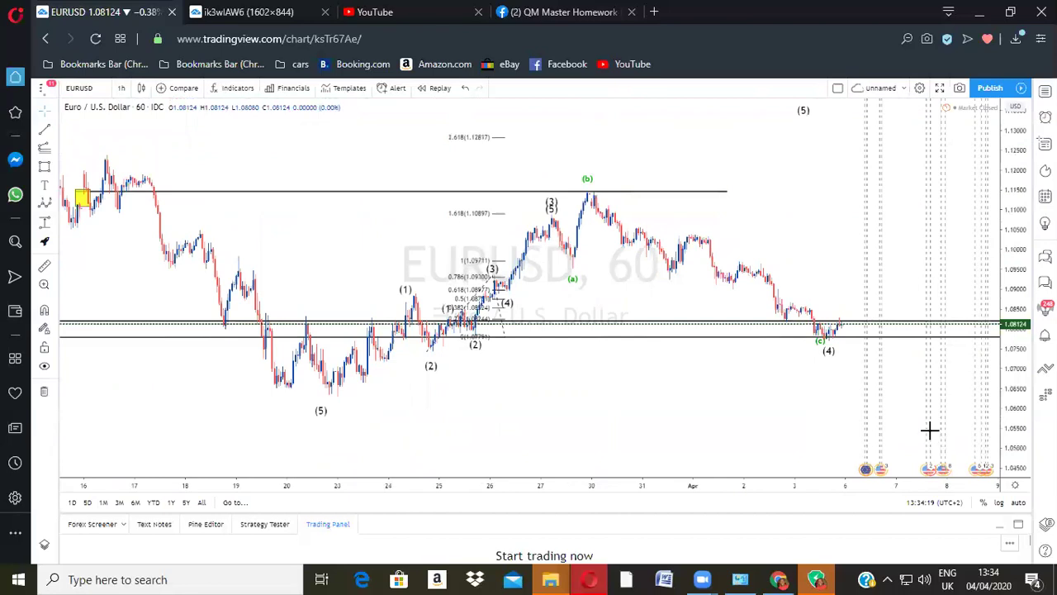
drag(1011, 211, 955, 238)
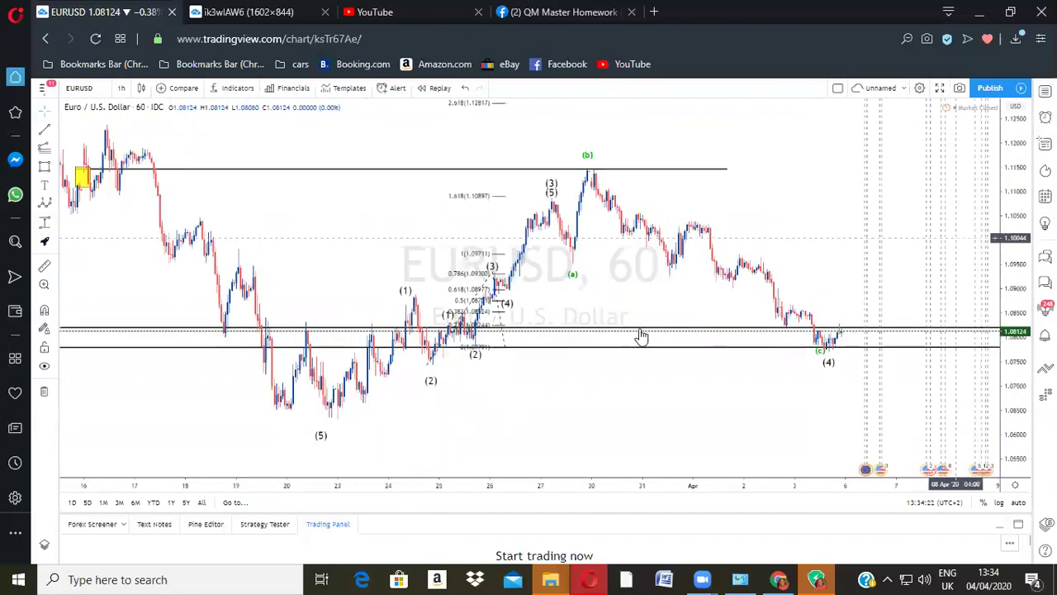
Step: Delete the trend-based Fibonacci extension spanning the smaller waves (1) to (3)
scroll(512, 339, up, 1)
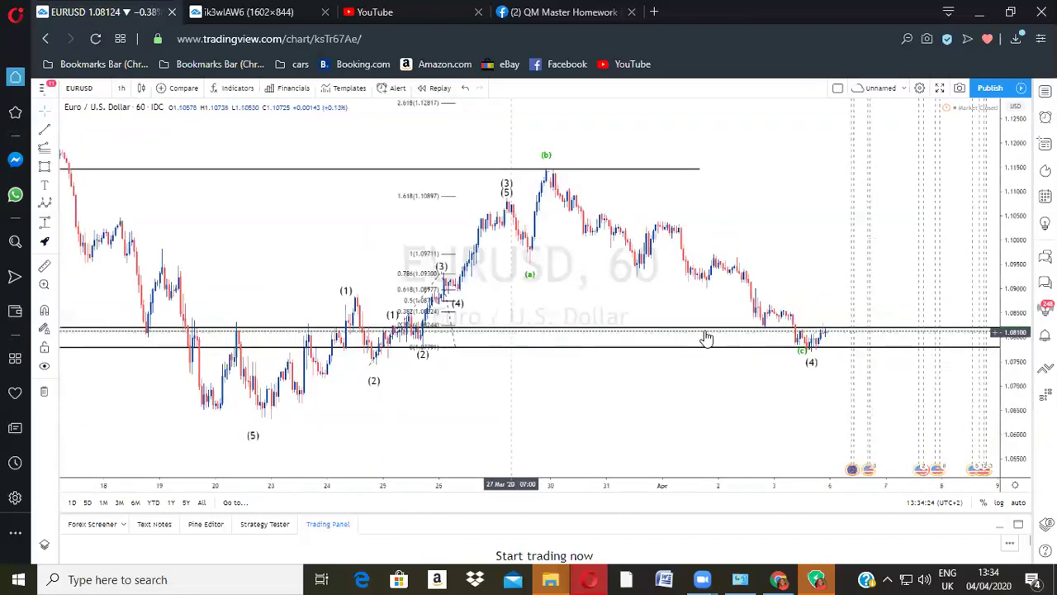
click(451, 321)
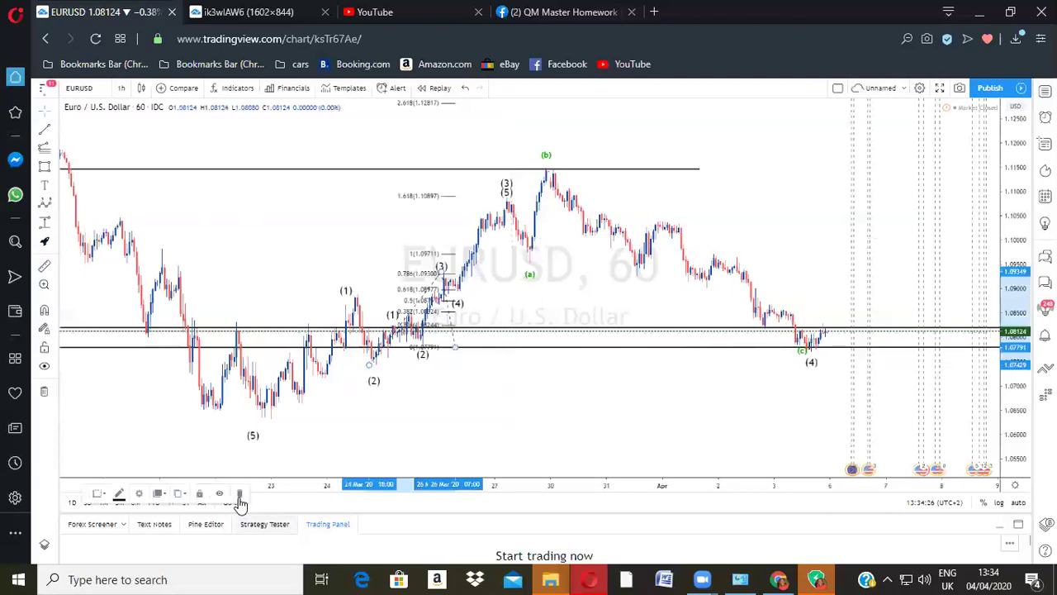
click(241, 503)
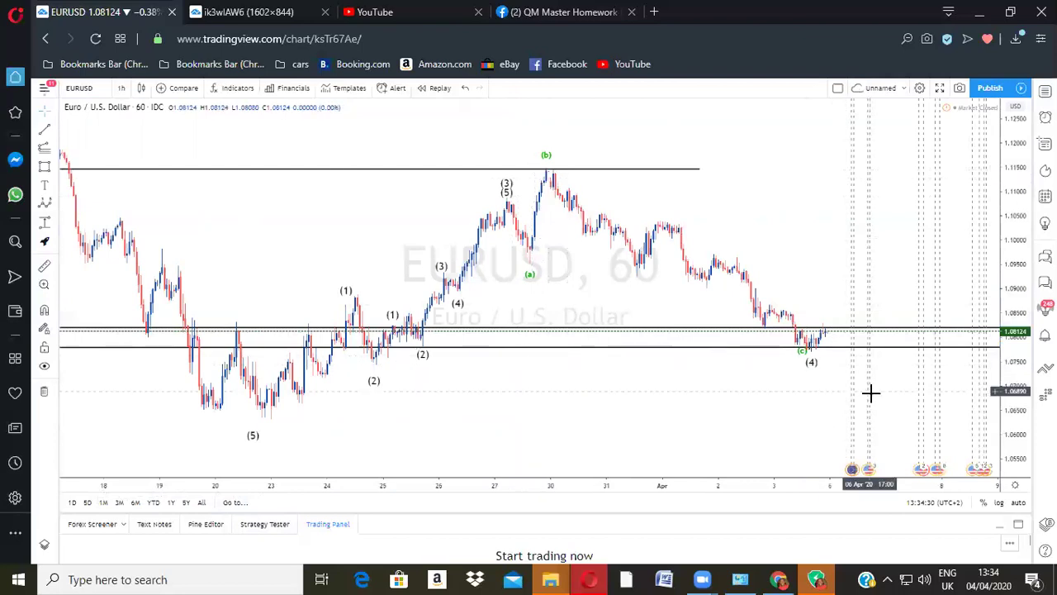
Step: Draw a Fibonacci retracement from the wave (2) low at 1.07495 up to the wave (3)/(5) high at 1.10808
click(58, 153)
click(91, 336)
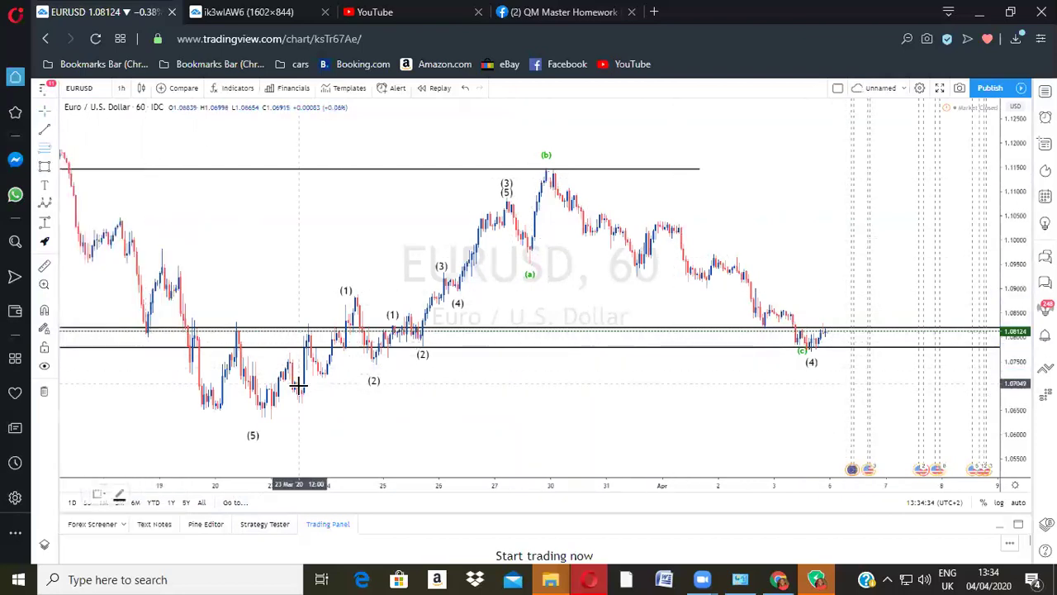
click(373, 361)
click(669, 198)
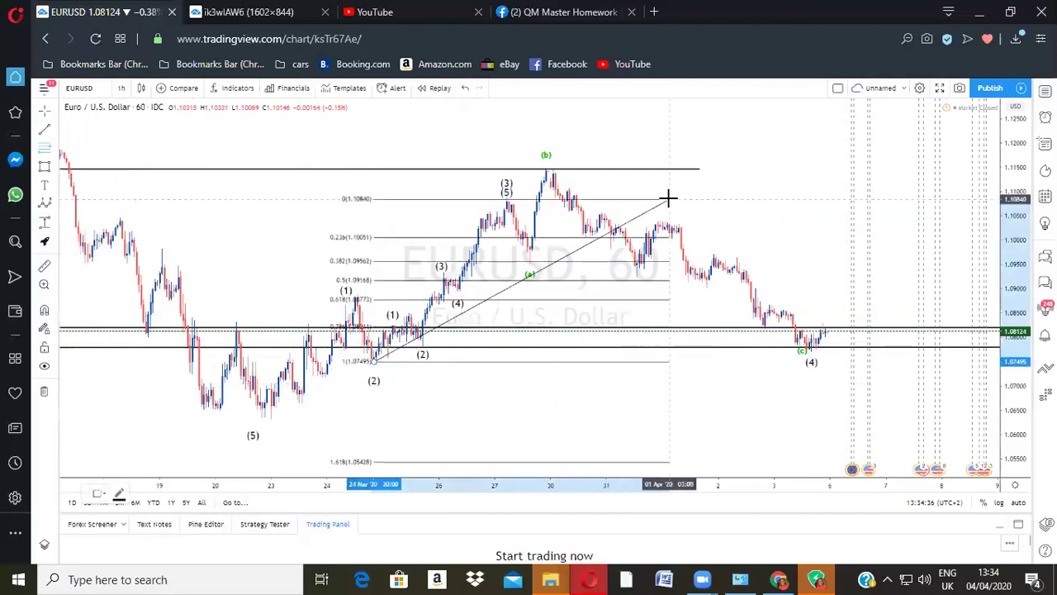
click(682, 177)
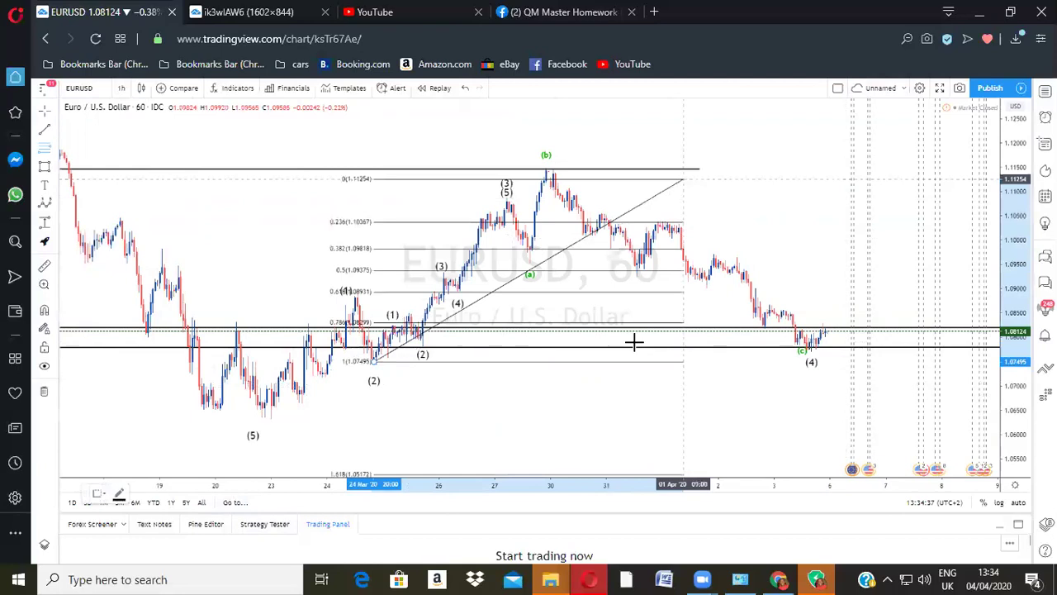
key(ctrl+z)
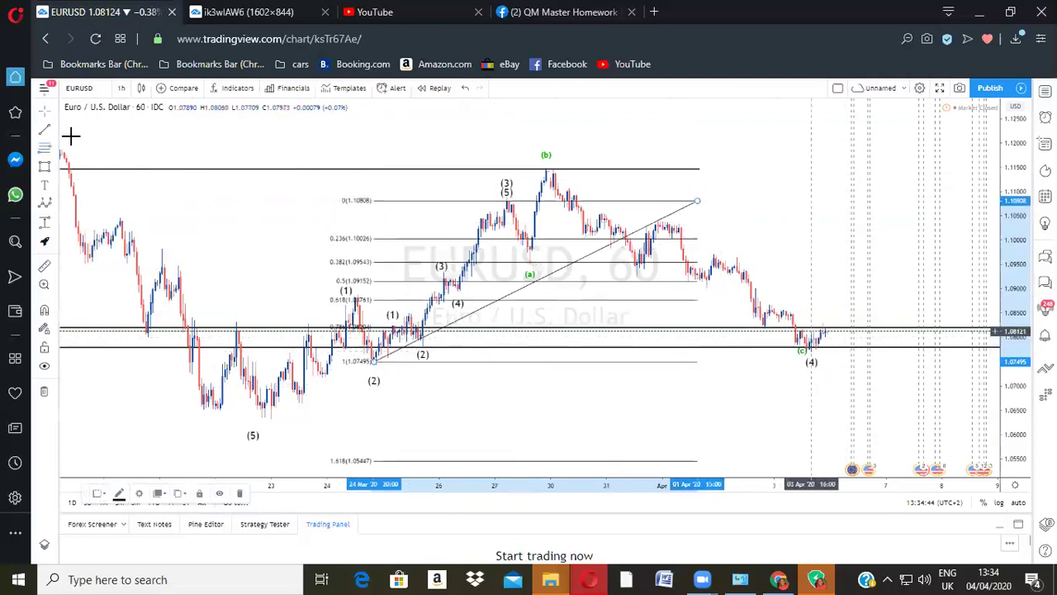
Step: Draw a yellow rectangle around the wave (4) low, filling the zone between the two horizontal support lines
click(44, 167)
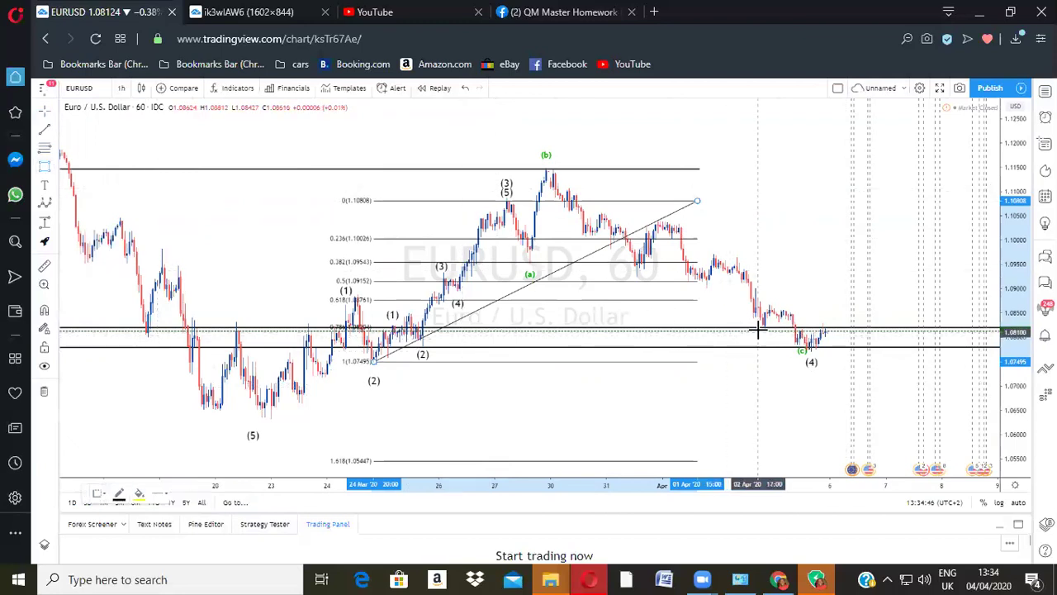
click(763, 328)
click(790, 333)
click(858, 347)
click(859, 292)
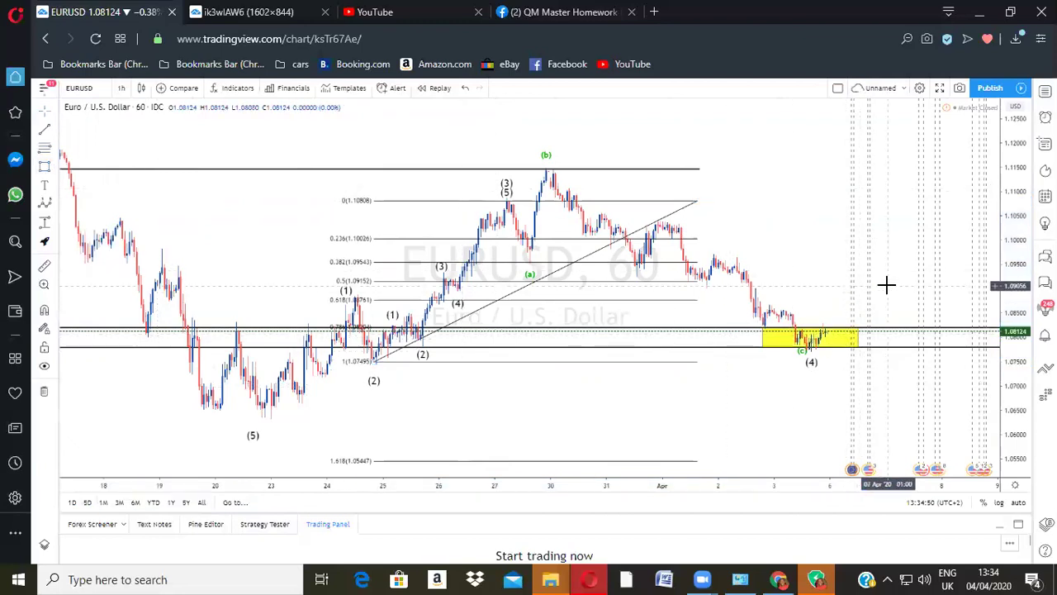
Step: Remove the Fibonacci retracement drawn from the wave (2) low
scroll(875, 279, down, 2)
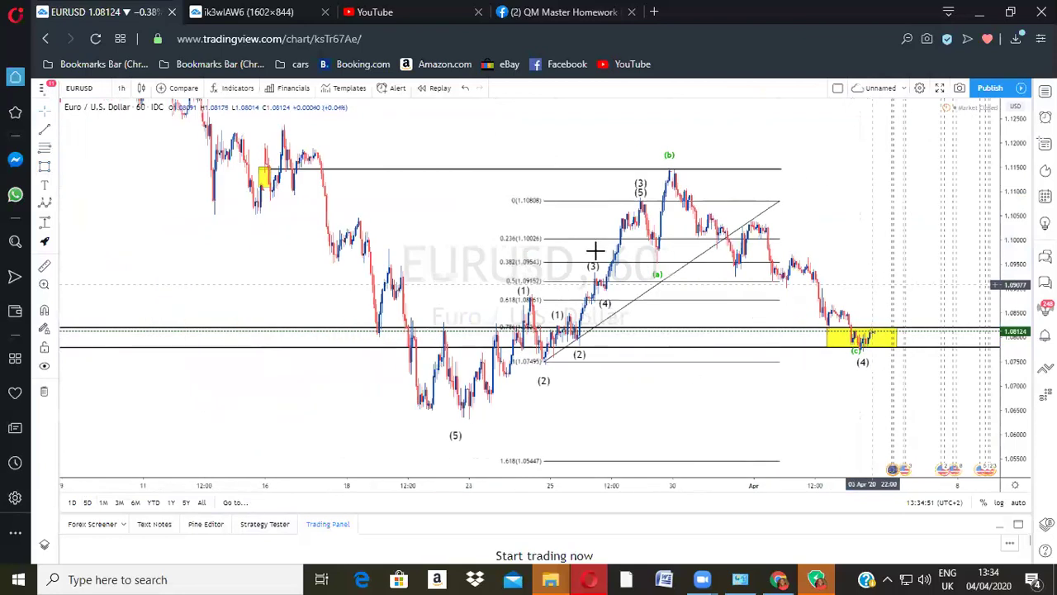
scroll(594, 254, down, 2)
drag(640, 210, 632, 228)
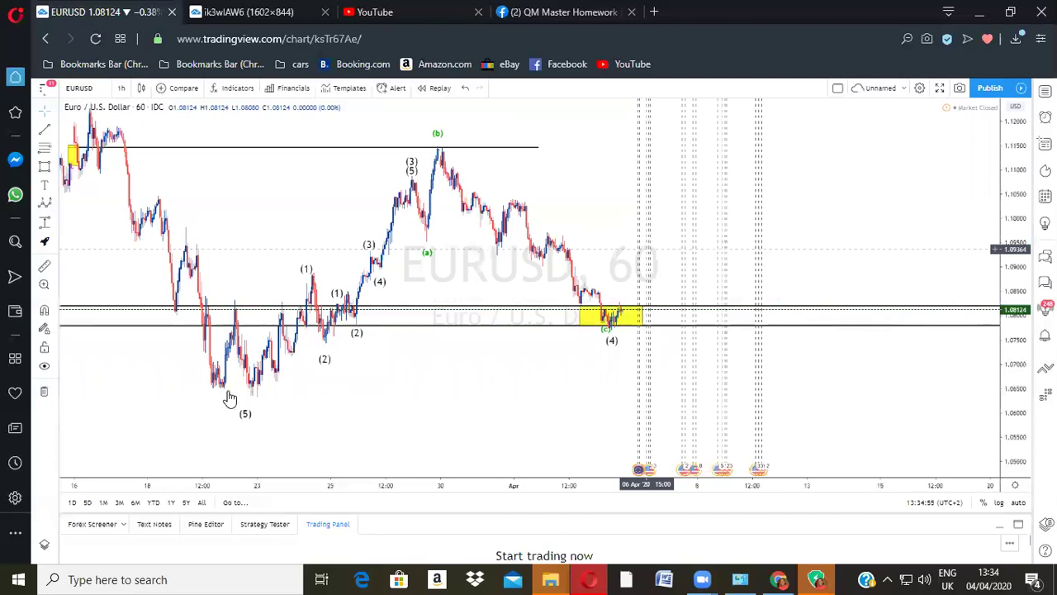
Step: Draw a near-horizontal line from the wave (2) low at about 1.0748 and a rising projection line from about 1.0781 to 1.1084
drag(383, 395, 364, 253)
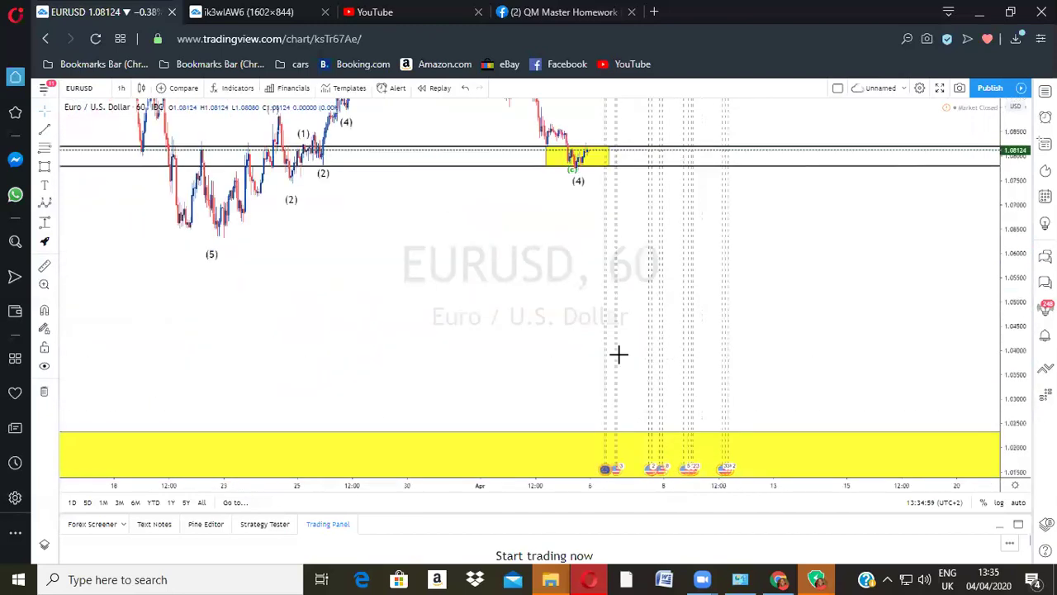
drag(640, 232, 629, 307)
scroll(542, 313, up, 1)
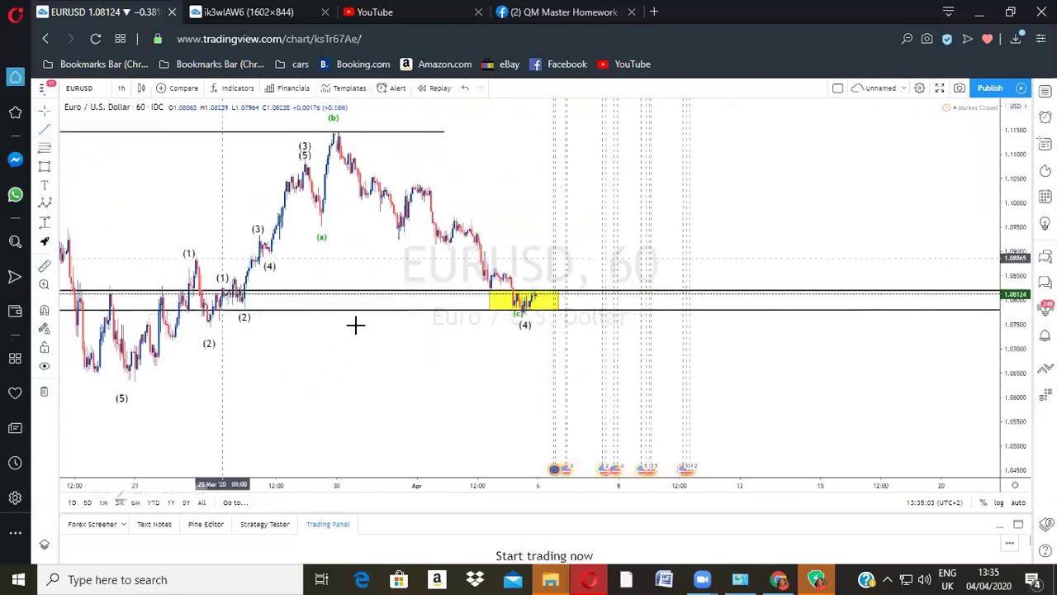
click(606, 327)
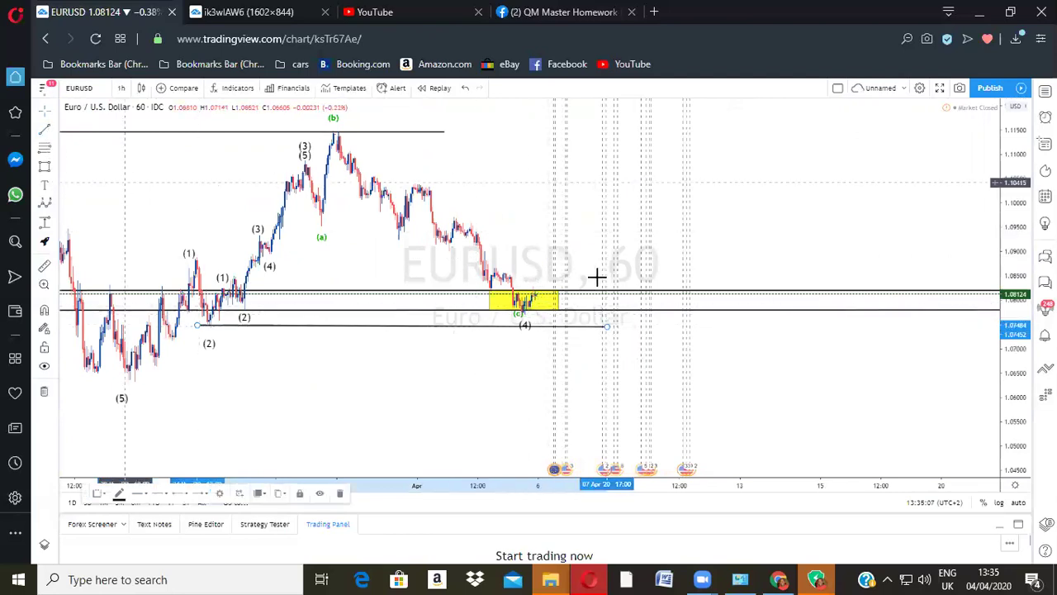
click(538, 307)
click(594, 162)
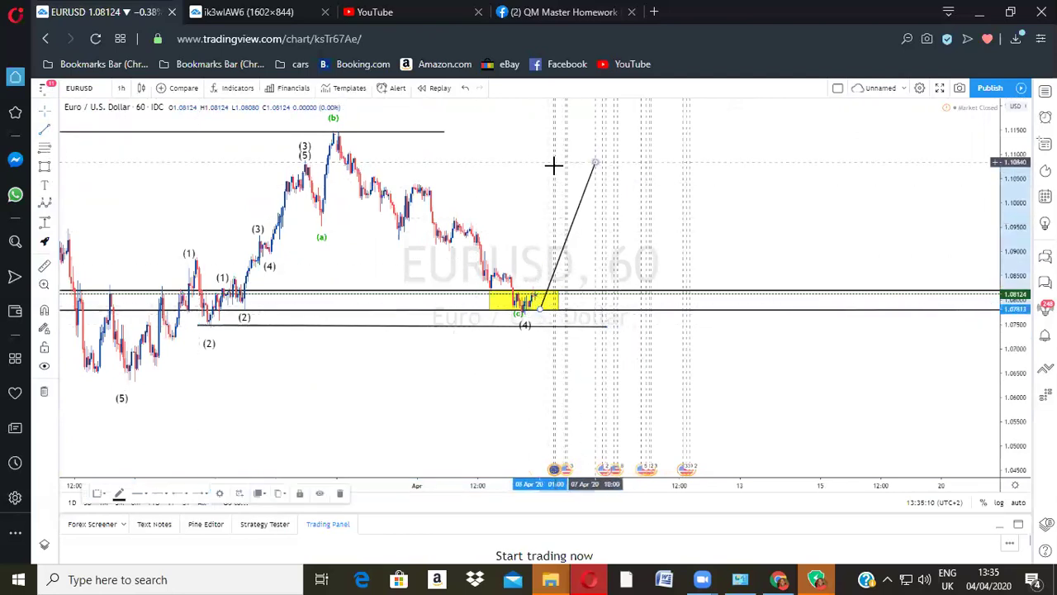
Step: Draw two horizontal resistance lines, one from the wave (5) top at about 1.1087 and one from the lower high at about 1.1054
click(299, 161)
click(620, 160)
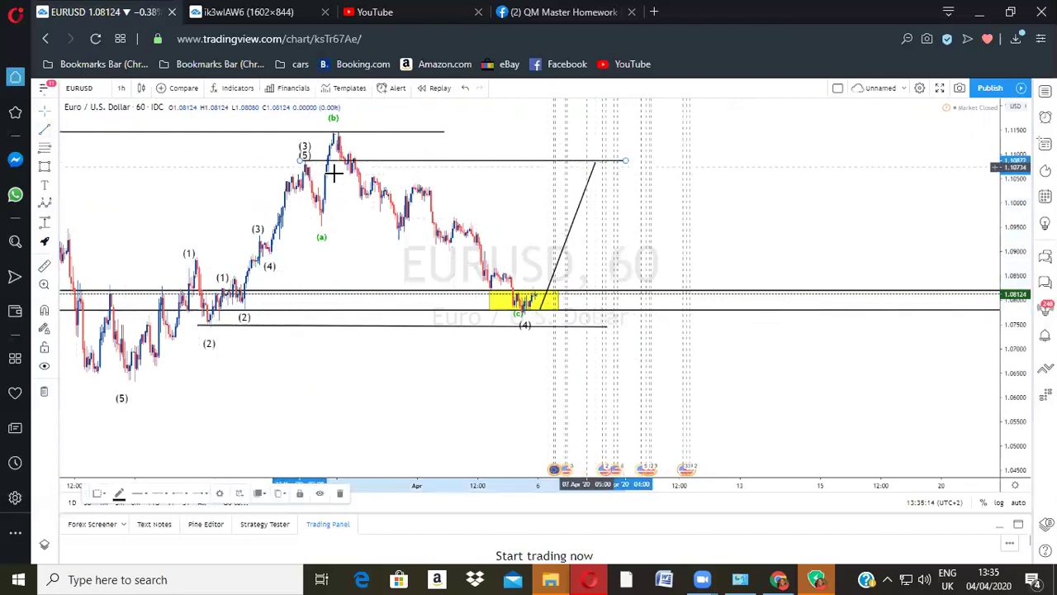
click(372, 176)
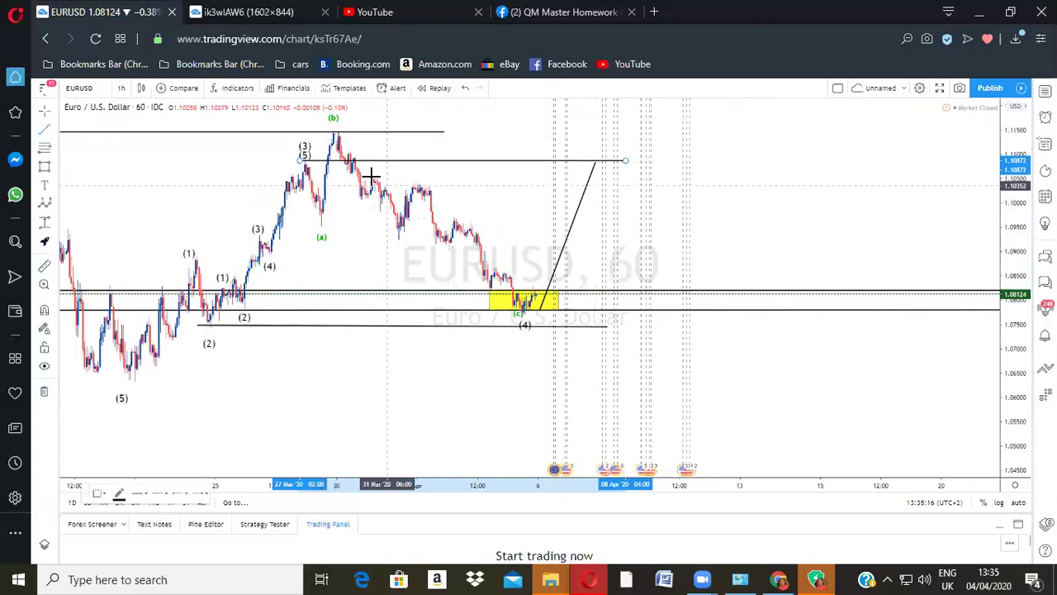
click(607, 176)
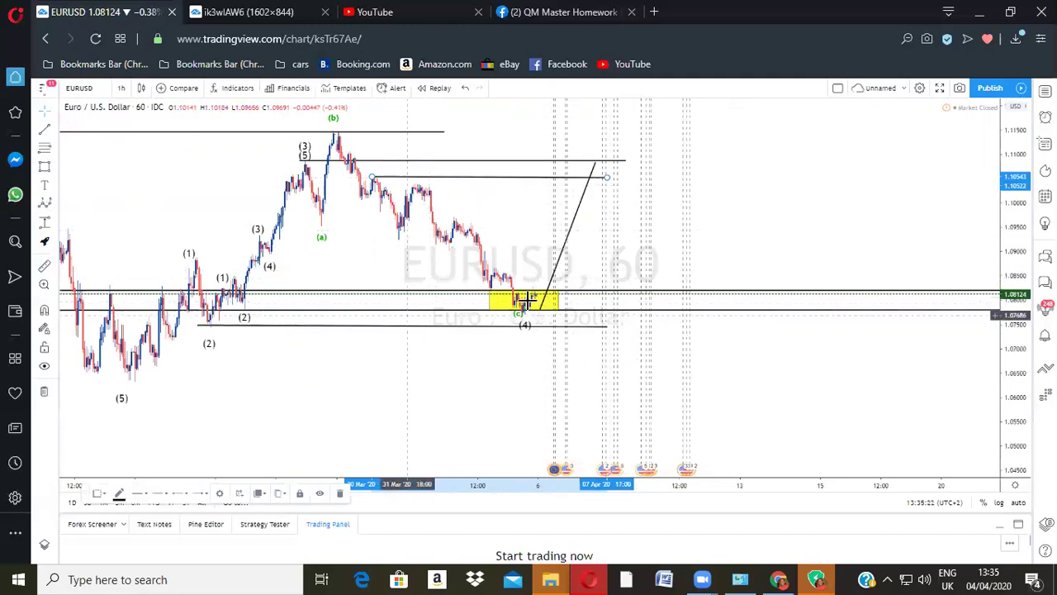
Step: Draw a projected Elliott impulse from about 1.0788 with (1) at 1.0883, (2) at 1.0828, (3) near 1.103, (4) at 1.0957 and (5) at 1.1087
click(539, 259)
click(562, 288)
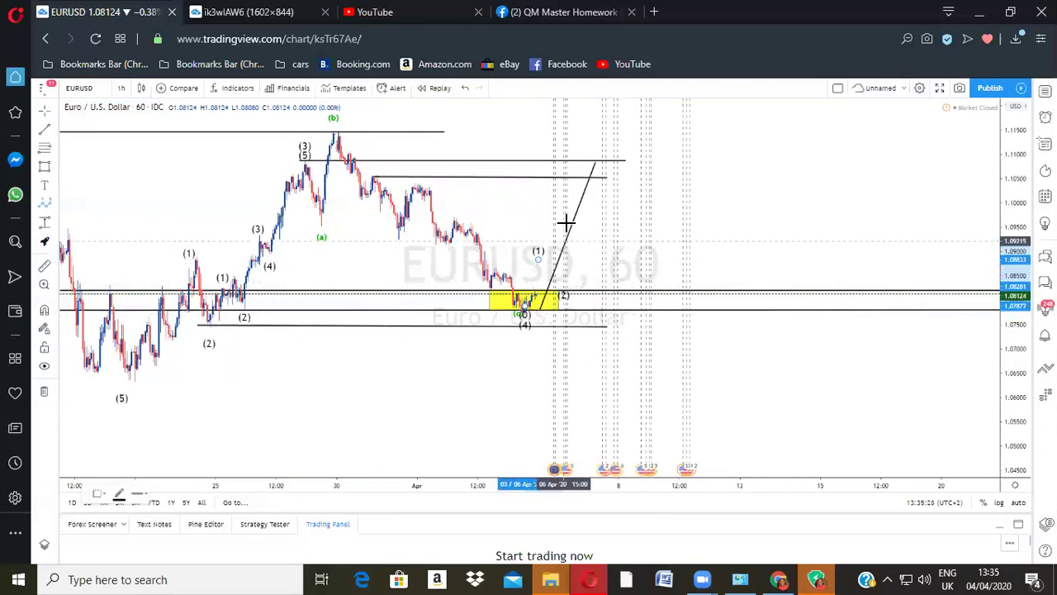
click(595, 189)
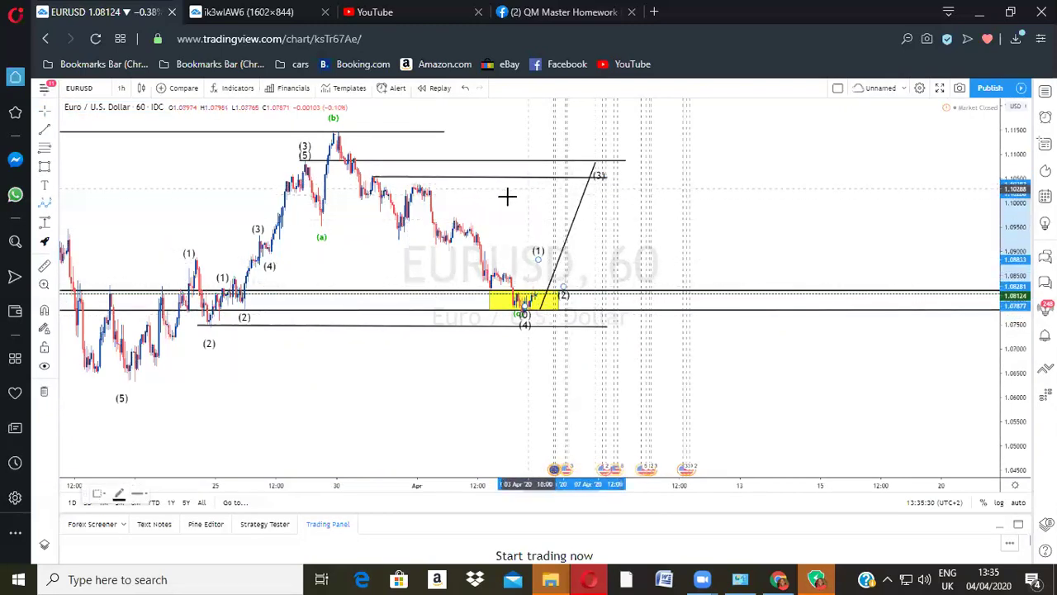
click(608, 223)
click(644, 159)
Step: Adjust the projected impulse by lowering wave (1) to about 1.0860, moving waves (3) and (4) lower and wave (5) earlier in time
drag(592, 193, 587, 199)
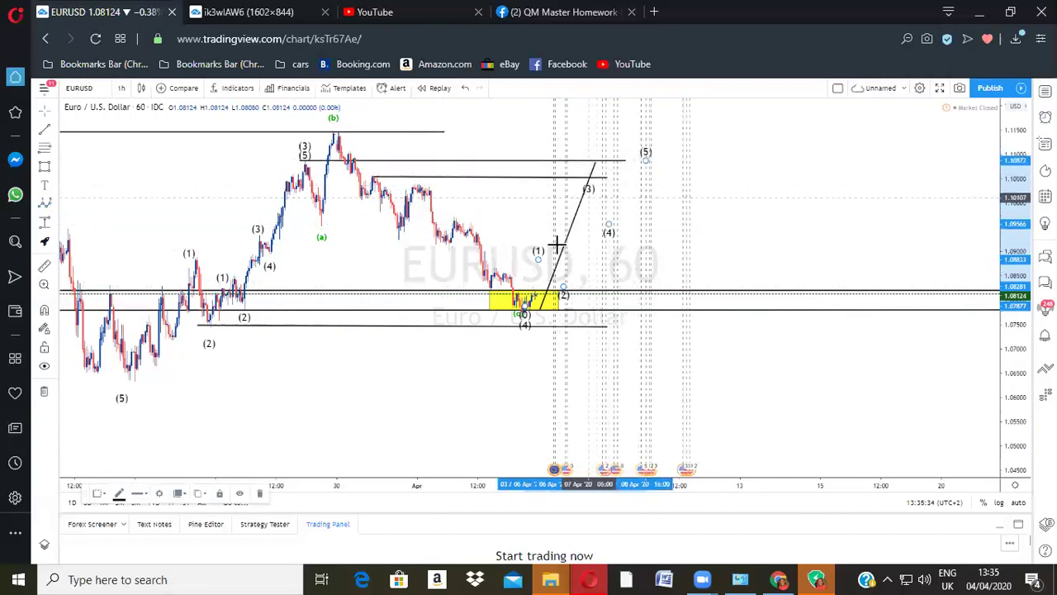
drag(538, 257, 543, 271)
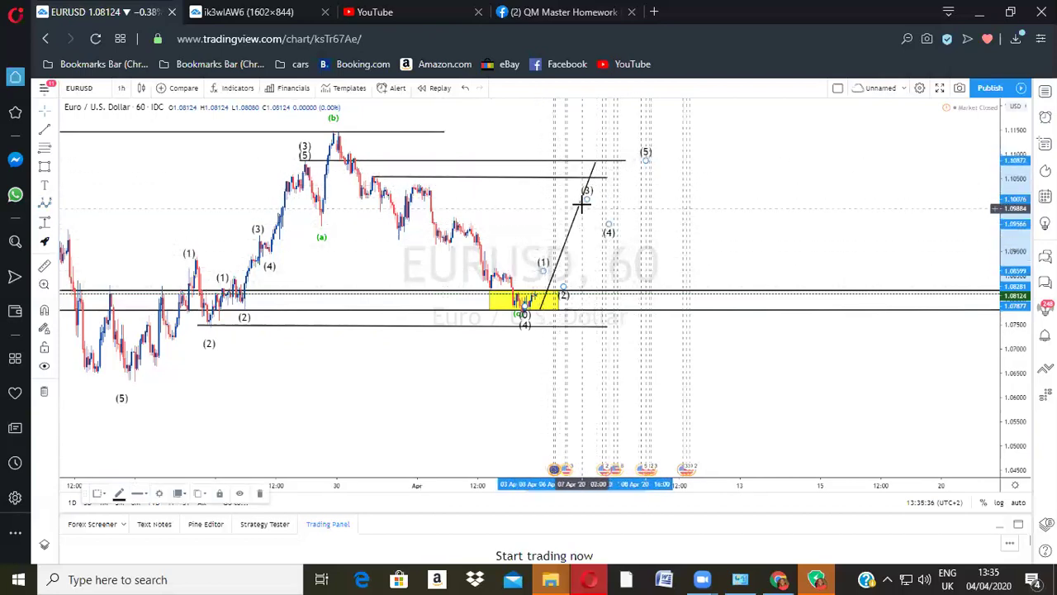
drag(587, 199, 611, 244)
mouse_move(647, 162)
mouse_down()
mouse_move(628, 160)
mouse_move(658, 198)
mouse_up()
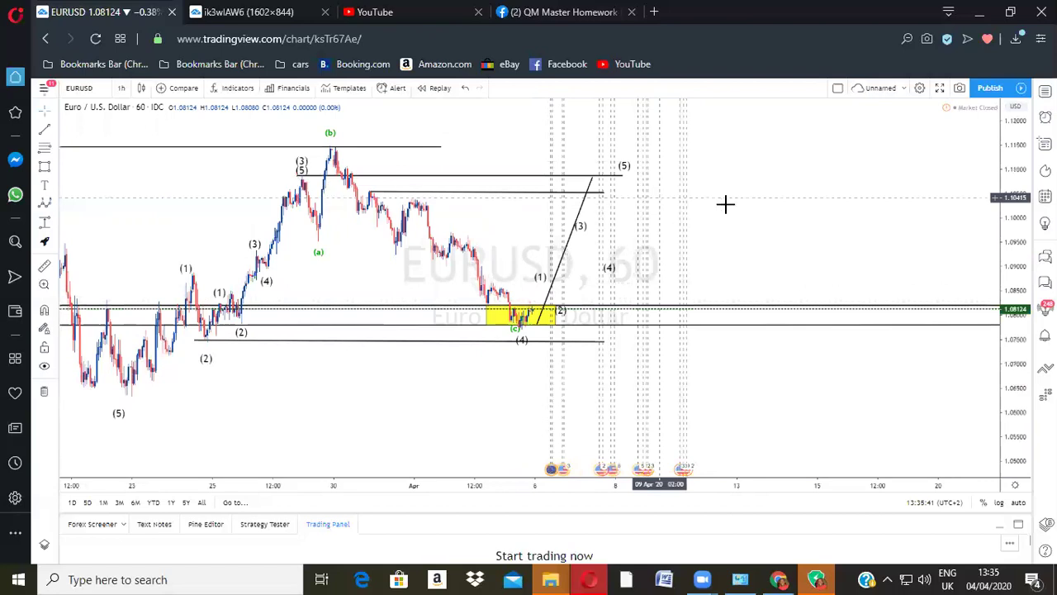
Step: Draw a dashed projection arrow from the wave (4) low at about 1.0768 up to the higher wave (5) label at about 1.1421
drag(617, 351, 614, 352)
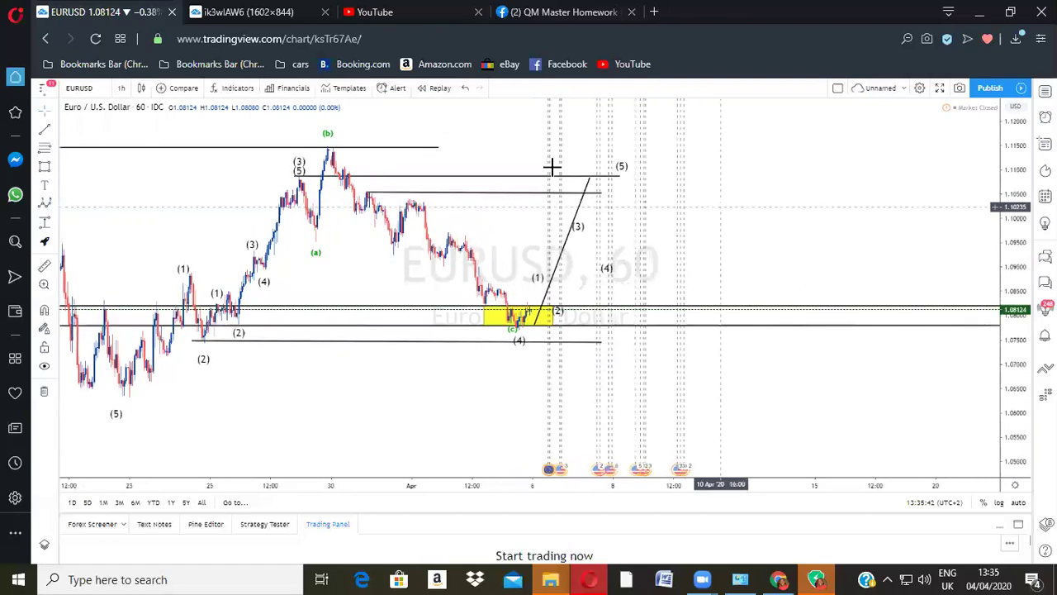
drag(599, 153, 620, 224)
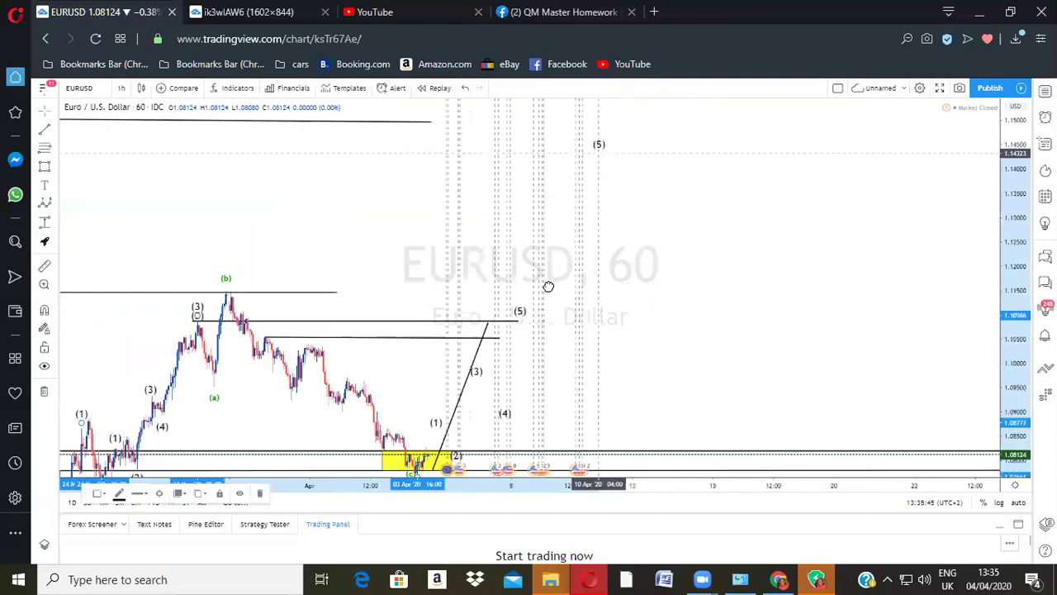
drag(547, 285, 527, 252)
drag(528, 379, 520, 370)
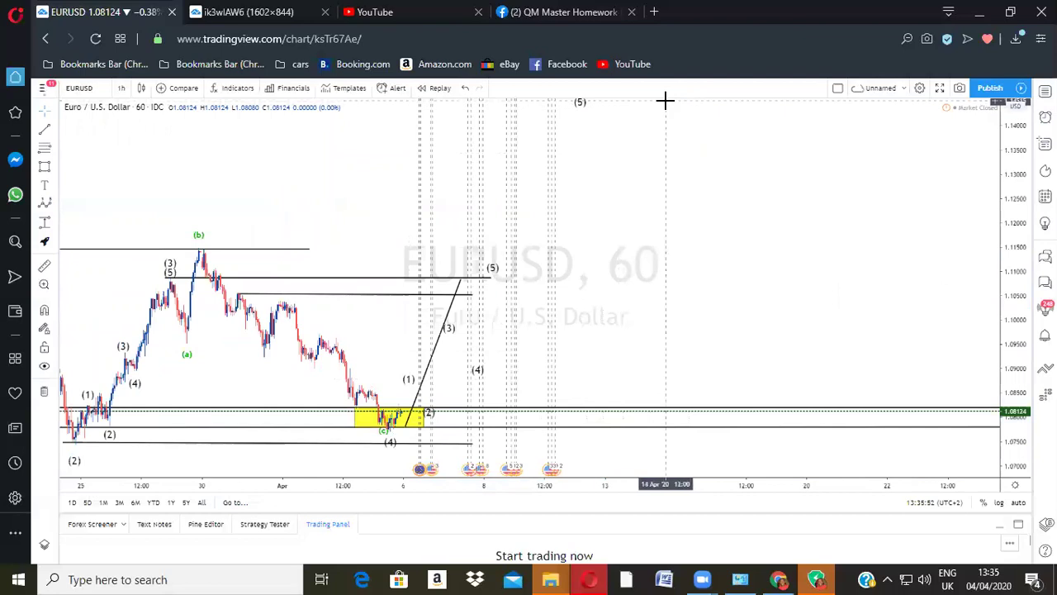
scroll(768, 330, down, 2)
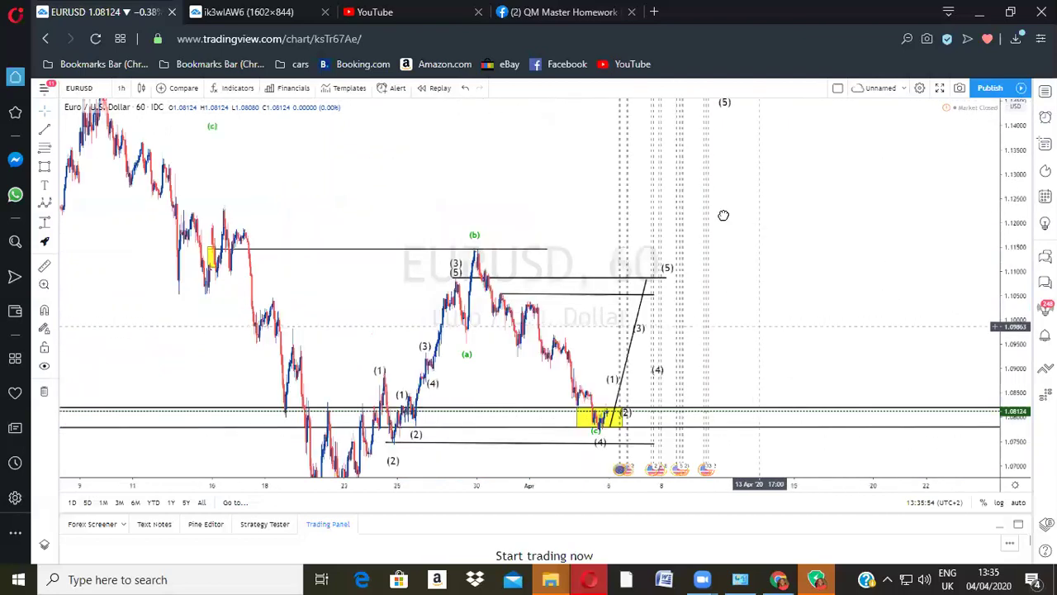
drag(722, 280, 746, 274)
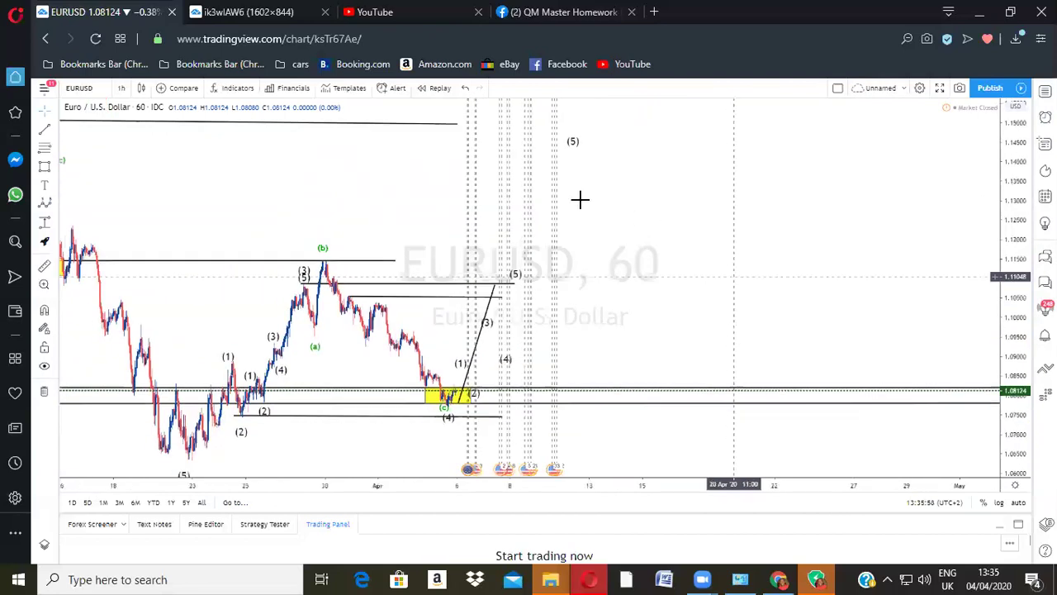
scroll(583, 200, left, 1)
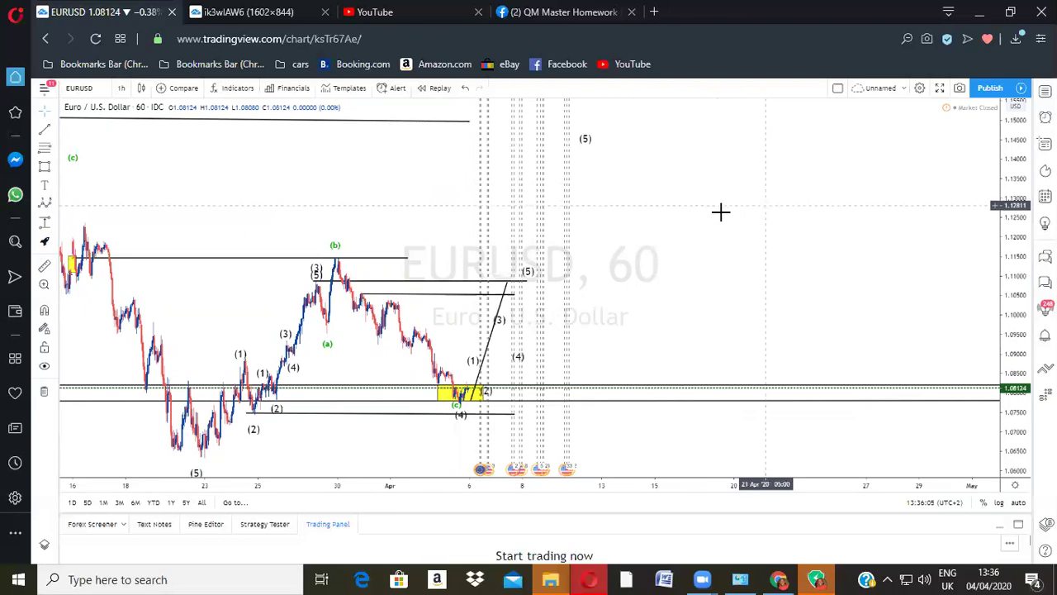
scroll(978, 213, down, 1)
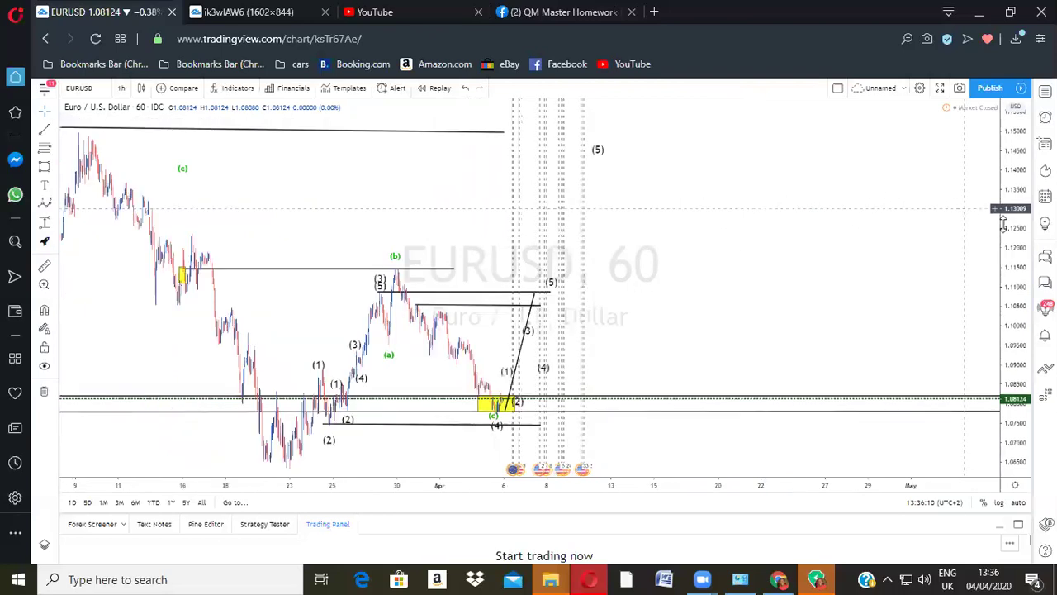
click(55, 132)
click(92, 273)
click(504, 400)
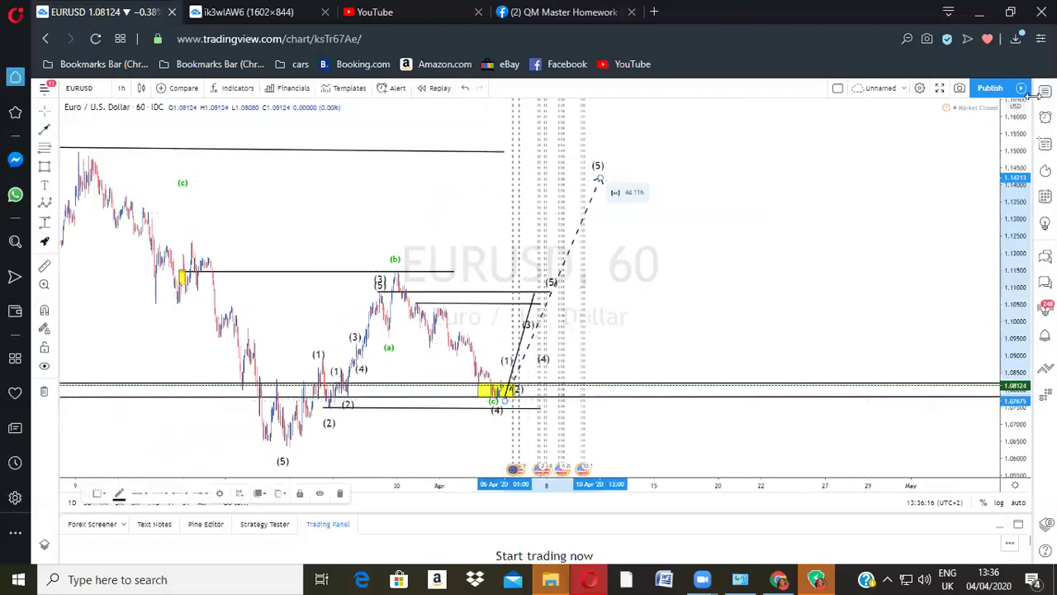
Step: Load GBPUSD from the watchlist into the chart and hide the watchlist again
key(alt+w)
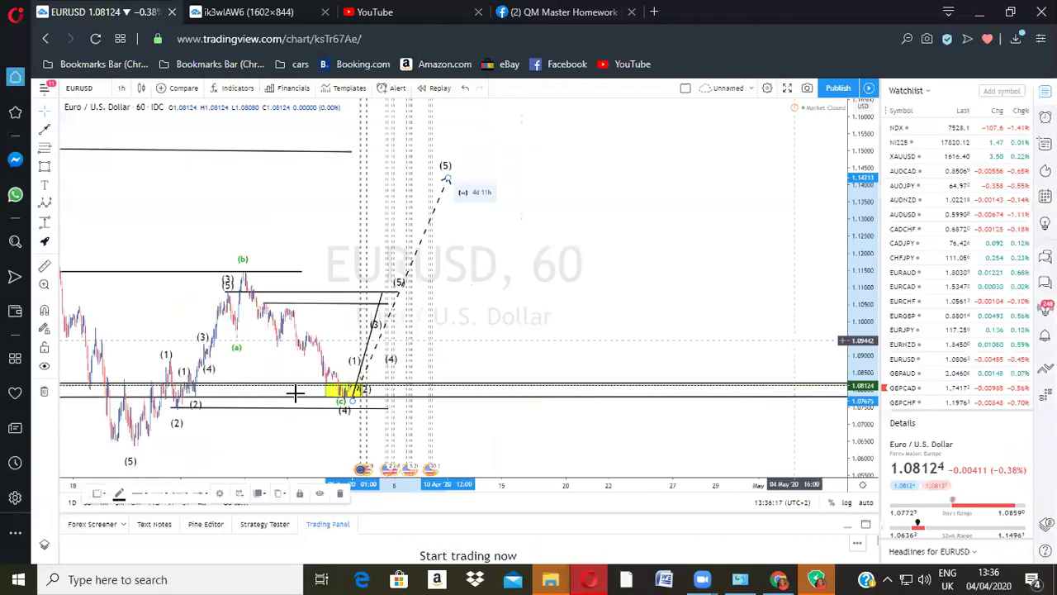
scroll(295, 394, down, 1)
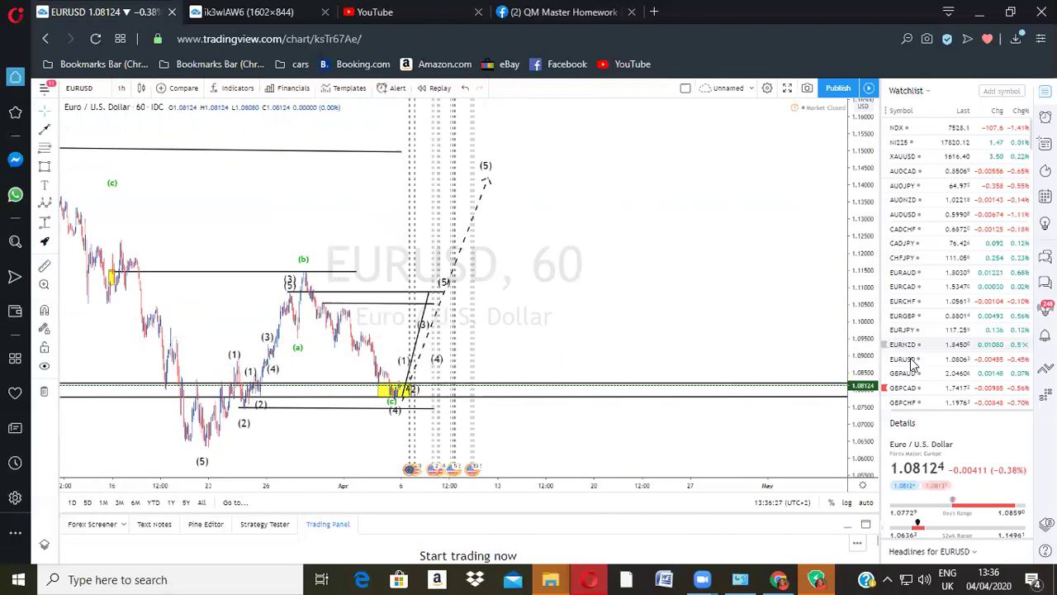
scroll(912, 365, down, 3)
scroll(912, 365, down, 5)
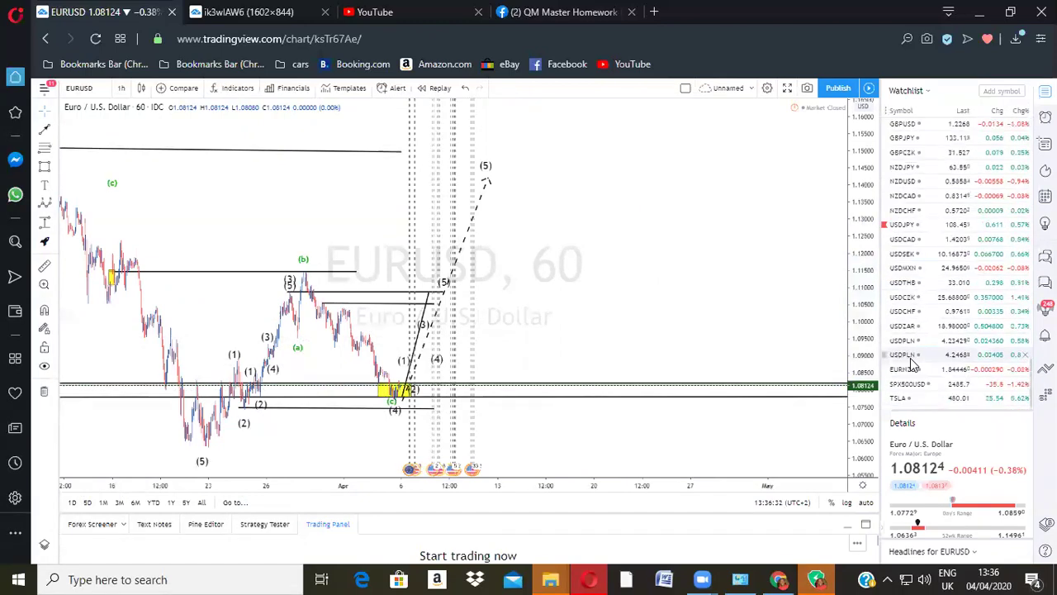
scroll(913, 349, up, 3)
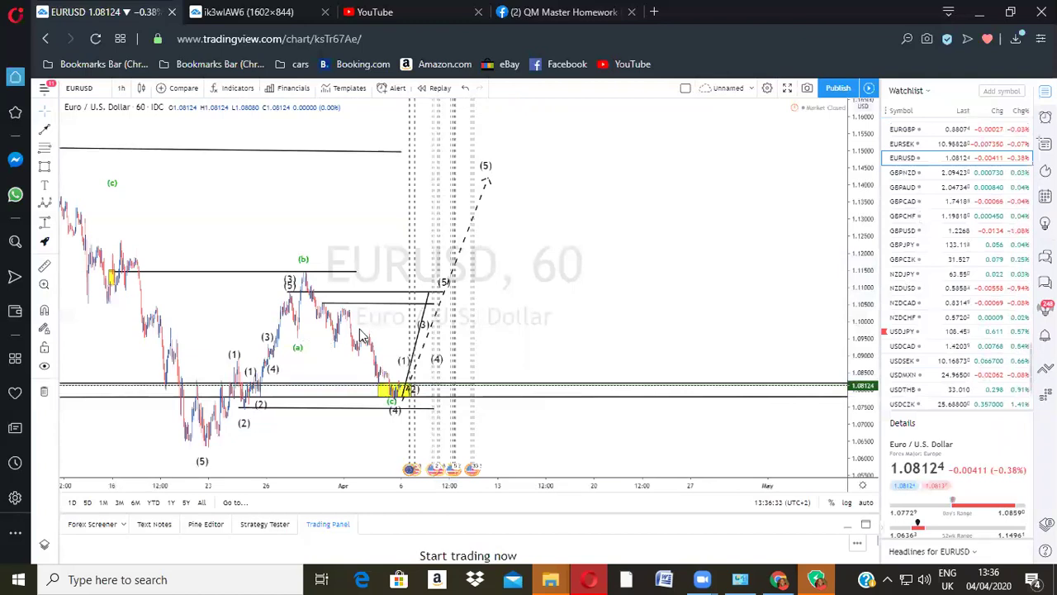
key(Down)
key(Down)
key(Down)
key(Down)
key(Down)
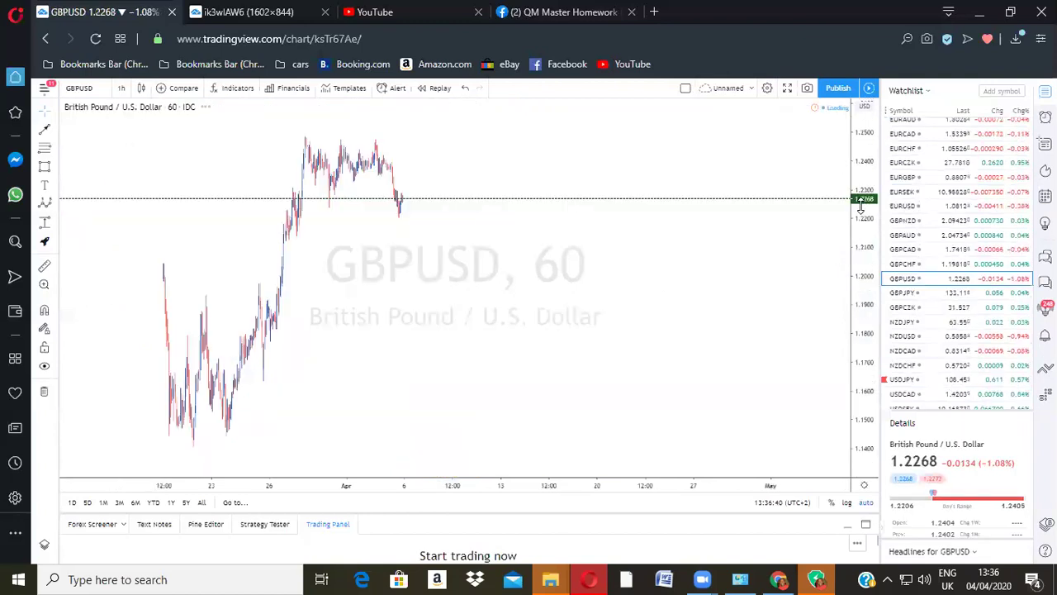
click(1044, 91)
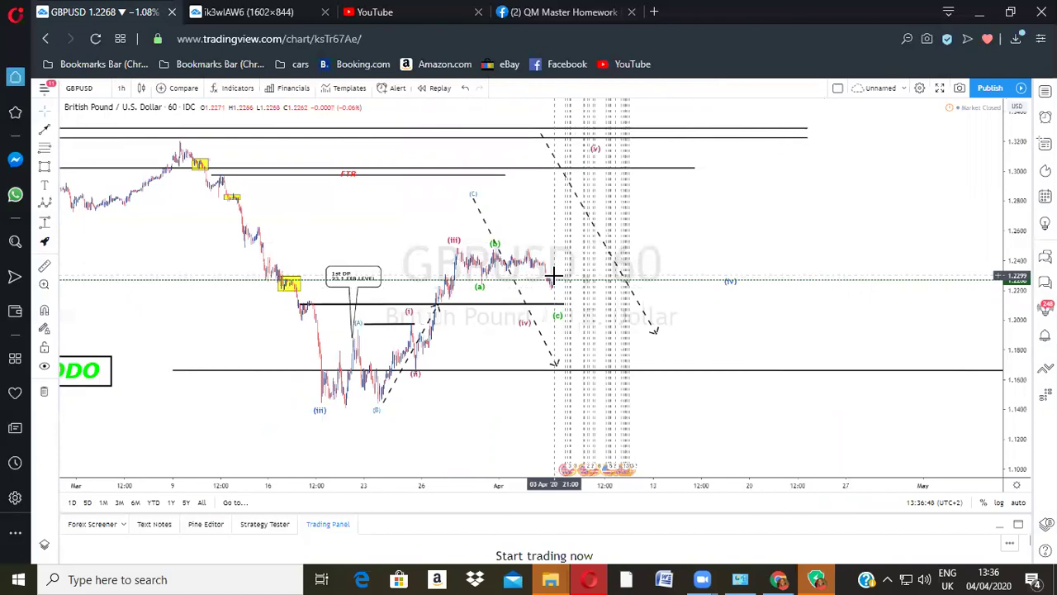
Step: Switch the GBPUSD chart to the 4-hour interval
drag(553, 277, 626, 299)
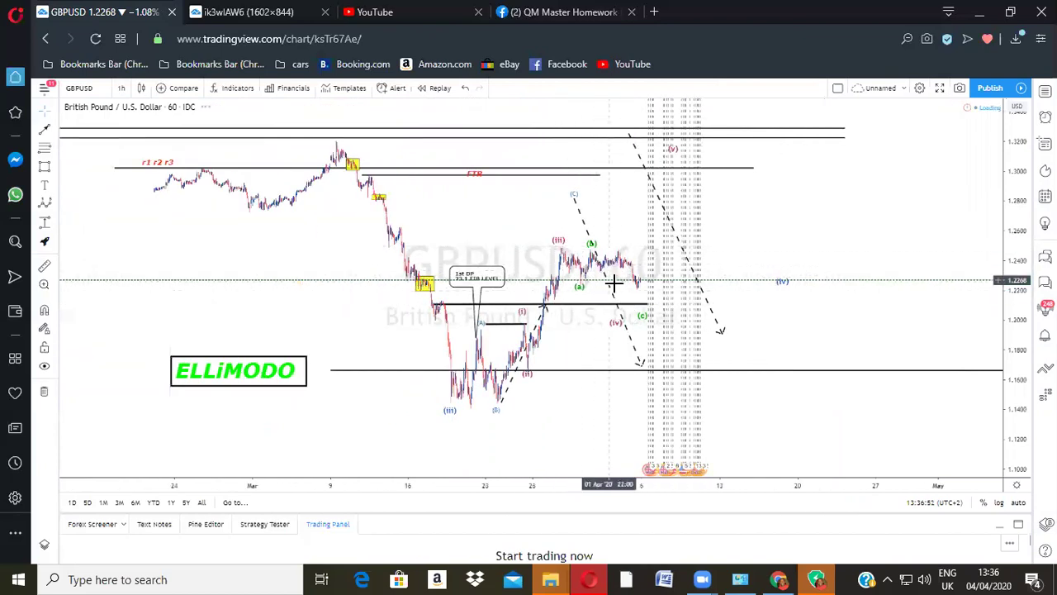
scroll(613, 283, up, 1)
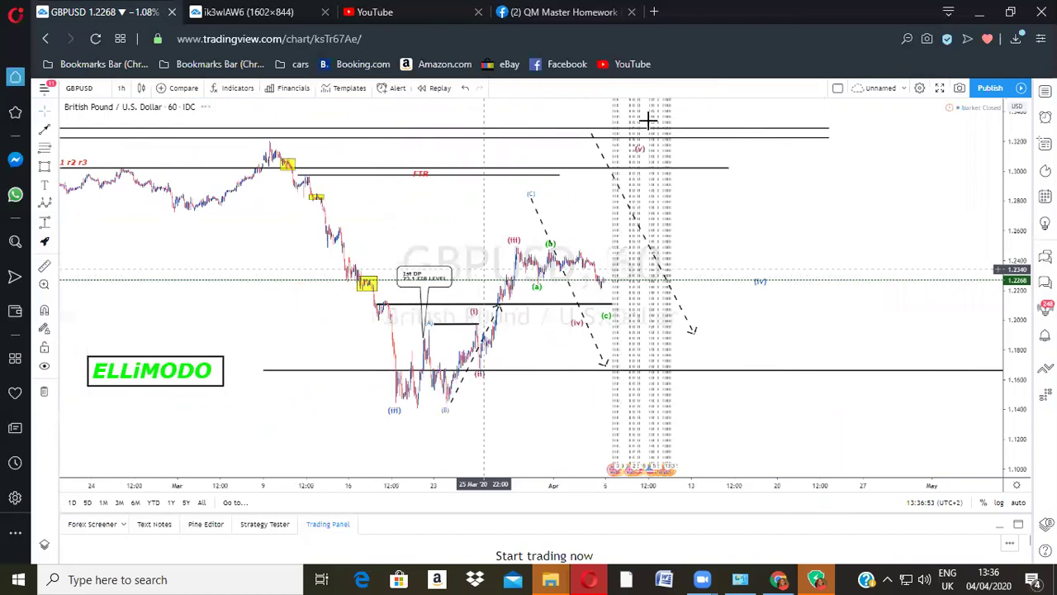
scroll(381, 293, down, 2)
scroll(160, 125, down, 3)
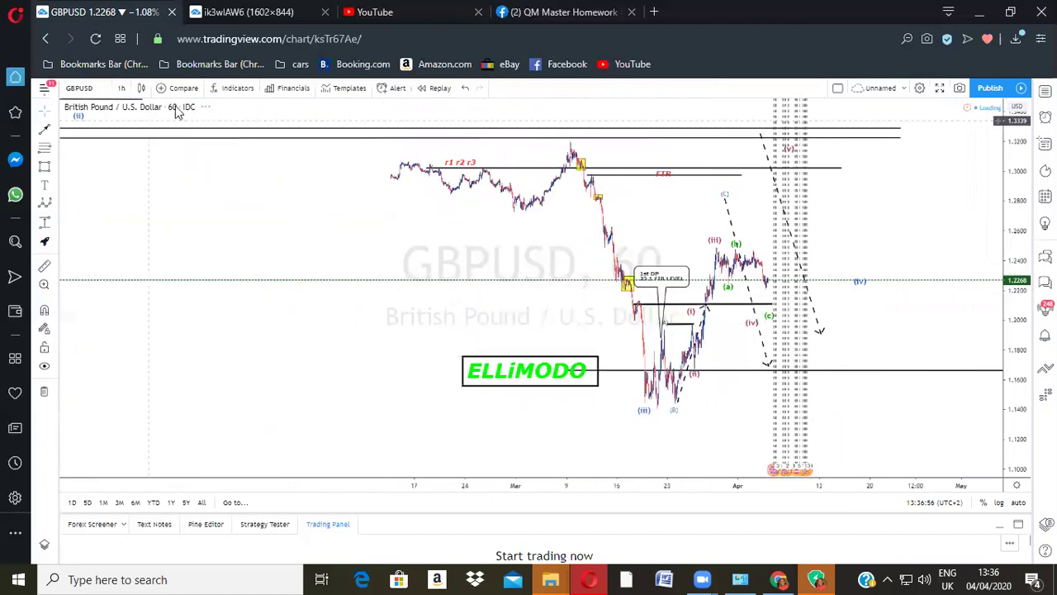
click(121, 87)
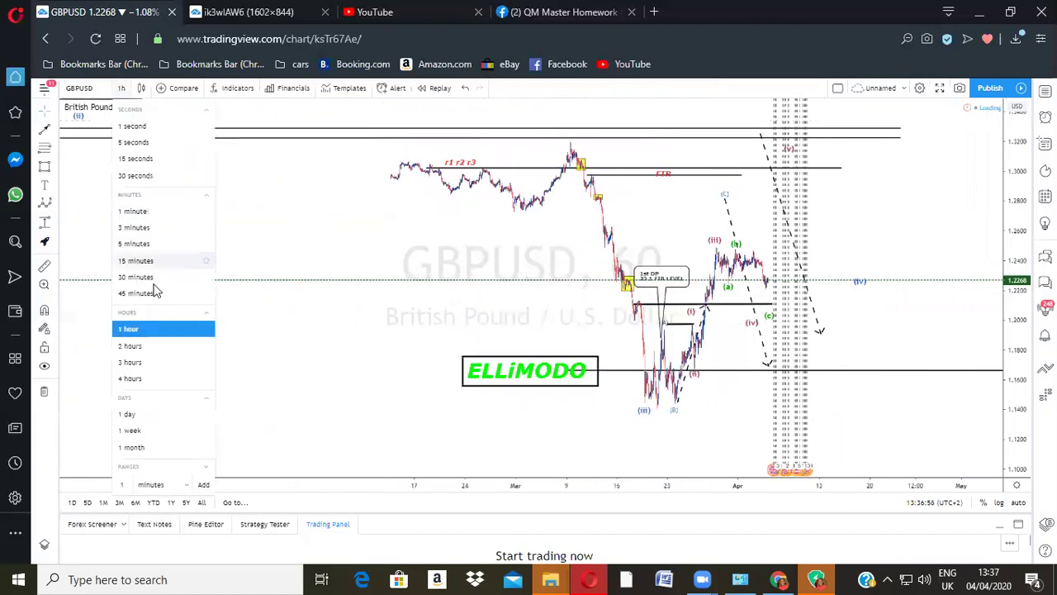
click(153, 377)
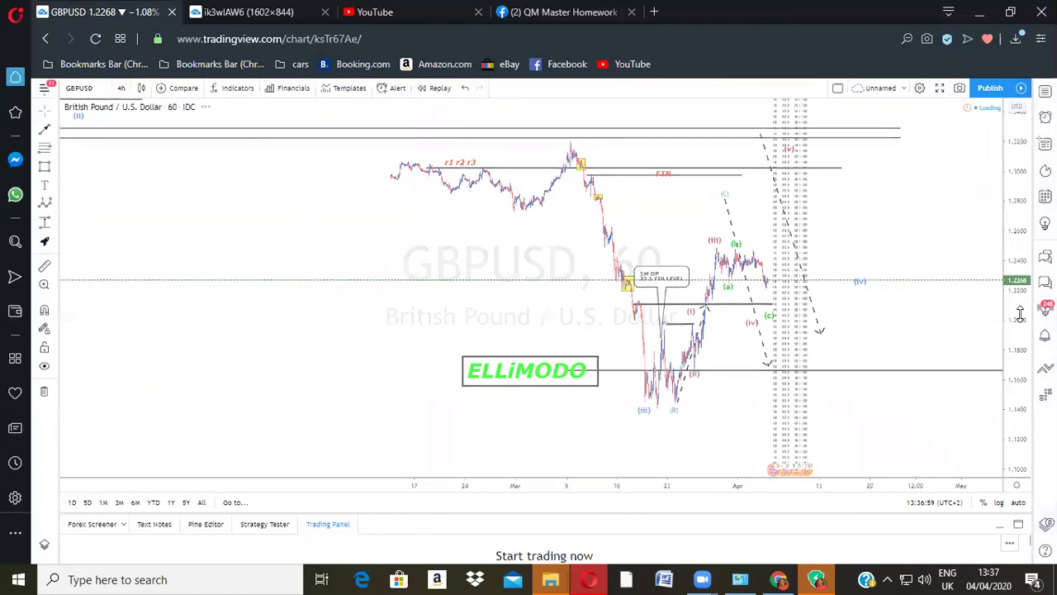
scroll(868, 201, up, 3)
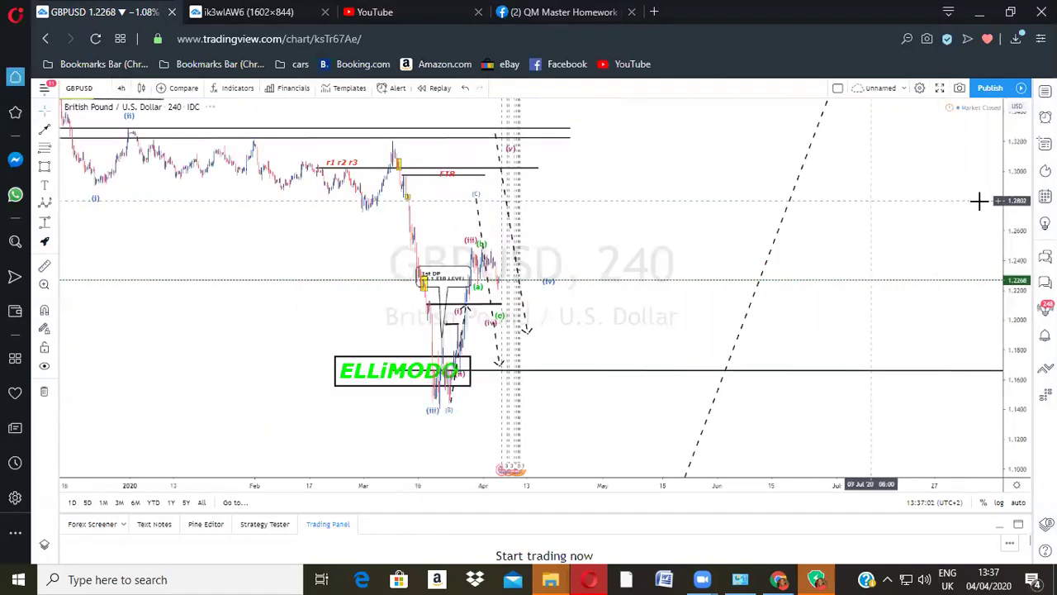
Step: Examine the GBPUSD 4-hour wave count, the resistance lines and the (a)-(b)-(c) correction after wave (iii)
scroll(624, 234, down, 2)
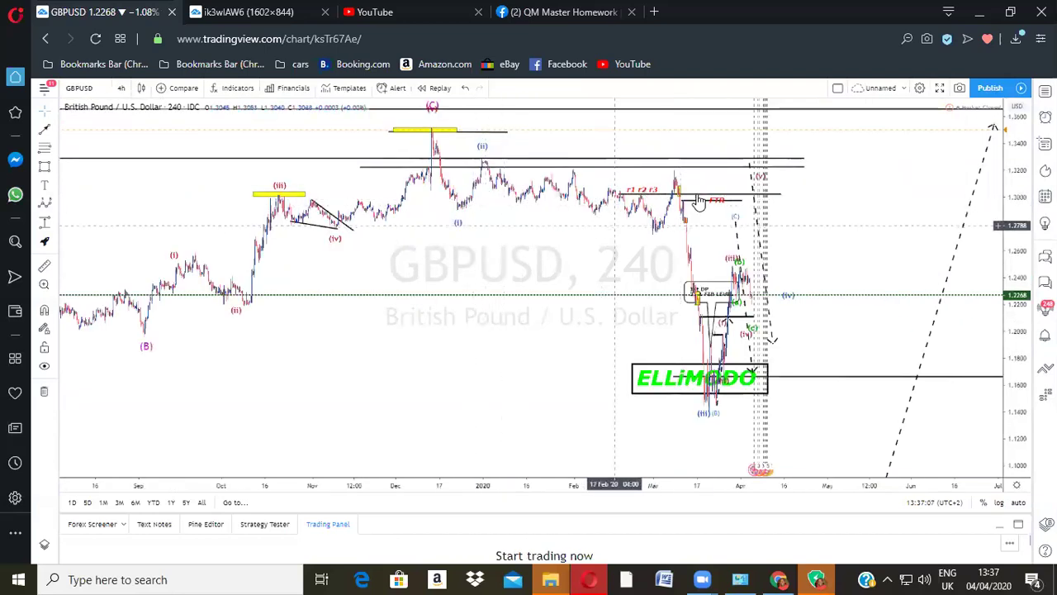
scroll(708, 208, up, 1)
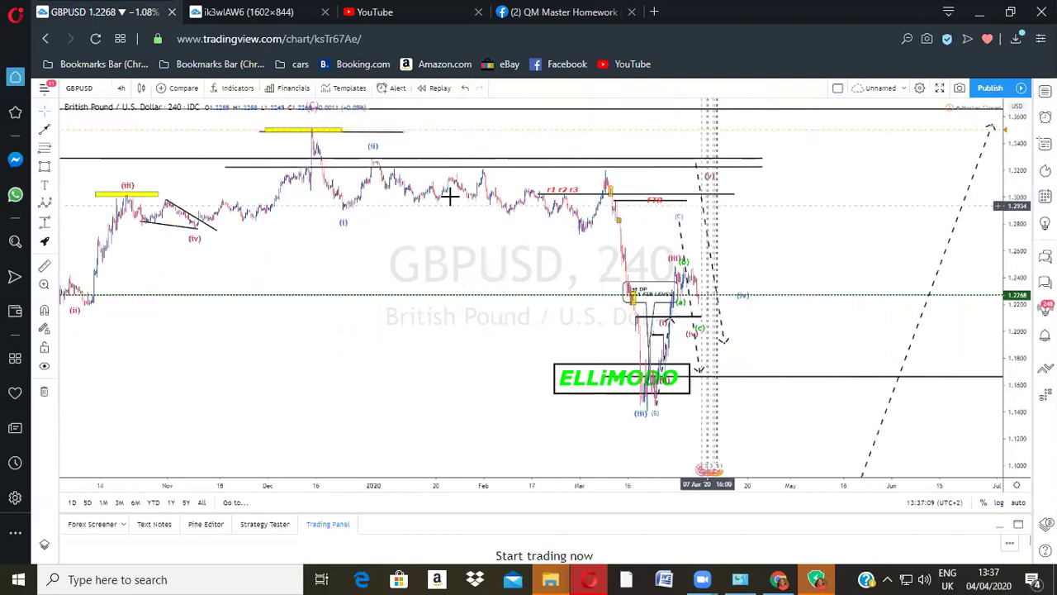
scroll(450, 197, up, 2)
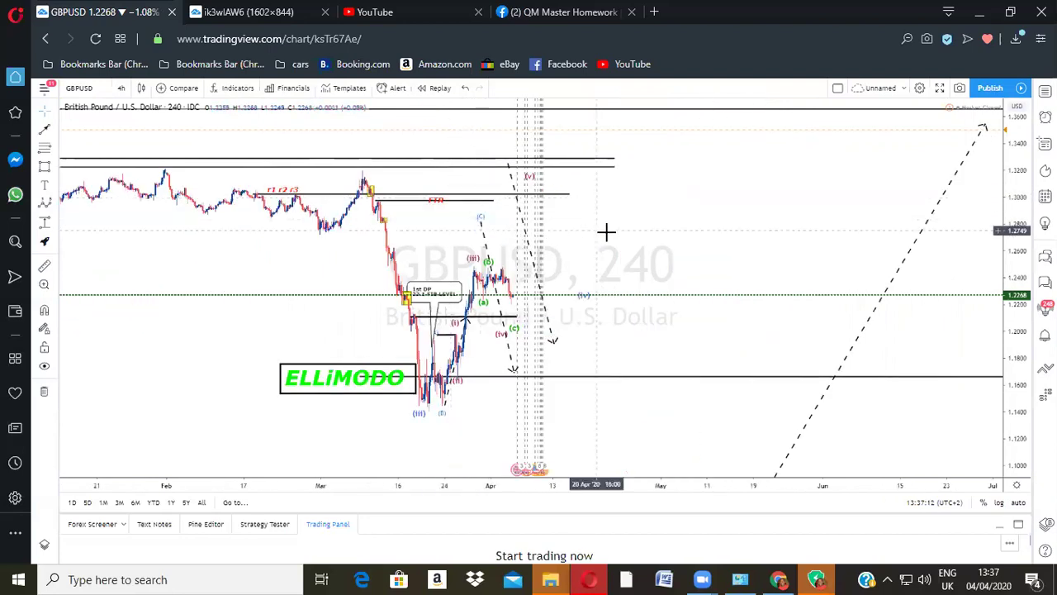
scroll(578, 237, up, 1)
drag(637, 241, 818, 251)
scroll(501, 206, up, 1)
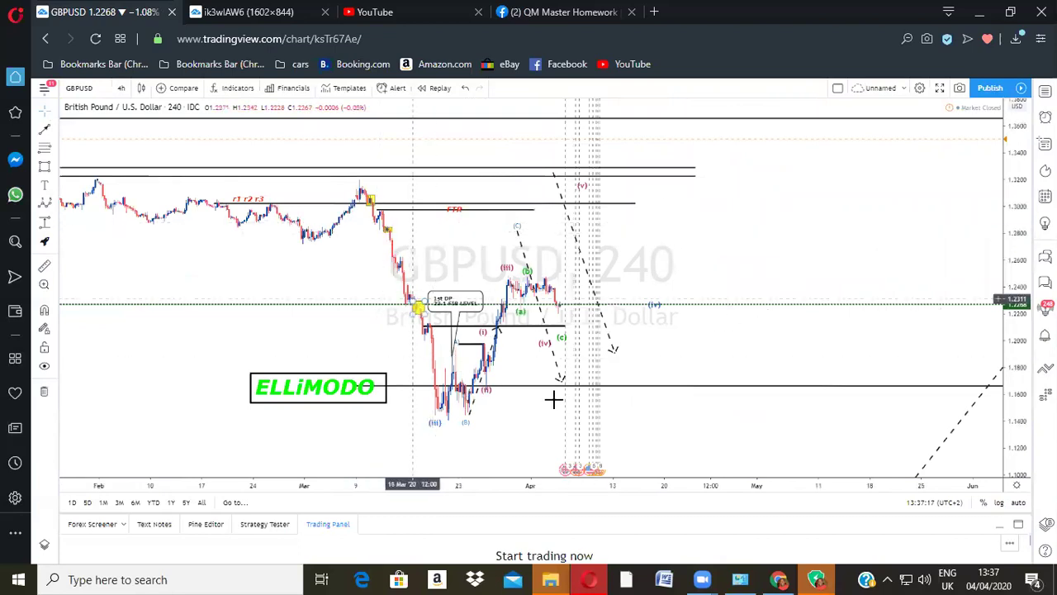
scroll(553, 394, up, 2)
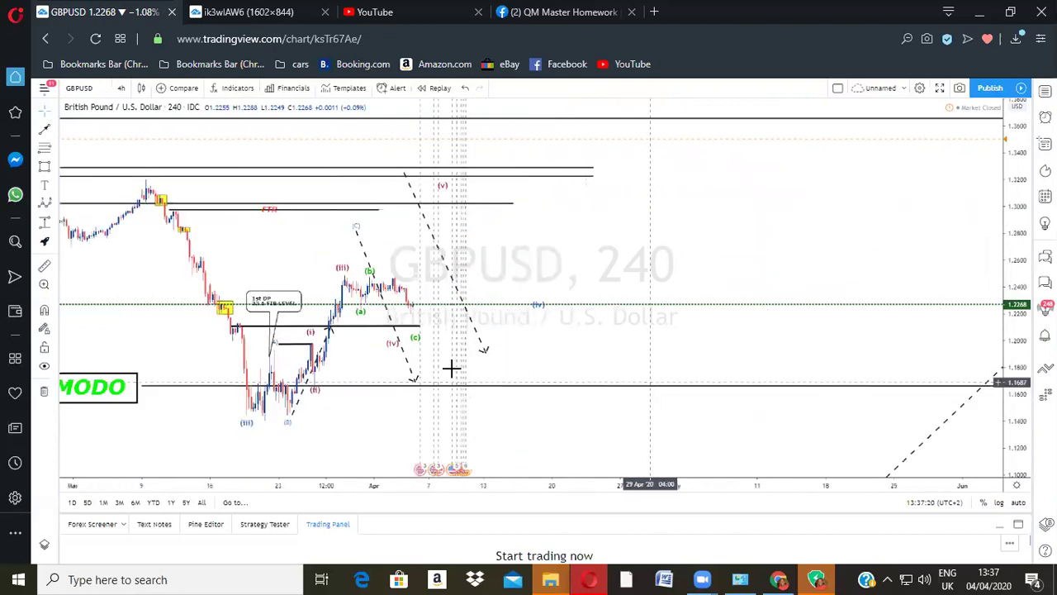
drag(799, 354, 872, 291)
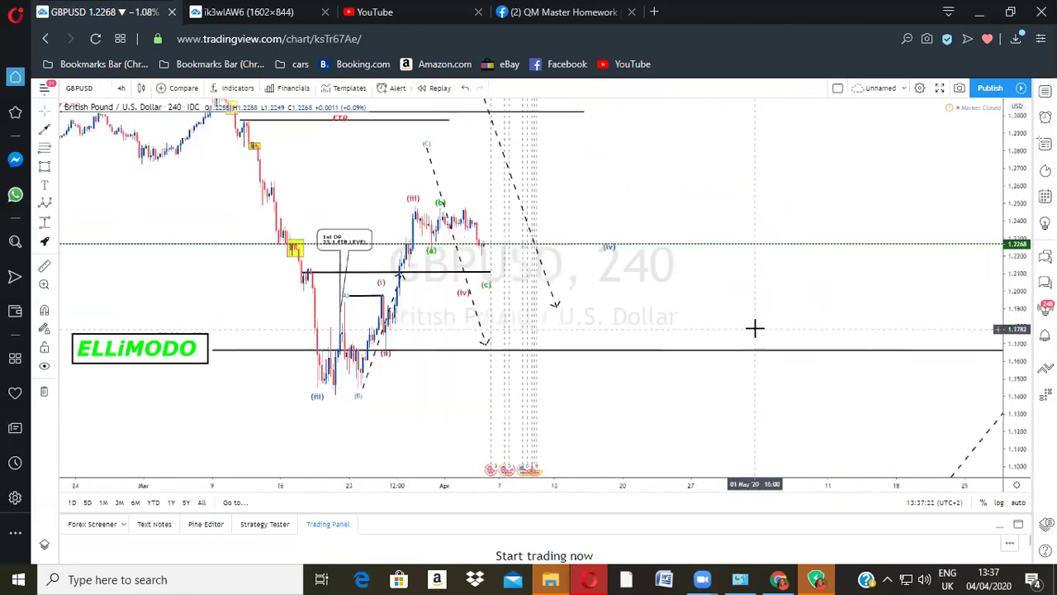
scroll(779, 313, up, 2)
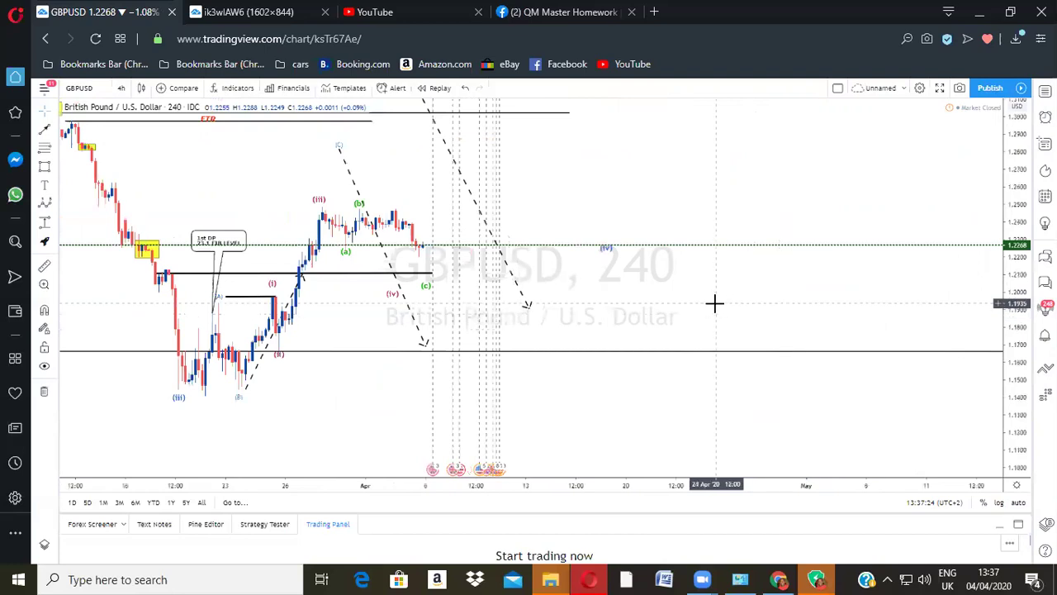
scroll(448, 252, down, 1)
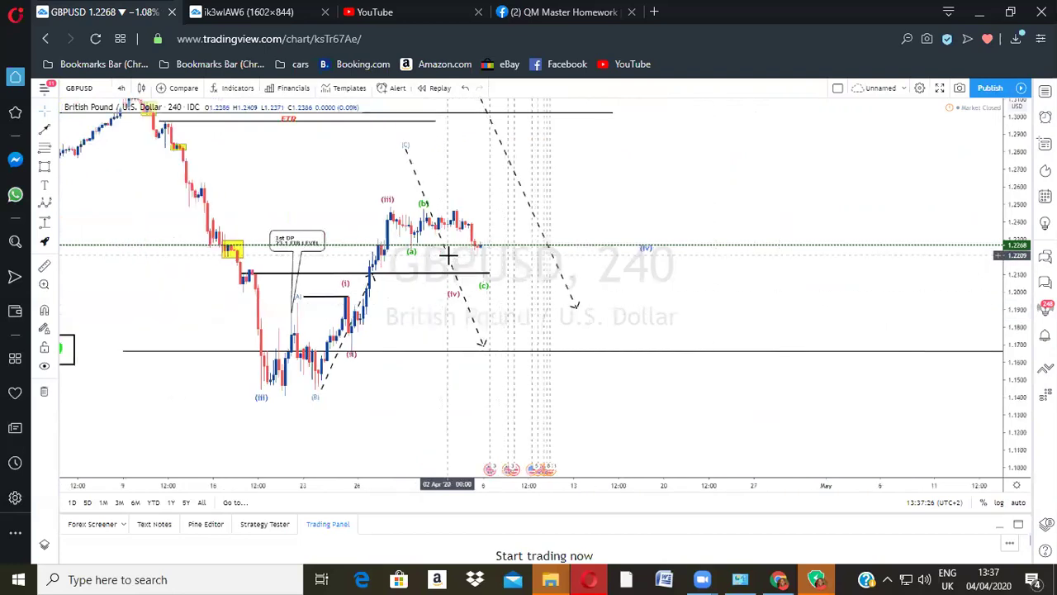
Step: Mark two yellow zones: about 1.2244 to 1.2291 from wave (a) to current price, and about 1.216 to 1.229 at the base below wave (iii)
click(44, 166)
drag(411, 241, 481, 249)
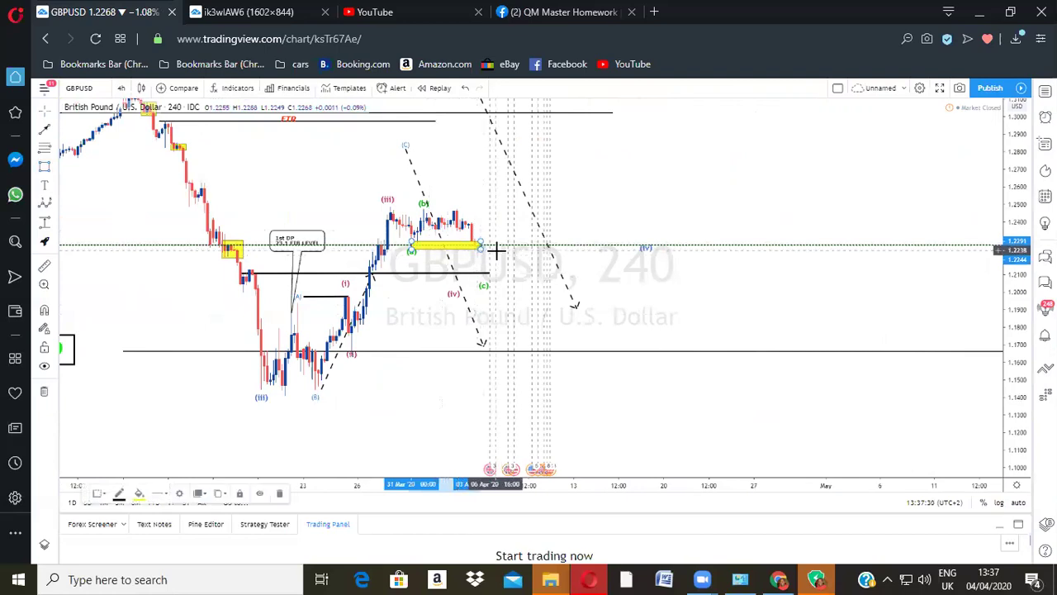
click(485, 285)
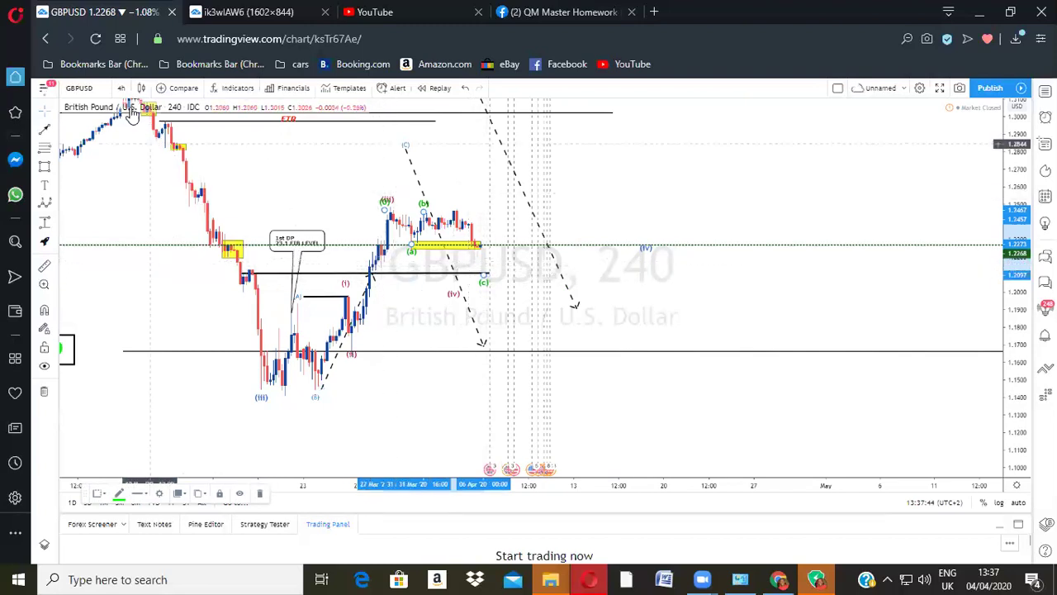
click(390, 264)
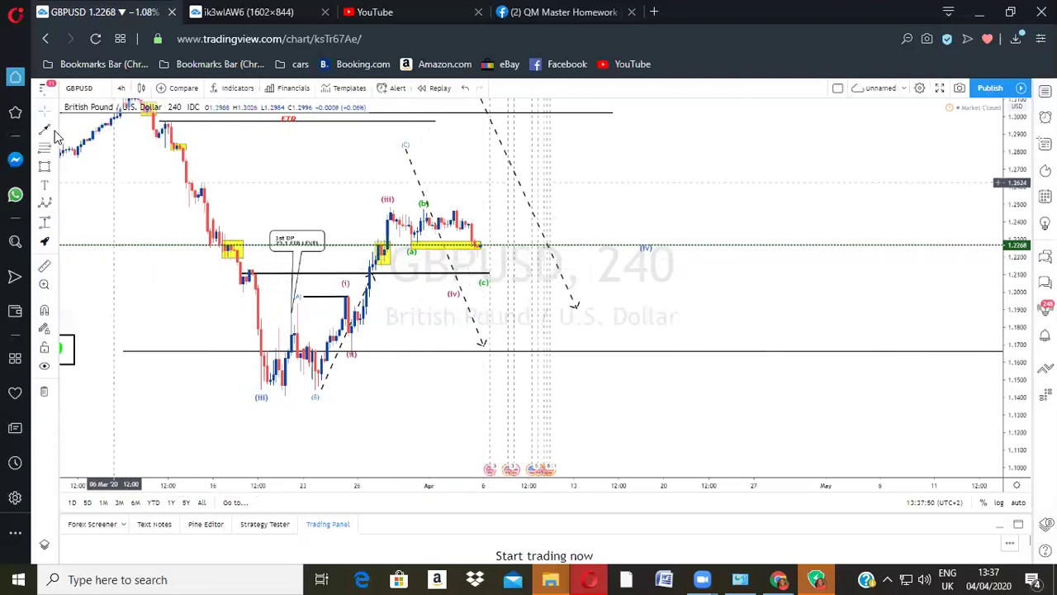
Step: Switch the GBPUSD chart to the 1-hour interval, with the yellow zones and wave (iii) in view
click(121, 87)
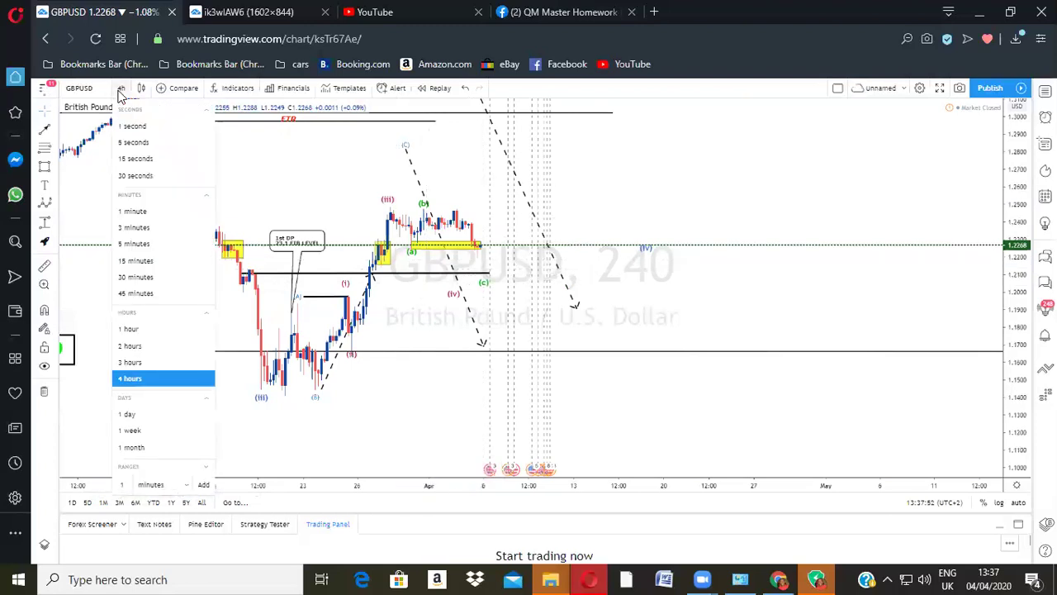
click(144, 329)
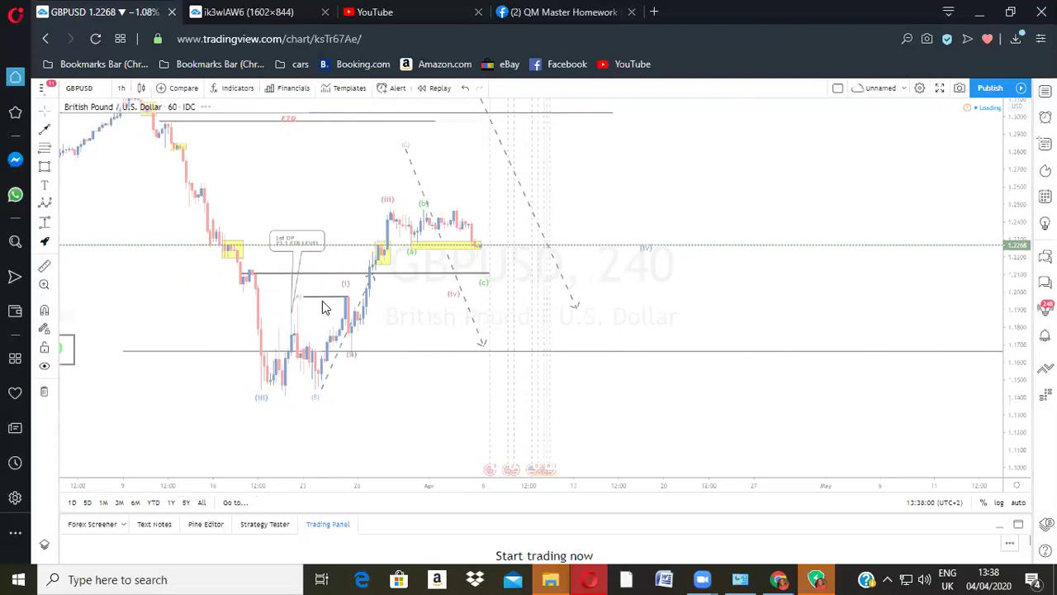
drag(383, 299, 551, 318)
scroll(1009, 353, down, 2)
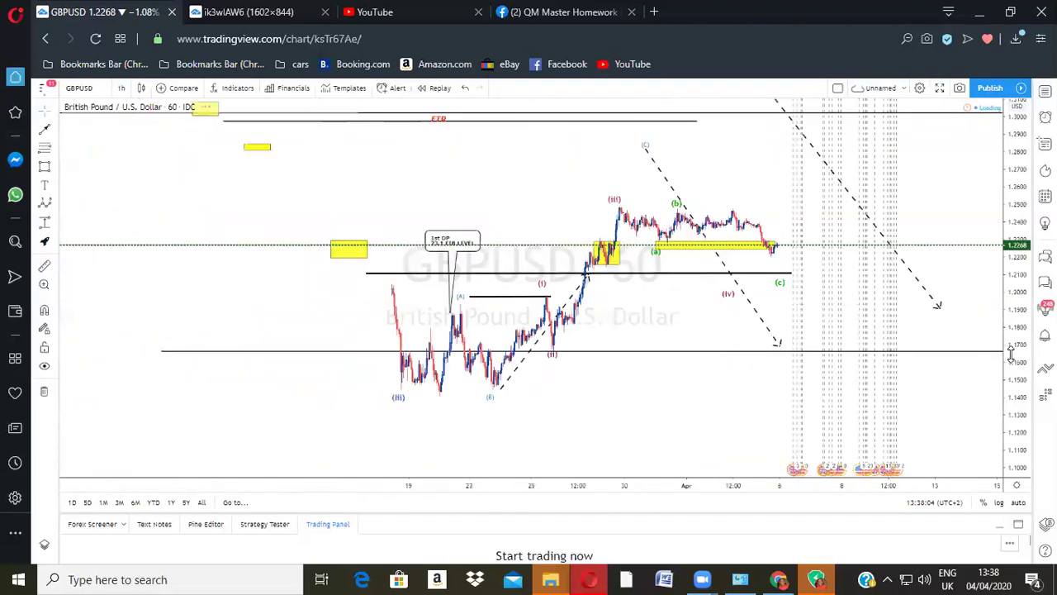
drag(990, 284, 990, 269)
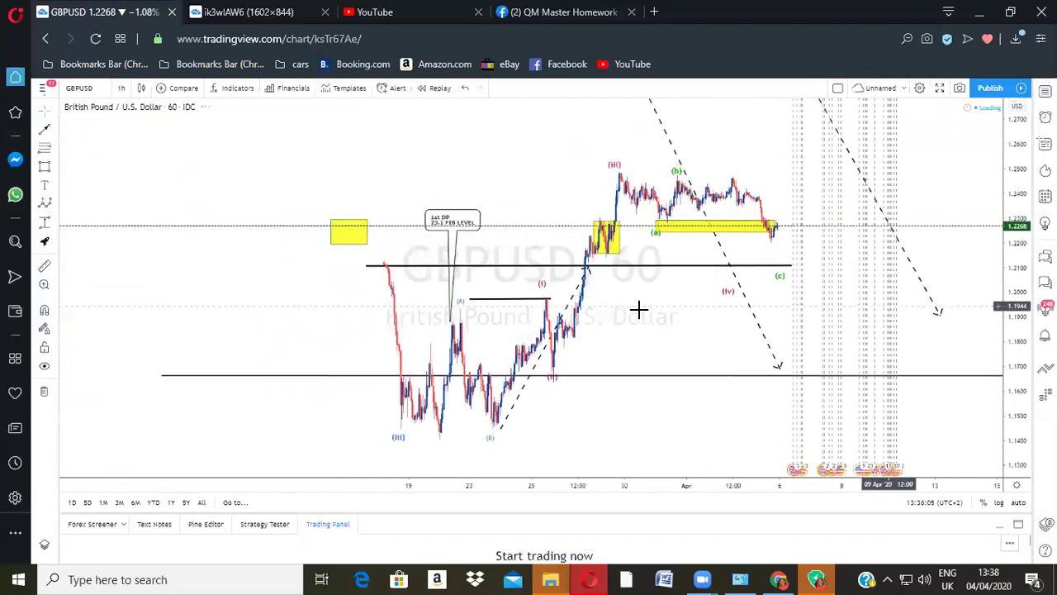
Step: Measure the projected drop with a price range from about 1.2262 at current price down to about 1.2126, just above the wave (c) line
scroll(638, 309, up, 1)
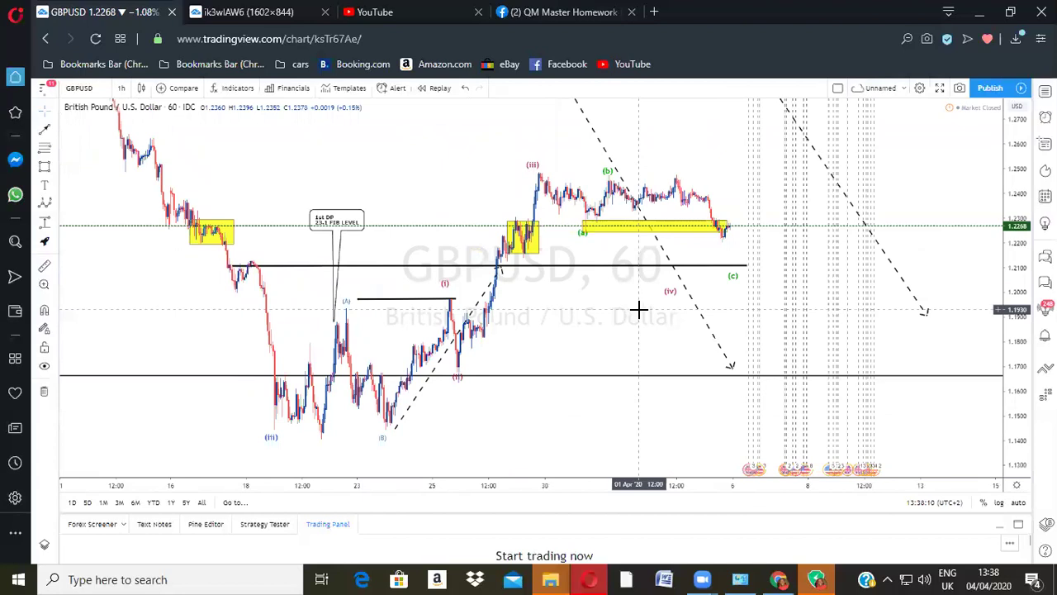
scroll(638, 310, up, 2)
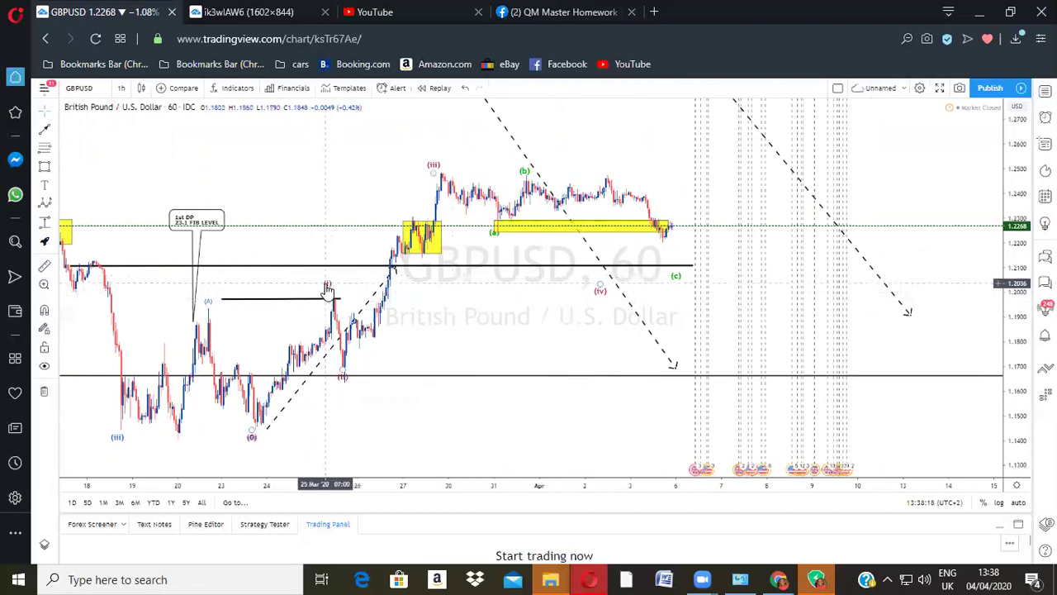
scroll(413, 323, up, 1)
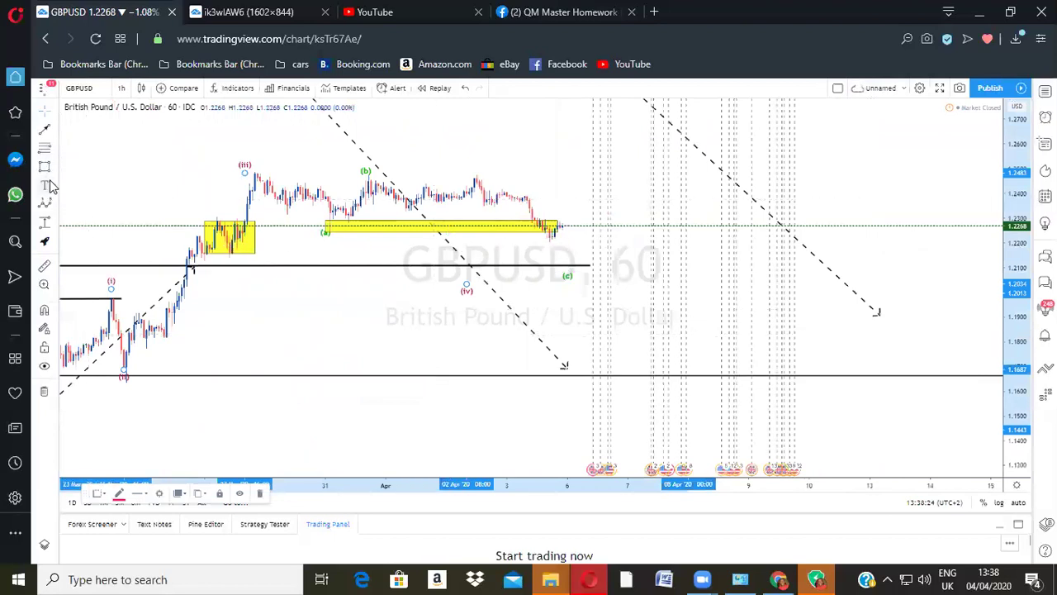
click(46, 221)
click(562, 227)
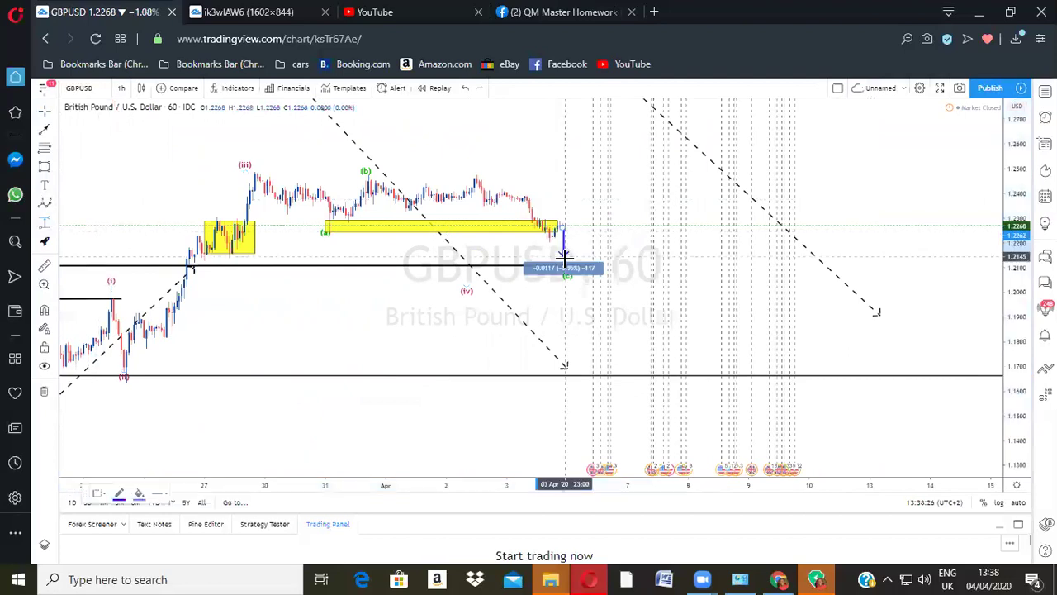
click(563, 259)
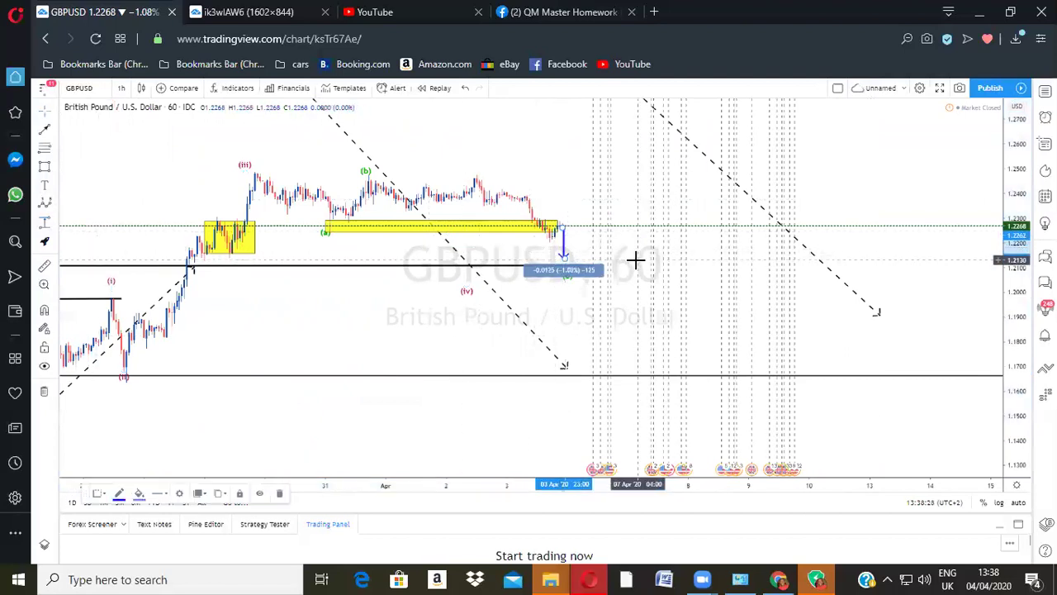
drag(564, 258, 565, 261)
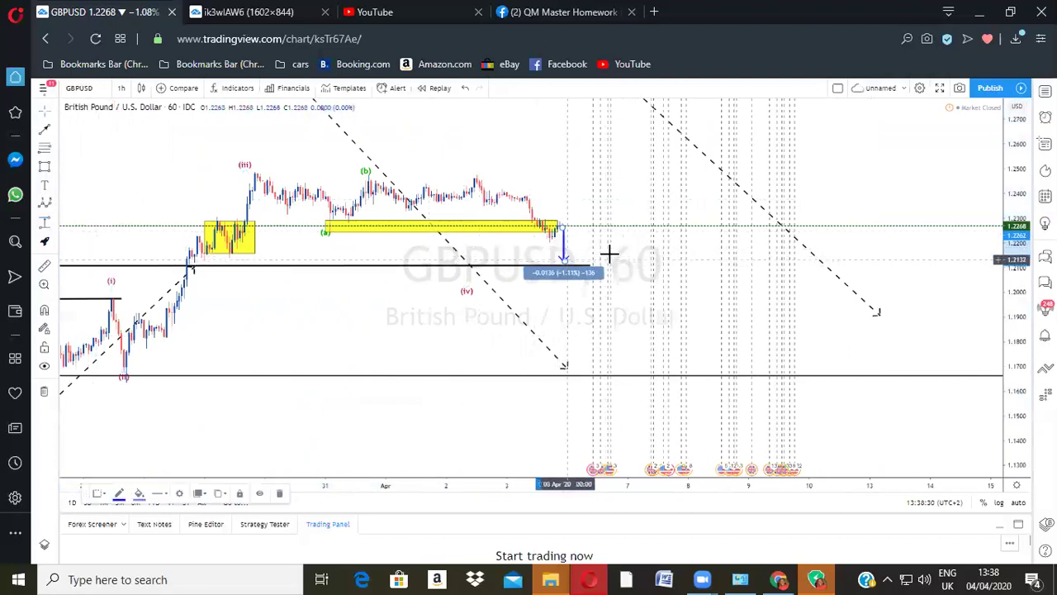
Step: Examine the GBPUSD 1-hour decline and recovery, including the earlier yellow zones, the FTR line and the projected waves (iv) and (v)
scroll(381, 211, down, 1)
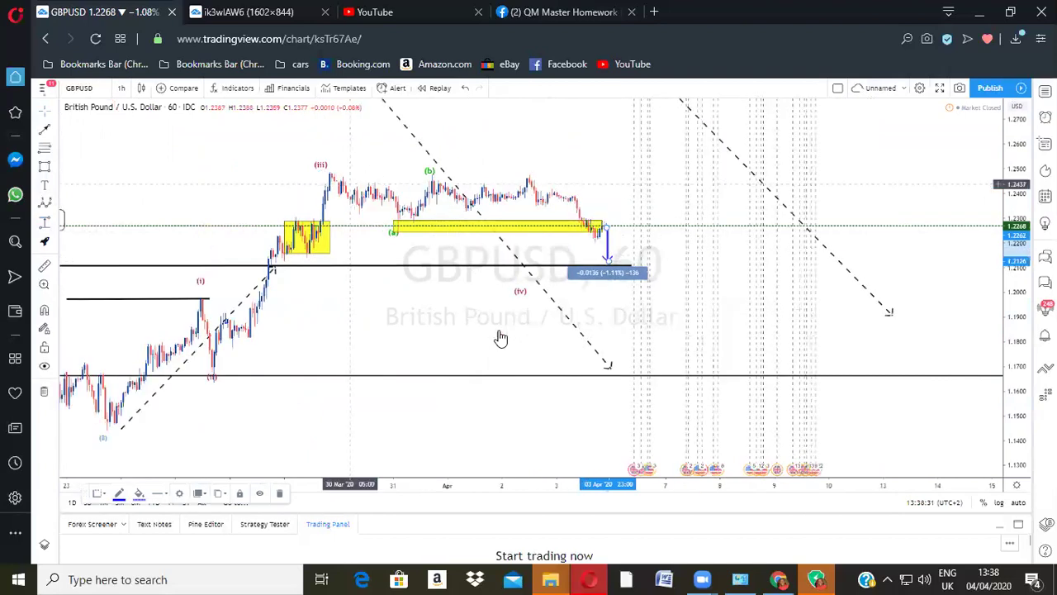
scroll(570, 337, down, 1)
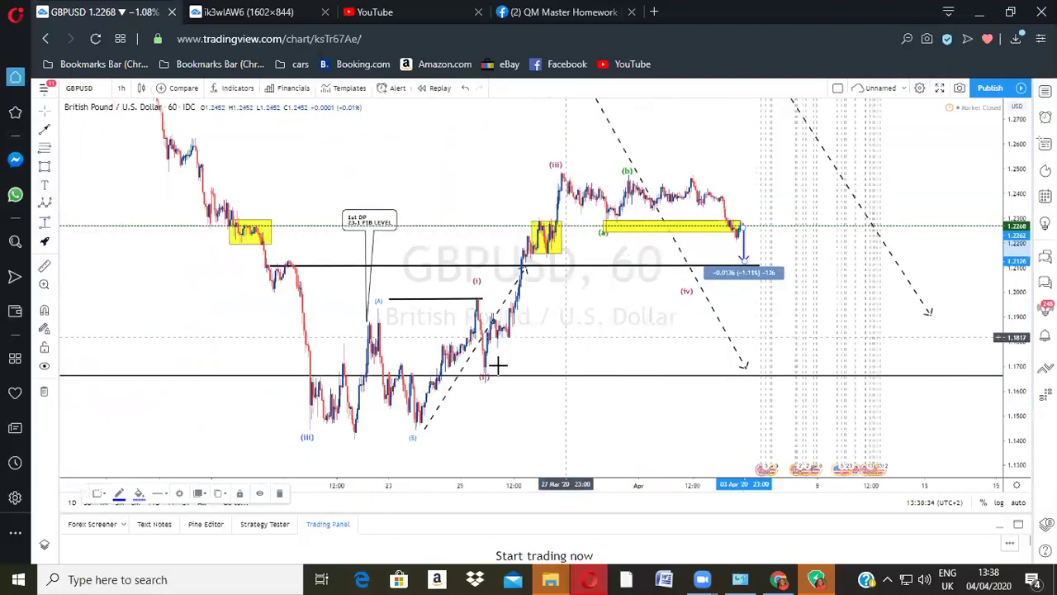
drag(578, 344, 531, 367)
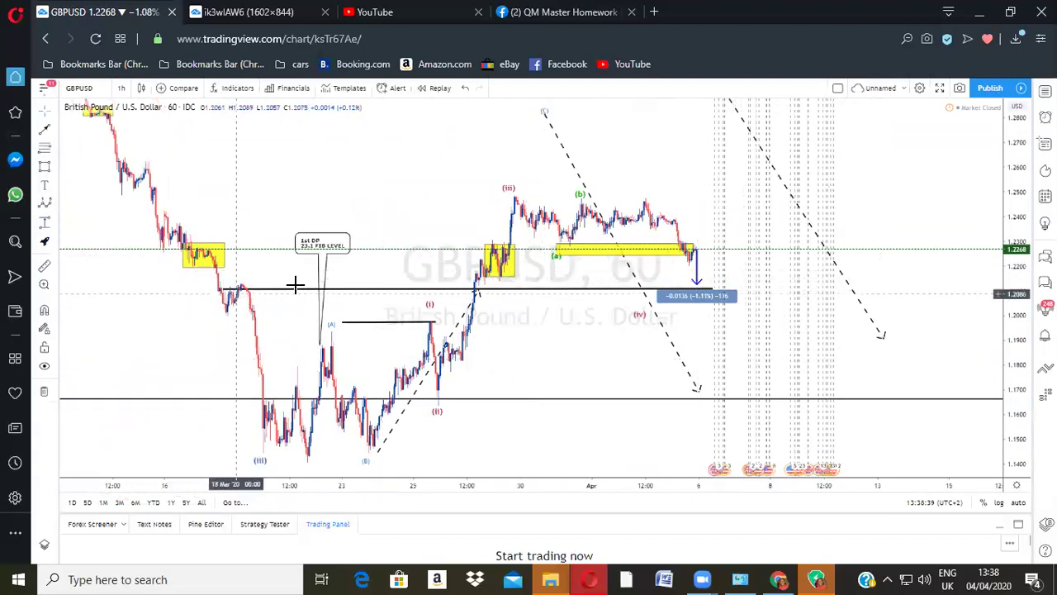
scroll(704, 273, down, 2)
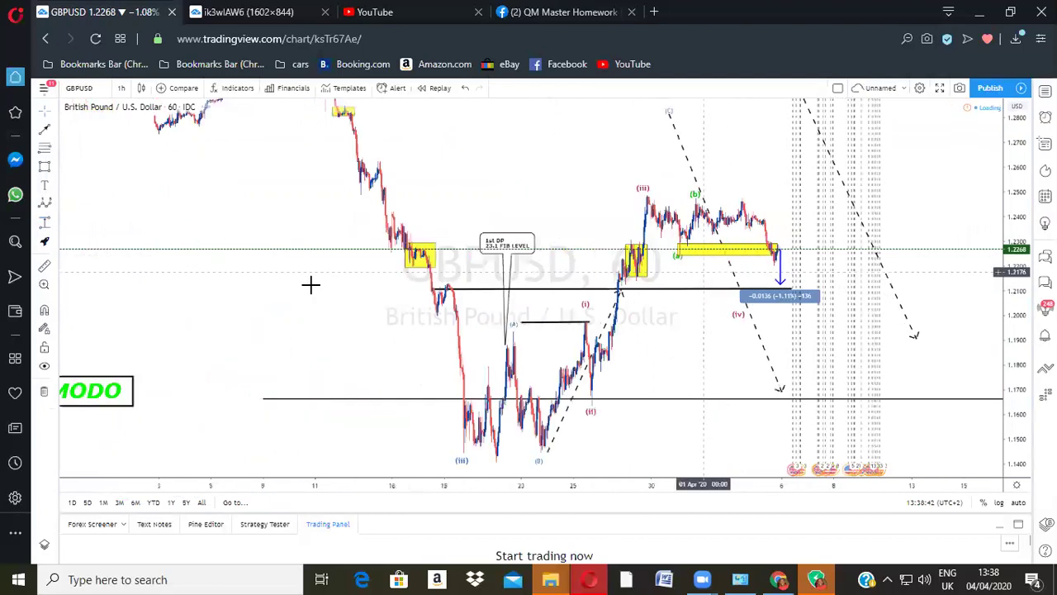
scroll(474, 293, down, 2)
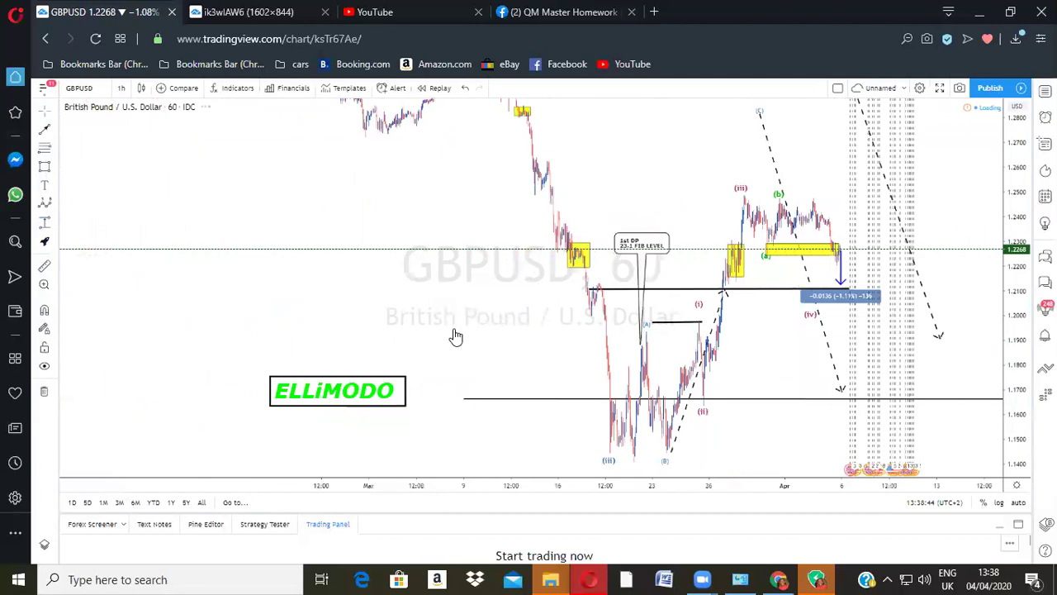
scroll(455, 333, up, 3)
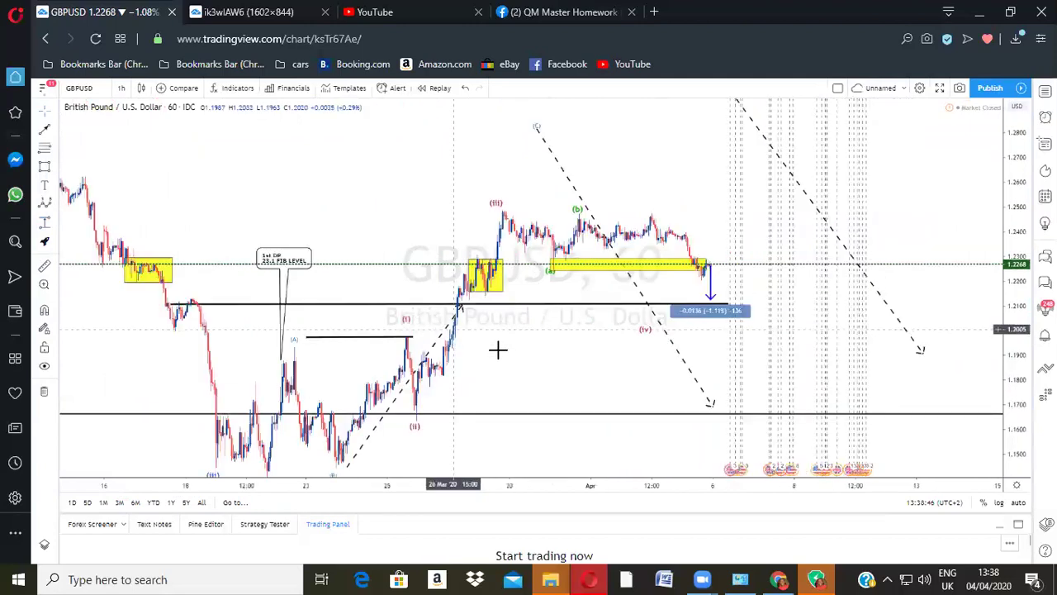
scroll(498, 349, up, 2)
drag(711, 274, 728, 327)
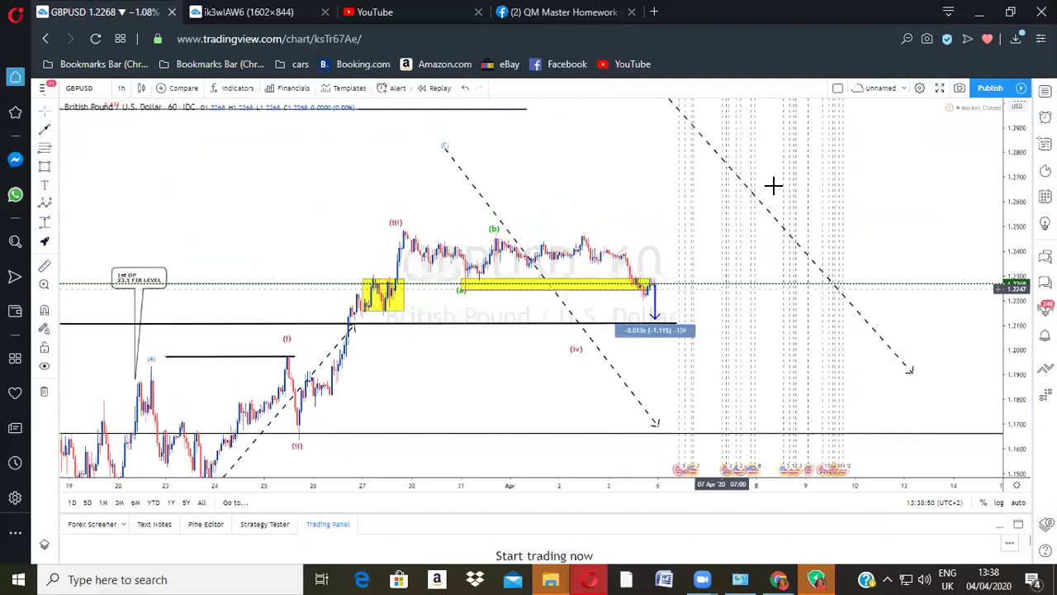
drag(379, 165, 635, 251)
scroll(583, 255, down, 6)
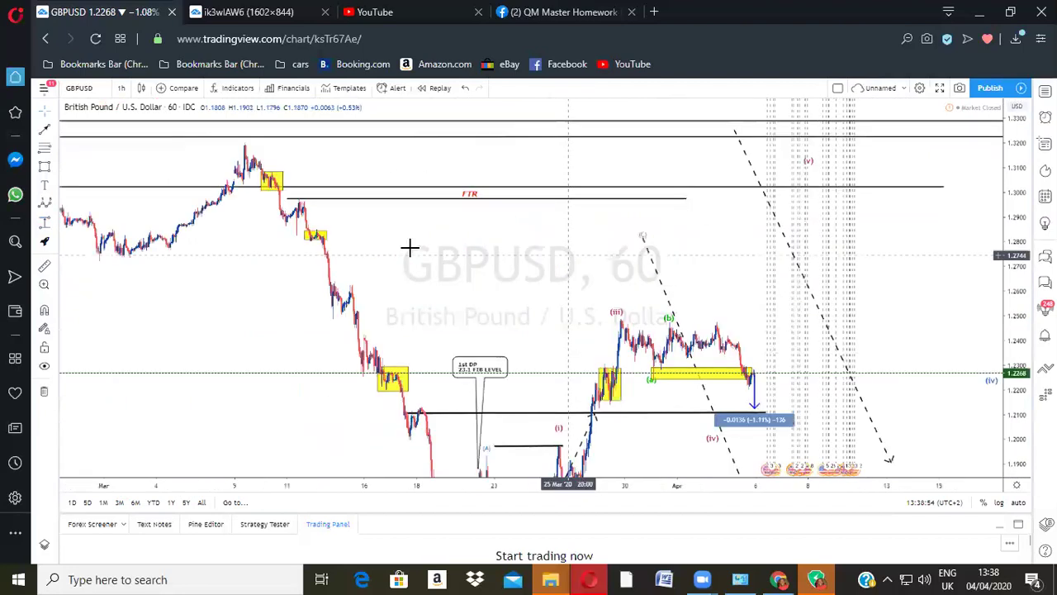
drag(279, 182, 189, 181)
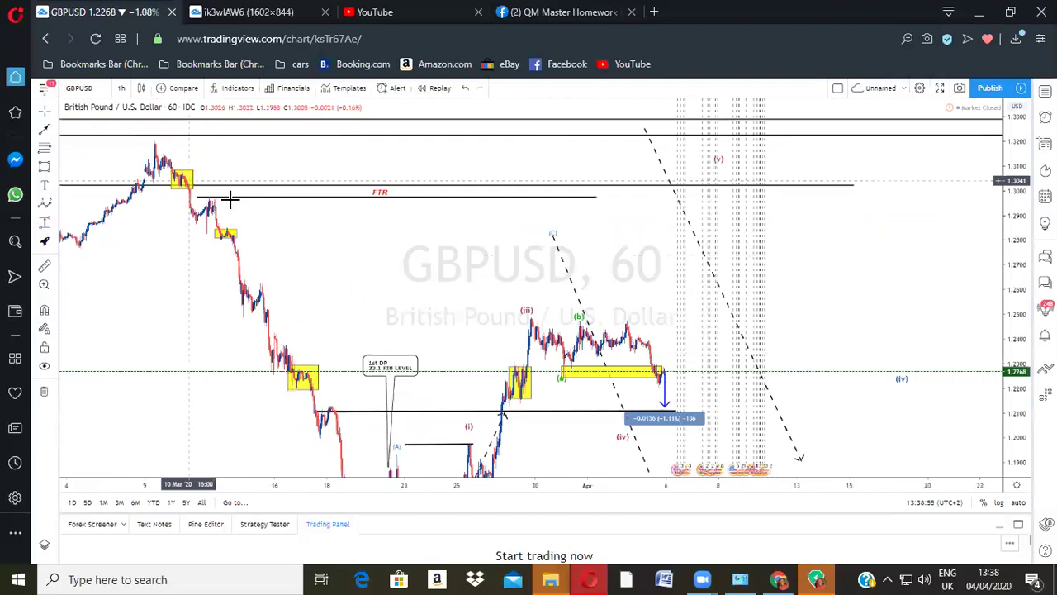
mouse_move(371, 250)
mouse_down()
mouse_move(395, 270)
mouse_move(392, 256)
mouse_up()
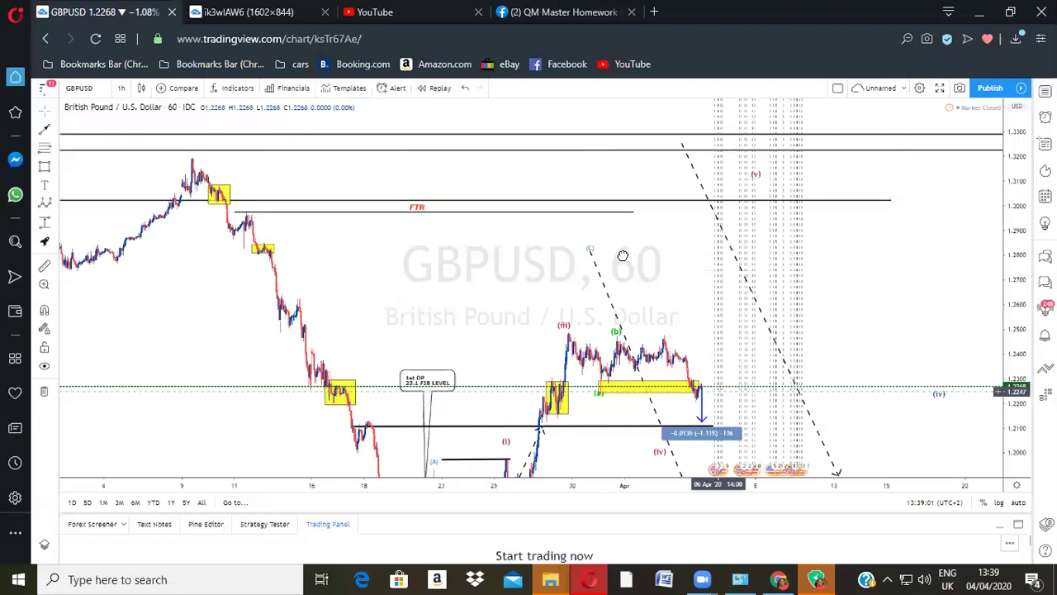
scroll(581, 313, up, 1)
Step: Mark a yellow zone from about 1.163 to 1.17 around the wave (ii) low on the horizontal support line
drag(588, 305, 567, 342)
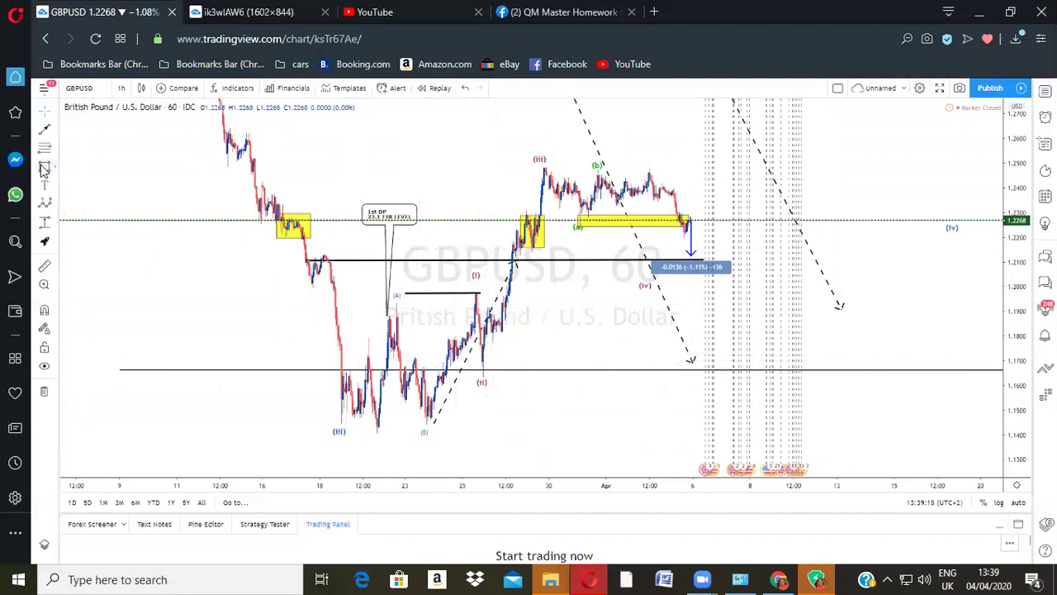
drag(476, 362, 502, 380)
click(502, 383)
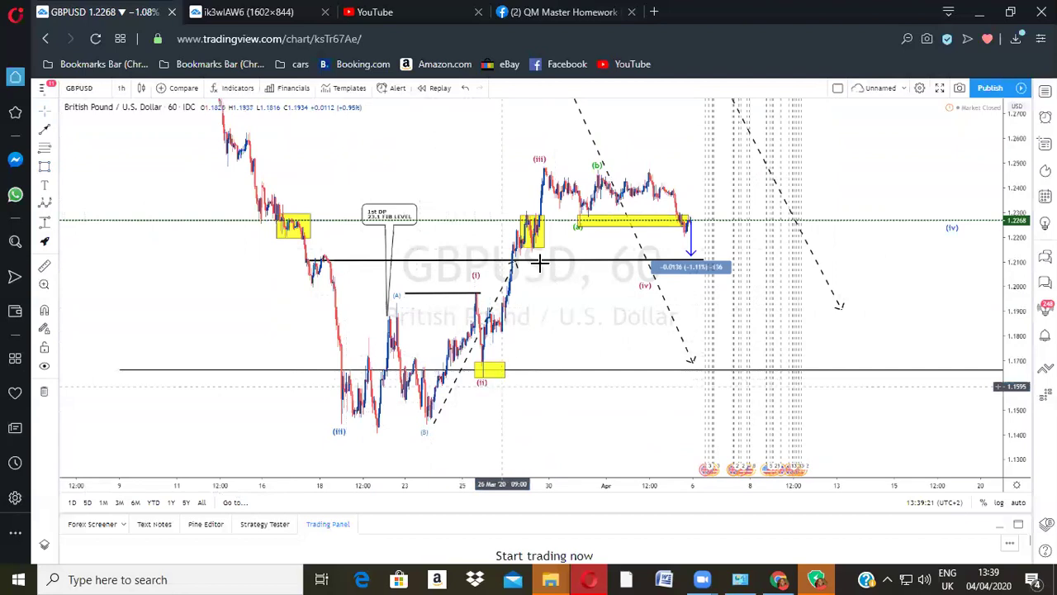
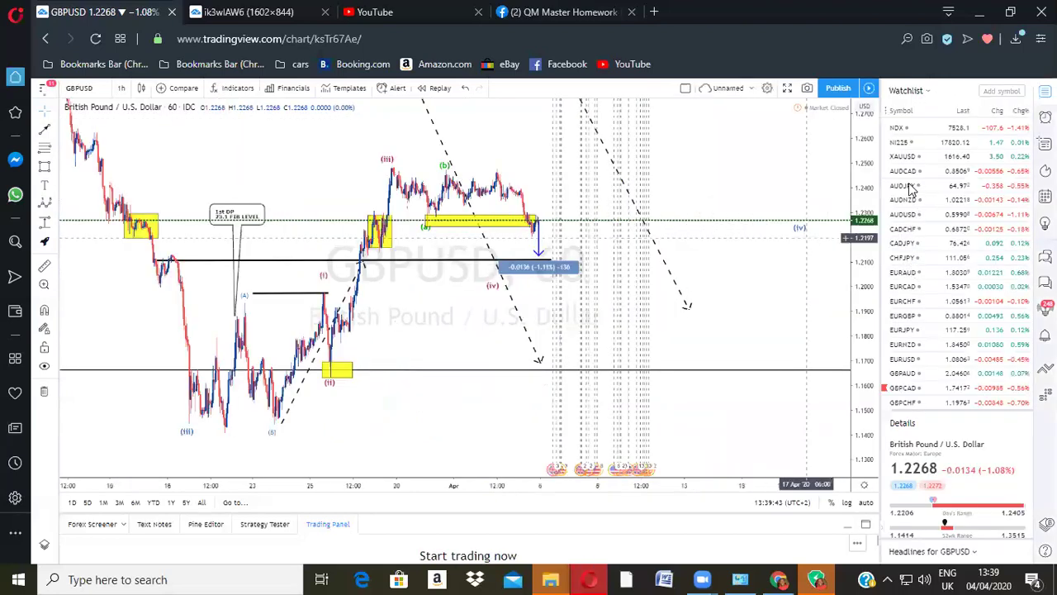
Step: Open the IDC version of the AUDJPY chart from the watchlist, the one carrying the saved wave labels and zones
click(955, 185)
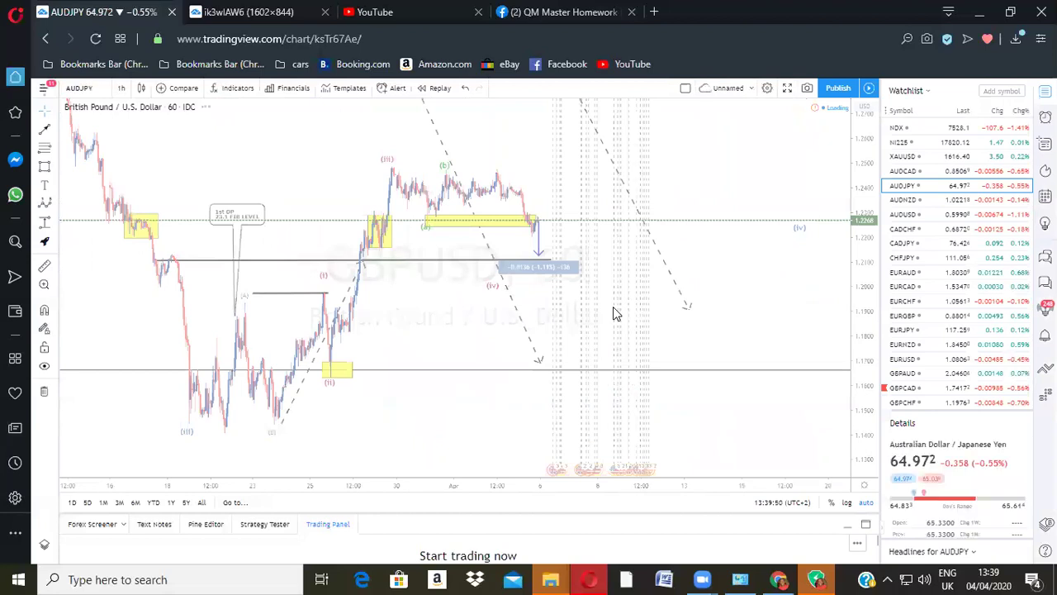
scroll(948, 255, down, 3)
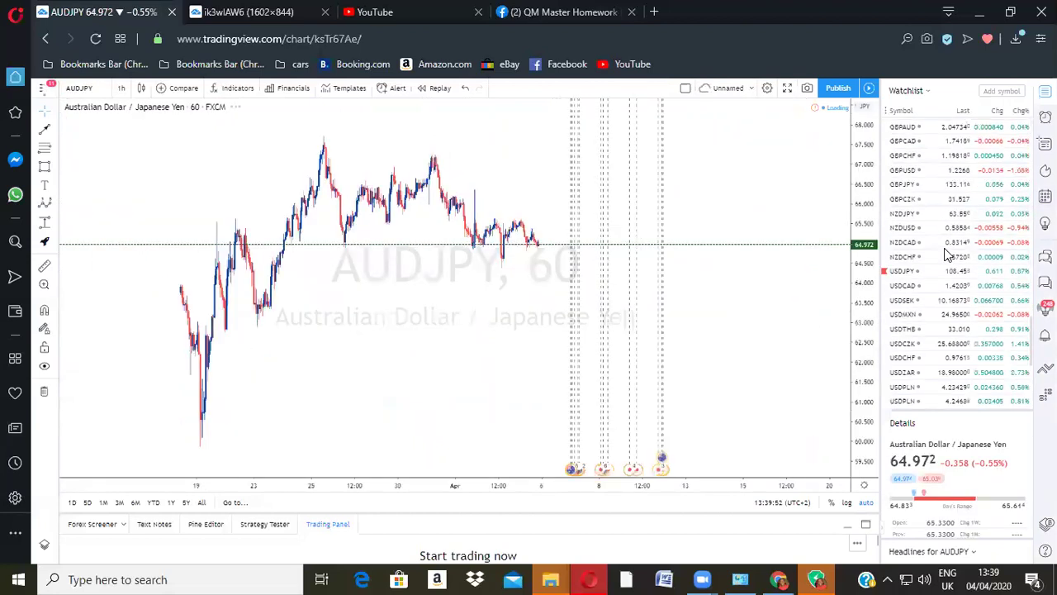
scroll(937, 239, up, 3)
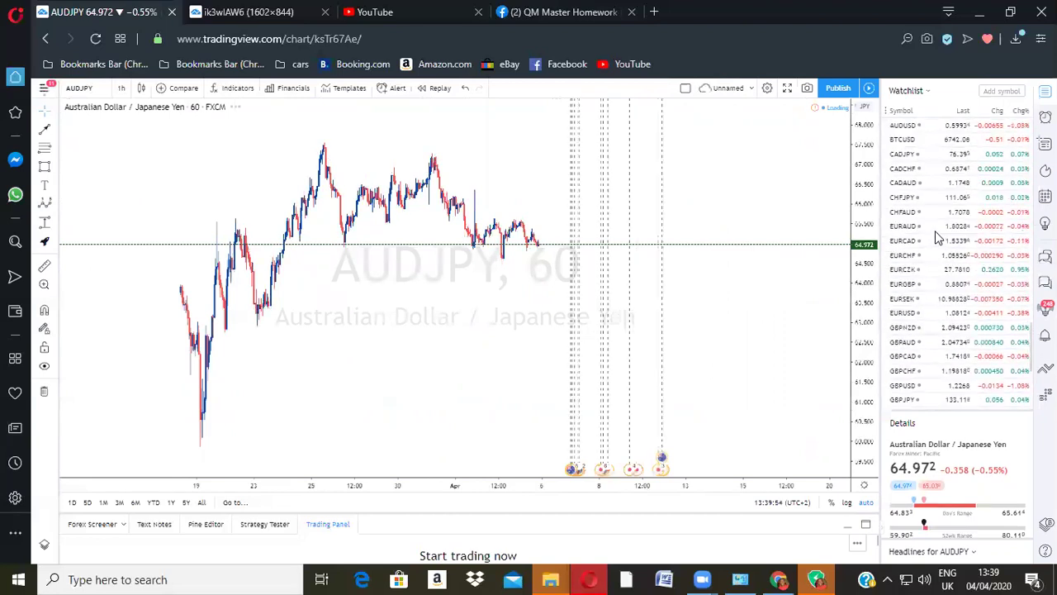
scroll(925, 208, up, 2)
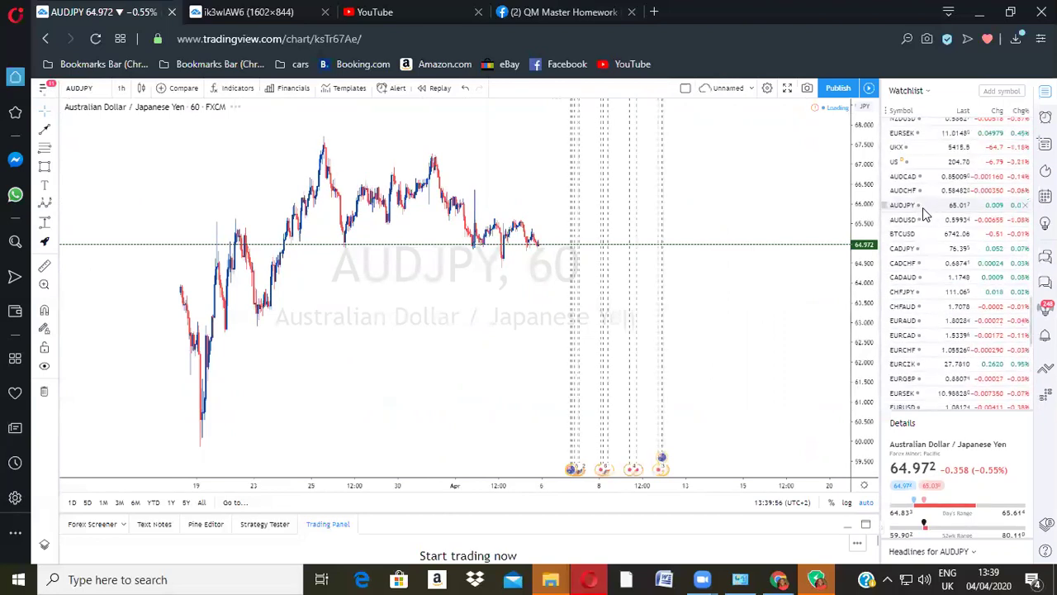
click(923, 208)
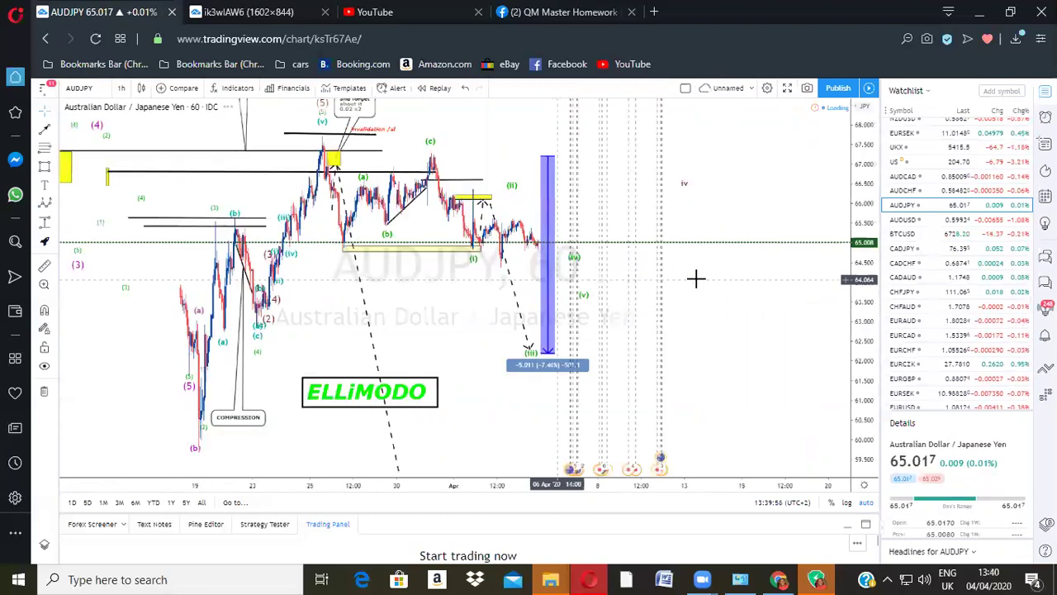
Step: Examine the AUDJPY 1-hour wave count, the yellow zones below wave (ii) and the projected drop to wave (iii)
scroll(695, 278, down, 2)
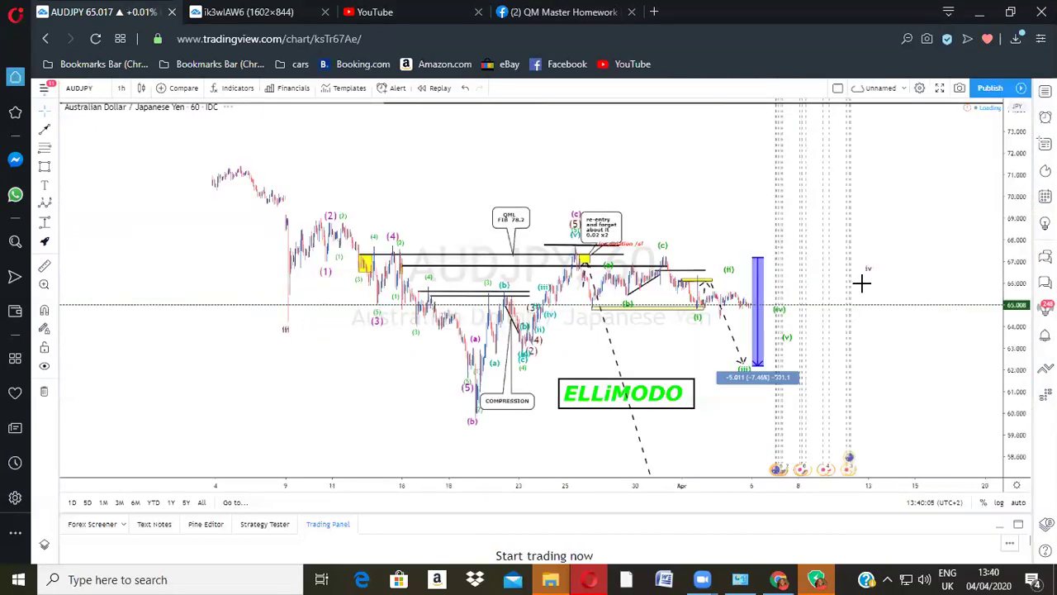
scroll(829, 302, up, 2)
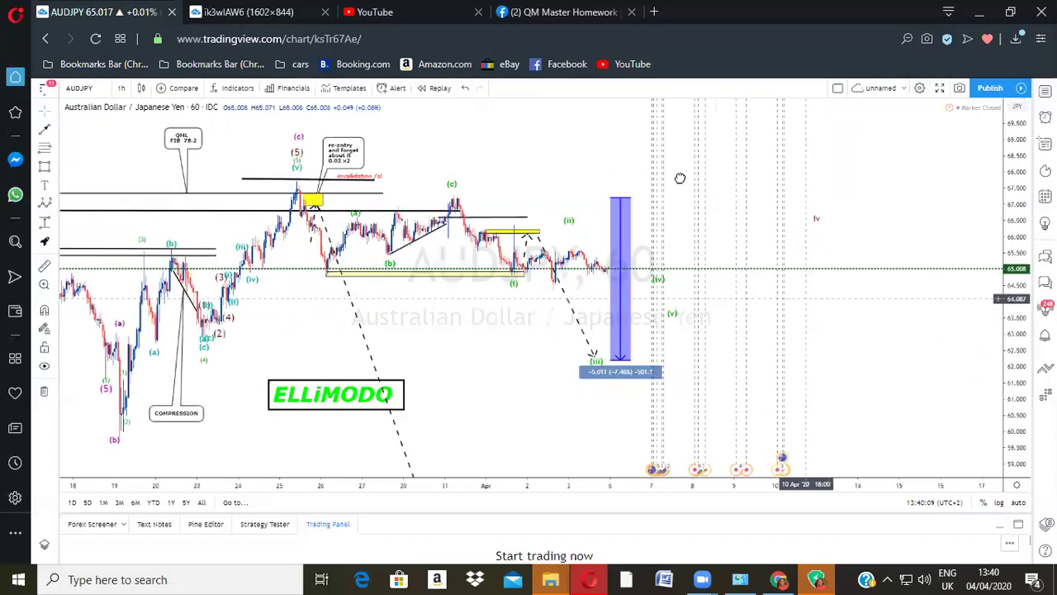
drag(723, 159, 724, 153)
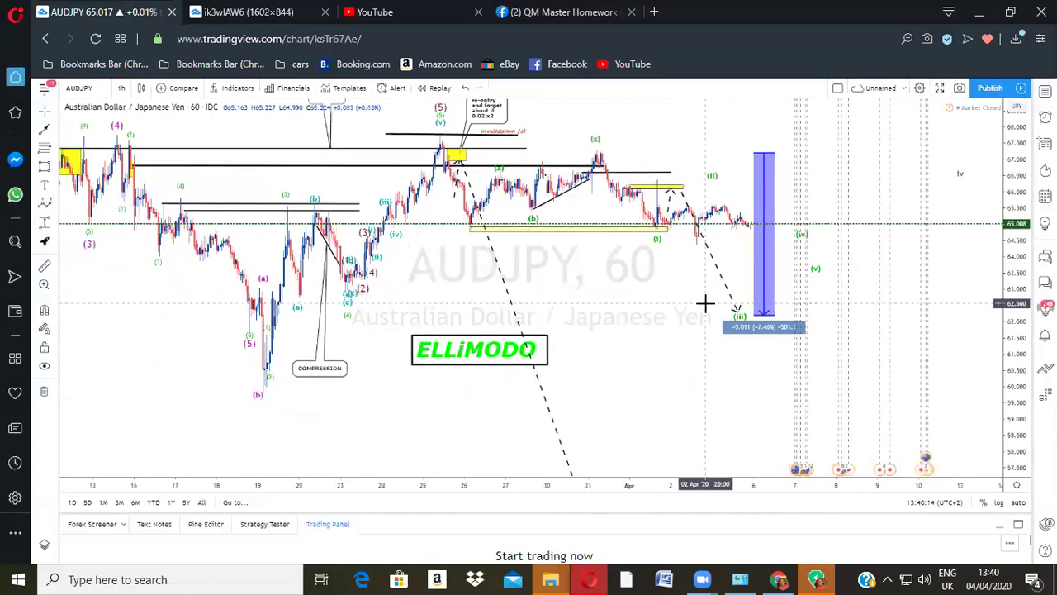
drag(564, 265, 563, 275)
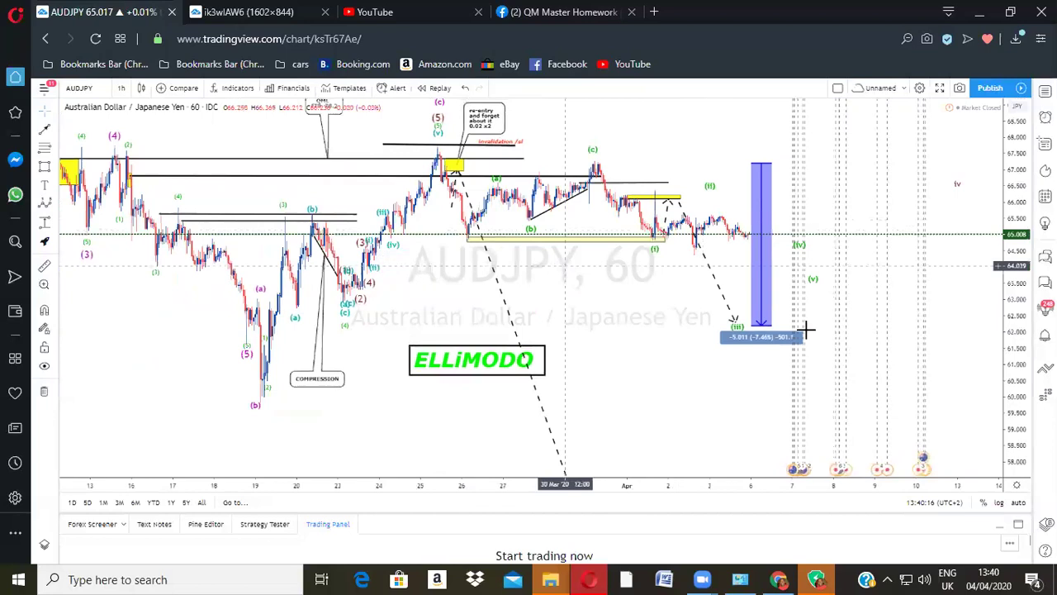
scroll(933, 350, up, 3)
drag(444, 316, 522, 386)
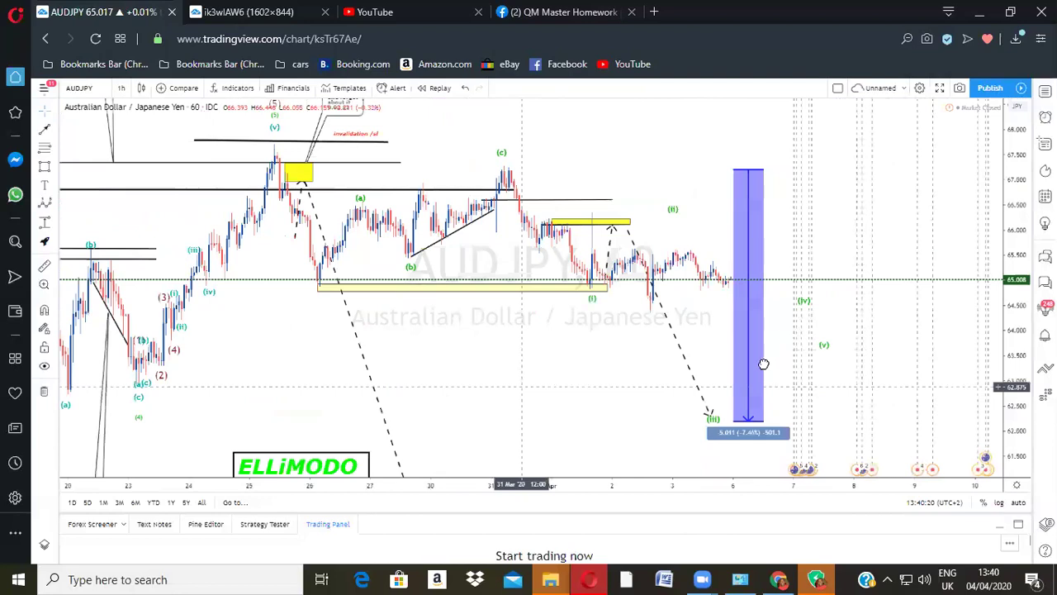
Step: Switch the AUDJPY chart from the hourly to the one-day timeframe
scroll(600, 243, down, 3)
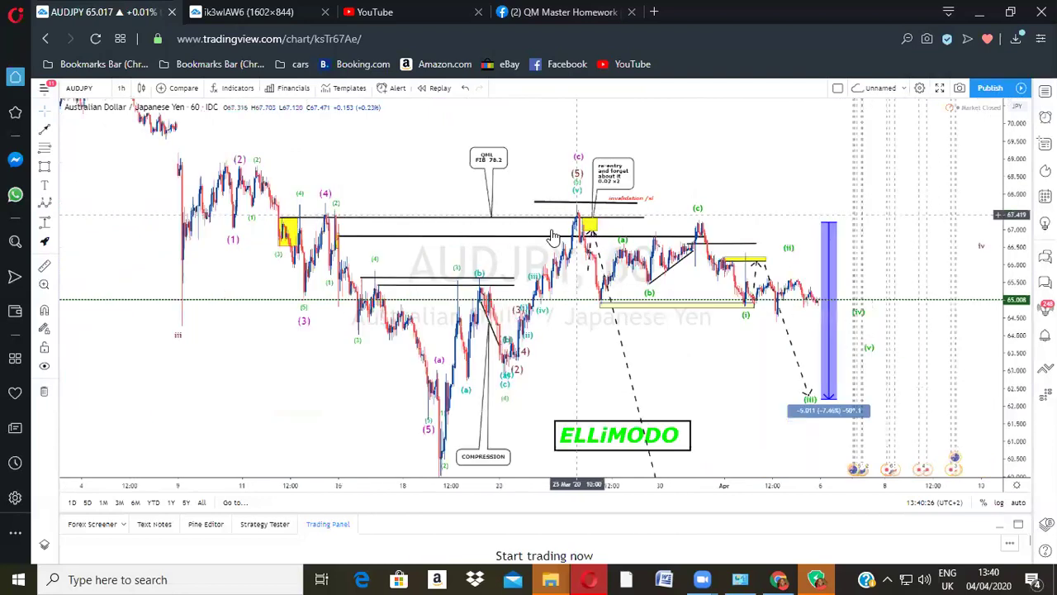
scroll(413, 299, right, 3)
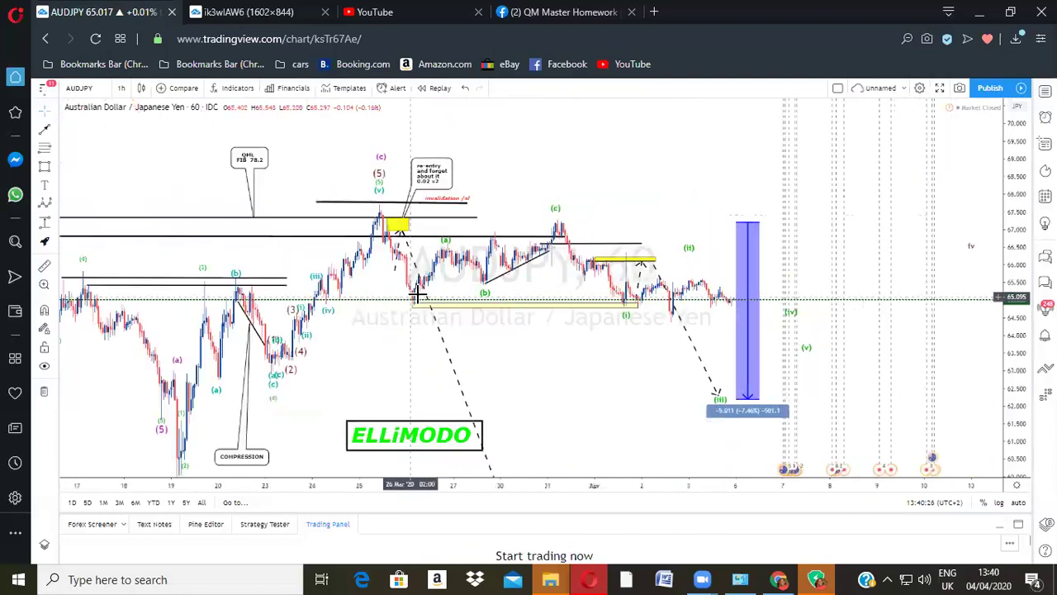
drag(1014, 363, 1024, 200)
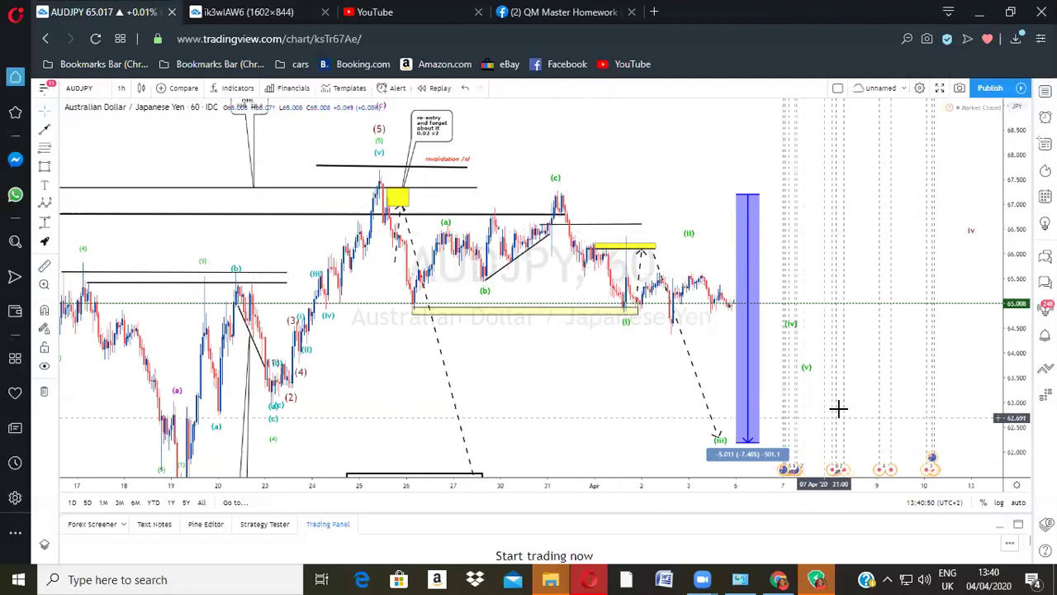
drag(838, 408, 813, 400)
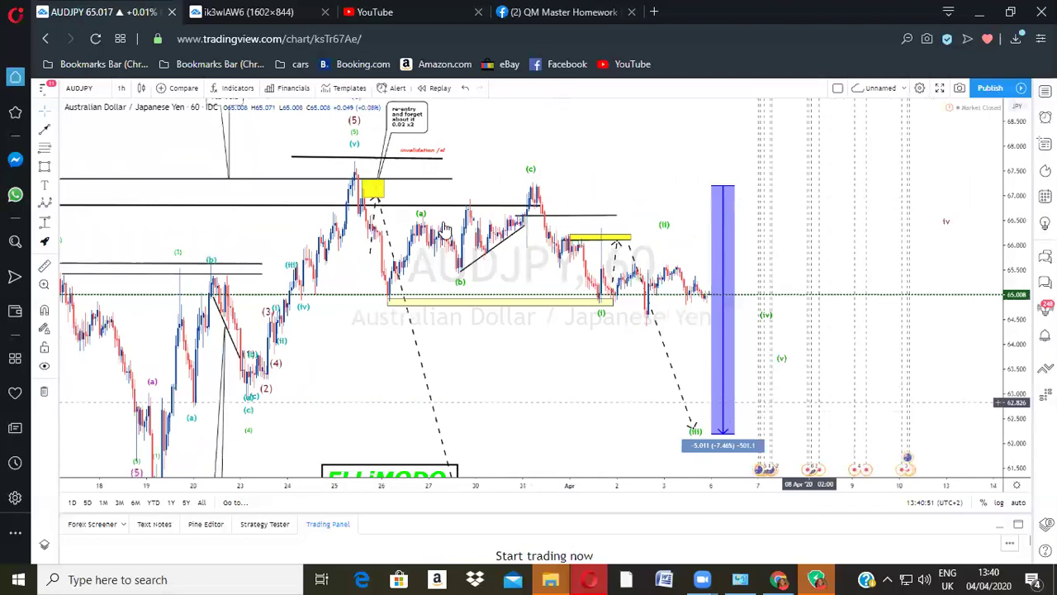
scroll(488, 230, down, 2)
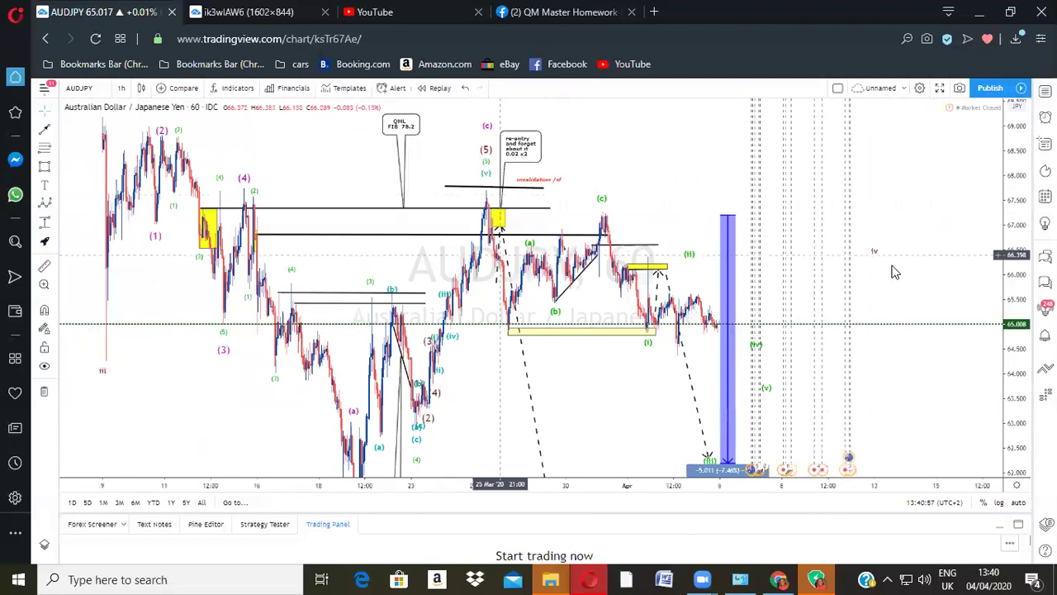
text(1D)
key(Return)
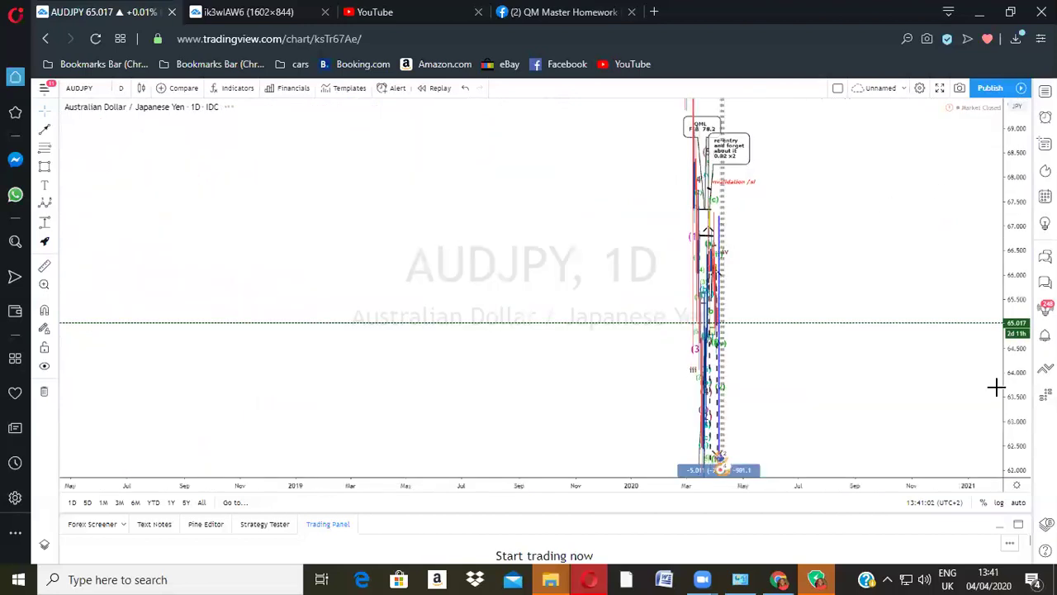
Step: Draw a price range beside the dashed projection arrow, from about 65.12 near the current price down to about 53.26
scroll(618, 310, up, 3)
drag(415, 273, 866, 279)
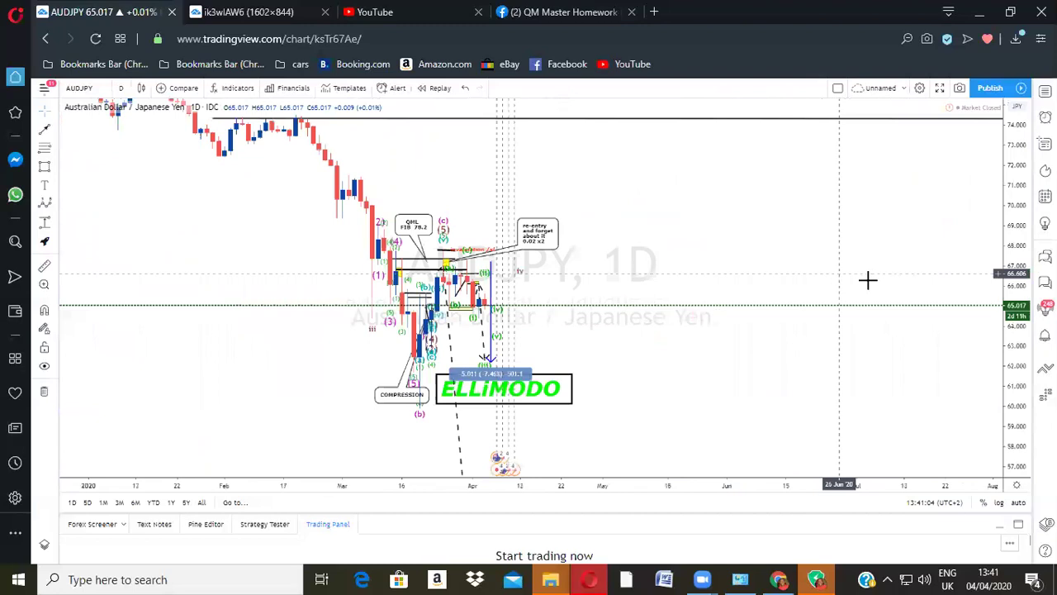
scroll(887, 347, up, 2)
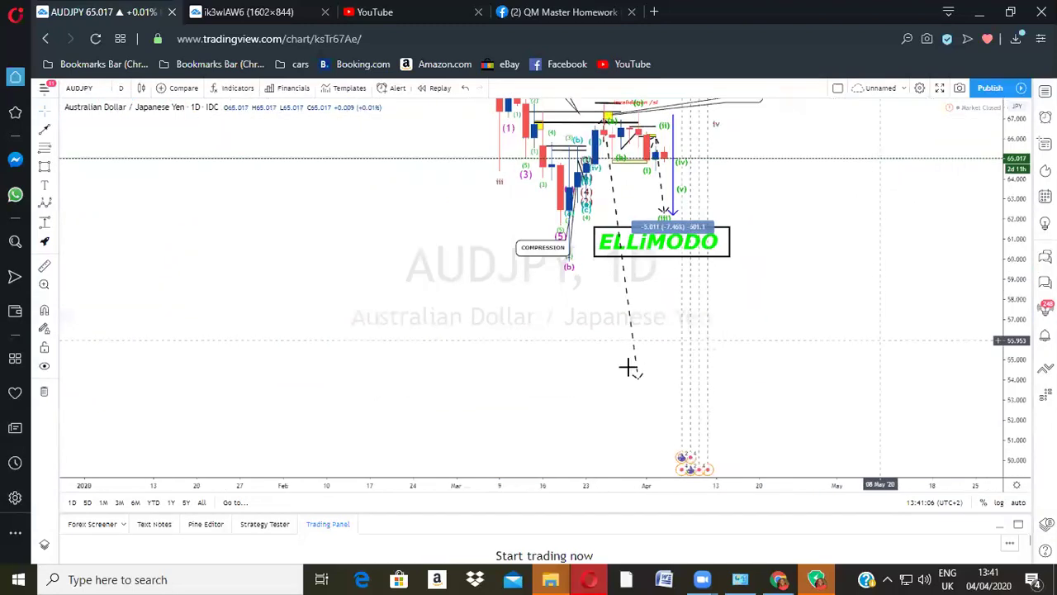
scroll(621, 387, right, 1)
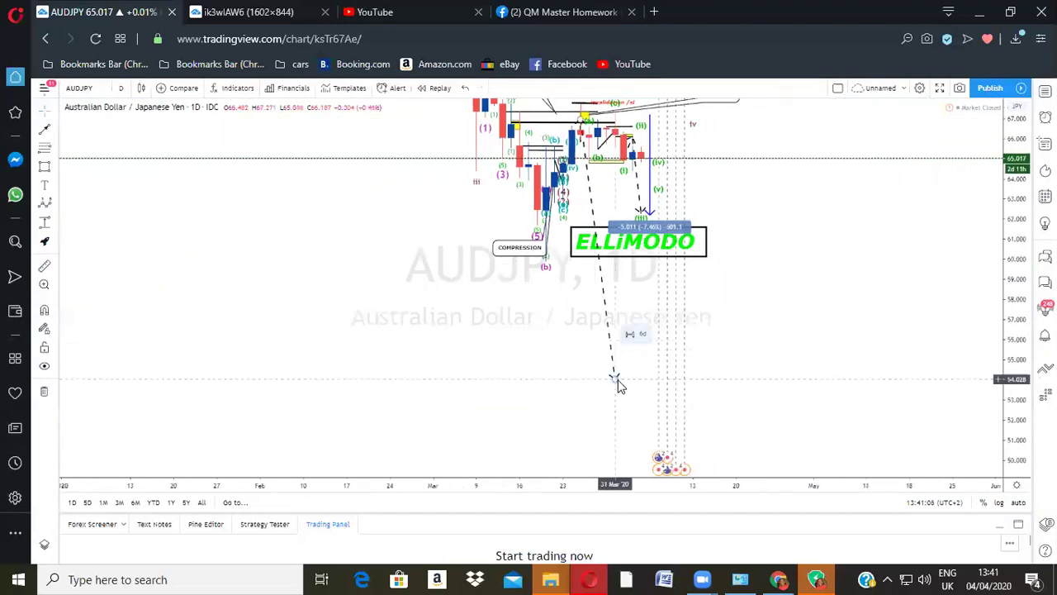
click(618, 382)
click(701, 157)
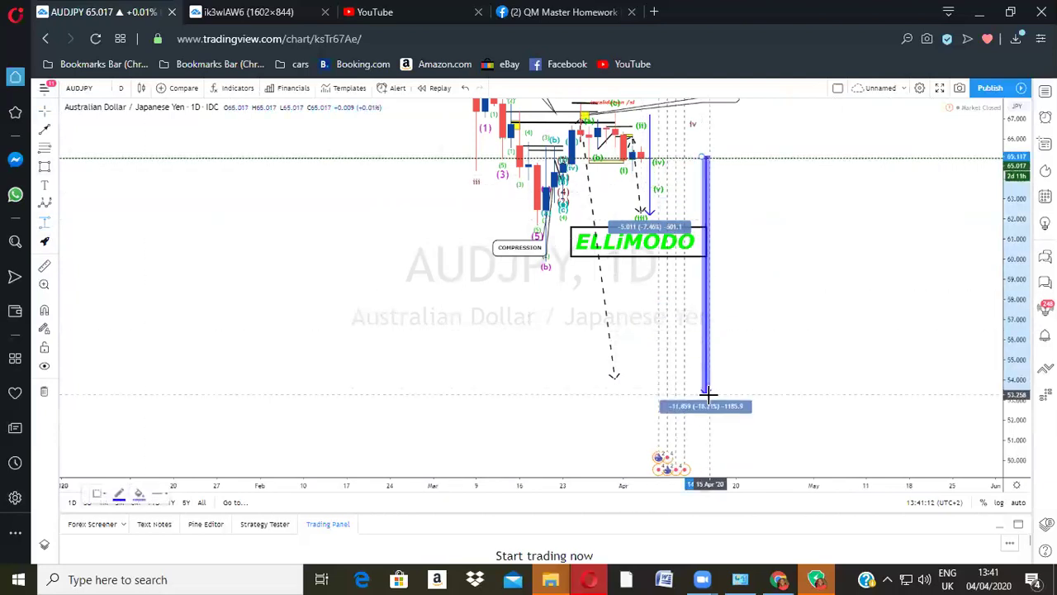
click(707, 393)
Step: Stretch the lower end of the new price range down to about 42.66 near the (5) label, and delete the drawing
scroll(849, 371, right, 5)
scroll(851, 371, down, 3)
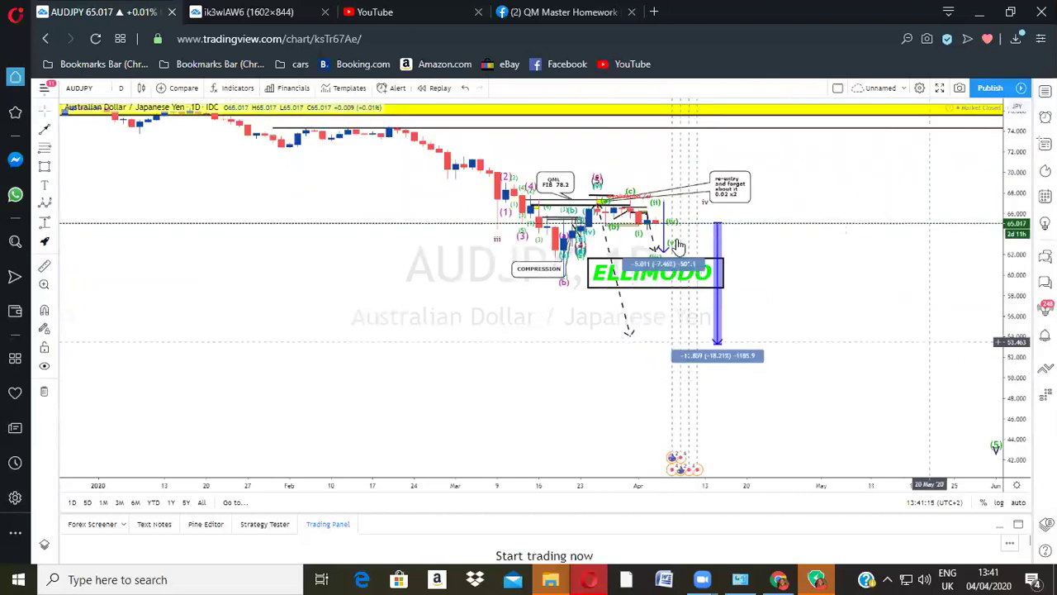
scroll(679, 247, down, 2)
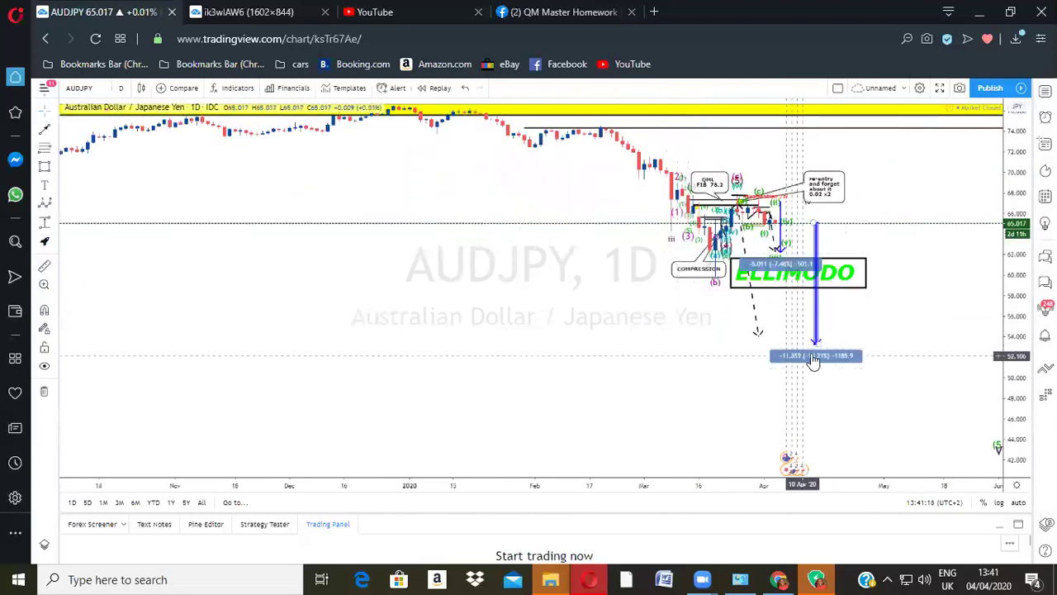
mouse_move(906, 391)
mouse_down()
mouse_move(807, 322)
mouse_move(861, 347)
mouse_move(889, 380)
mouse_move(801, 384)
mouse_up()
click(719, 275)
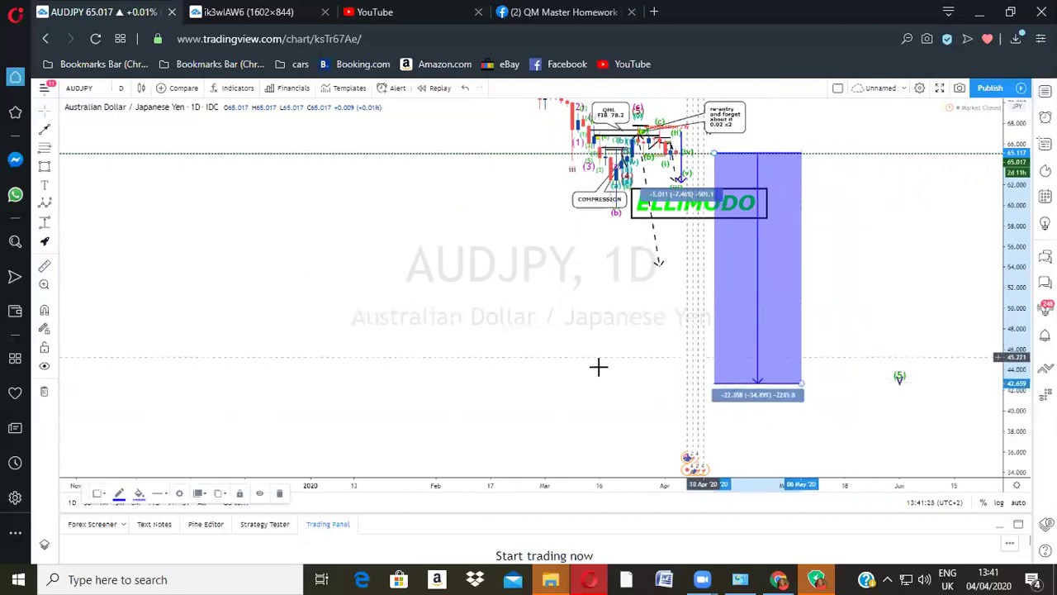
click(279, 493)
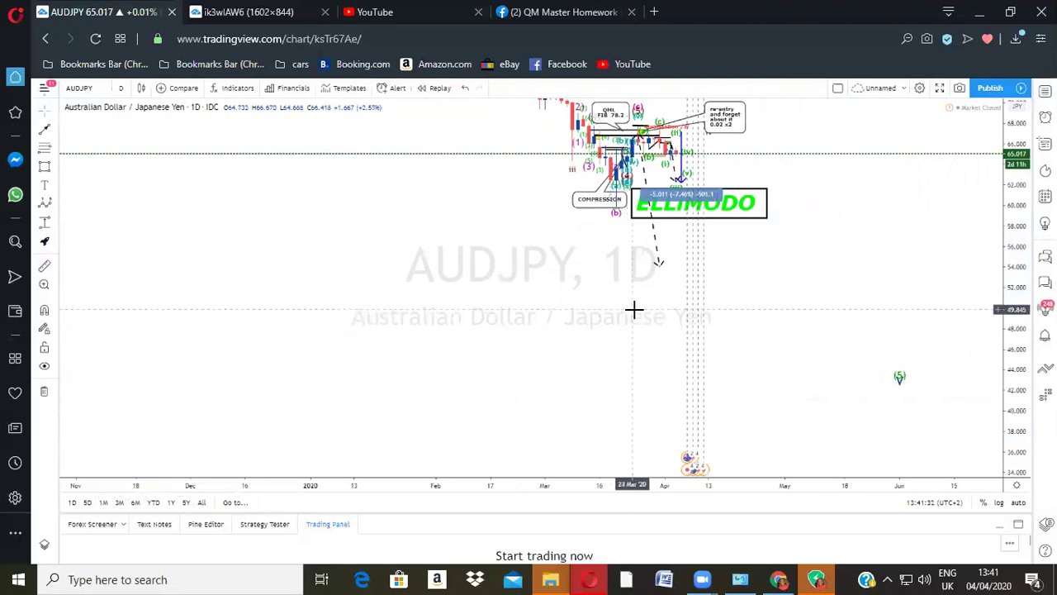
Step: Examine the daily chart between the recent wave labels, the dashed projection arrow and the green (5) target
scroll(687, 319, up, 3)
scroll(634, 275, up, 2)
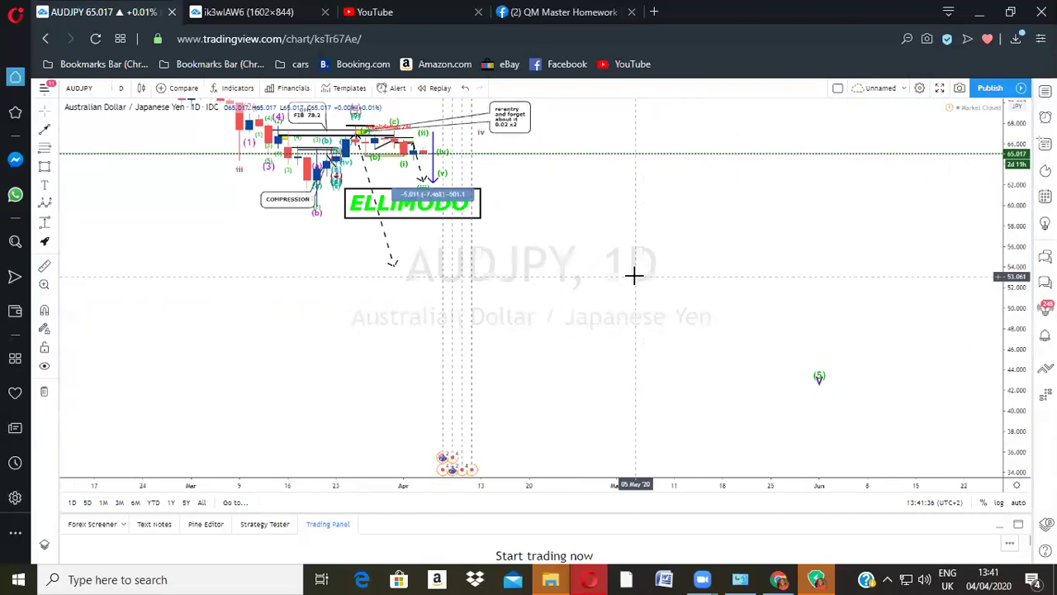
scroll(634, 275, down, 3)
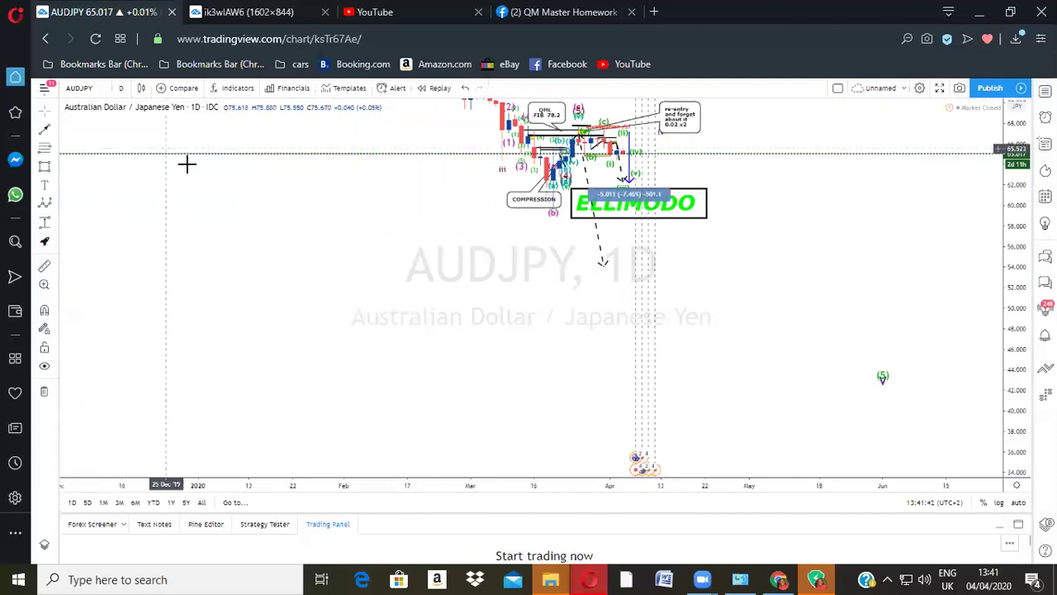
drag(703, 351, 592, 343)
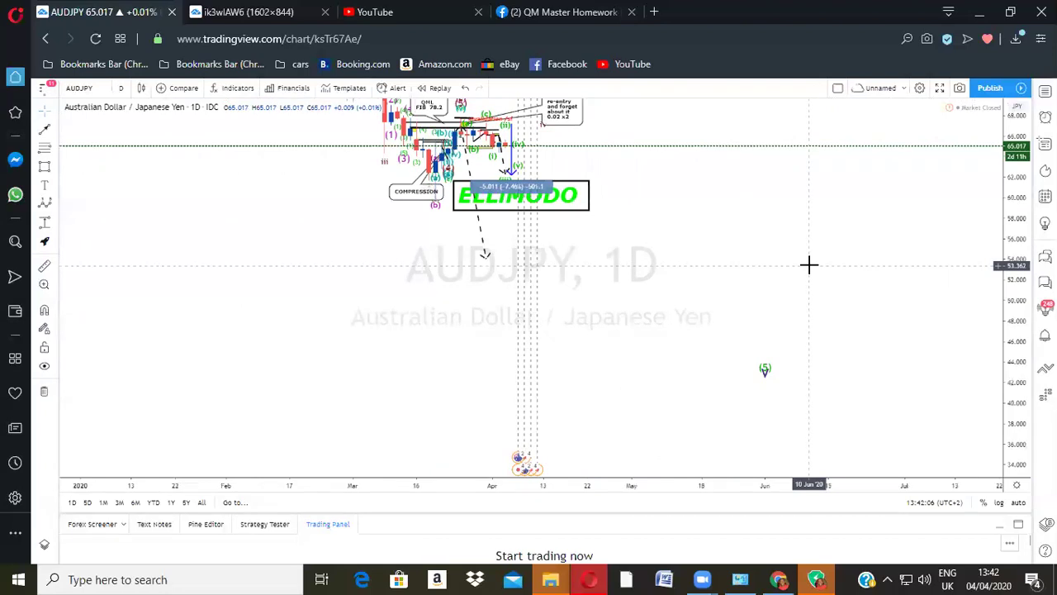
drag(1015, 341, 1016, 211)
drag(906, 237, 909, 401)
scroll(910, 401, up, 4)
drag(622, 352, 750, 304)
scroll(550, 347, up, 3)
drag(587, 320, 688, 331)
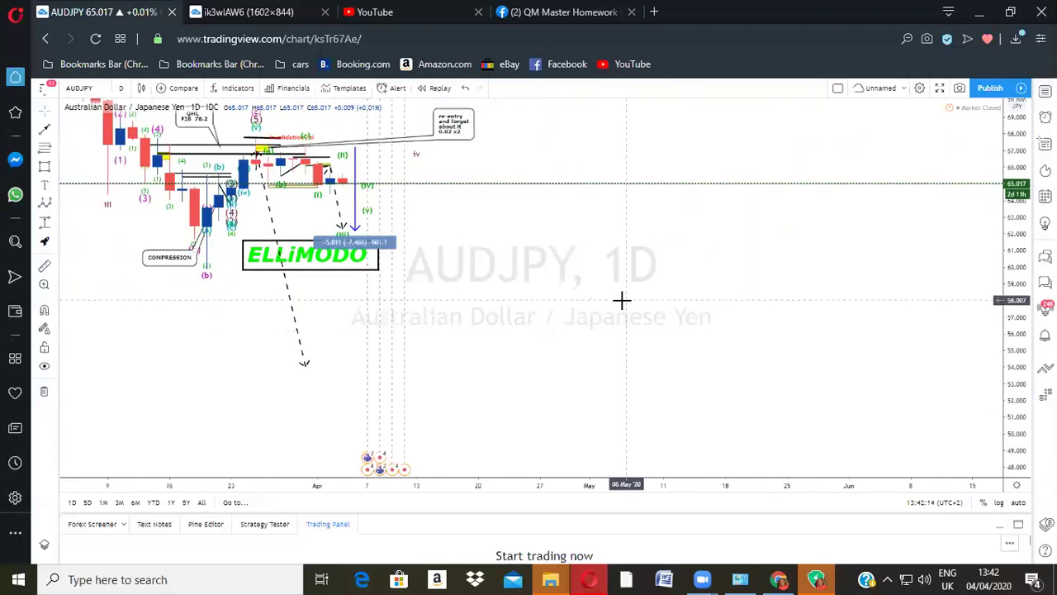
drag(624, 299, 646, 309)
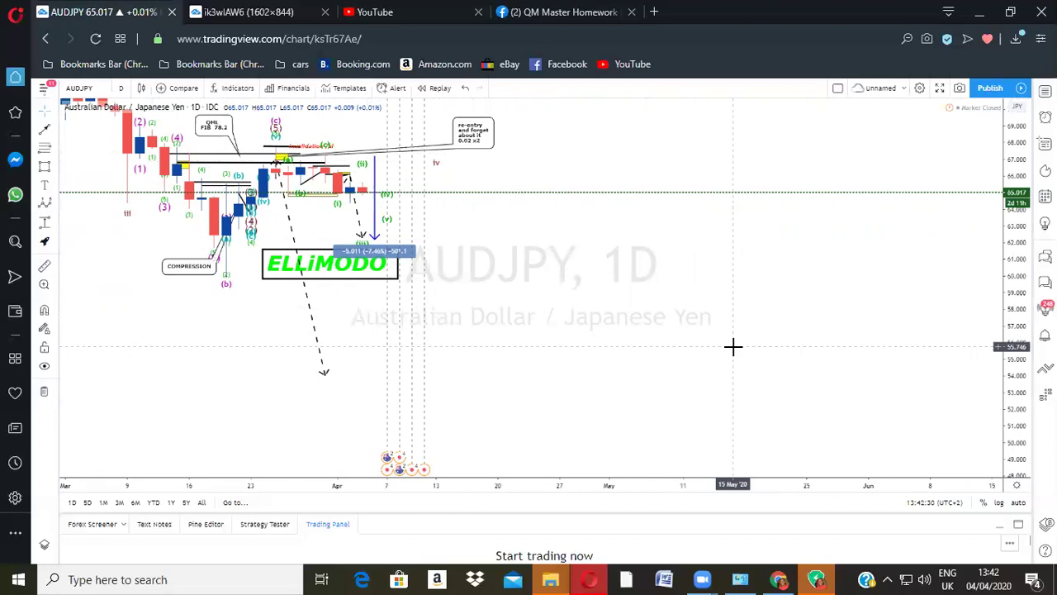
Step: Shorten the existing price range beside the latest daily candle so it spans from about 66.79 down to about 64.39
drag(1017, 393, 1019, 204)
drag(931, 276, 947, 403)
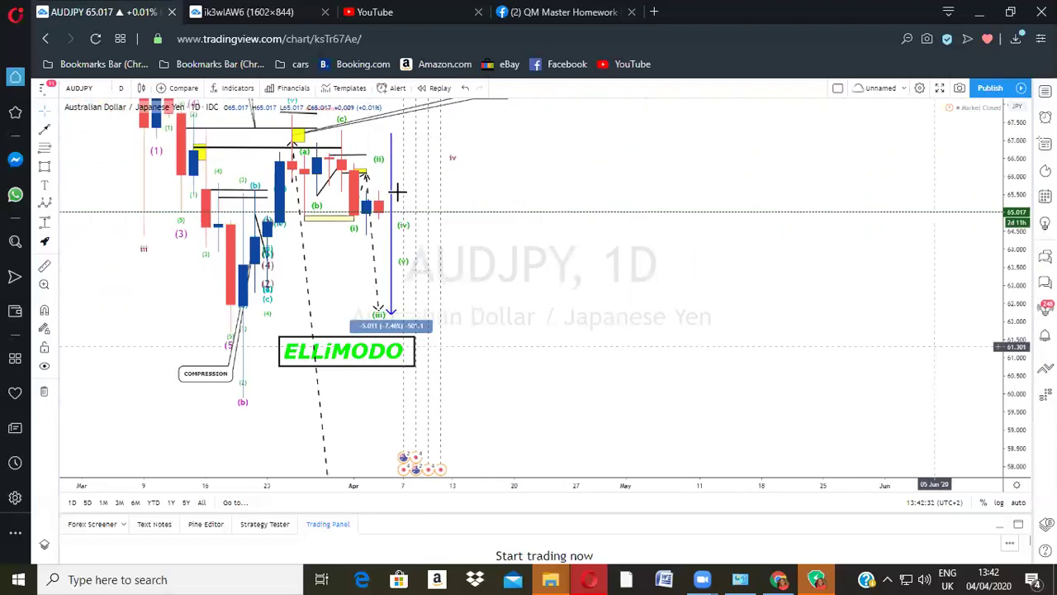
drag(401, 193, 401, 203)
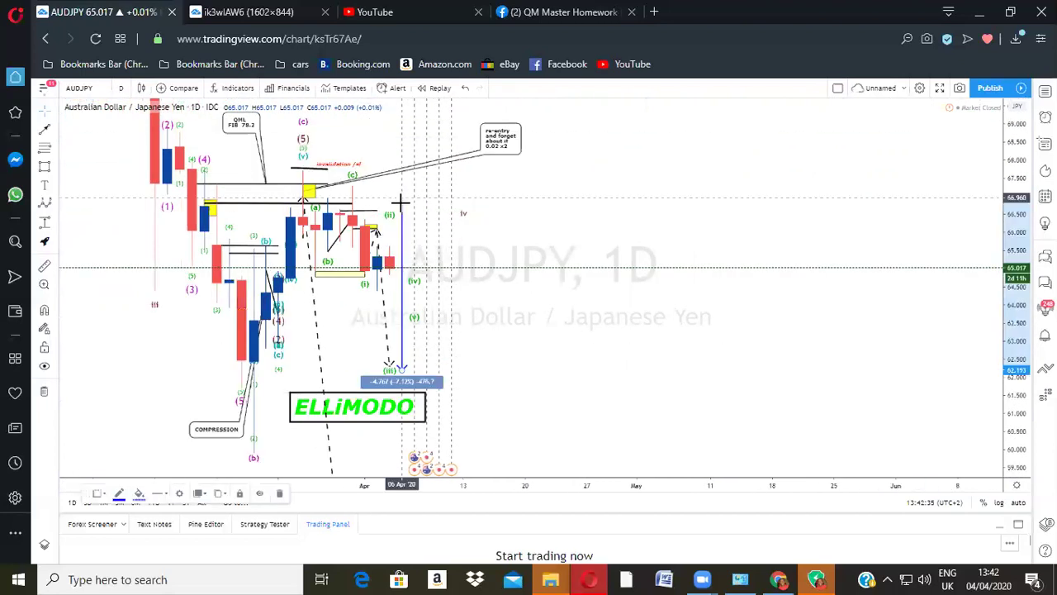
drag(403, 366, 407, 285)
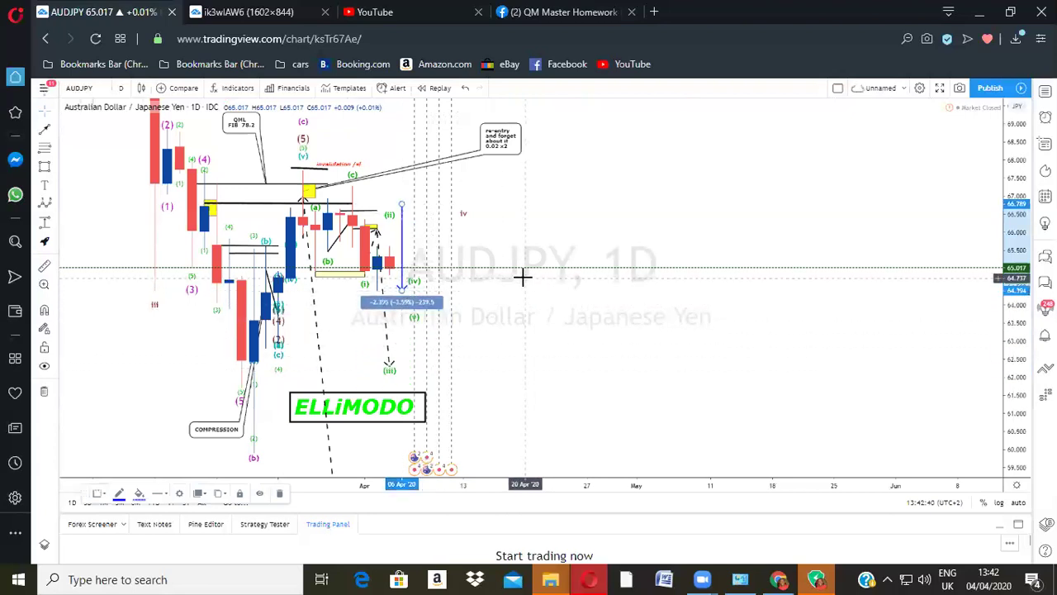
Step: Reload the WhatsApp Web sign-in QR code in the browser's messenger and return to the AUDJPY chart
click(15, 192)
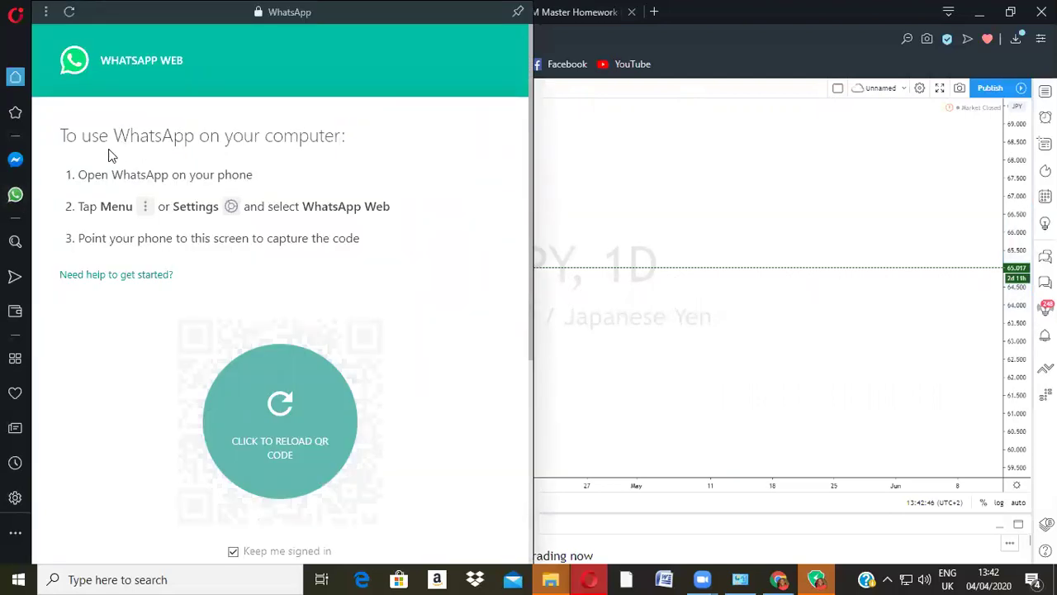
click(261, 402)
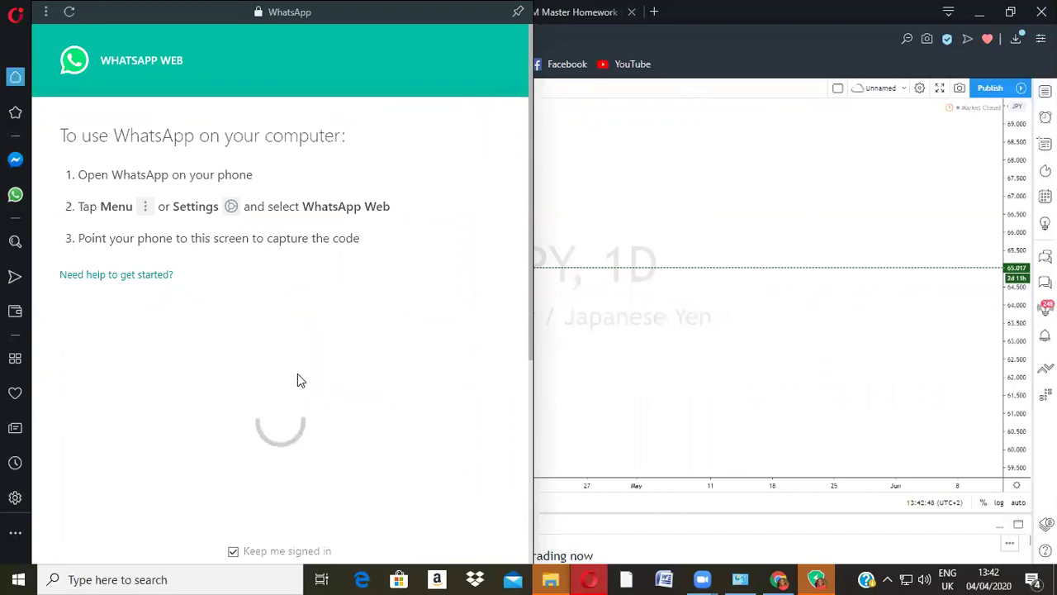
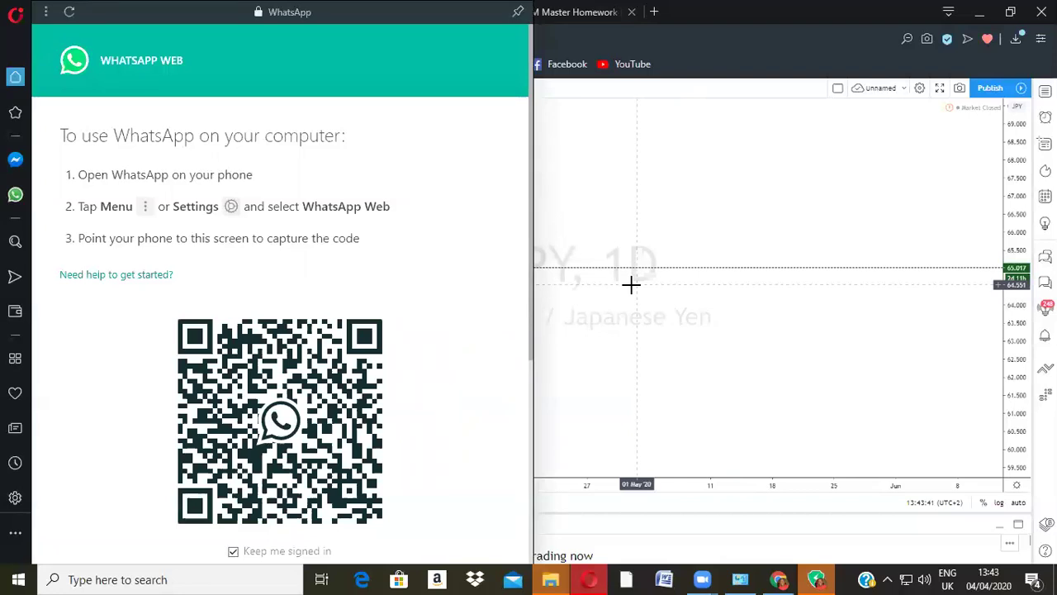
click(631, 284)
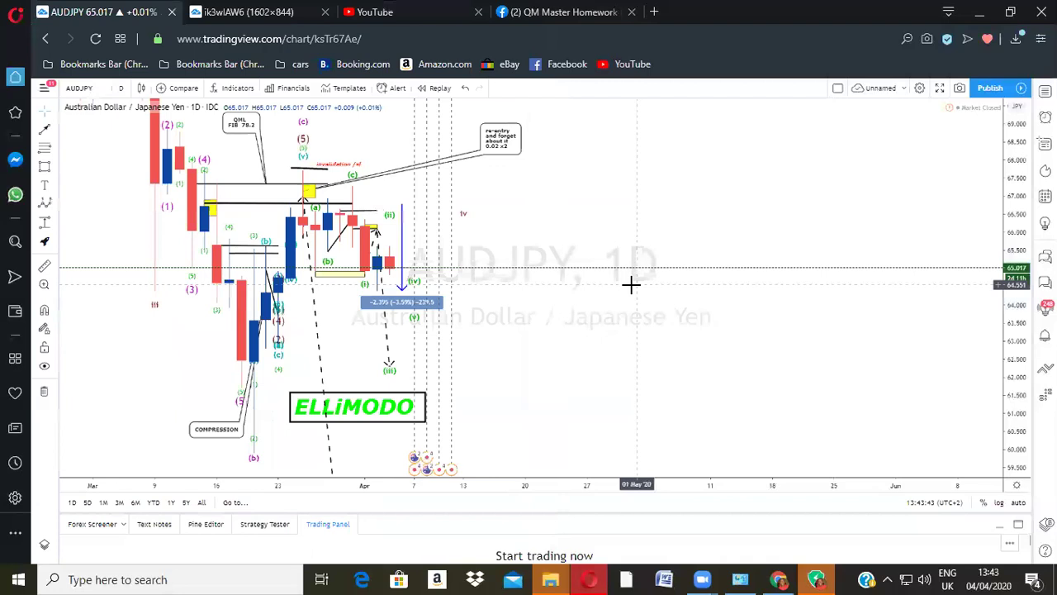
Step: Examine the daily AUDJPY decline and the recent wave labels around the shortened price range
scroll(631, 284, down, 2)
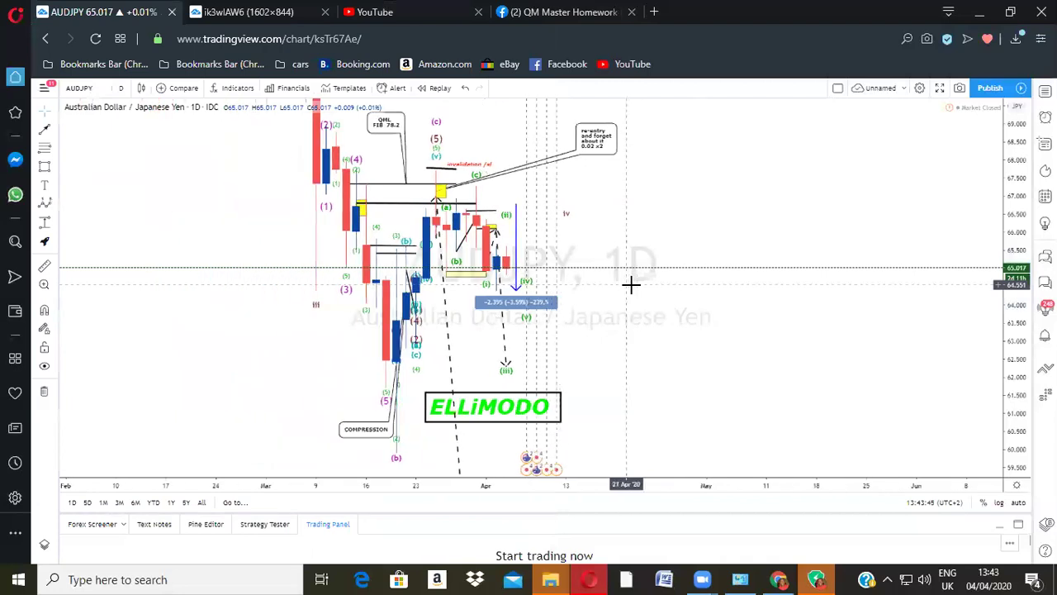
drag(1015, 185, 1000, 309)
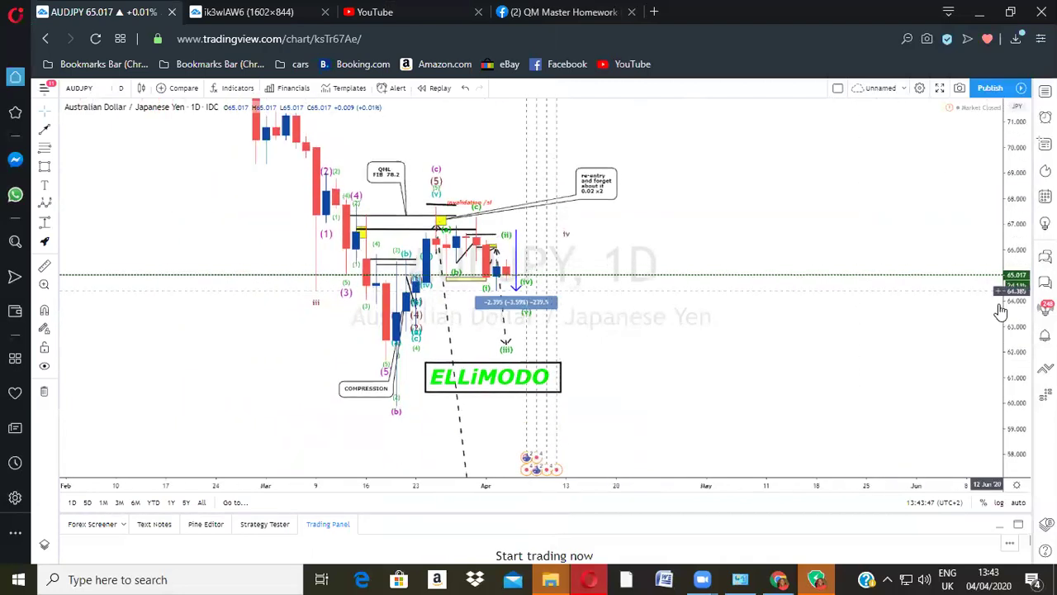
scroll(722, 342, down, 2)
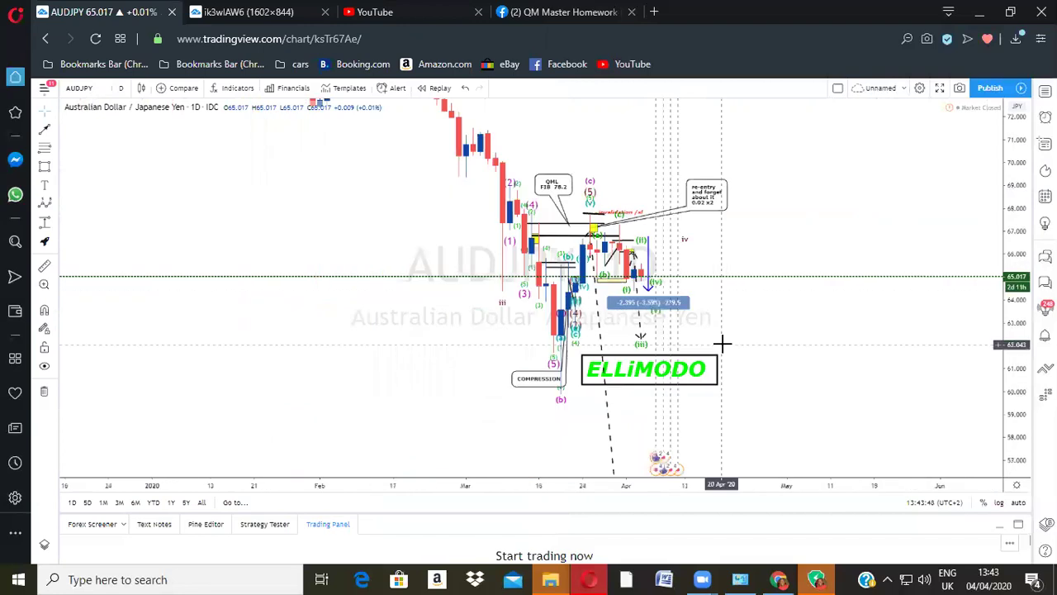
scroll(722, 343, up, 2)
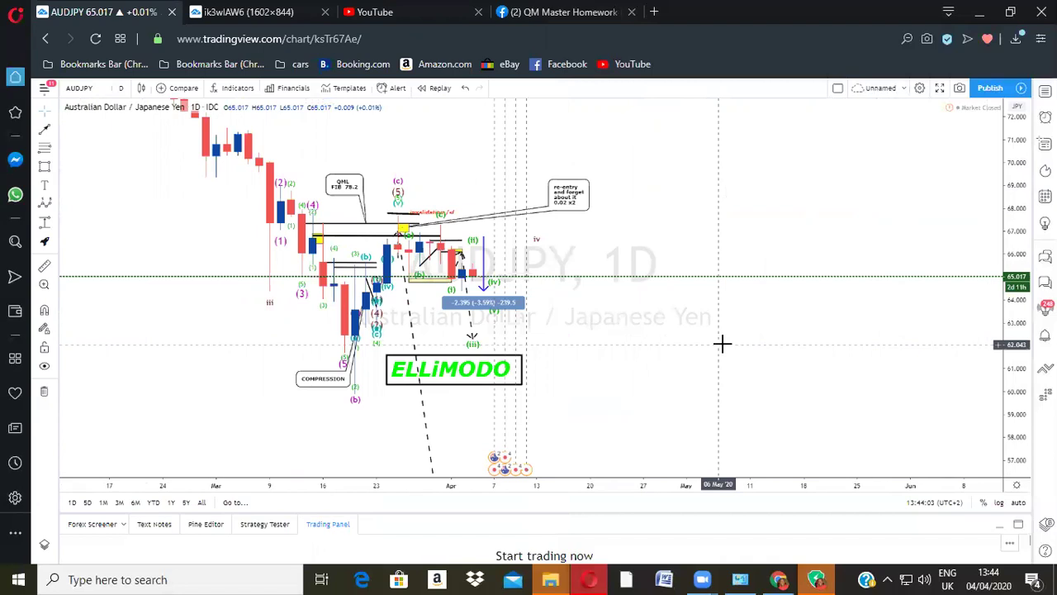
scroll(685, 317, down, 2)
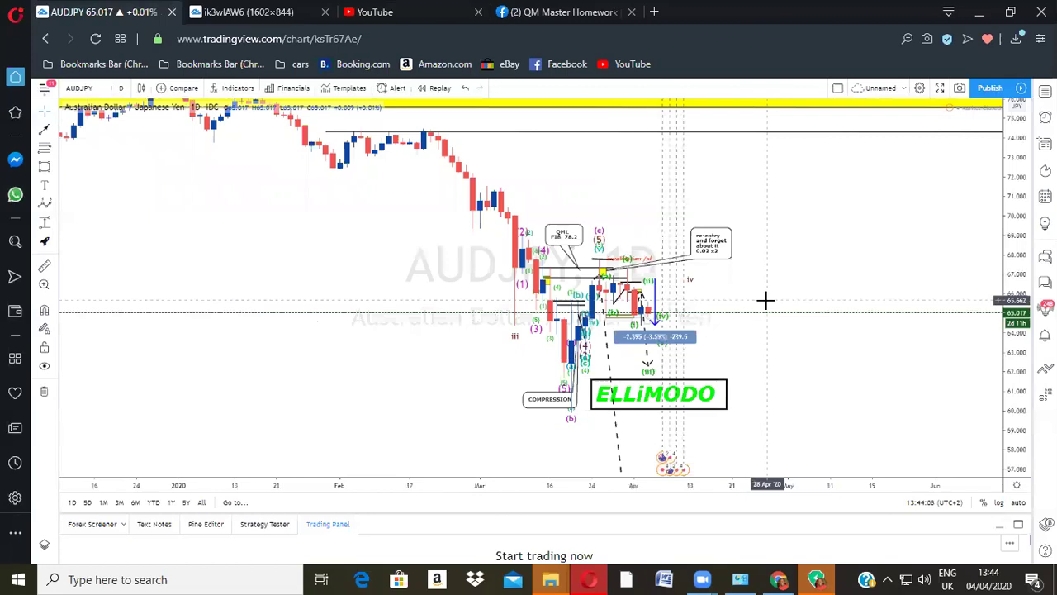
scroll(767, 300, up, 2)
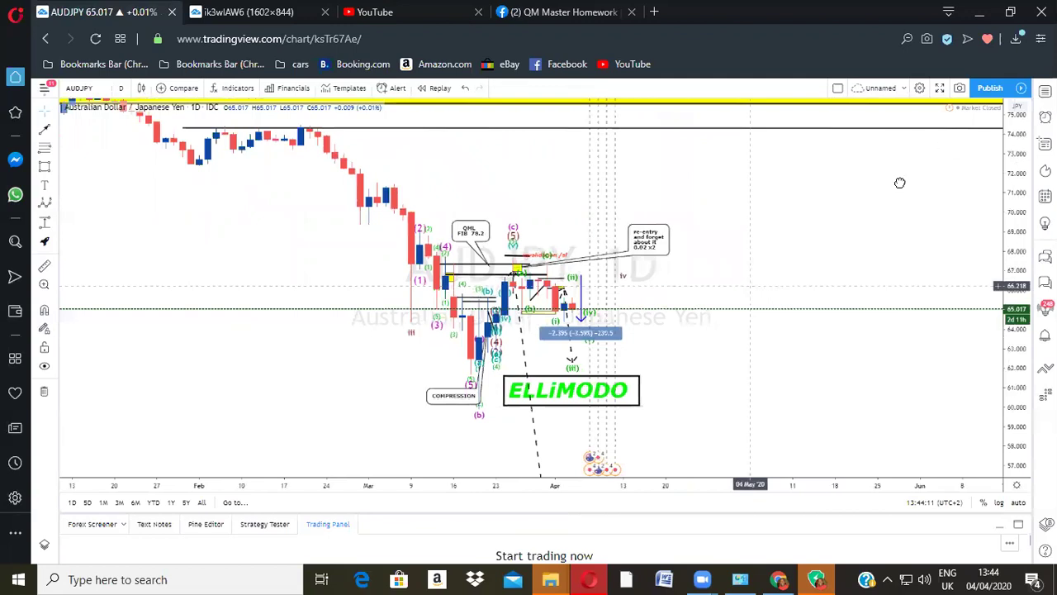
scroll(915, 215, up, 2)
drag(936, 168, 941, 167)
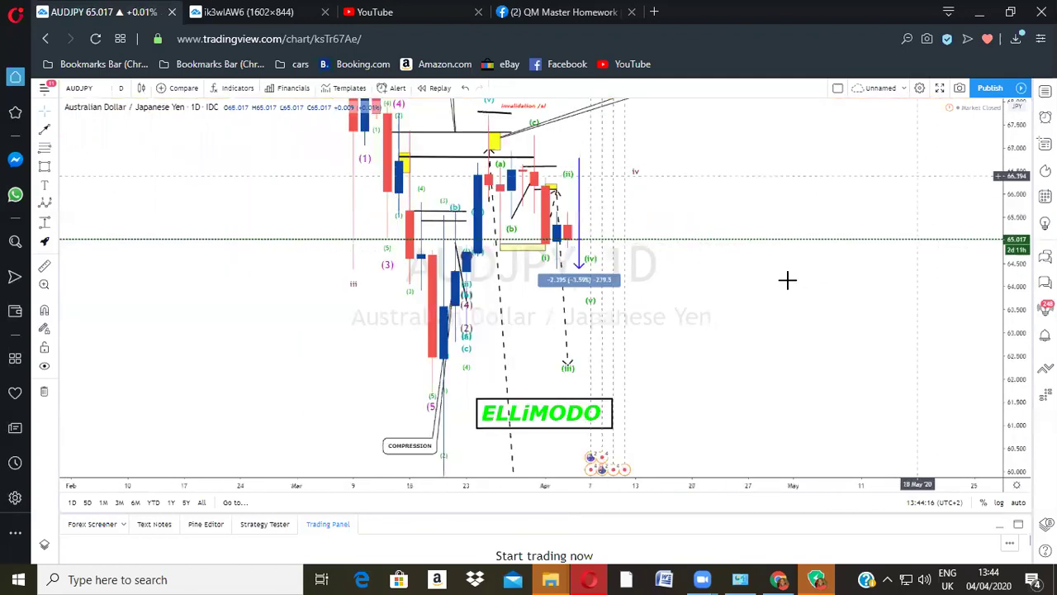
Step: Switch the AUDJPY chart to the 4-hour timeframe and bring the recent wave labels into view
scroll(714, 318, right, 5)
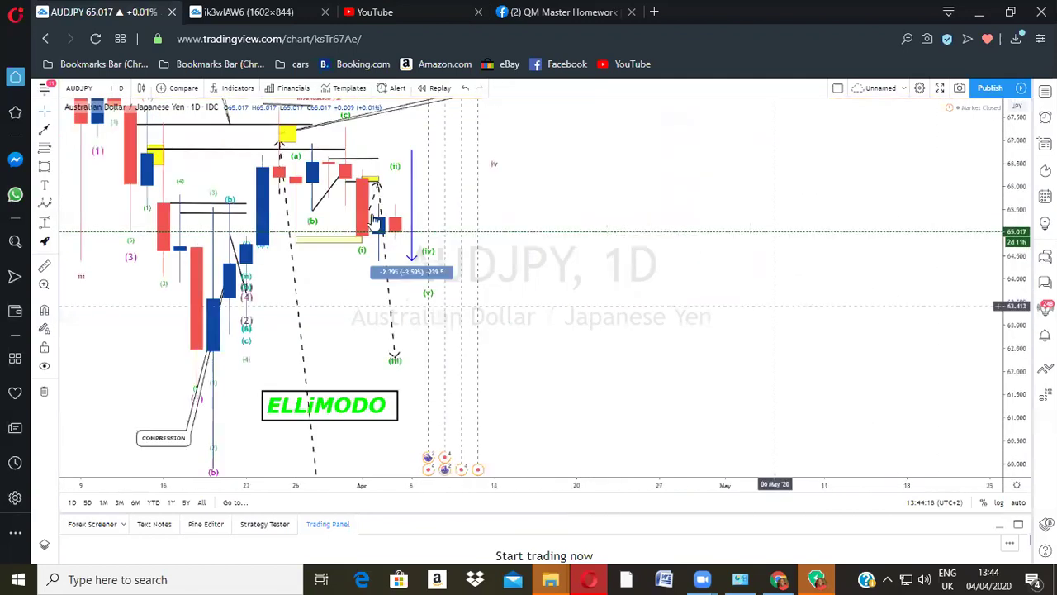
click(121, 88)
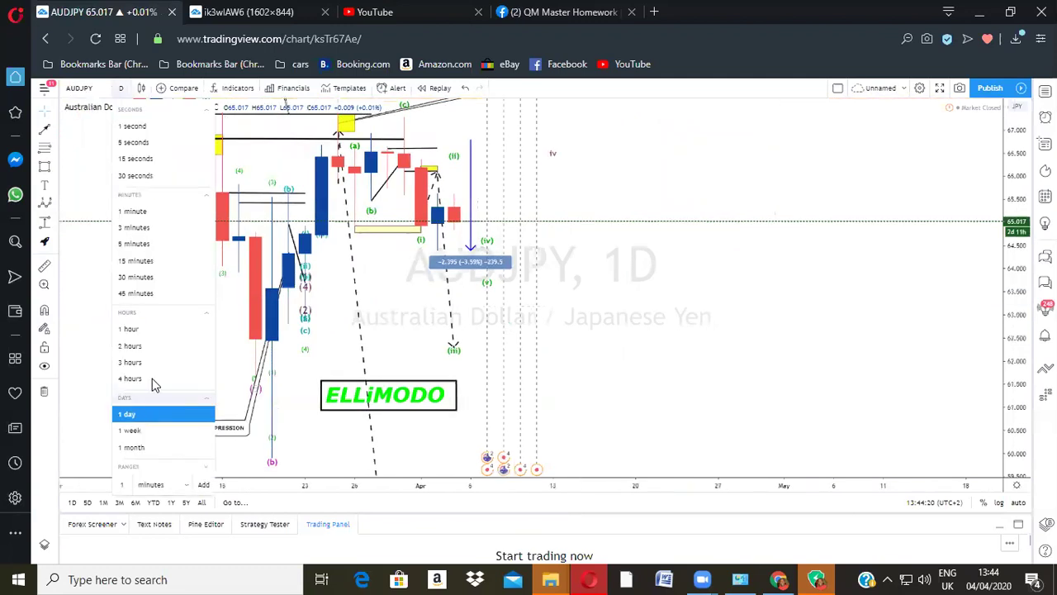
click(152, 379)
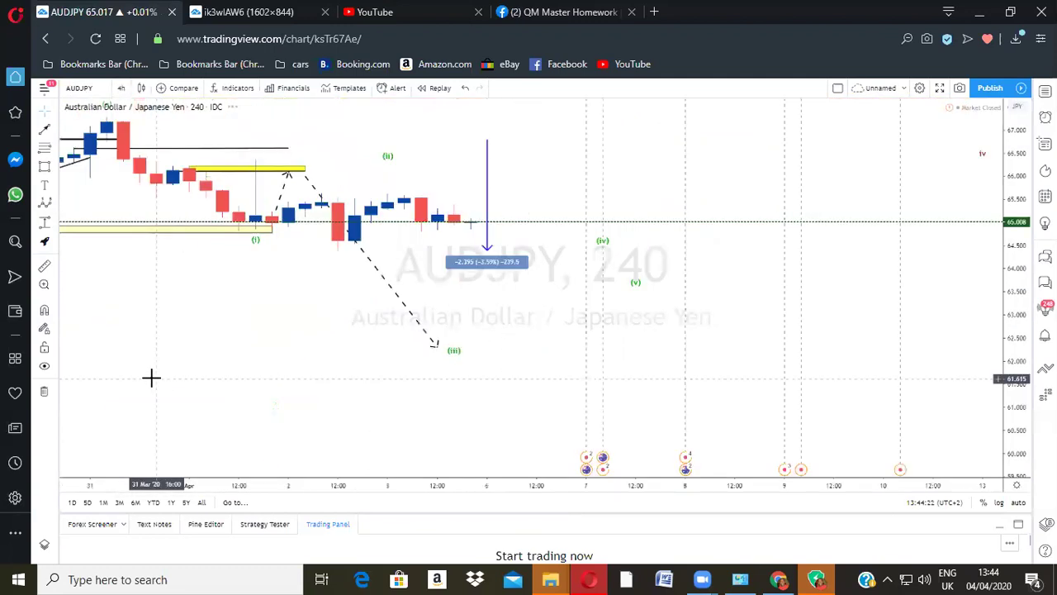
scroll(444, 284, down, 2)
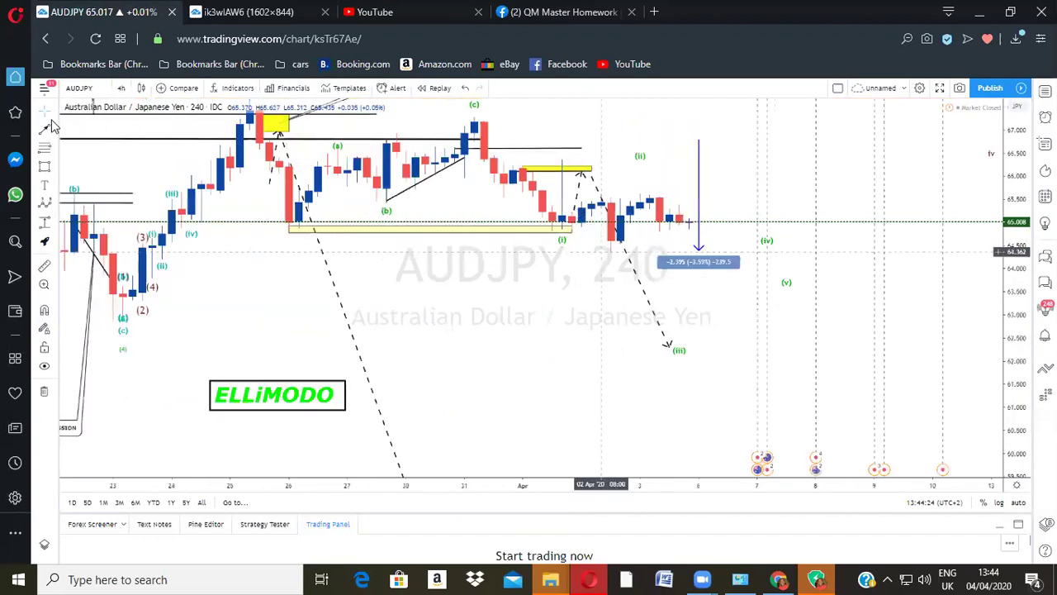
Step: Check the WhatsApp Web sign-in page in the browser's messenger and return to the 4-hour AUDJPY chart
click(15, 194)
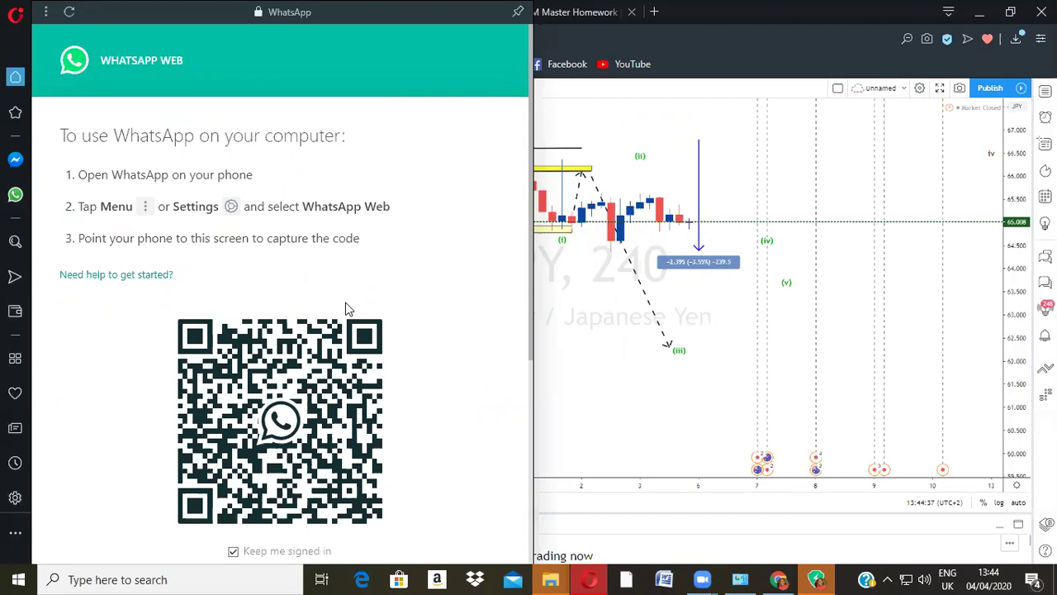
click(561, 36)
scroll(528, 233, down, 3)
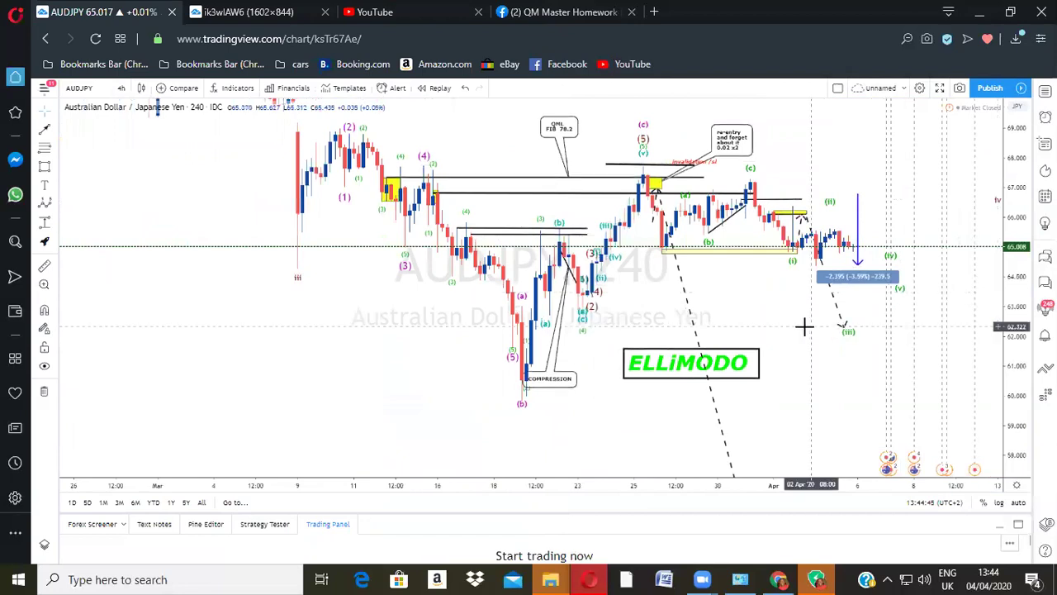
drag(804, 322, 664, 318)
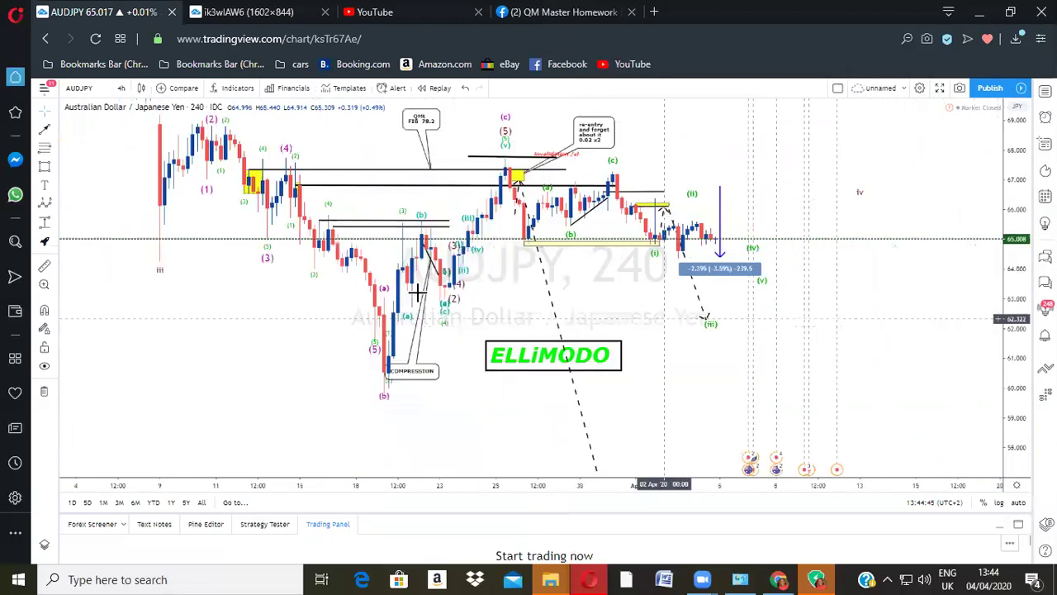
Step: Show the watchlist and load the AUDUSD chart to review its wave count and yellow zones
click(1045, 91)
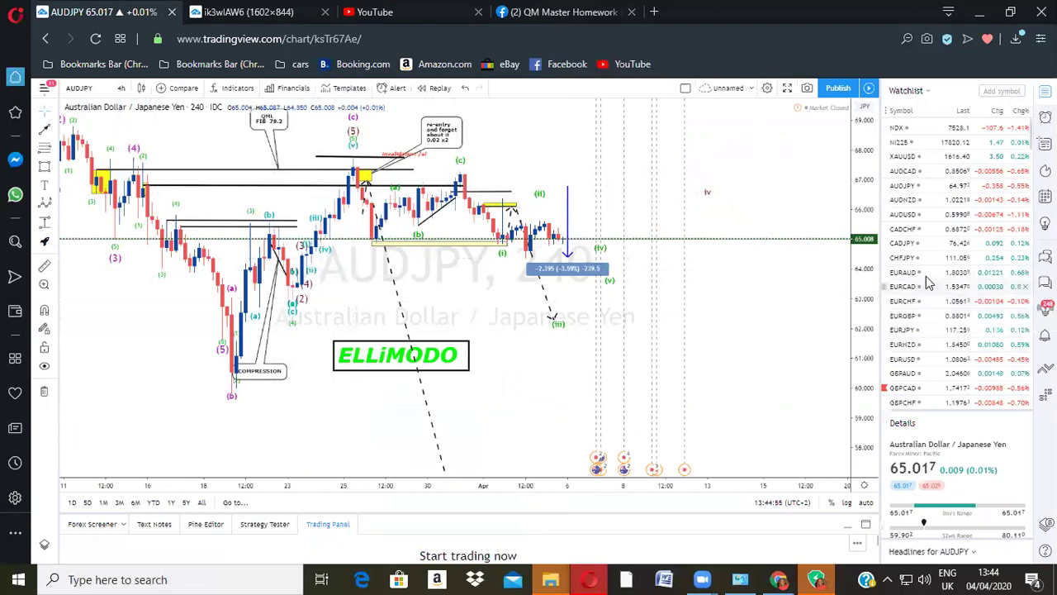
scroll(924, 276, down, 5)
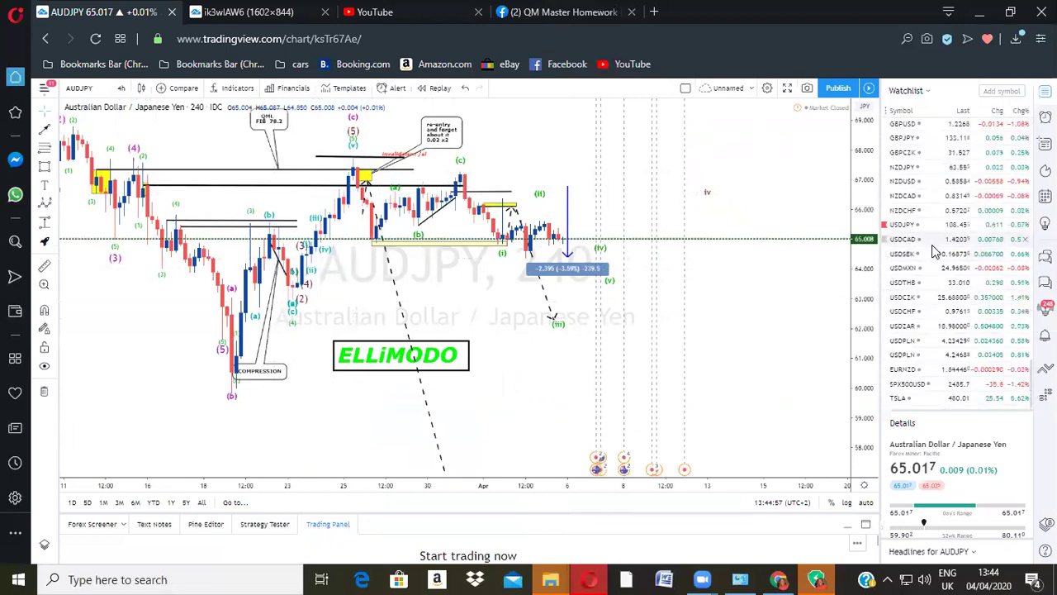
scroll(934, 244, up, 5)
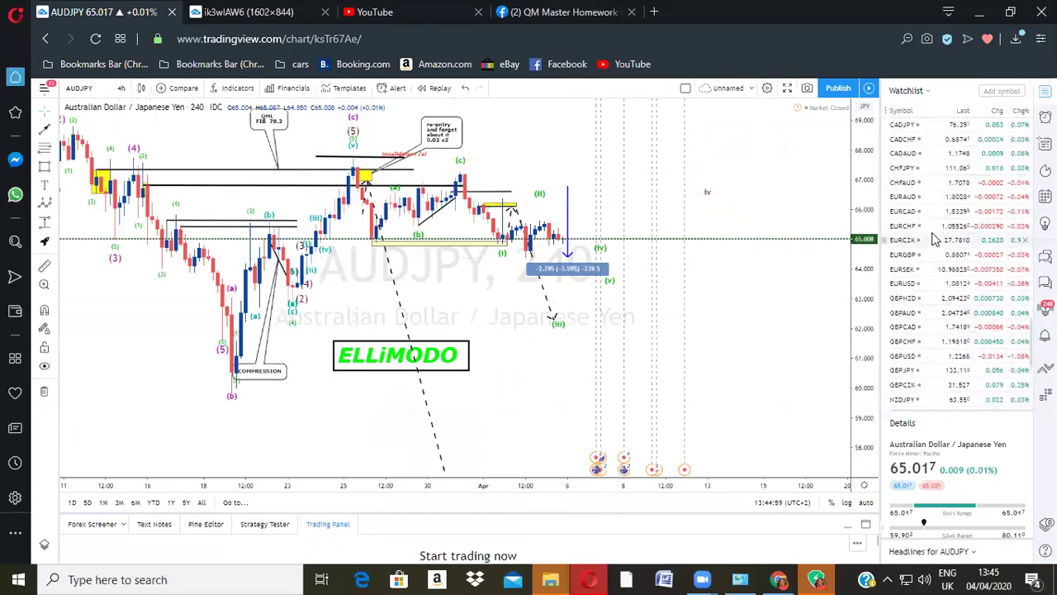
scroll(932, 215, up, 2)
click(927, 187)
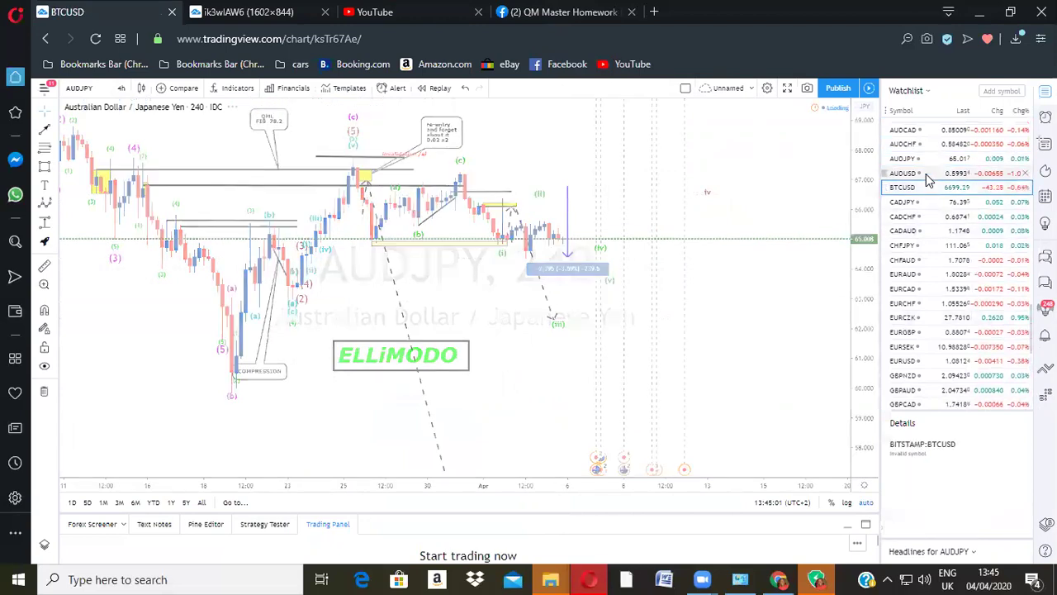
click(926, 173)
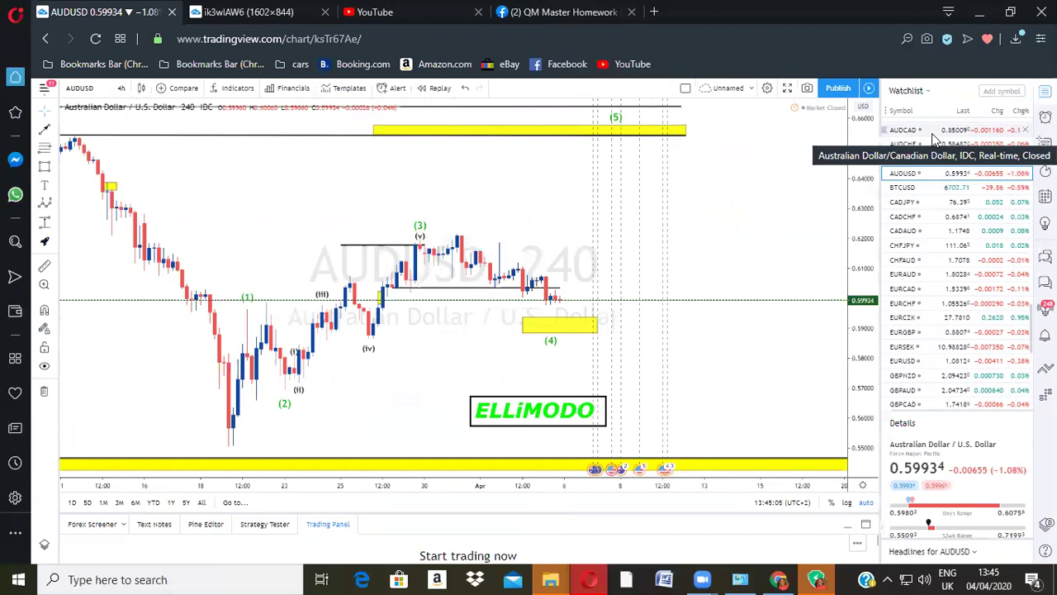
scroll(667, 288, down, 2)
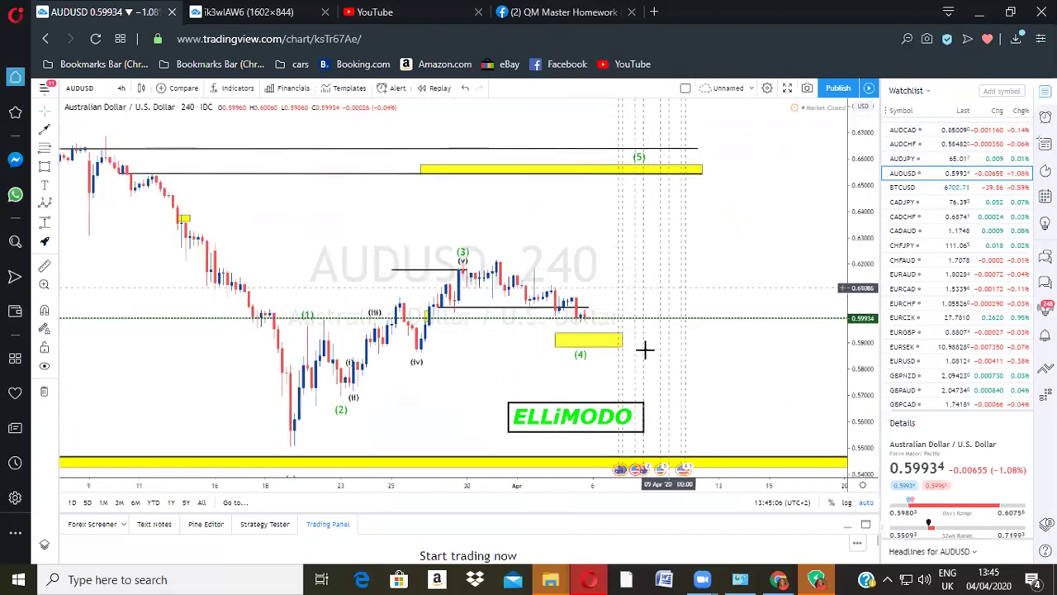
scroll(637, 335, down, 1)
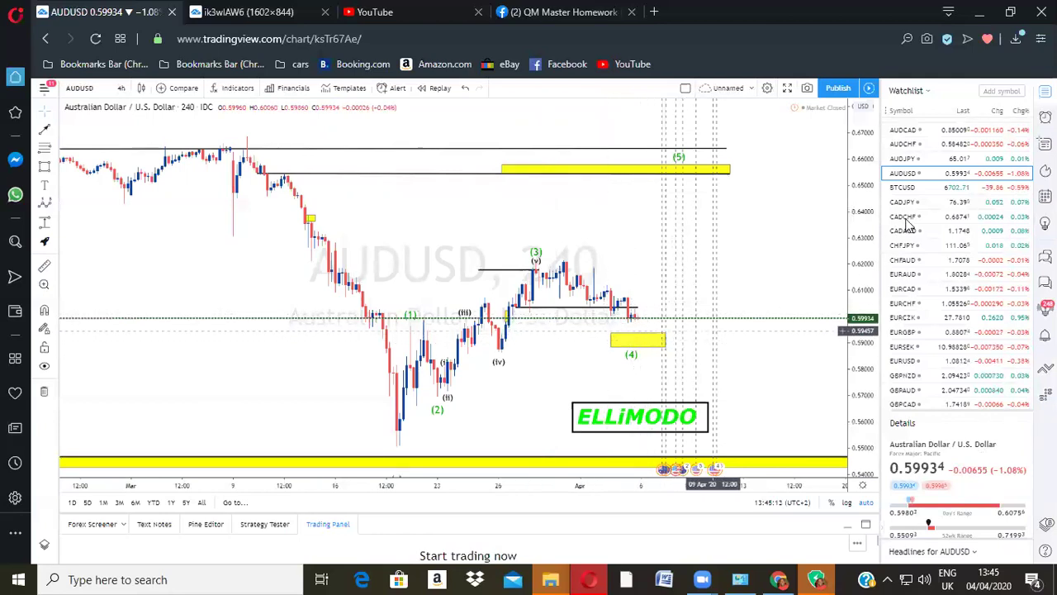
Step: Review the 4-hour BTCUSD and CADJPY charts from the watchlist
click(910, 189)
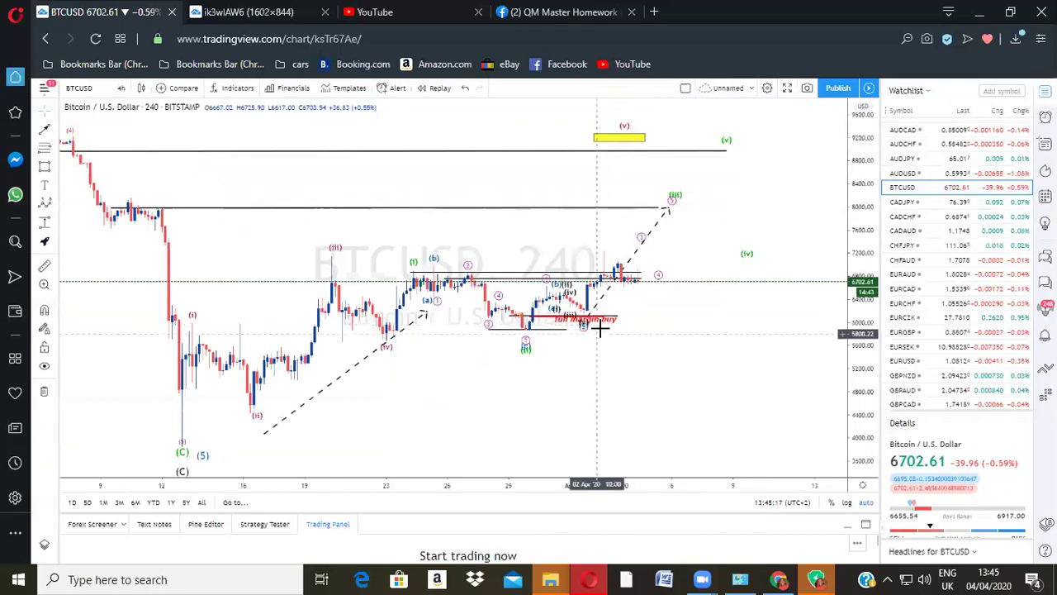
click(923, 203)
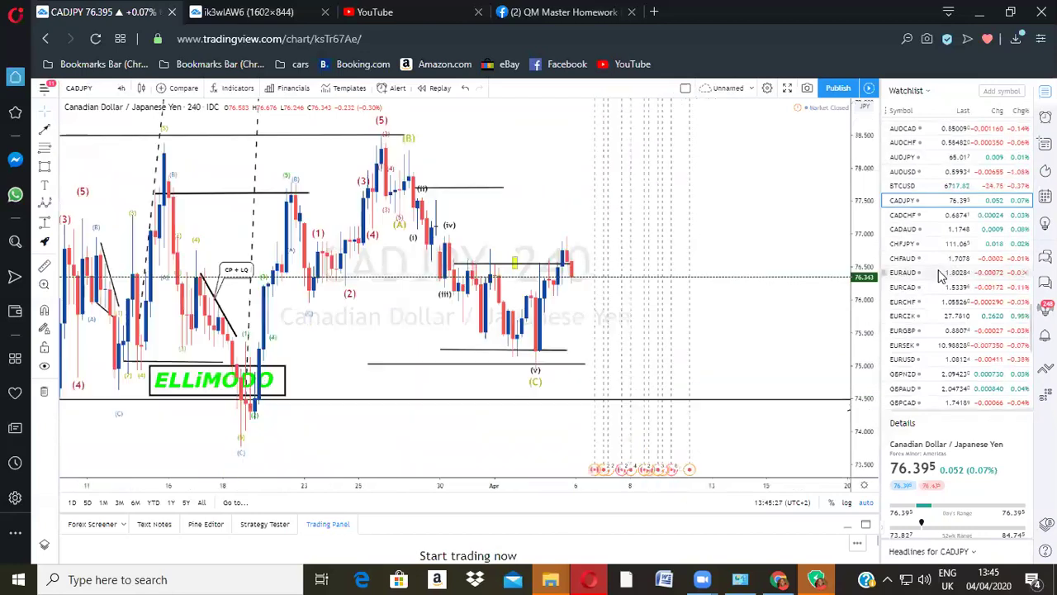
scroll(940, 275, down, 3)
scroll(940, 273, up, 1)
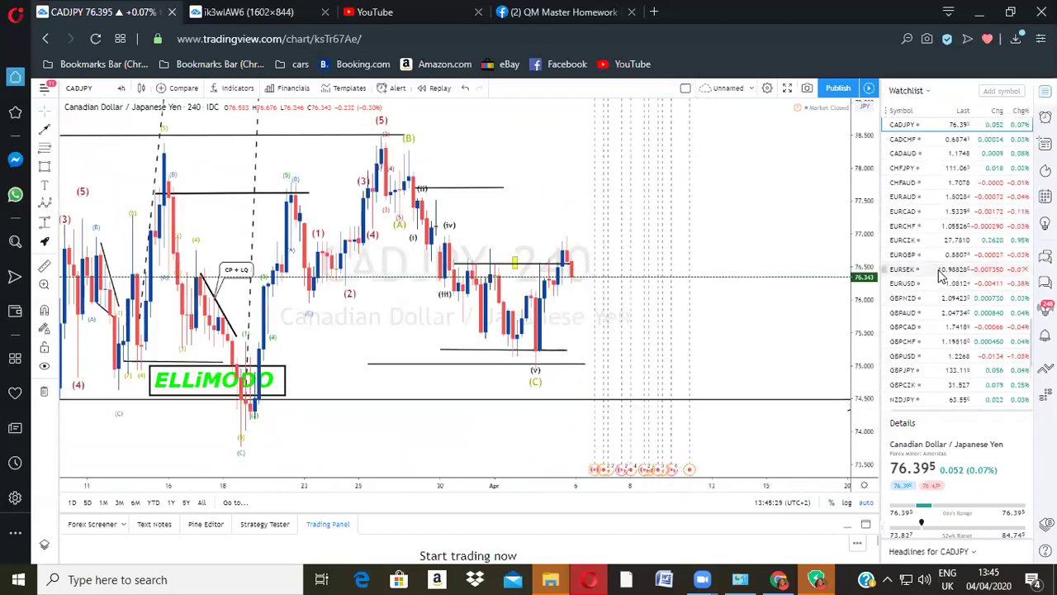
scroll(932, 219, up, 3)
Step: Load the 4-hour AUDCAD chart from the watchlist
click(911, 160)
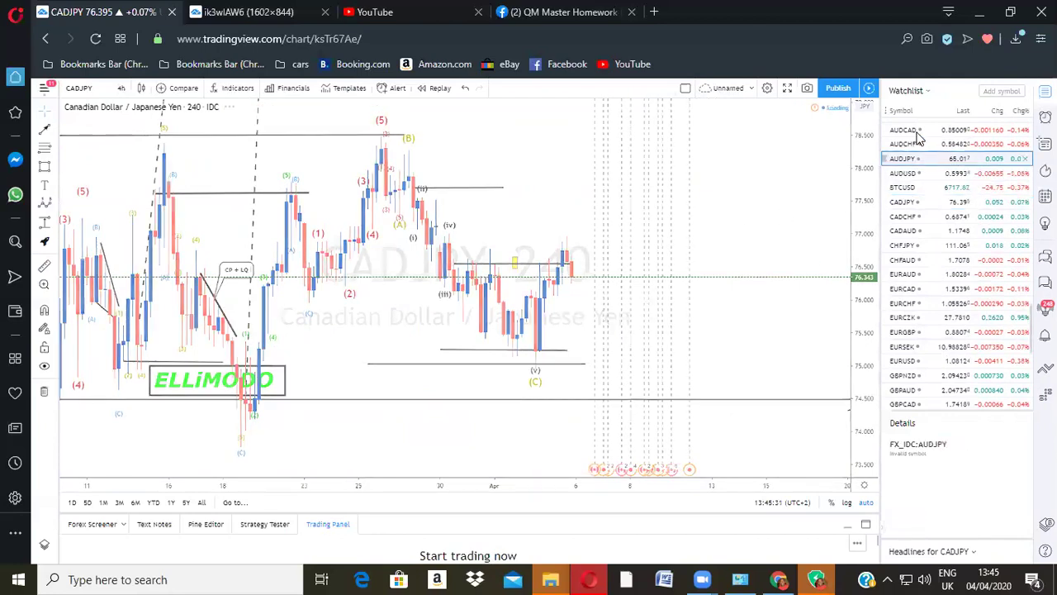
key(Up)
key(Up)
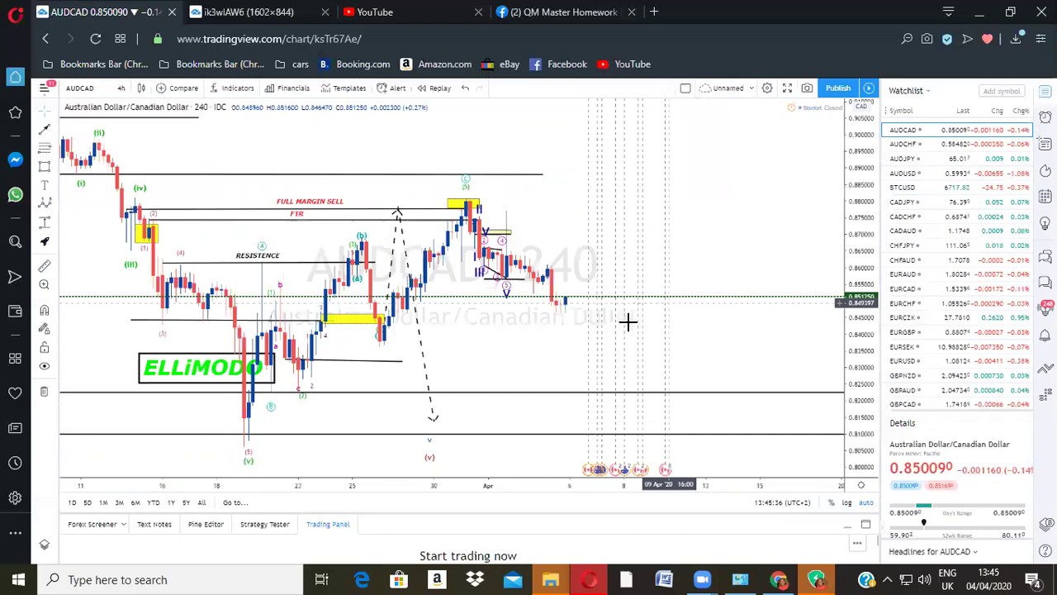
scroll(330, 371, up, 1)
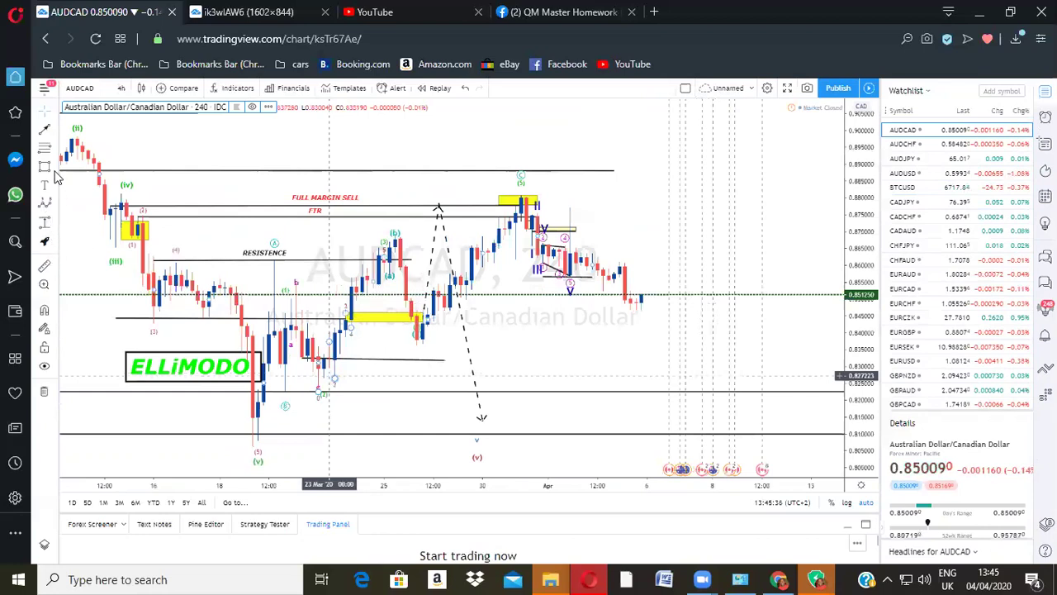
Step: Draw dashed arrows from the green (2) low up to about 0.845 and back down to about 0.831
click(44, 133)
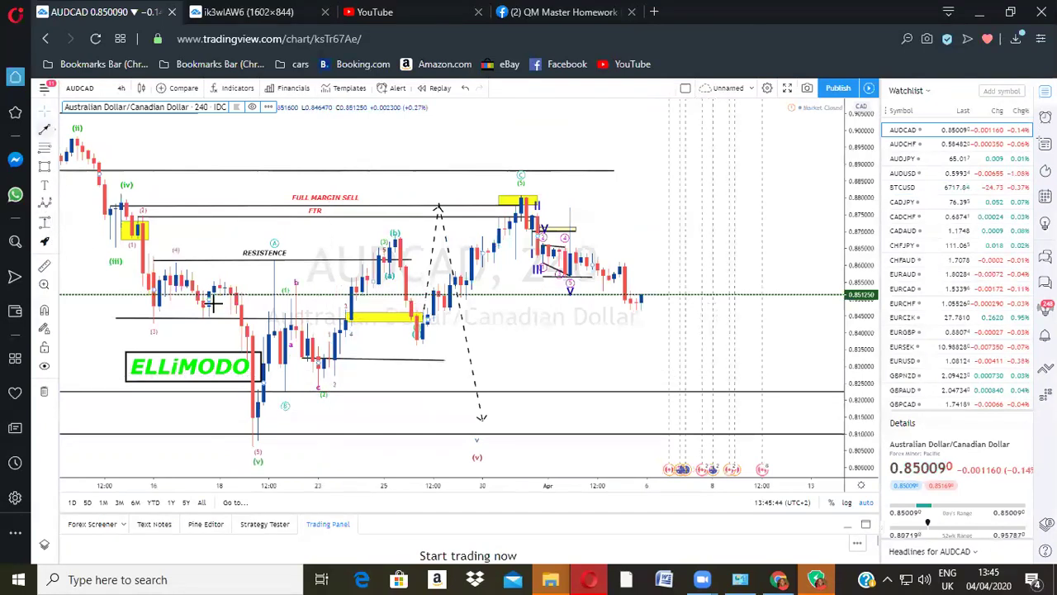
click(323, 374)
click(341, 317)
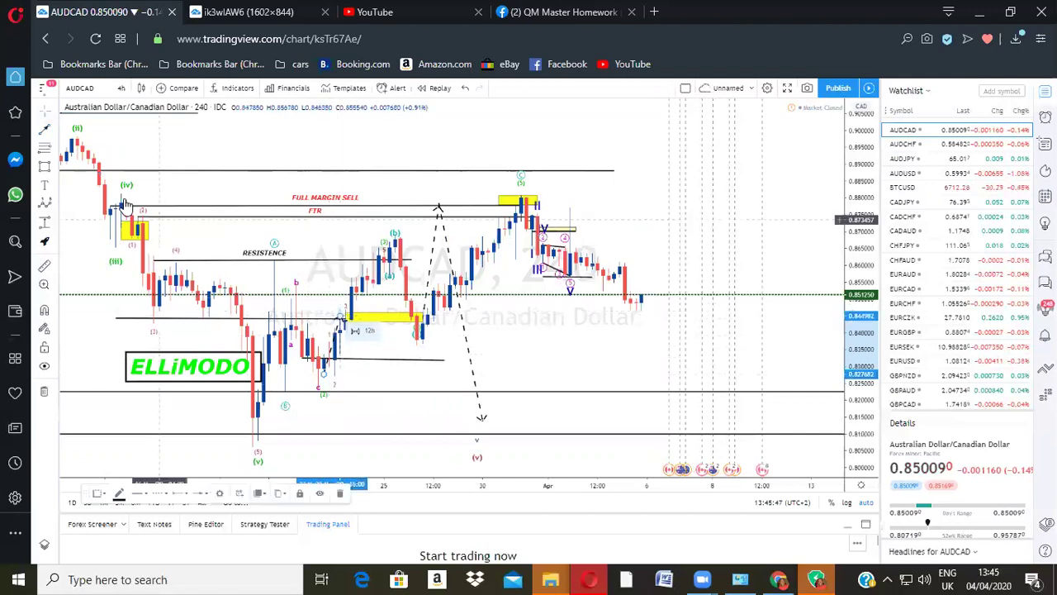
click(341, 322)
click(357, 363)
Step: Shift the dashed arrows back onto the a-b-c decline so the falling one ends near 0.8268 at wave c
click(44, 131)
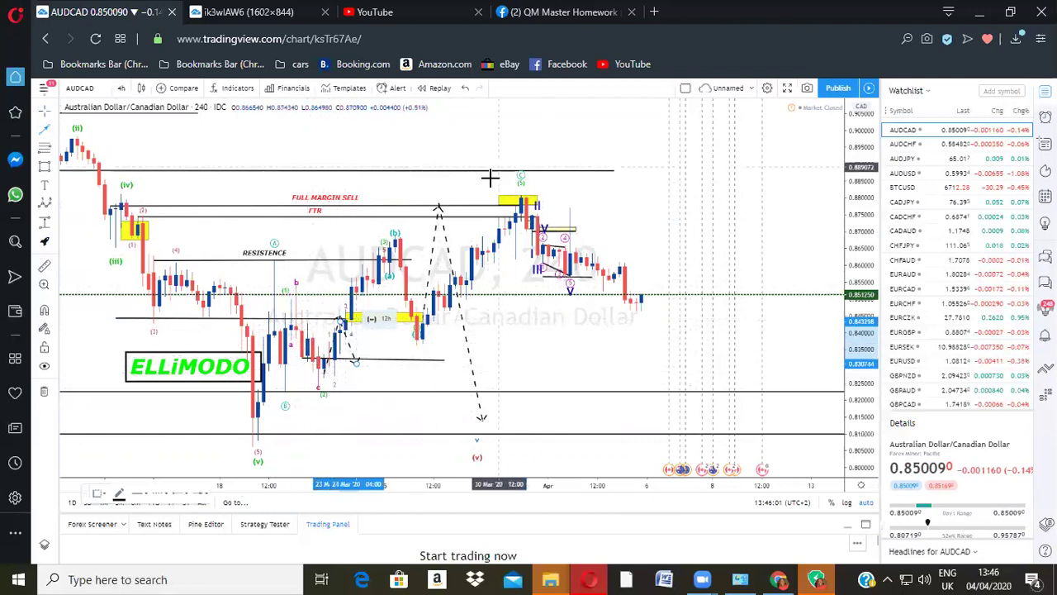
click(314, 348)
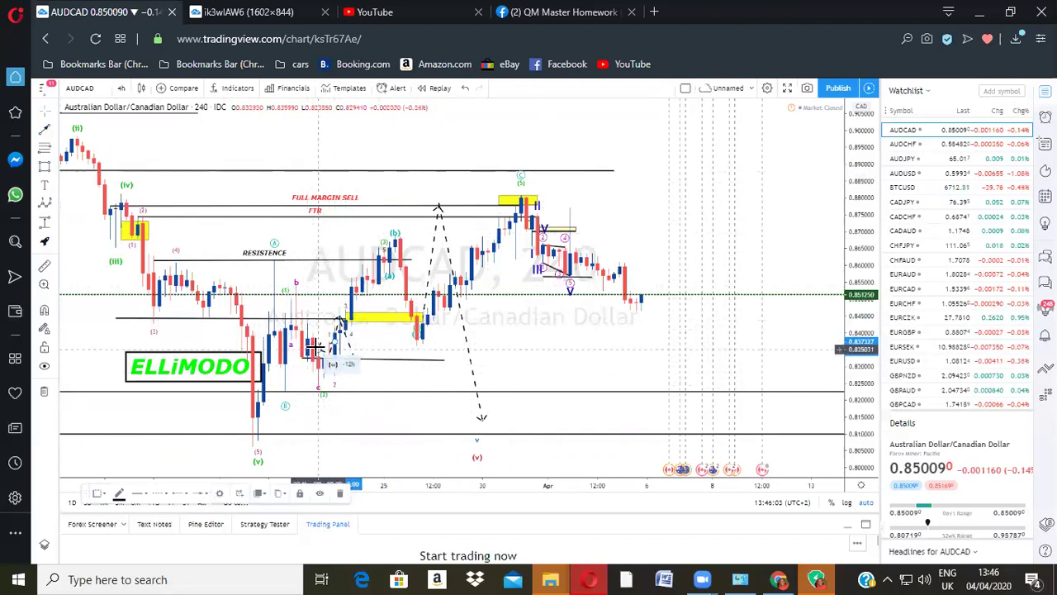
click(340, 494)
mouse_move(336, 352)
mouse_down()
mouse_move(301, 343)
mouse_move(321, 369)
mouse_move(318, 351)
mouse_move(323, 382)
mouse_up()
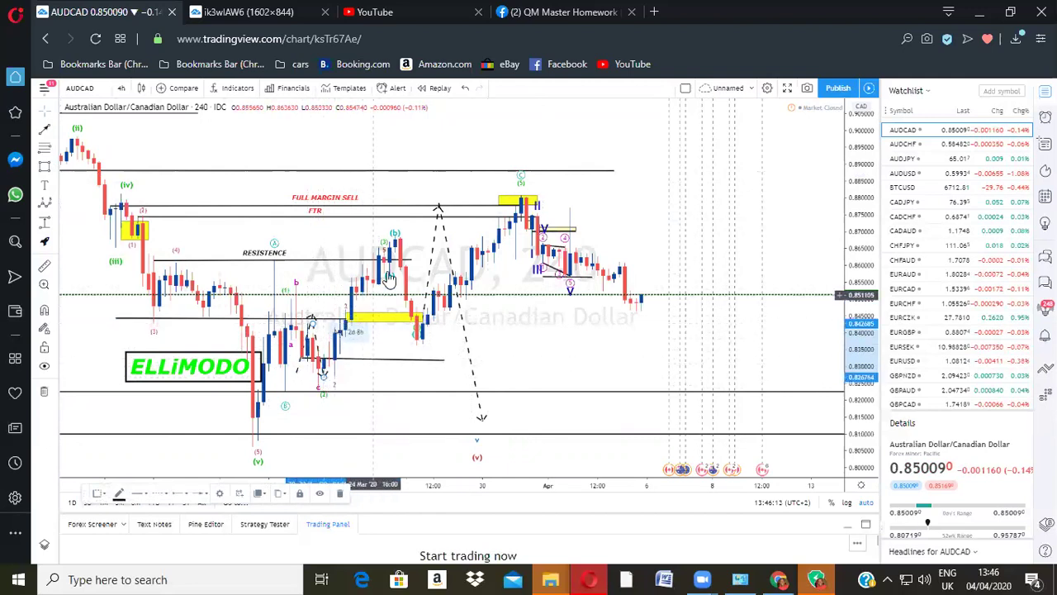
Step: Move the red (v) wave label on the AUDCAD chart to about 0.7977 at 9 April
scroll(656, 372, down, 5)
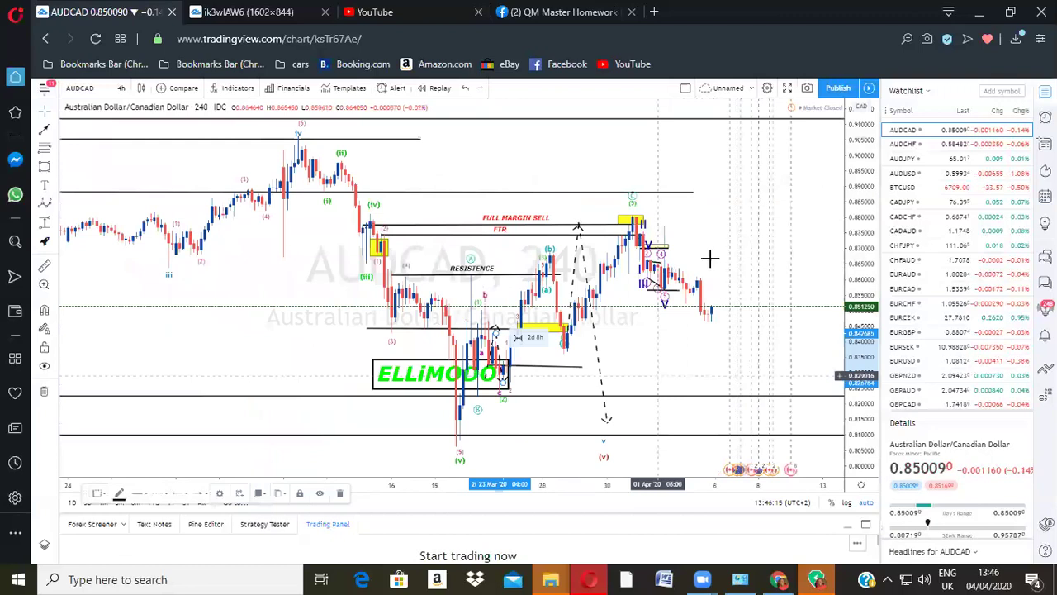
drag(619, 272, 456, 272)
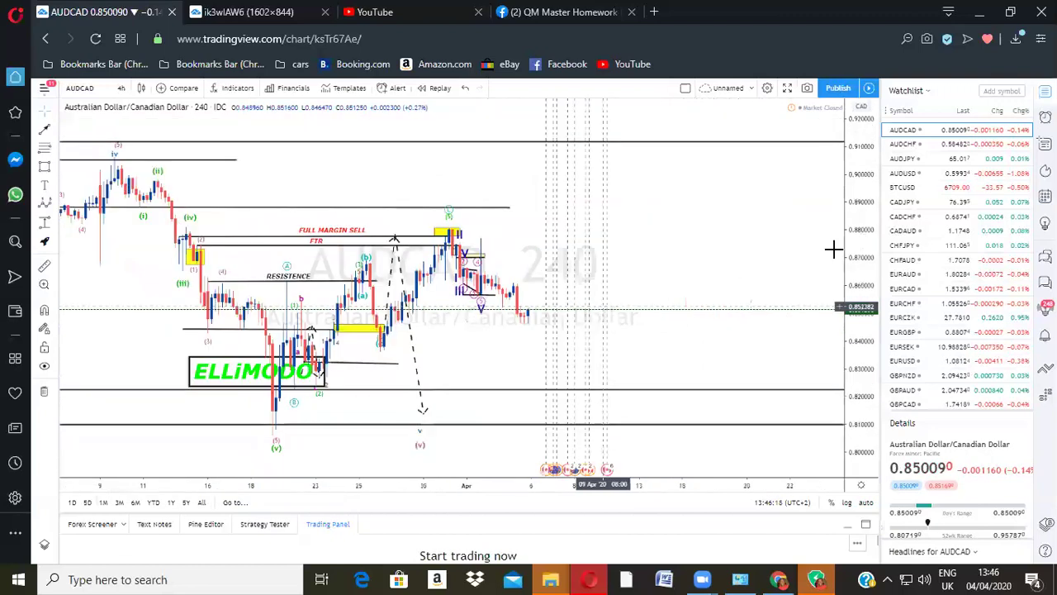
scroll(798, 302, down, 3)
drag(682, 336, 494, 304)
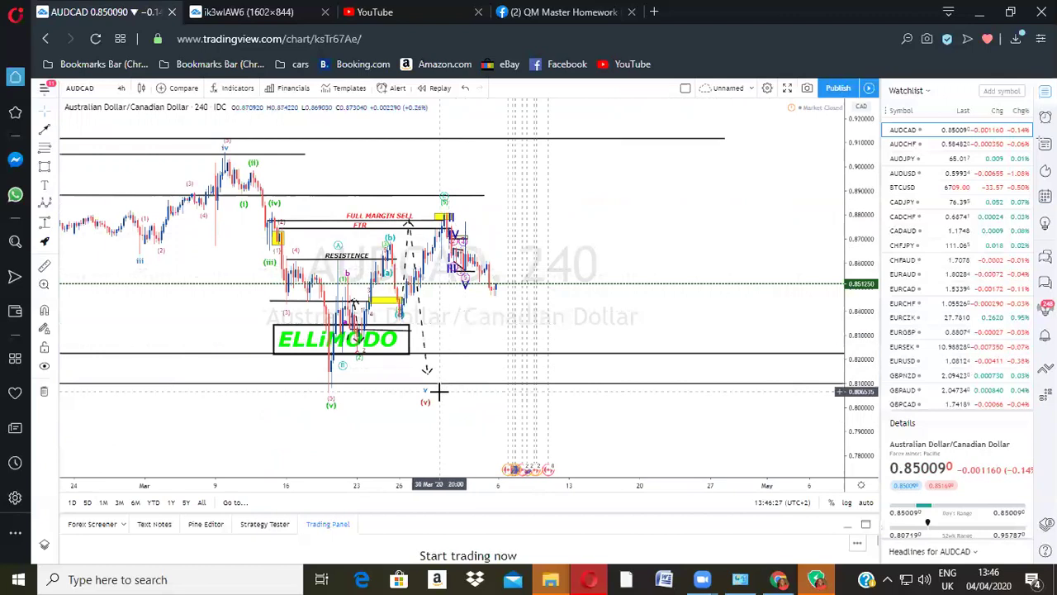
mouse_move(428, 408)
mouse_down()
mouse_move(520, 394)
mouse_move(543, 427)
mouse_up()
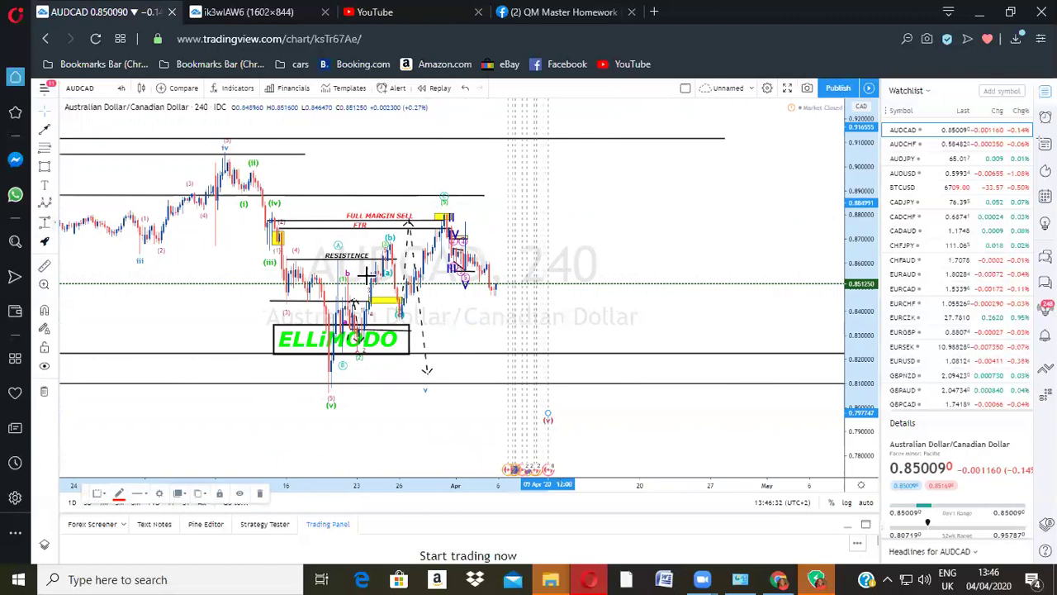
Step: Switch the AUDCAD chart to the 1-hour timeframe
click(493, 285)
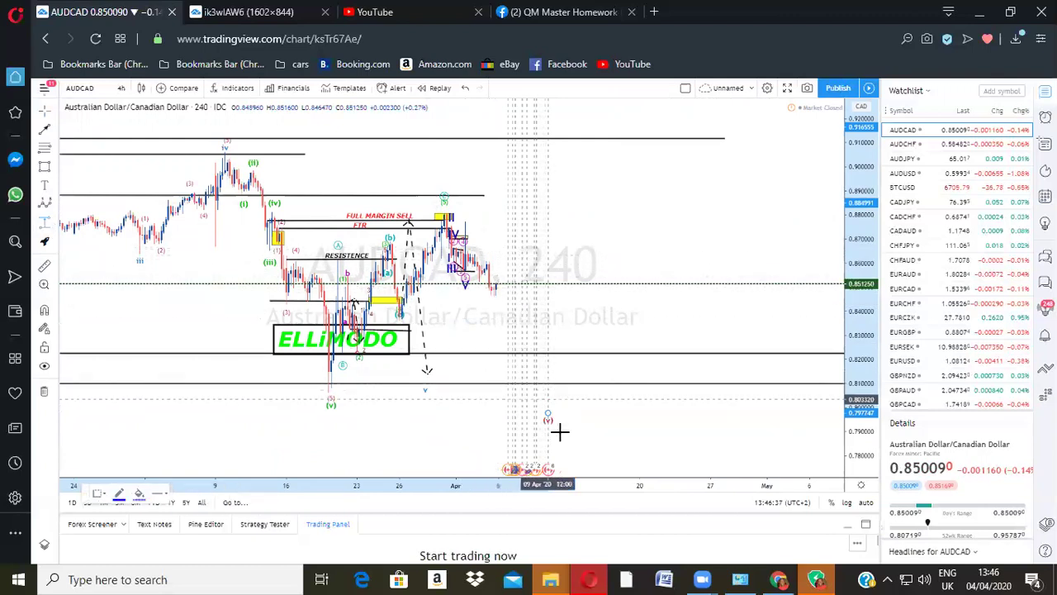
click(120, 87)
click(161, 329)
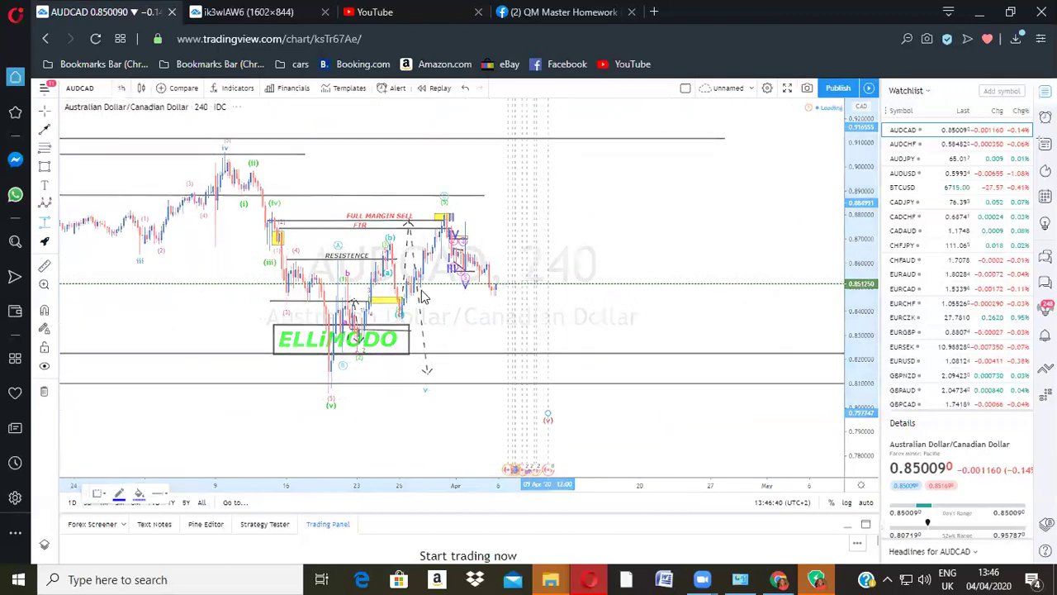
drag(857, 360, 849, 161)
click(791, 181)
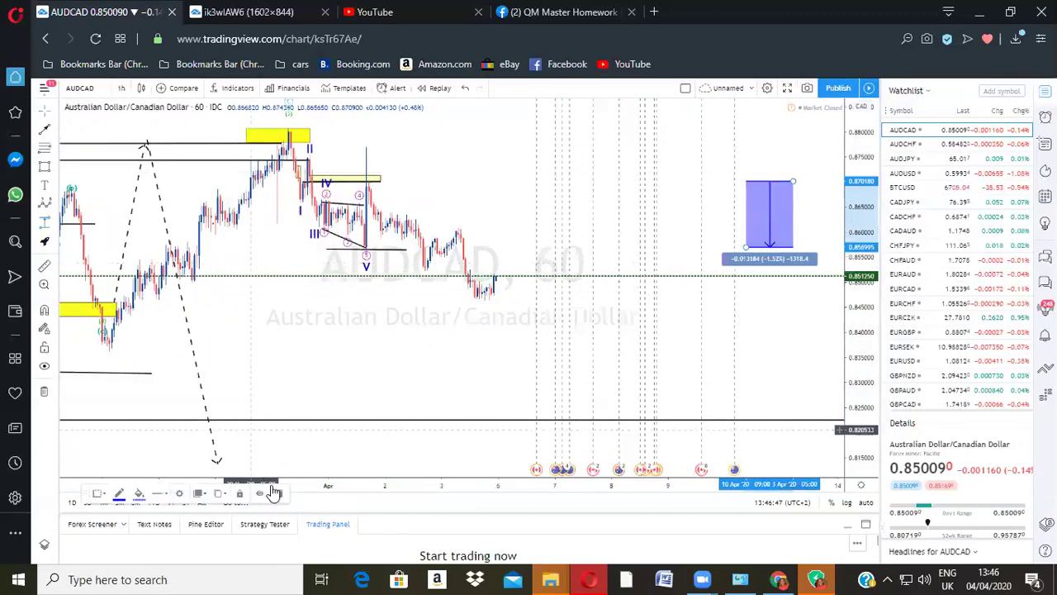
click(272, 491)
Step: Examine the hourly AUDCAD decline around the blue I to V wave labels and the yellow zone above them
drag(857, 401, 868, 250)
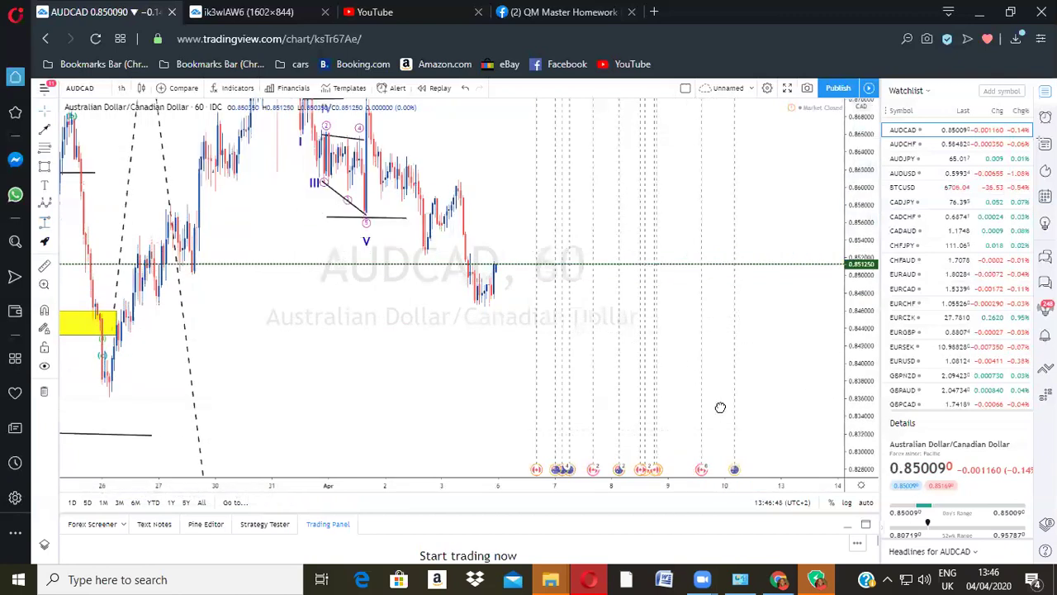
drag(632, 265, 720, 407)
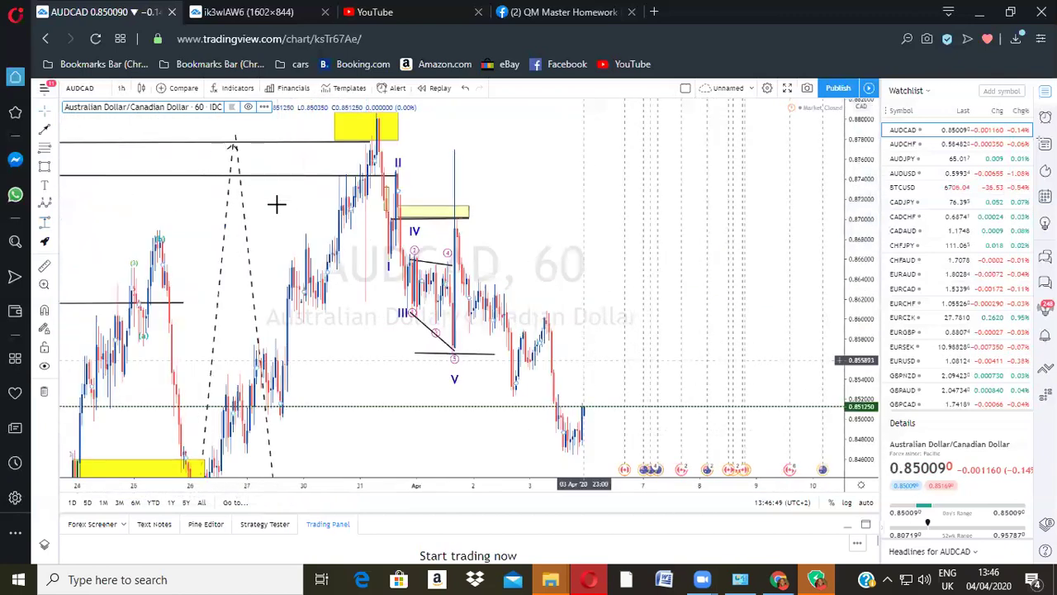
scroll(343, 374, up, 2)
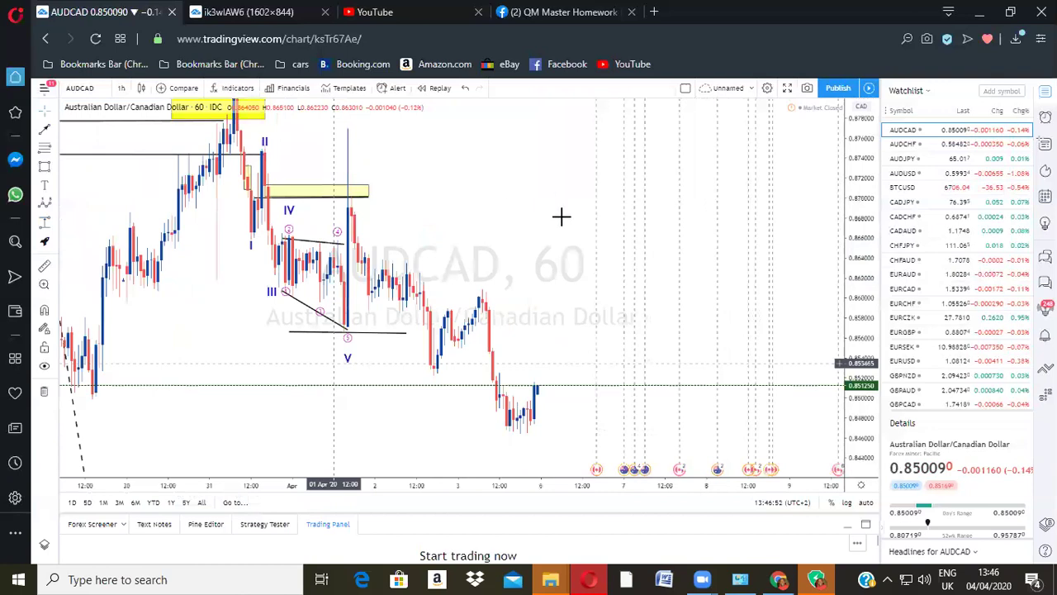
Step: Place a trend-based Fib extension from the peak near 0.8810 to the wave V low at about 0.8558, projected from about 0.8771
drag(474, 198, 471, 210)
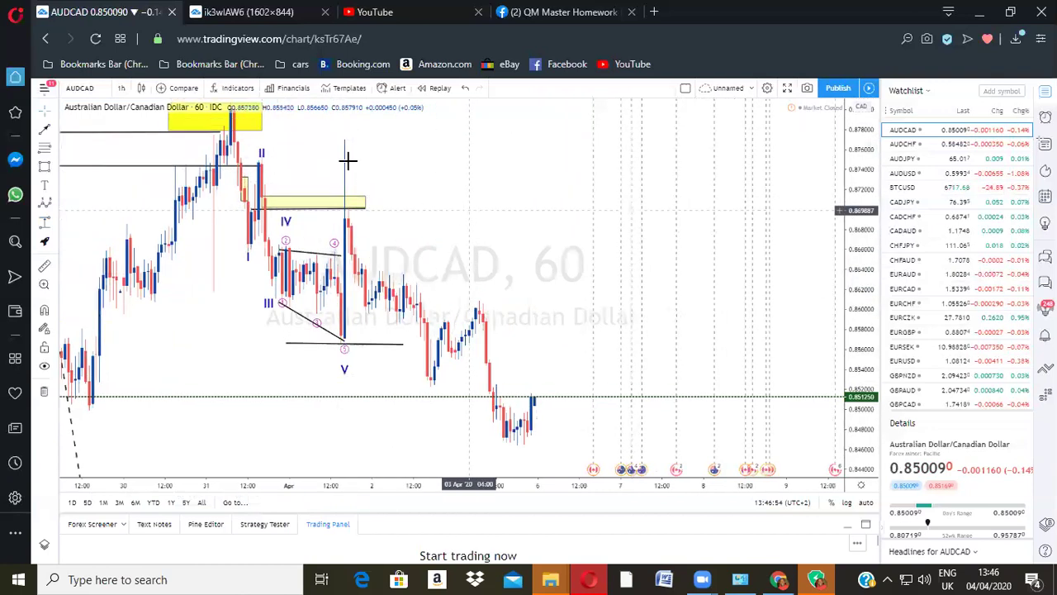
click(339, 380)
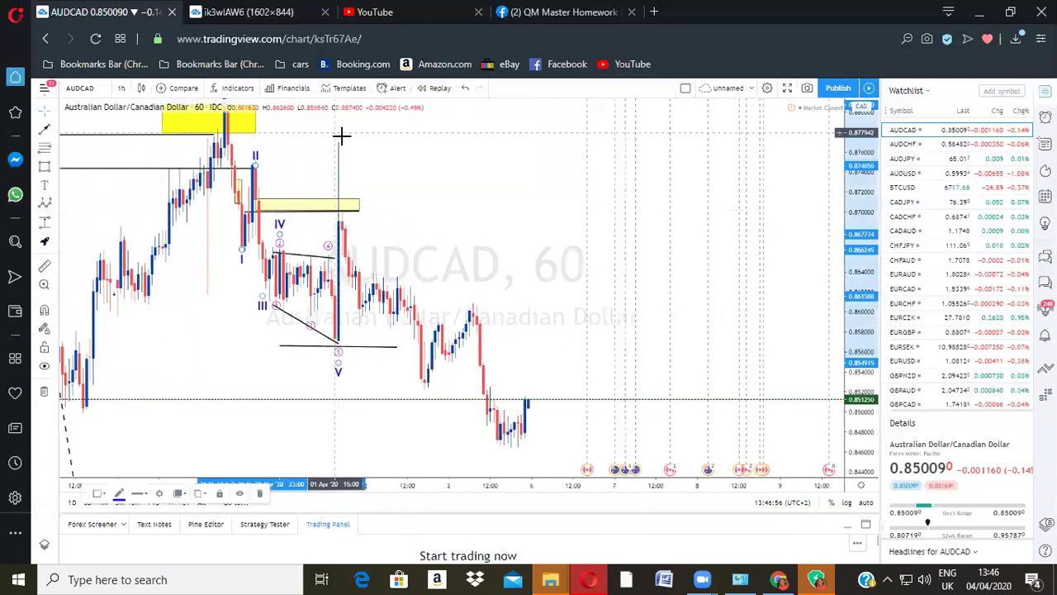
drag(468, 248, 462, 251)
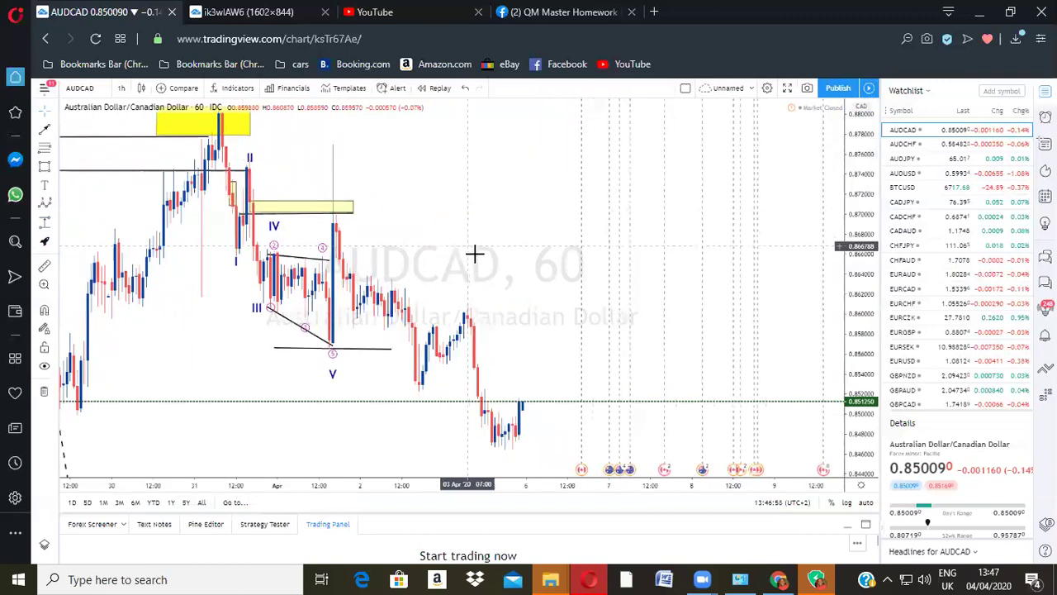
drag(474, 254, 472, 270)
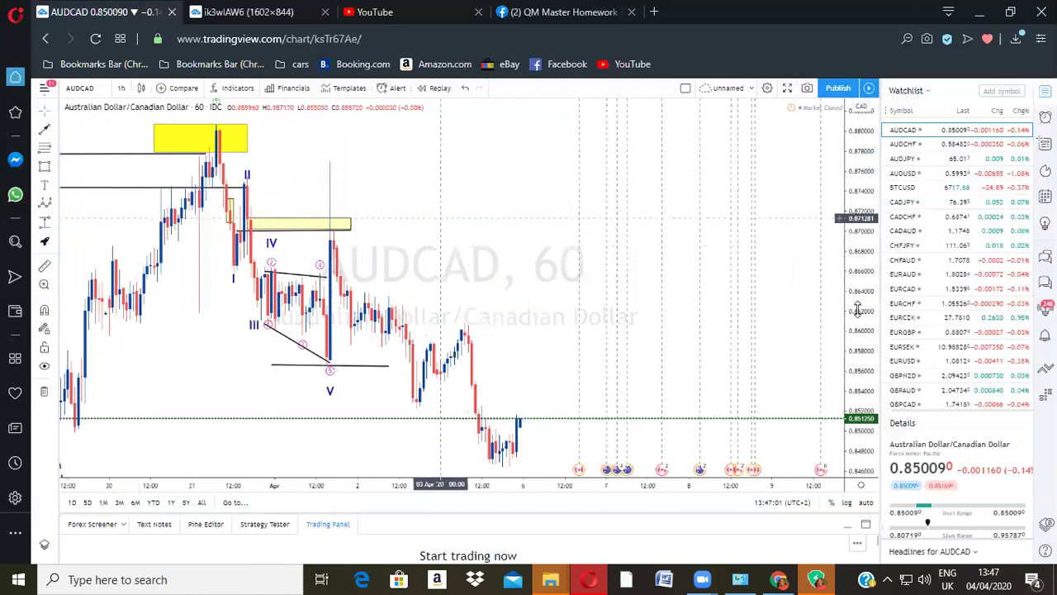
scroll(857, 308, down, 2)
scroll(830, 231, down, 2)
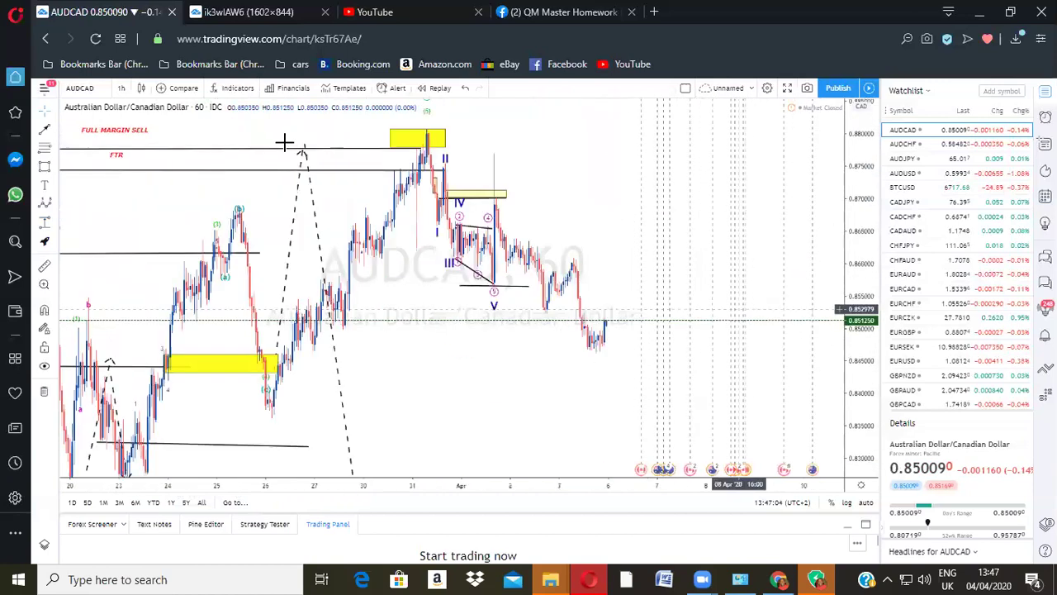
click(53, 148)
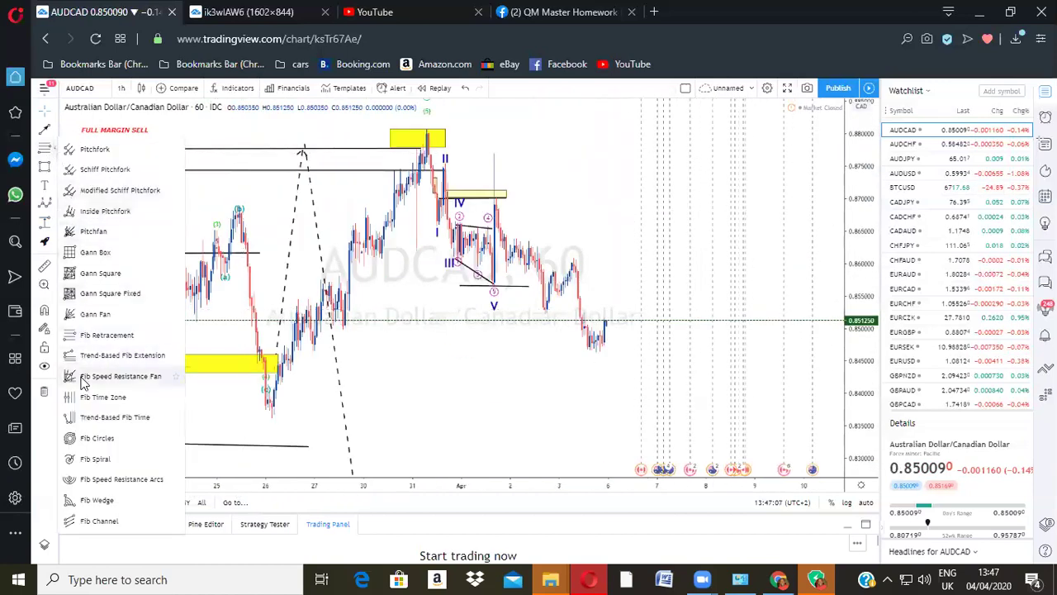
click(108, 355)
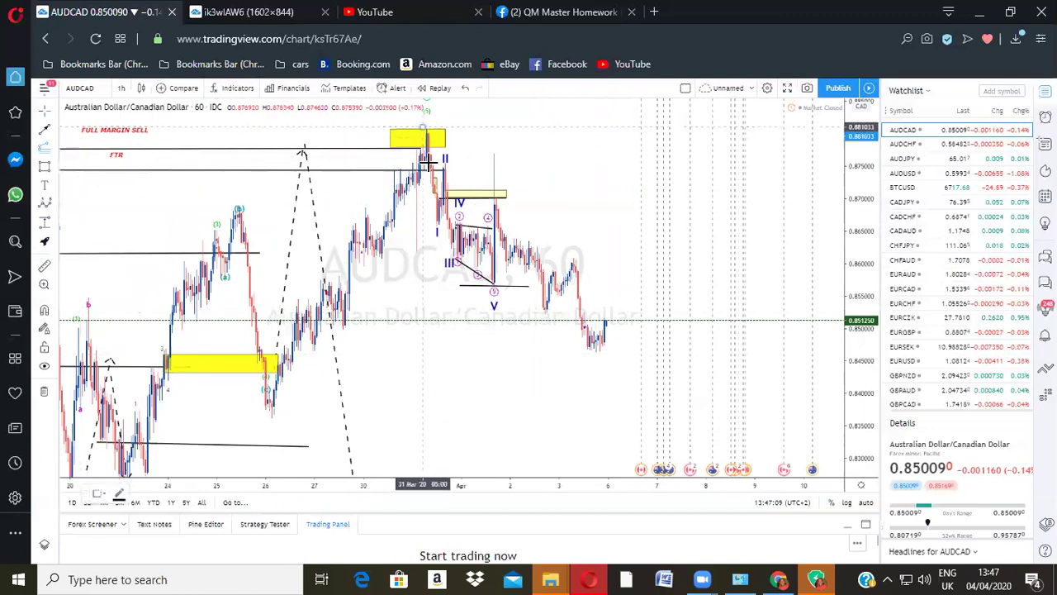
click(423, 128)
click(494, 289)
click(557, 153)
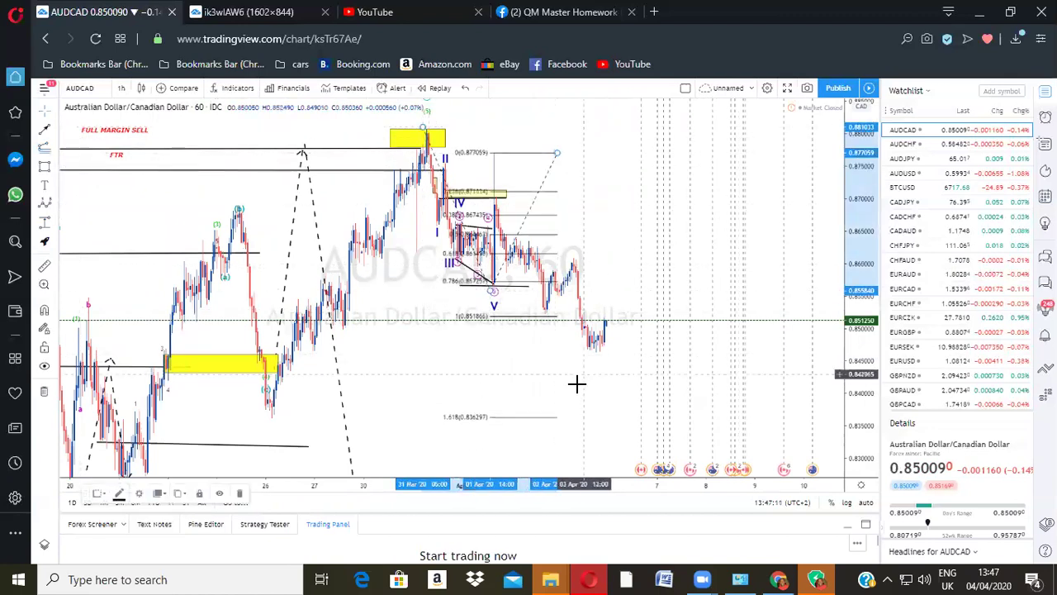
Step: Adjust the Fib extension's anchors, setting the low point at about 0.8608 and the peak point at about 0.8803
drag(490, 293, 499, 279)
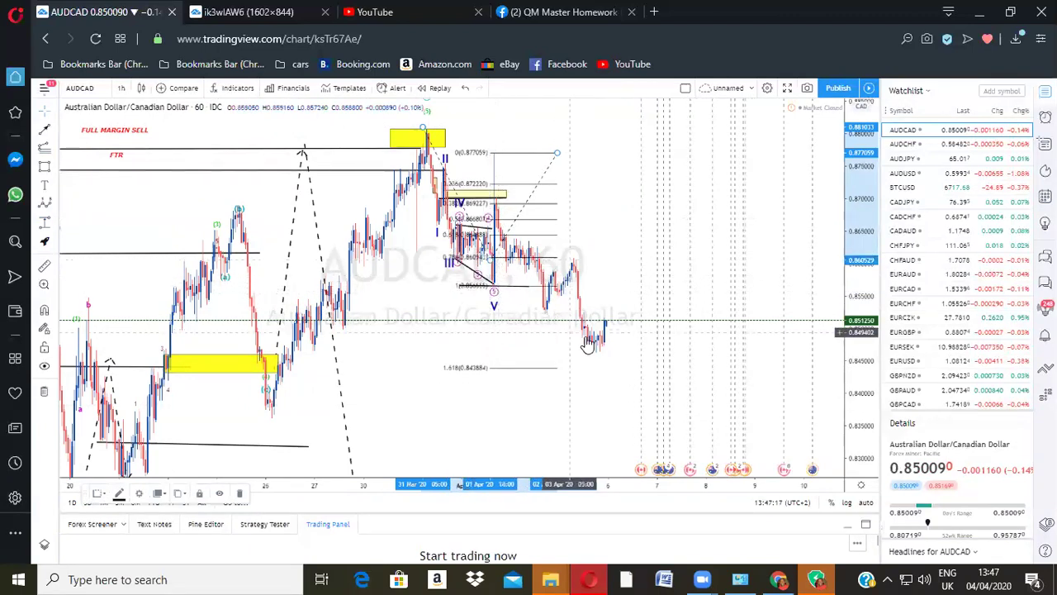
drag(491, 260, 490, 257)
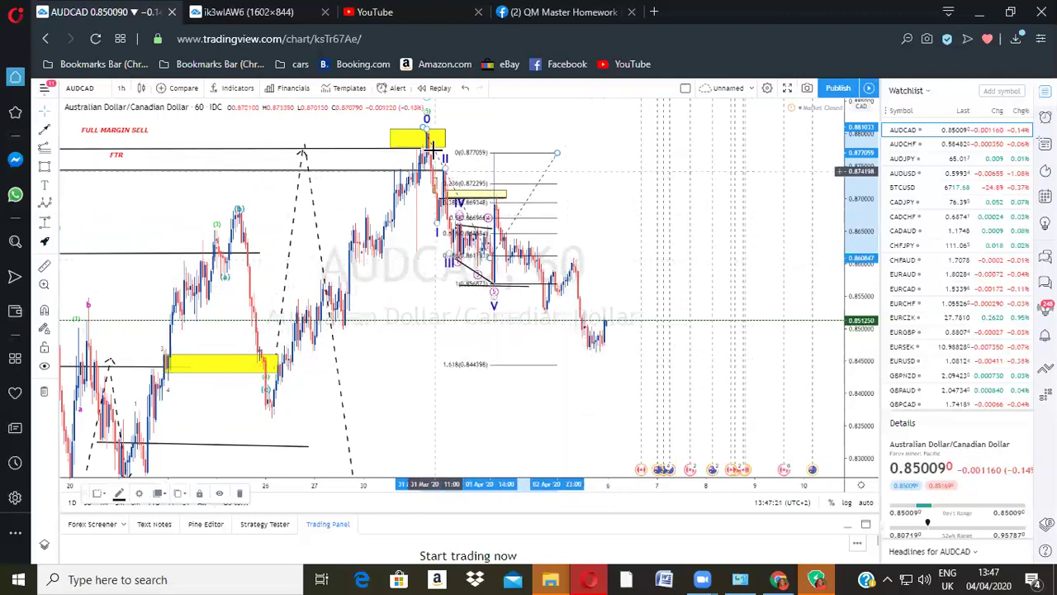
drag(423, 132, 424, 134)
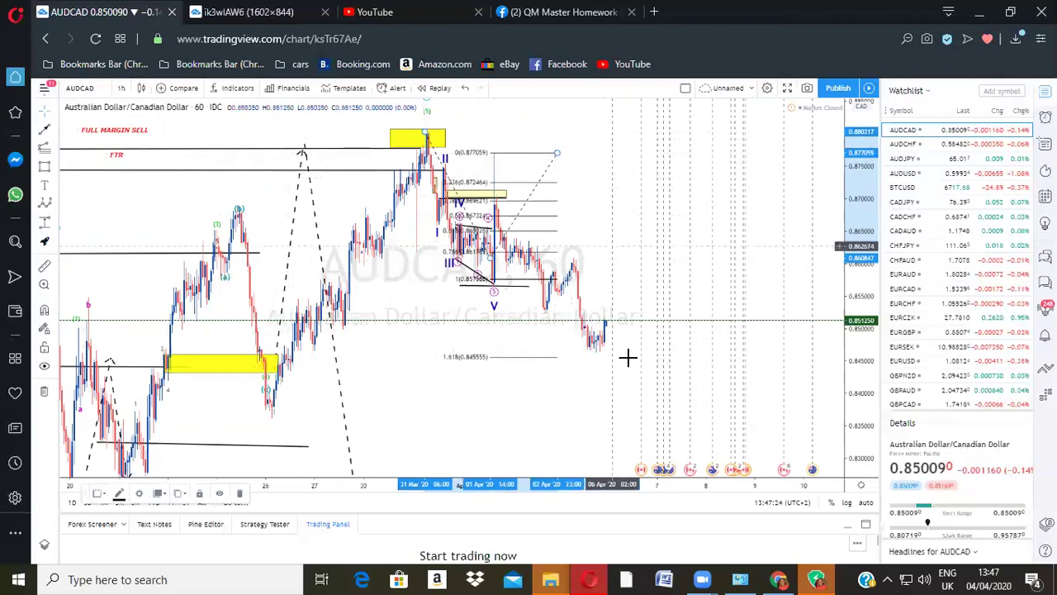
Step: Draw a horizontal trend line at about 0.859 from the 2 April swing high past 6 April and delete the Fib extension
scroll(573, 356, up, 2)
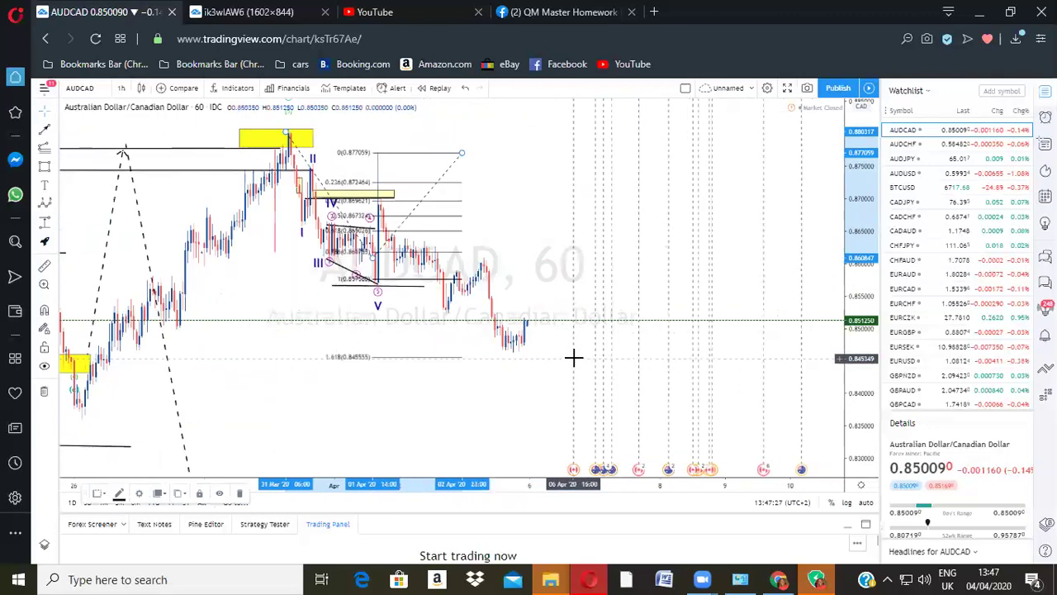
click(54, 141)
click(78, 130)
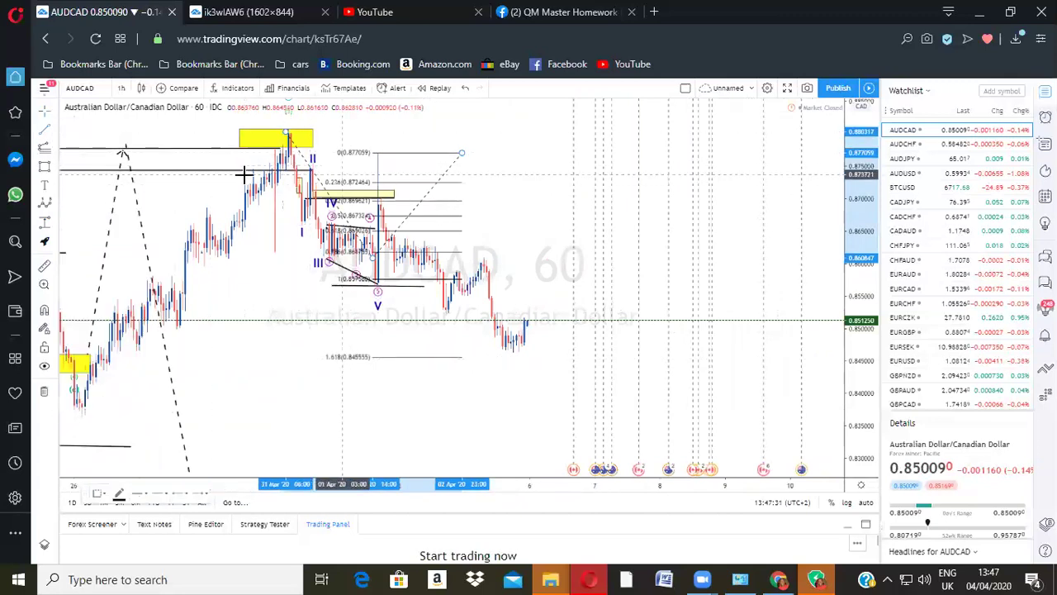
click(454, 270)
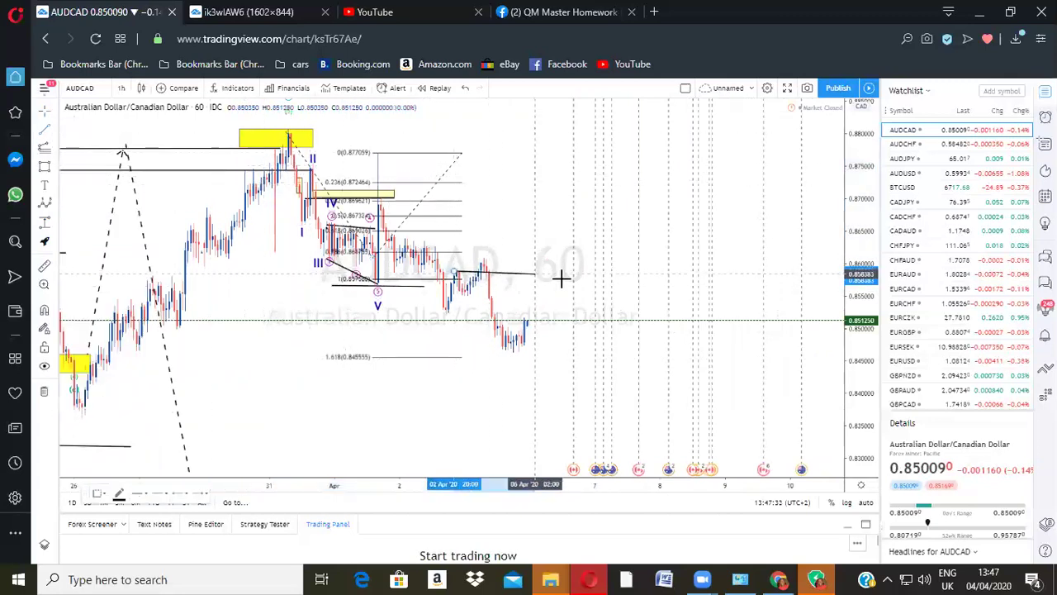
click(581, 270)
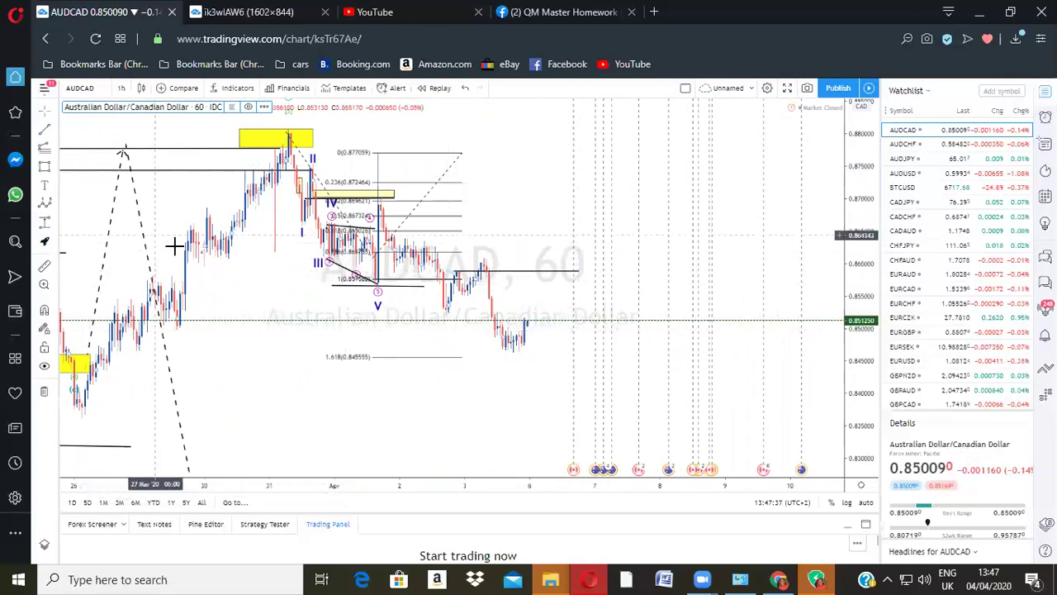
click(455, 158)
click(239, 495)
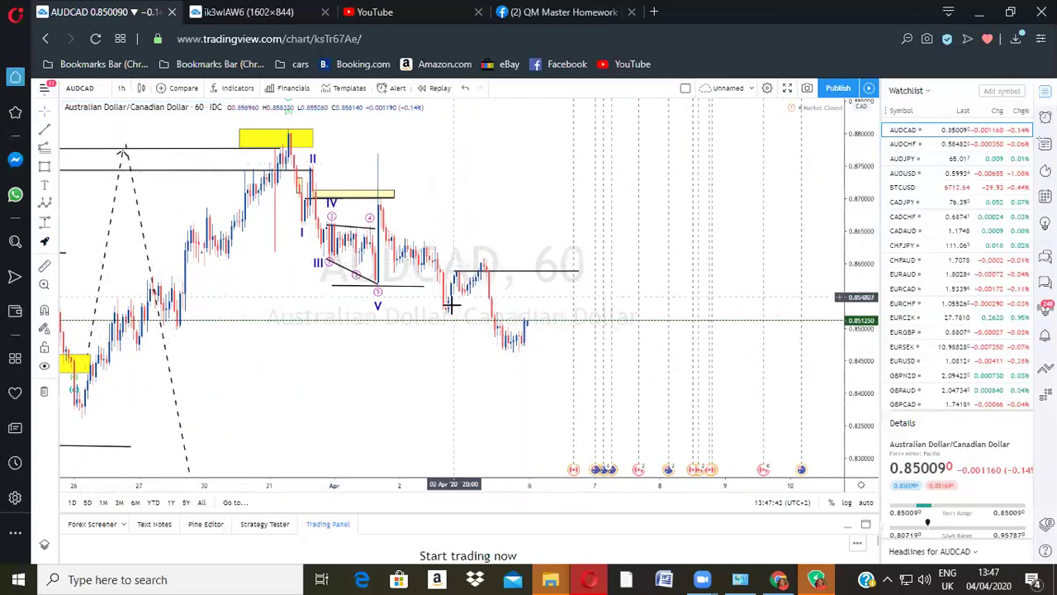
Step: Draw a horizontal line at about 0.8655 from the circled wave 4 high and a small yellow rectangle beneath it from about 0.8643 to 0.8624
scroll(122, 205, up, 1)
click(44, 130)
click(268, 228)
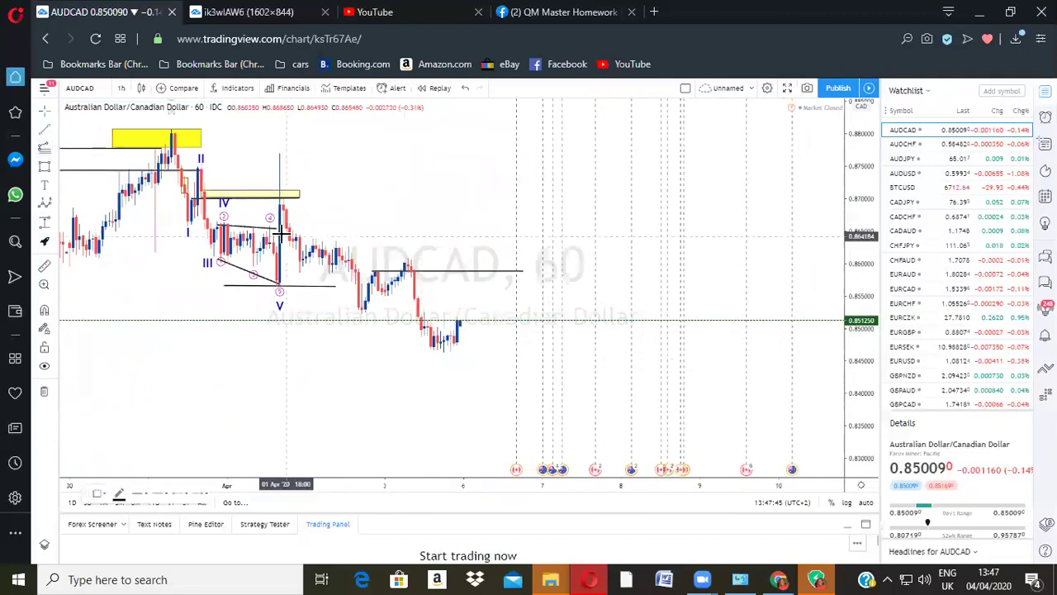
click(581, 227)
click(50, 170)
click(95, 187)
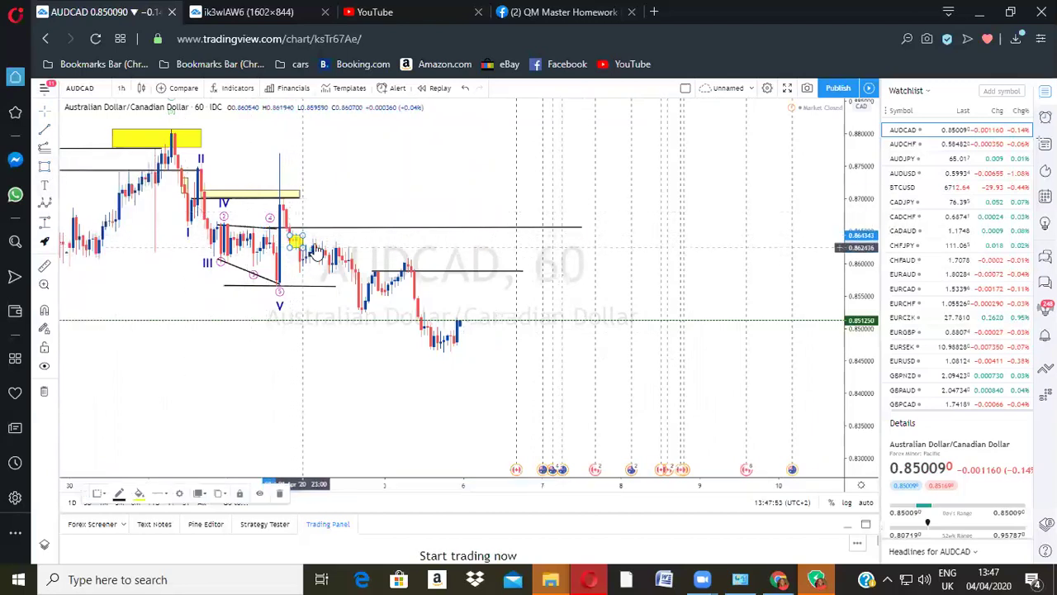
Step: Examine the AUDCAD decline against the two new horizontal lines, the small yellow rectangle and the lower support lines
scroll(675, 289, down, 2)
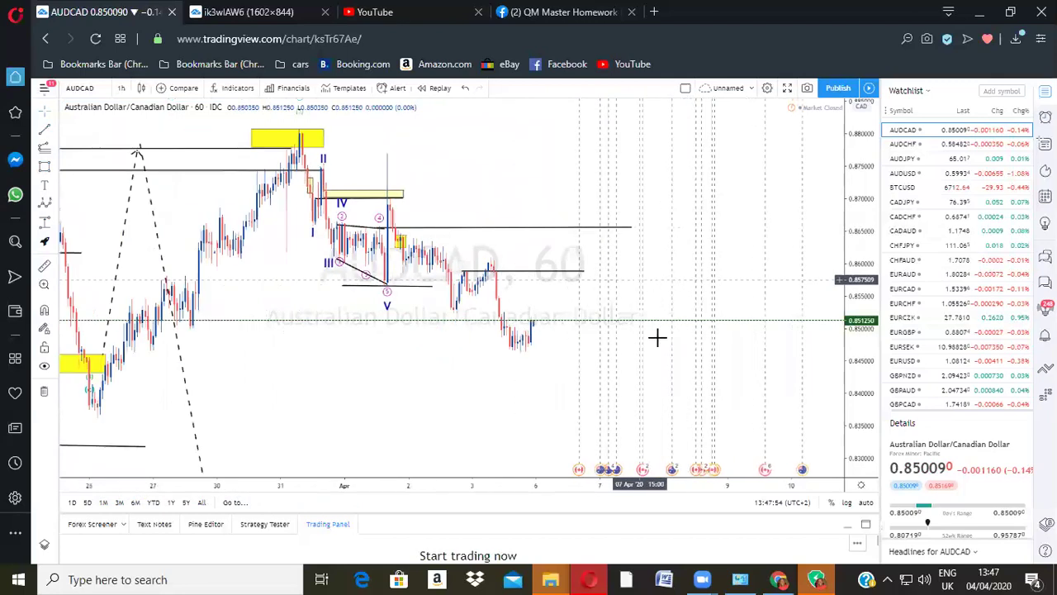
scroll(520, 281, up, 1)
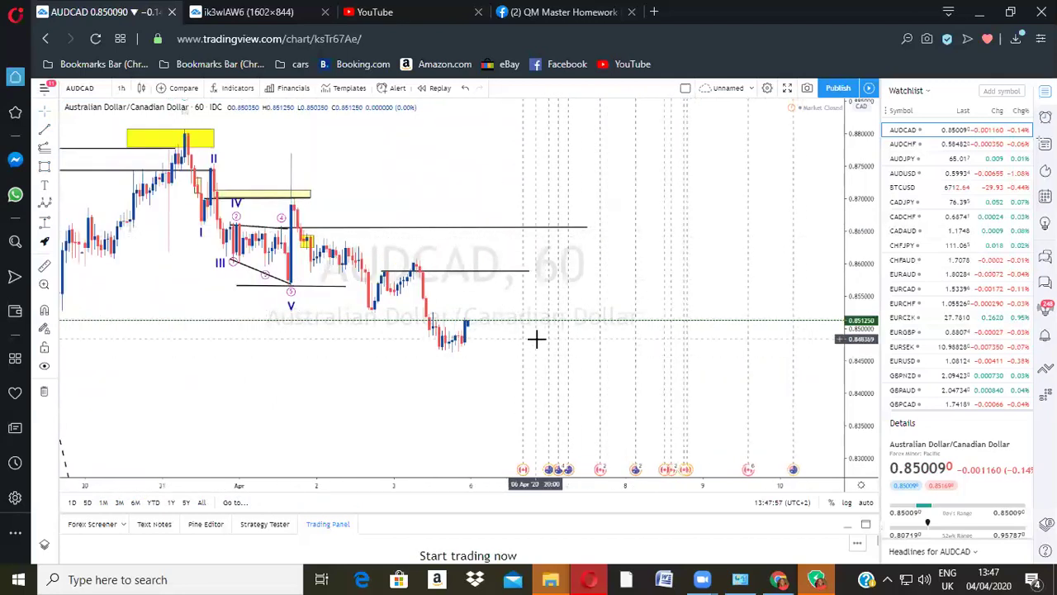
scroll(453, 311, up, 1)
scroll(446, 325, down, 2)
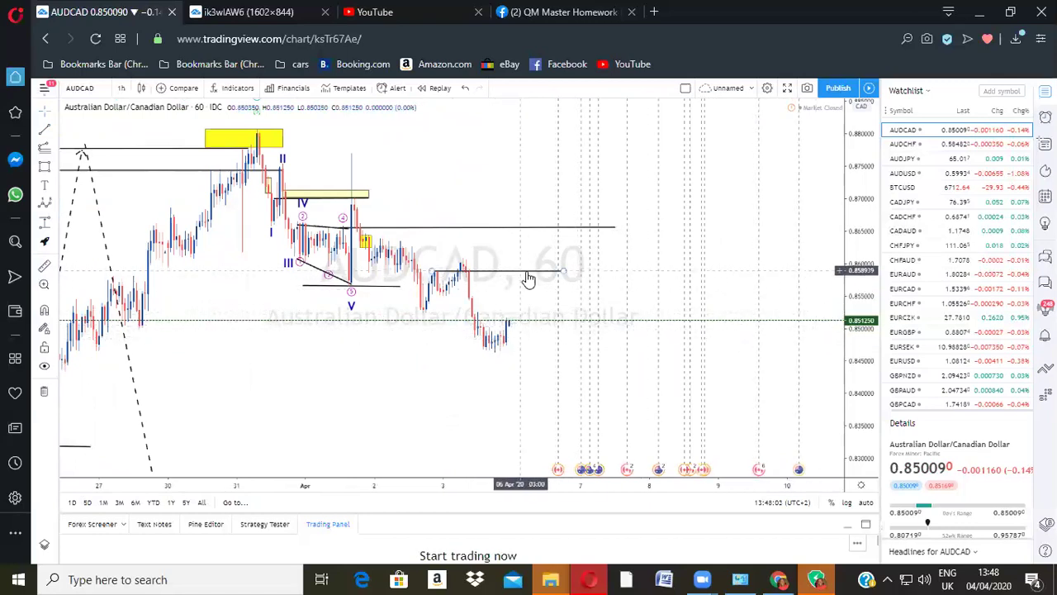
scroll(533, 278, up, 1)
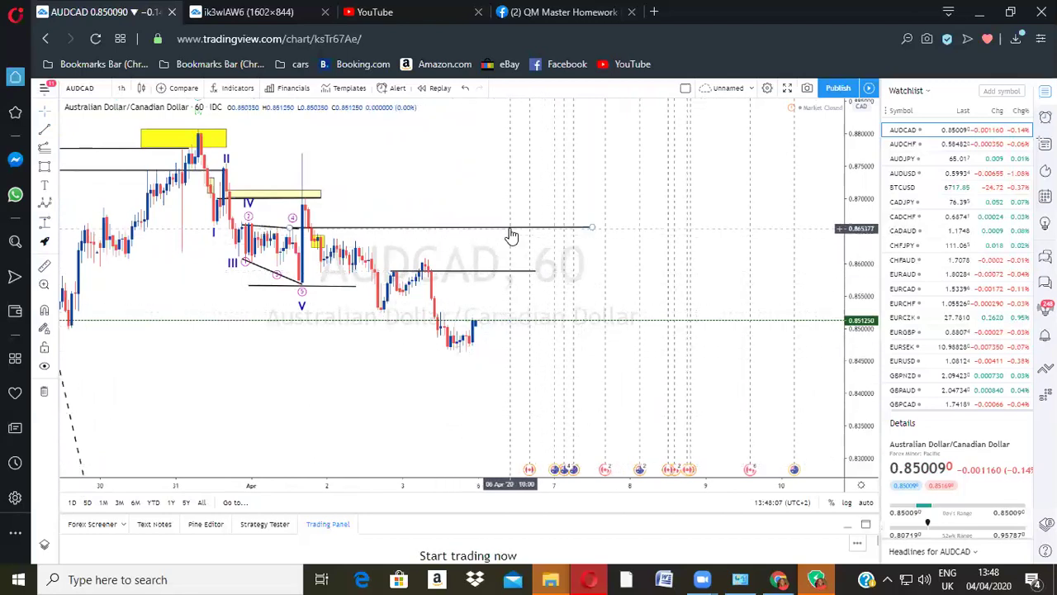
scroll(747, 304, down, 1)
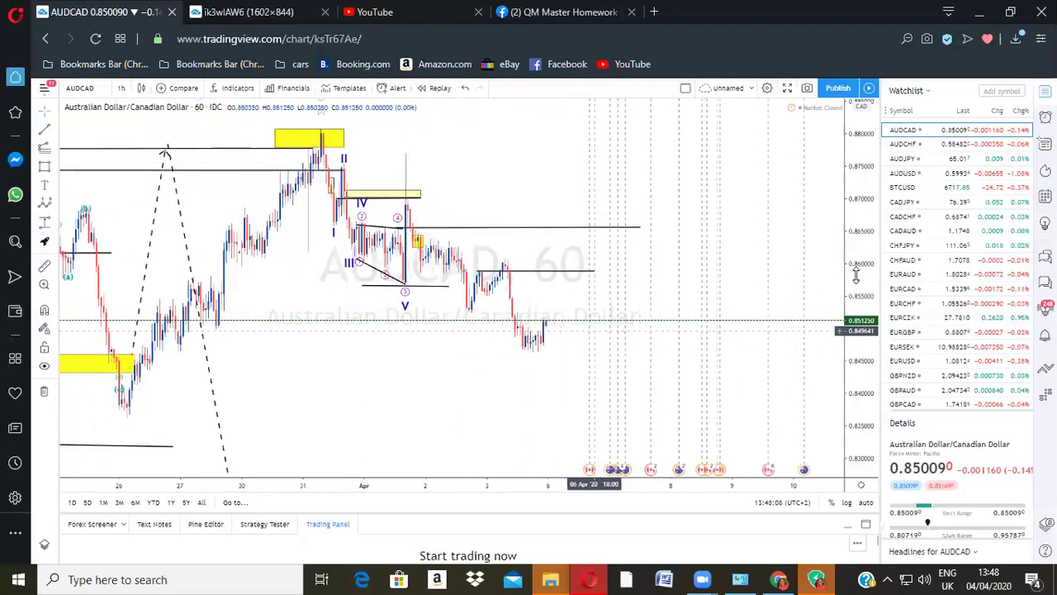
scroll(518, 297, down, 1)
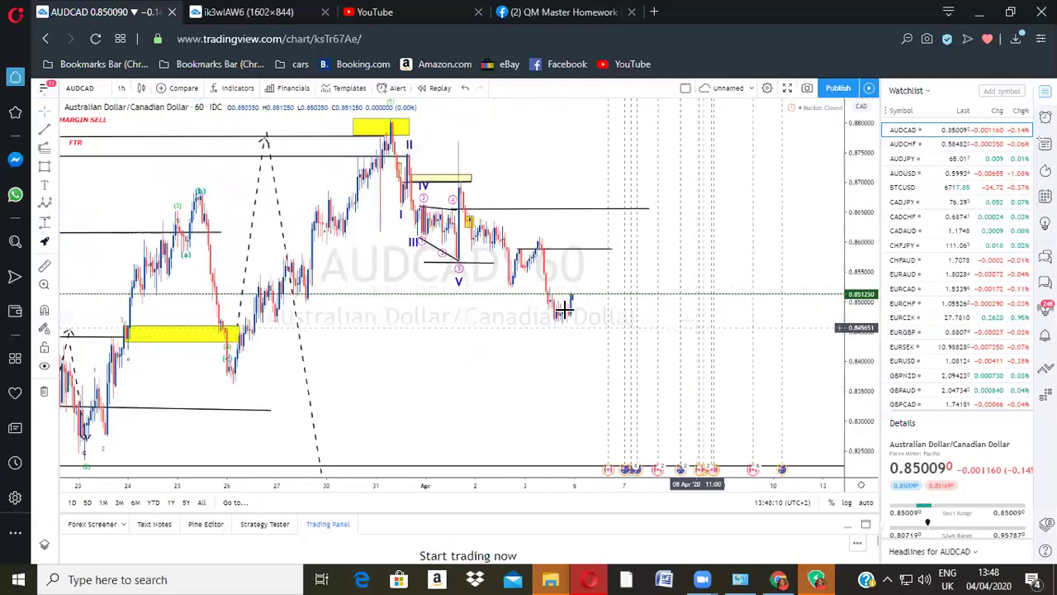
drag(453, 270, 447, 282)
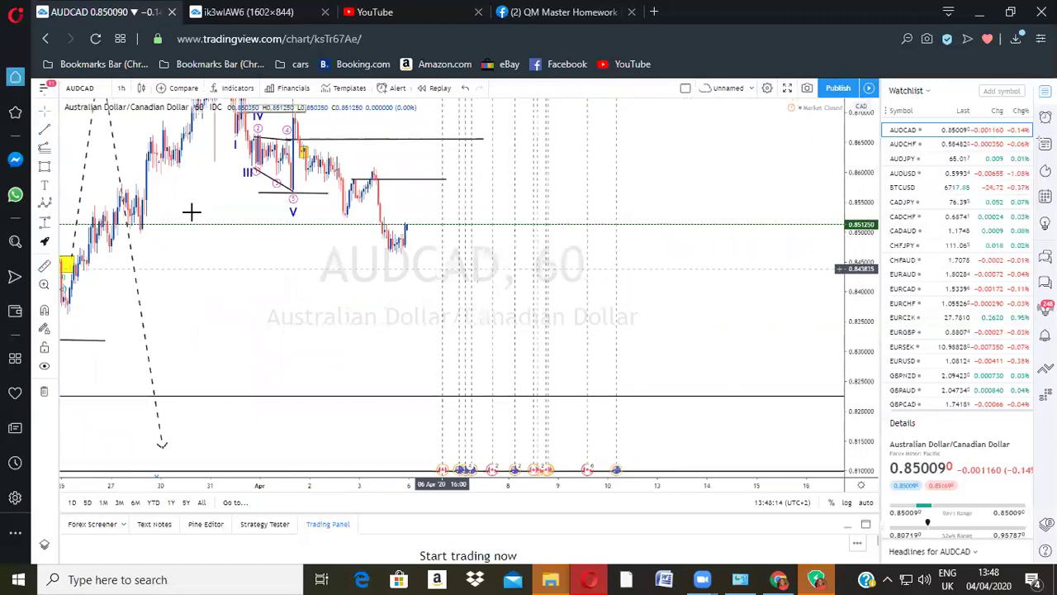
Step: Draw a Fib retracement from the 1 April spike high at about 0.8770 to the recent low at about 0.8468
click(56, 152)
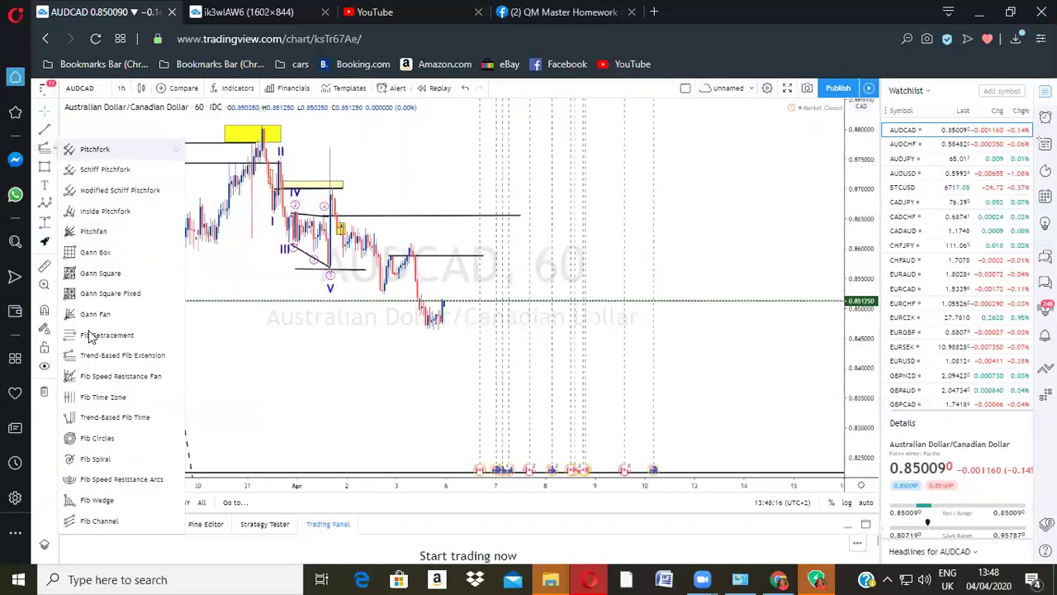
click(91, 335)
click(331, 146)
click(535, 328)
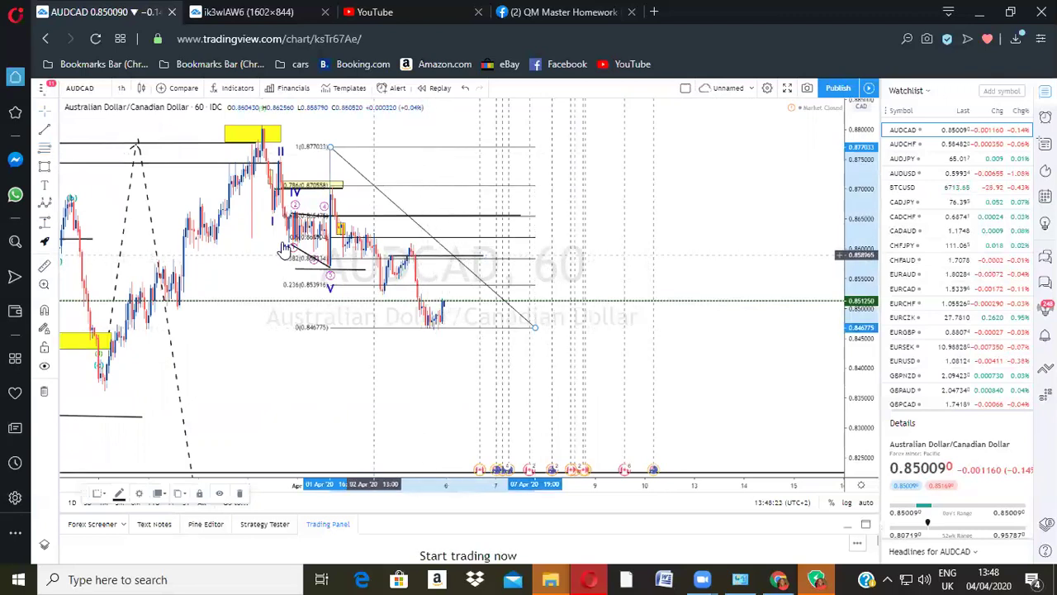
Step: Place an Elliott correction wave (ABC) from about 0.8474, with (a) at about 0.8578, (b) at 0.8514 and (c) at 0.8649
click(54, 213)
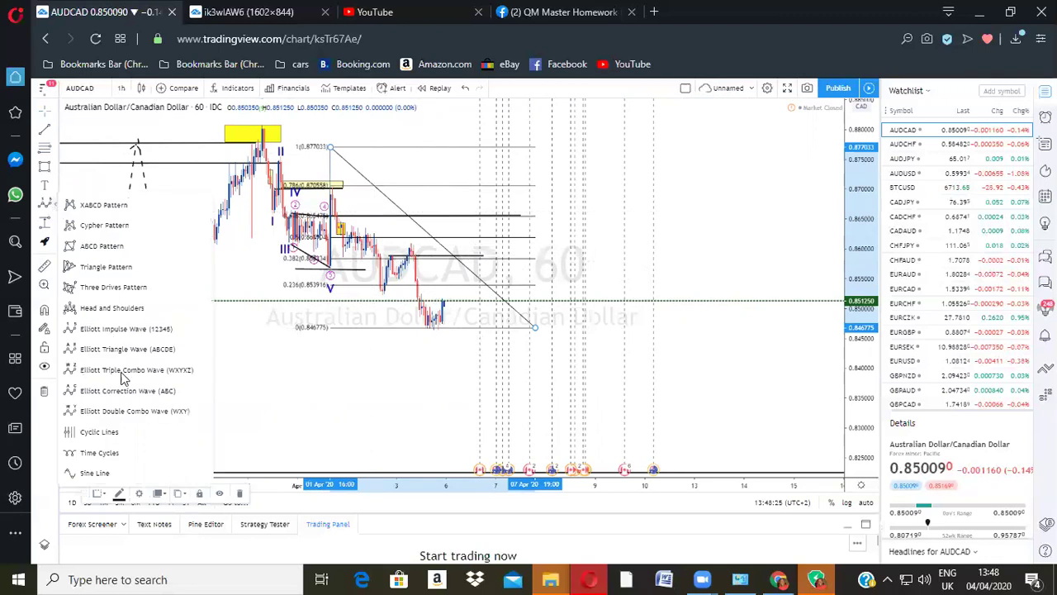
click(145, 371)
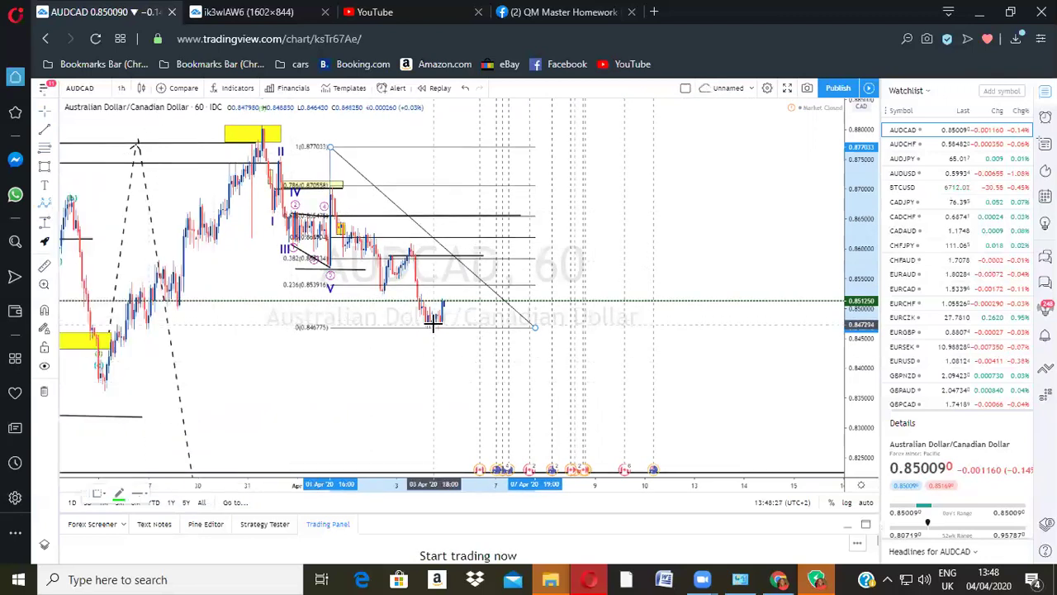
click(450, 264)
click(476, 302)
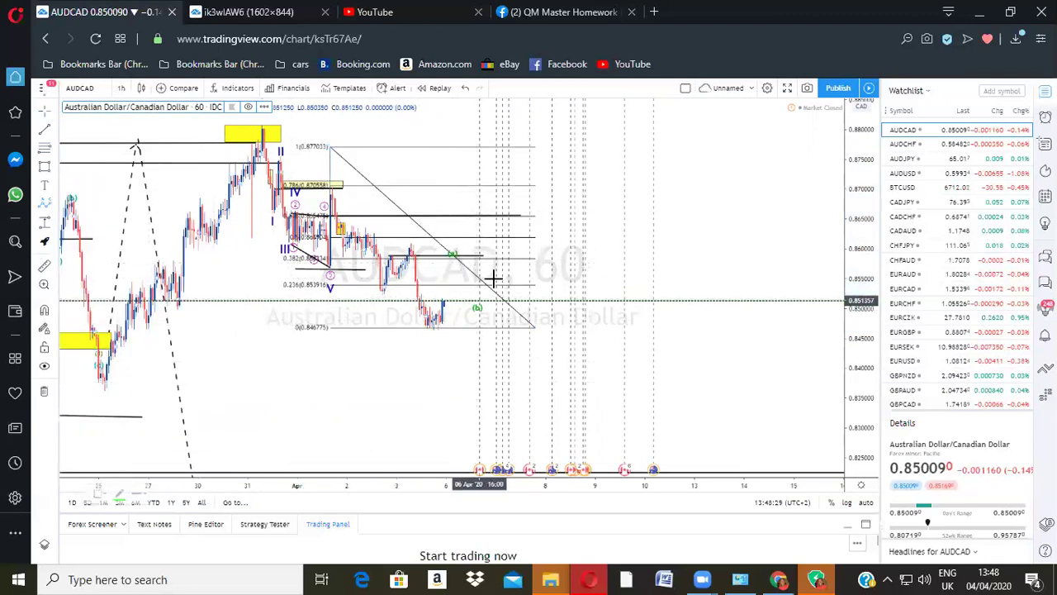
click(513, 216)
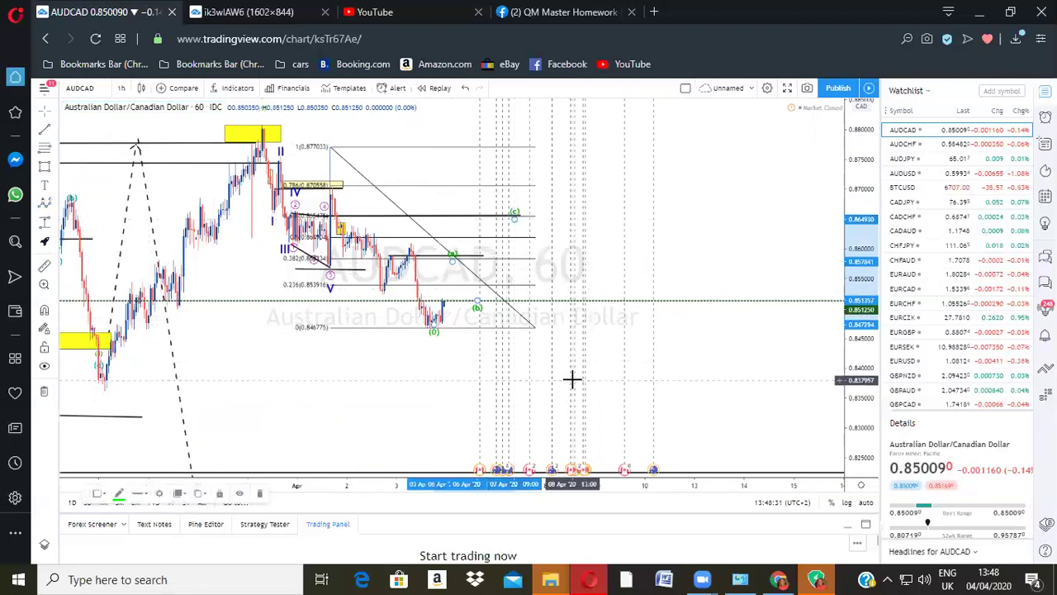
Step: Draw a dashed arrow falling from wave (c) at about 0.8651 to about 0.830 on 8 April
click(56, 134)
click(82, 250)
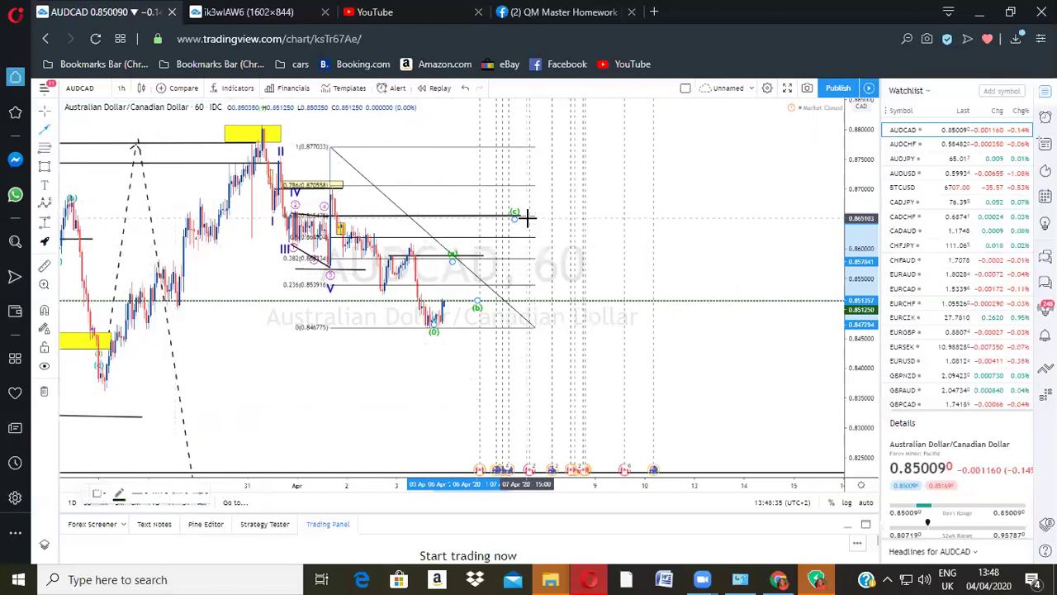
click(527, 217)
click(584, 427)
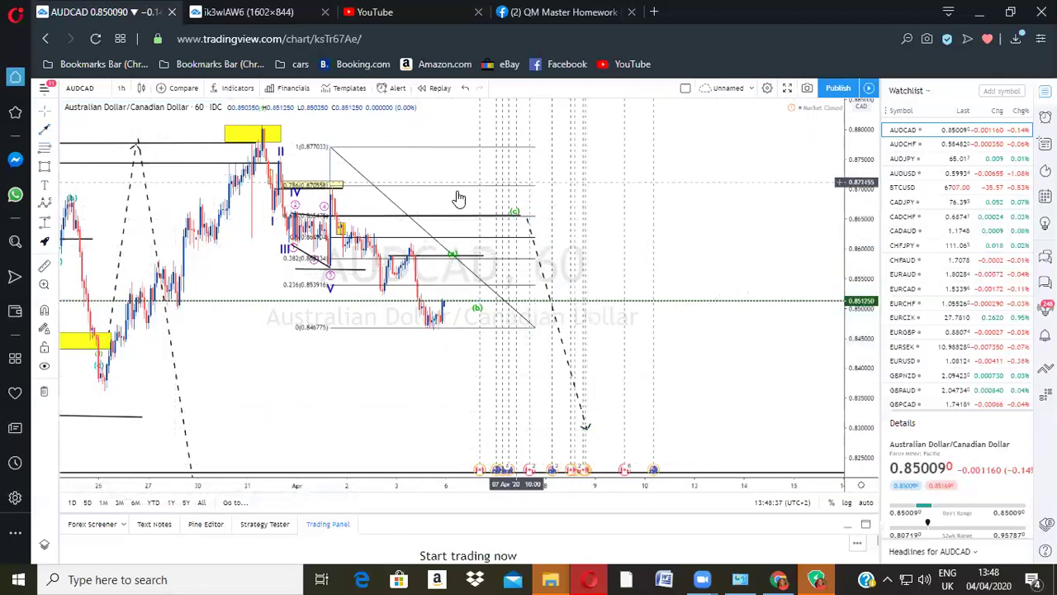
Step: Delete the Fib retracement and move the (a) wave point up to about 0.8590 on the shorter horizontal line
click(401, 212)
click(239, 496)
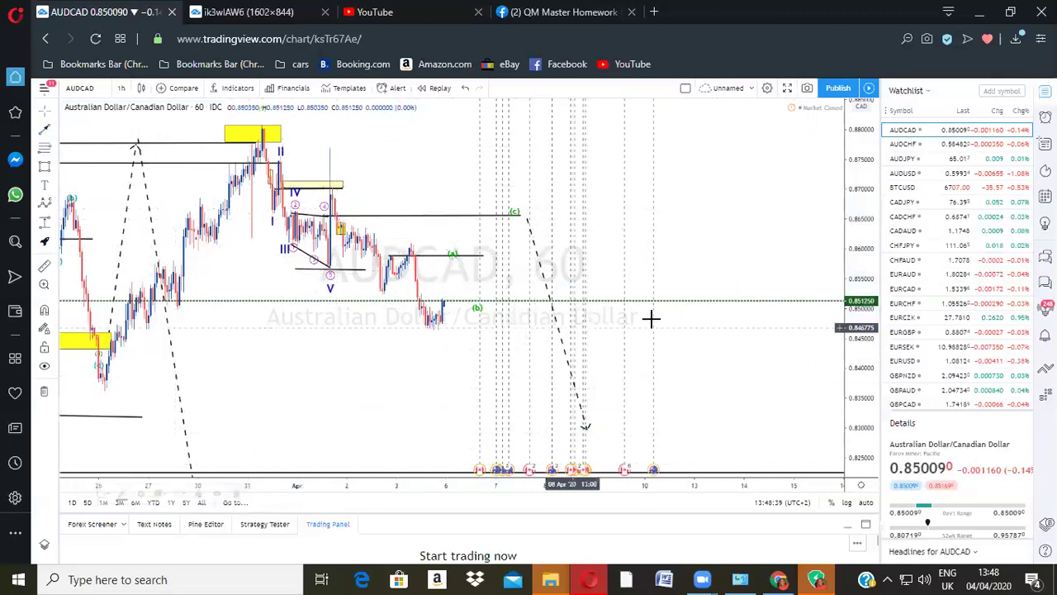
drag(455, 261, 455, 255)
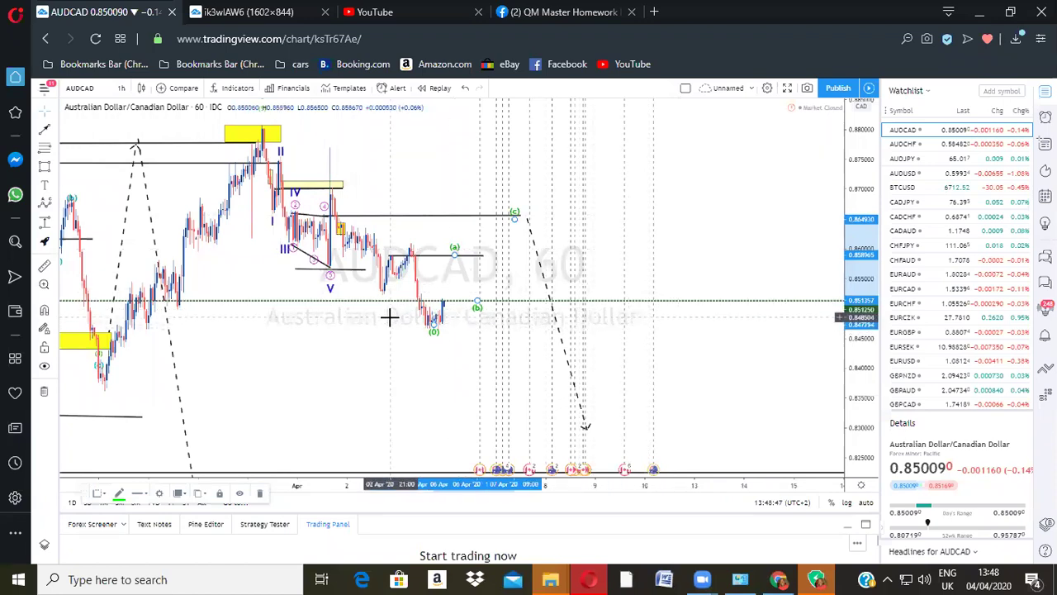
Step: Draw a Fib retracement from the 1 April spike high at about 0.8770 down to about 0.8467 on 9 April
click(328, 149)
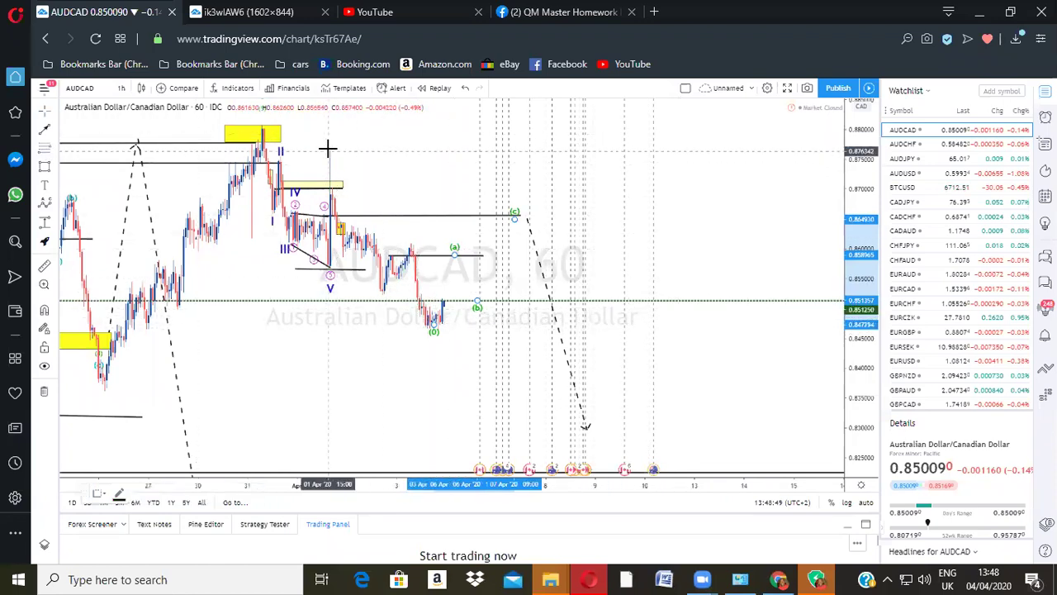
drag(328, 147, 543, 274)
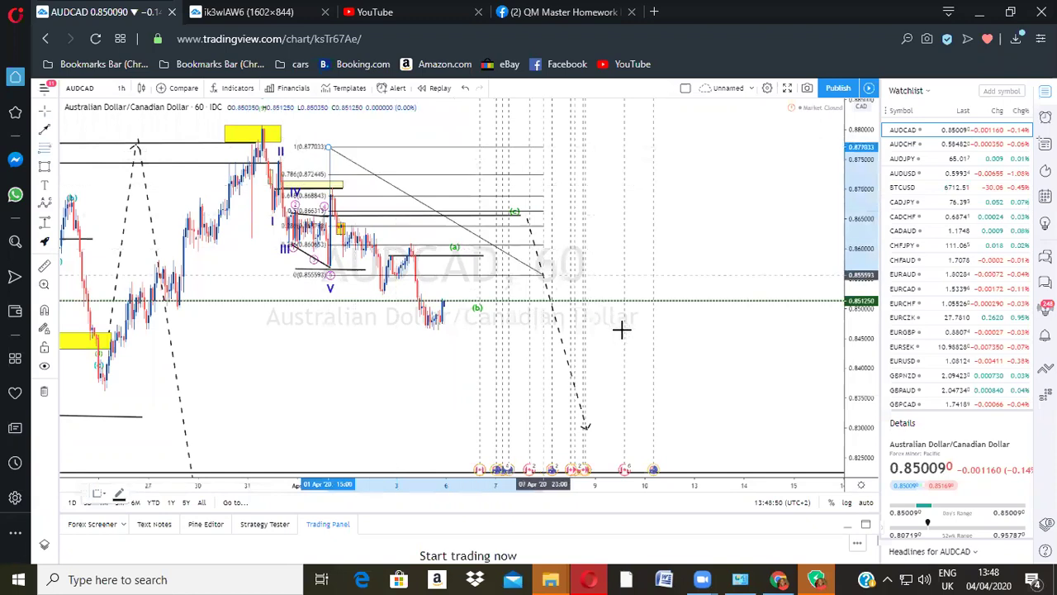
drag(621, 330, 621, 330)
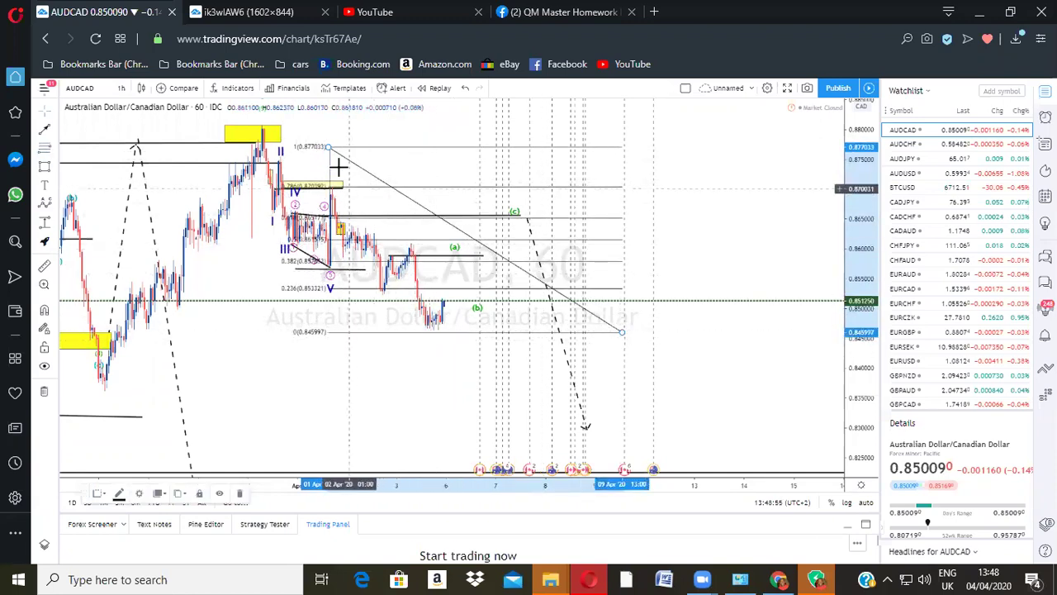
drag(621, 332, 620, 328)
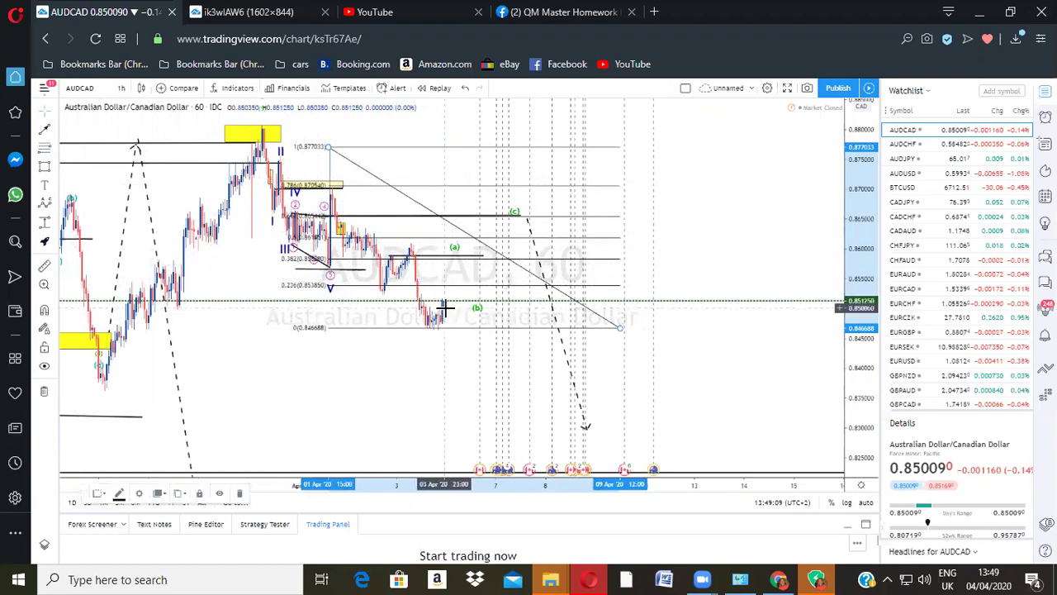
Step: Adjust the (a) point of the Elliott correction wave down to about 0.8586 on the shorter horizontal line
scroll(429, 309, up, 2)
scroll(259, 305, up, 1)
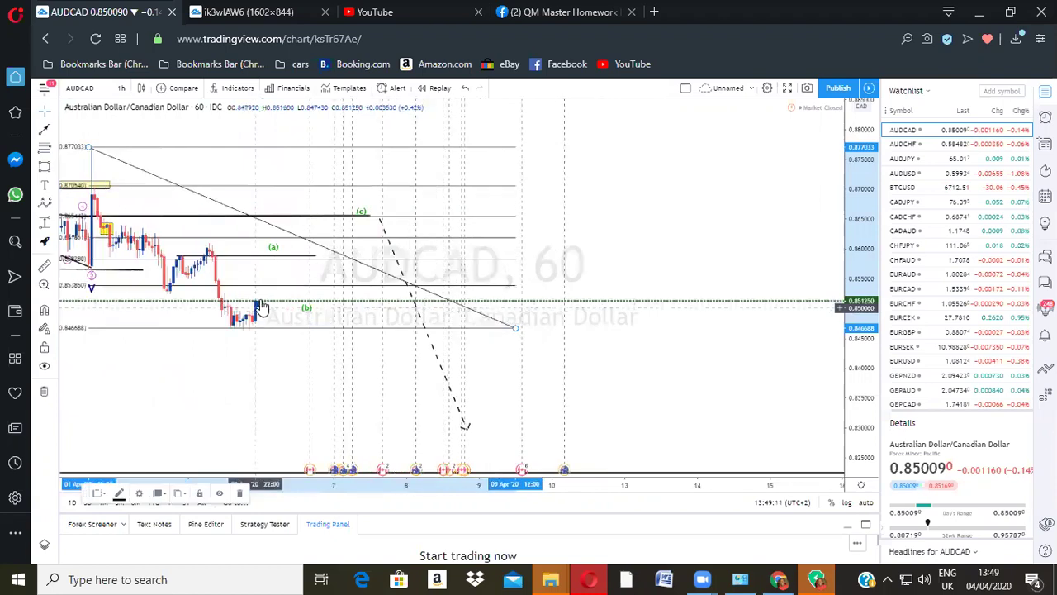
scroll(281, 316, down, 1)
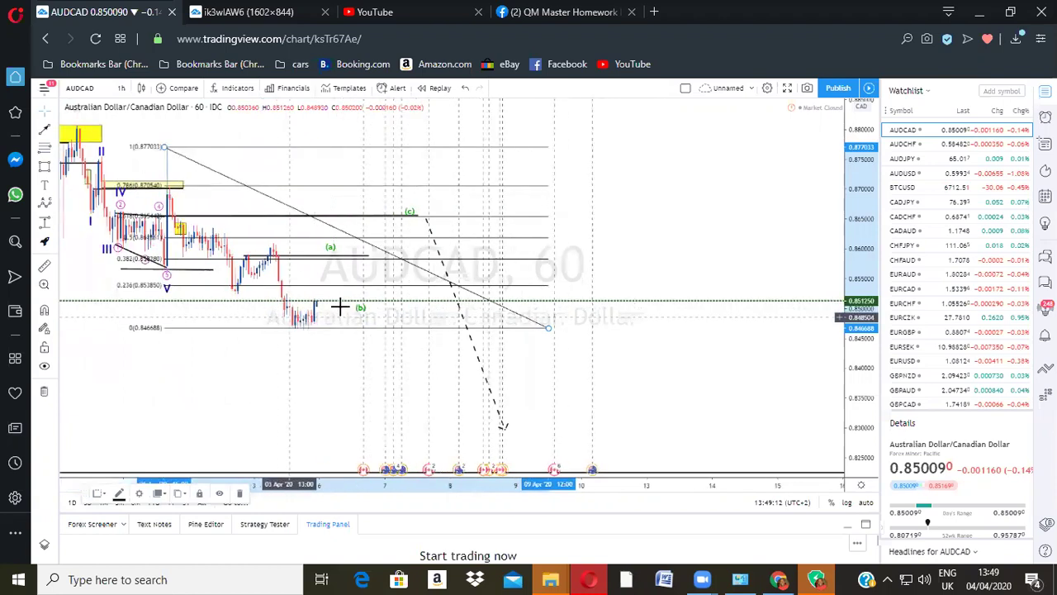
scroll(340, 307, down, 1)
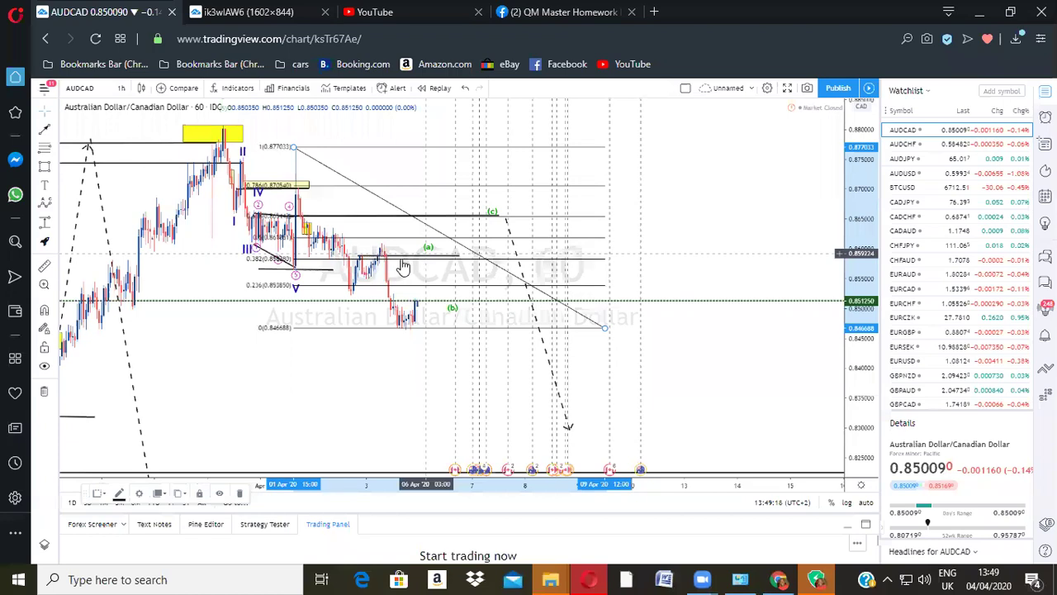
drag(453, 309, 395, 302)
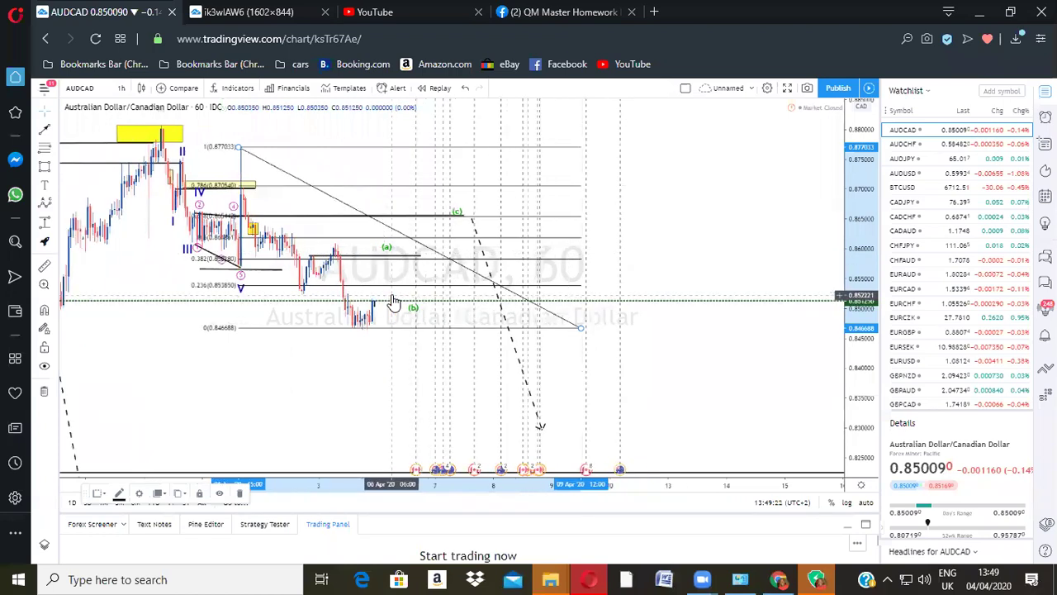
scroll(335, 252, up, 1)
click(346, 254)
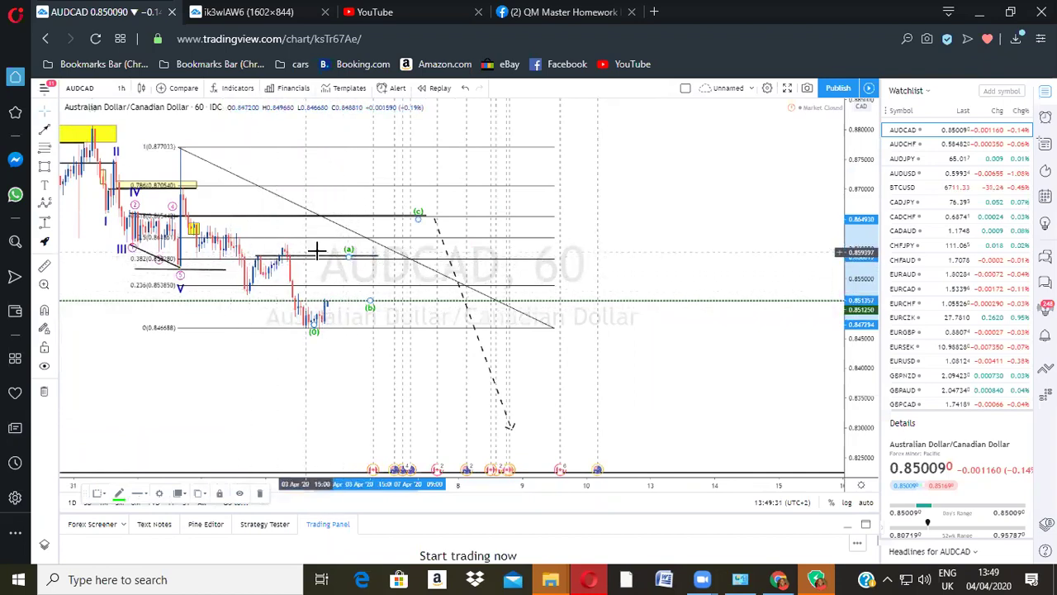
Step: Draw a small yellow rectangle around the 3 April candles just above the recent low, with its upper edge at about 0.8514
scroll(330, 263, down, 2)
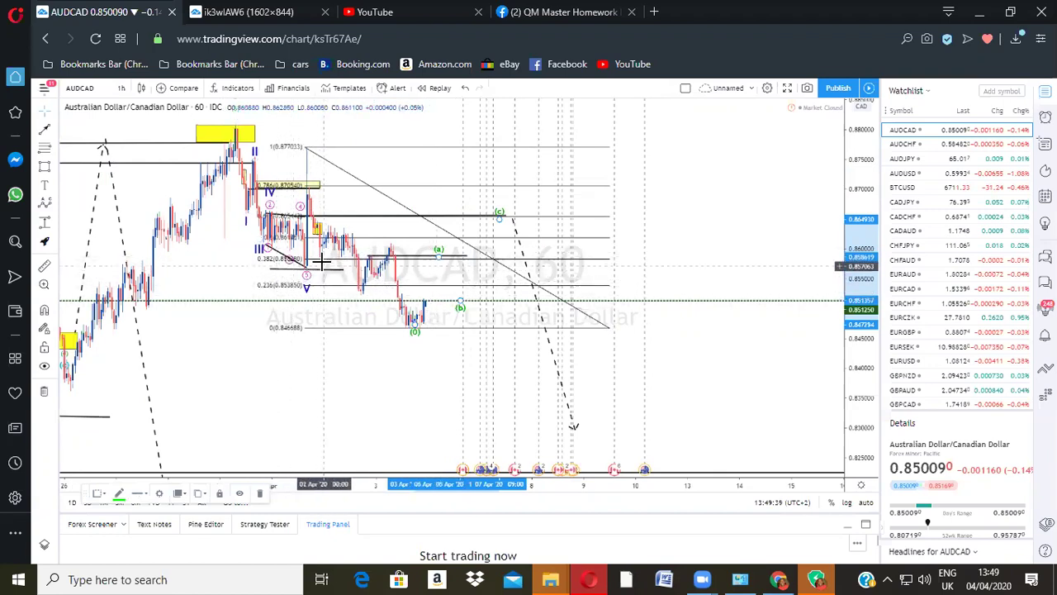
scroll(464, 316, up, 2)
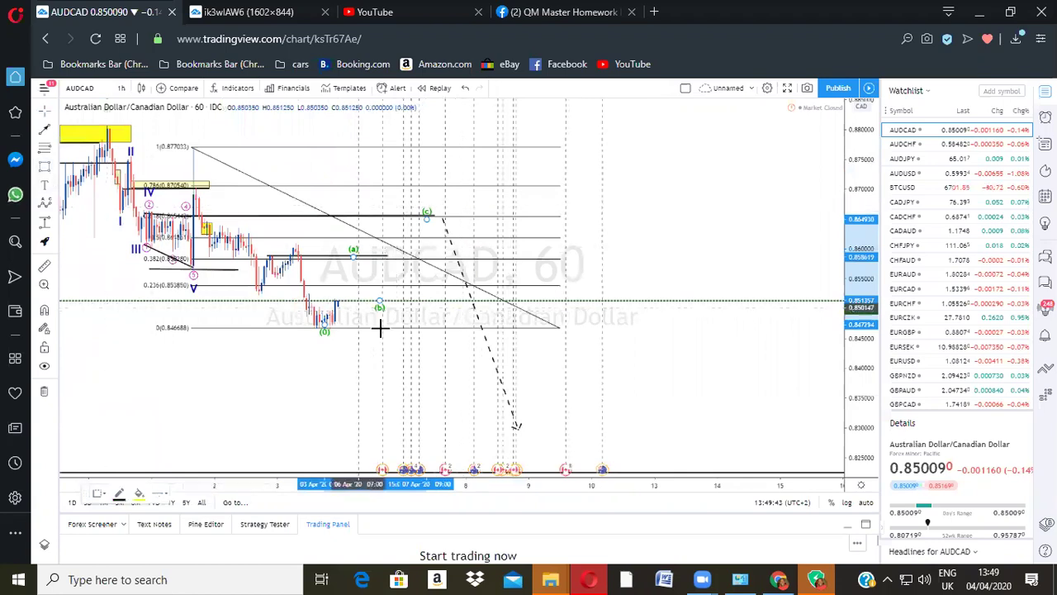
click(310, 310)
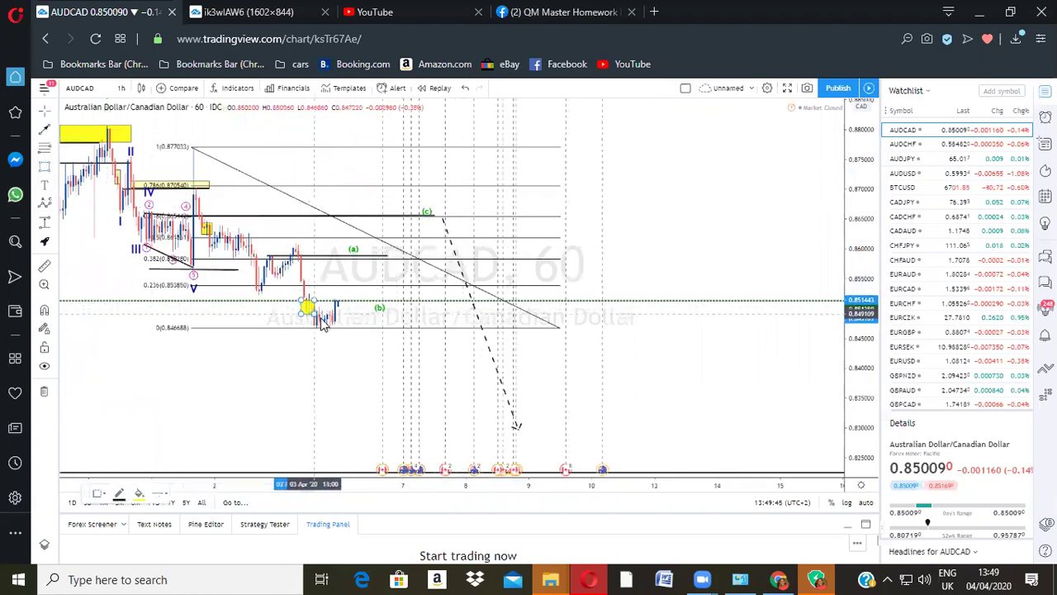
click(339, 325)
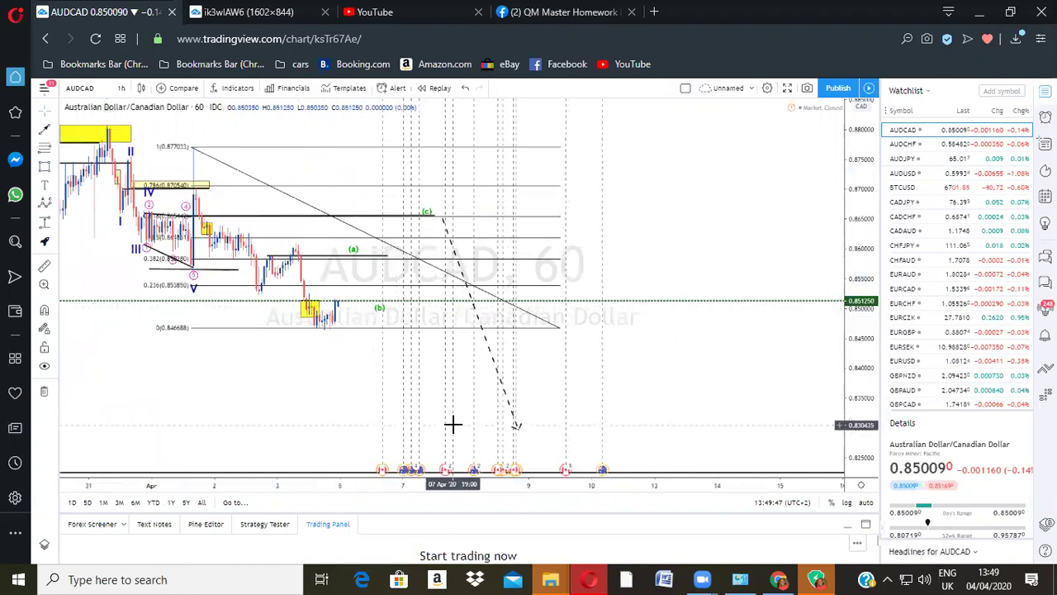
Step: Draw a near-horizontal trend line from the new yellow rectangle across to 8 April at about 0.850
click(53, 134)
click(124, 132)
click(302, 311)
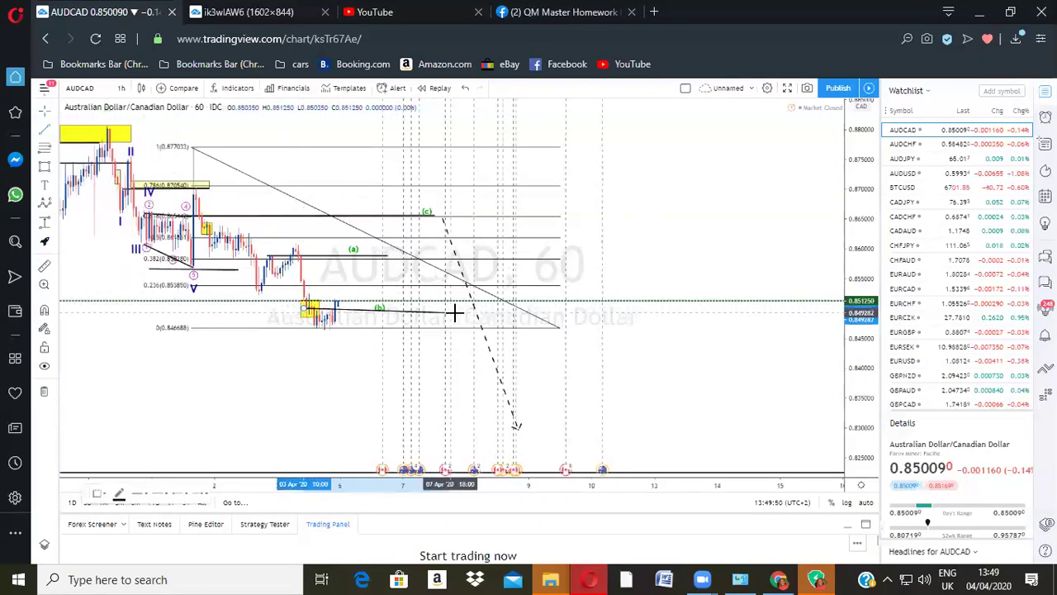
click(503, 308)
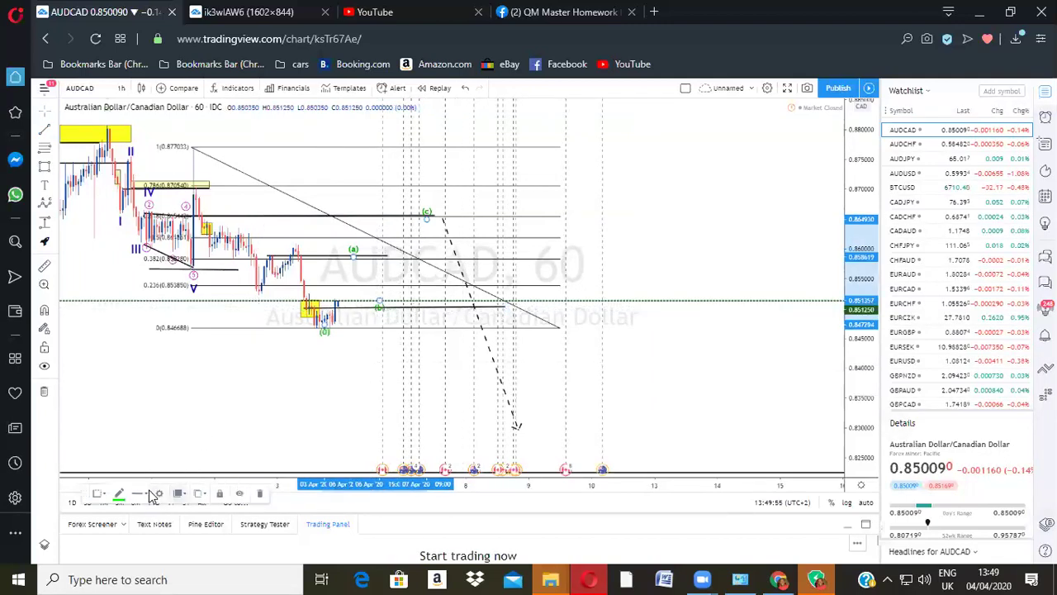
Step: Show the ABC correction wave's connecting lines in black and lower its (b) point onto the new line at about 0.850
click(157, 493)
click(462, 329)
click(505, 303)
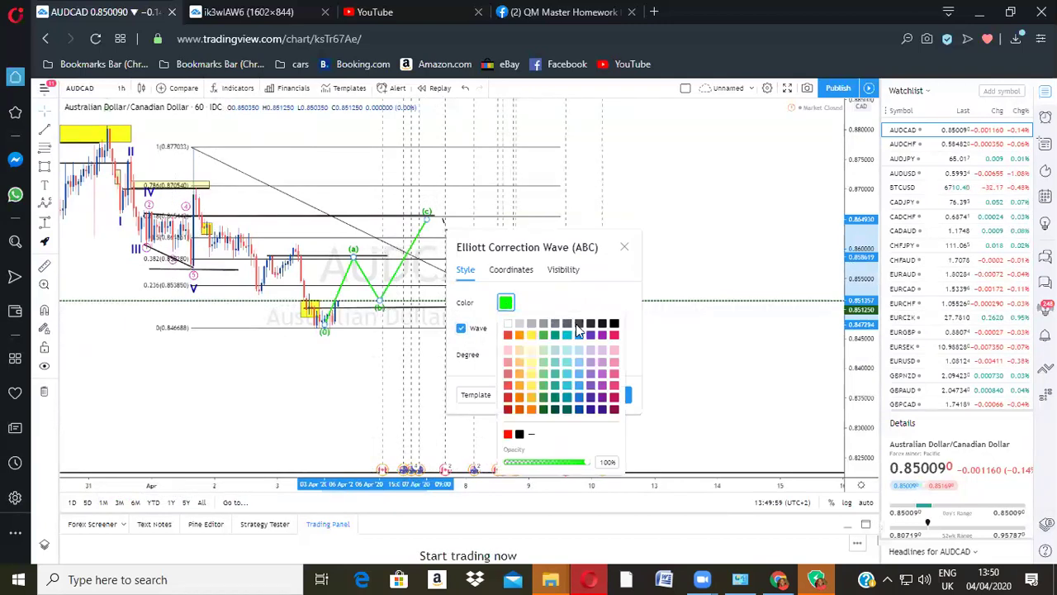
click(614, 323)
click(698, 331)
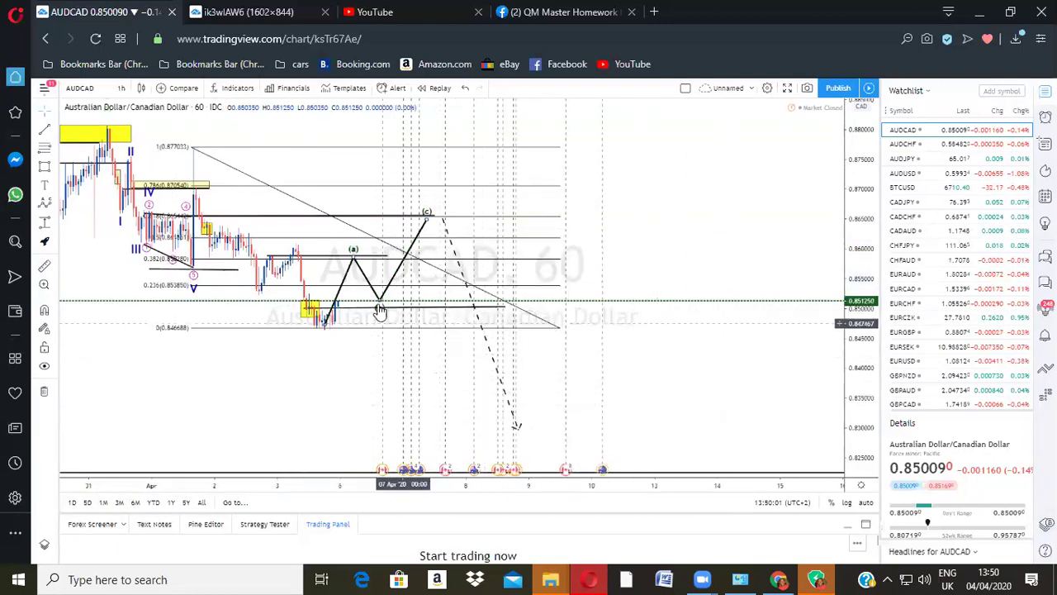
scroll(539, 360, down, 2)
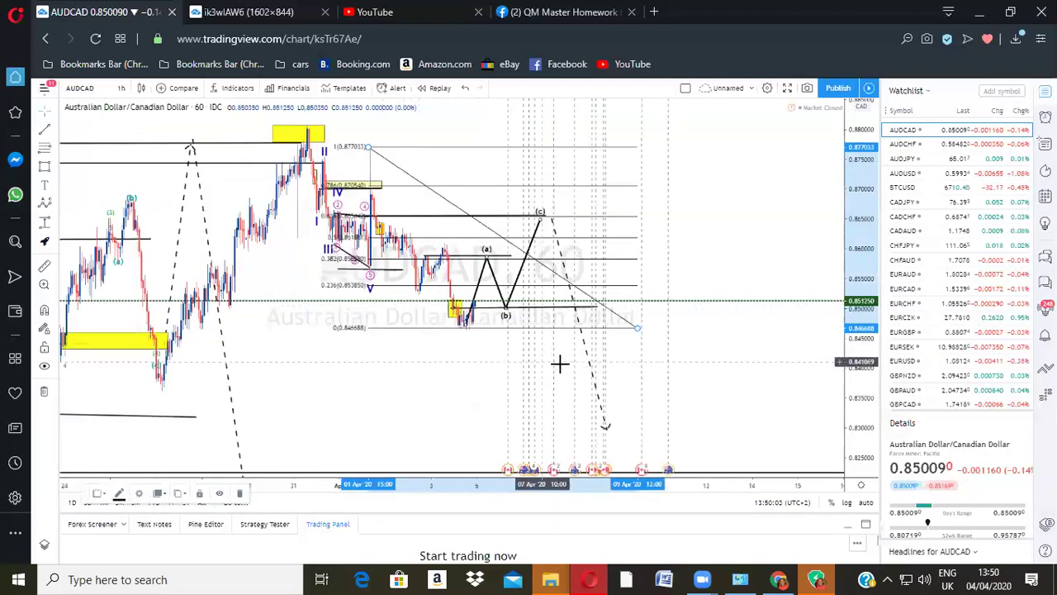
Step: Measure the price range from the (a) level at about 0.8589 down to the (b) line at about 0.8503
scroll(526, 357, up, 1)
scroll(400, 337, up, 1)
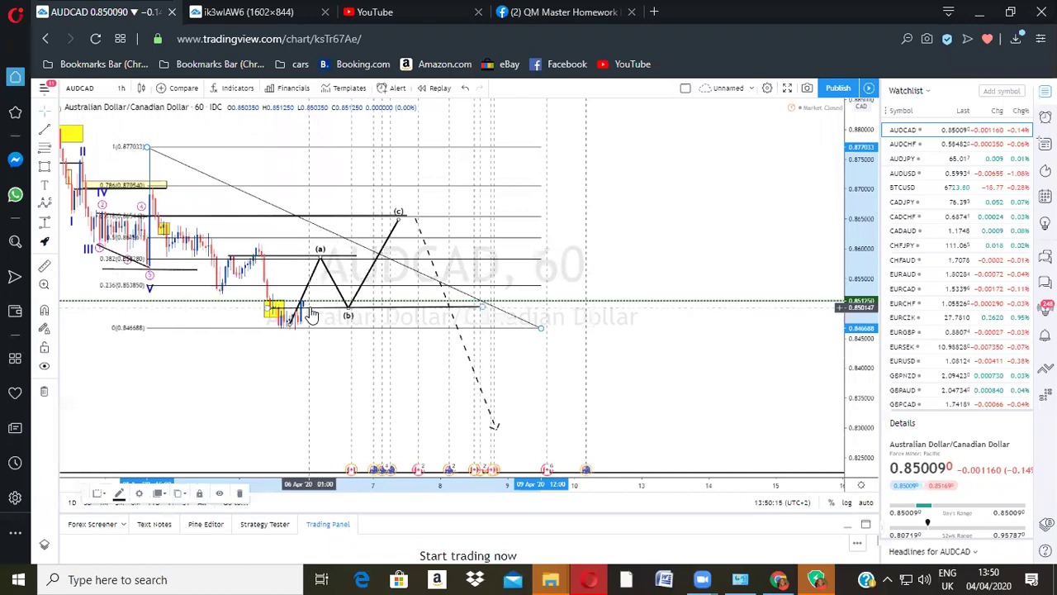
scroll(311, 316, down, 2)
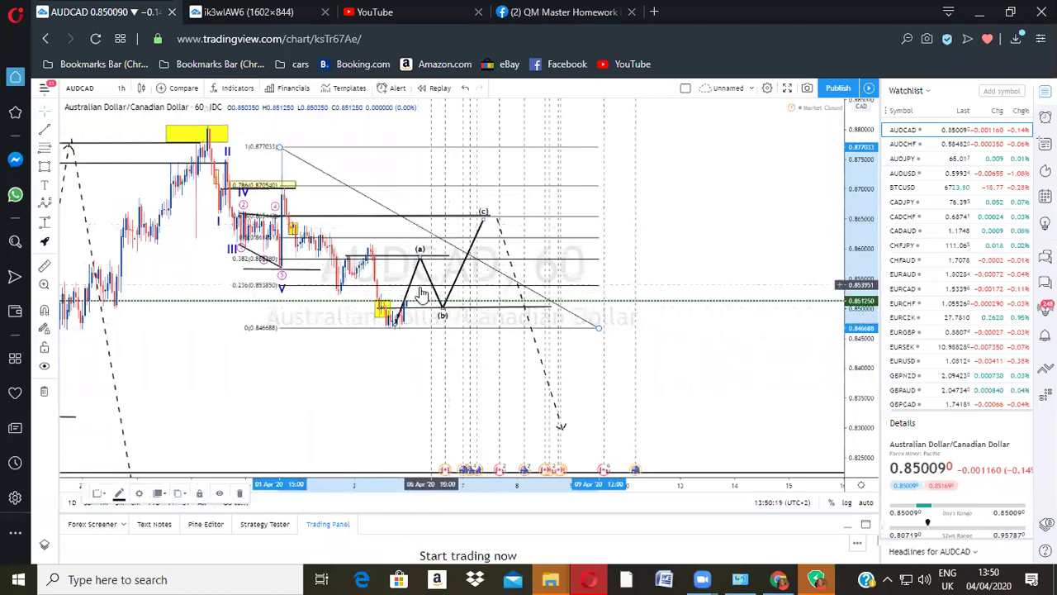
scroll(437, 325, up, 1)
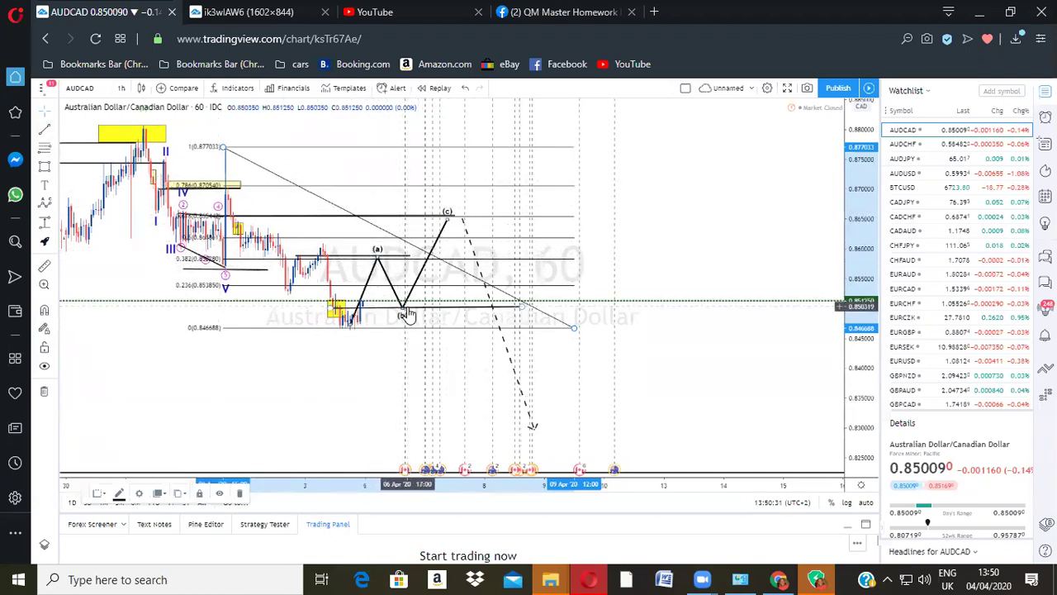
click(47, 222)
click(403, 256)
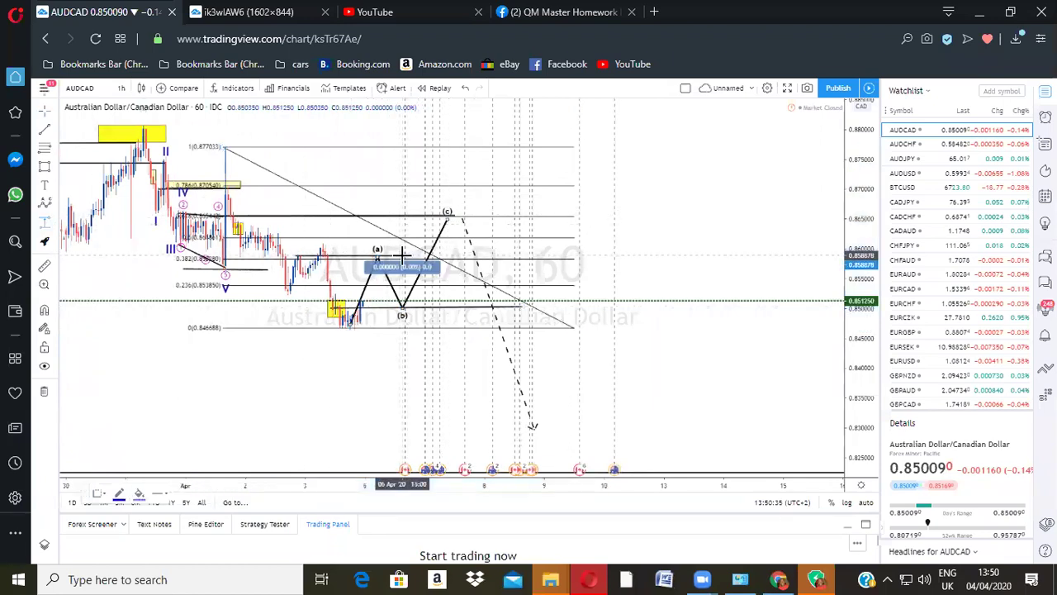
click(405, 307)
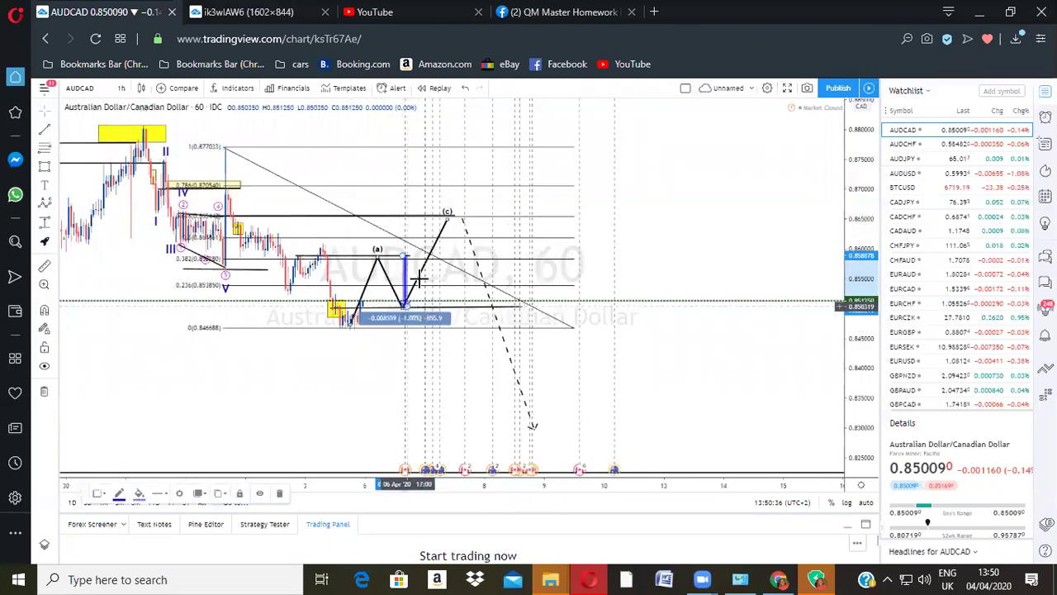
Step: Move the price range measurement up to the wave (c) level at about 0.8658 and extend it down to about 0.8284
drag(407, 268, 453, 230)
drag(460, 268, 459, 438)
click(637, 415)
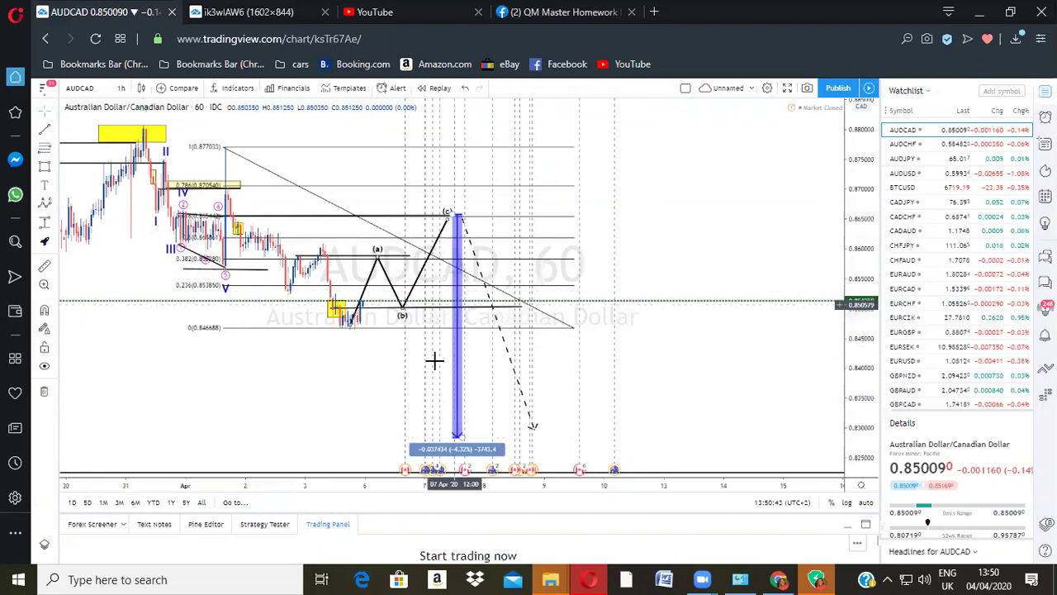
Step: Delete the price range measurement and the Fib retracement from the chart
click(460, 377)
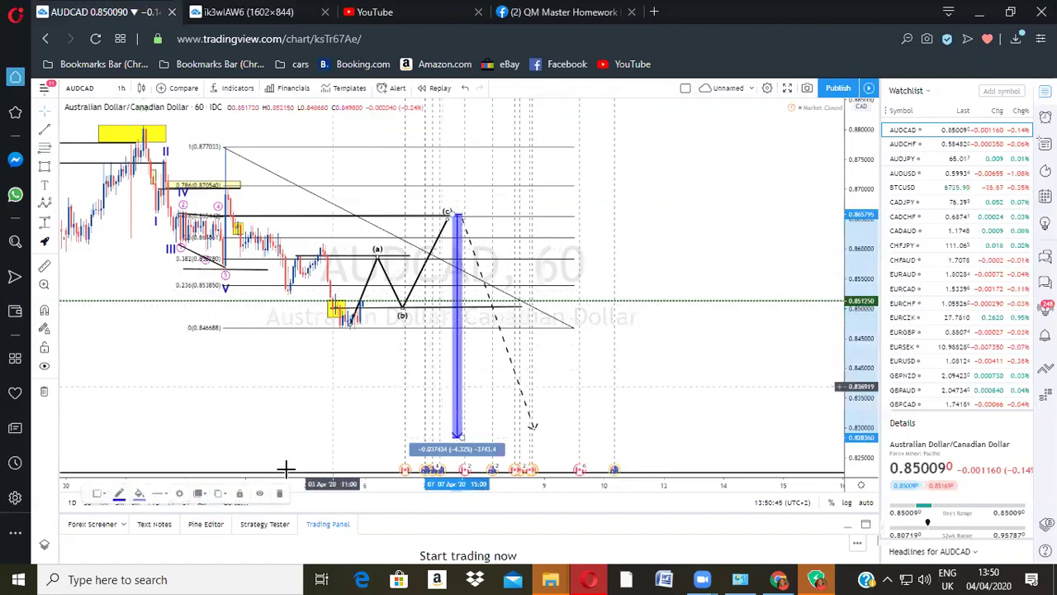
key(Delete)
scroll(720, 312, down, 2)
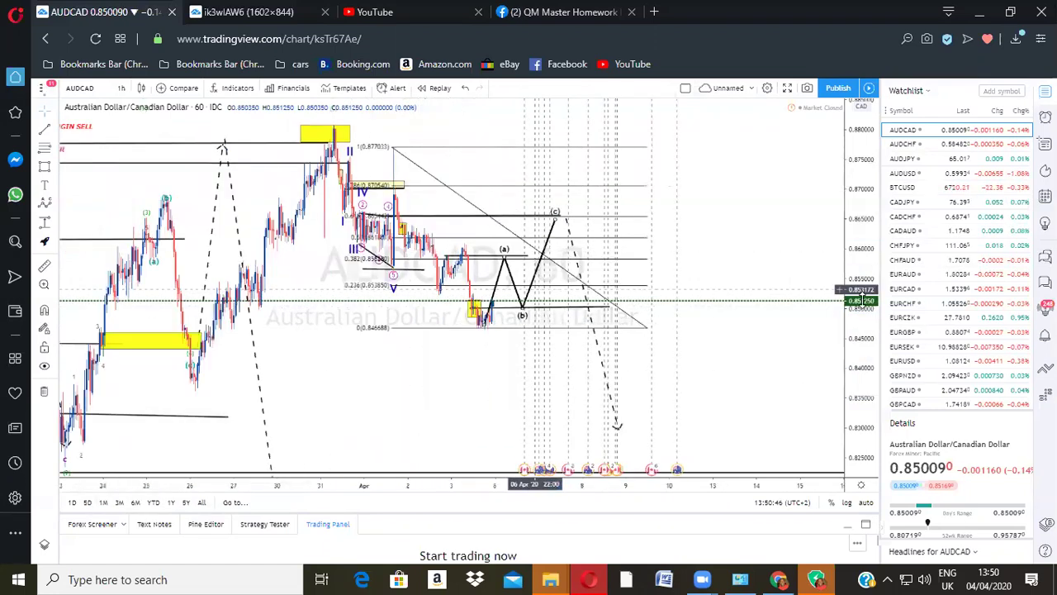
scroll(649, 307, down, 4)
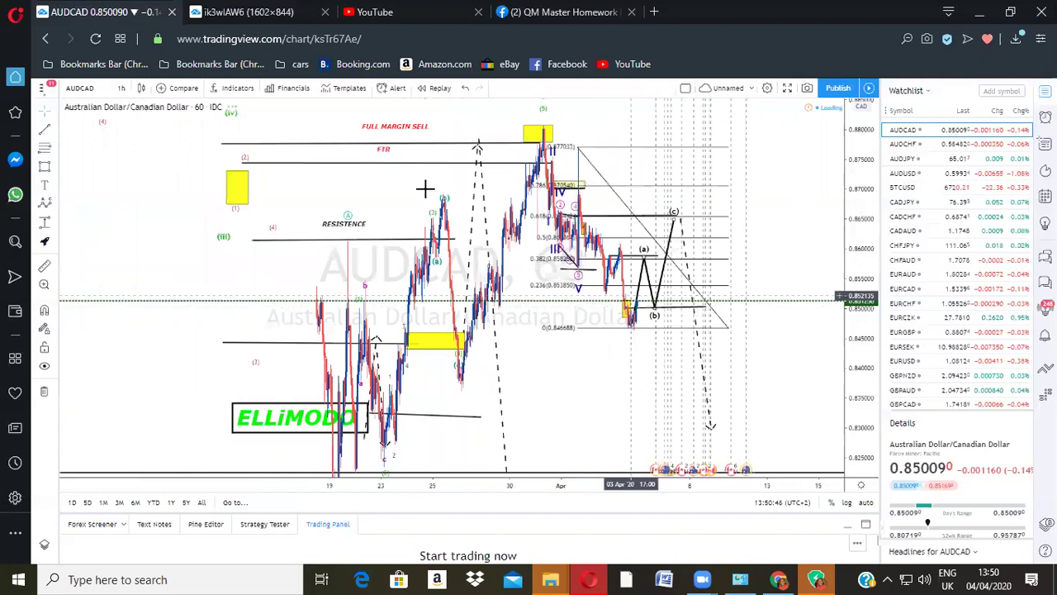
scroll(437, 207, up, 2)
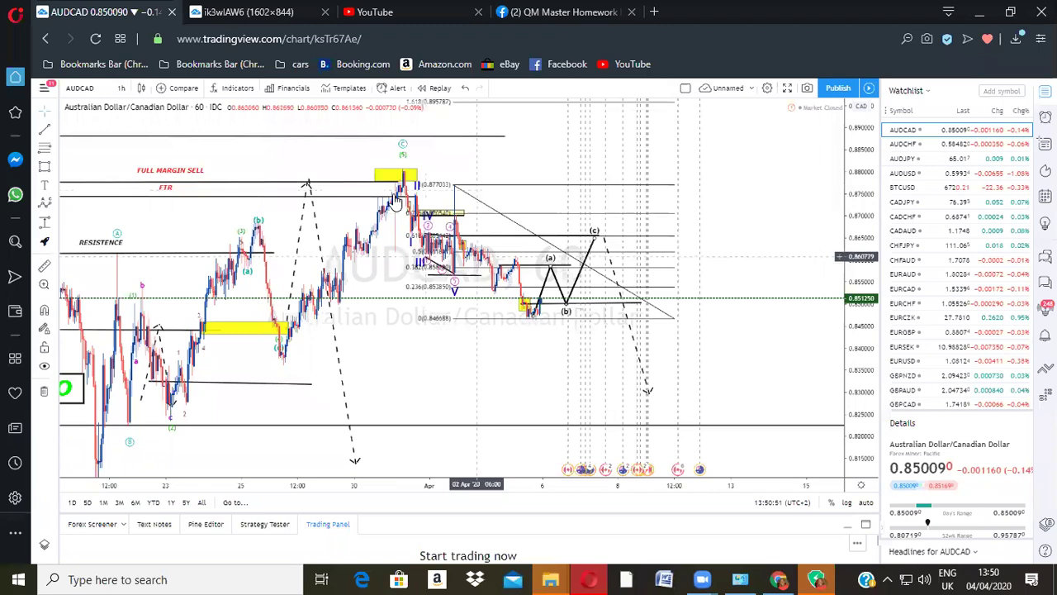
scroll(396, 202, up, 1)
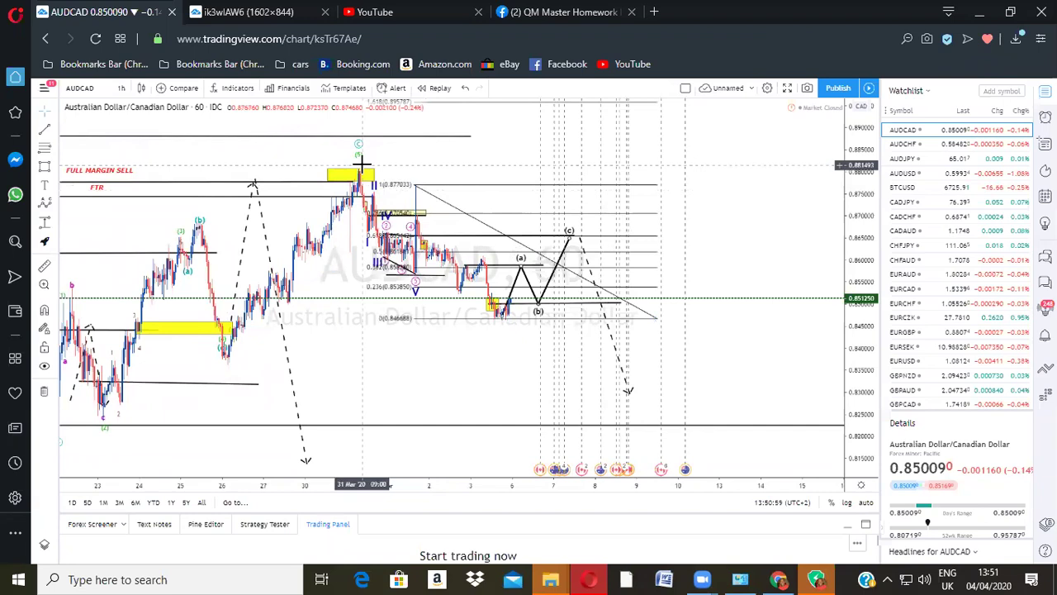
click(659, 319)
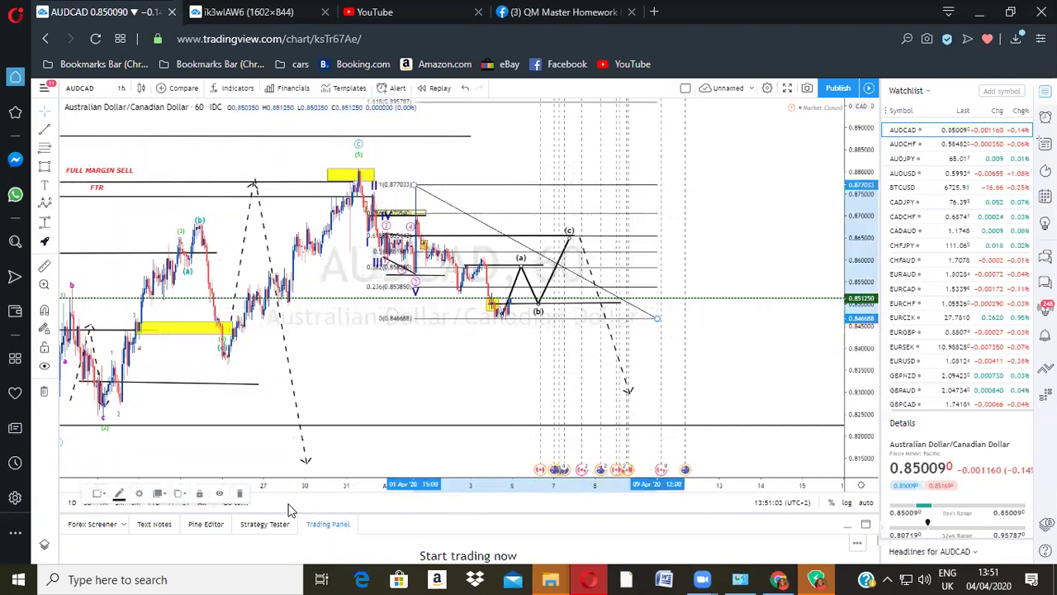
click(243, 492)
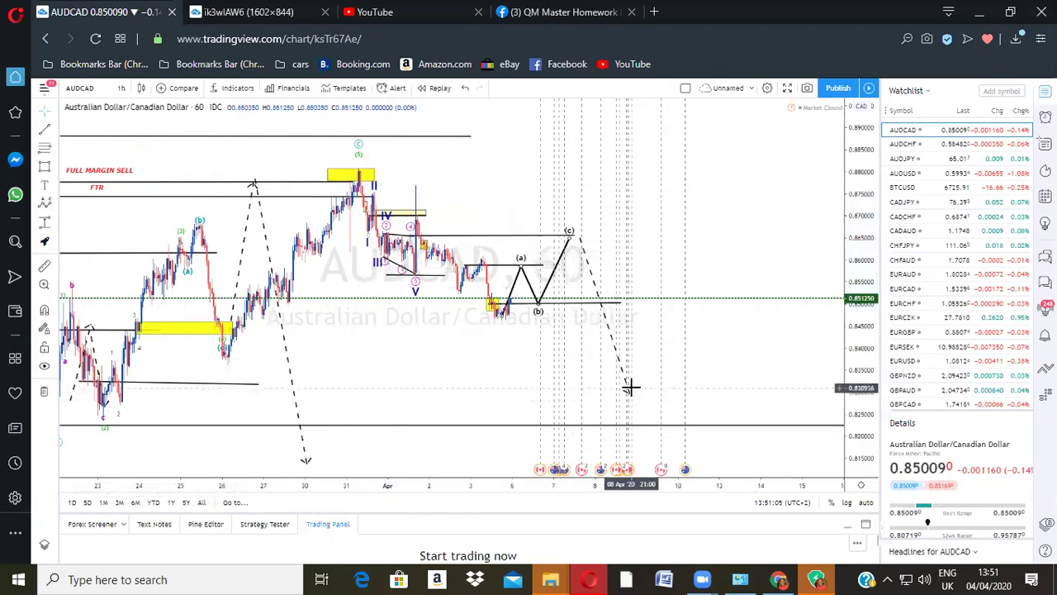
scroll(630, 386, up, 1)
scroll(630, 387, up, 1)
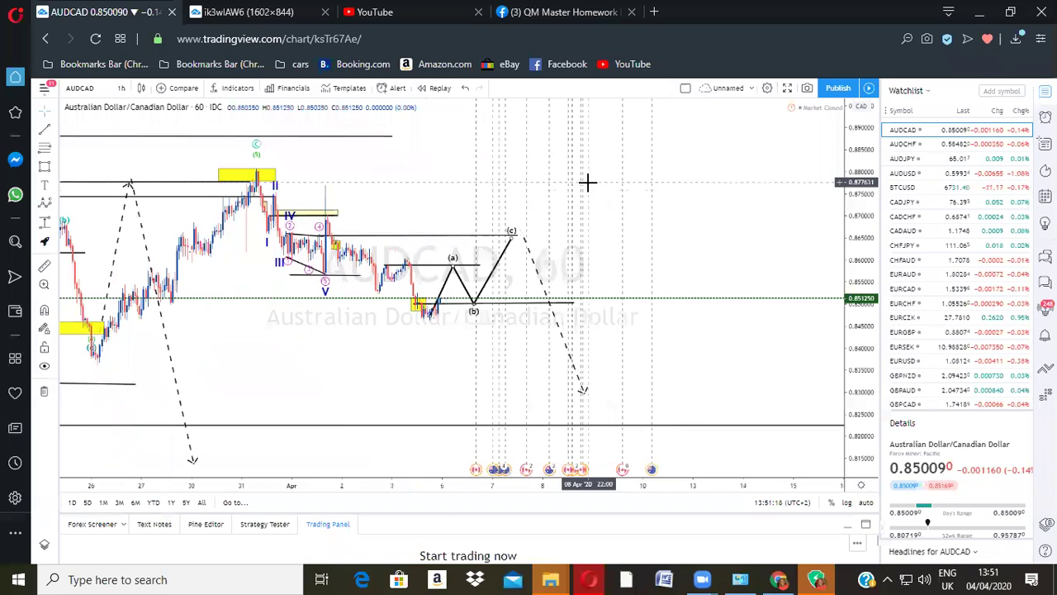
scroll(588, 182, down, 2)
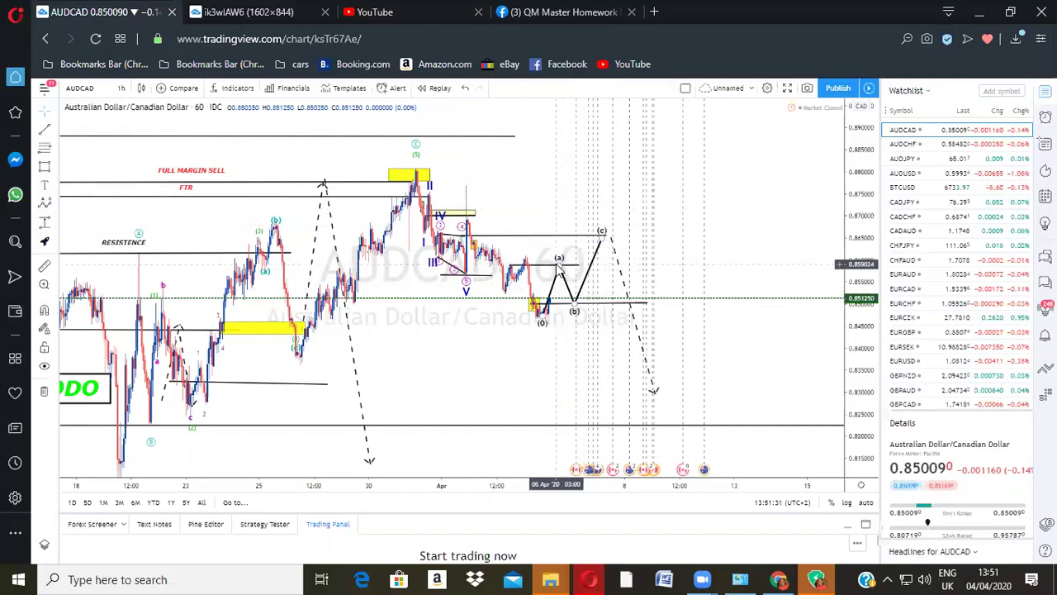
scroll(559, 269, up, 2)
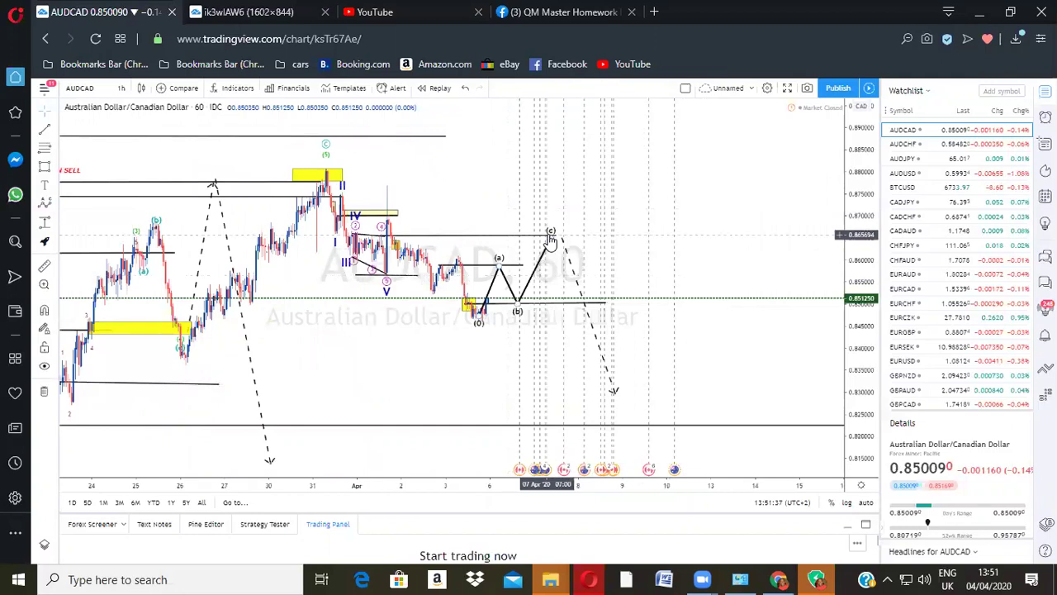
scroll(551, 239, up, 1)
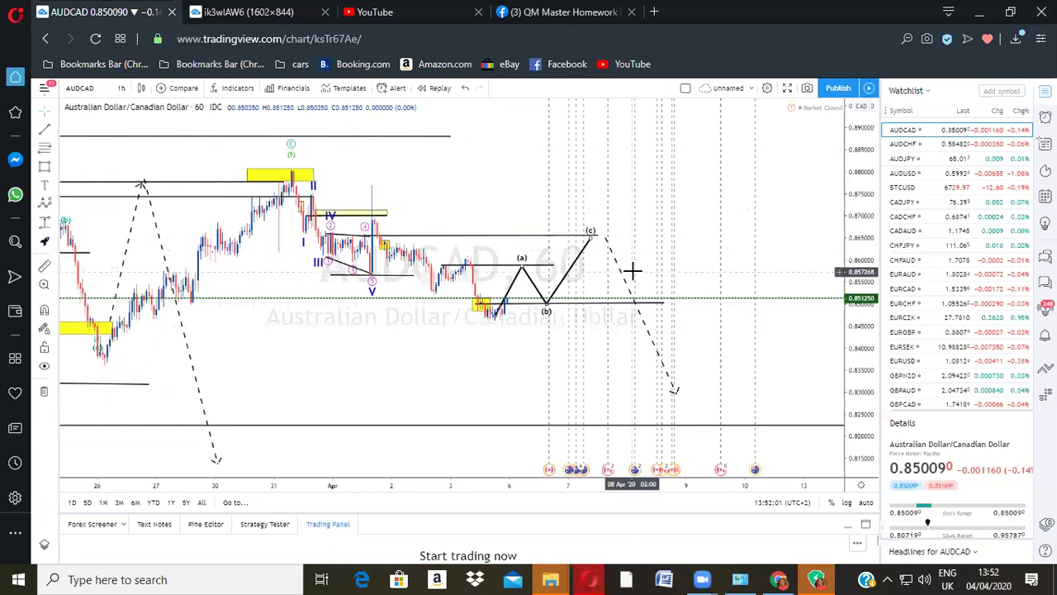
Step: Switch from AUDCAD to the CADJPY chart and examine its (C) wave low and the latest price move
scroll(631, 270, down, 2)
scroll(631, 276, down, 1)
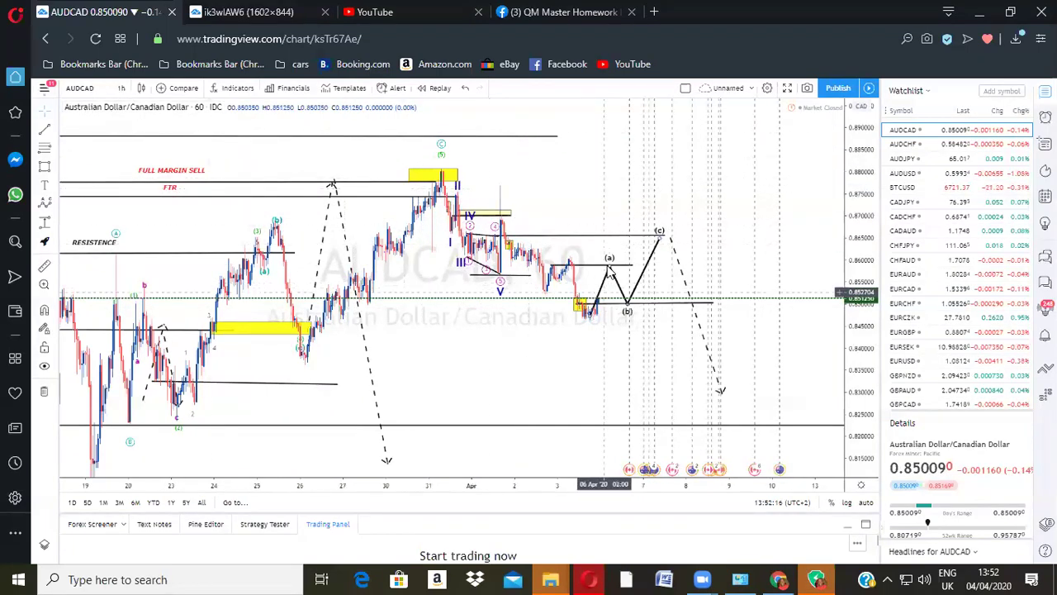
click(909, 205)
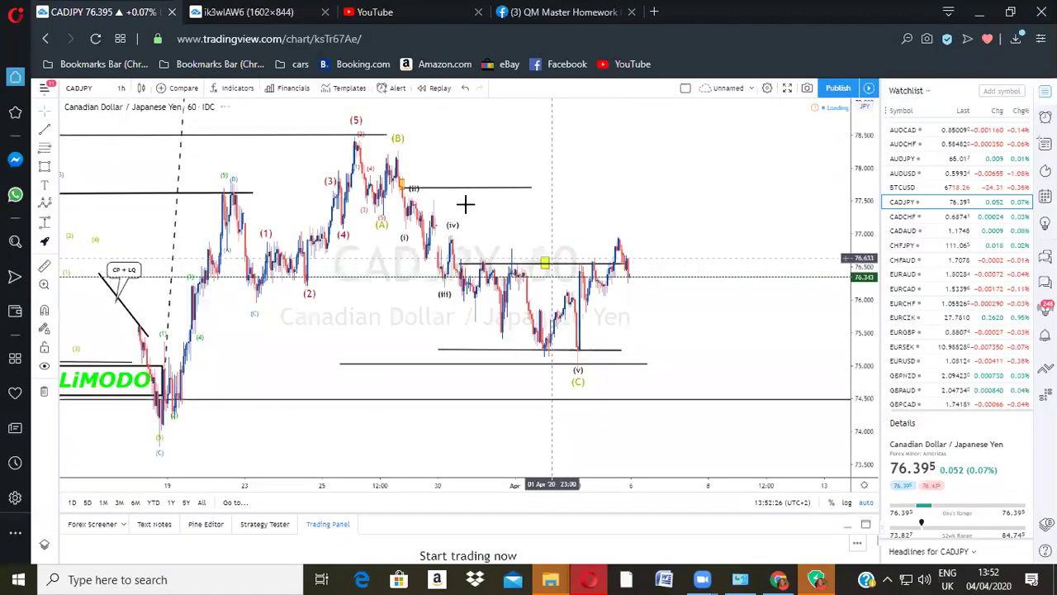
scroll(520, 281, down, 1)
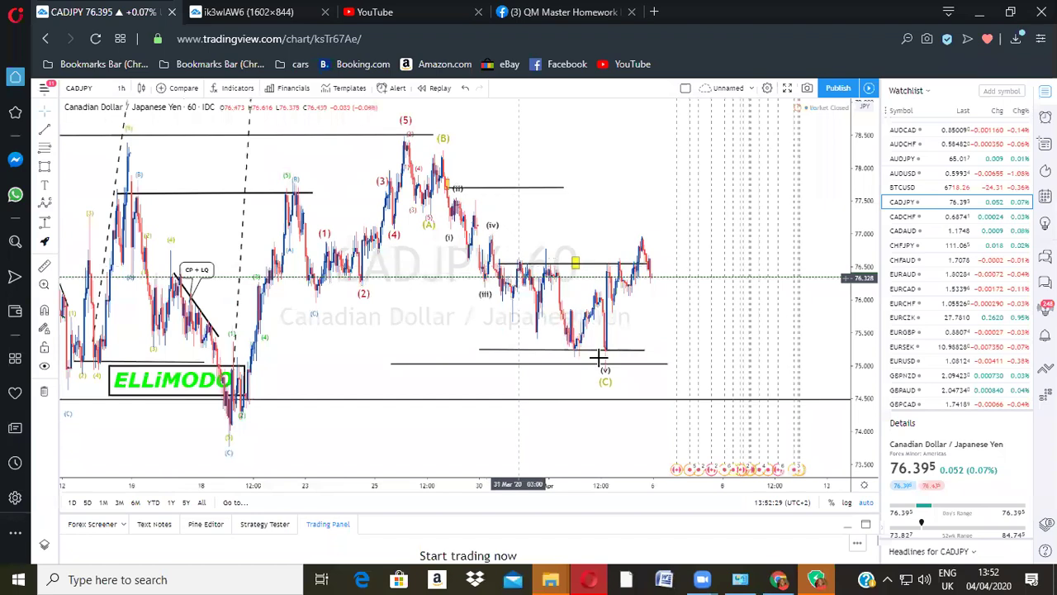
scroll(598, 357, up, 1)
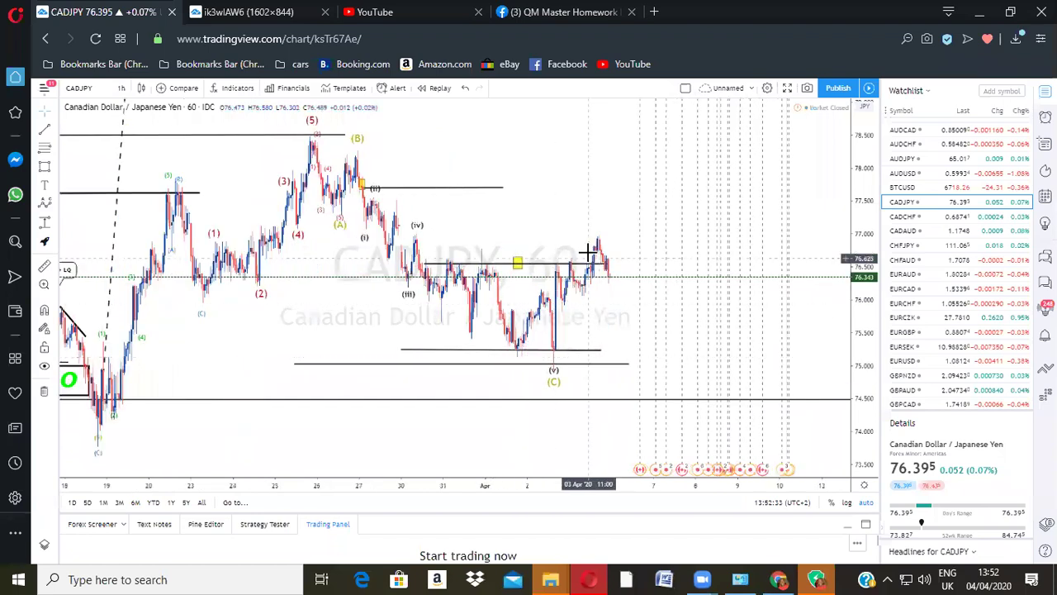
scroll(586, 272, up, 1)
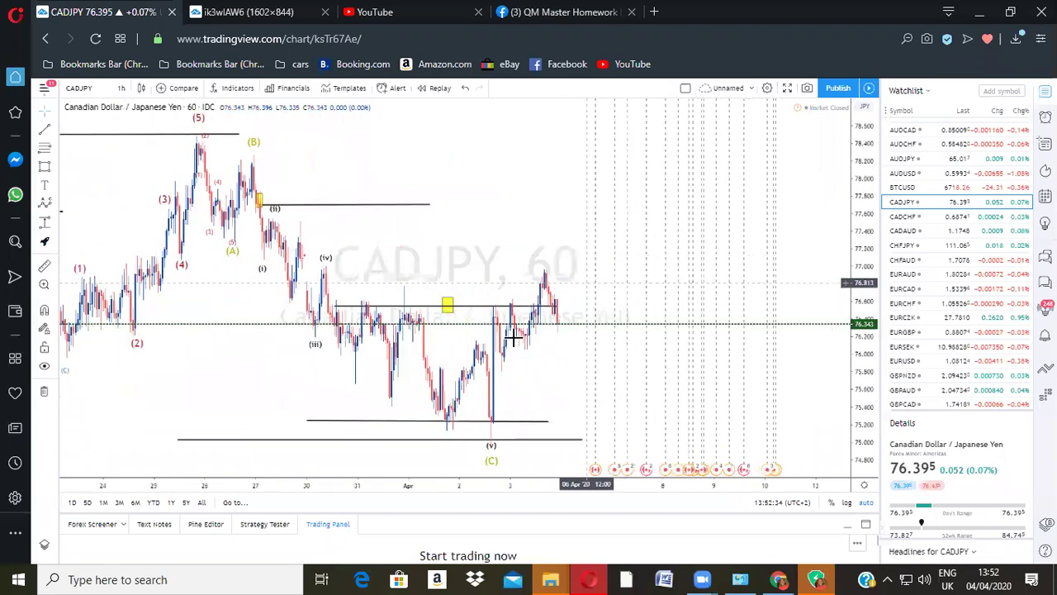
scroll(752, 291, down, 1)
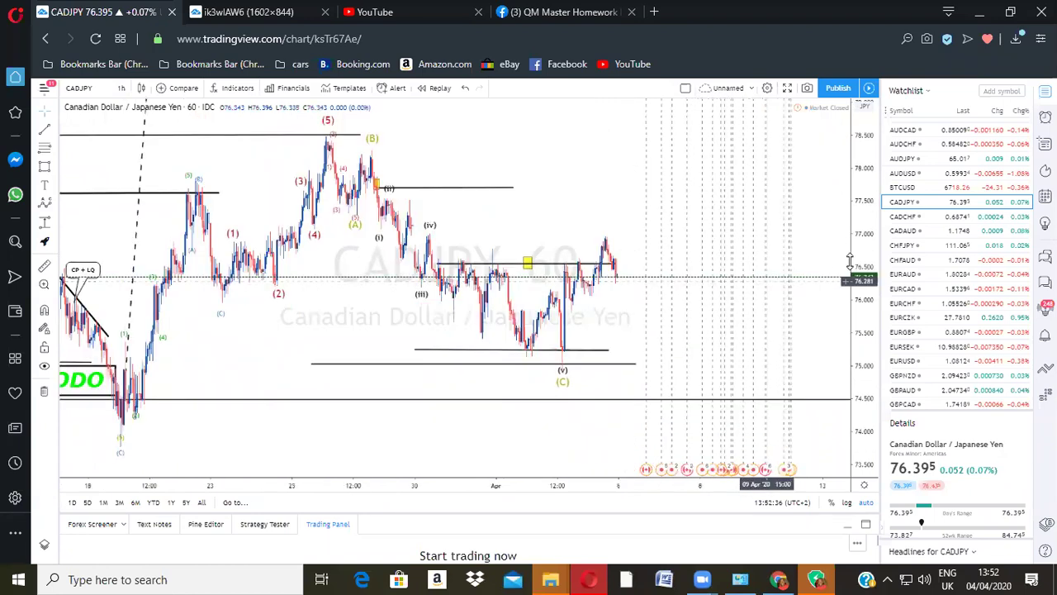
drag(849, 261, 783, 274)
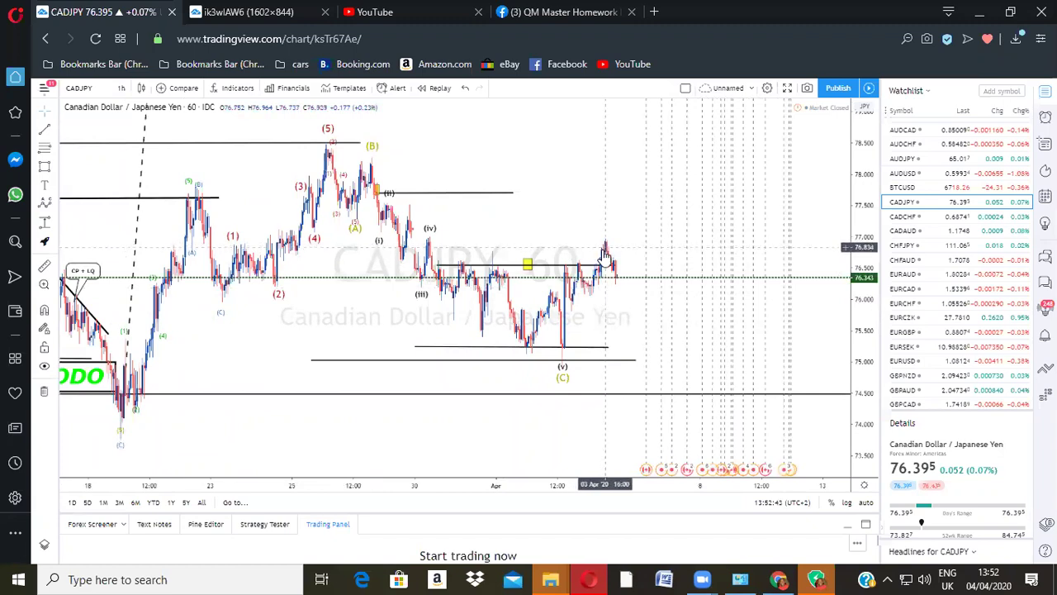
Step: Draw a small yellow zone beside wave (iv) on CADJPY and a horizontal trend line from it at about 76.95, extending to 7 April
scroll(606, 256, up, 2)
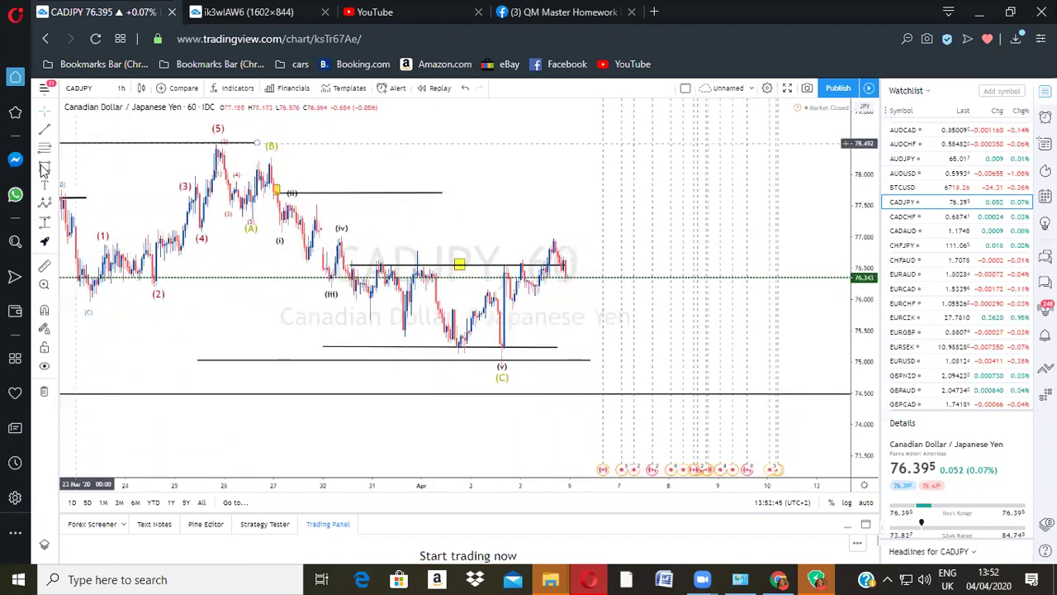
click(315, 235)
click(328, 249)
click(423, 211)
click(45, 130)
drag(319, 241, 619, 240)
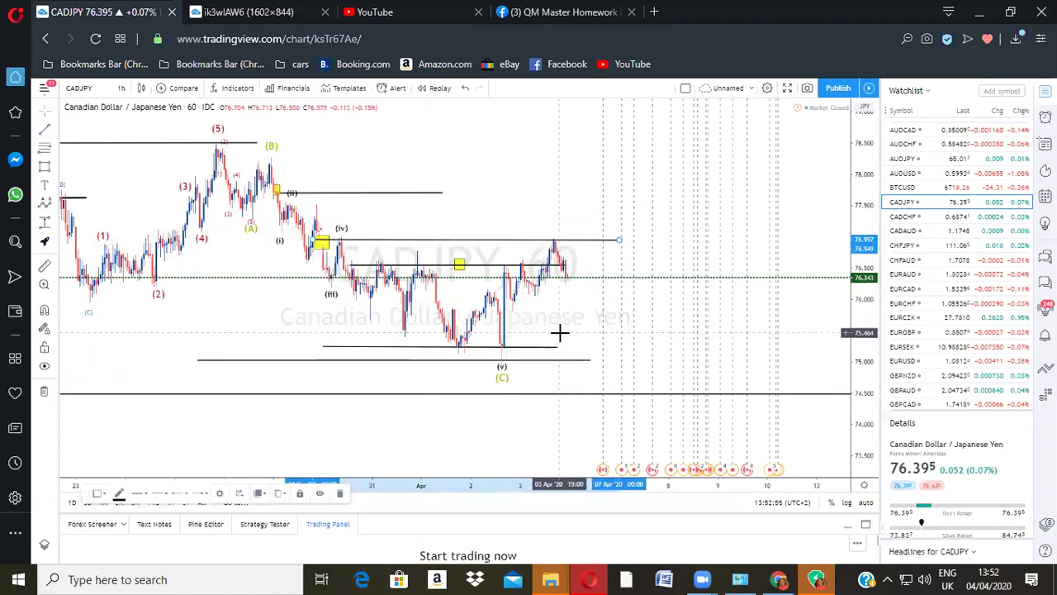
Step: Place a Fib retracement from the wave (C) low at about 75.051 up to the new line at about 76.957
scroll(562, 334, down, 1)
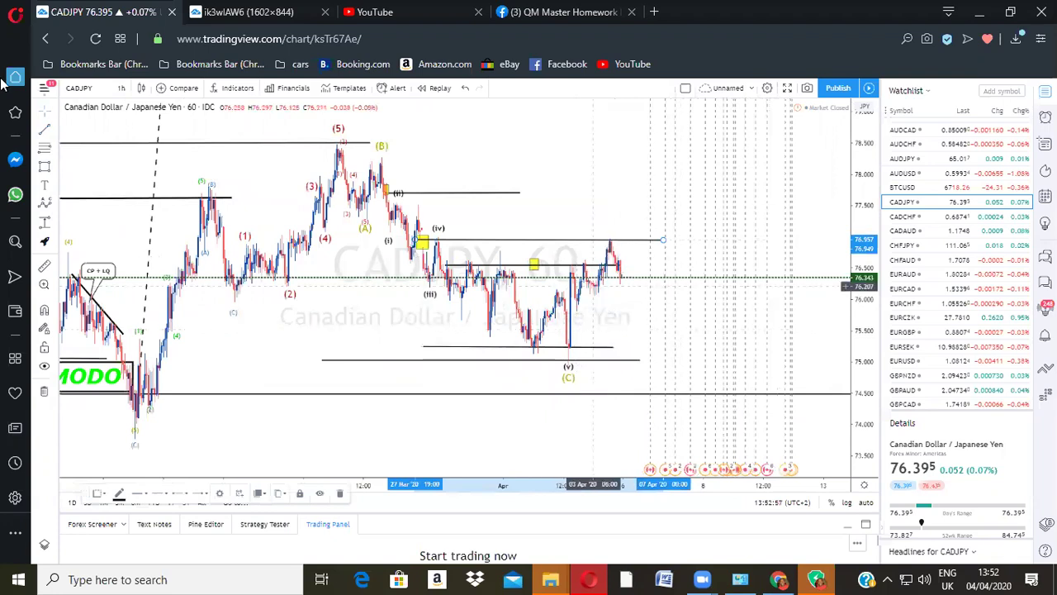
click(46, 157)
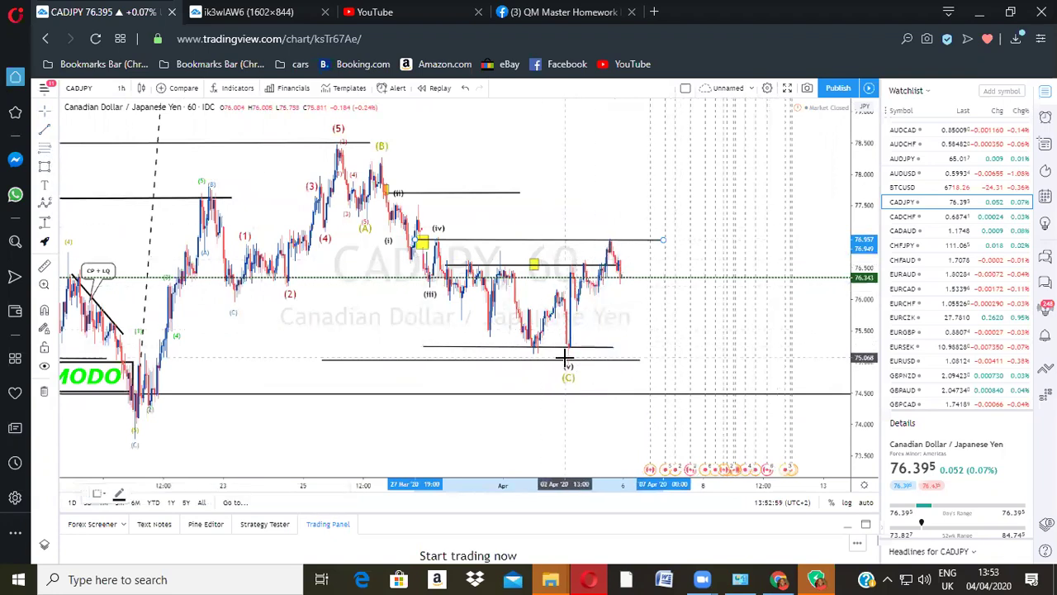
click(567, 359)
click(650, 263)
click(695, 239)
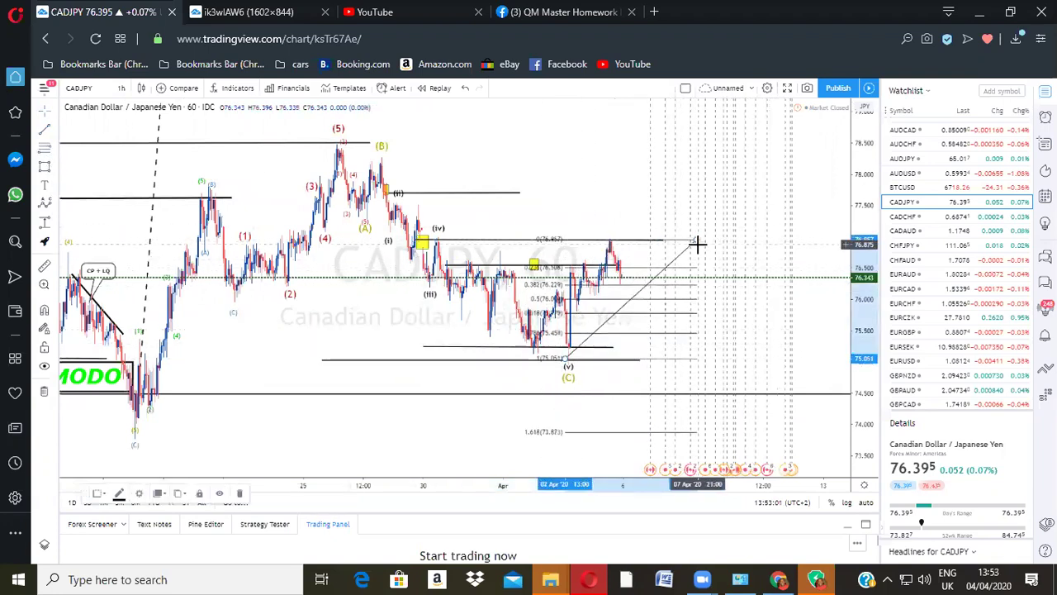
Step: Draw an ABC correction wave from about 76.957 with (a) at about 76.339, (b) at 76.776 and (c) at 75.761
scroll(667, 305, up, 1)
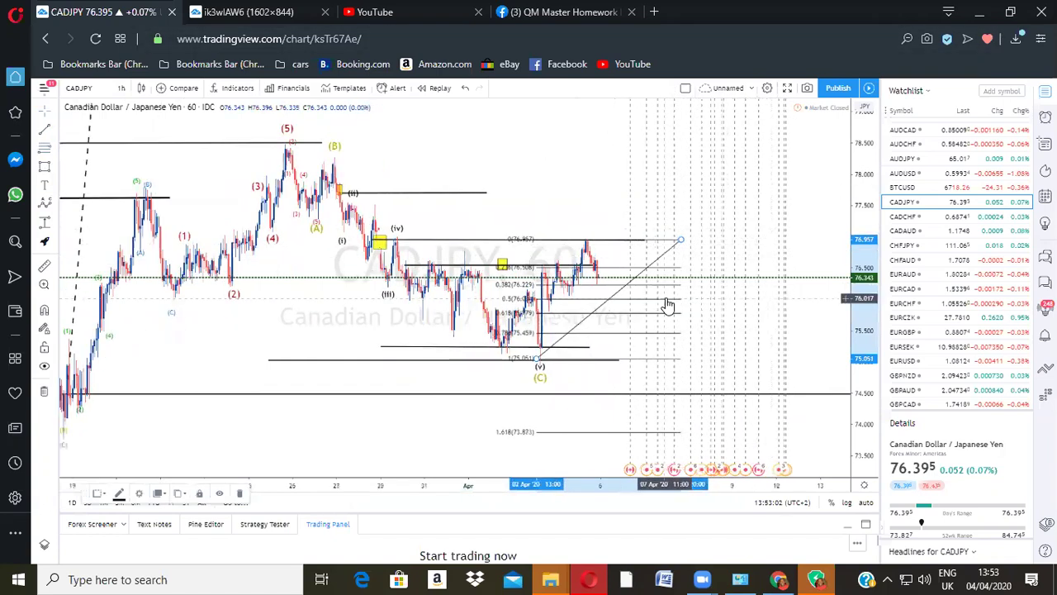
scroll(667, 306, up, 1)
scroll(665, 302, up, 1)
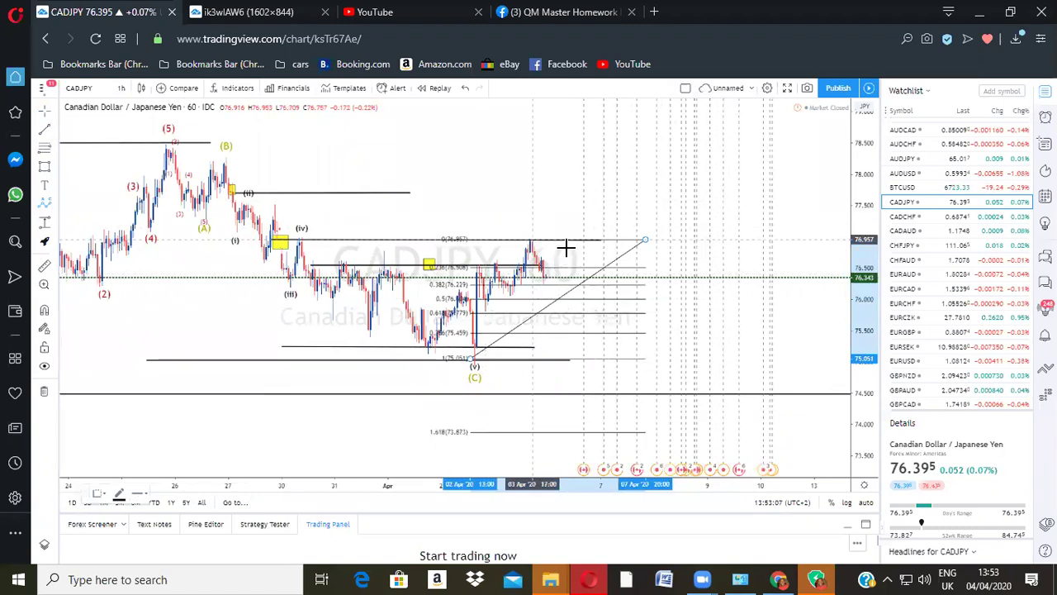
click(581, 314)
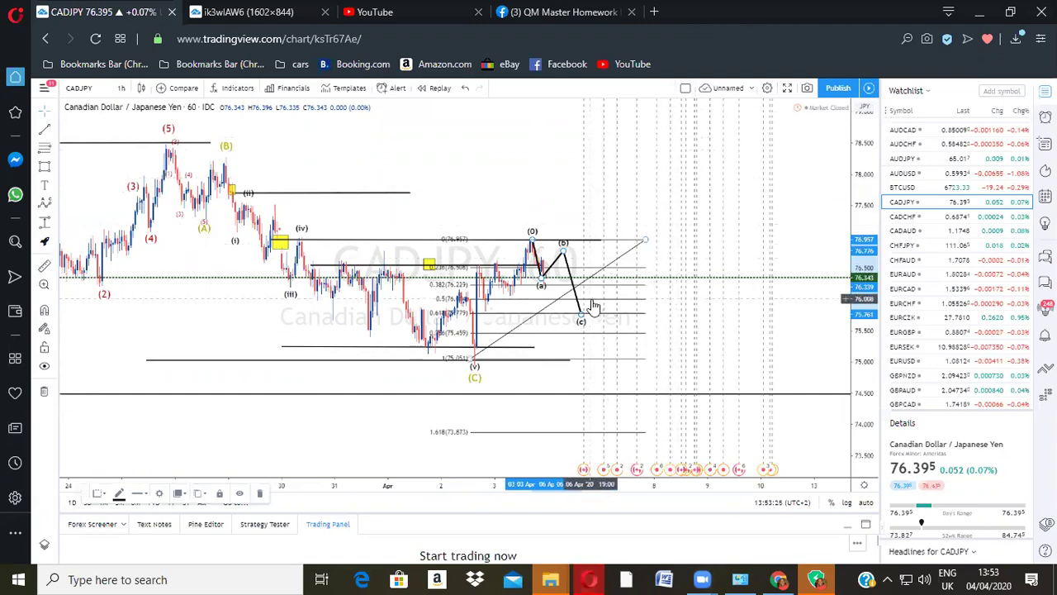
scroll(589, 303, up, 1)
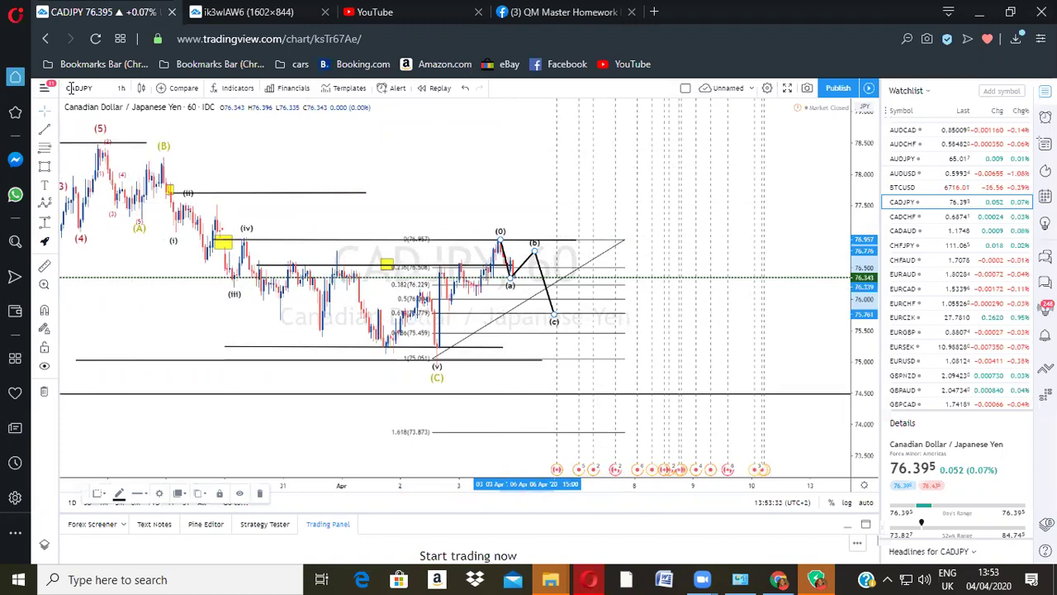
scroll(538, 284, down, 1)
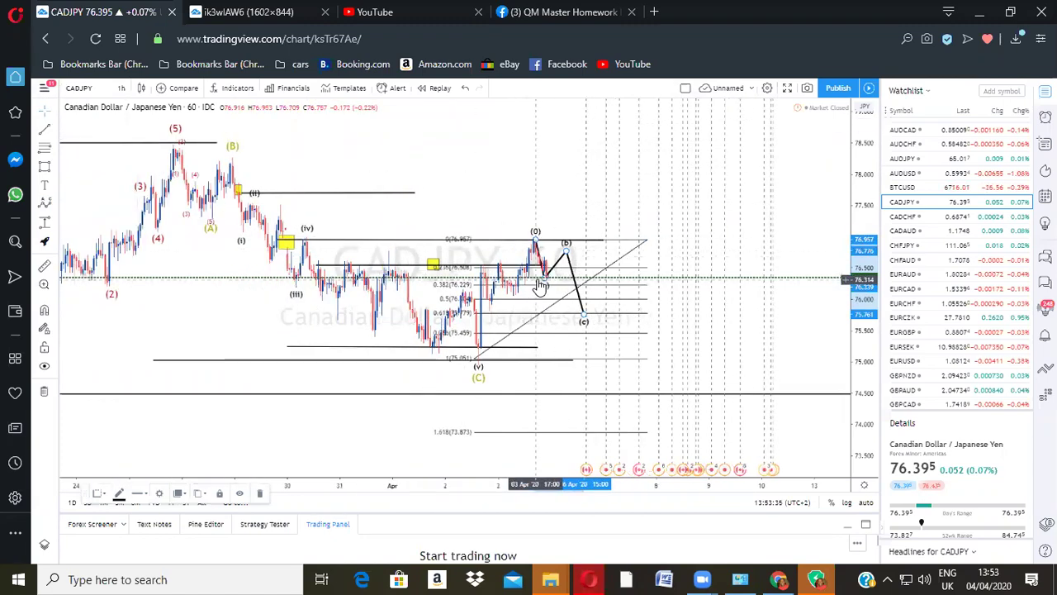
Step: Open the CADCHF chart and examine its earlier wave count, full margin levels and latest price move
click(919, 131)
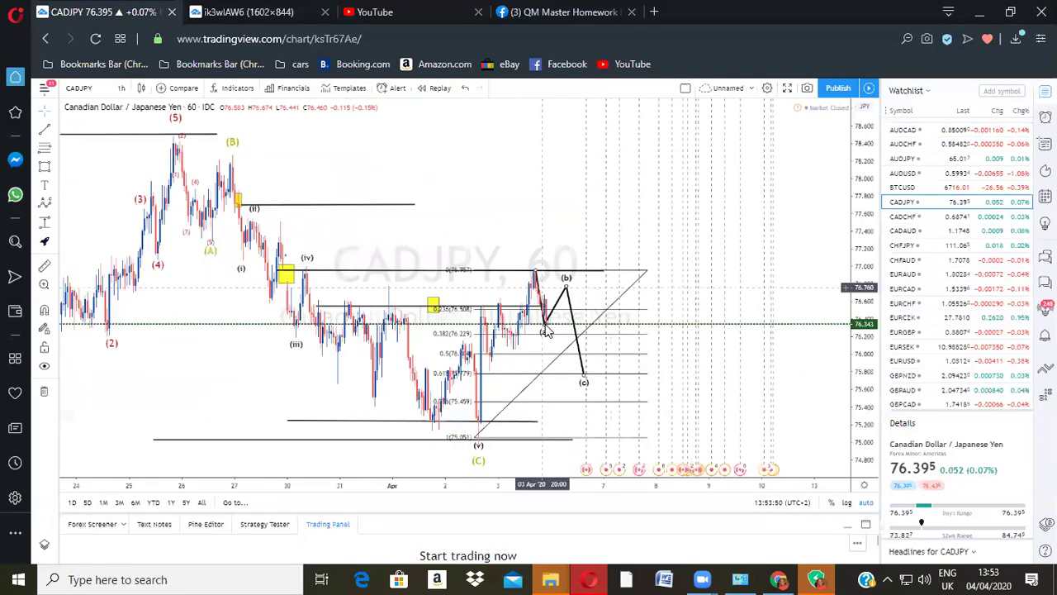
key(Down)
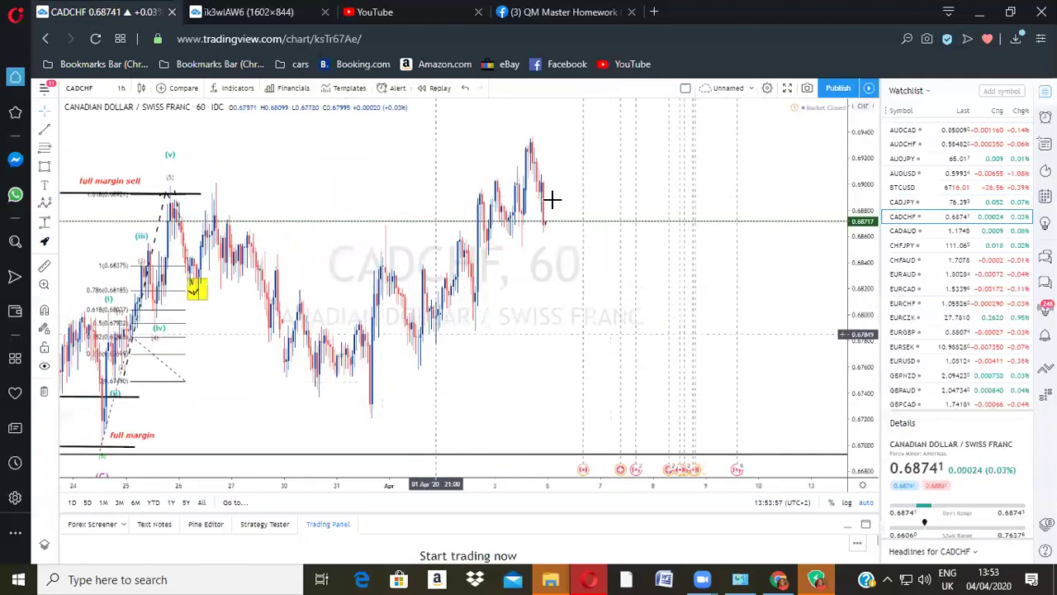
drag(323, 299, 519, 308)
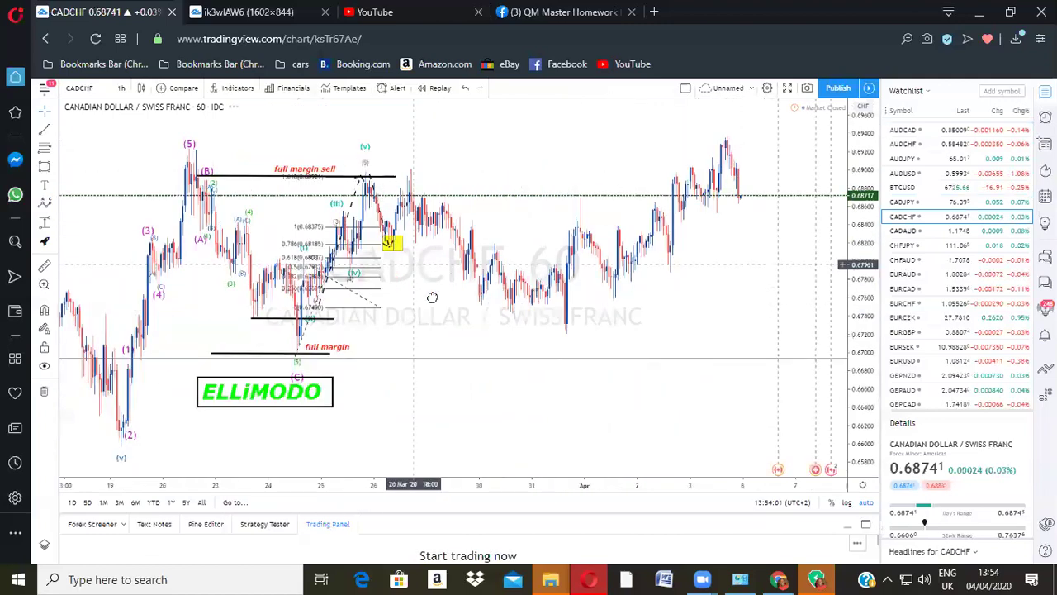
drag(454, 364, 428, 393)
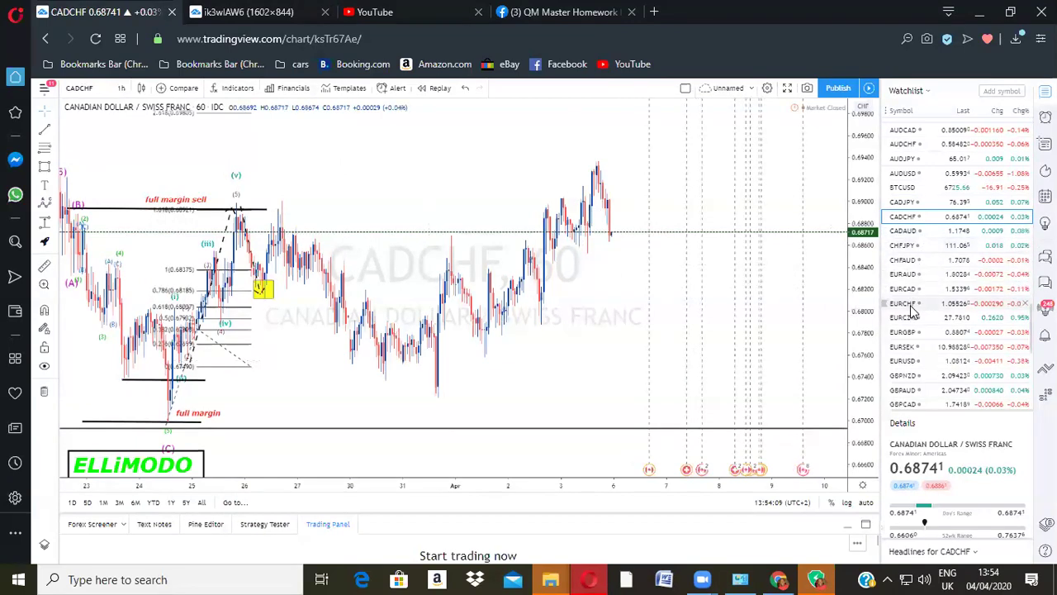
Step: Open the GBPCAD chart from the watchlist and examine its wave count, yellow zones and dashed projection arrows
scroll(912, 309, down, 3)
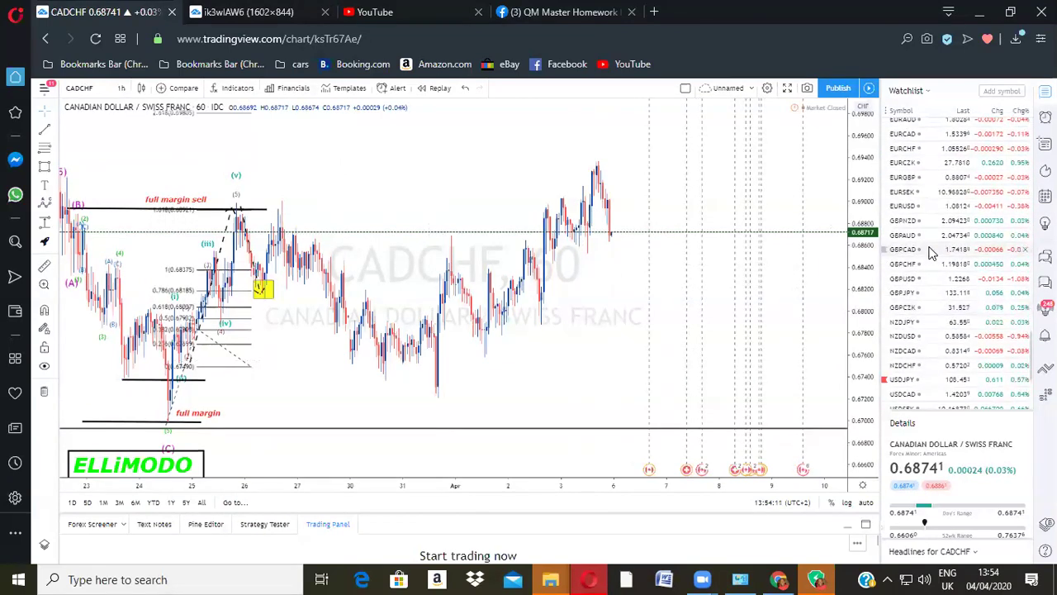
click(928, 250)
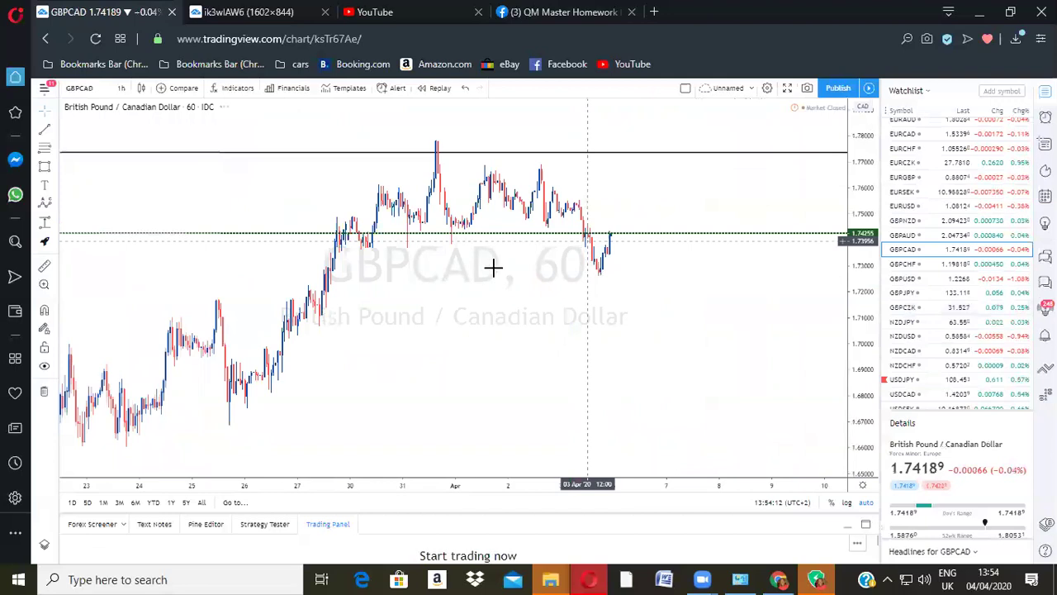
scroll(647, 278, down, 1)
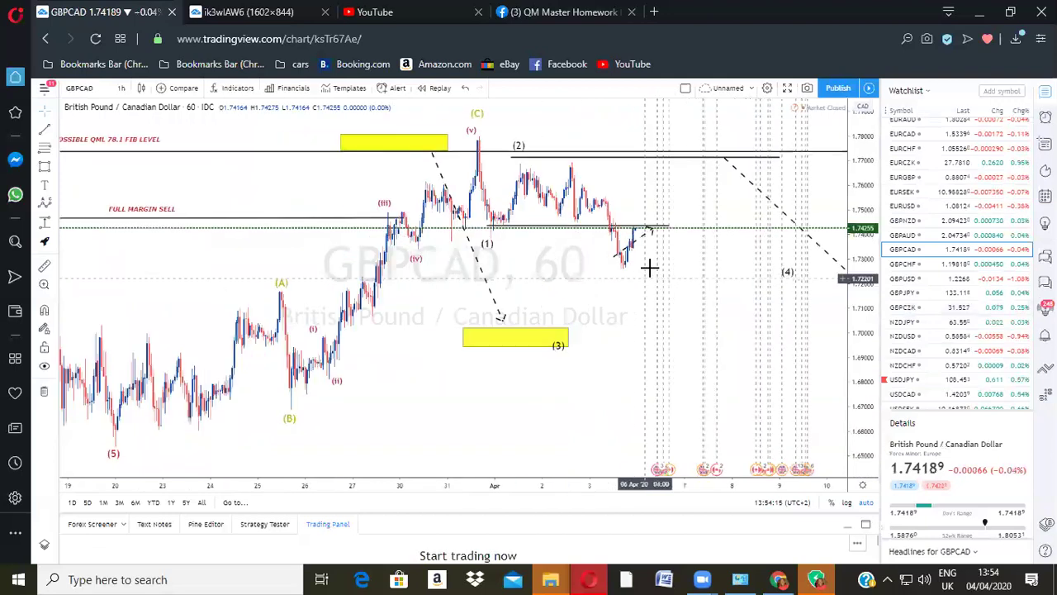
scroll(818, 264, down, 1)
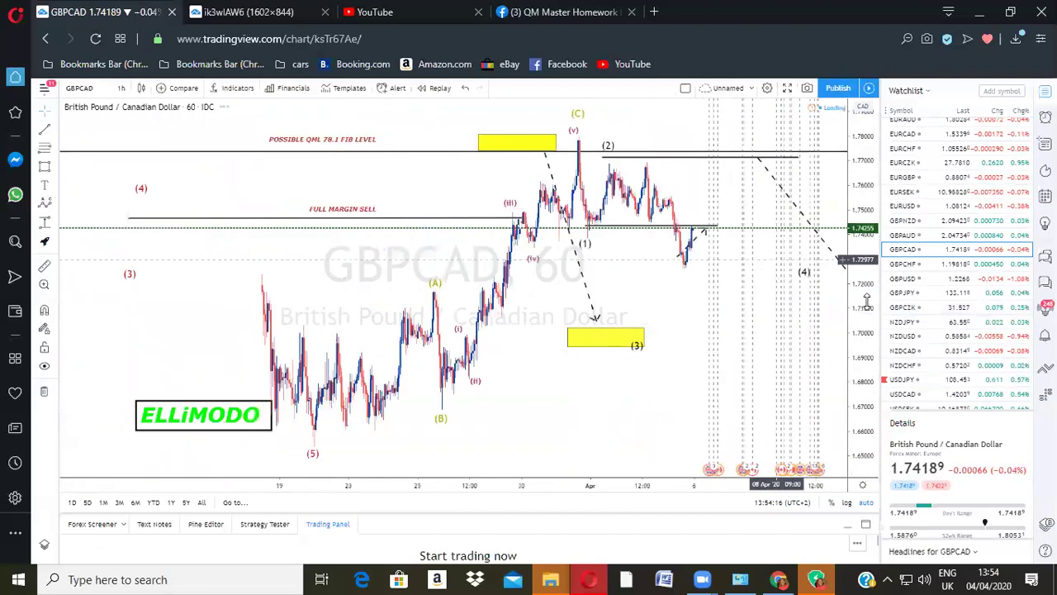
scroll(636, 358, up, 1)
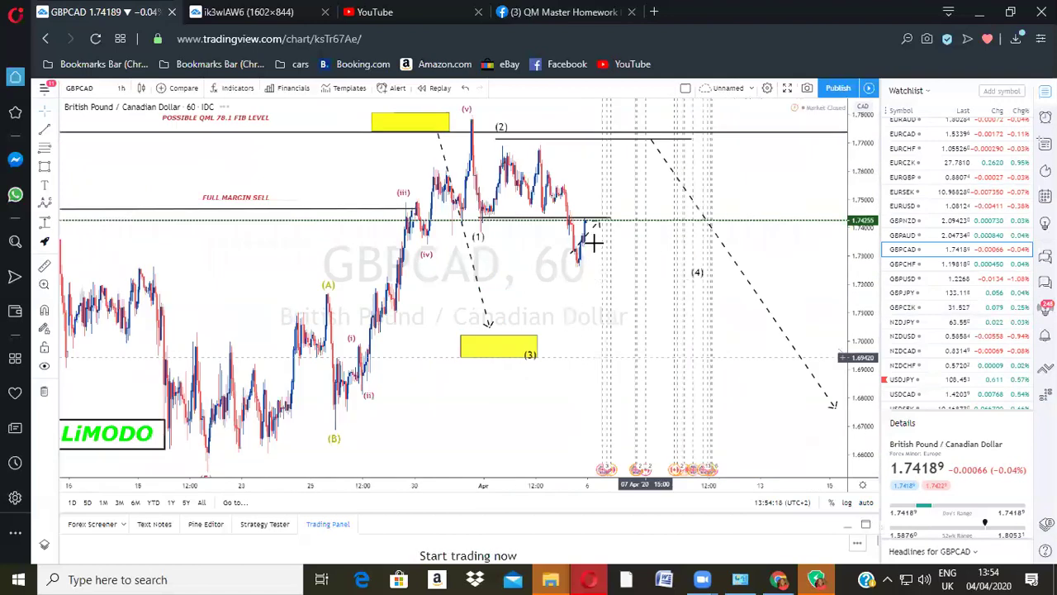
scroll(500, 232, up, 1)
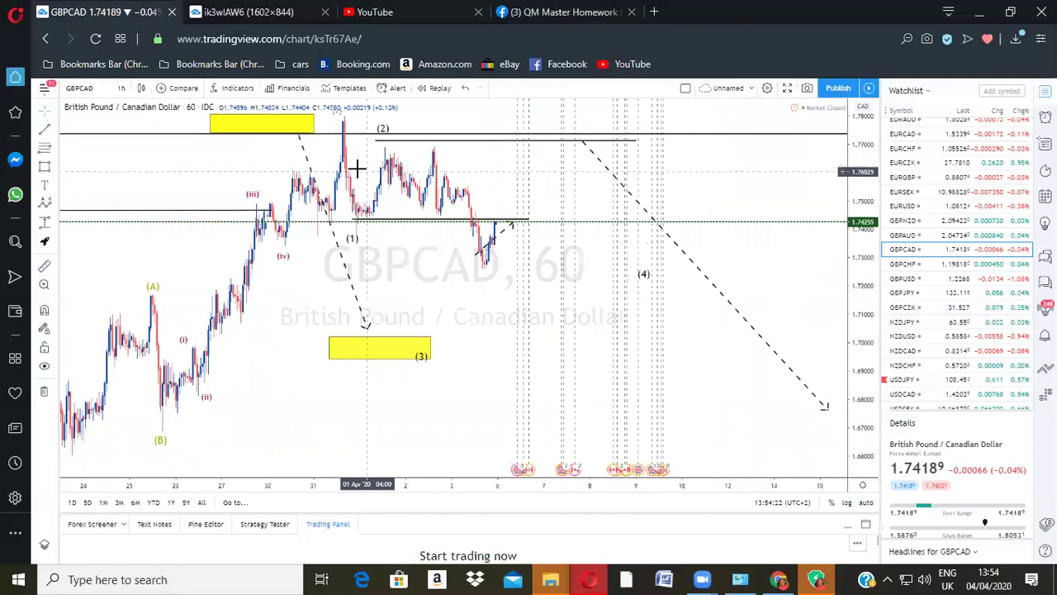
Step: Draw two near-horizontal trend lines below the wave (2) level on GBPCAD, at about 1.756 and about 1.760
drag(455, 184, 536, 182)
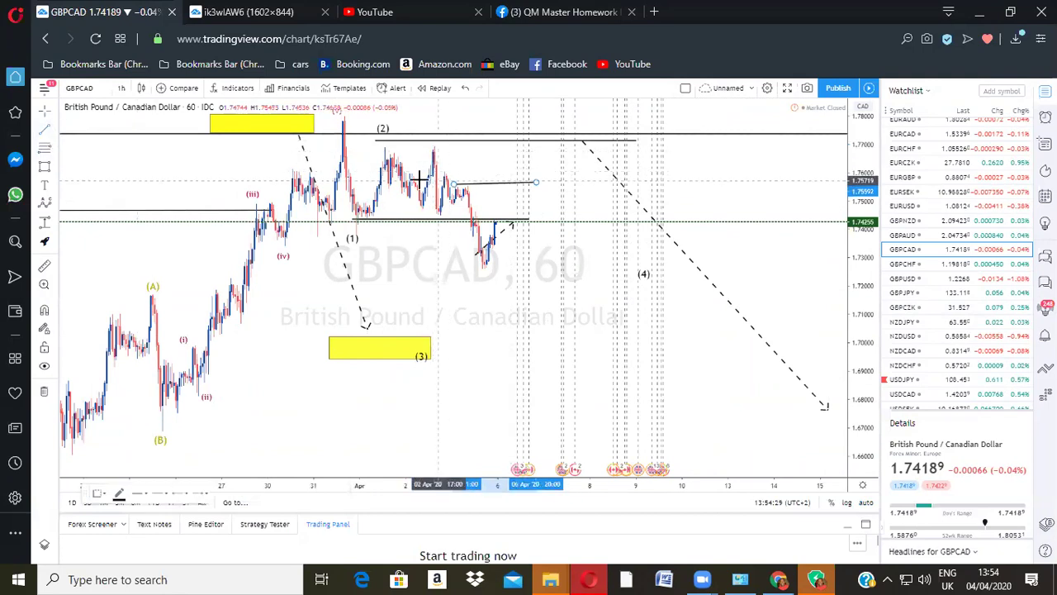
drag(408, 171, 652, 170)
drag(505, 229, 593, 316)
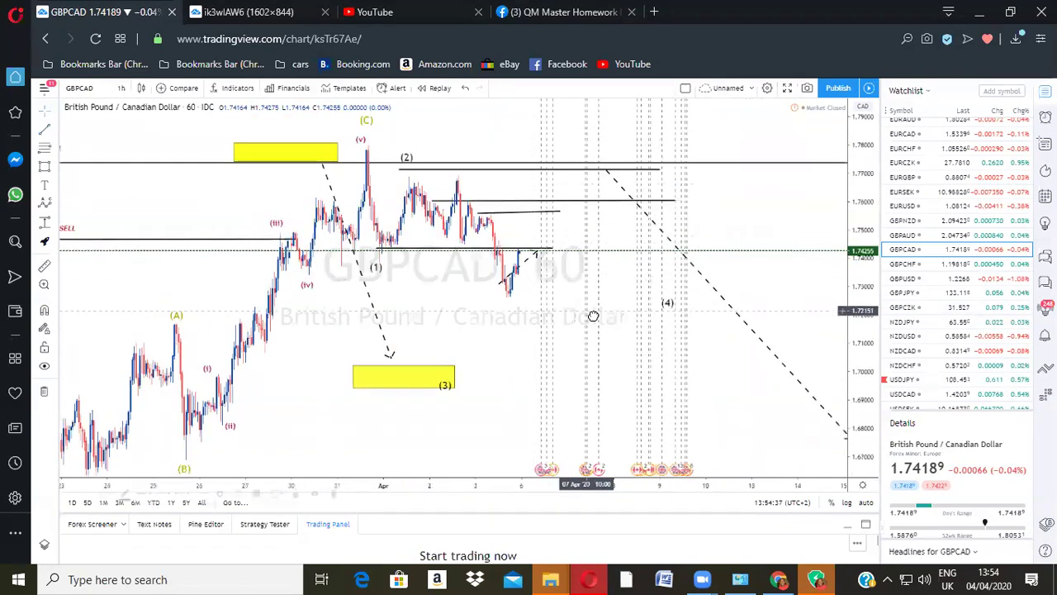
scroll(413, 231, down, 2)
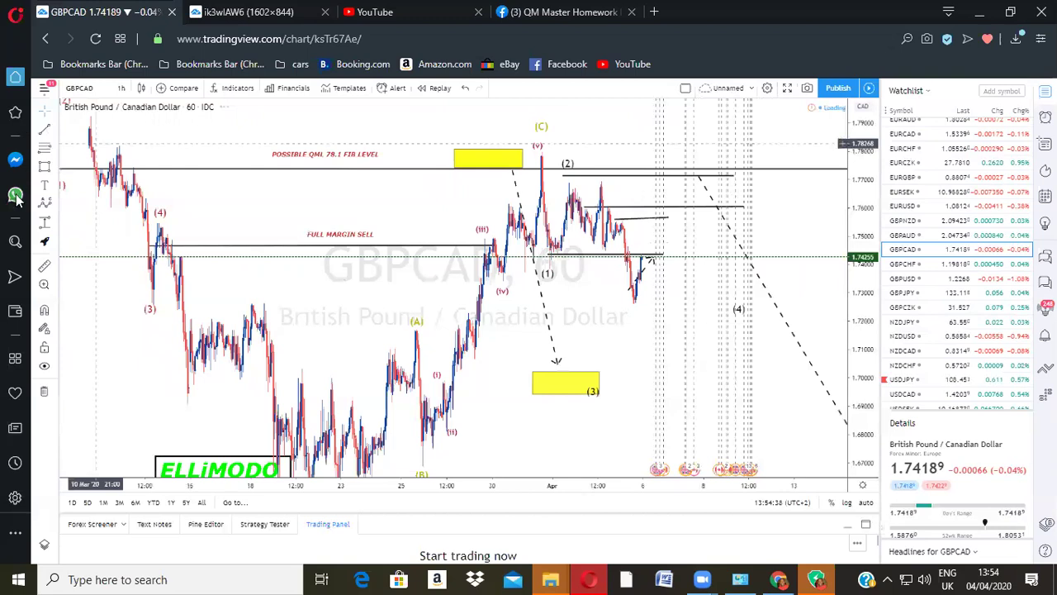
Step: Open WhatsApp in the browser sidebar and return to the GBPCAD chart
click(16, 196)
click(308, 406)
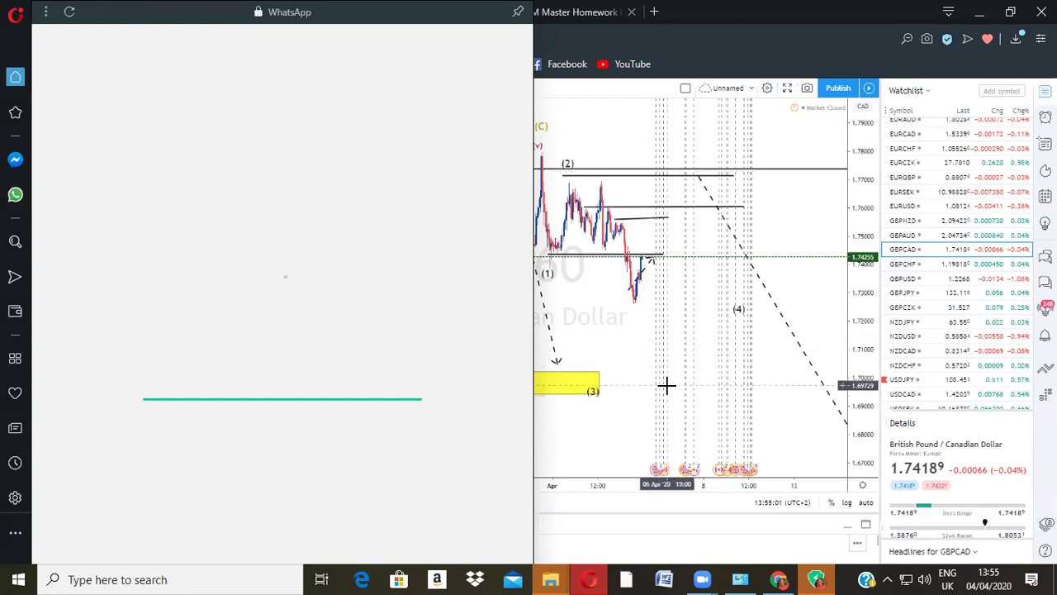
click(682, 344)
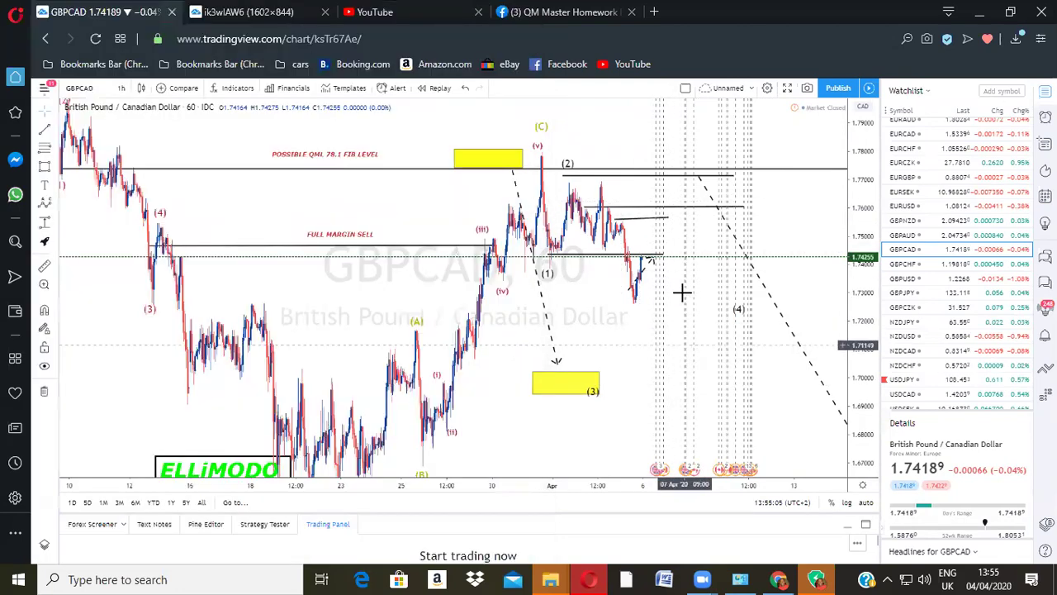
Step: Level the shorter new trend line on GBPCAD by lowering its sloping end to about 1.7557
click(668, 218)
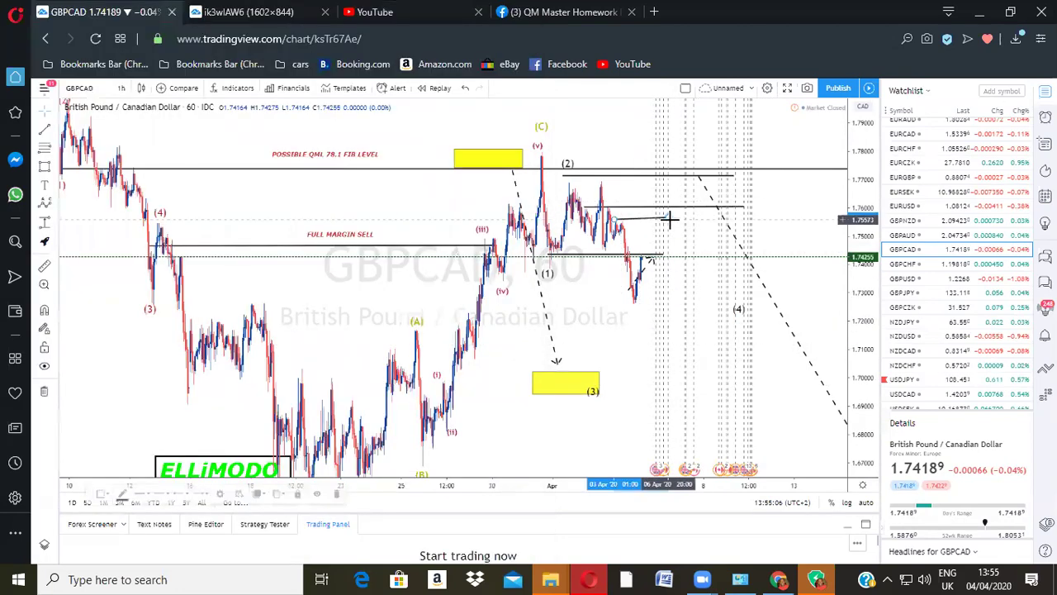
scroll(661, 278, up, 1)
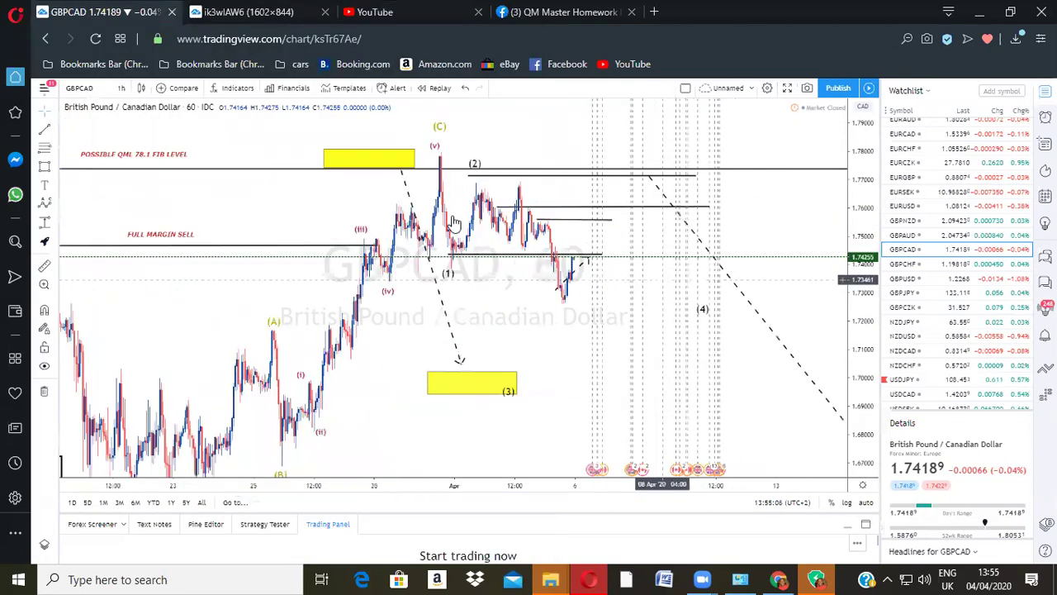
scroll(455, 226, up, 1)
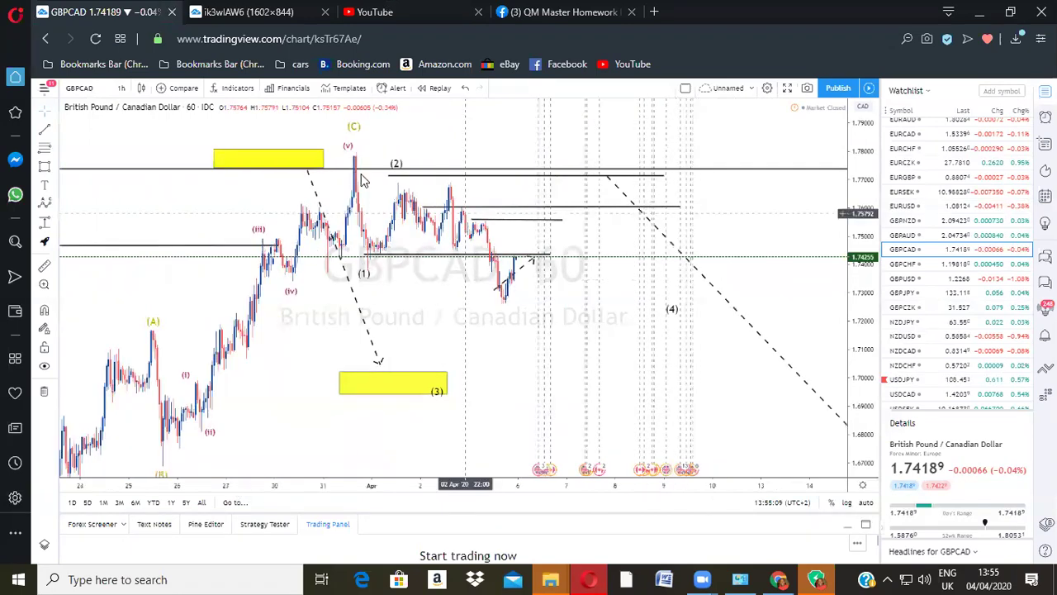
Step: Examine the GBPCAD wave count from the early March high to the wave (3) target zone
scroll(302, 200, down, 1)
scroll(344, 186, down, 1)
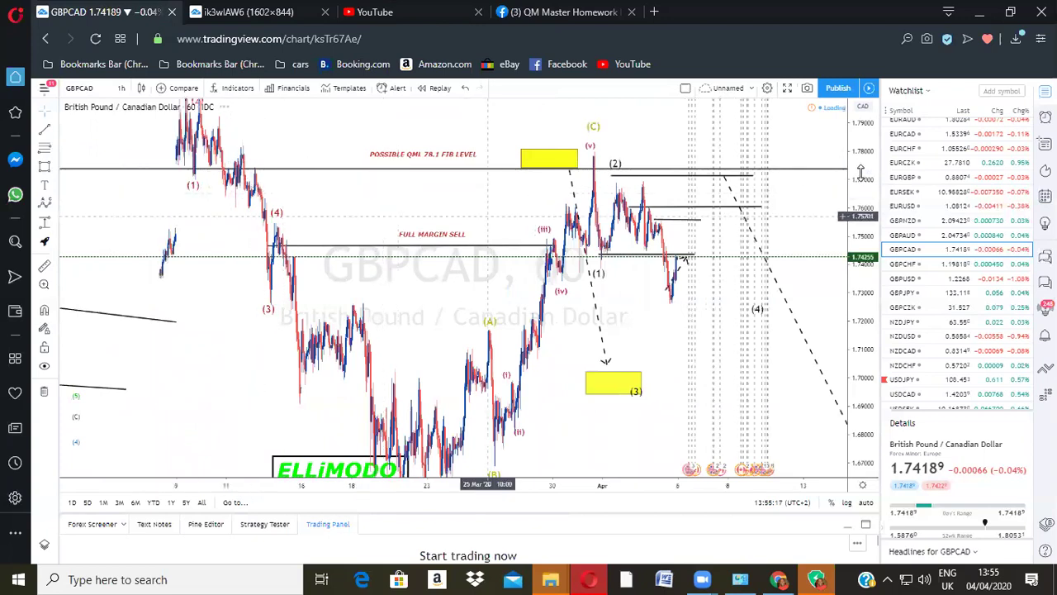
drag(861, 171, 854, 273)
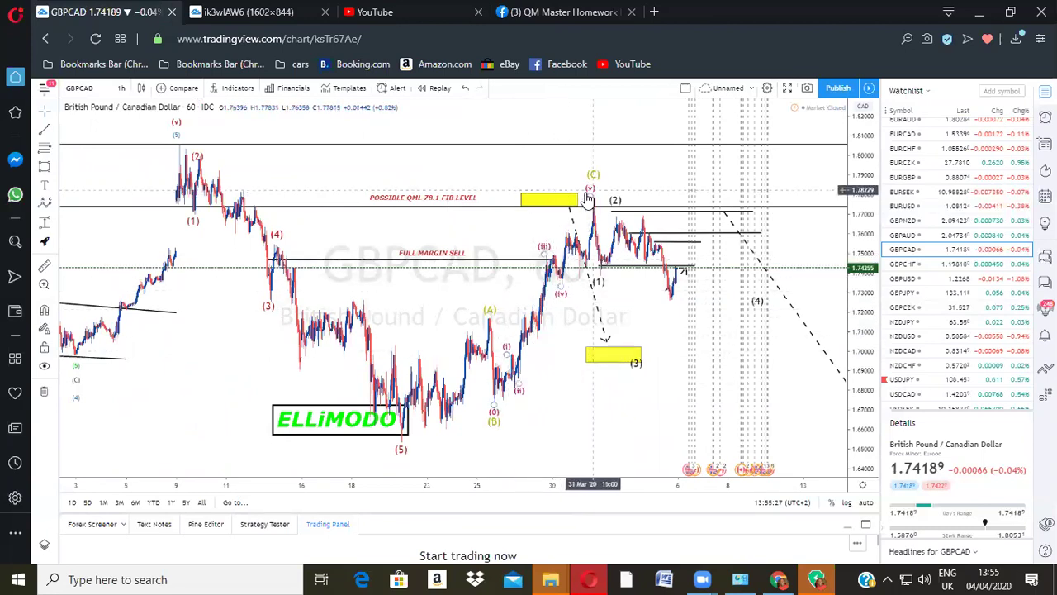
scroll(450, 205, up, 1)
scroll(489, 207, up, 1)
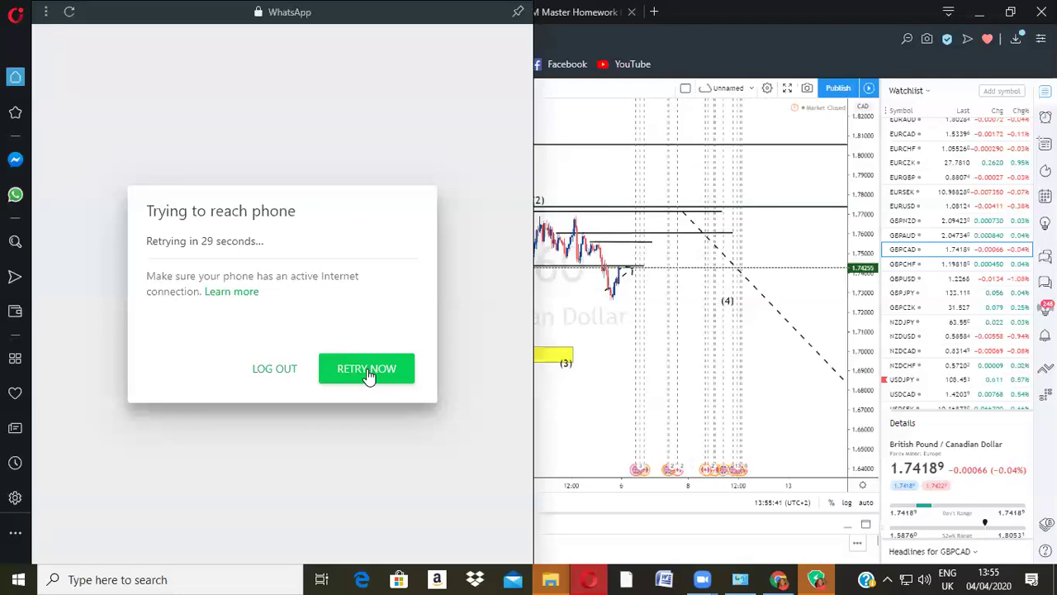
Step: Retry the WhatsApp phone connection in the browser sidebar and return to the GBPCAD chart
click(369, 375)
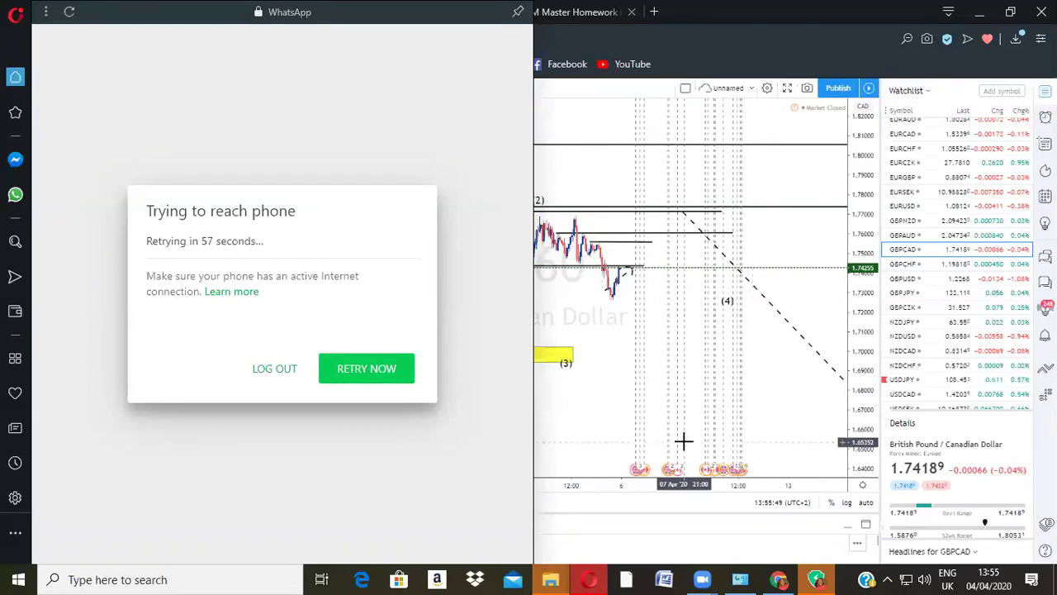
click(682, 403)
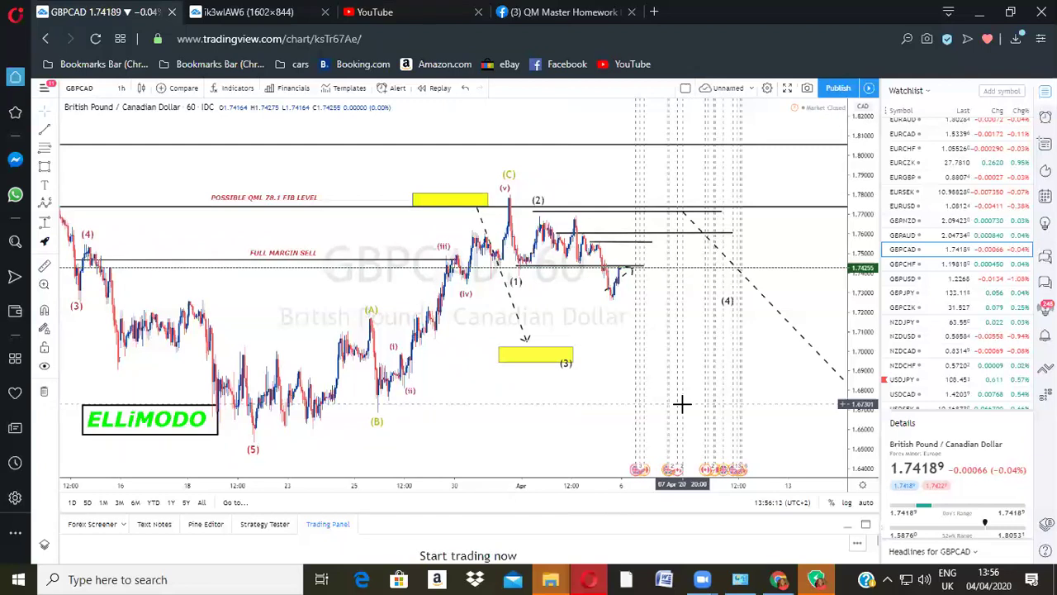
scroll(738, 319, down, 1)
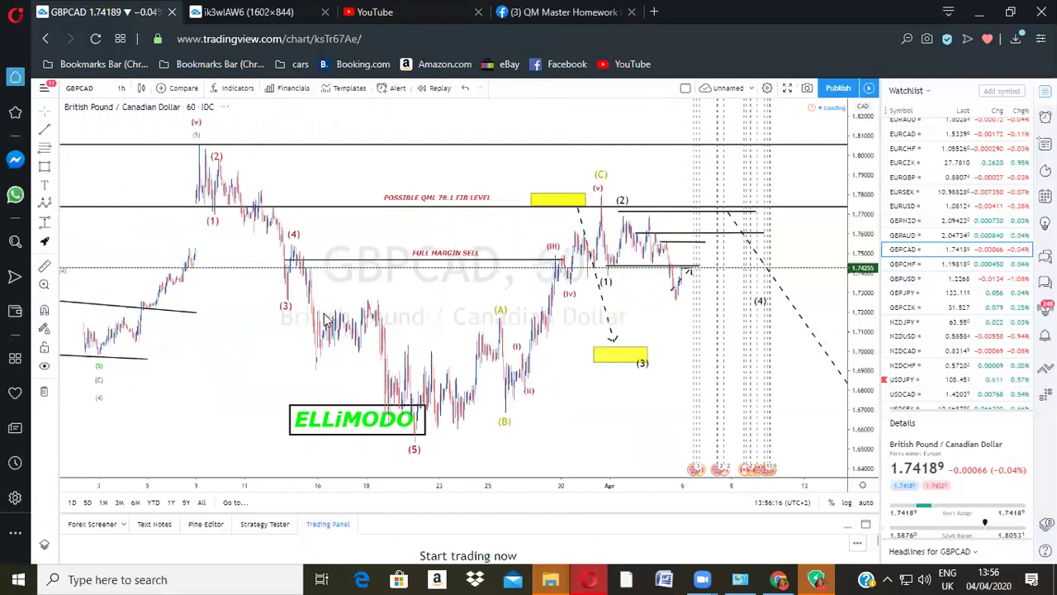
click(16, 194)
click(785, 373)
Step: Draw a dashed arrow from near wave (iii) at about 1.7475 down to the lower yellow zone at about 1.7009
scroll(698, 337, up, 1)
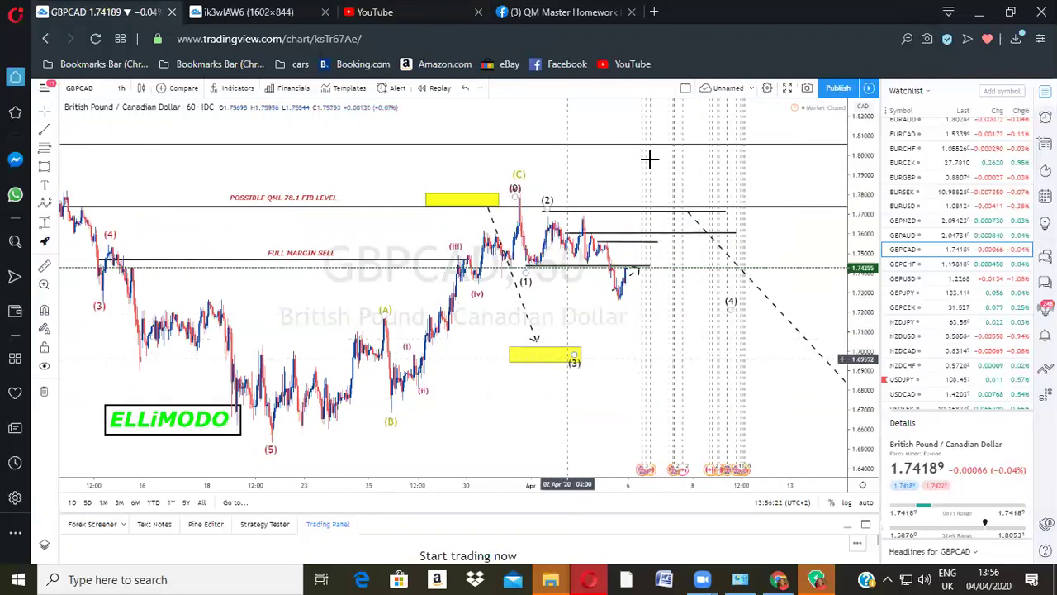
scroll(518, 279, down, 1)
scroll(426, 275, up, 1)
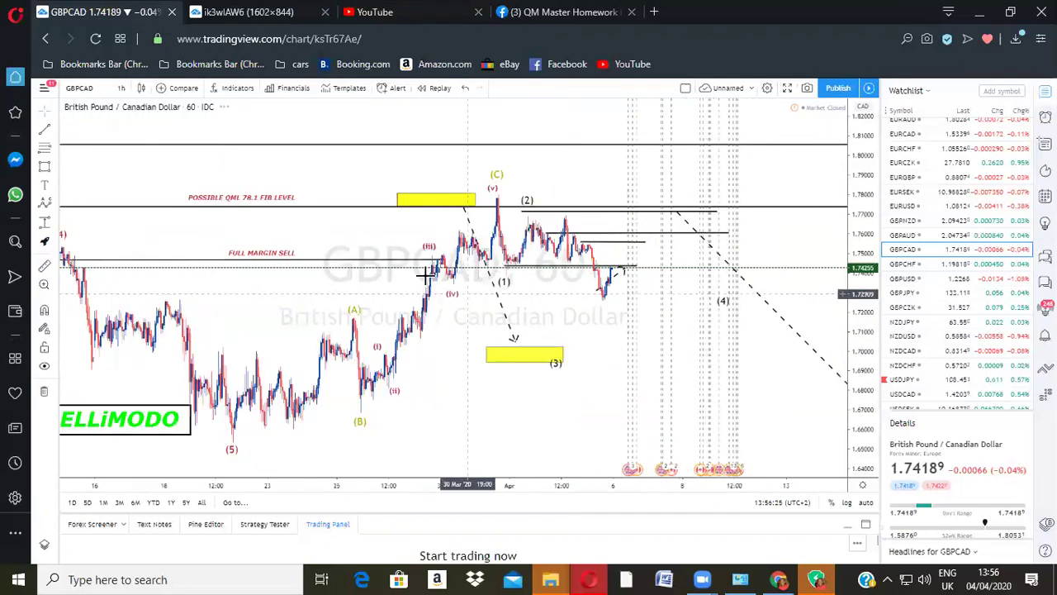
click(54, 137)
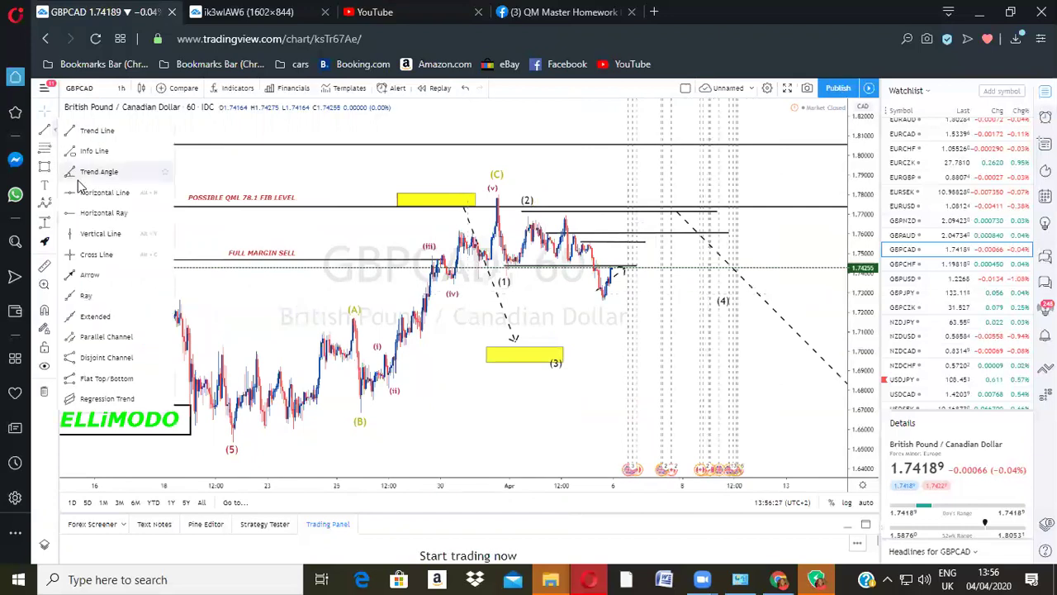
click(83, 274)
click(429, 260)
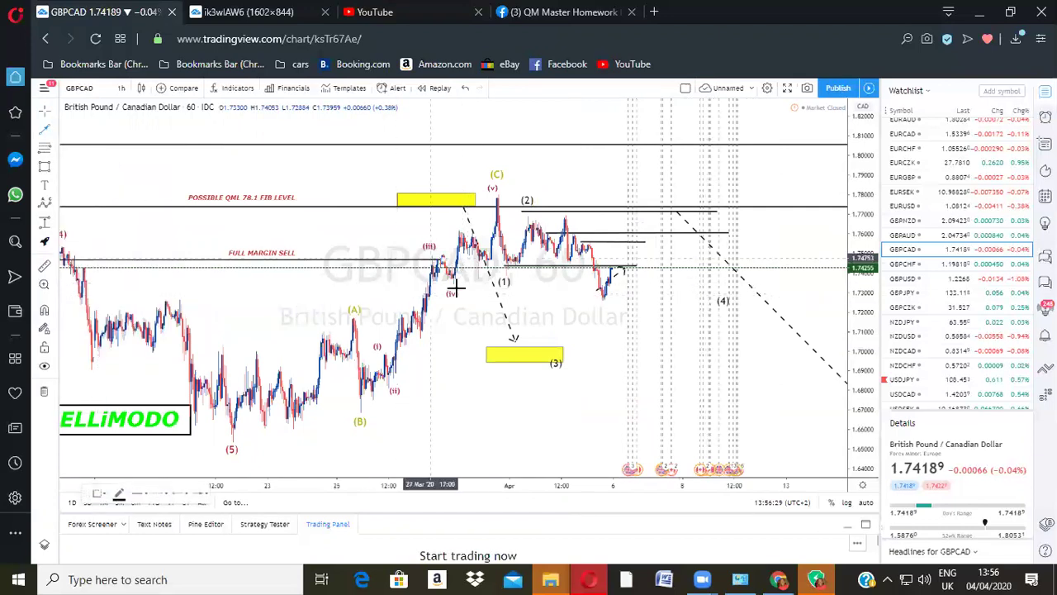
click(485, 348)
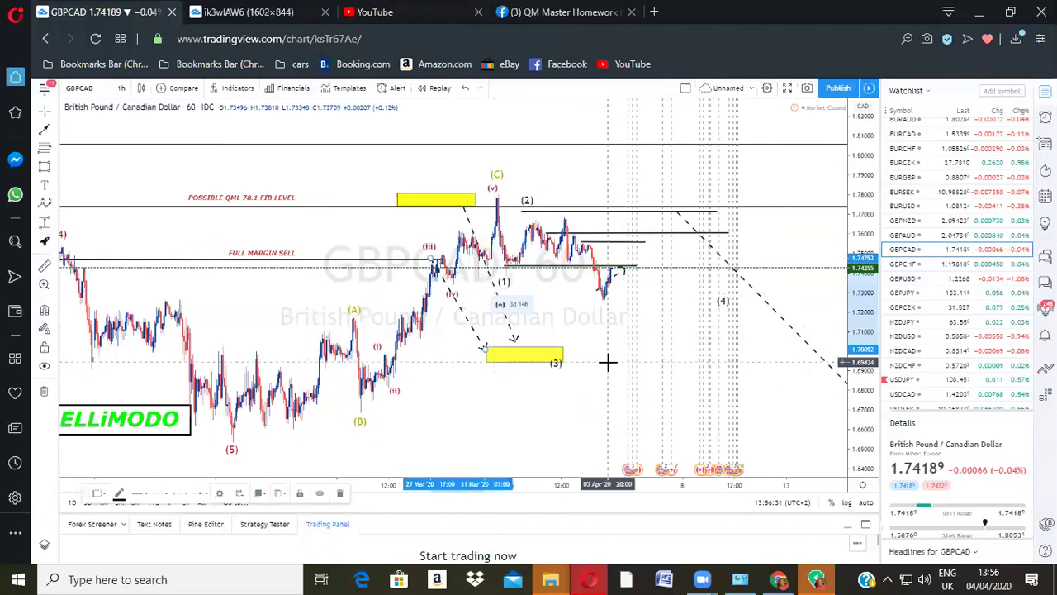
click(524, 355)
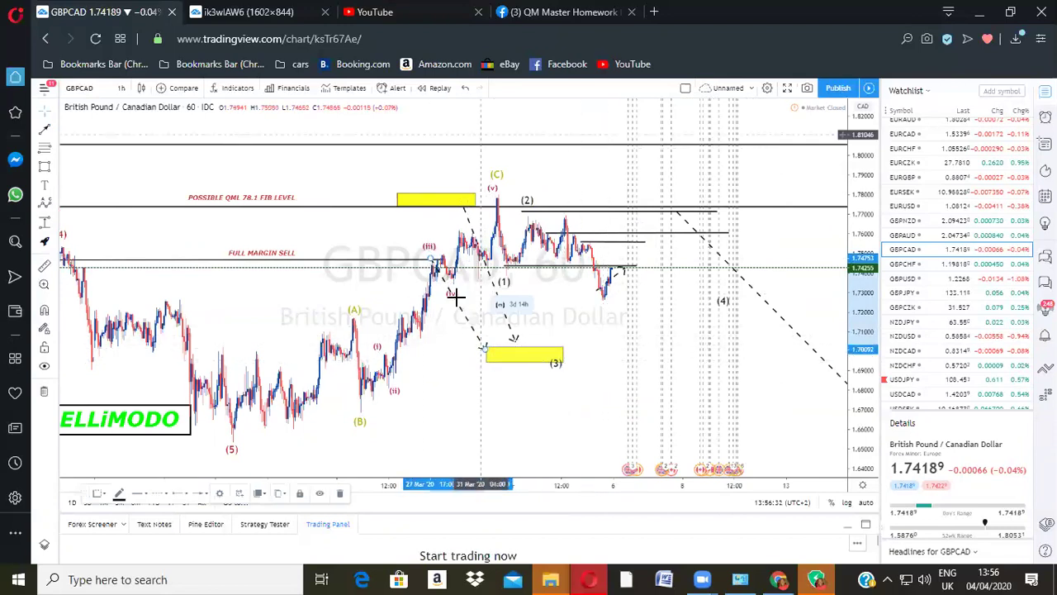
Step: Draw a trend-based Fib extension on GBPCAD from the wave (B) low at about 1.6699 up to about 1.7323 and back to about 1.6809
drag(496, 213, 563, 213)
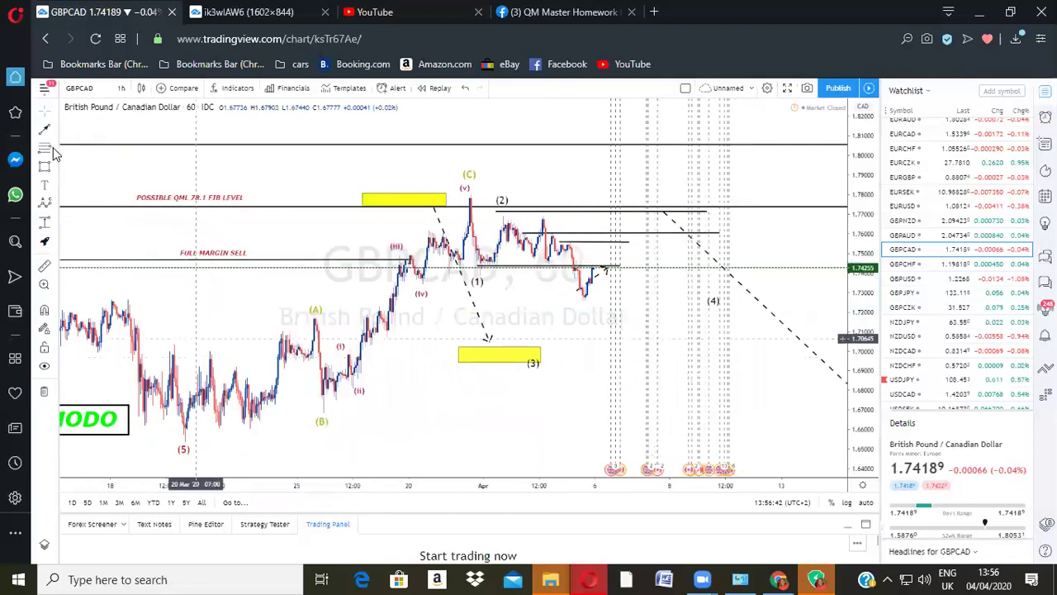
click(53, 148)
click(107, 174)
click(323, 410)
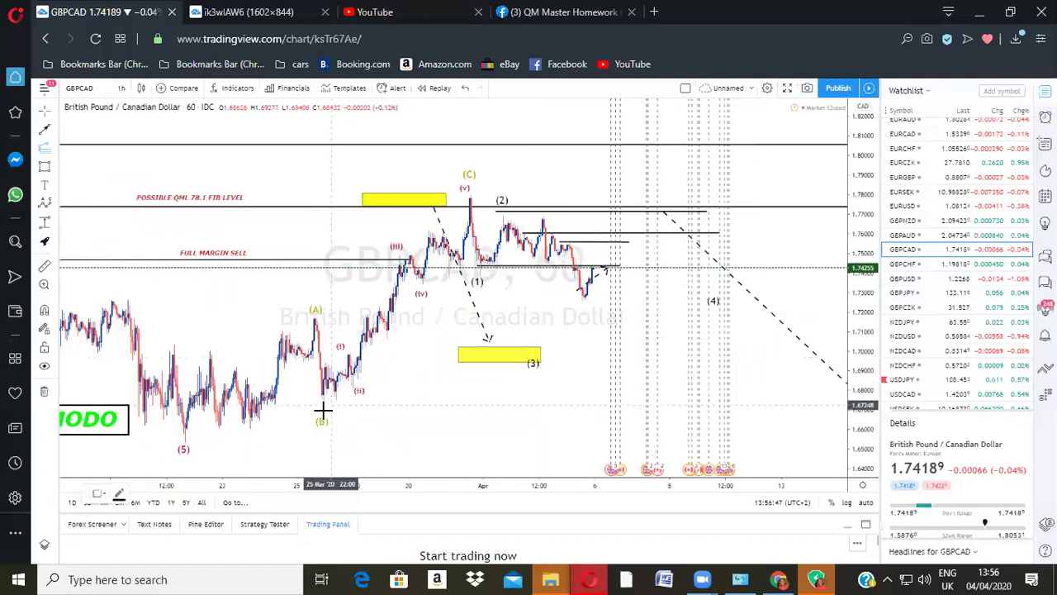
click(350, 353)
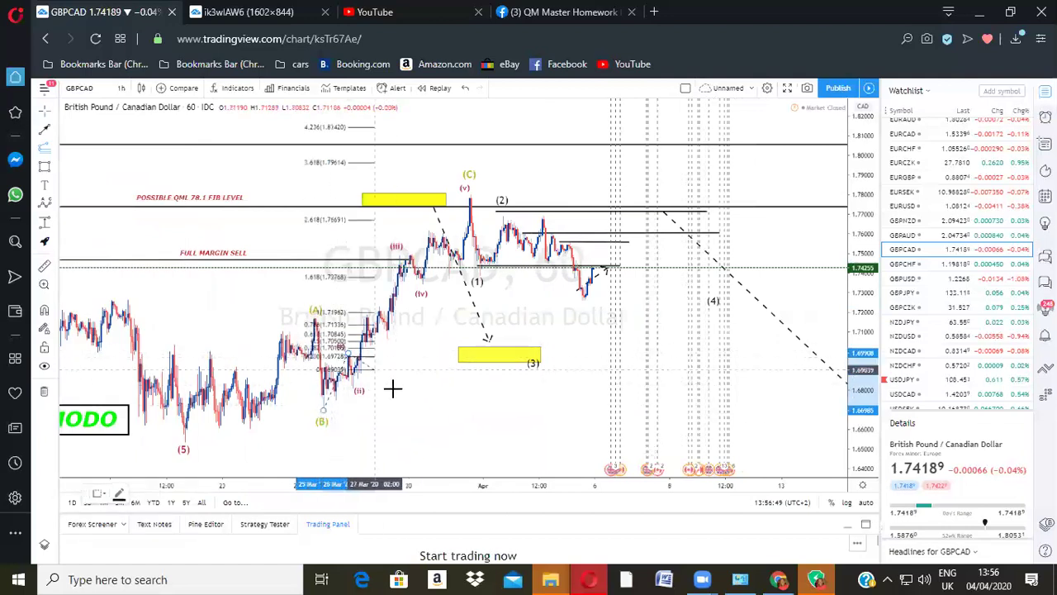
click(392, 387)
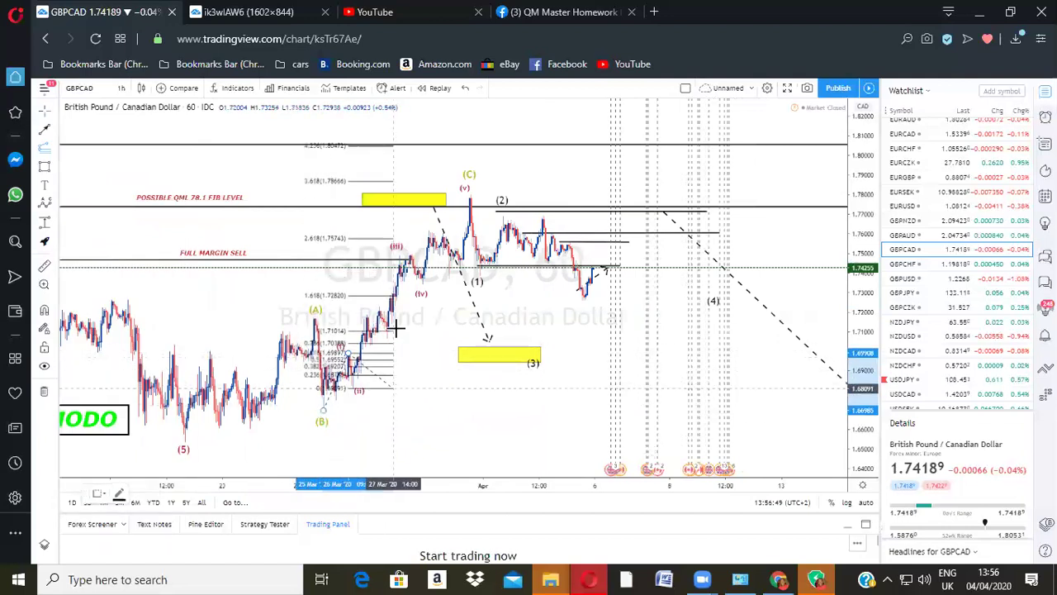
drag(348, 353, 350, 364)
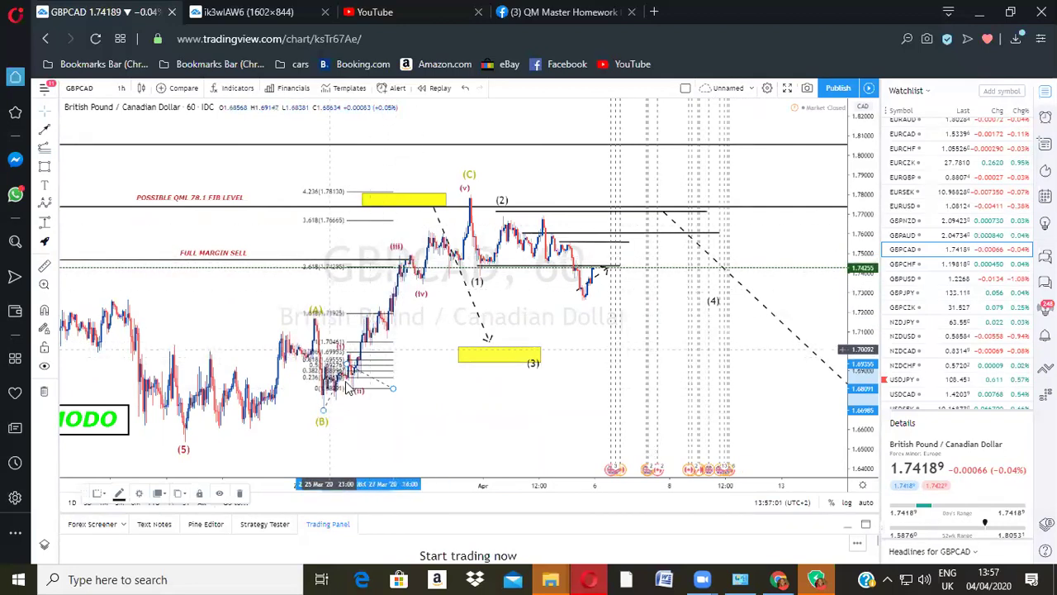
drag(349, 364, 398, 288)
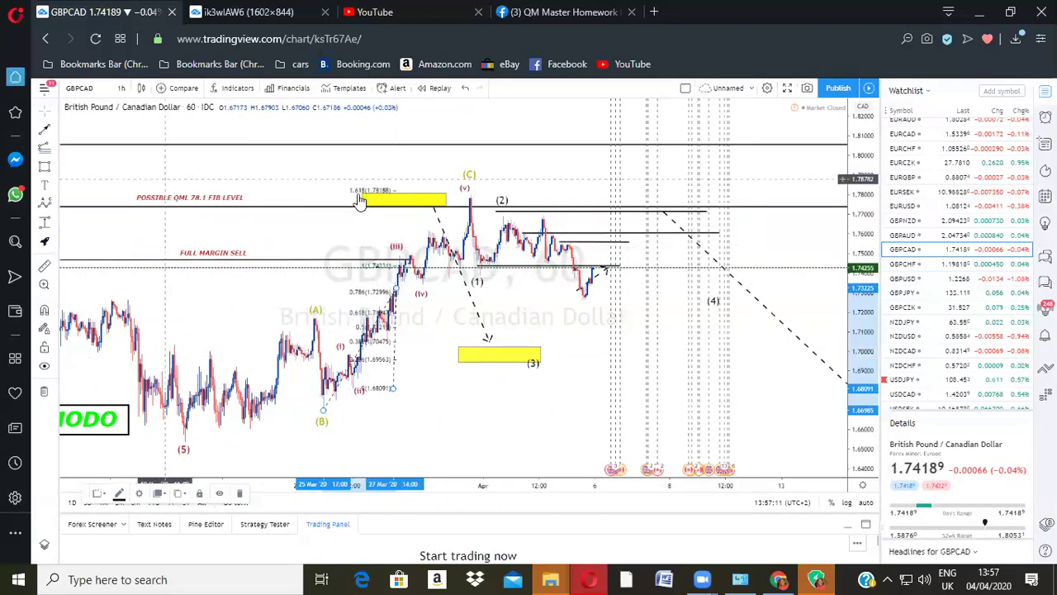
Step: Widen the upper yellow zone to span about 26 March to 2 April, with its upper edge at about 1.7820
scroll(448, 198, up, 1)
scroll(364, 203, up, 1)
drag(363, 194, 474, 190)
scroll(473, 212, down, 1)
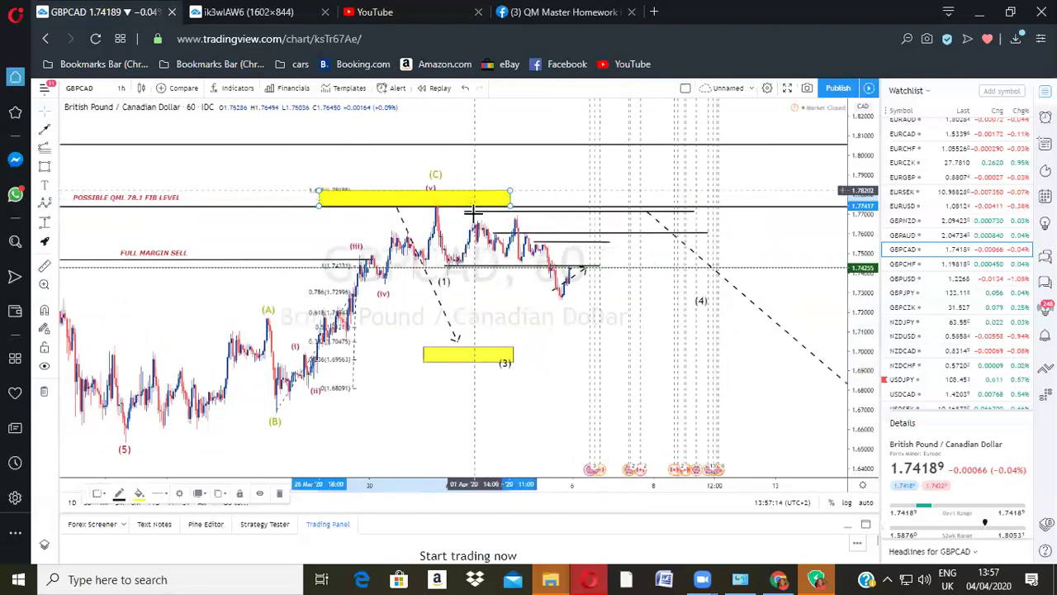
Step: Add a matching yellow zone above the 78.1 Fib line at the price peaks around 11 to 12 March
scroll(395, 202, down, 2)
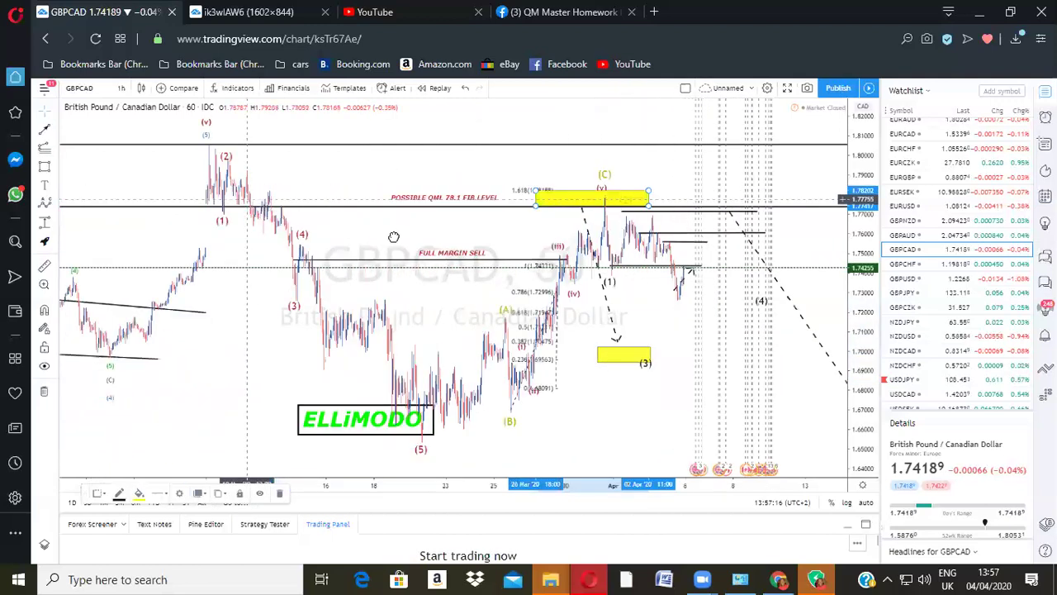
drag(394, 237, 414, 241)
scroll(413, 240, up, 2)
scroll(206, 213, up, 1)
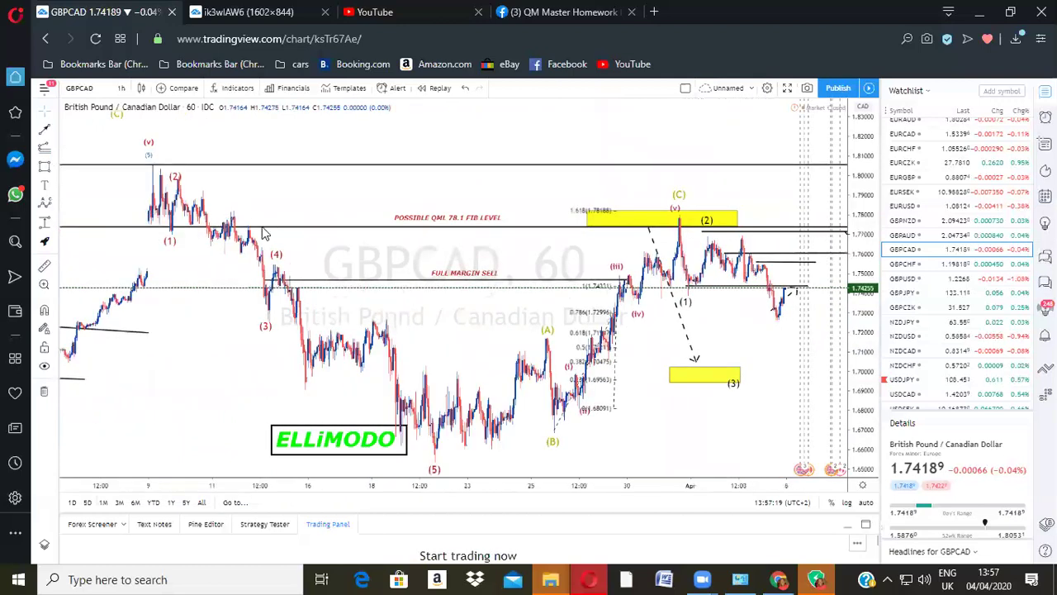
scroll(350, 251, up, 1)
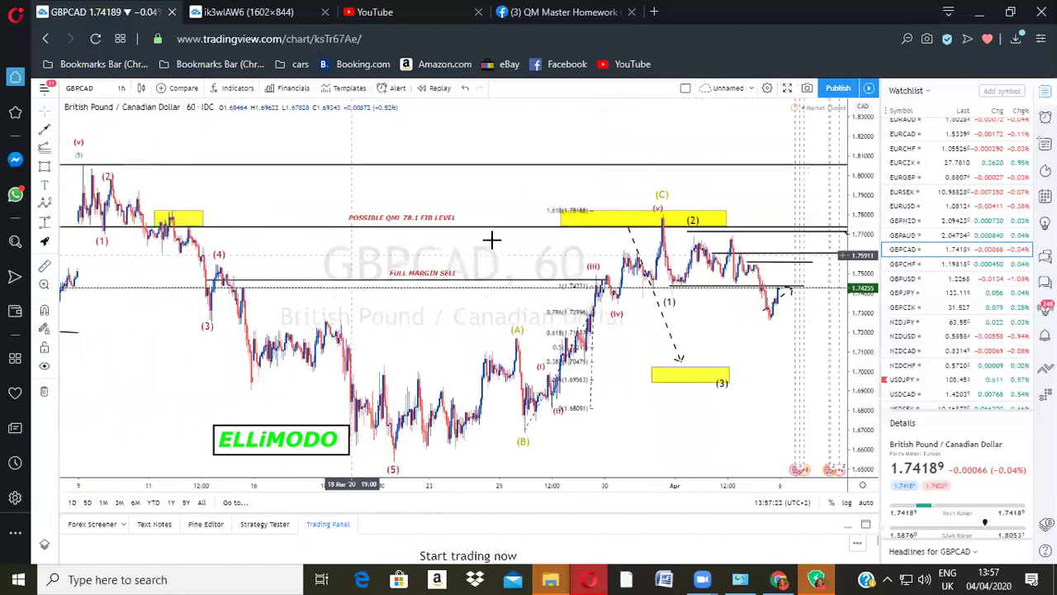
Step: Move the red wave (2) point onto the nearby early March high at about 1.7986
click(616, 212)
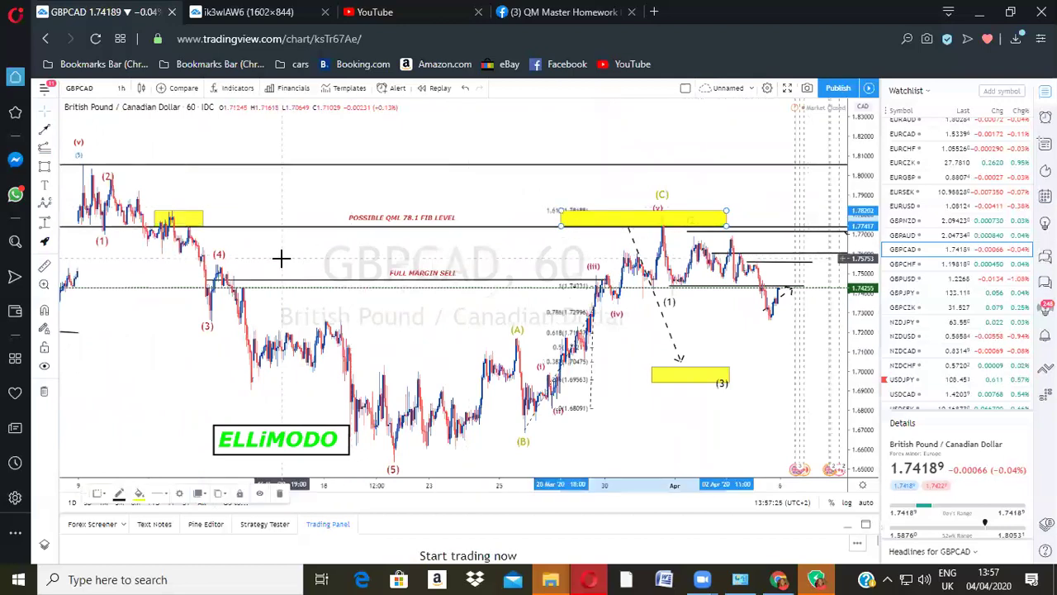
drag(107, 185, 113, 179)
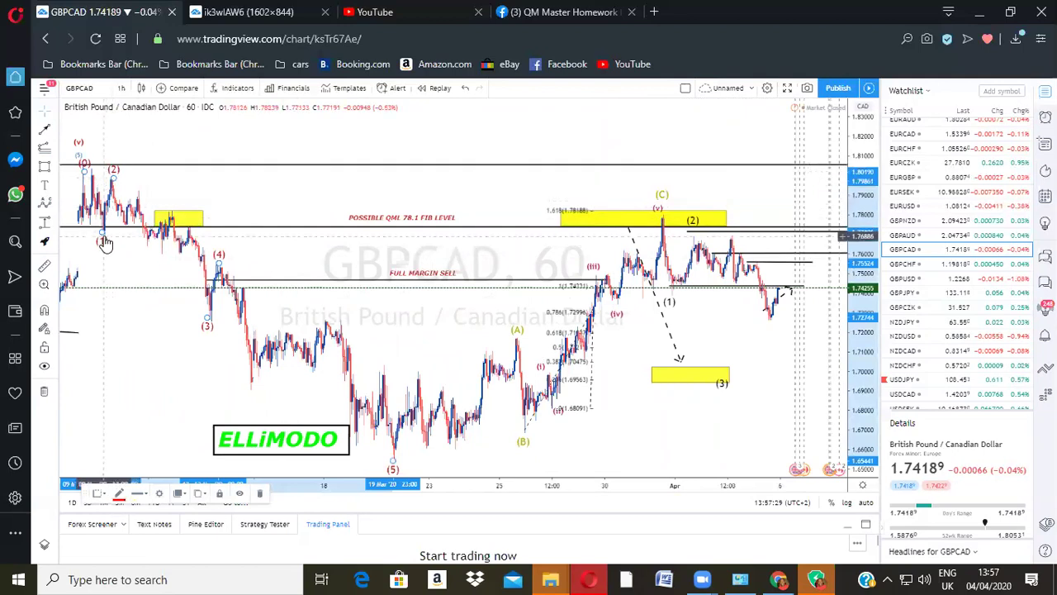
click(323, 248)
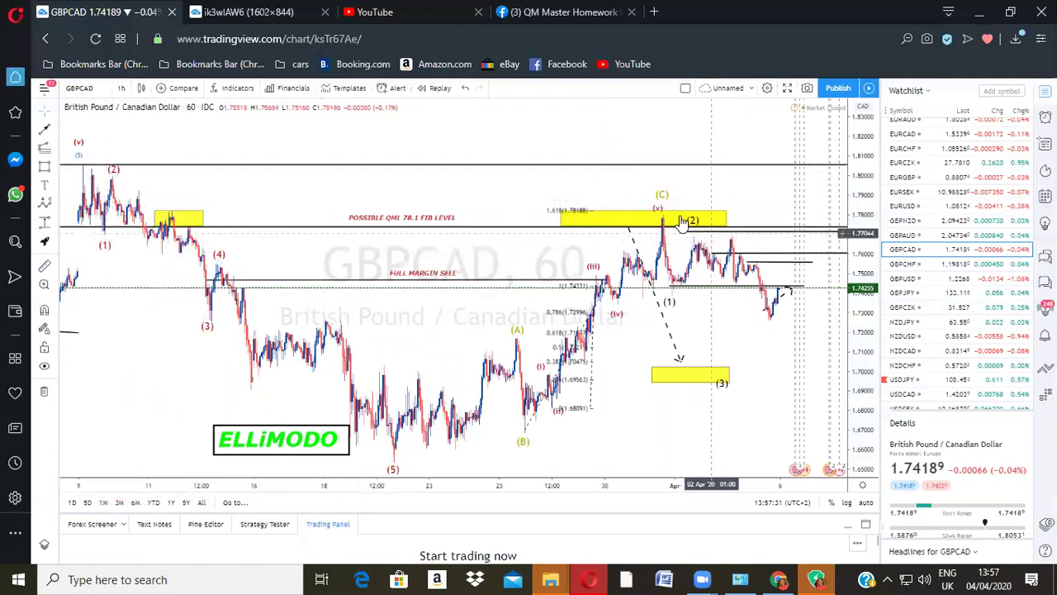
Step: Shrink the upper yellow zone so it starts around 30 March and its upper edge is at about 1.7800
click(602, 217)
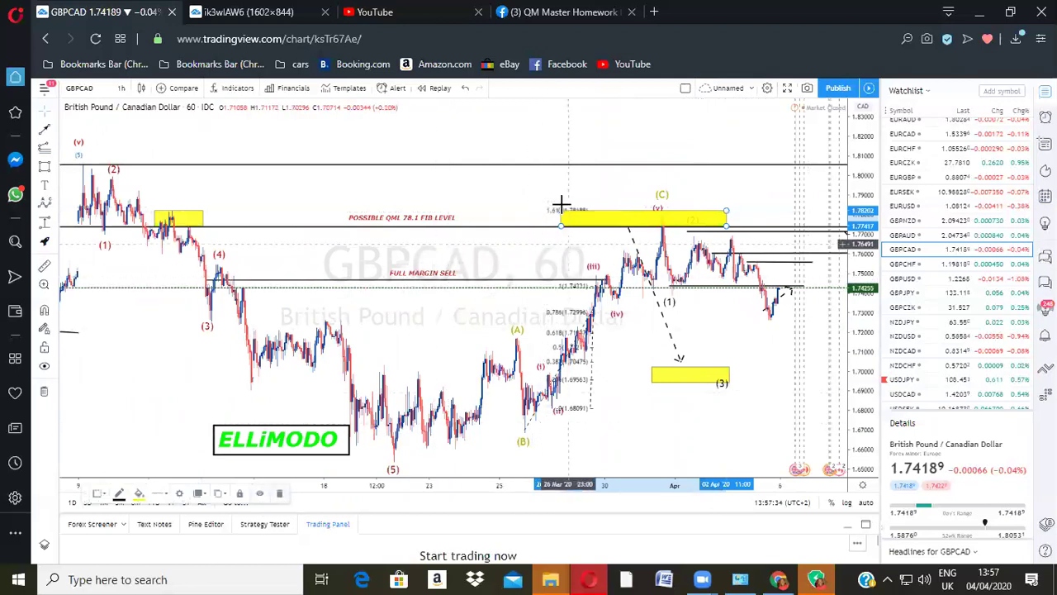
drag(562, 211, 618, 215)
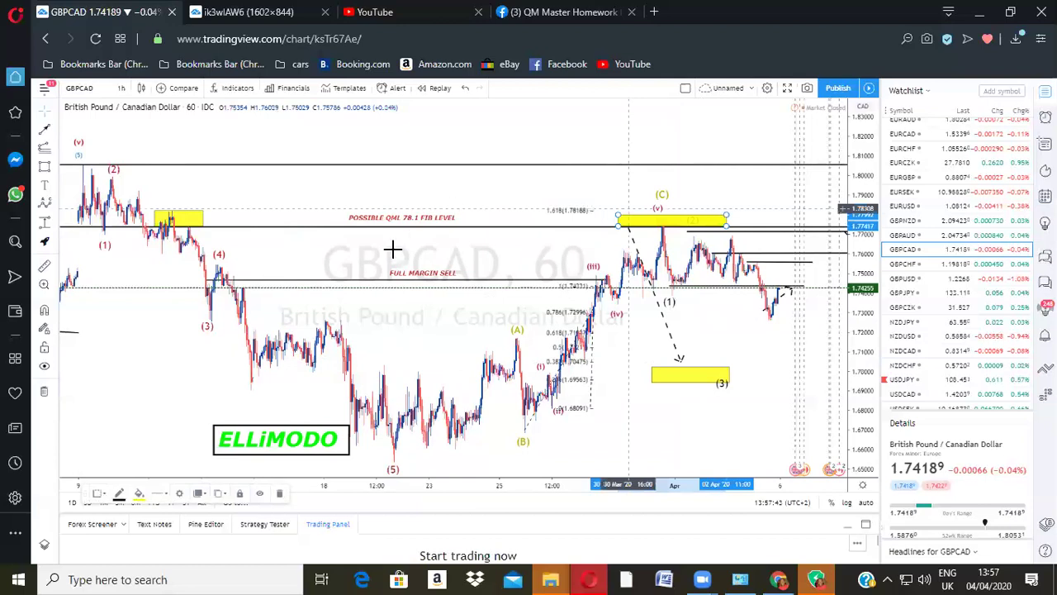
Step: Draw a Fib retracement from the early March high at about 1.8043 down to the wave (5) low at about 1.6542
scroll(352, 135, down, 3)
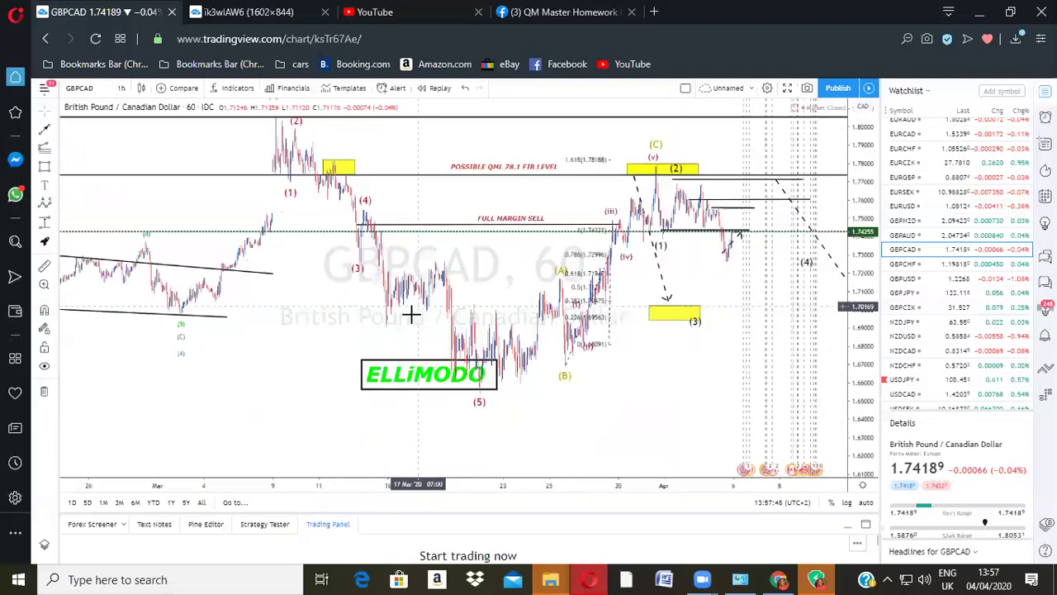
drag(866, 257, 876, 314)
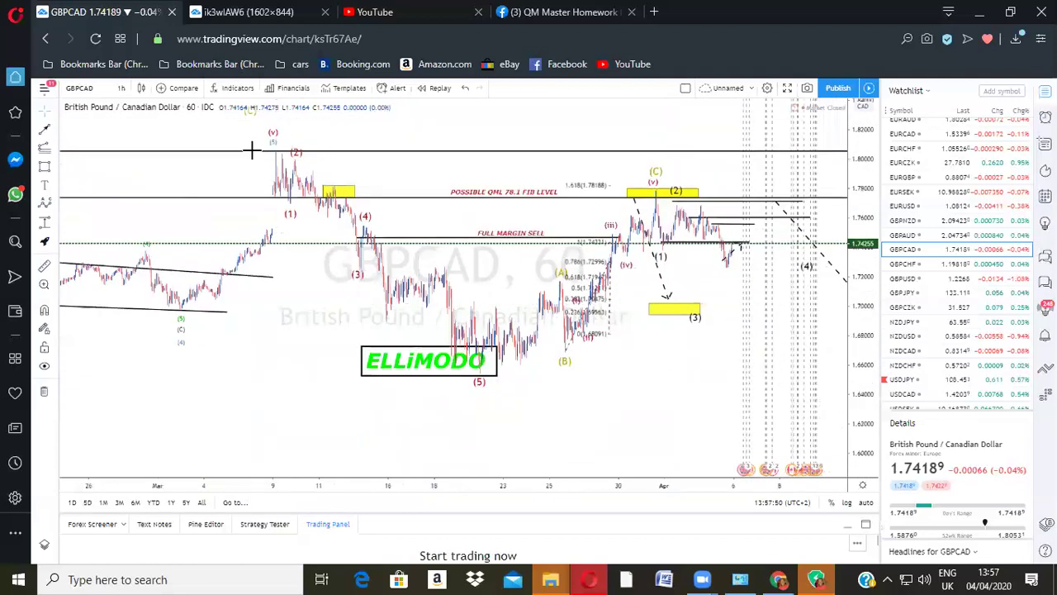
drag(251, 150, 249, 173)
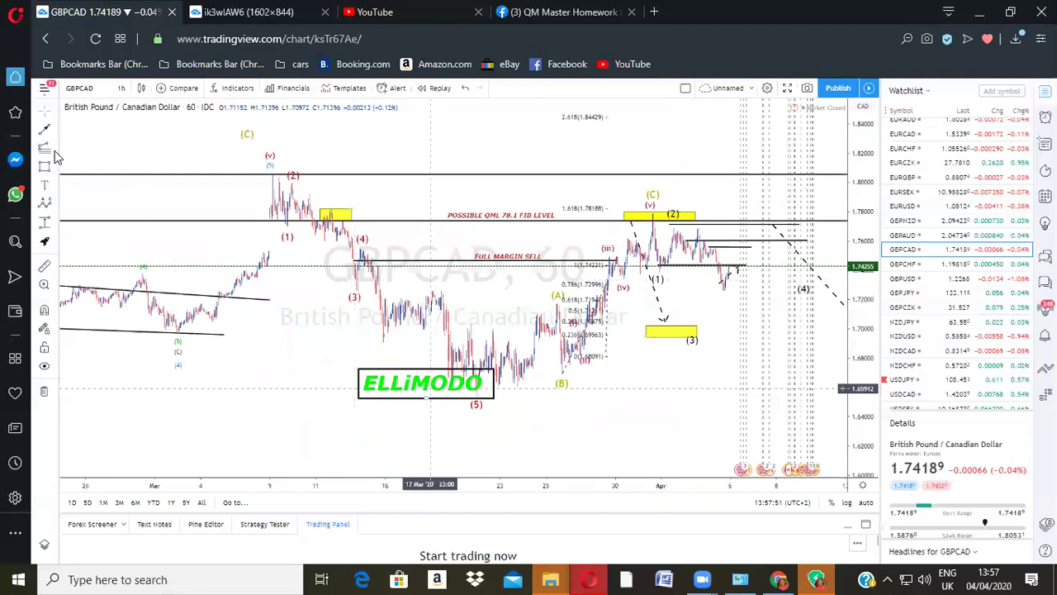
click(111, 330)
click(272, 176)
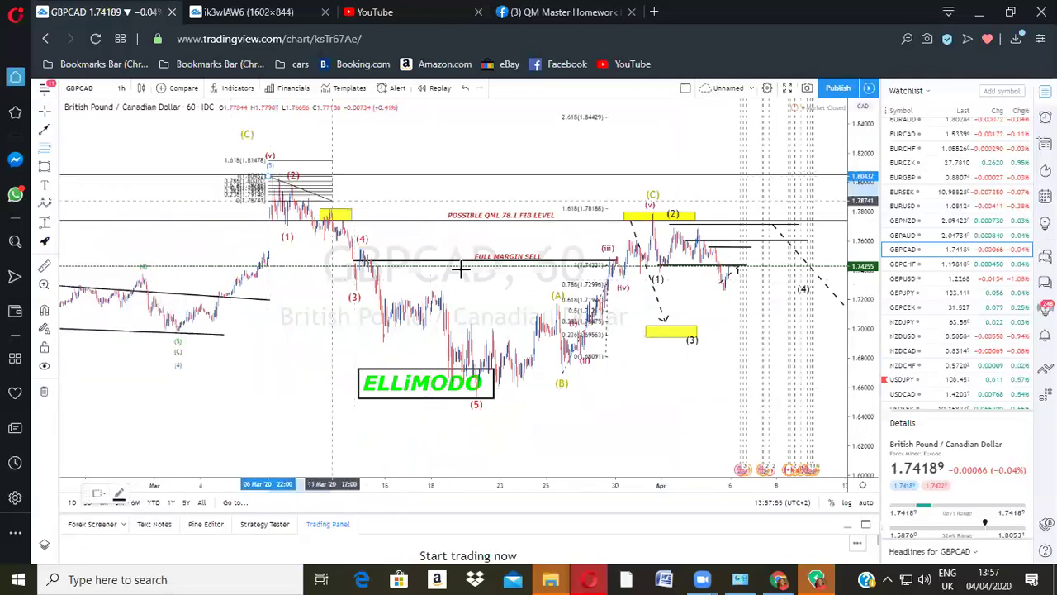
click(625, 392)
click(631, 396)
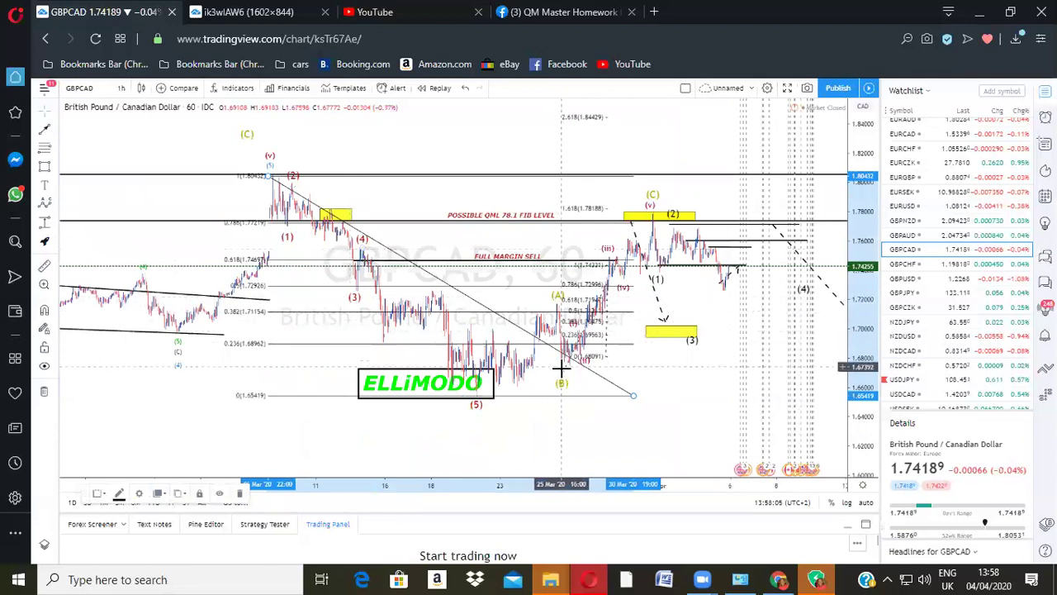
scroll(561, 370, up, 2)
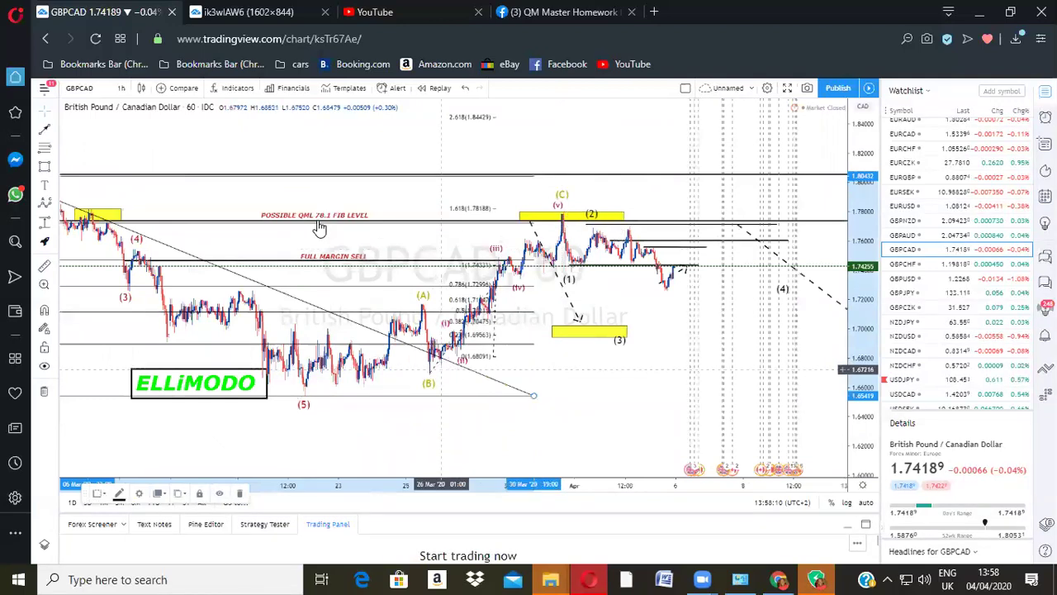
drag(368, 229, 635, 255)
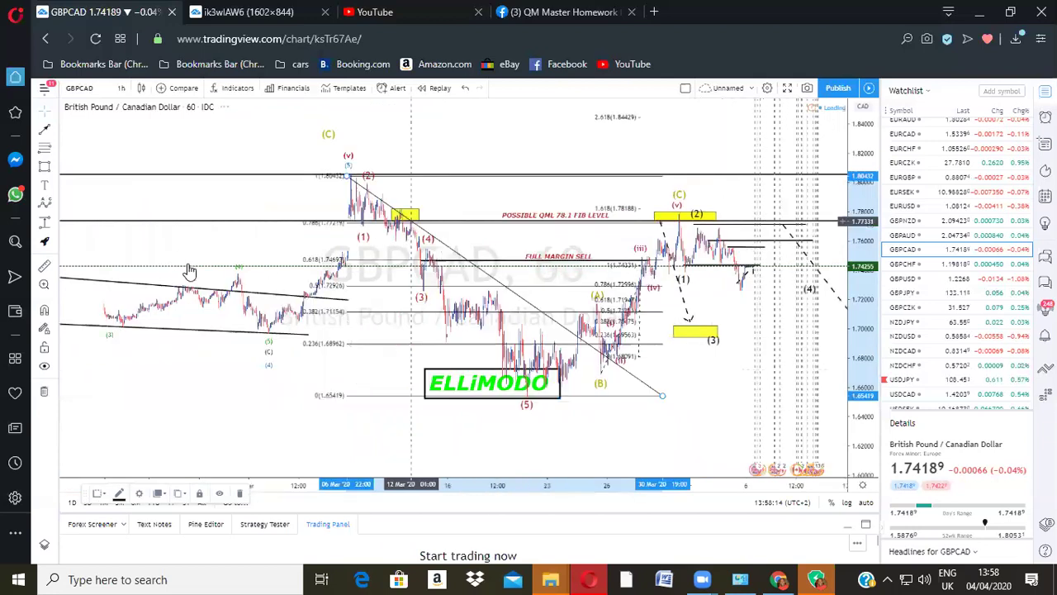
scroll(198, 270, up, 2)
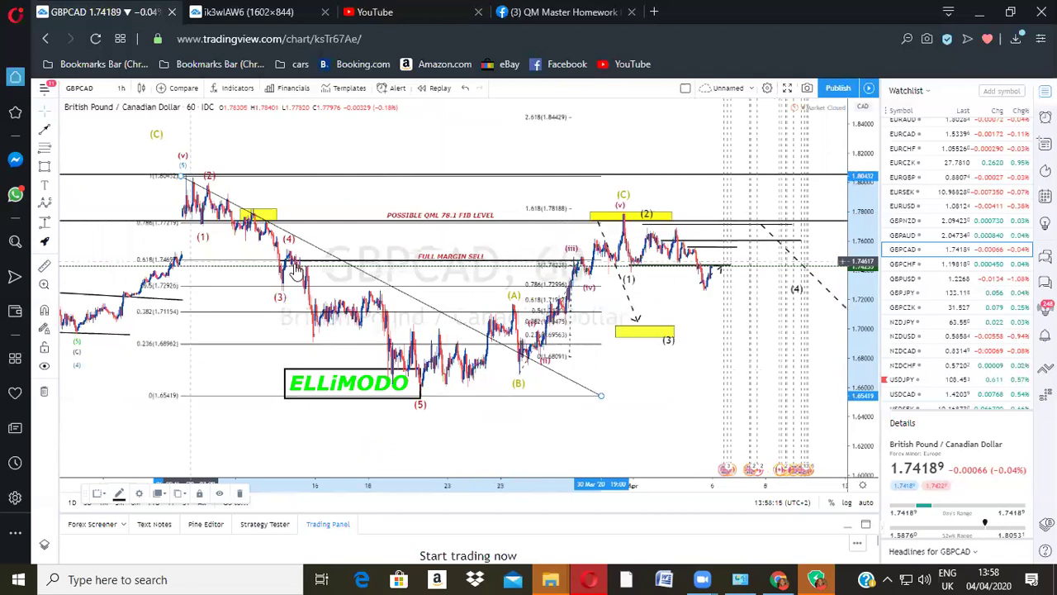
Step: Draw a short, nearly level trend line at about 1.6900 from 9 to 12 March, along the 0.236 Fib level
scroll(570, 287, up, 1)
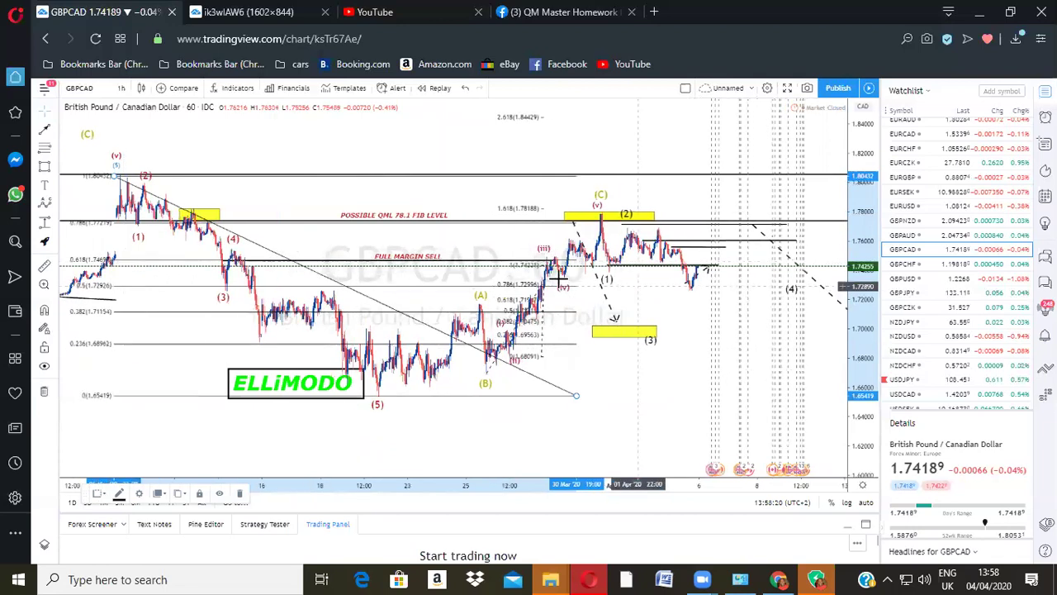
scroll(157, 227, down, 1)
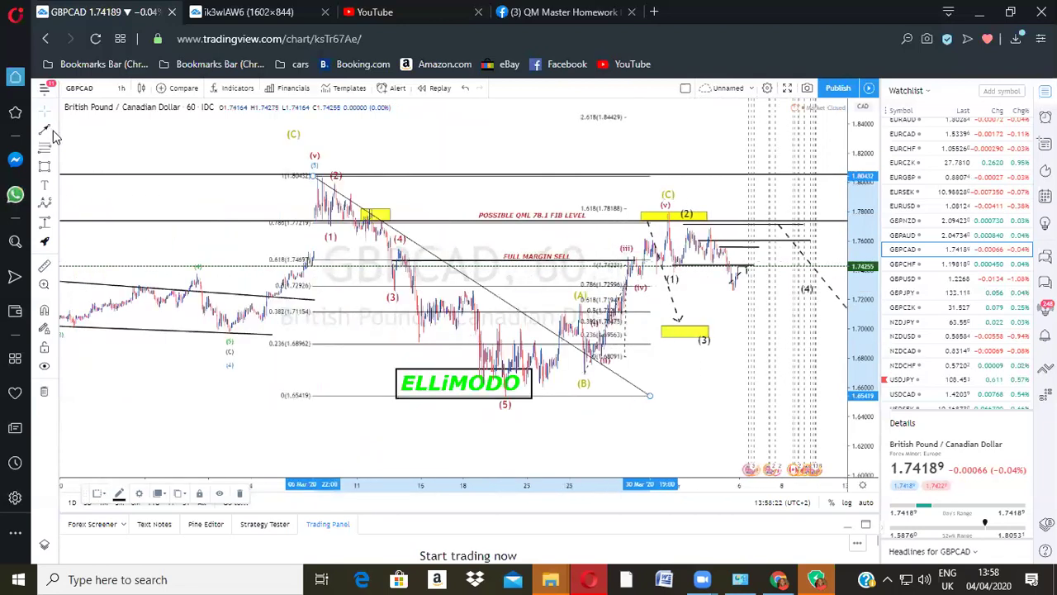
click(53, 131)
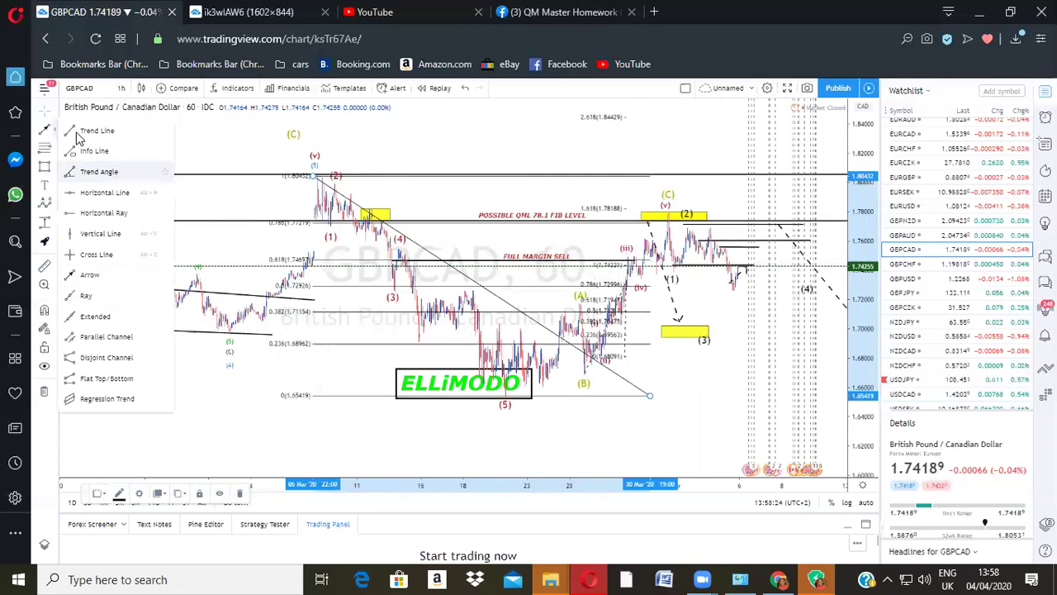
click(320, 339)
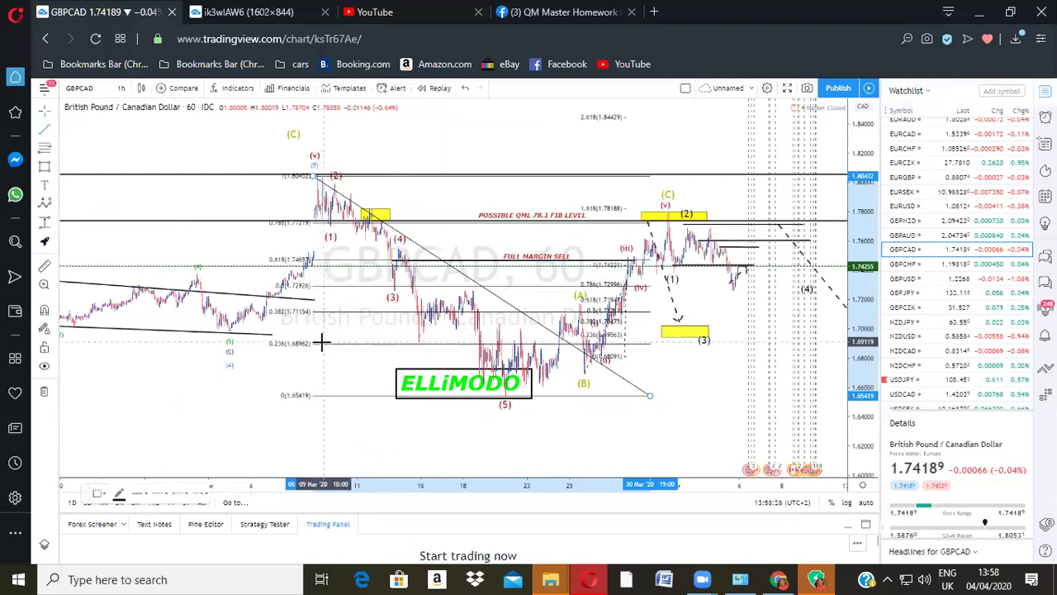
click(393, 341)
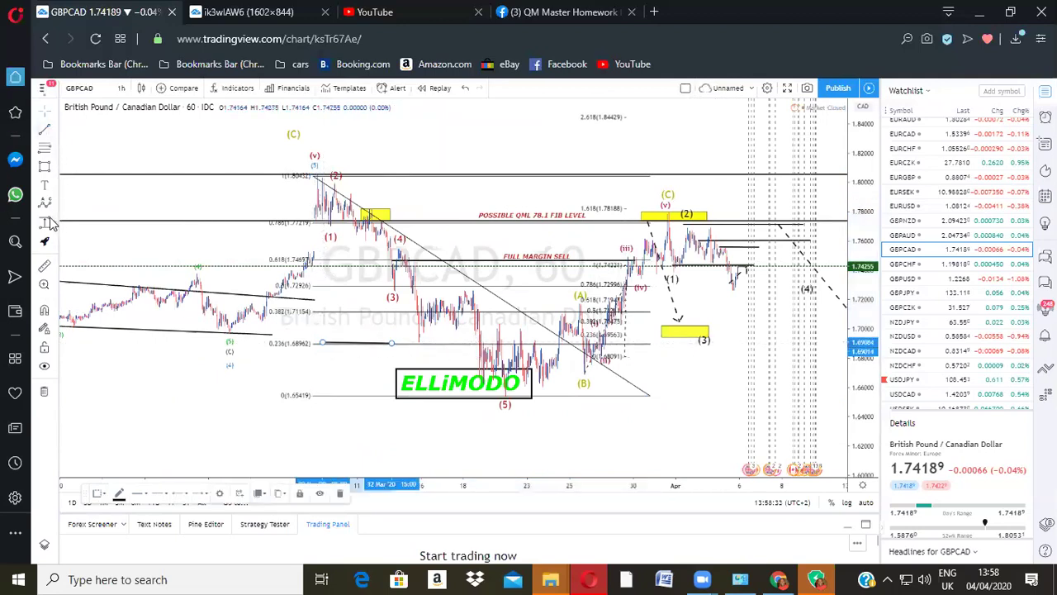
Step: Measure the price range from the wave (5) low up to the 0.236 Fib level, and remove the measurement
click(509, 394)
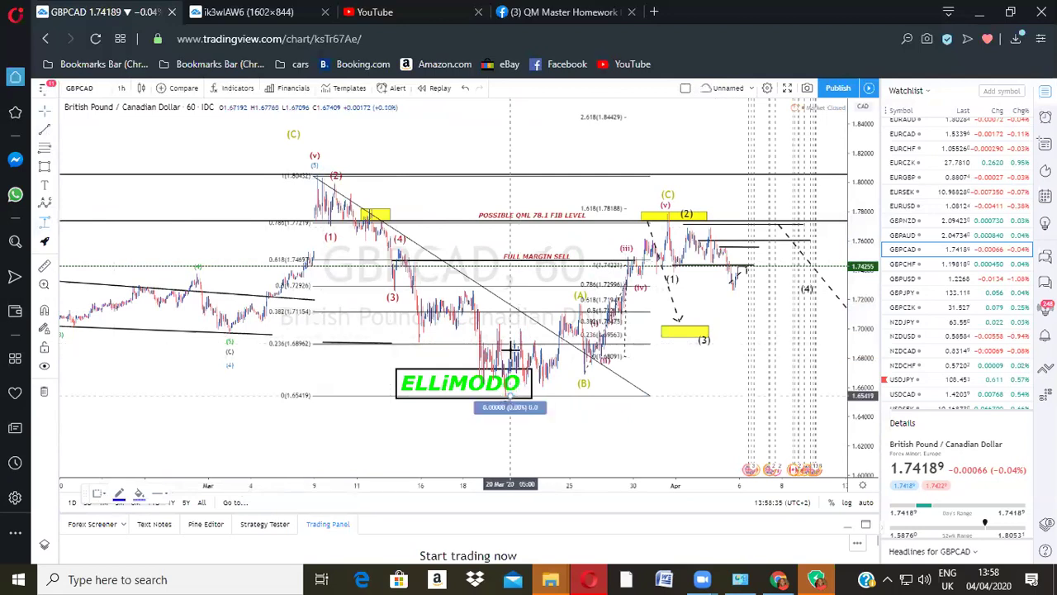
click(506, 351)
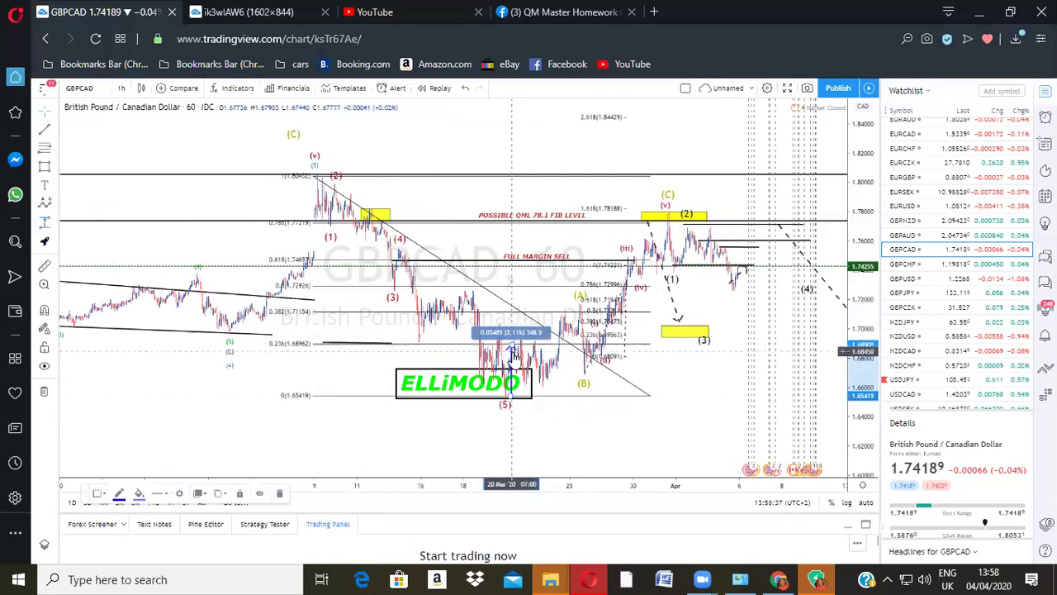
click(279, 495)
click(415, 431)
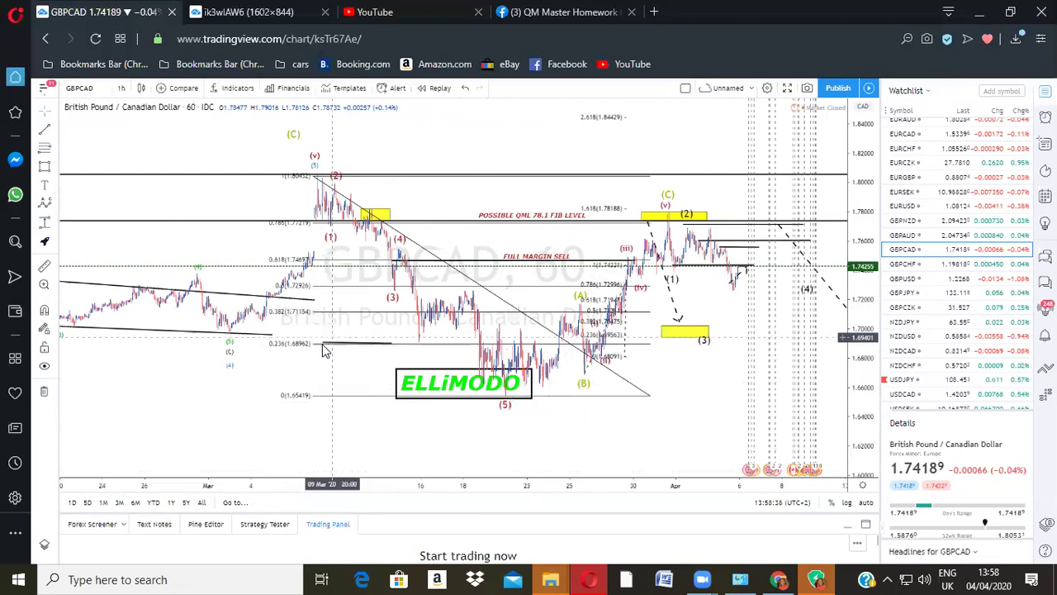
Step: Move the short trend line up onto the 0.382 Fib level at about 1.7115
click(320, 343)
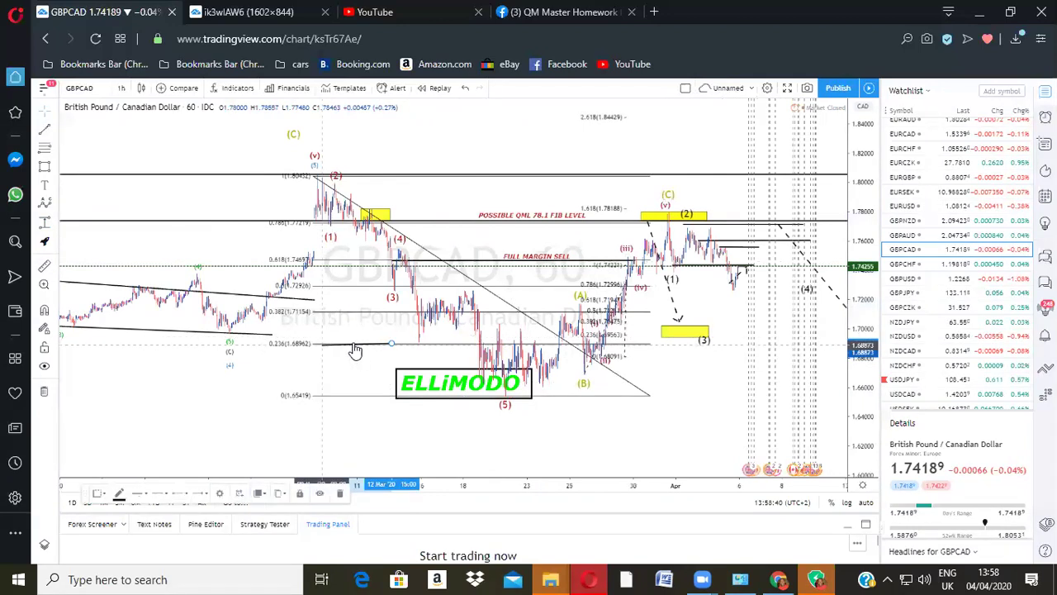
drag(352, 351, 351, 317)
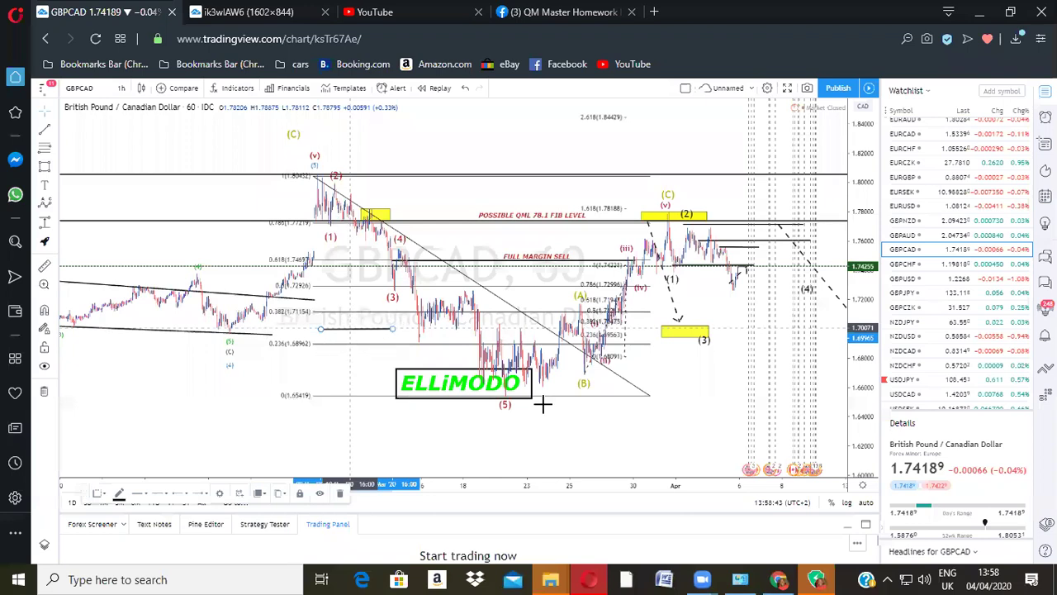
key(ctrl+z)
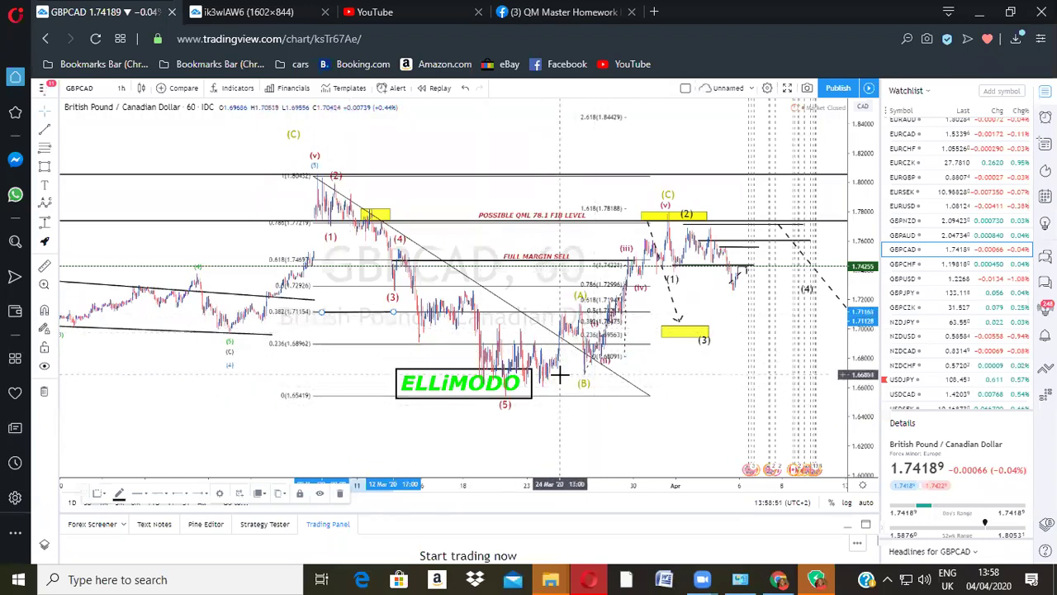
Step: Examine the GBPCAD (A)-(B)-(C) correction after the wave (5) low against the Fib levels and the projected waves
click(585, 386)
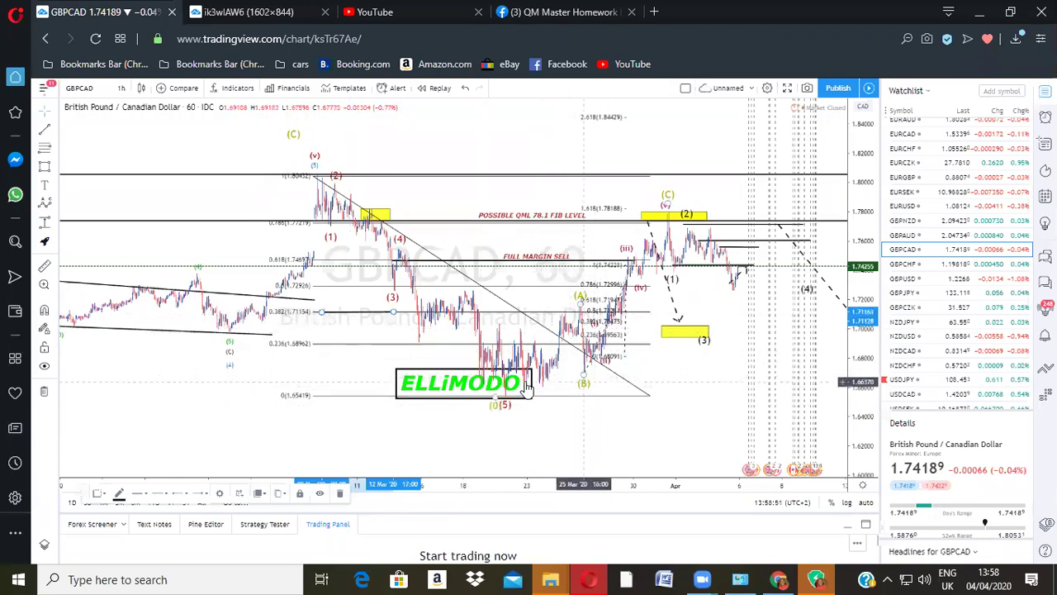
scroll(530, 385, up, 1)
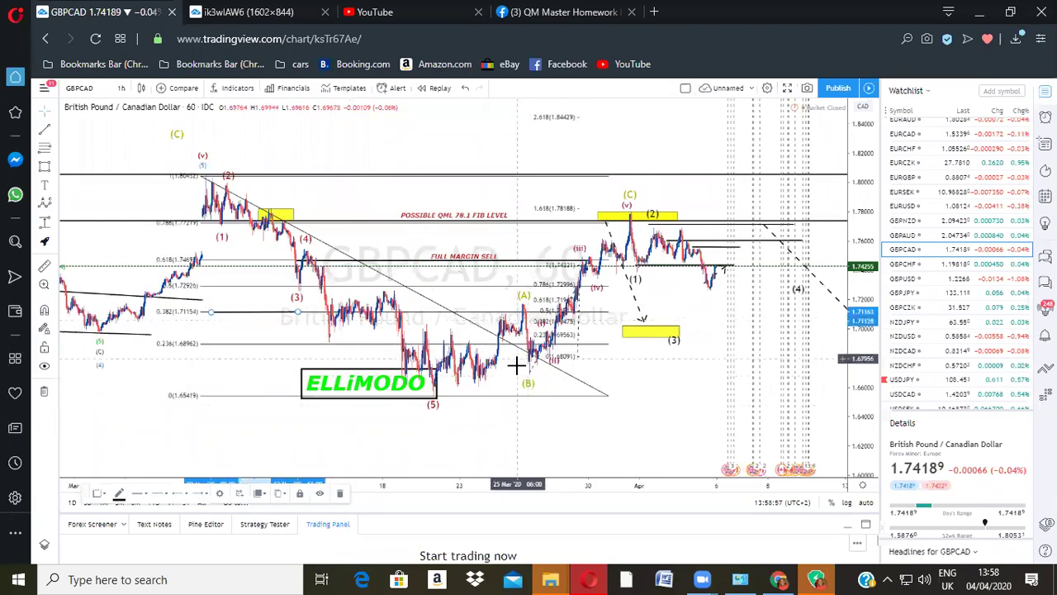
scroll(491, 369, up, 1)
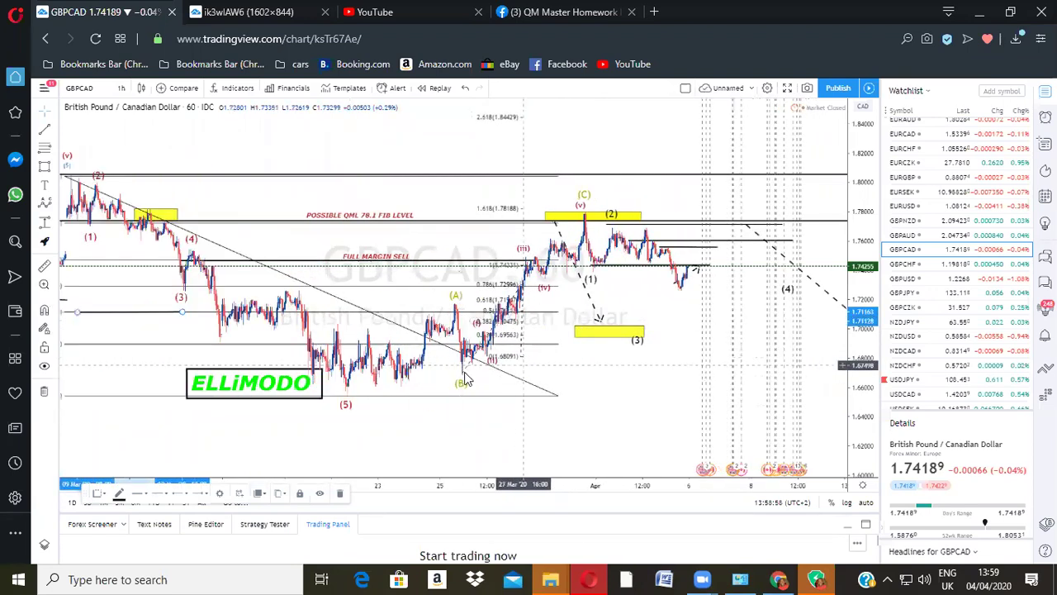
scroll(327, 361, up, 1)
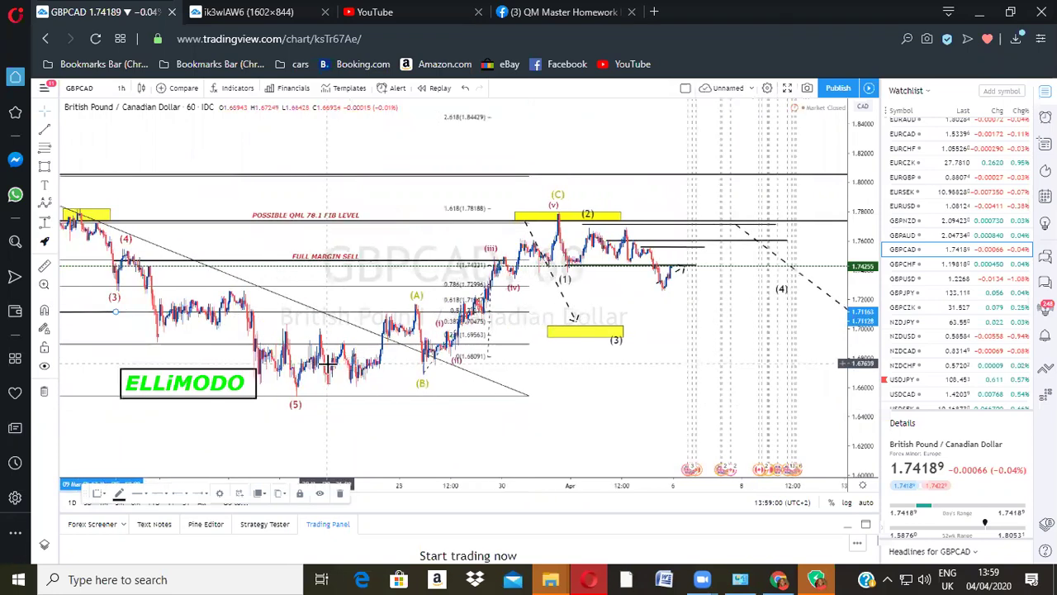
scroll(445, 385, down, 1)
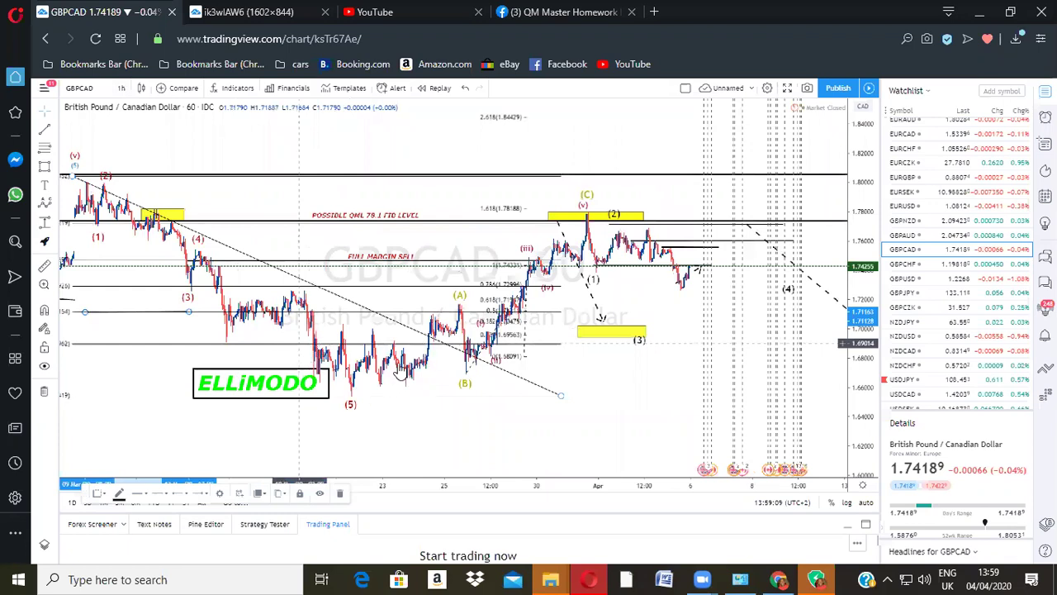
scroll(454, 360, down, 3)
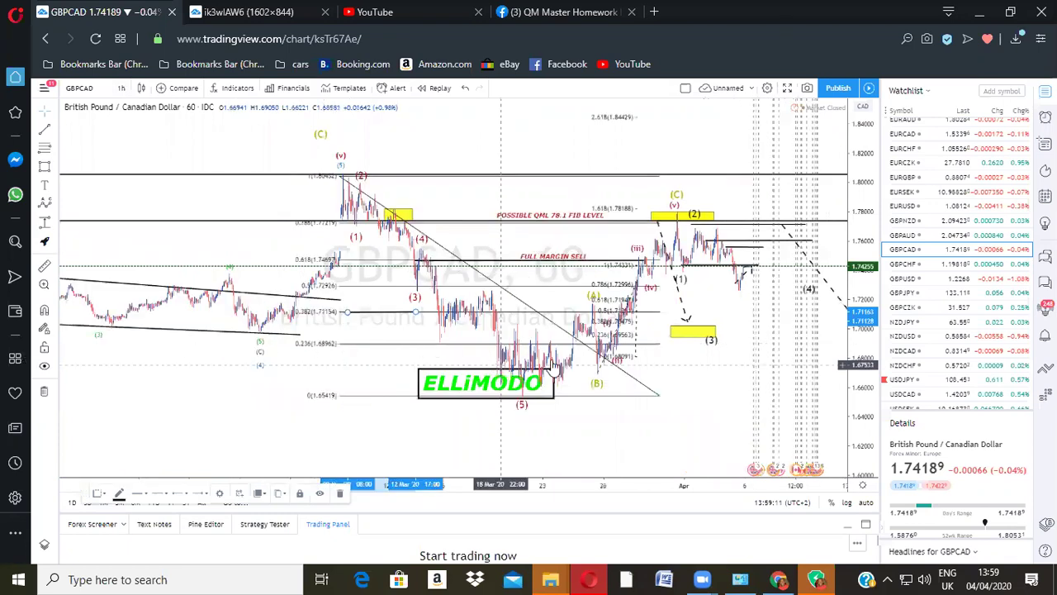
scroll(413, 375, up, 3)
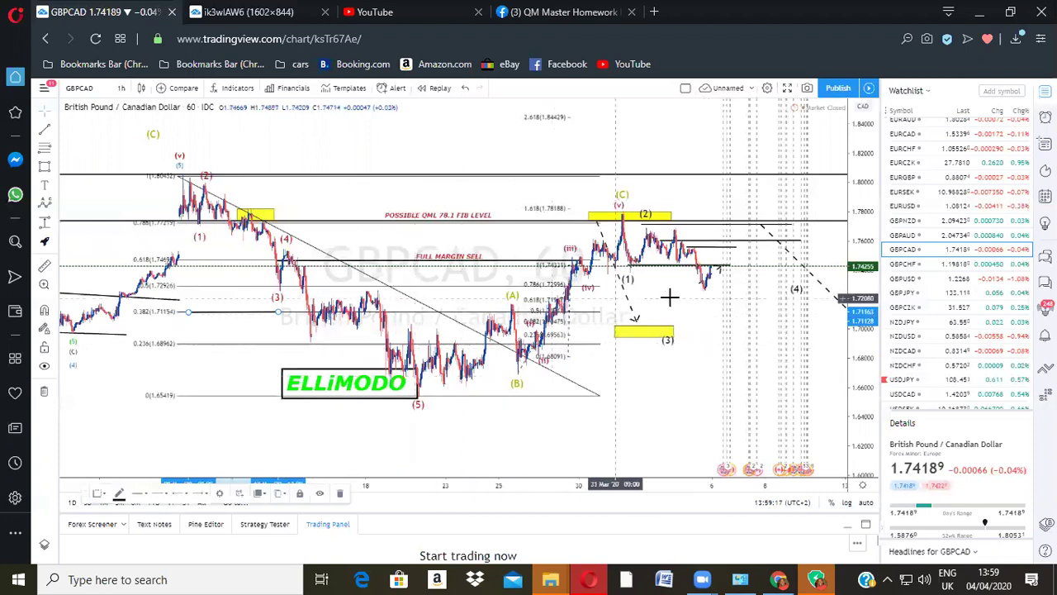
scroll(660, 256, up, 1)
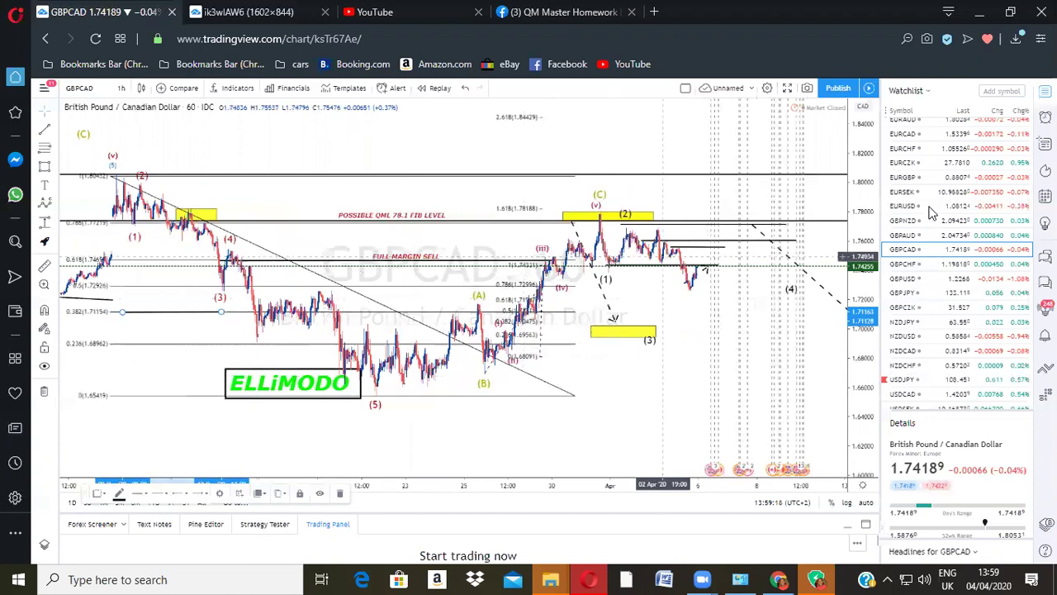
Step: Switch to the EURGBP chart from the watchlist, passing GBPUSD
key(Down)
key(Down)
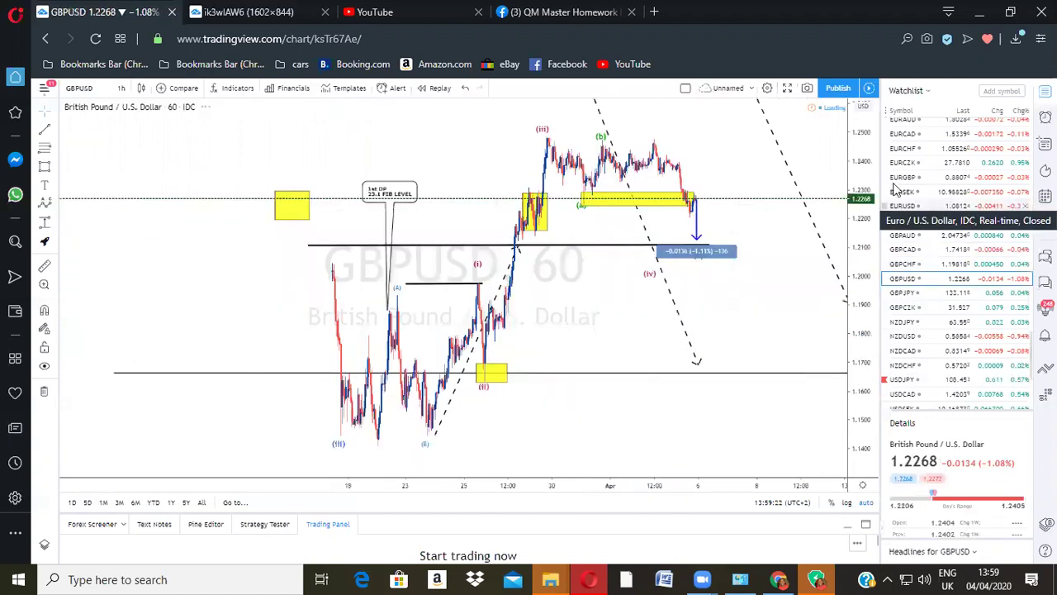
click(894, 179)
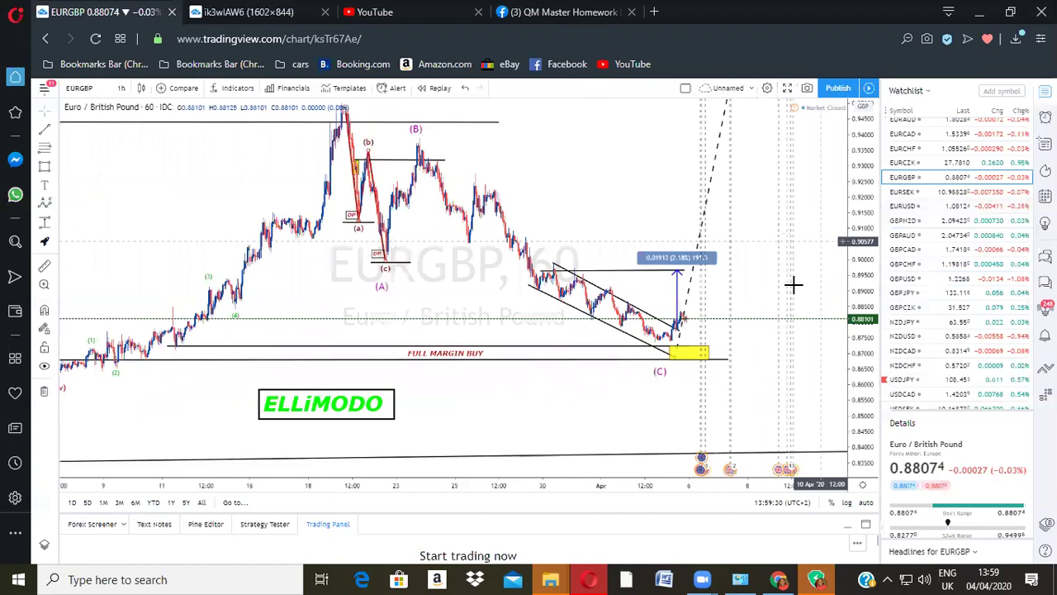
Step: Move the start of the upper FULL MARGIN BUY line to about 10 March at about 0.8727
scroll(789, 282, down, 2)
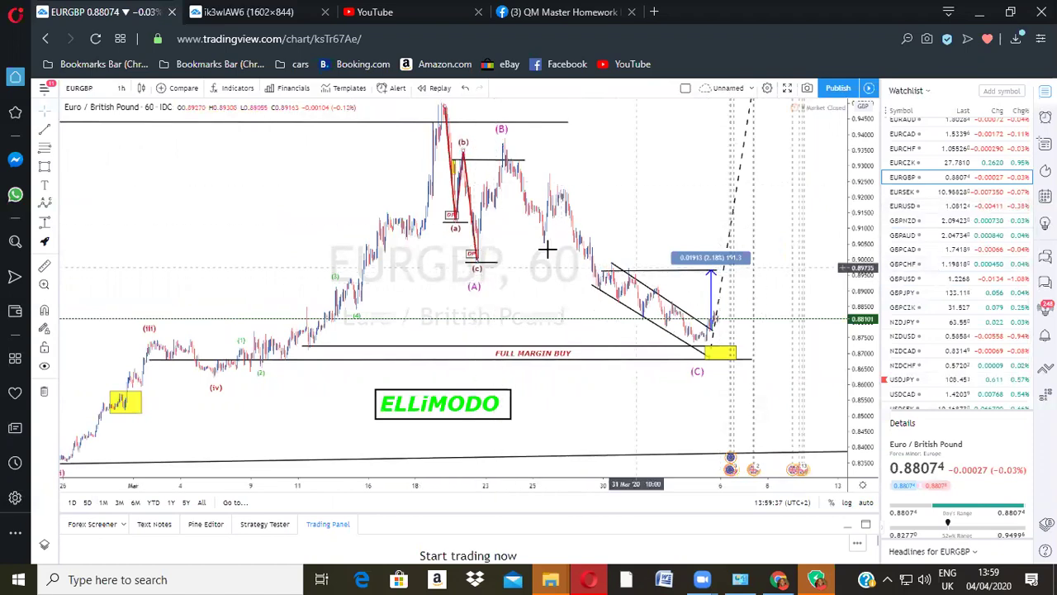
scroll(317, 221, up, 2)
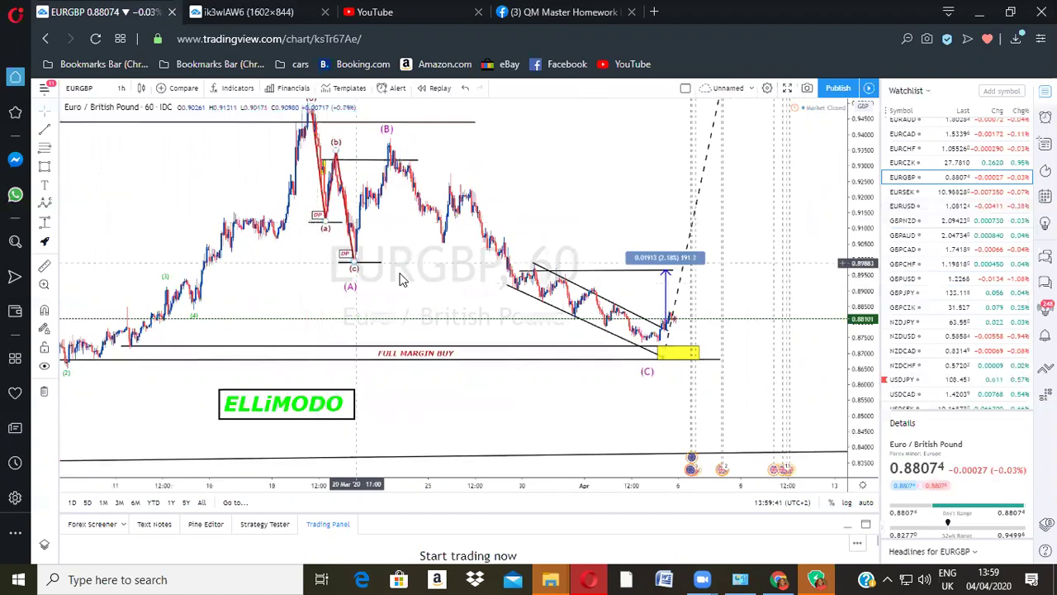
scroll(403, 281, down, 2)
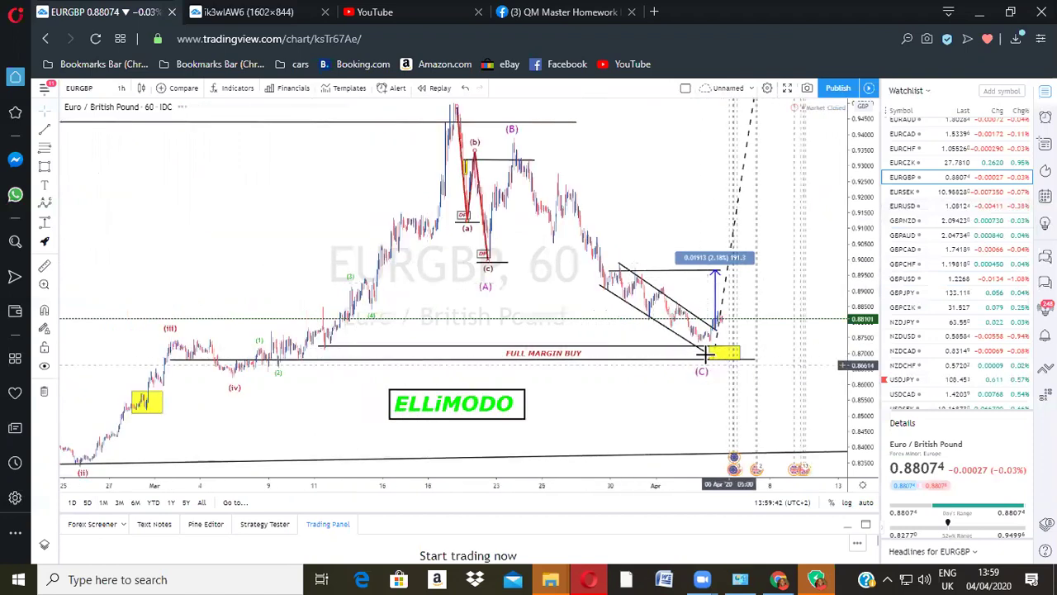
click(312, 348)
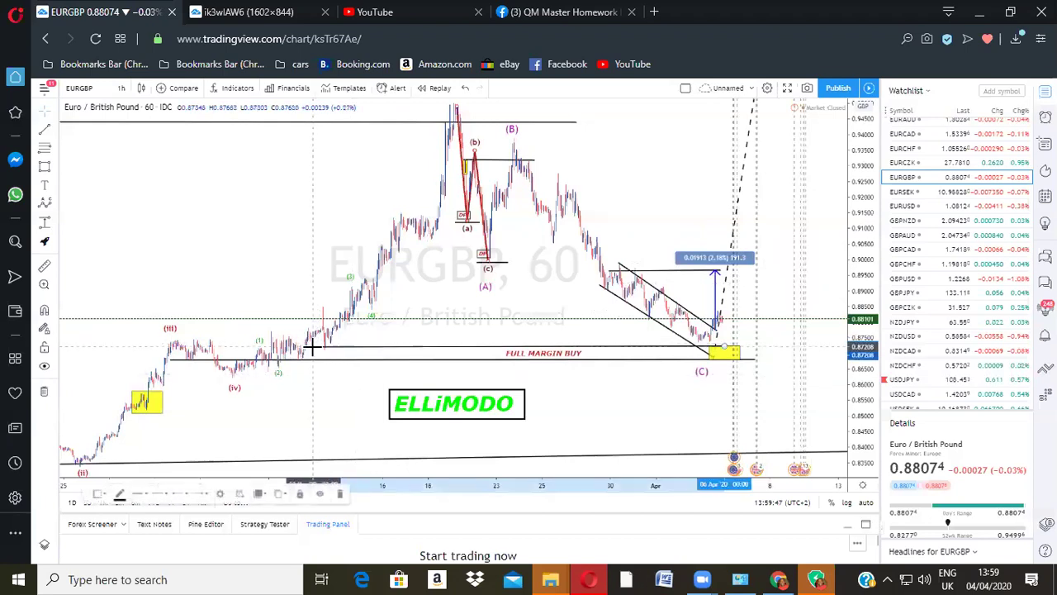
drag(312, 347, 312, 344)
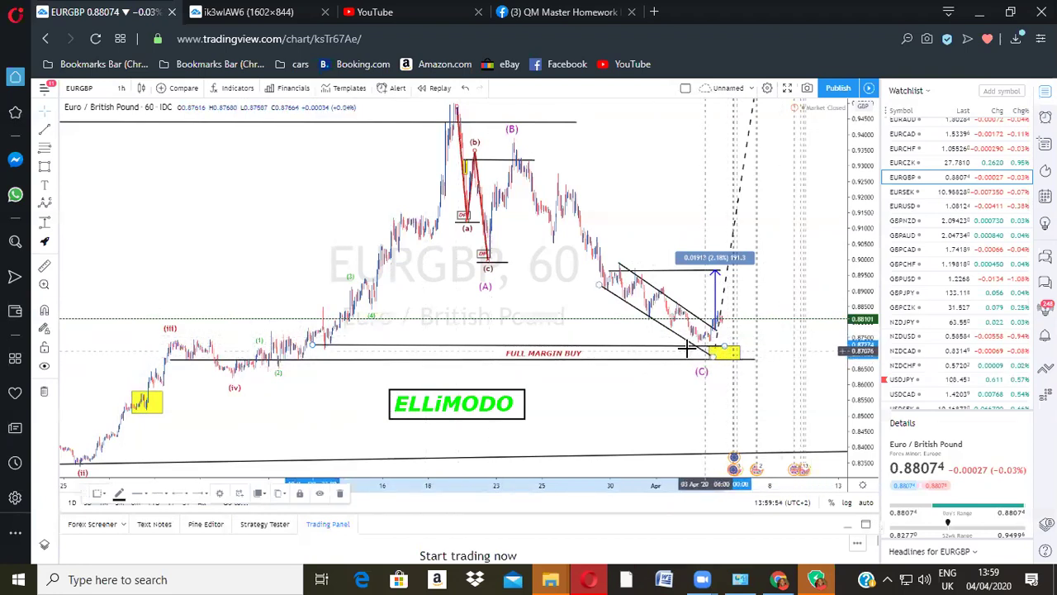
Step: Examine the EURGBP falling channel into wave (C), its yellow buy zone and the news events due on 6 April
scroll(688, 353, up, 1)
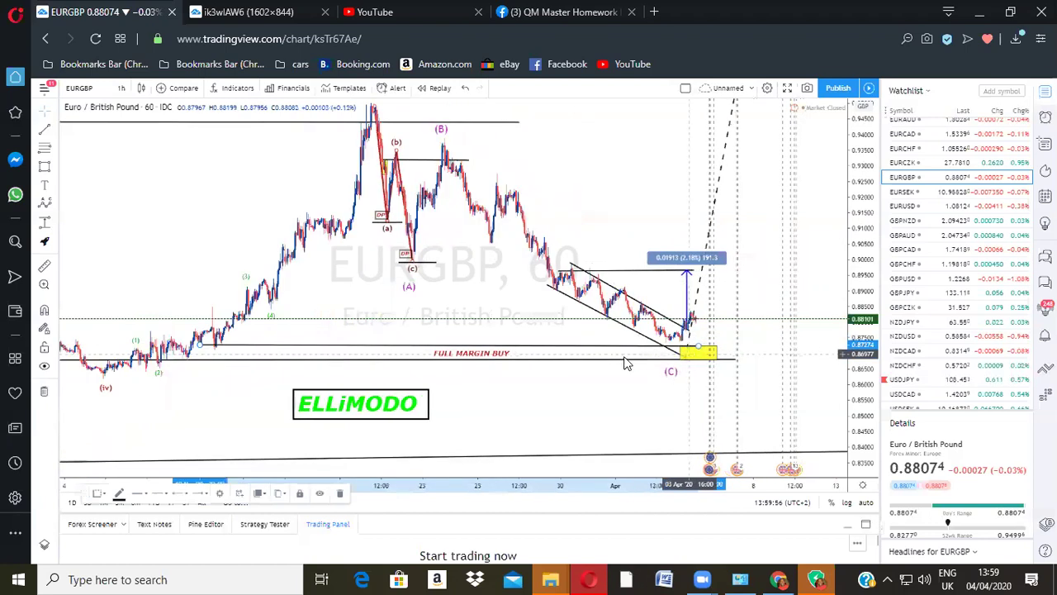
scroll(625, 363, up, 1)
scroll(615, 340, up, 1)
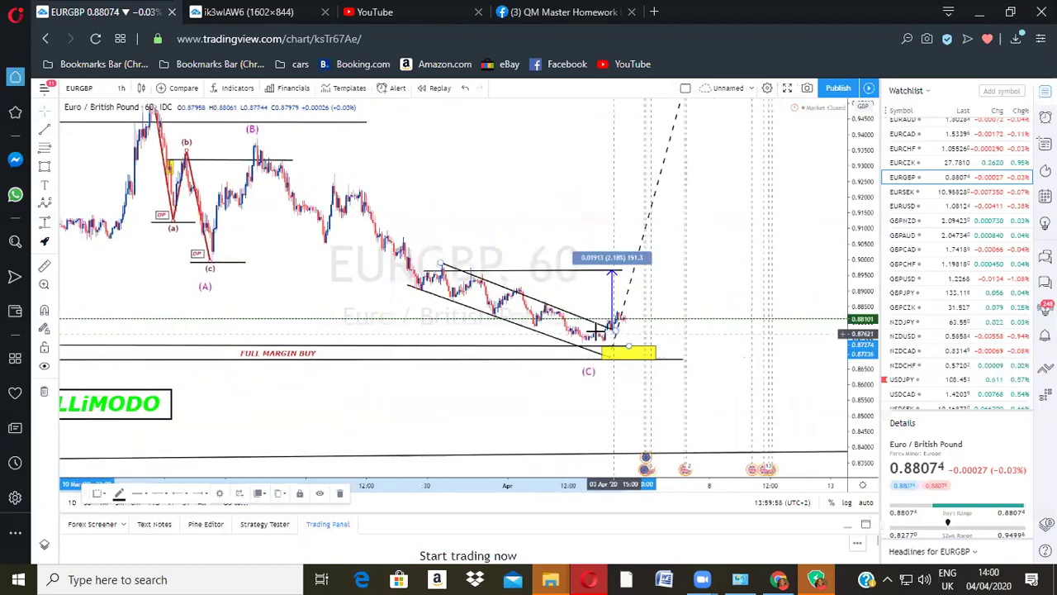
scroll(596, 331, up, 1)
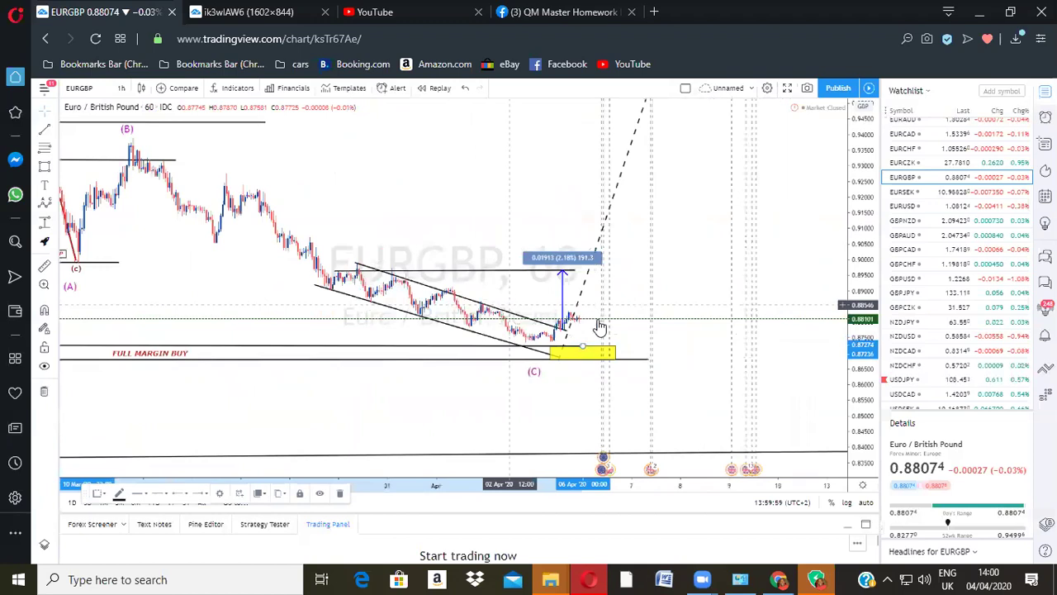
scroll(628, 339, down, 2)
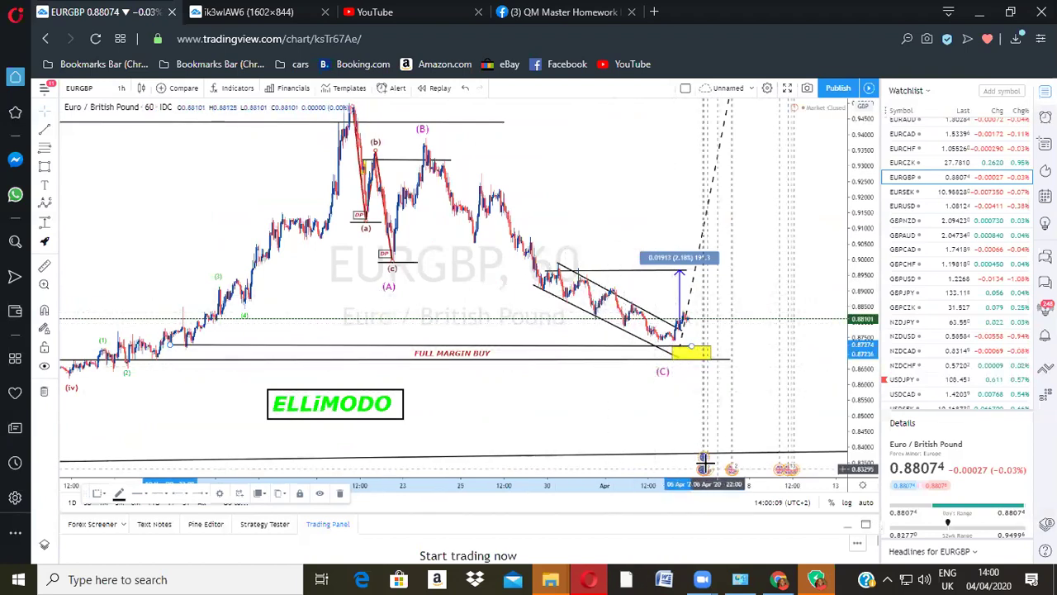
scroll(679, 442, up, 2)
scroll(657, 477, up, 1)
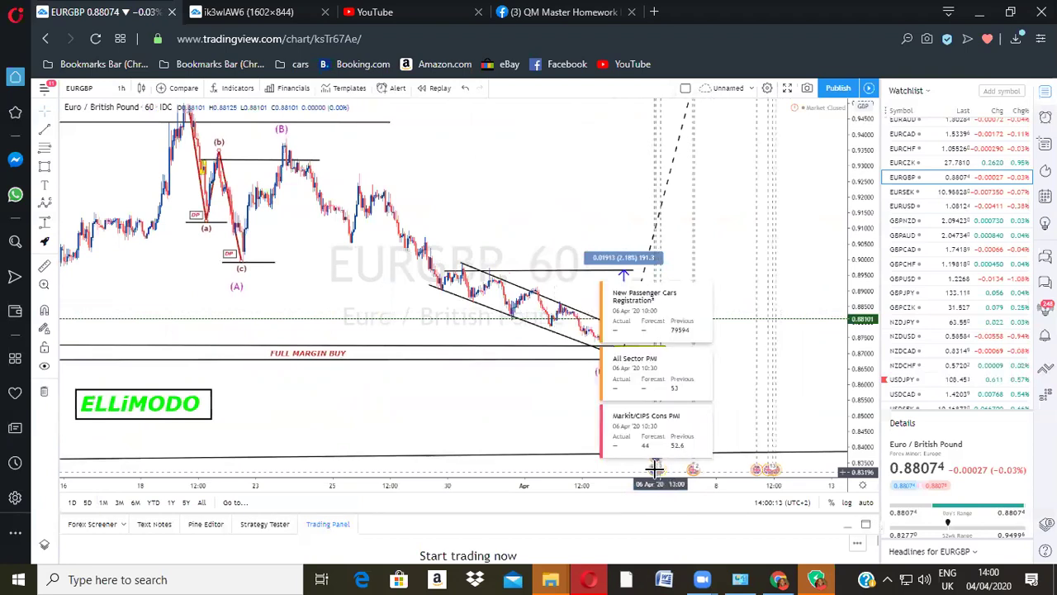
scroll(734, 404, down, 1)
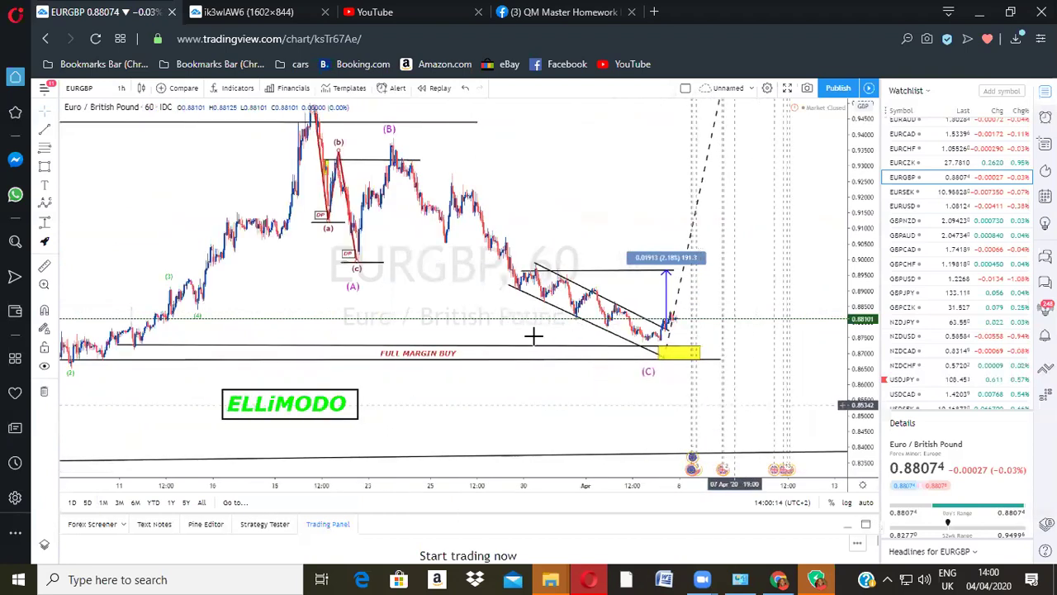
scroll(532, 334, down, 1)
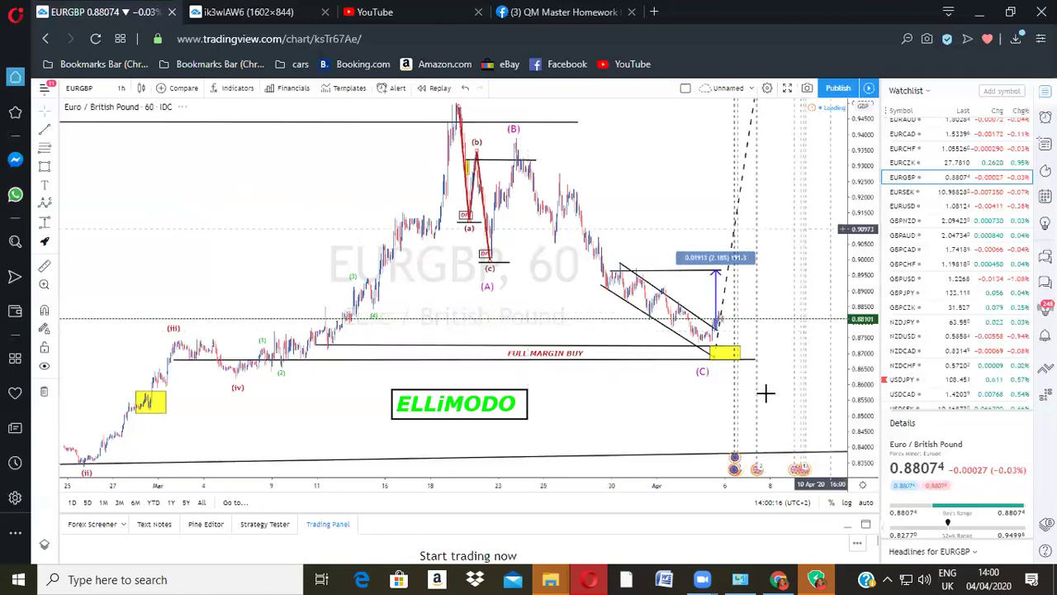
scroll(726, 429, down, 1)
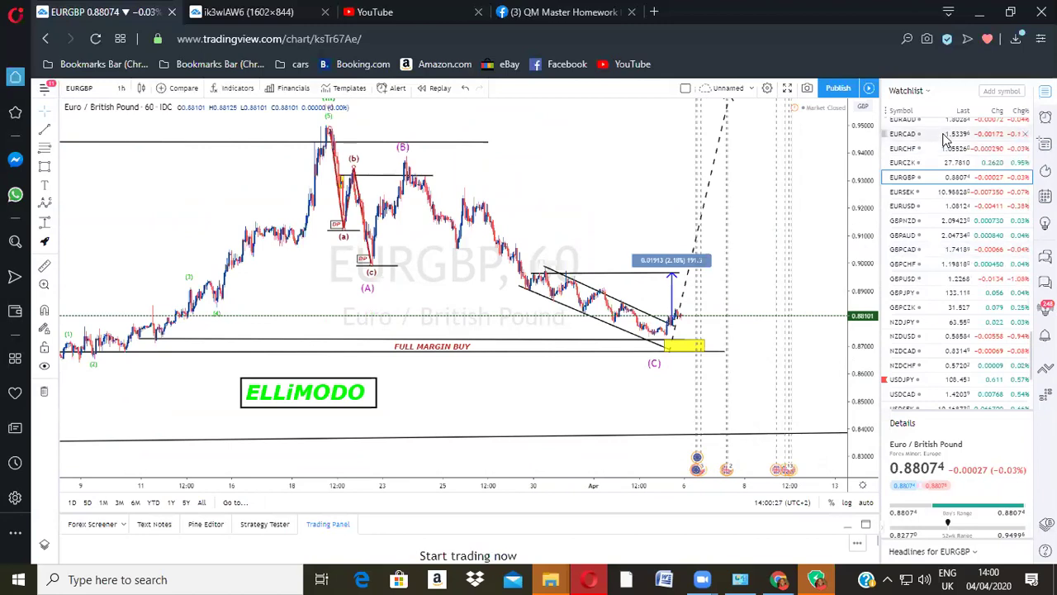
Step: Open the EURCAD chart from the watchlist
click(903, 134)
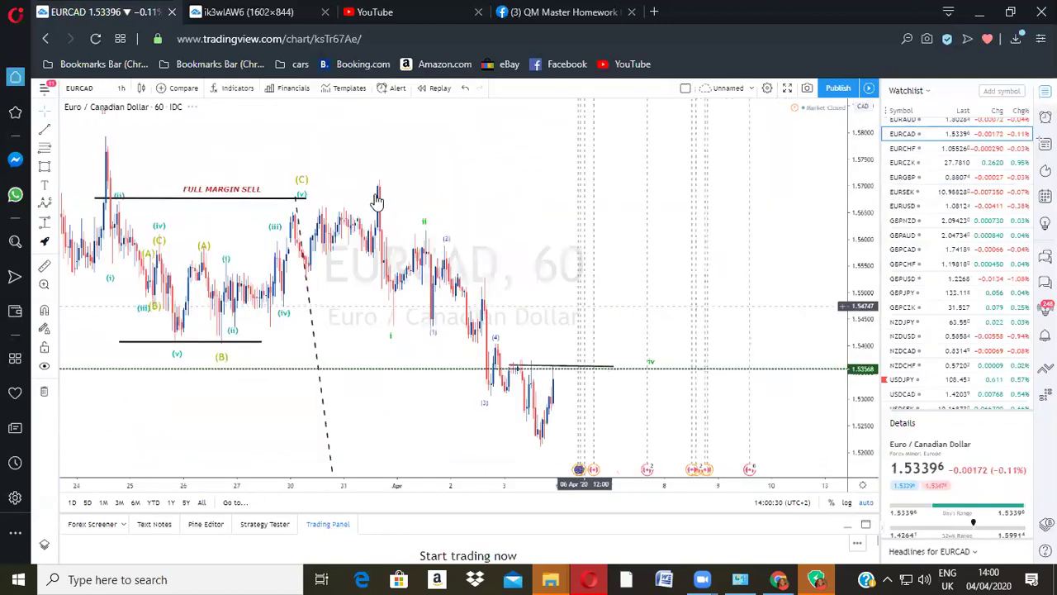
Step: Examine the EURCAD decline down to the wave iii target line below the current price
scroll(423, 218, up, 2)
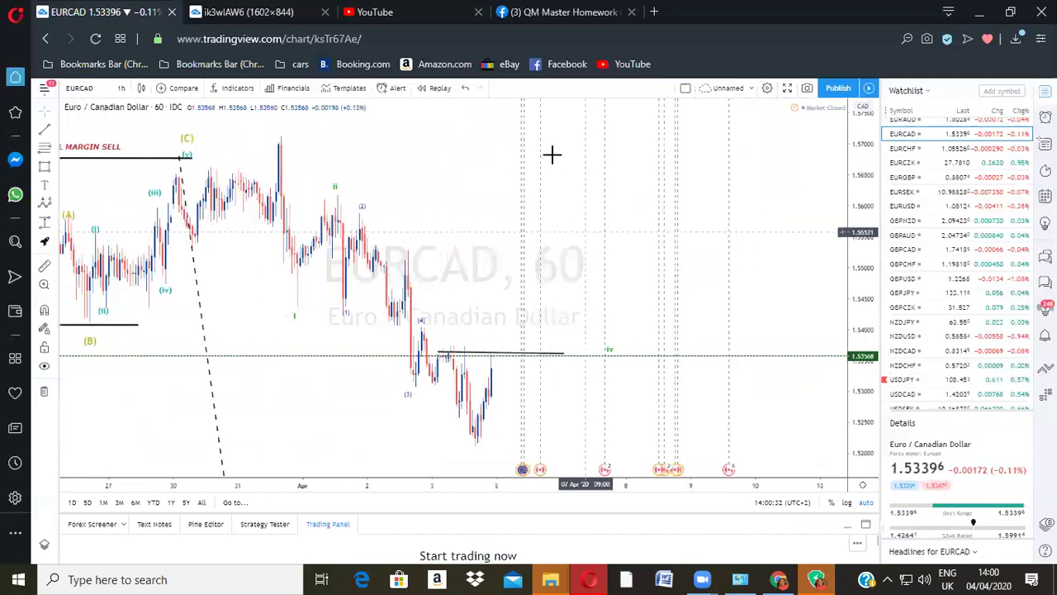
drag(859, 186, 726, 189)
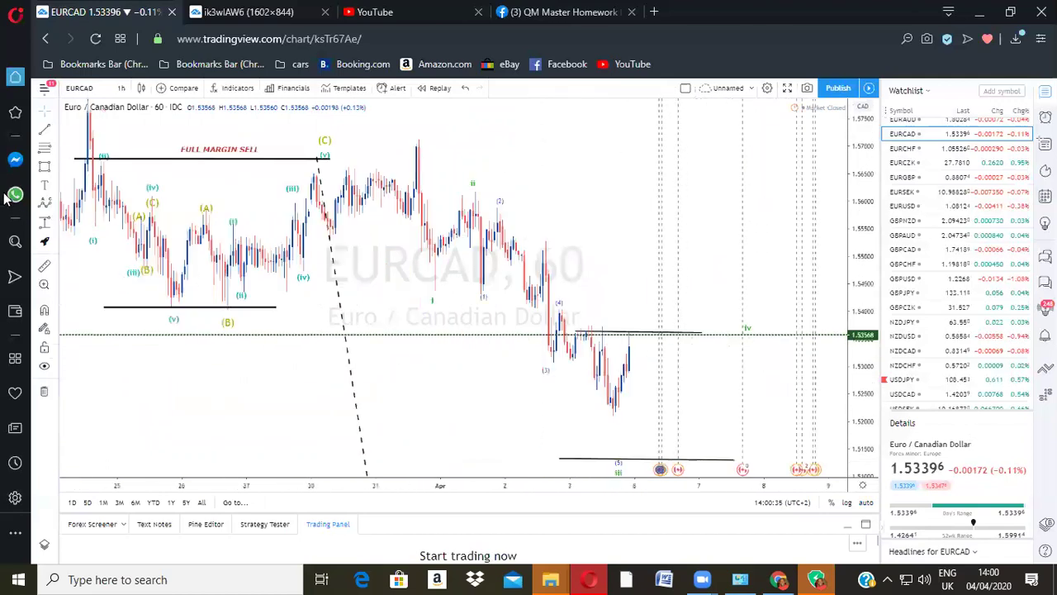
Step: Switch to WhatsApp, search the chats for the contact's name and open the conversation whose last message is a photo from Thursday
click(16, 201)
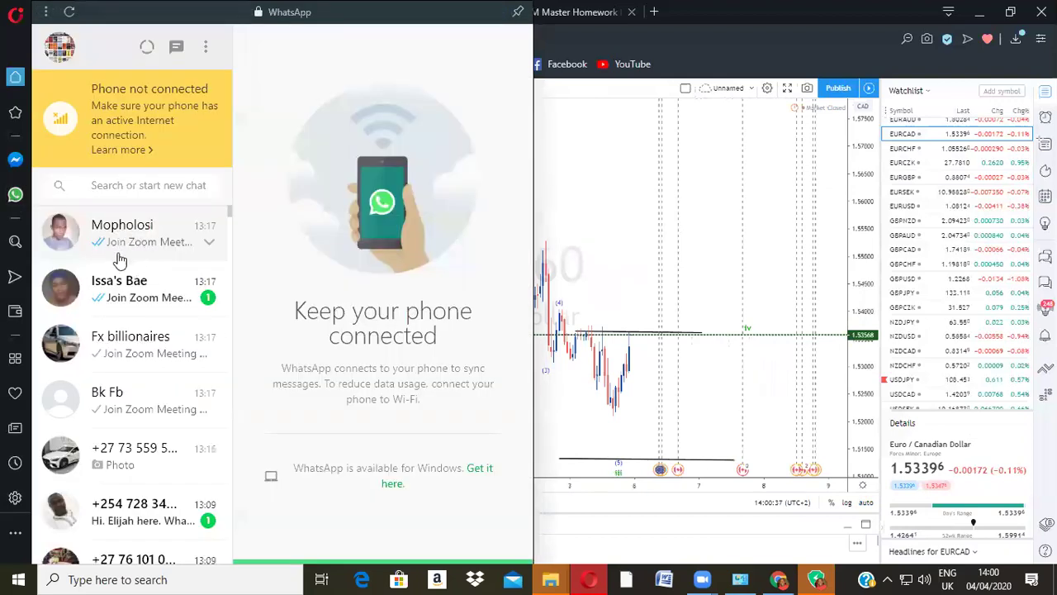
scroll(143, 285, down, 3)
scroll(143, 284, down, 4)
scroll(140, 285, up, 2)
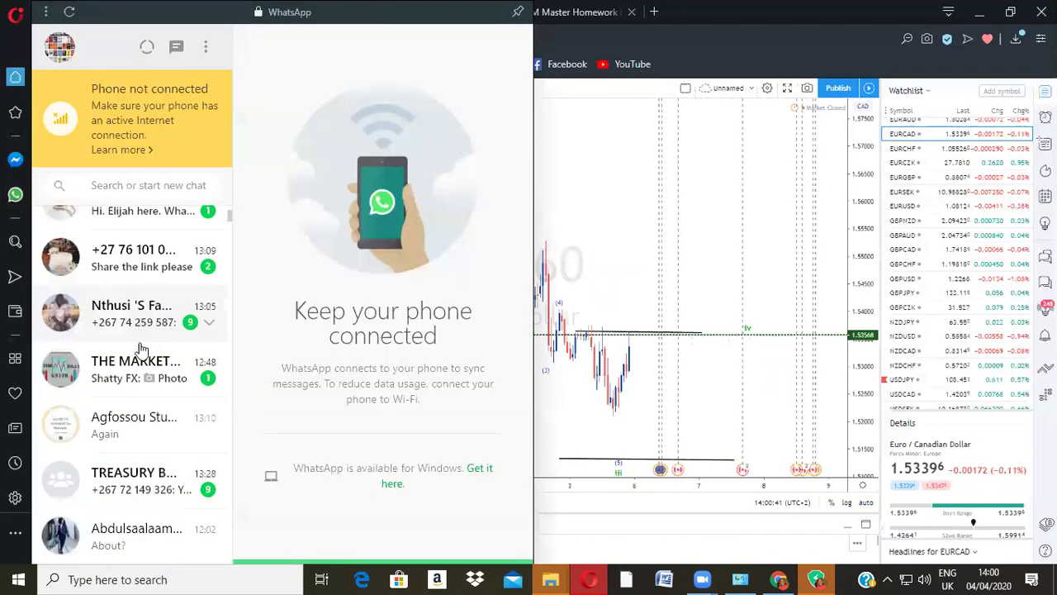
click(126, 184)
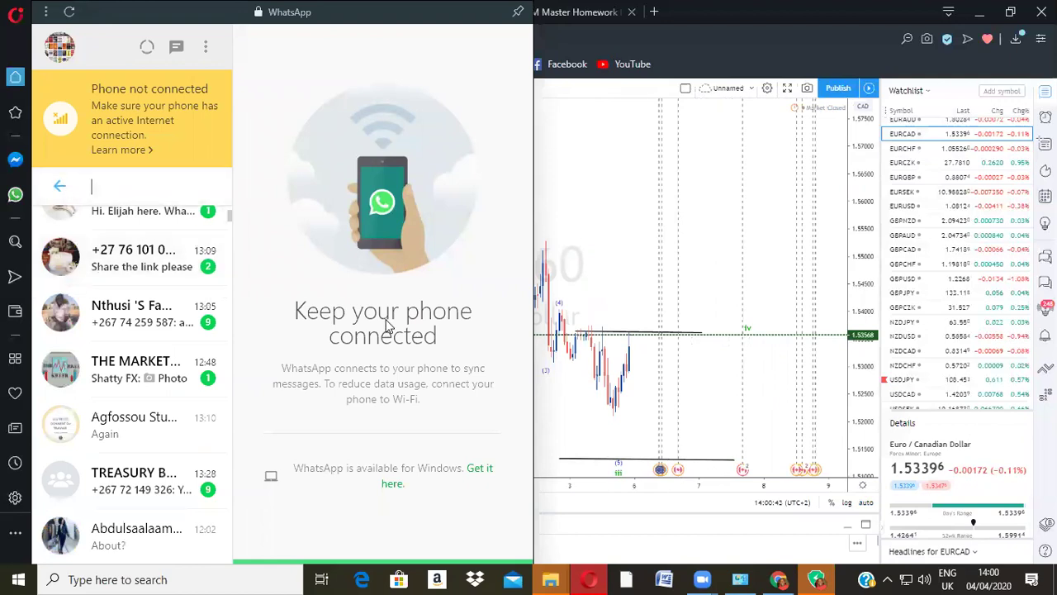
text(tob)
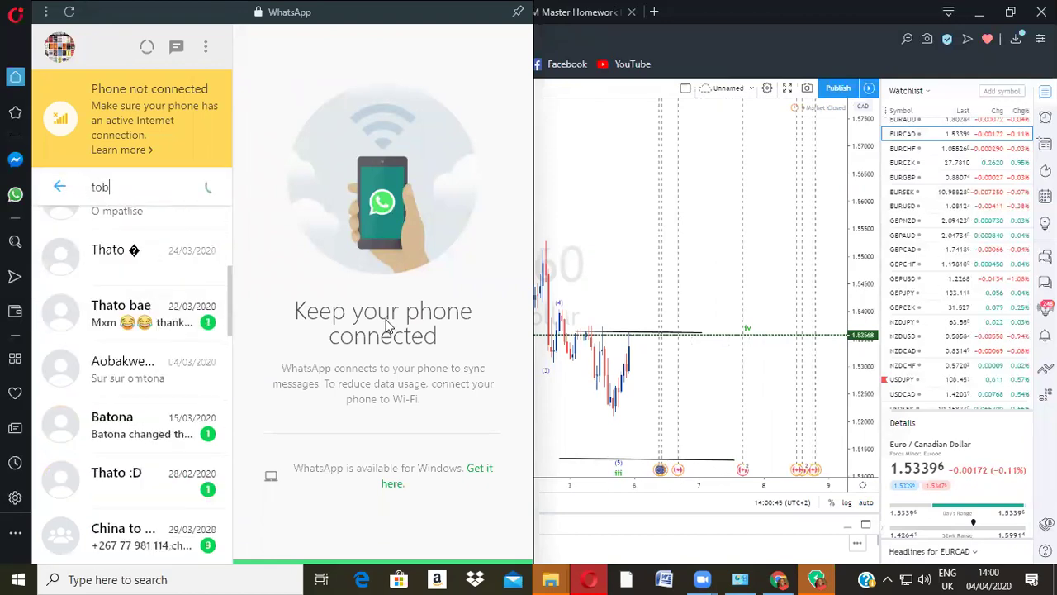
text(wr)
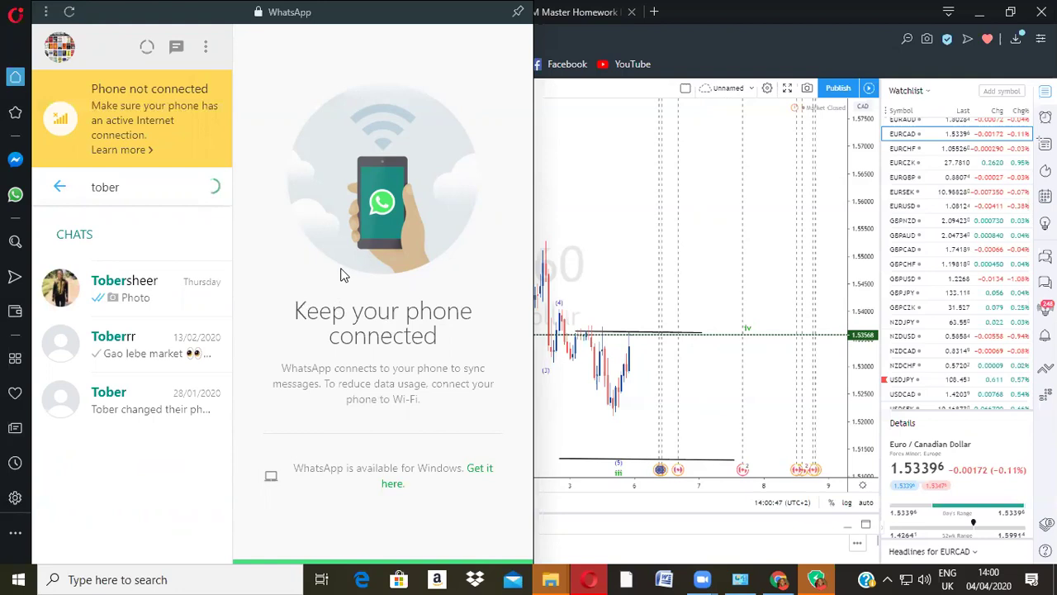
click(153, 293)
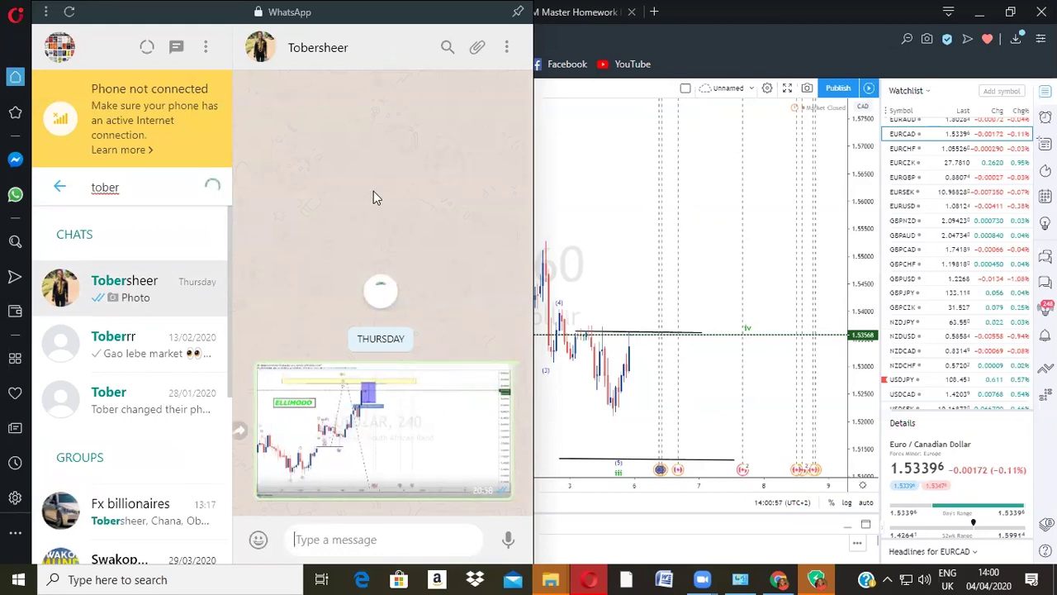
Step: View the USDZAR 240 chart image enlarged, close it and open the contact's shared media
click(385, 431)
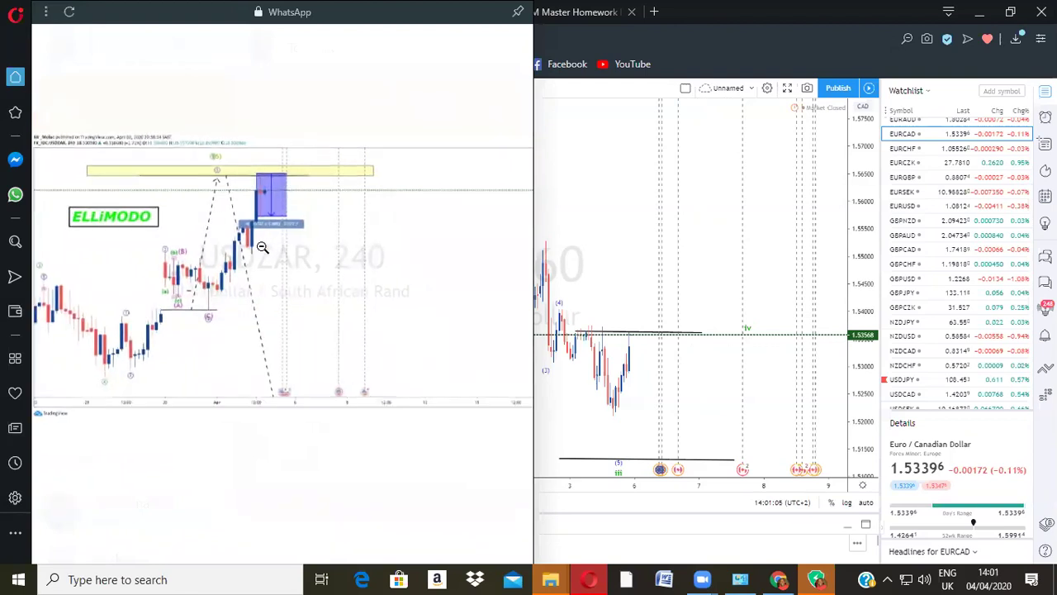
click(212, 245)
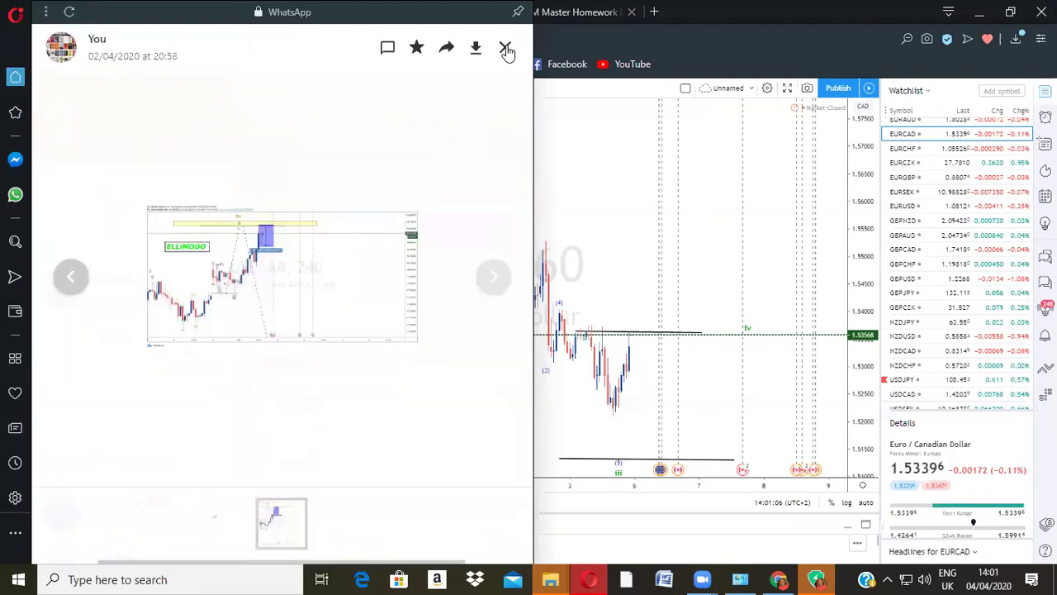
click(504, 48)
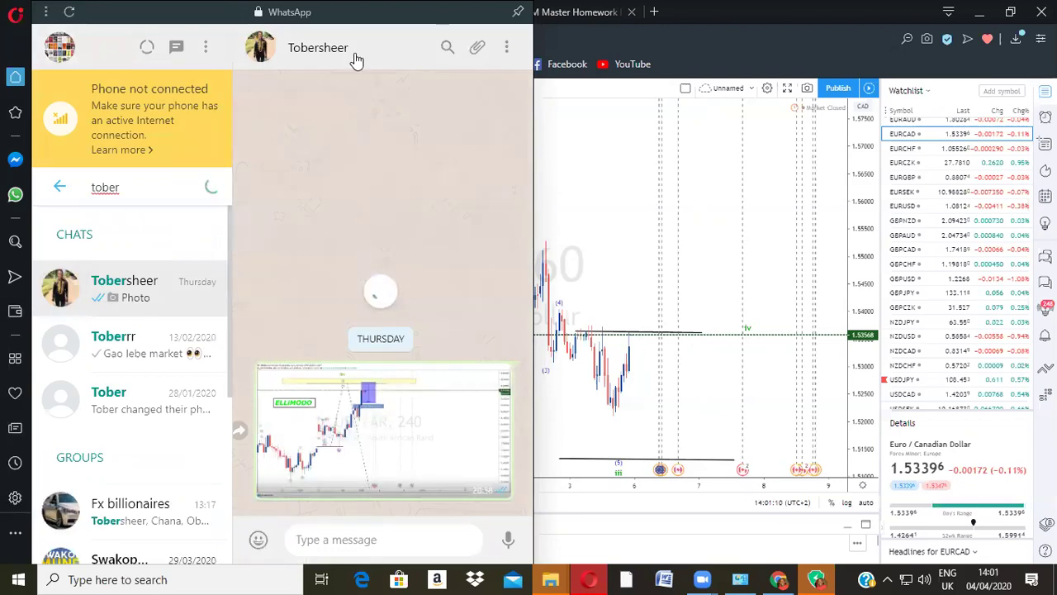
click(318, 47)
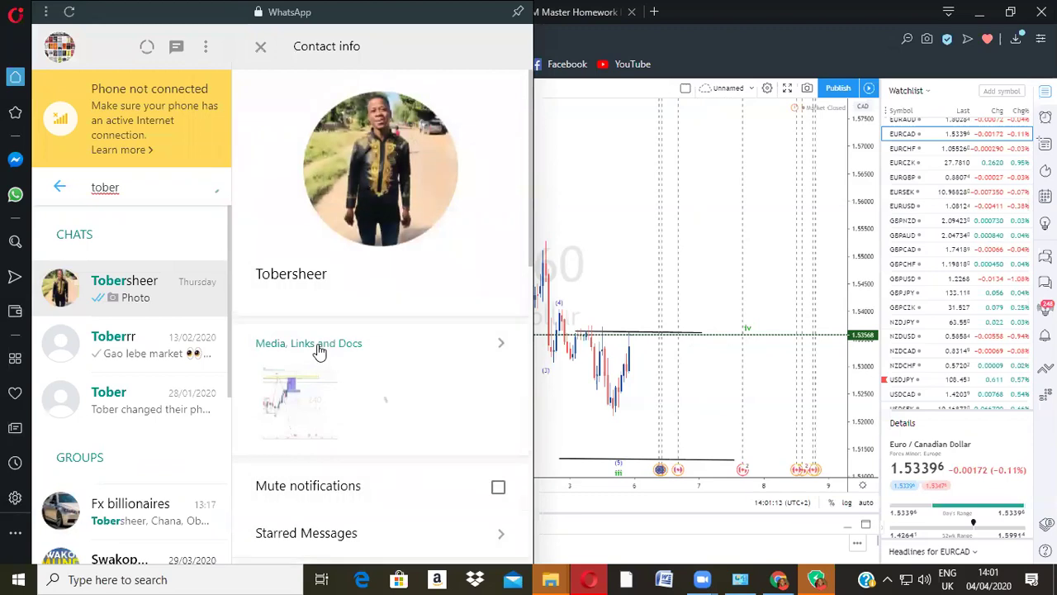
click(319, 340)
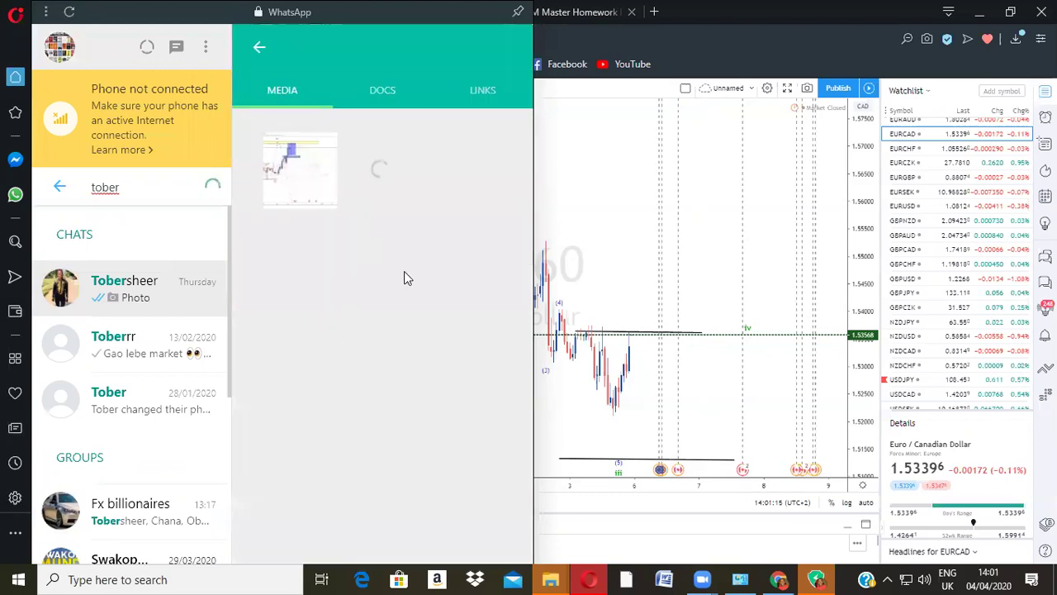
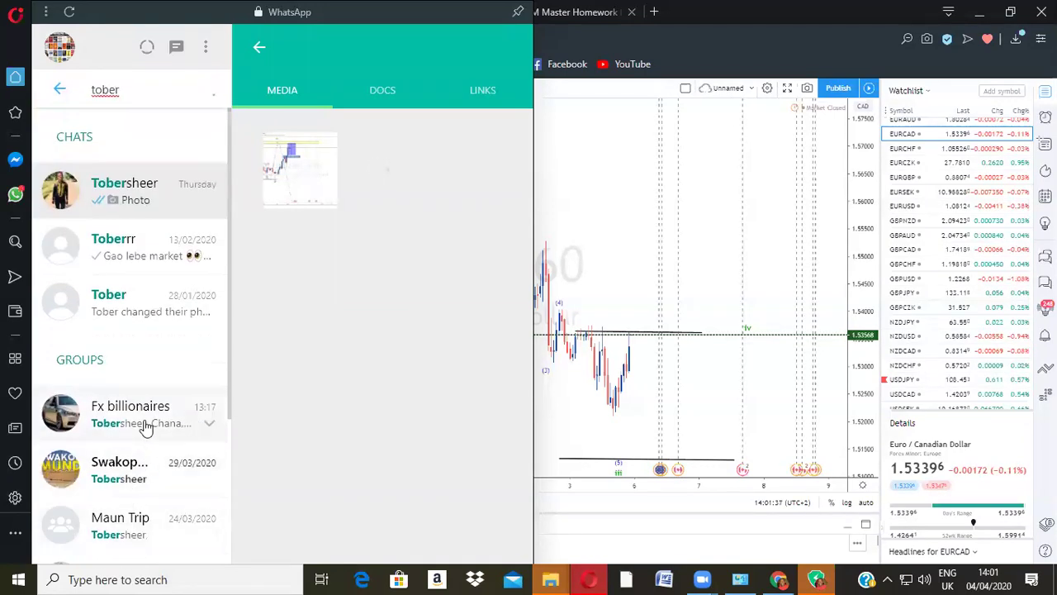
Step: Open the Fx billionaires group and find the AUDCAD forecast image posted on 31/03/2020 at 12:03
click(144, 425)
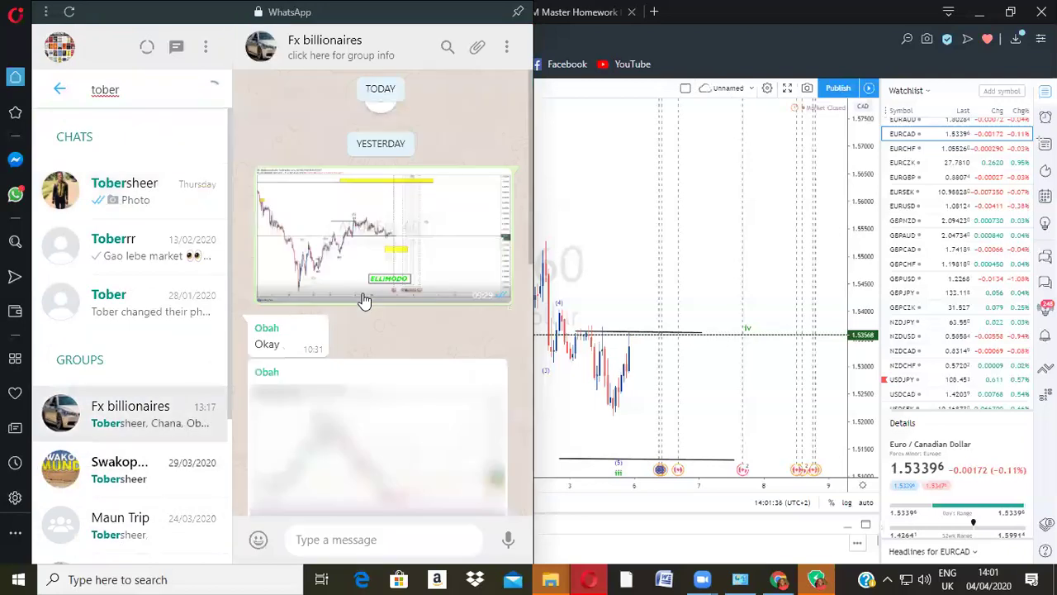
scroll(364, 301, down, 3)
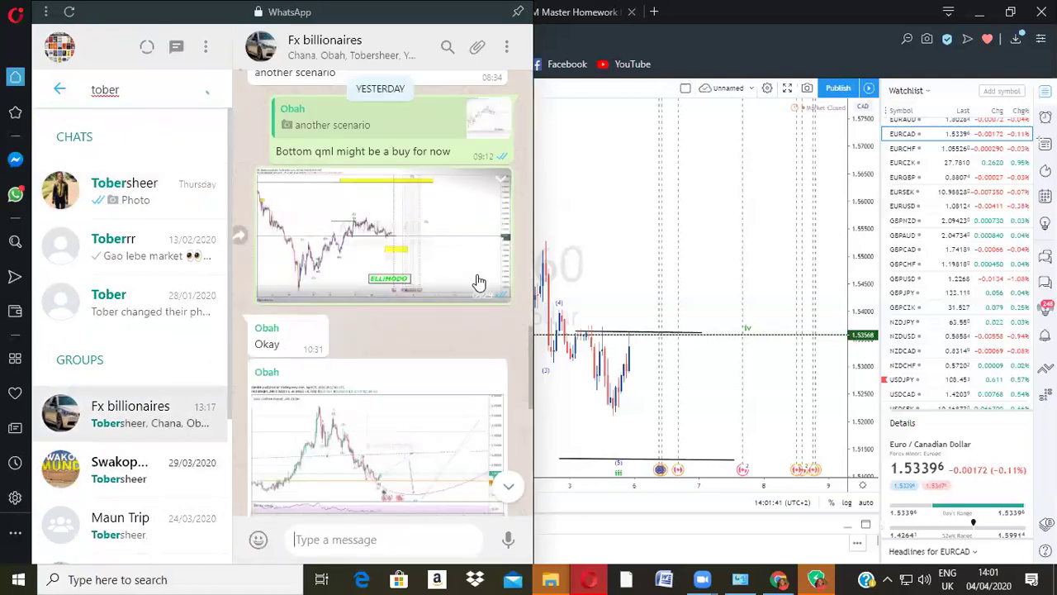
scroll(477, 282, up, 10)
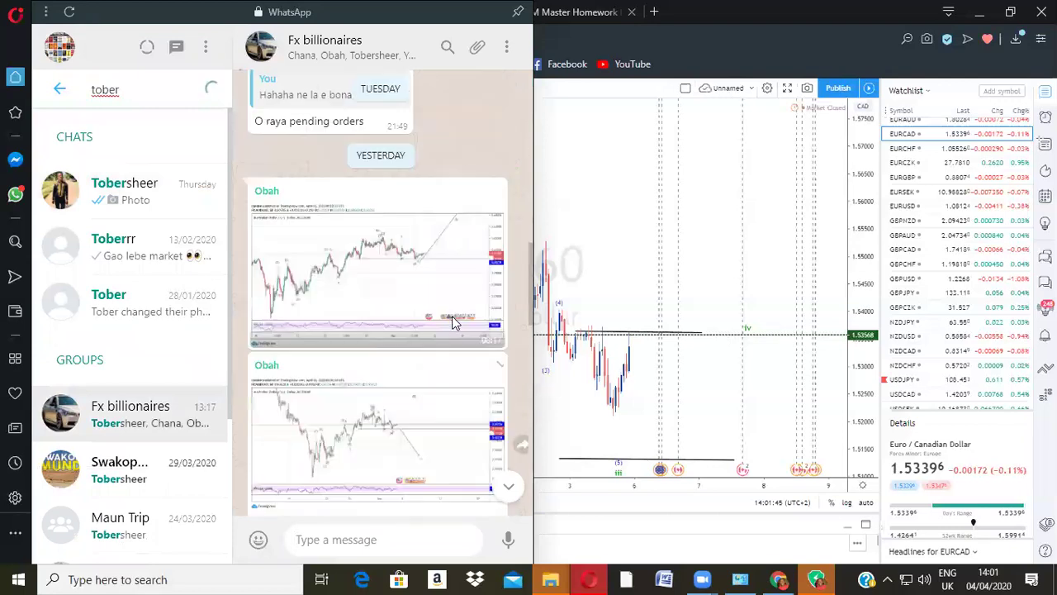
scroll(453, 322, up, 3)
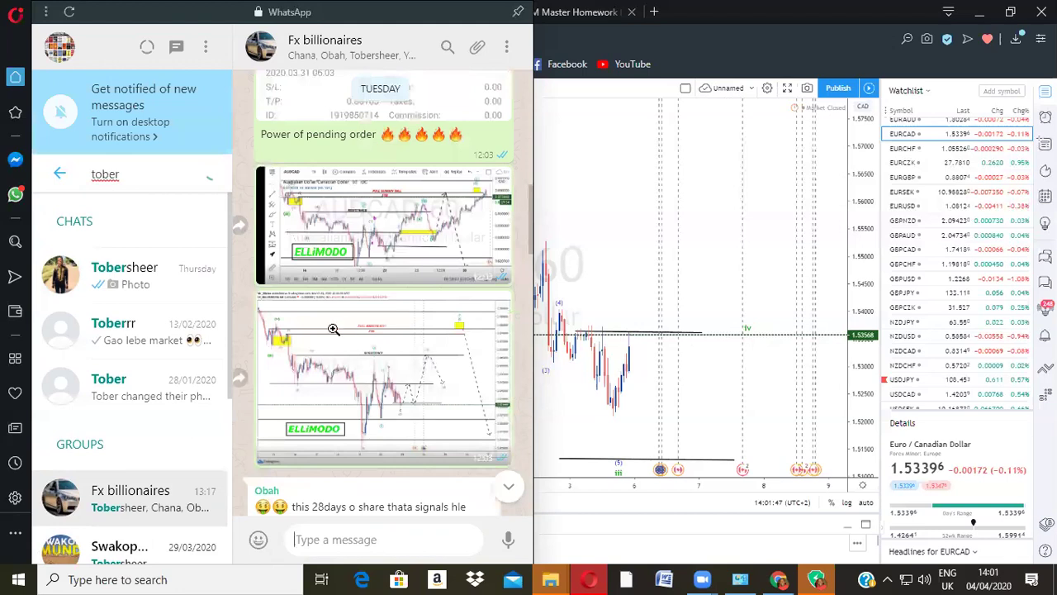
click(301, 310)
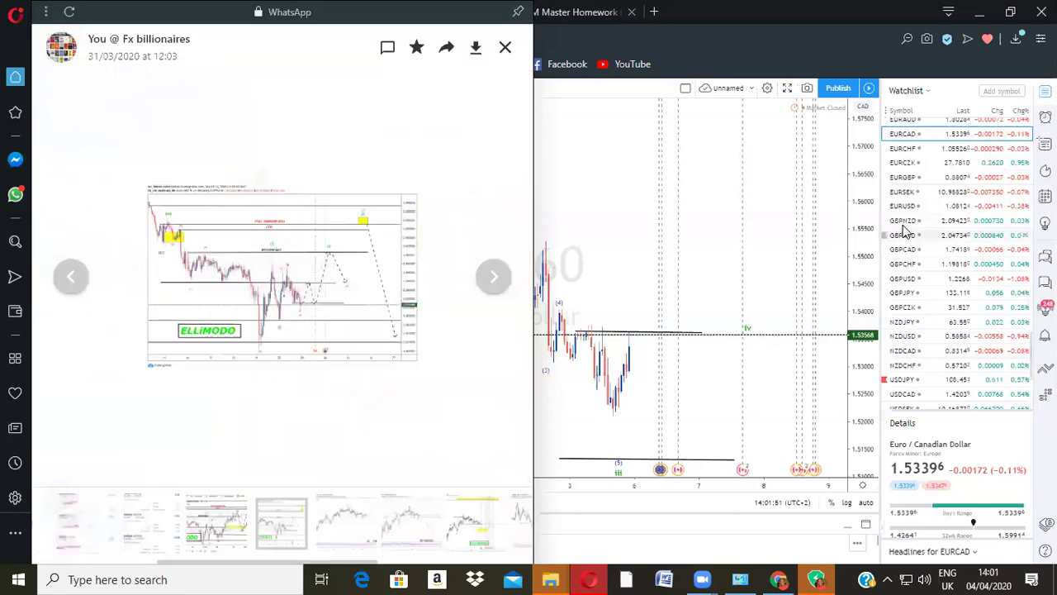
Step: Open the AUDCAD chart from the TradingView watchlist and examine its wave count back to early March
scroll(914, 212, up, 5)
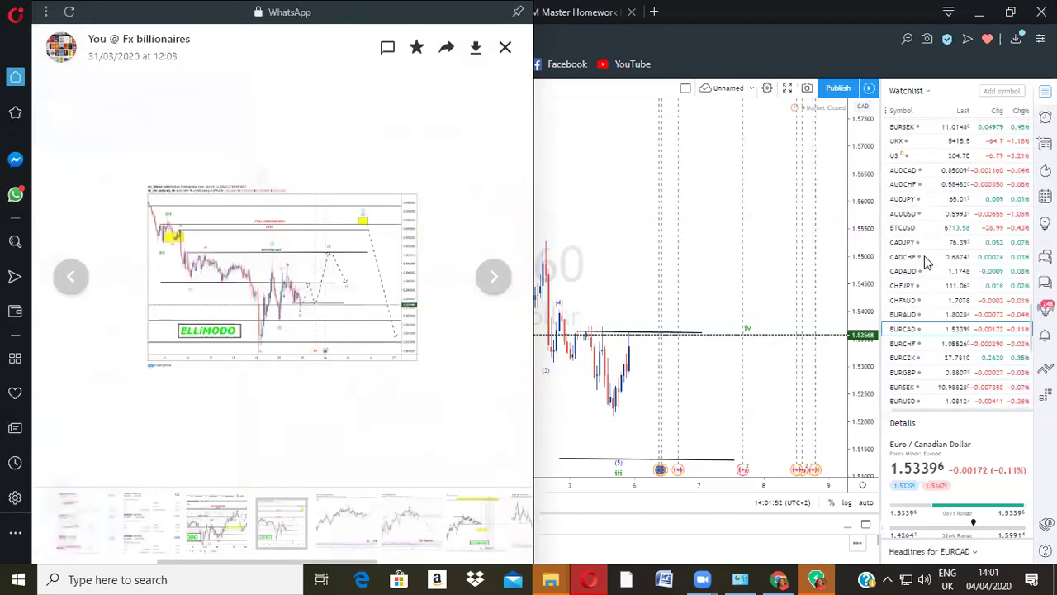
scroll(921, 221, up, 3)
click(921, 284)
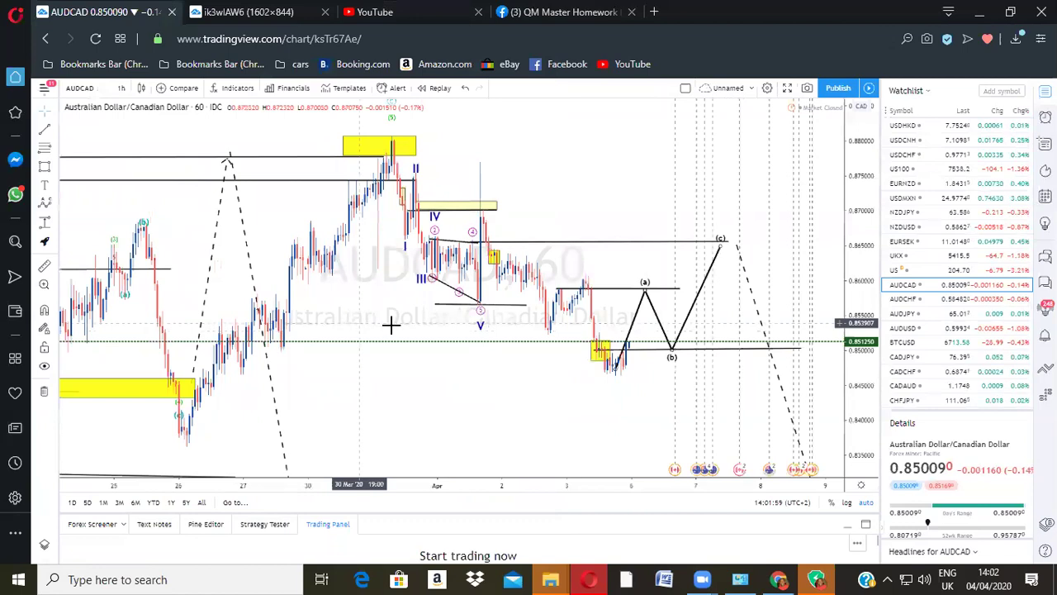
scroll(456, 333, down, 5)
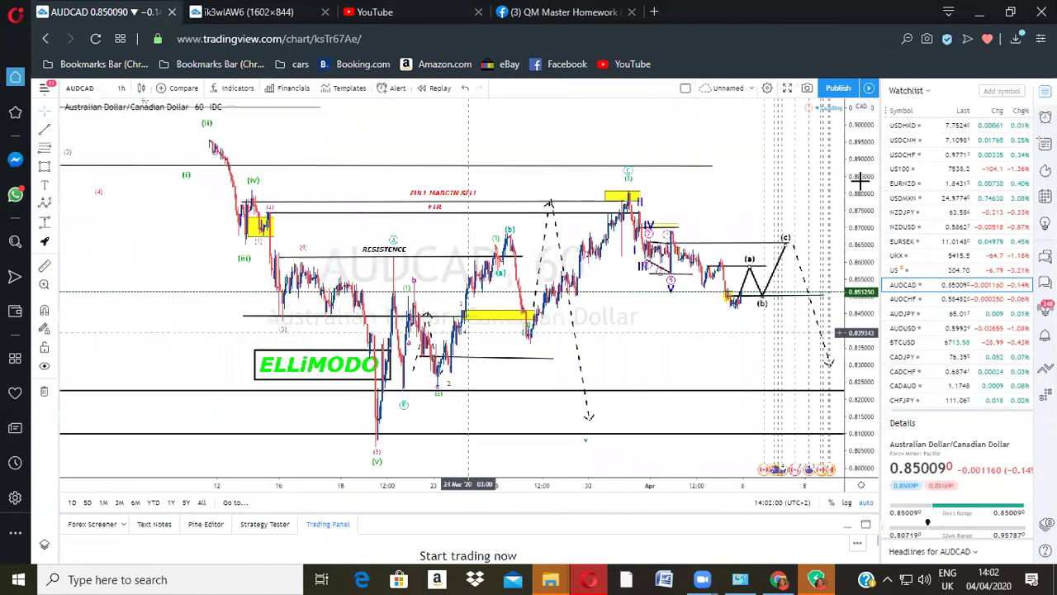
scroll(859, 170, down, 2)
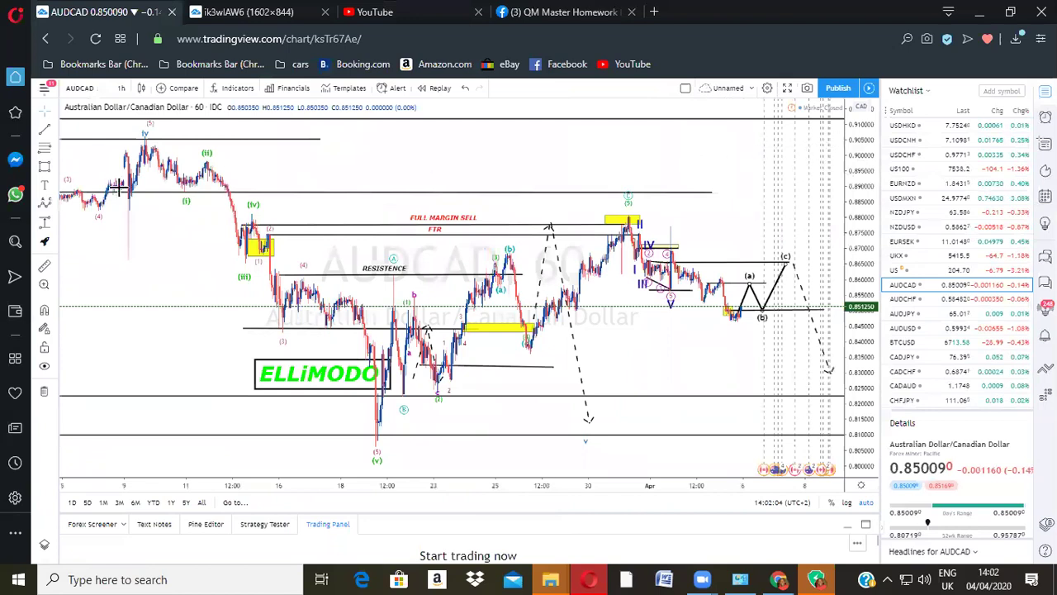
drag(145, 232, 280, 262)
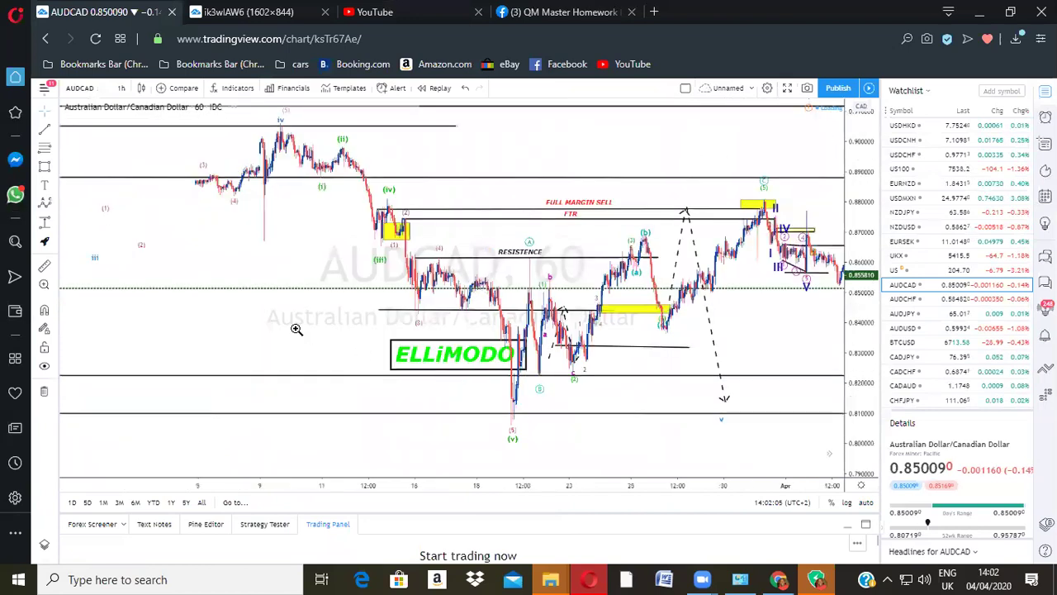
Step: Compare the AUDCAD forecast image in WhatsApp with the waves on the live AUDCAD chart
key(alt+Tab)
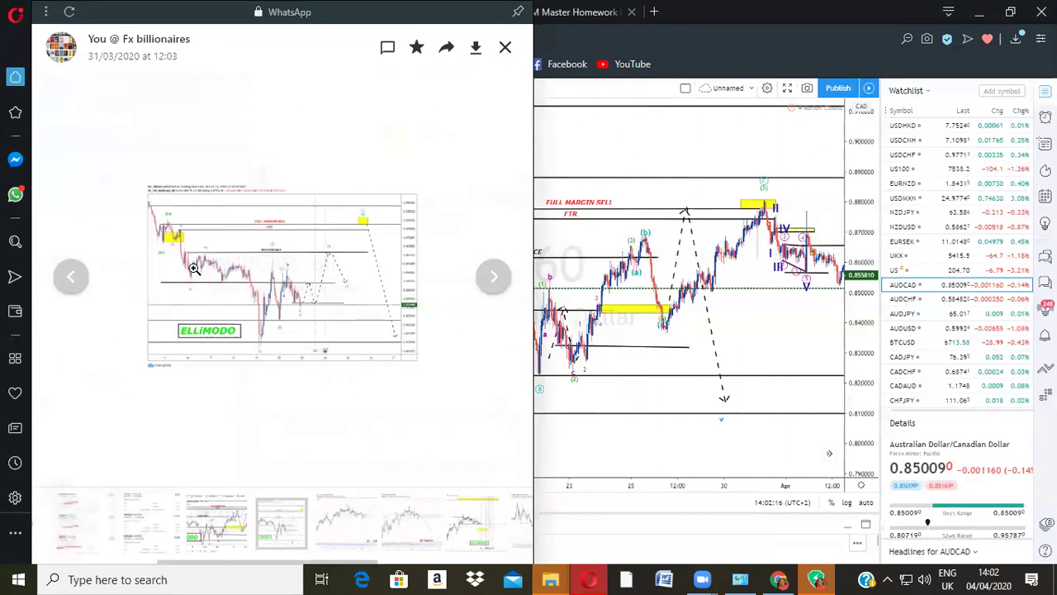
click(78, 278)
click(596, 230)
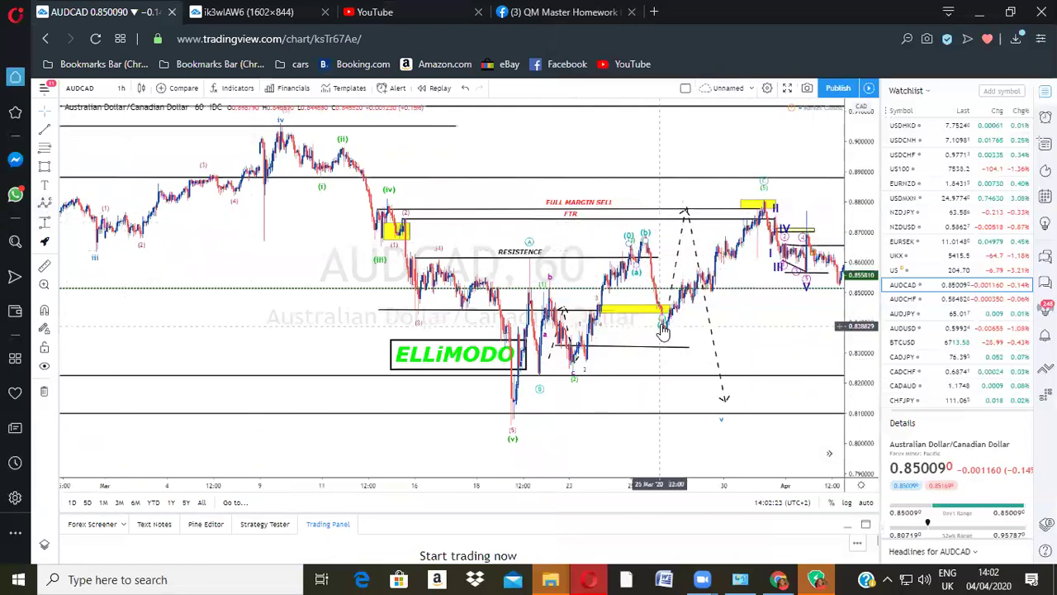
click(16, 195)
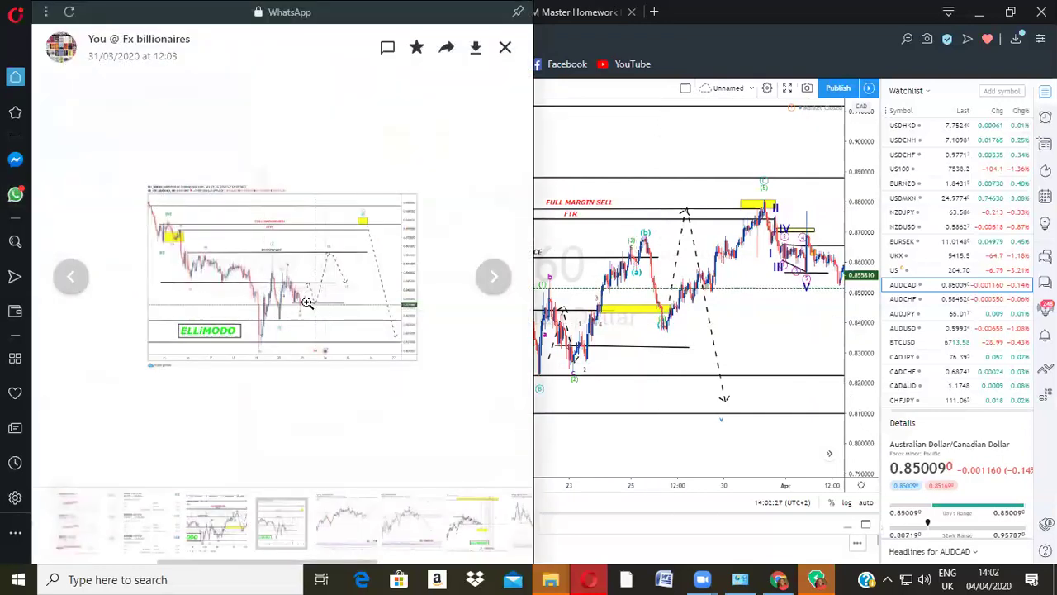
click(346, 286)
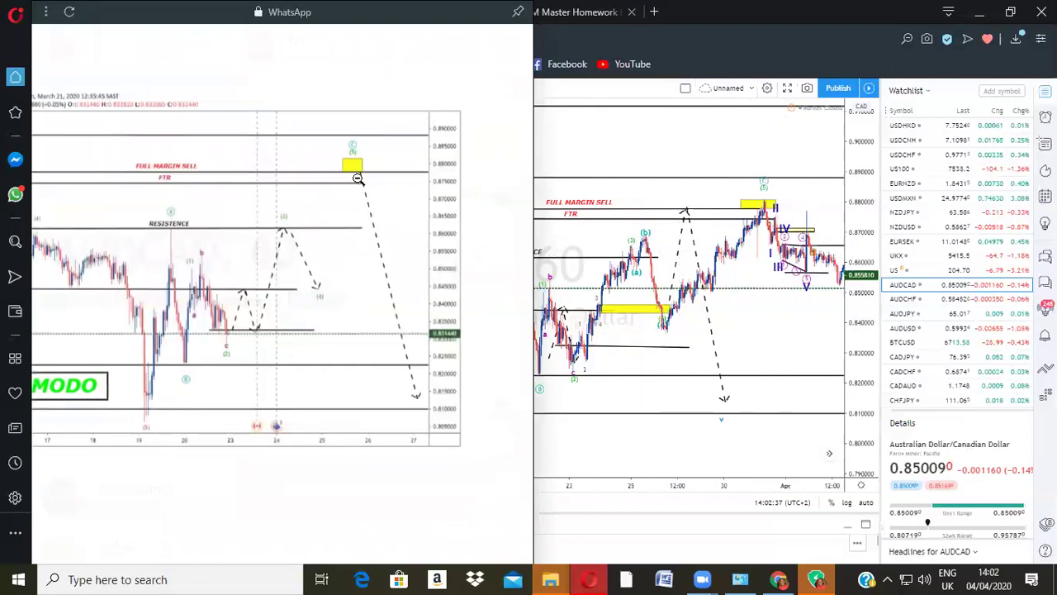
click(357, 173)
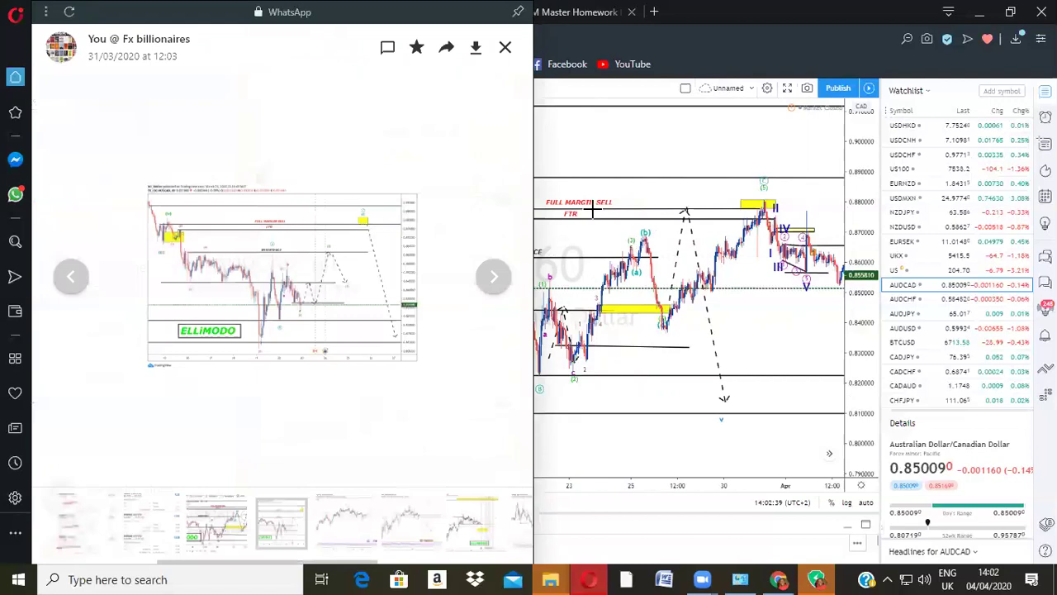
Step: Examine the forecast's projected drop from the yellow zone at wave (C) against the live AUDCAD chart, and close the image
click(396, 213)
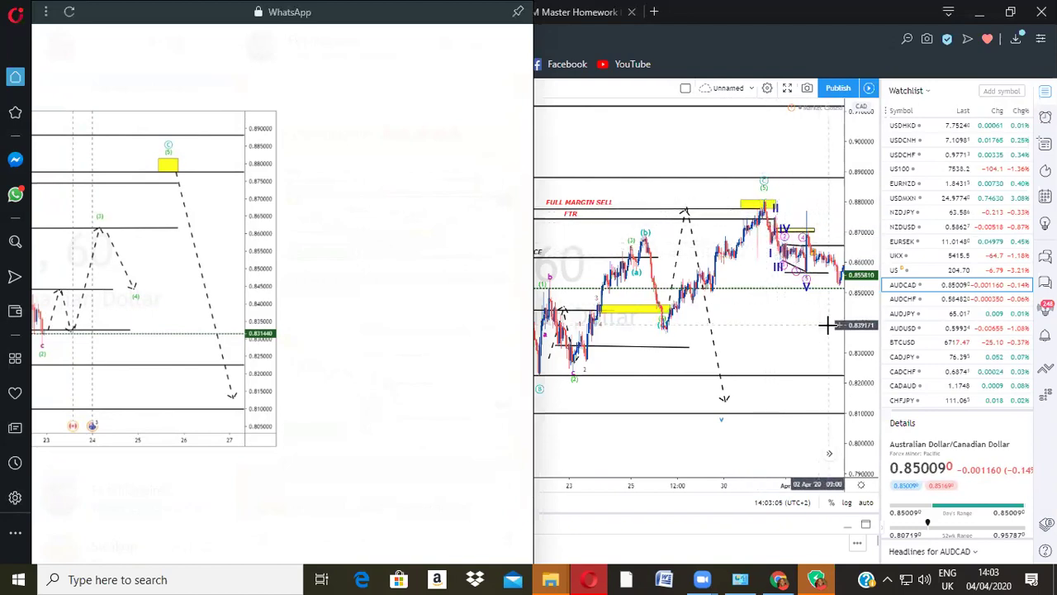
scroll(826, 324, down, 1)
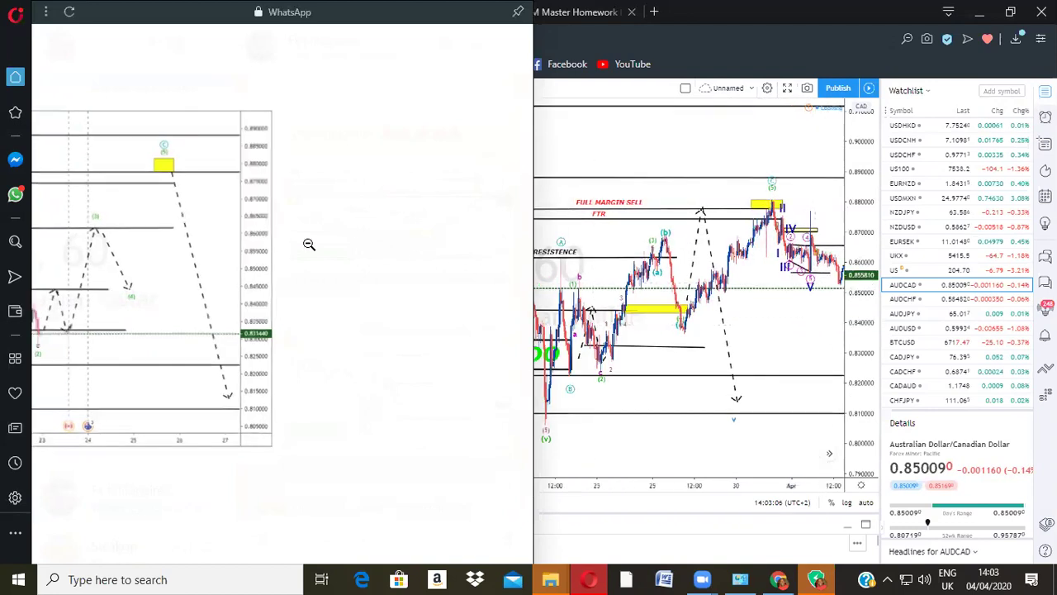
click(160, 145)
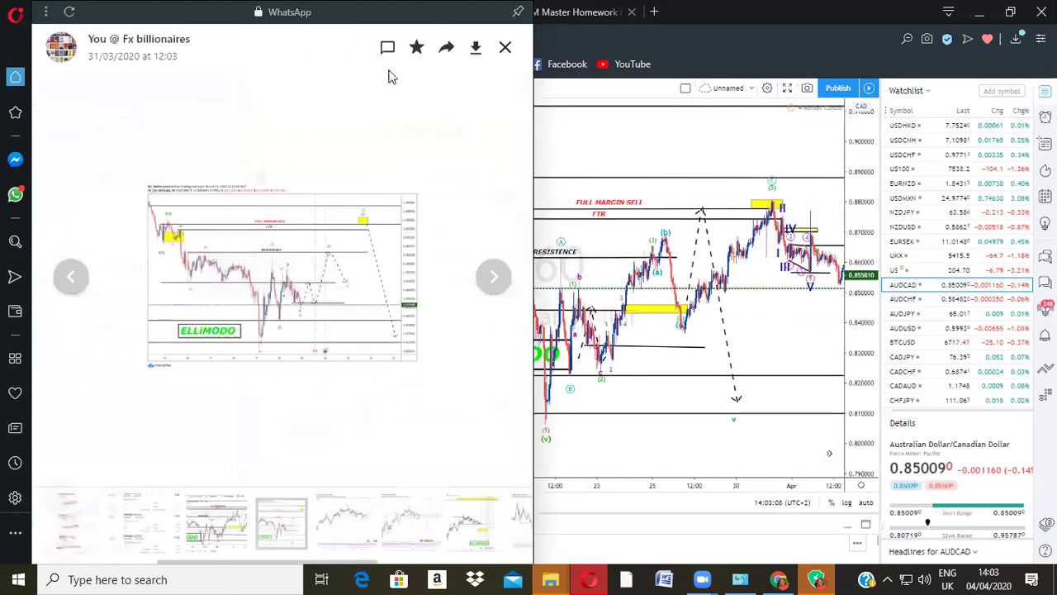
click(502, 46)
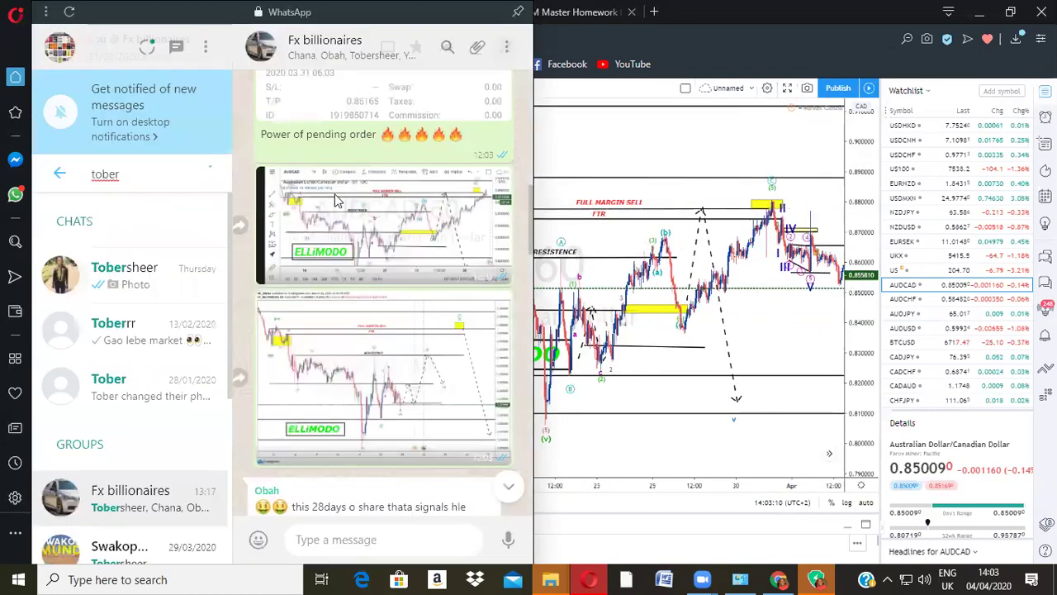
Step: Open the contact's shared media in WhatsApp to look for the forecast, and return to the full AUDCAD chart
click(150, 288)
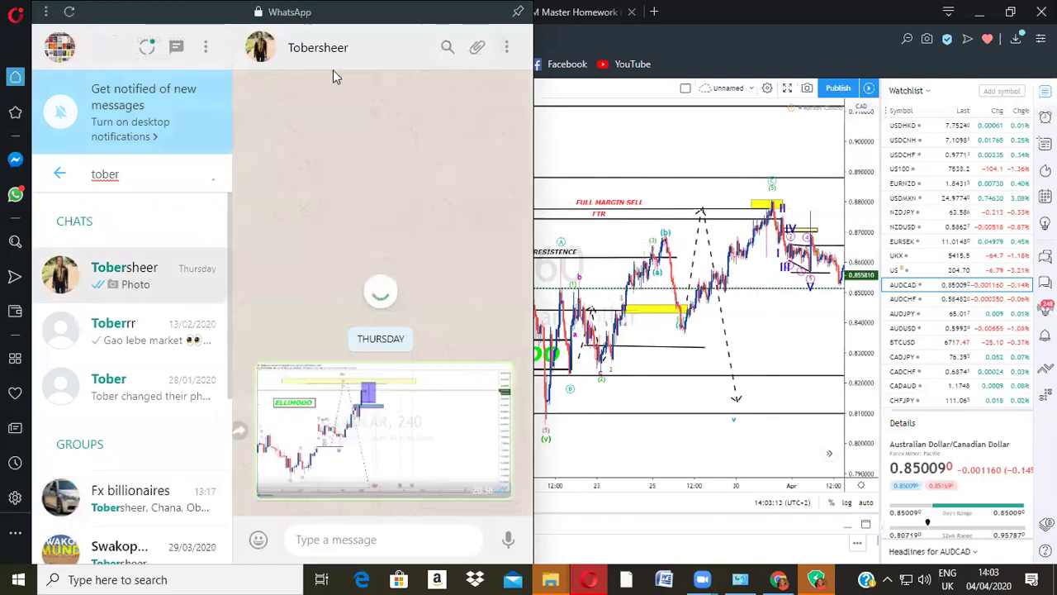
click(363, 56)
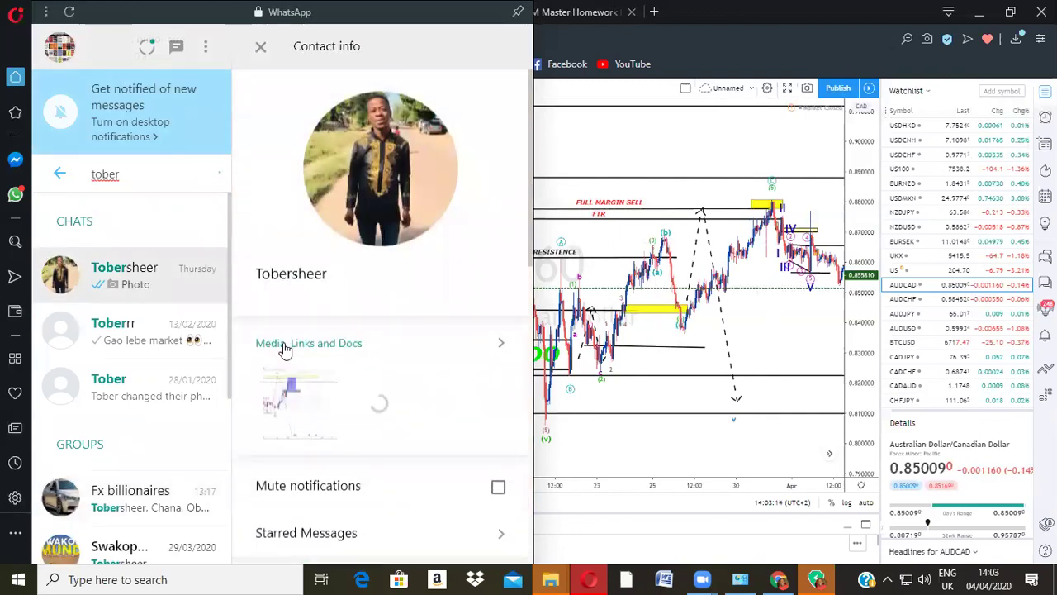
click(284, 345)
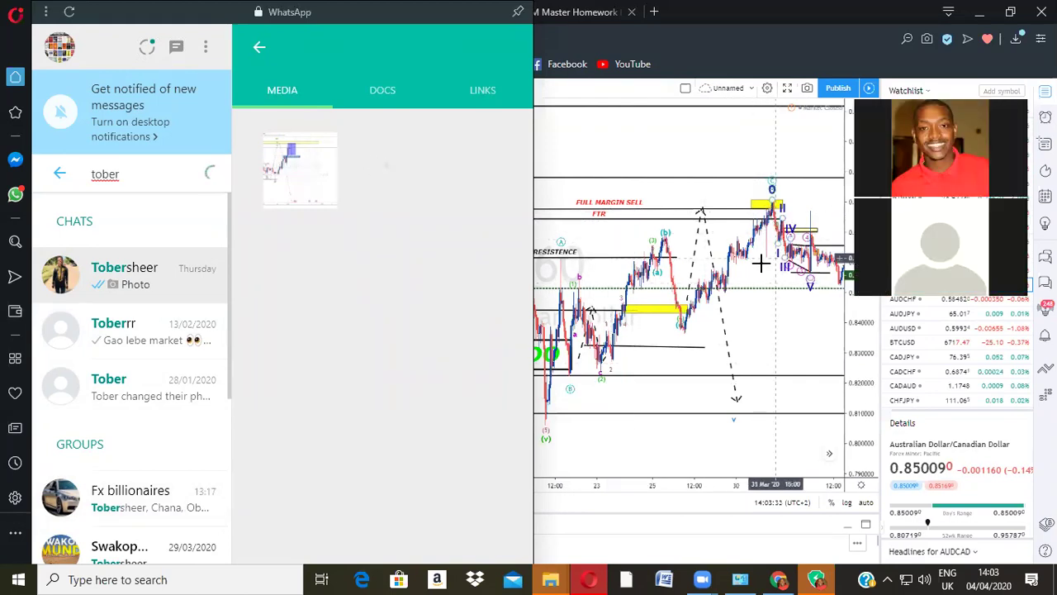
scroll(736, 335, up, 1)
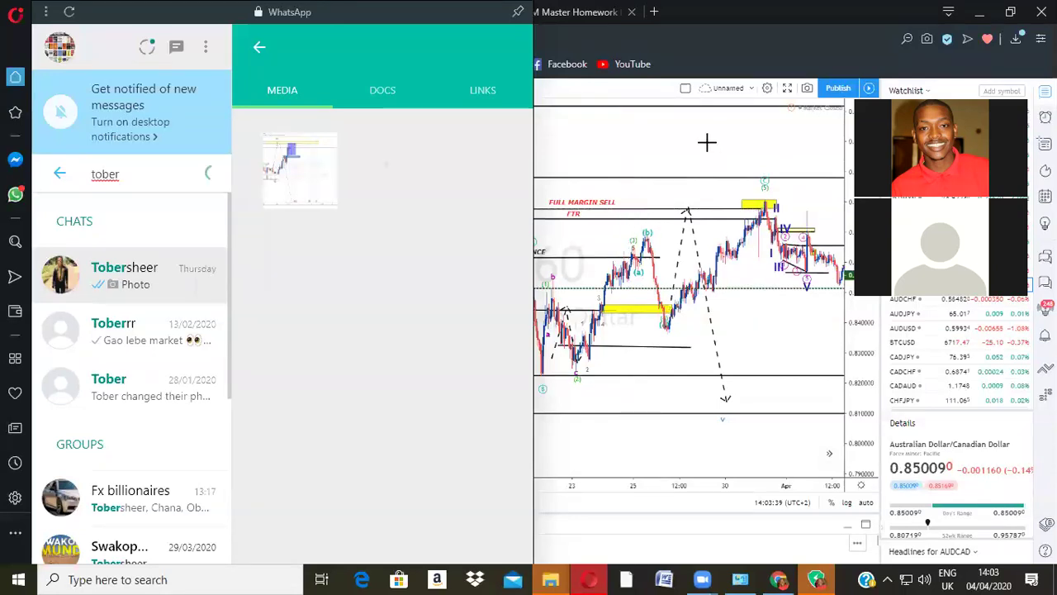
click(739, 318)
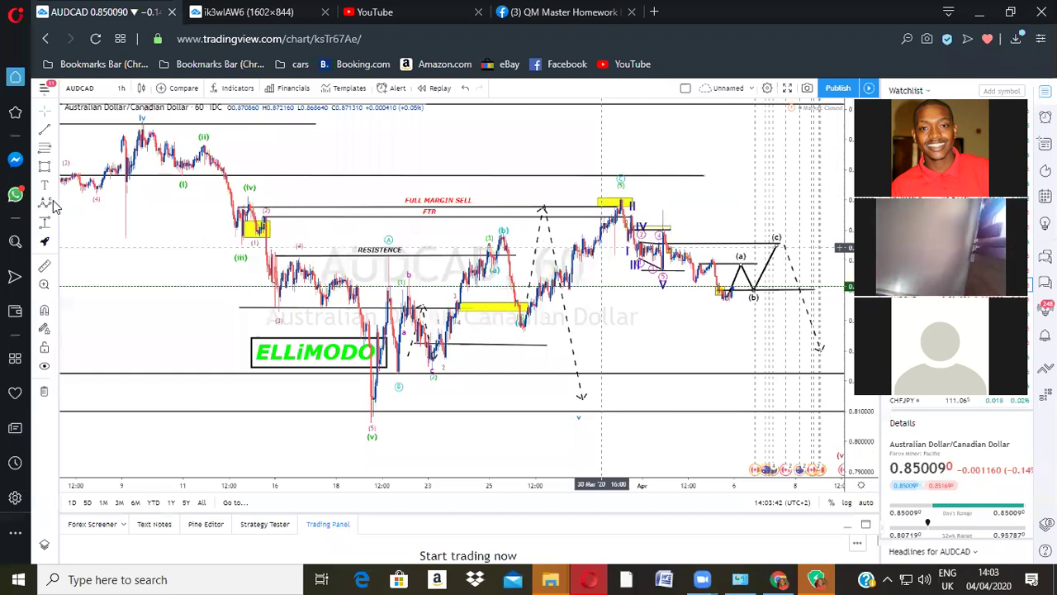
click(398, 380)
click(590, 272)
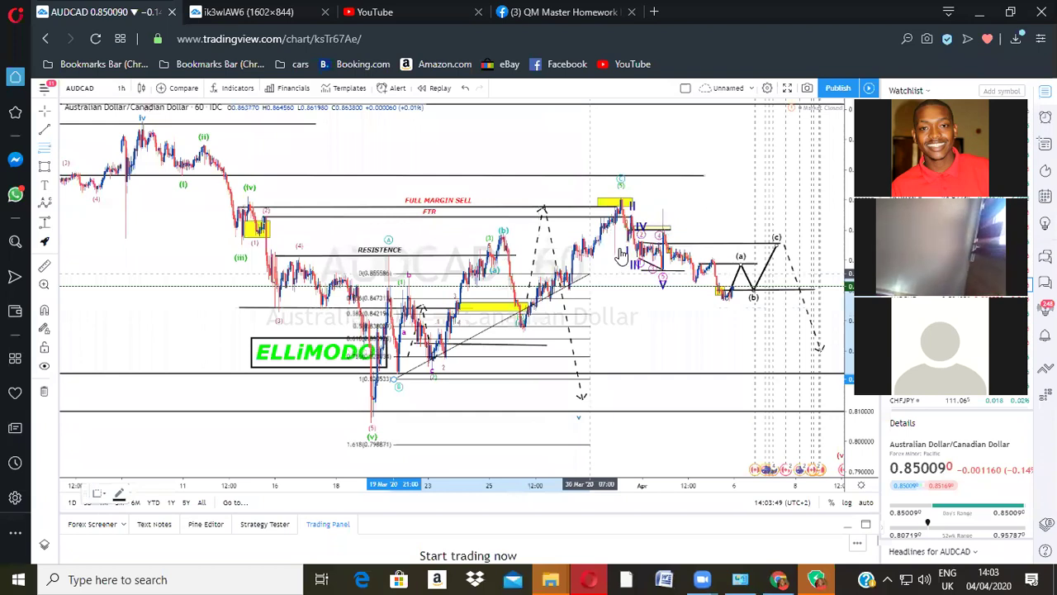
click(702, 207)
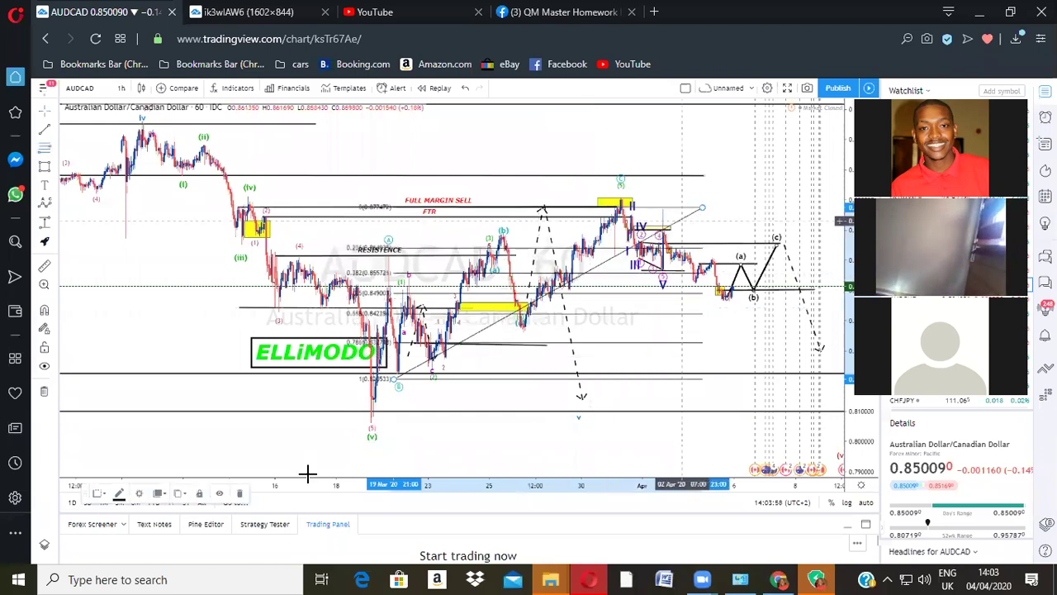
click(240, 493)
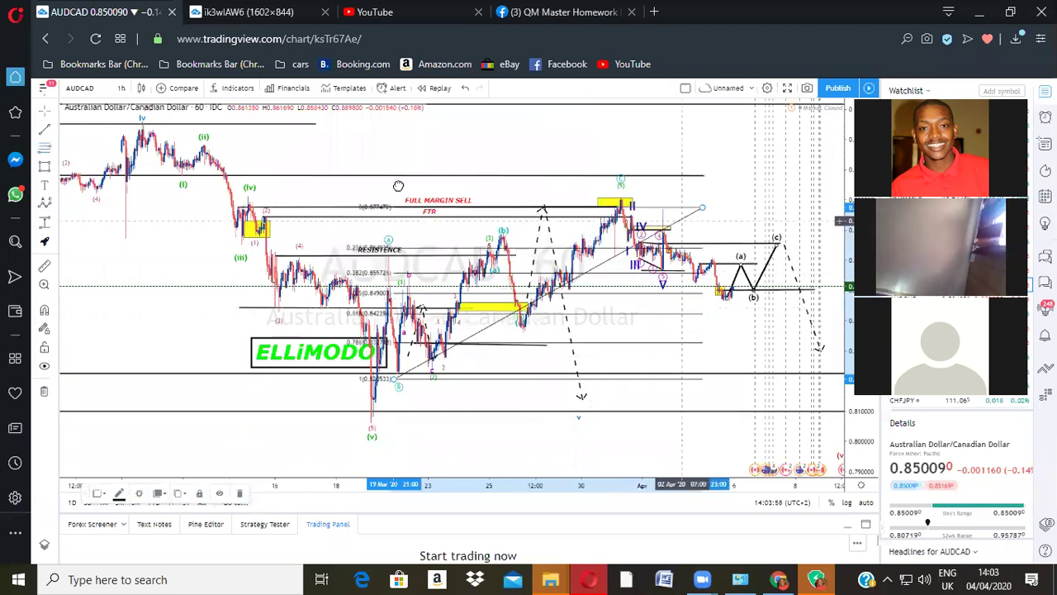
Step: Move the ELLiMODO label away from the price bars to the empty area below the early March candles
drag(370, 314, 371, 339)
scroll(372, 338, down, 1)
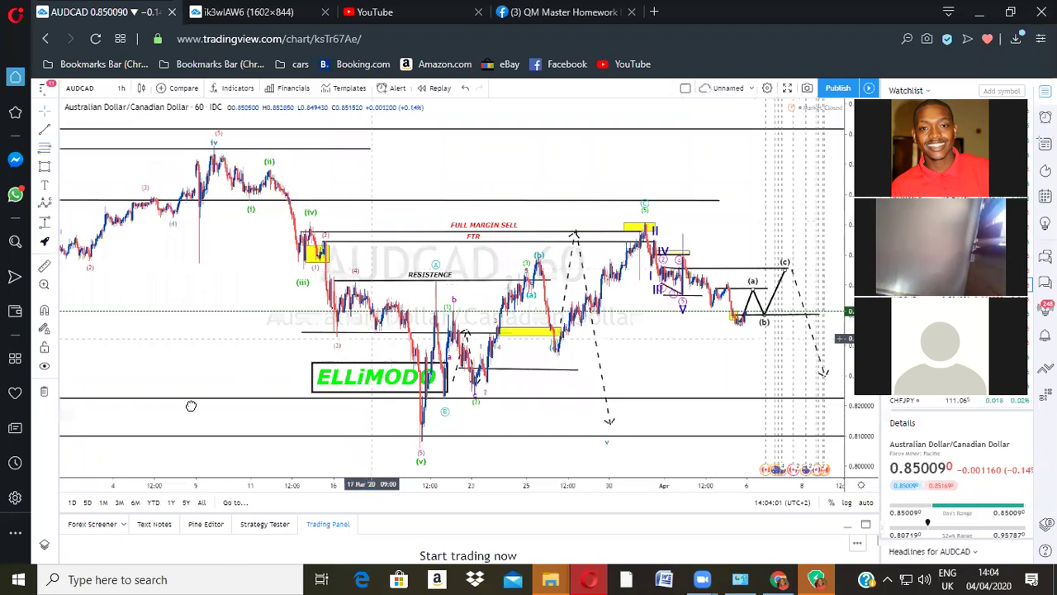
drag(379, 377, 172, 434)
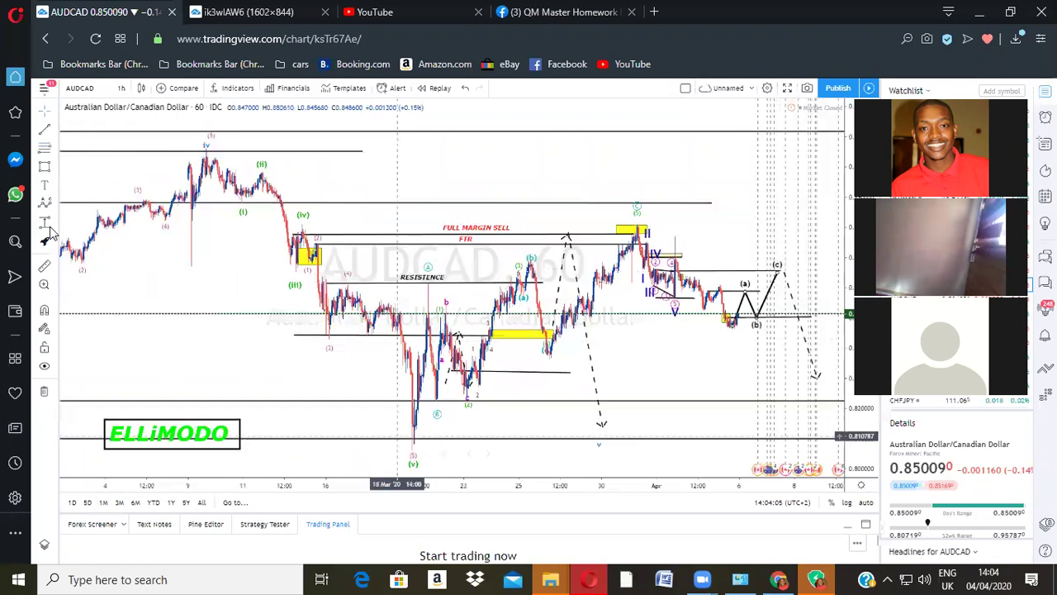
Step: Draw a Trend-Based Fib Extension from the wave iv high to the wave (iii) low and the wave (ii) level at 0.897820, raising its second point slightly
click(52, 203)
click(51, 149)
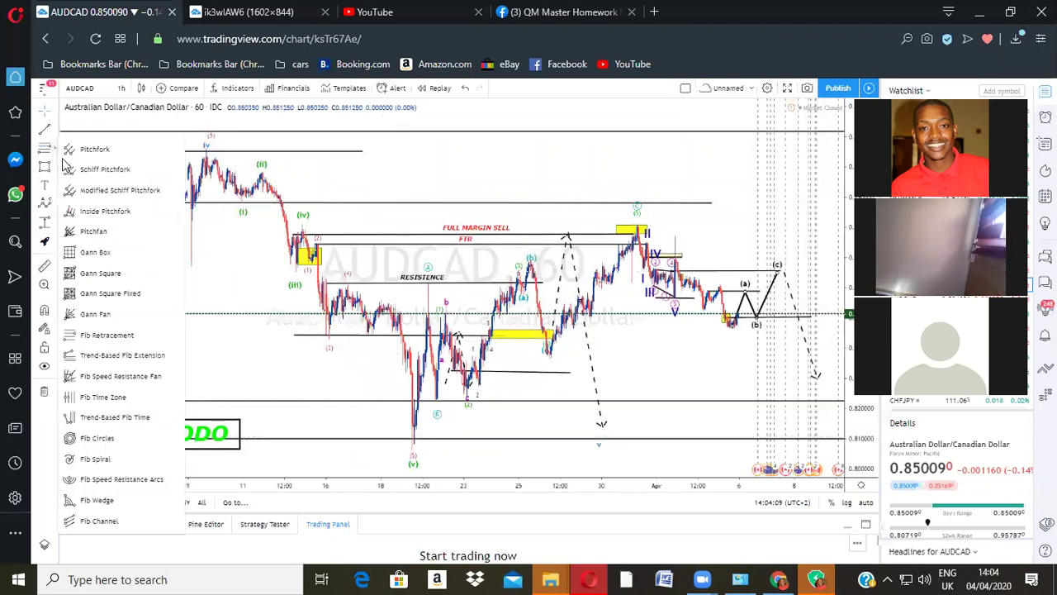
click(198, 145)
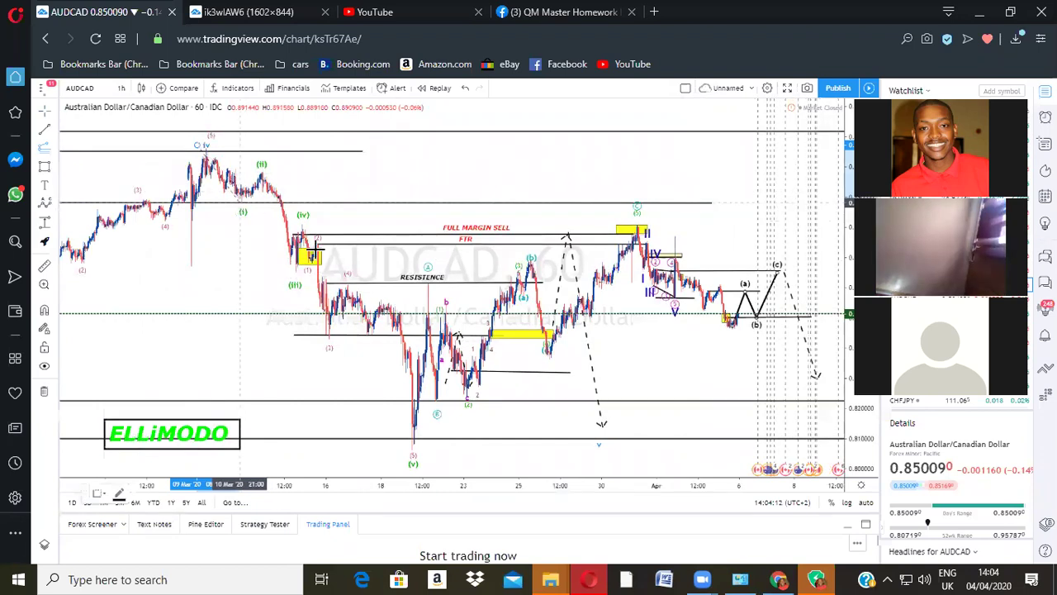
click(367, 168)
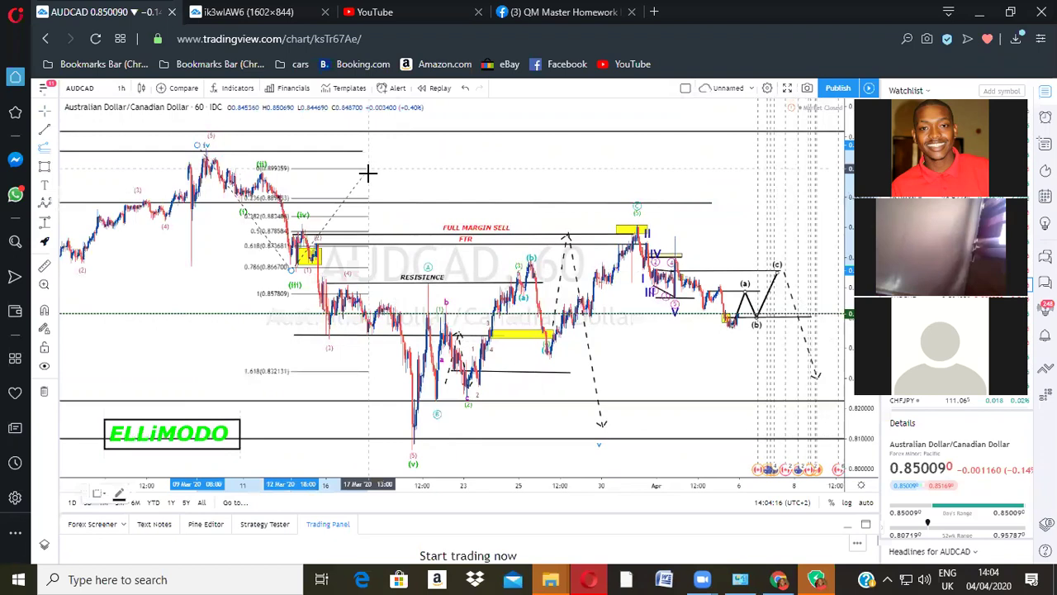
click(367, 172)
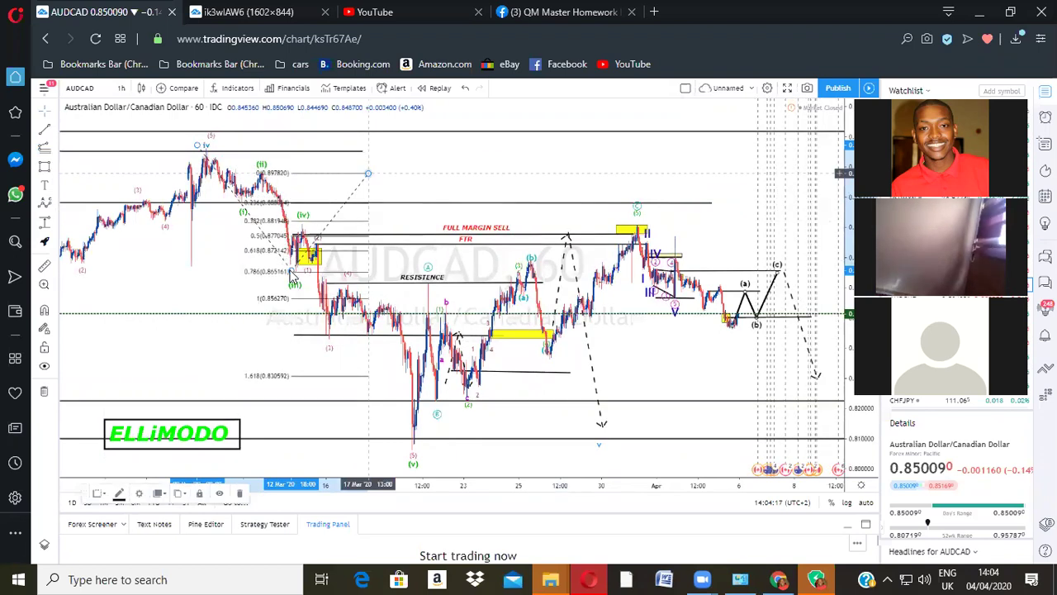
drag(285, 264, 283, 246)
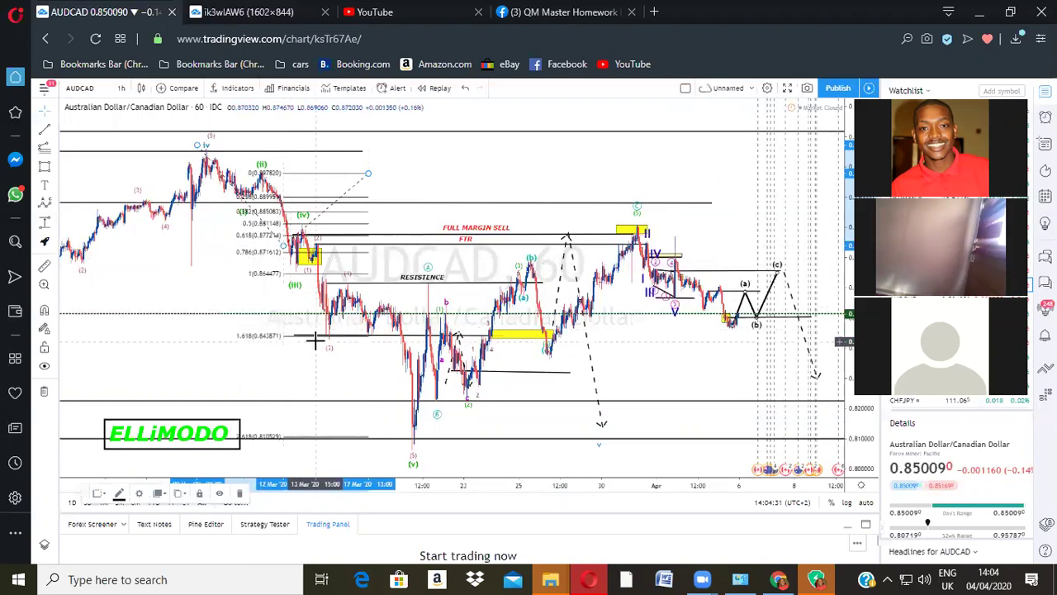
Step: Try the green (v) label at the 16 March low near the 1.618 extension, and return it to the low near 0.81
scroll(314, 341, up, 1)
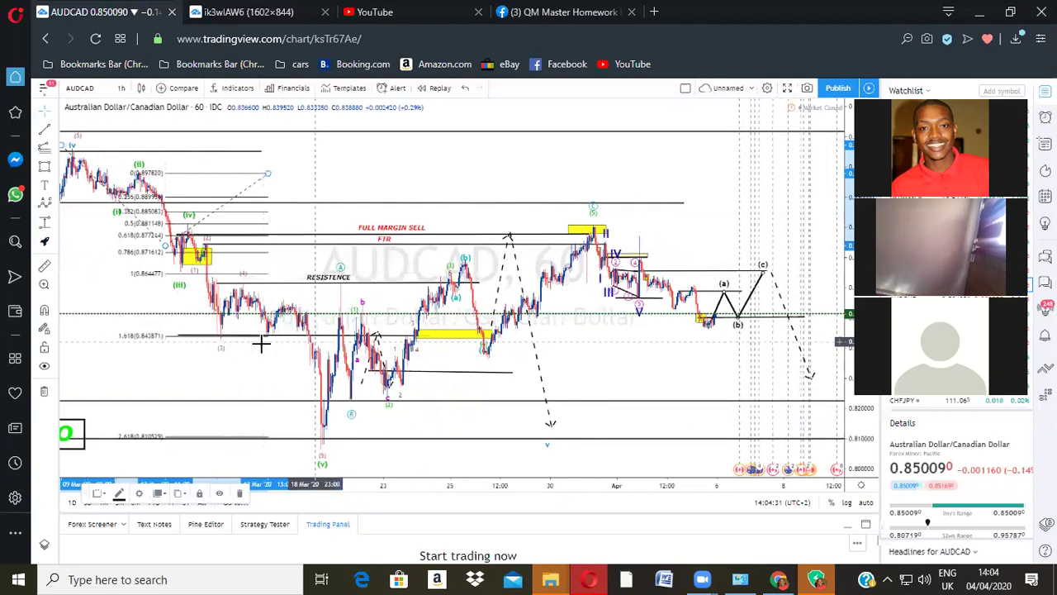
scroll(581, 284, down, 1)
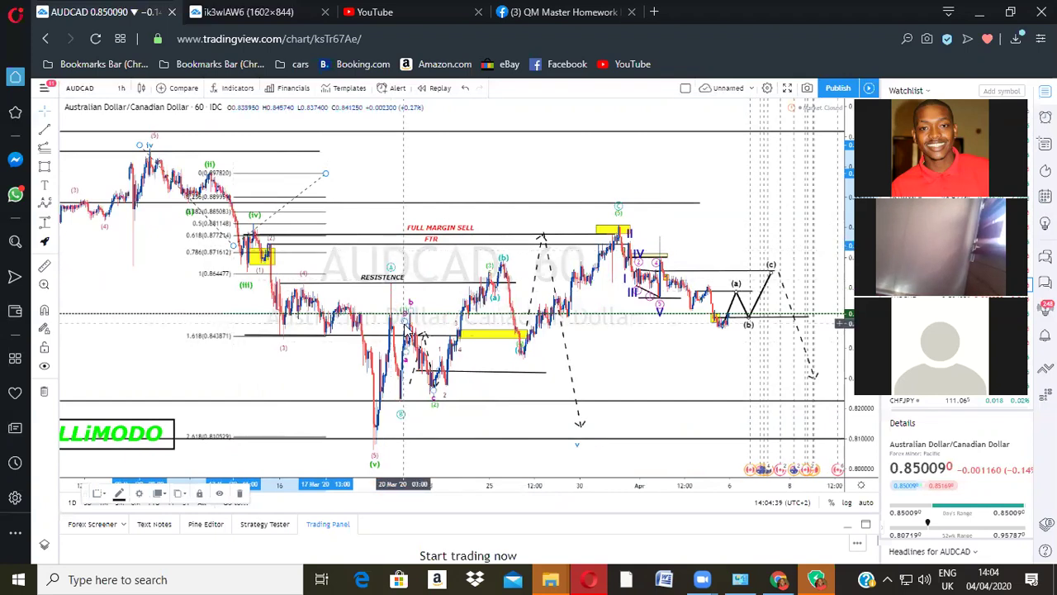
scroll(306, 289, down, 1)
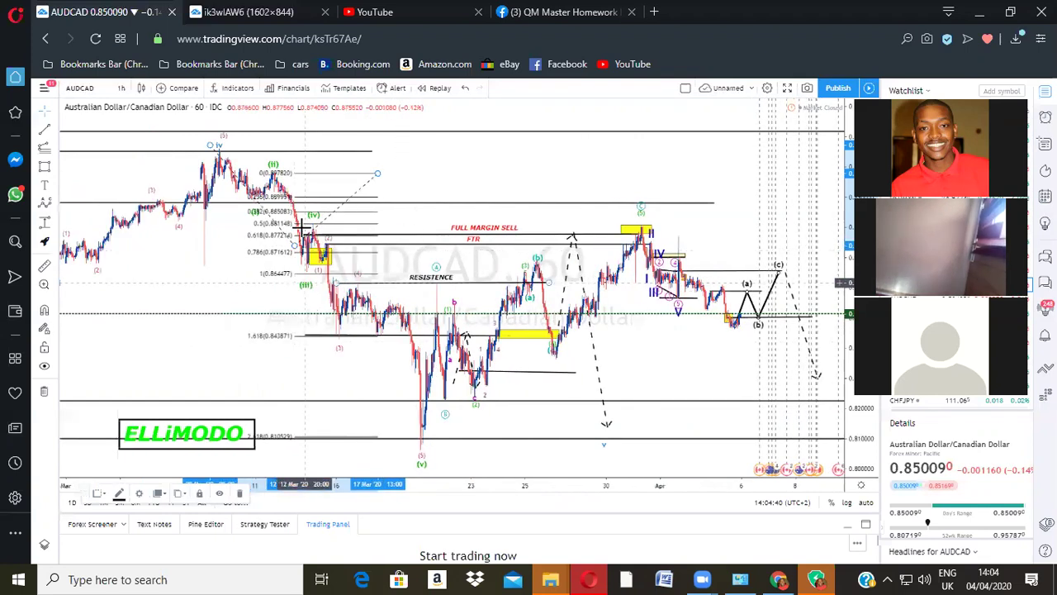
mouse_move(420, 467)
mouse_down()
mouse_move(340, 355)
mouse_move(251, 334)
mouse_move(257, 281)
mouse_up()
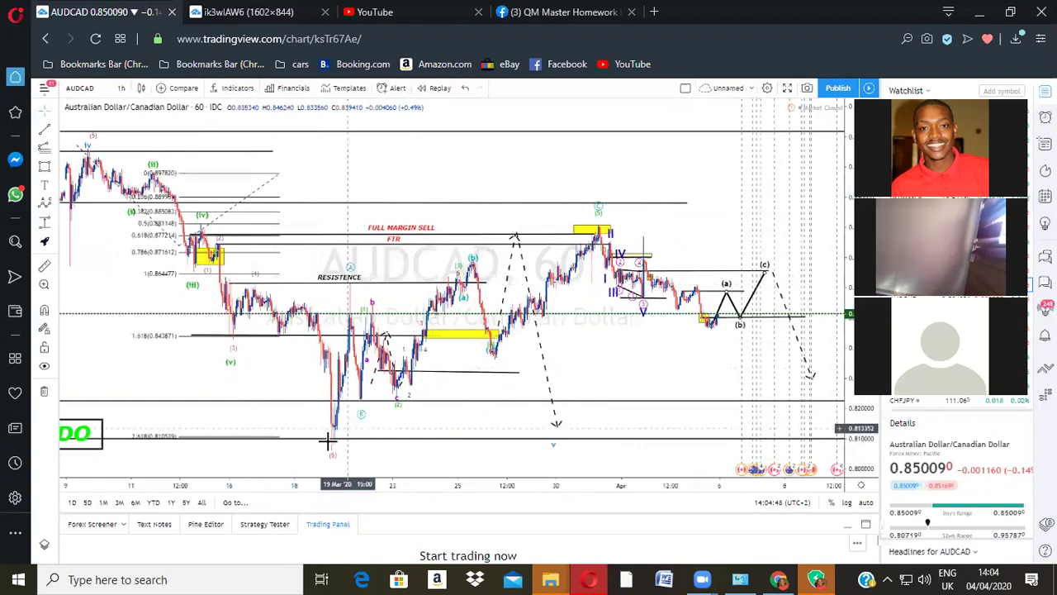
drag(231, 353, 331, 440)
click(459, 424)
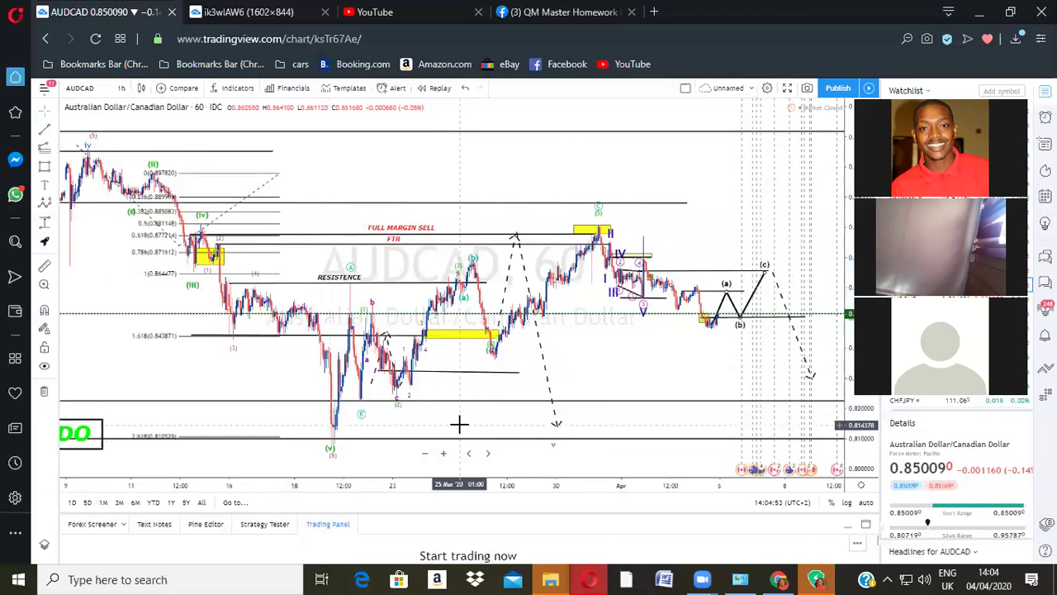
Step: Shift the ELLiMODO label further back in time, clear of the Fib extension's level labels
scroll(459, 423, down, 1)
scroll(310, 252, down, 1)
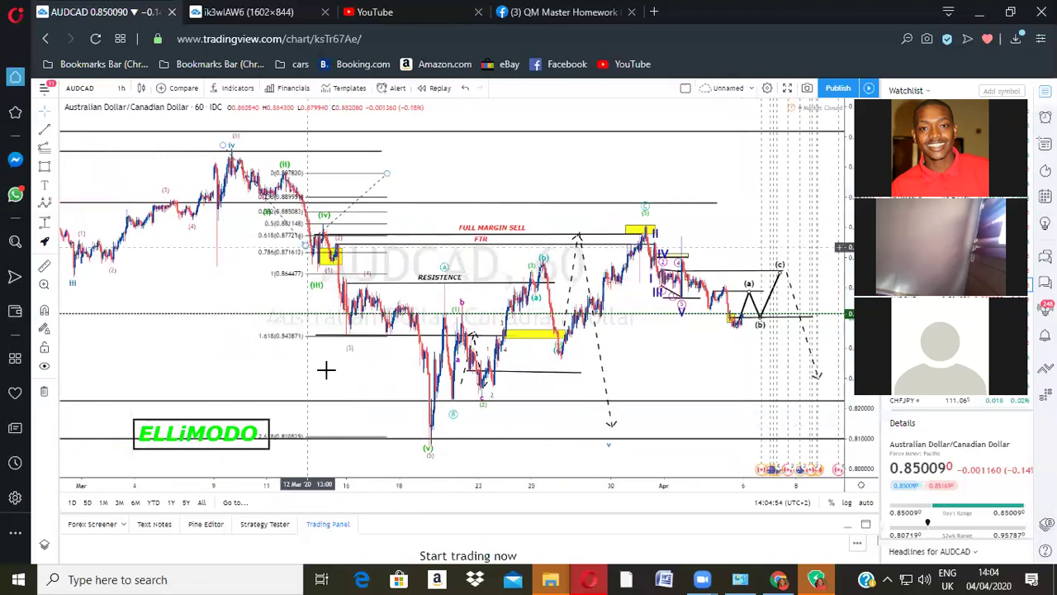
drag(328, 373, 427, 310)
drag(303, 404, 223, 364)
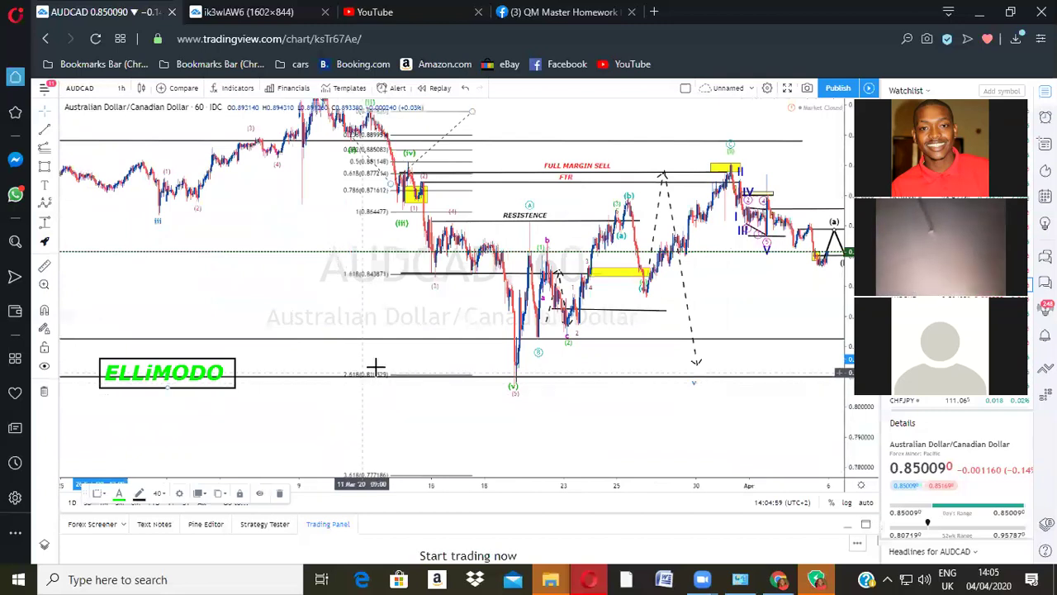
Step: Readjust the Fib extension so it starts at the wave iv high, turns near the wave (iii) low and has its third point at 0.896110
drag(378, 171, 283, 156)
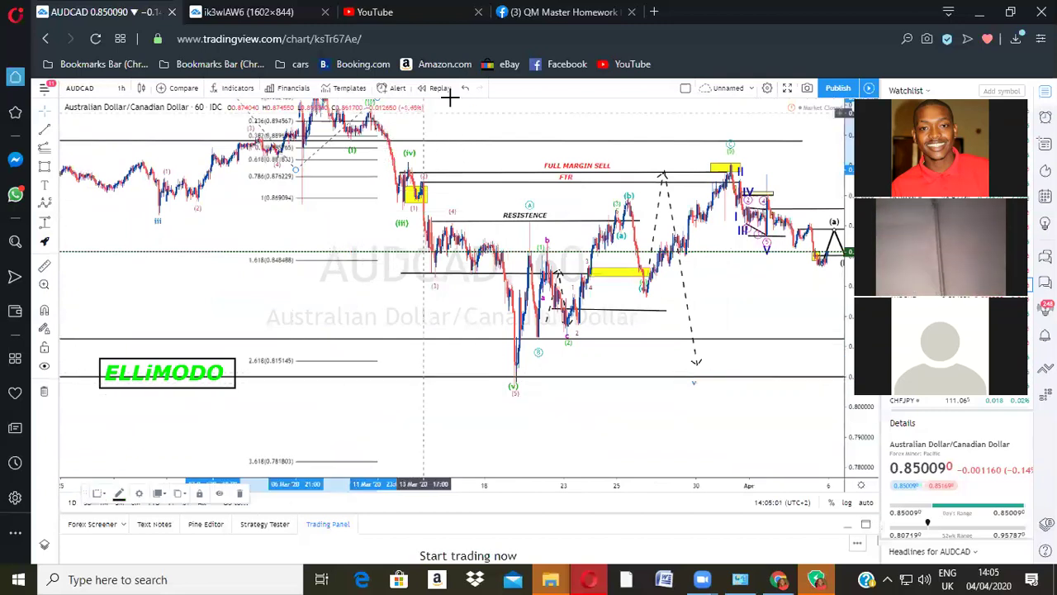
drag(481, 208, 421, 258)
drag(249, 134, 260, 143)
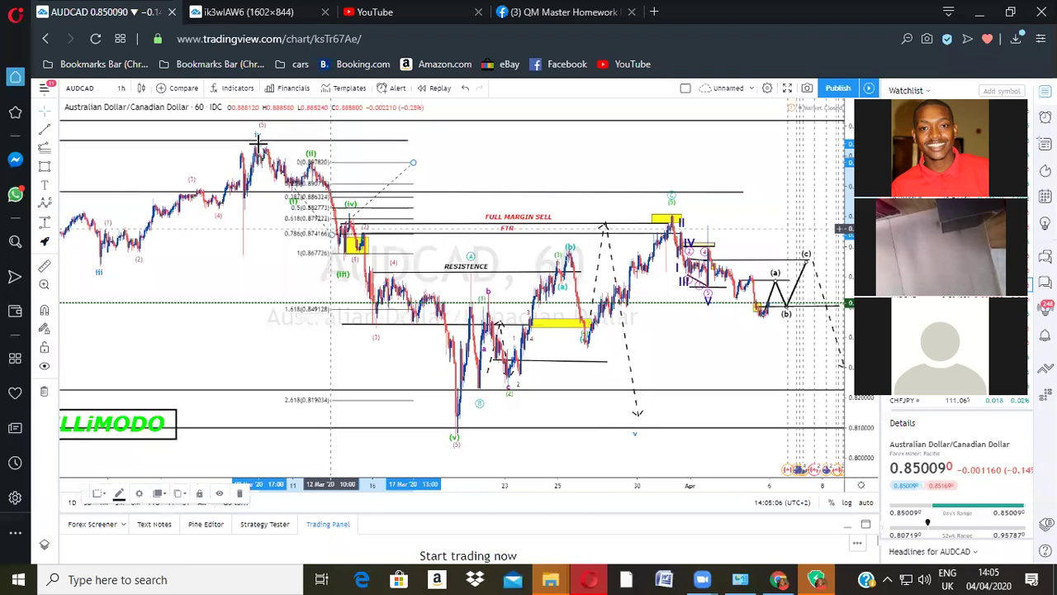
key(ctrl+z)
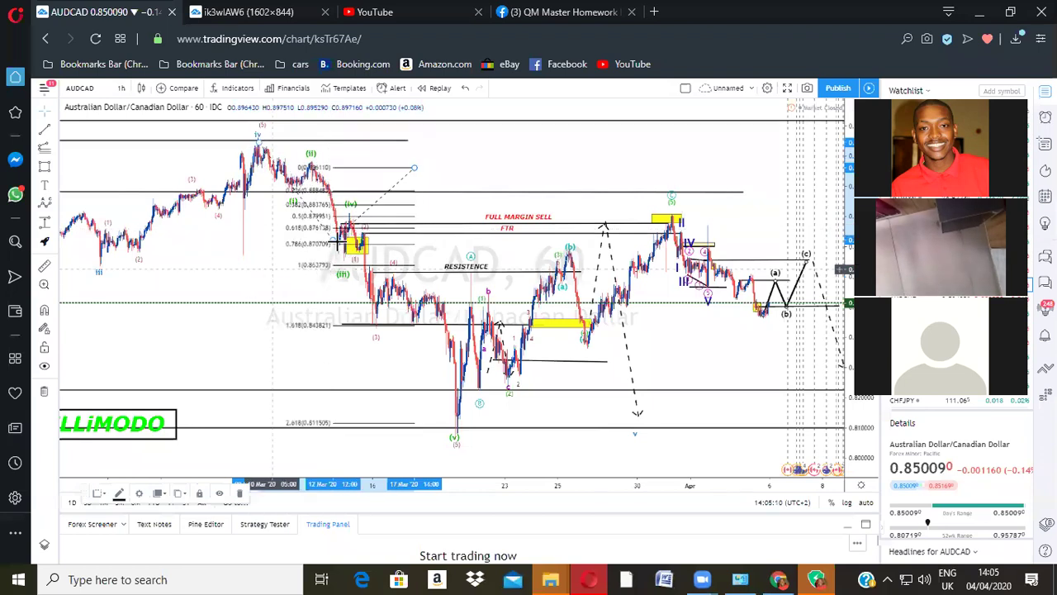
key(ctrl+z)
drag(256, 265, 251, 261)
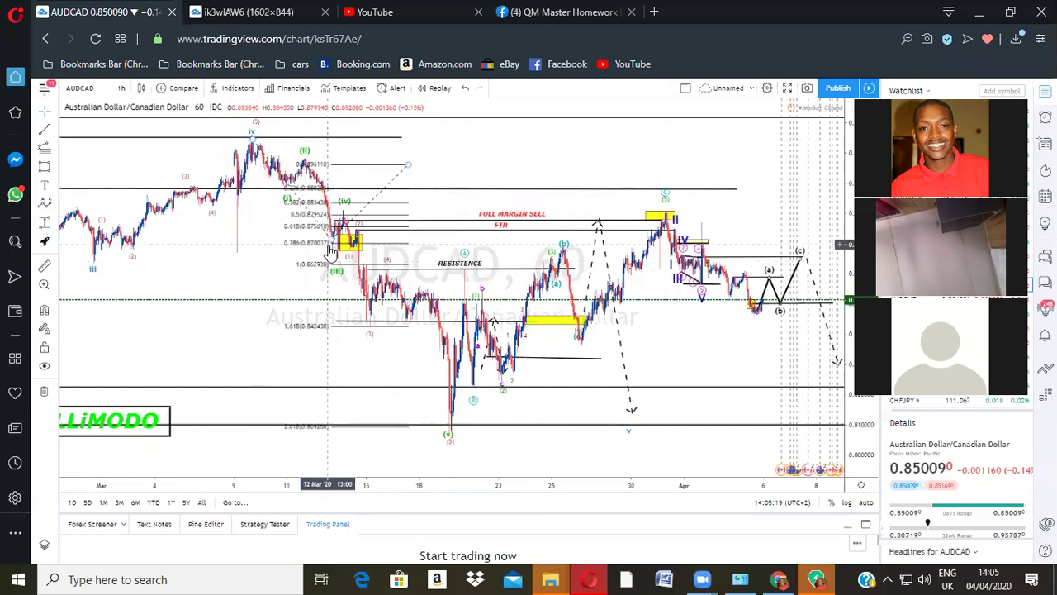
Step: Realign the existing Trend-Based Fib Extension so its zero level sits at the wave (ii) high, 0.897820
drag(407, 166, 307, 162)
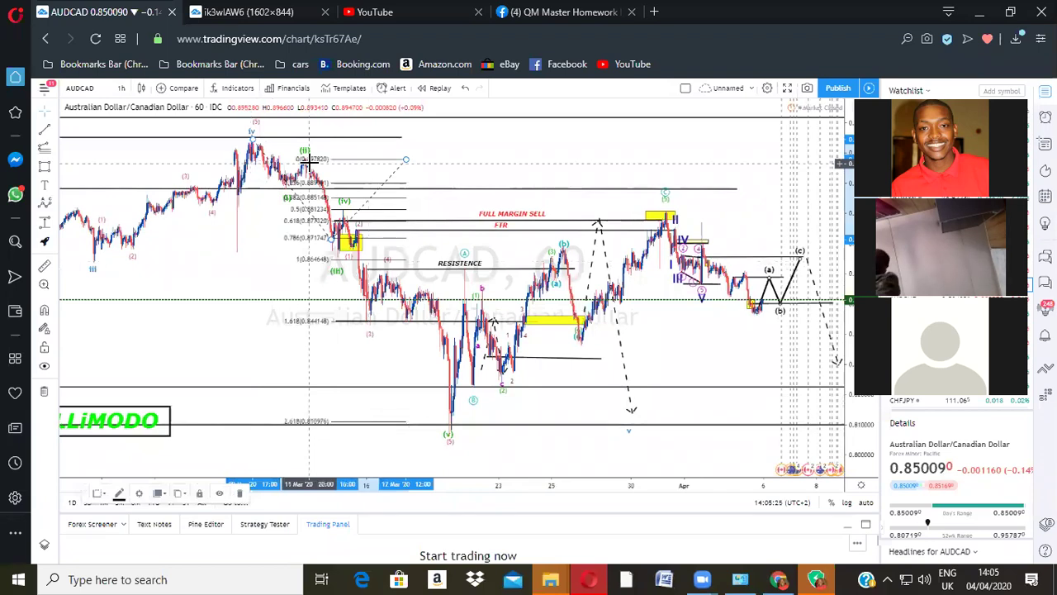
drag(389, 354, 382, 275)
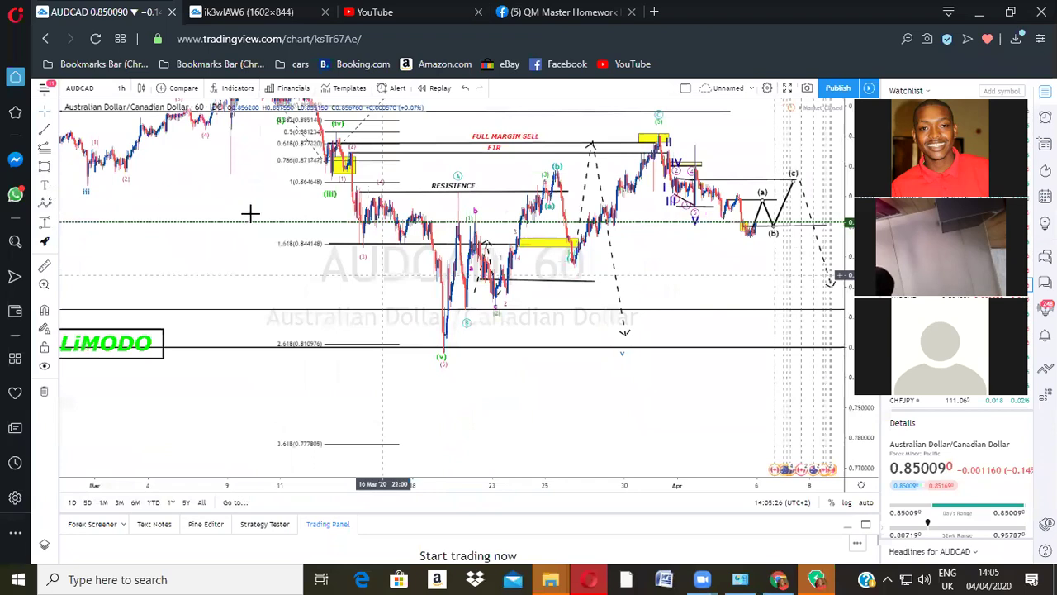
drag(249, 253, 248, 271)
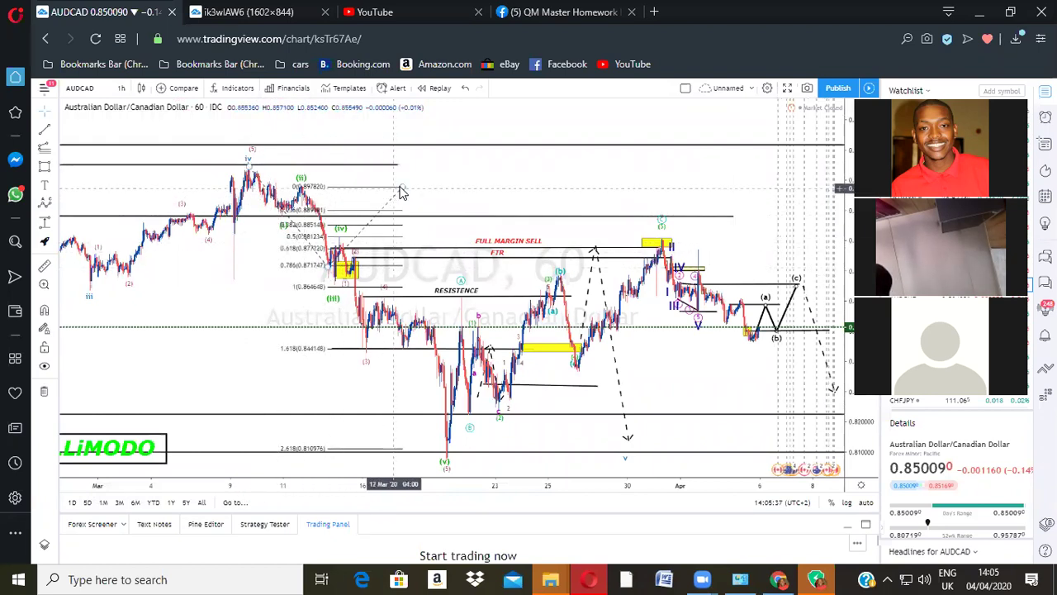
Step: Sketch a descending four-segment zigzag of trend lines in the blank area above the (b) wave
click(45, 133)
mouse_move(522, 155)
mouse_down()
mouse_move(545, 202)
mouse_move(554, 169)
mouse_up()
click(45, 132)
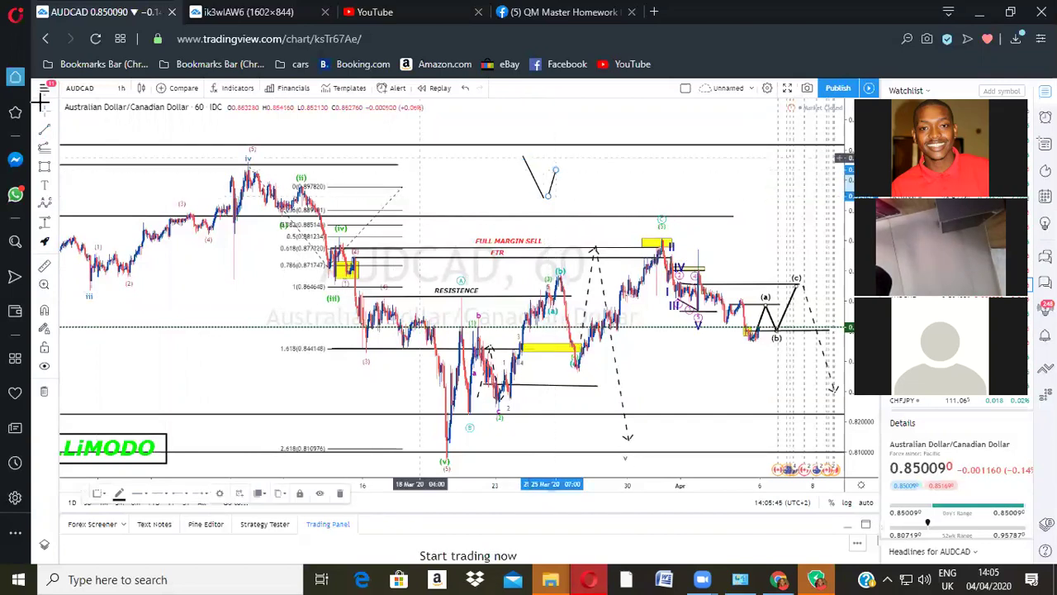
click(55, 132)
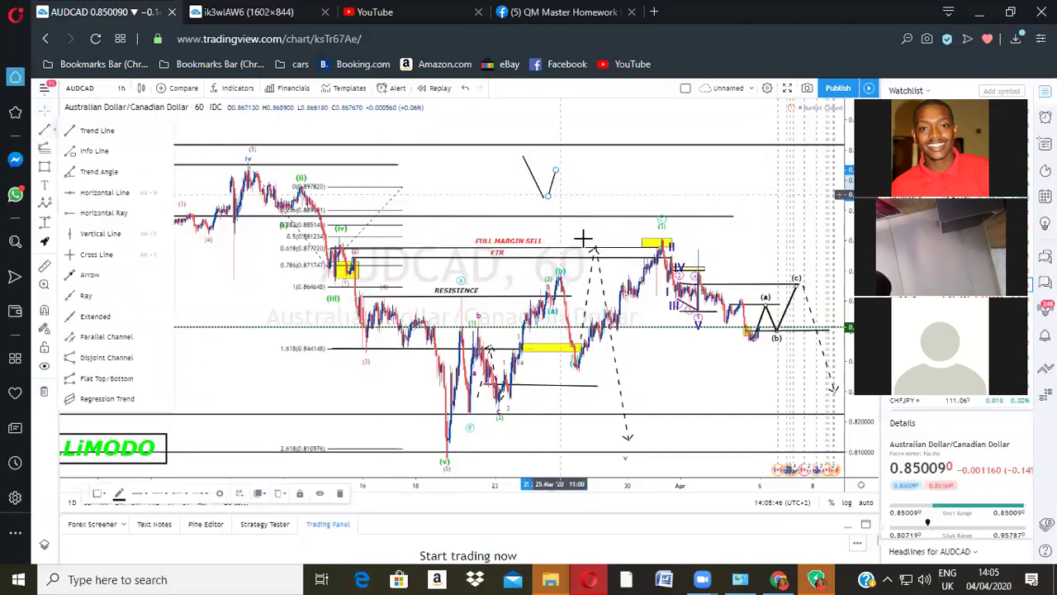
click(131, 133)
drag(555, 170, 577, 227)
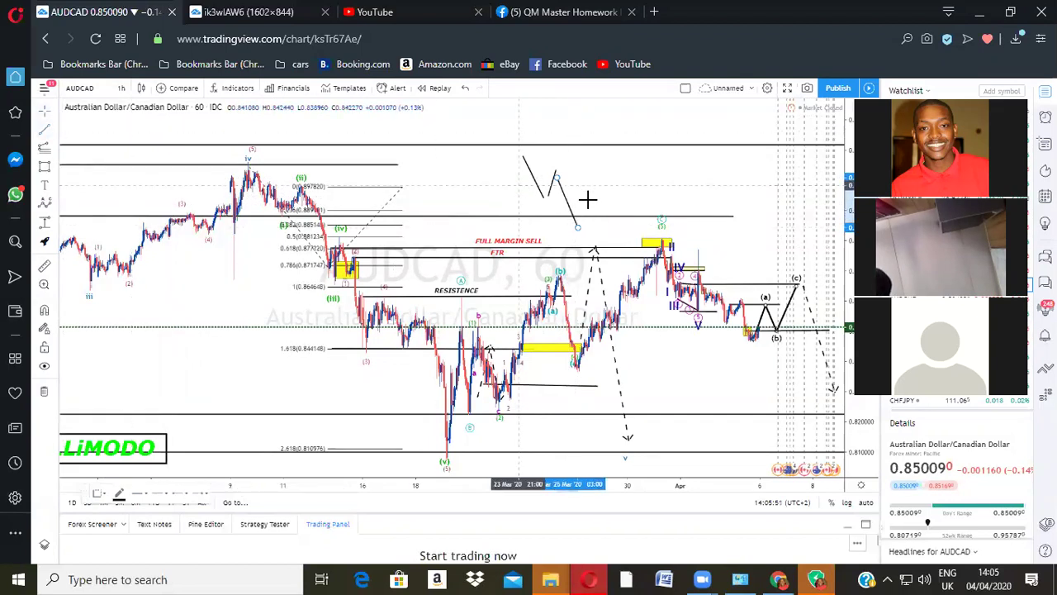
drag(581, 223, 556, 176)
click(49, 134)
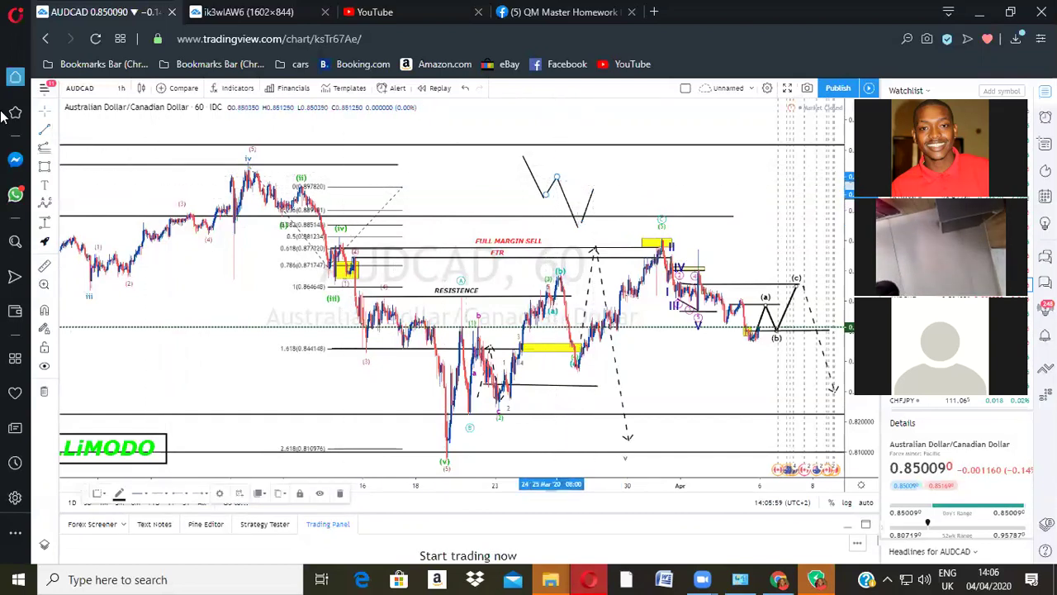
Step: Place a Trend-Based Fib Extension from the zigzag's starting high, trying its second anchor on the first low and the second low
click(521, 154)
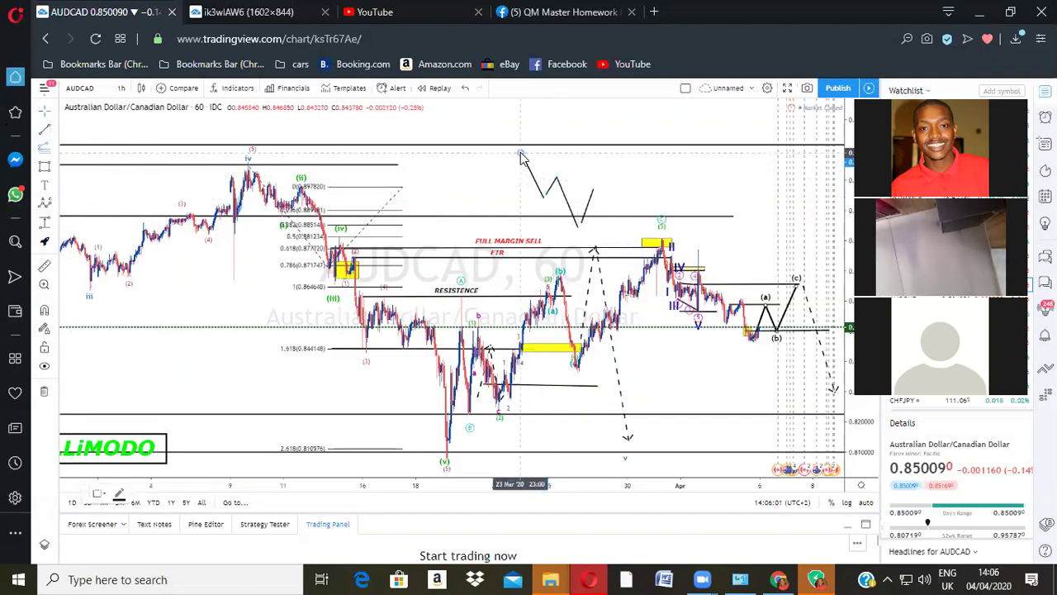
click(613, 177)
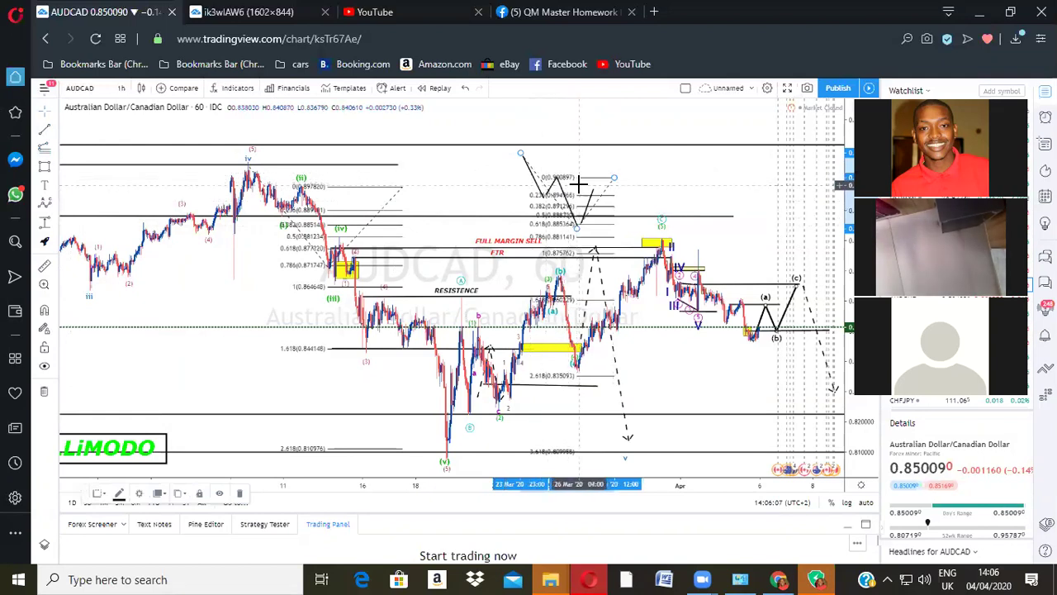
drag(576, 228, 544, 195)
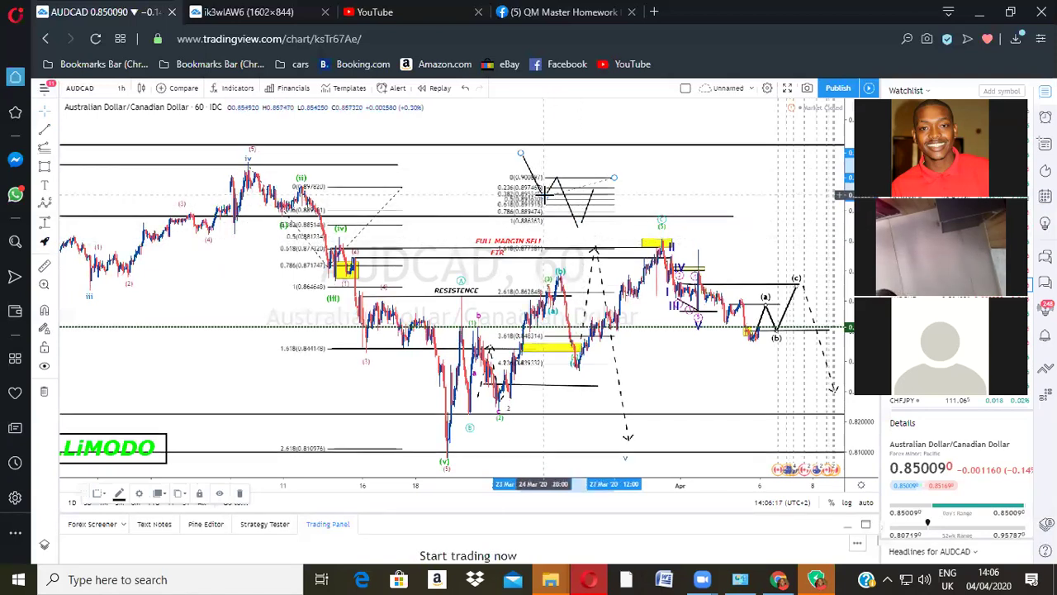
mouse_move(566, 223)
mouse_down()
mouse_move(575, 232)
mouse_move(543, 198)
mouse_move(580, 238)
mouse_up()
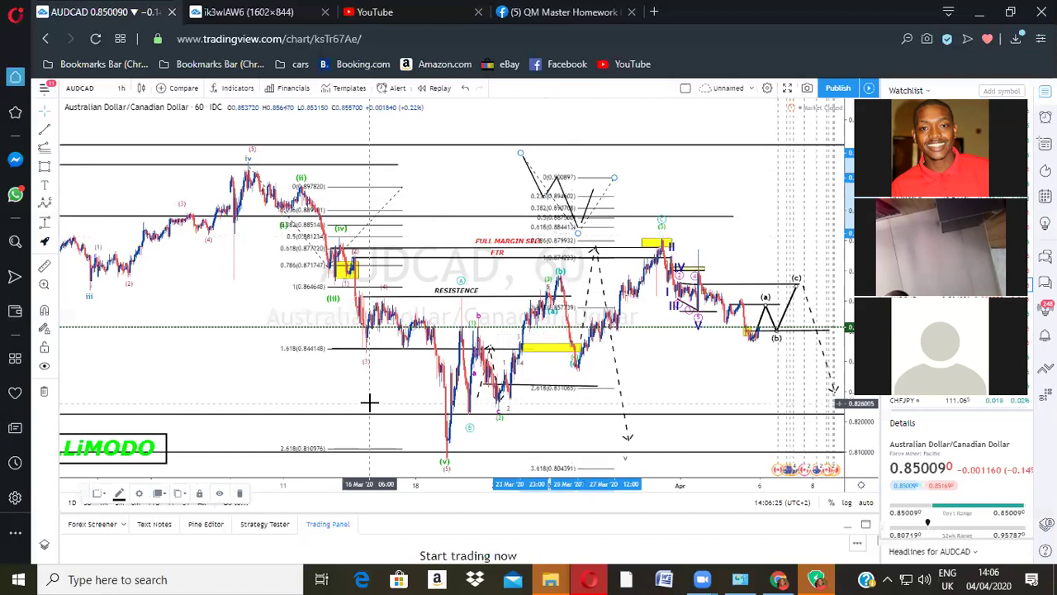
Step: Delete the zigzag's Fib Extension and undo the latest drawing changes on the example zigzag
click(239, 493)
click(468, 89)
click(468, 88)
click(468, 89)
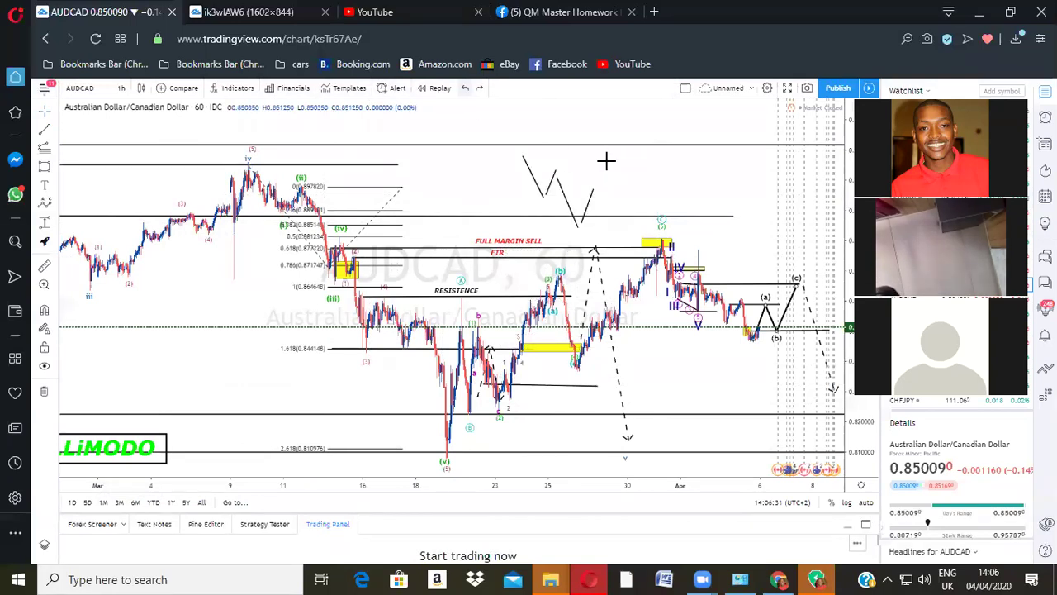
Step: Draw a Fib Retracement from the wave iv high at 0.906027 to 0.844642, and mark the reaction near its 0.236 level with a yellow rectangle
scroll(289, 166, up, 2)
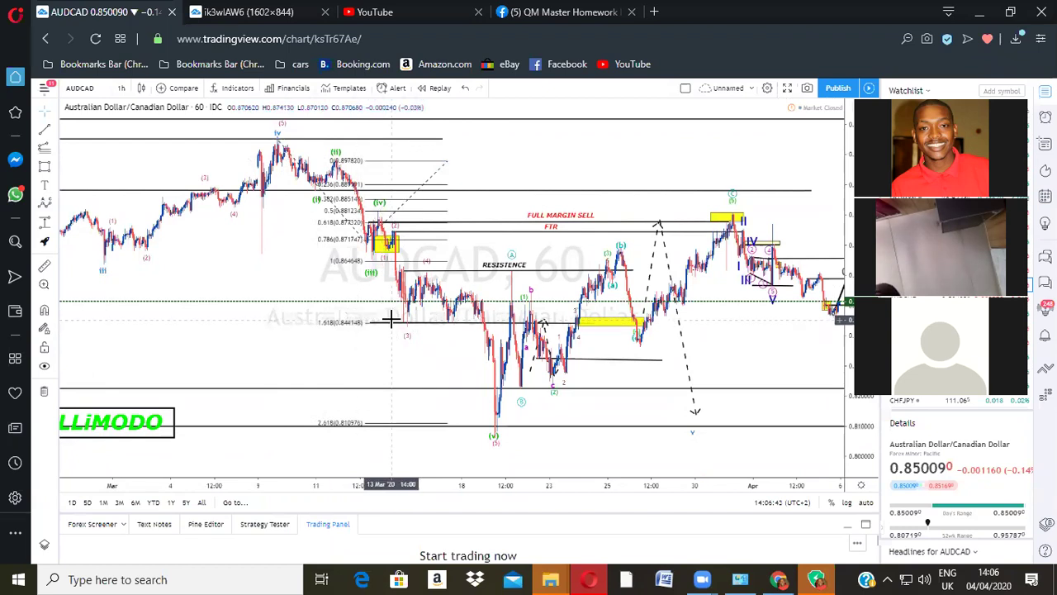
click(58, 155)
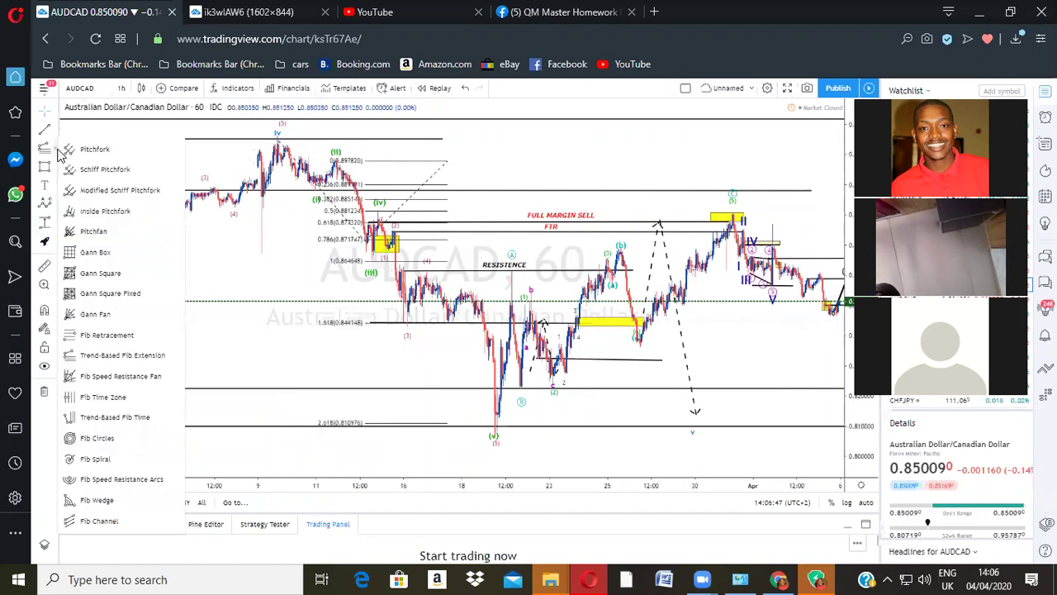
click(77, 270)
click(278, 134)
click(483, 324)
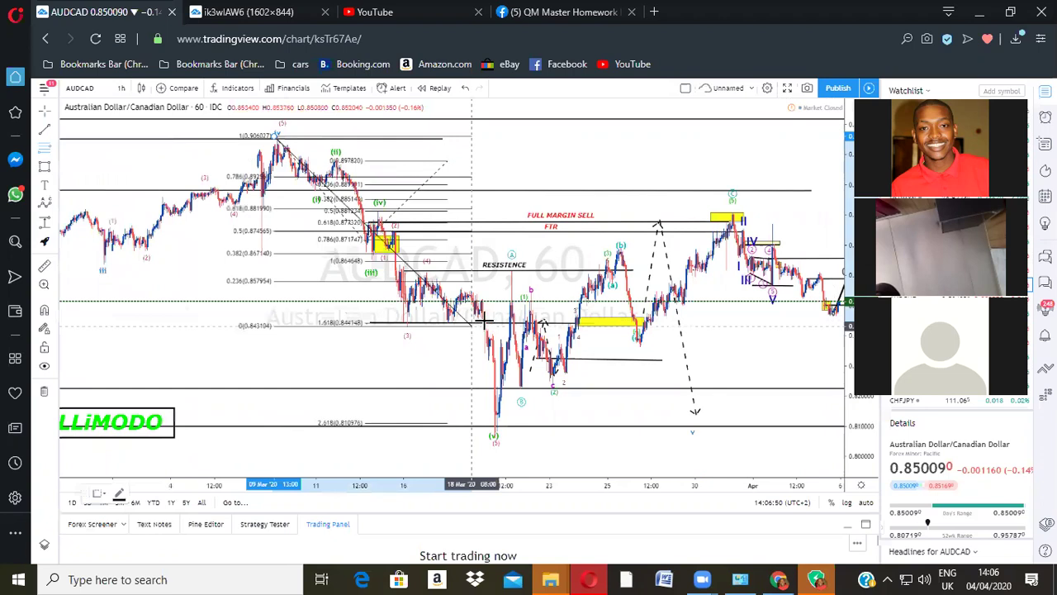
click(484, 321)
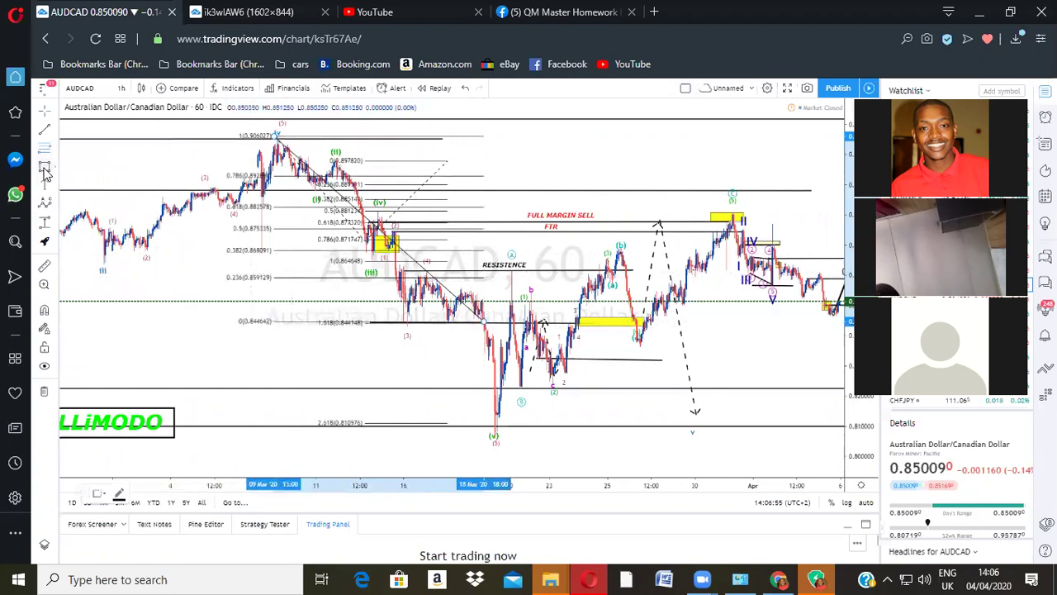
click(421, 271)
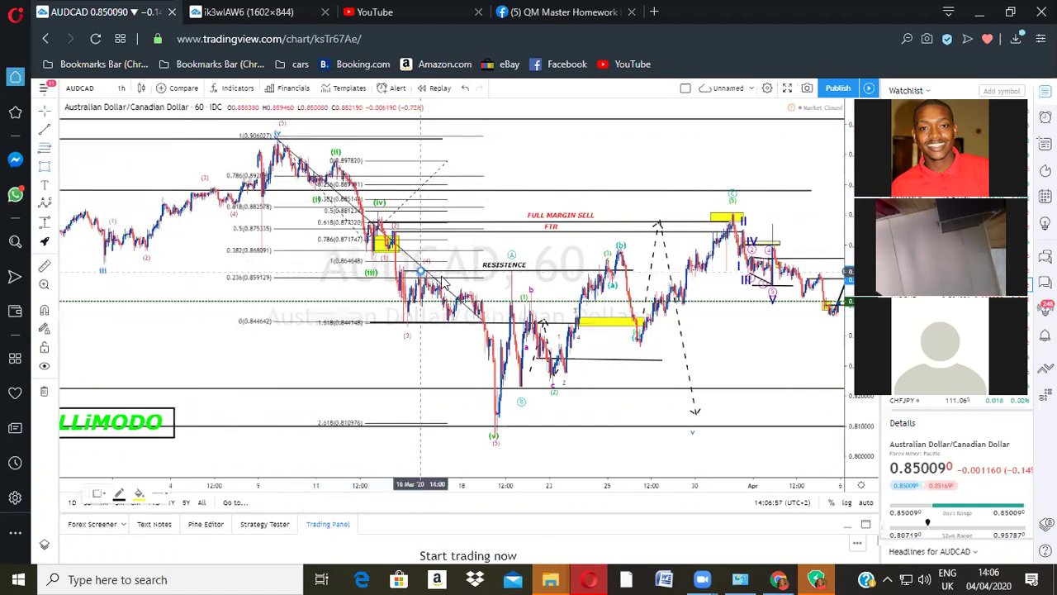
click(484, 289)
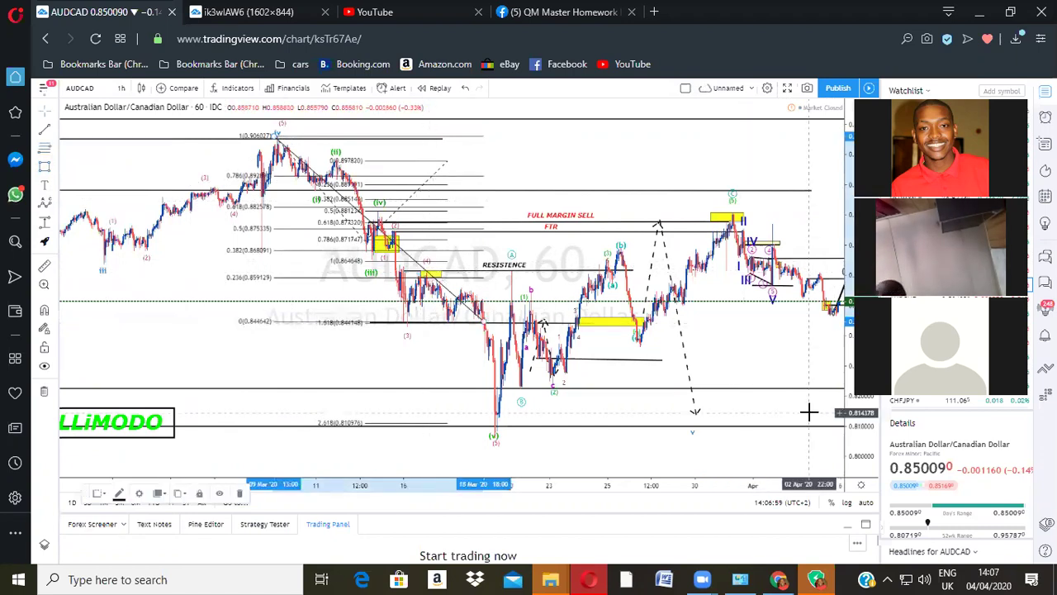
Step: Measure the price range from the wave (3) low up to the new yellow zone, and delete the measurement
click(44, 223)
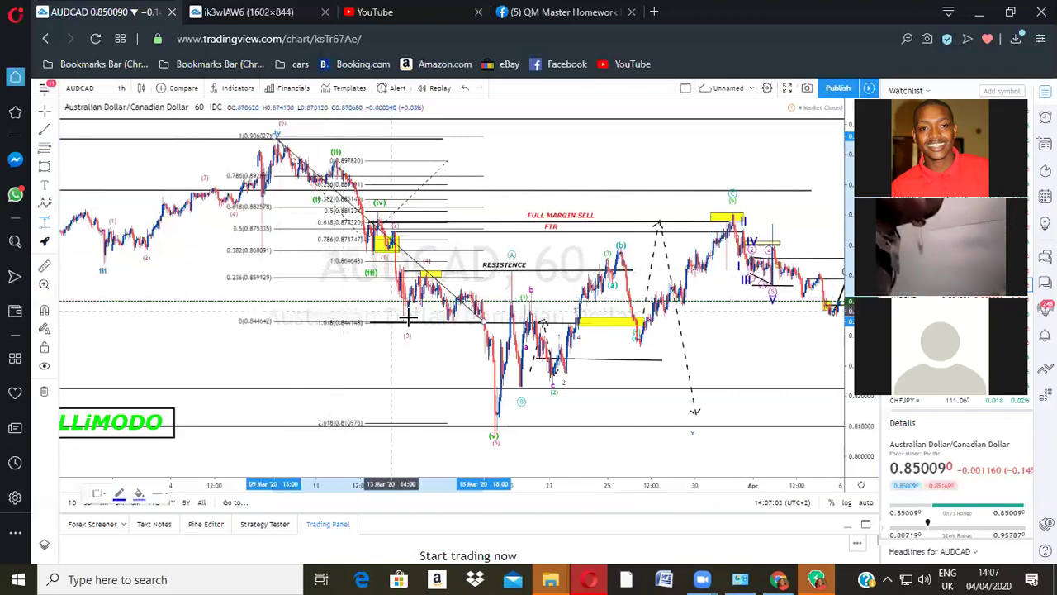
click(408, 320)
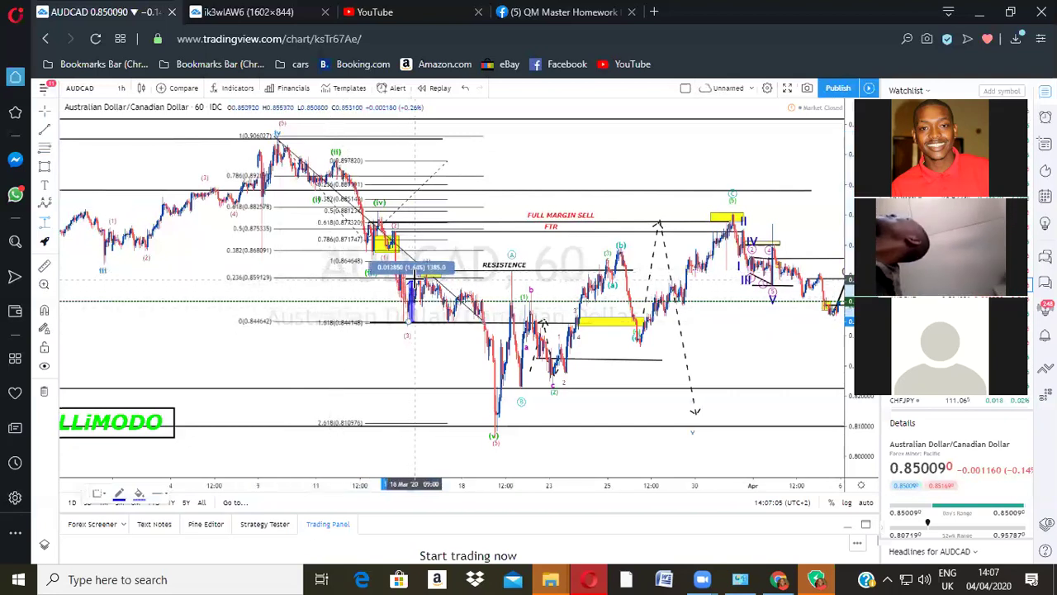
click(414, 272)
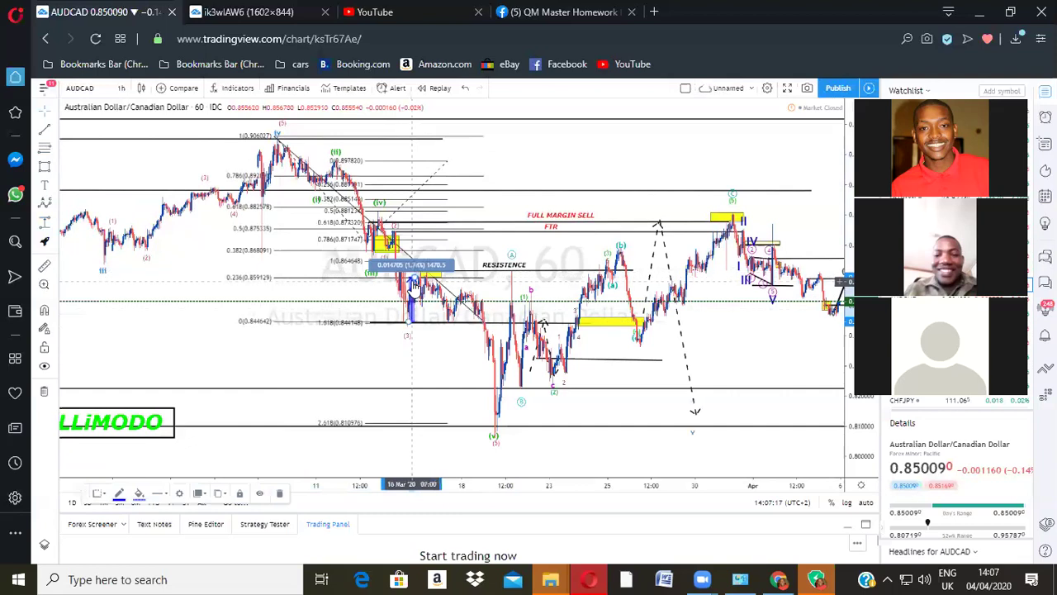
click(281, 495)
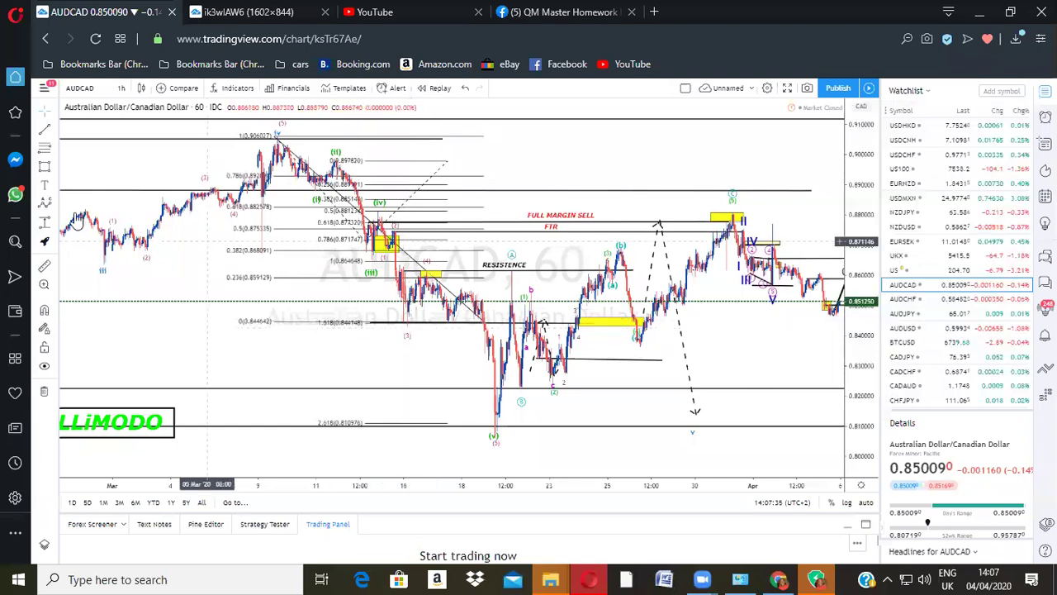
Step: Place a Price Range measurement again from the wave (3) low to the 0.236 retracement level at the yellow zone
click(45, 221)
click(409, 322)
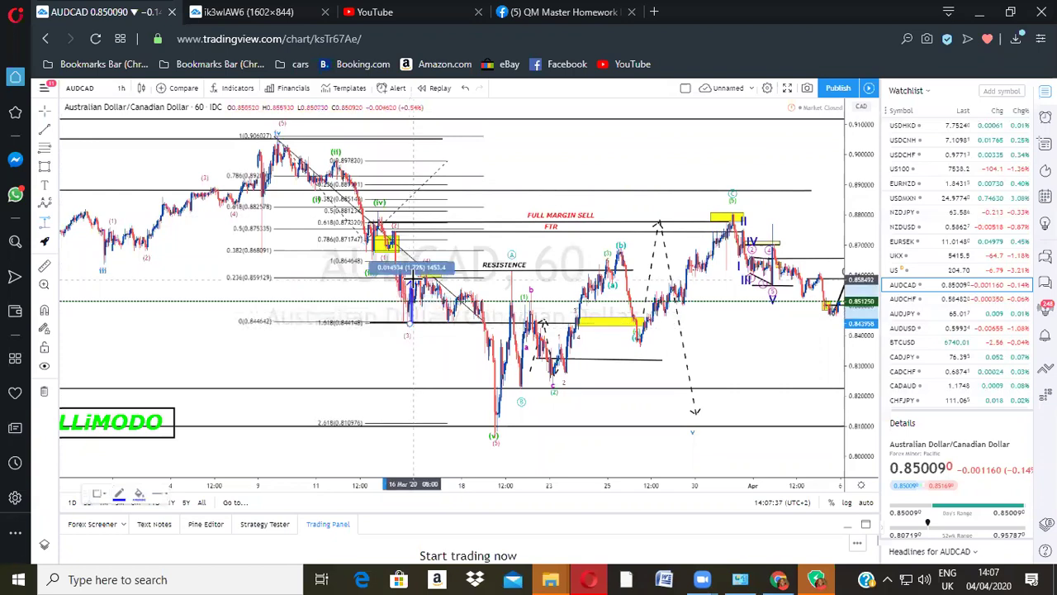
click(413, 277)
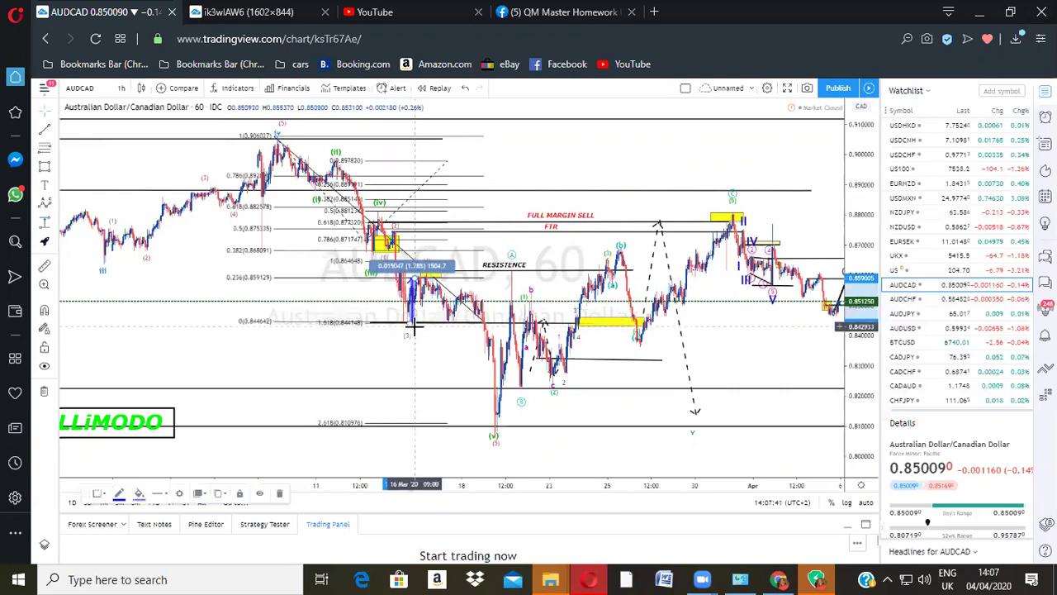
Step: Search the web for "fxtm profit calculator" in a new browser tab and open FXTM's profit calculator form
drag(779, 11, 841, 60)
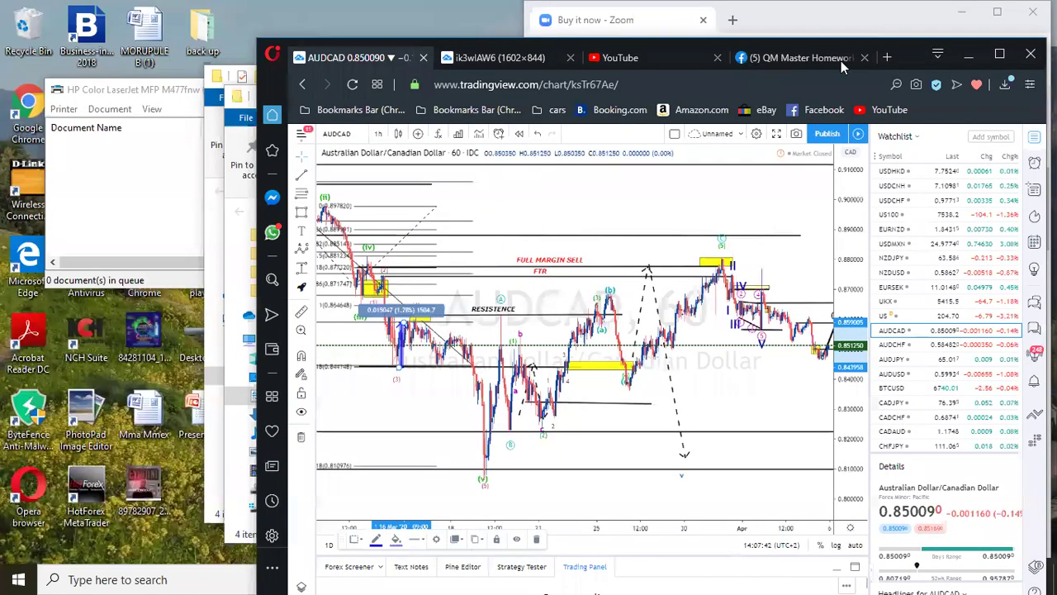
click(888, 57)
text(fxcm )
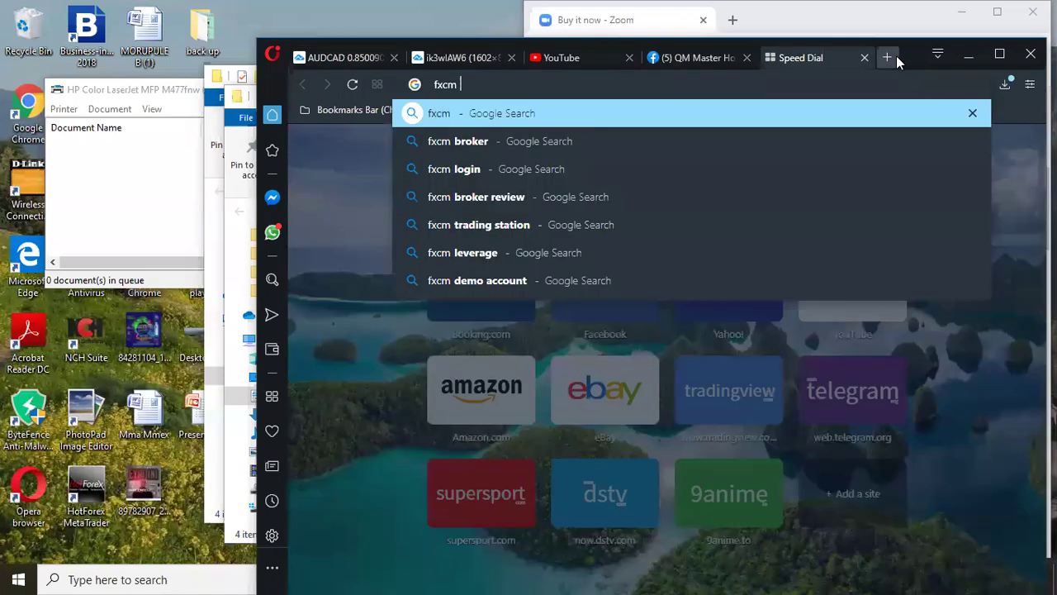
text(profi)
key(Down)
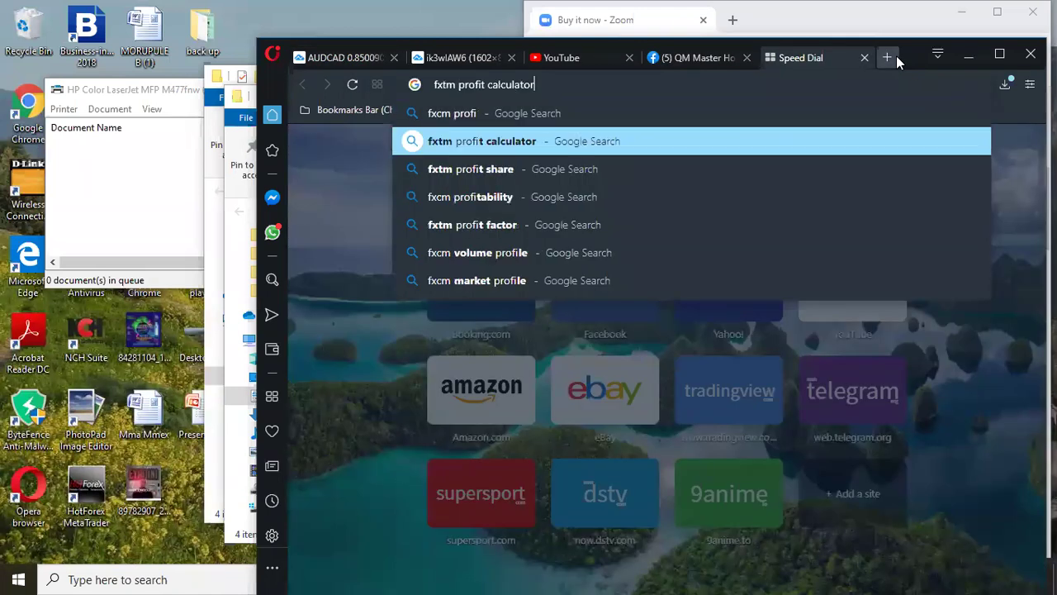
key(Return)
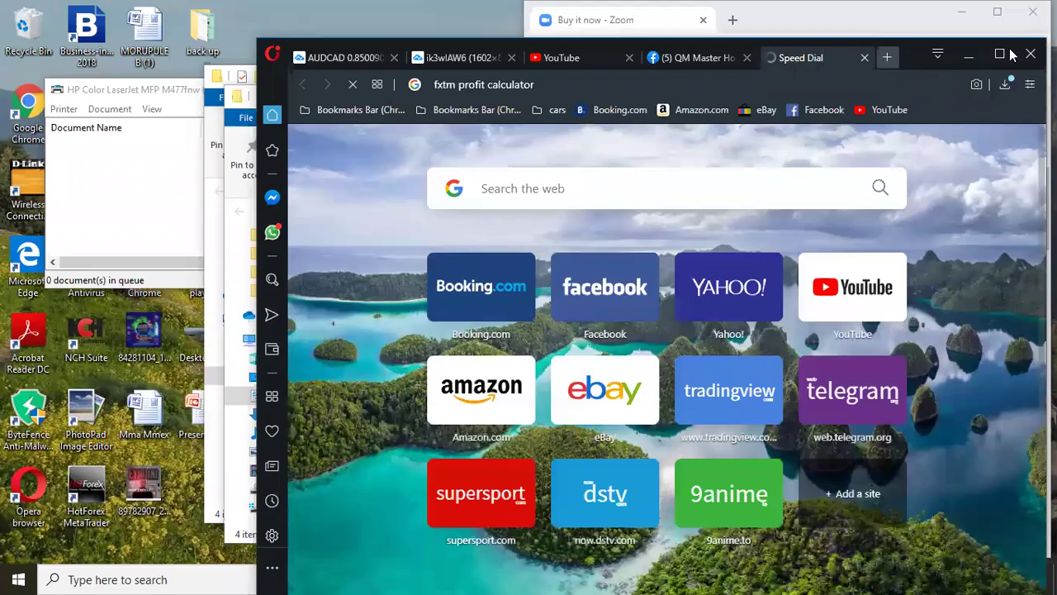
double_click(692, 44)
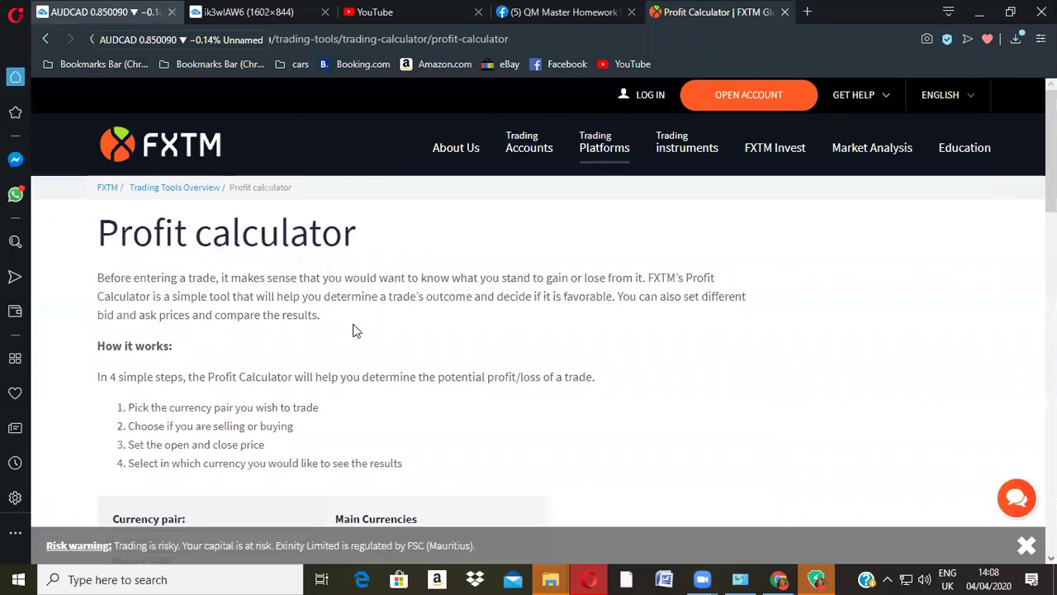
scroll(353, 331, down, 3)
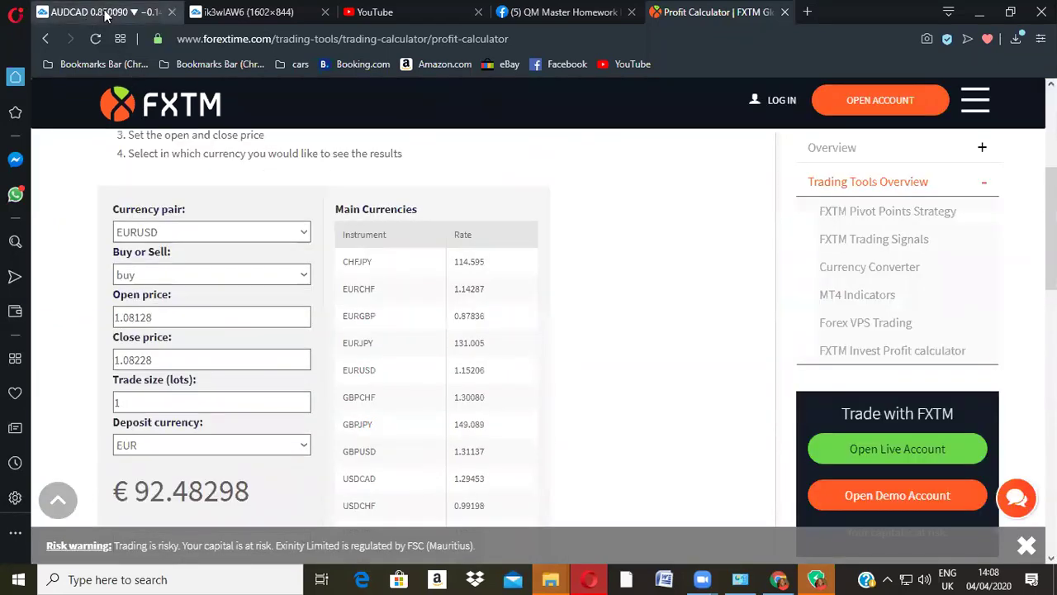
Step: Check the price levels on the AUDCAD chart, and select AUDCAD as the currency pair in the profit calculator
click(107, 11)
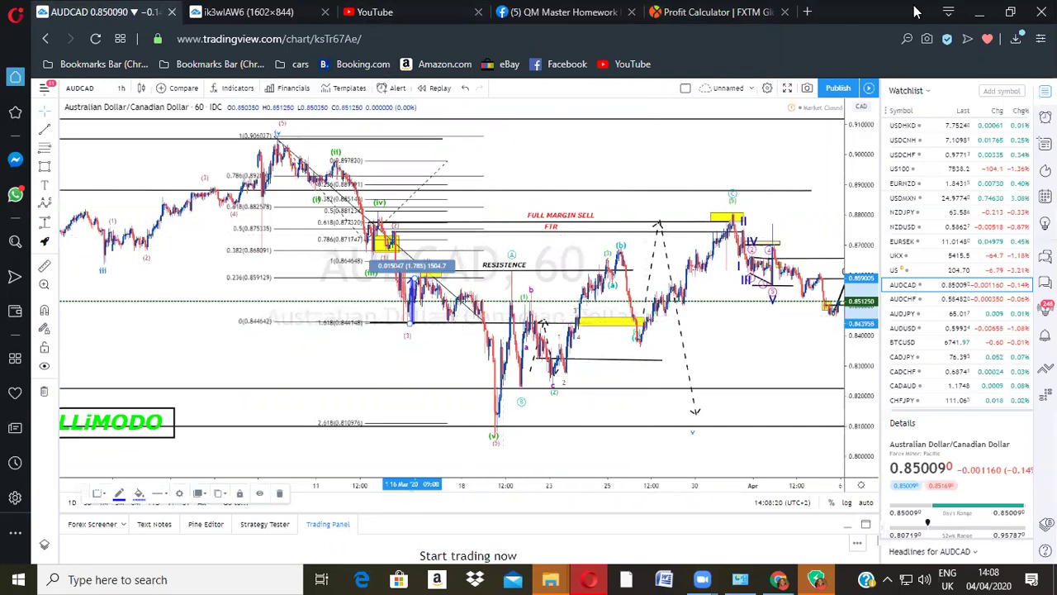
click(711, 11)
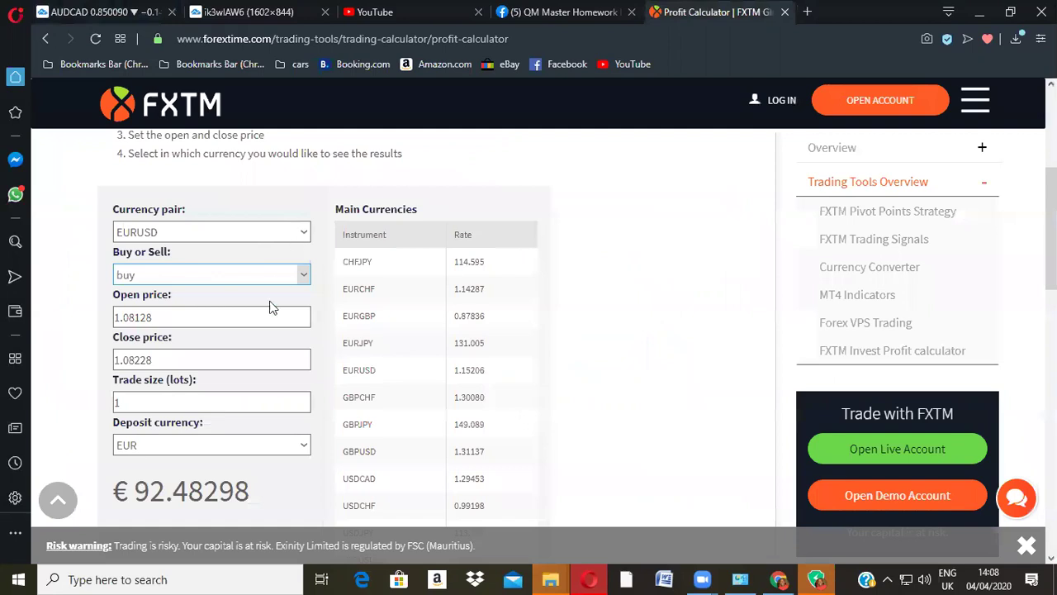
click(248, 232)
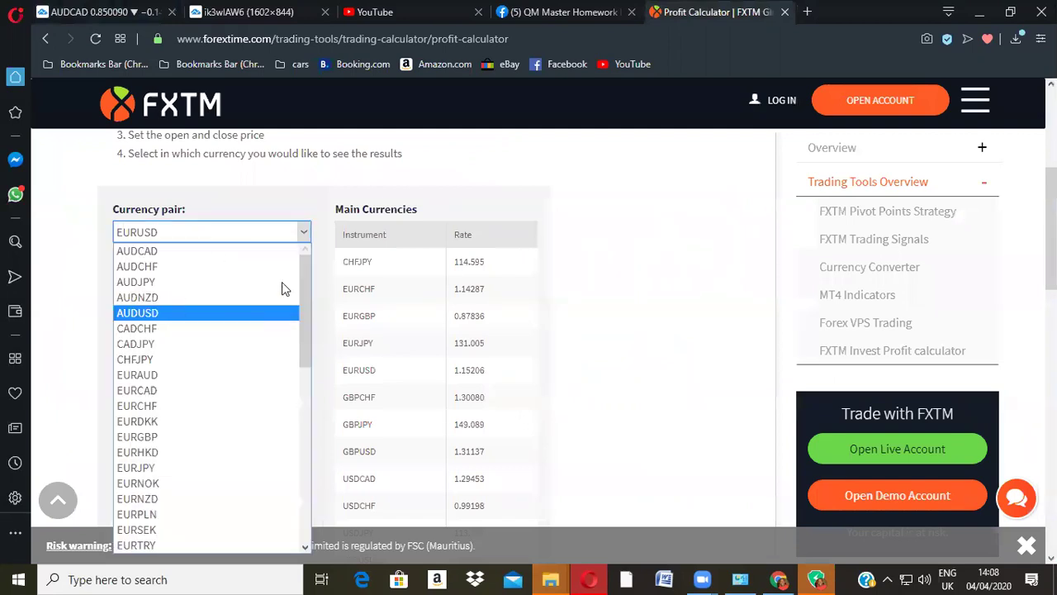
click(285, 251)
Step: Set the calculator's open price to 8.844471
drag(252, 315, 26, 327)
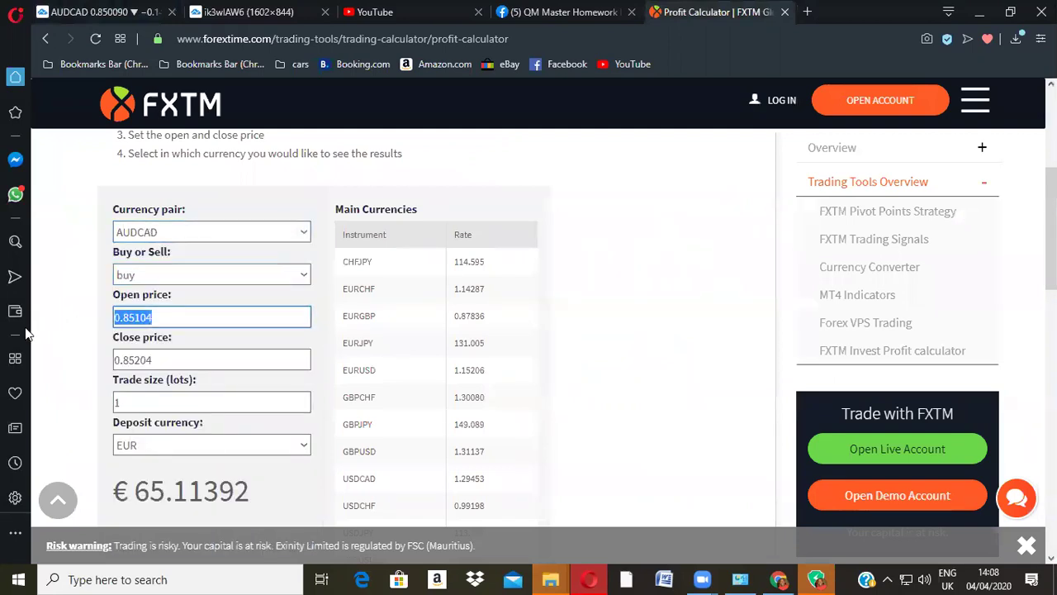
text(8.844)
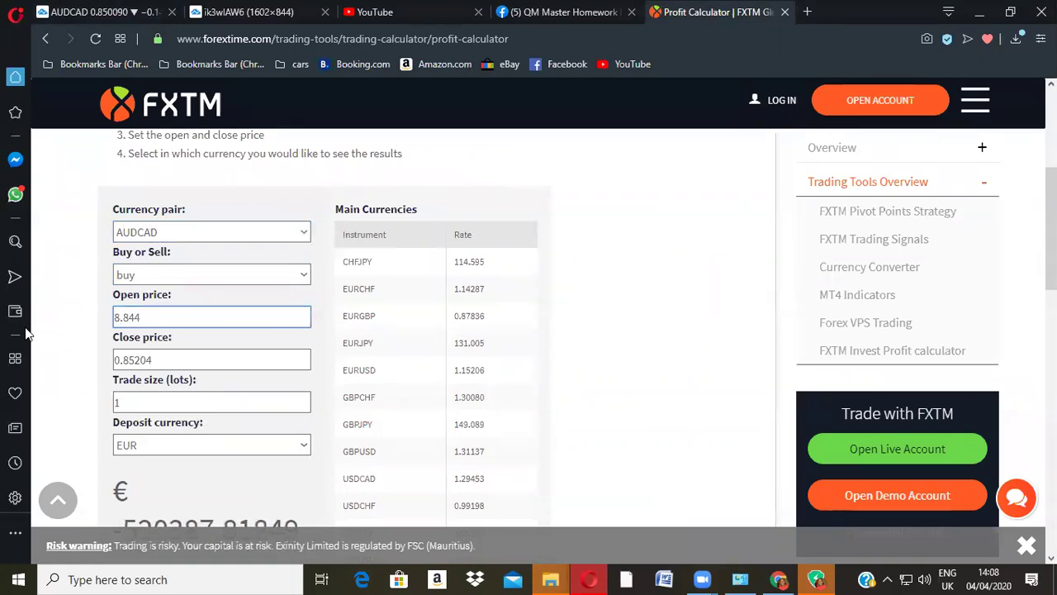
text(471)
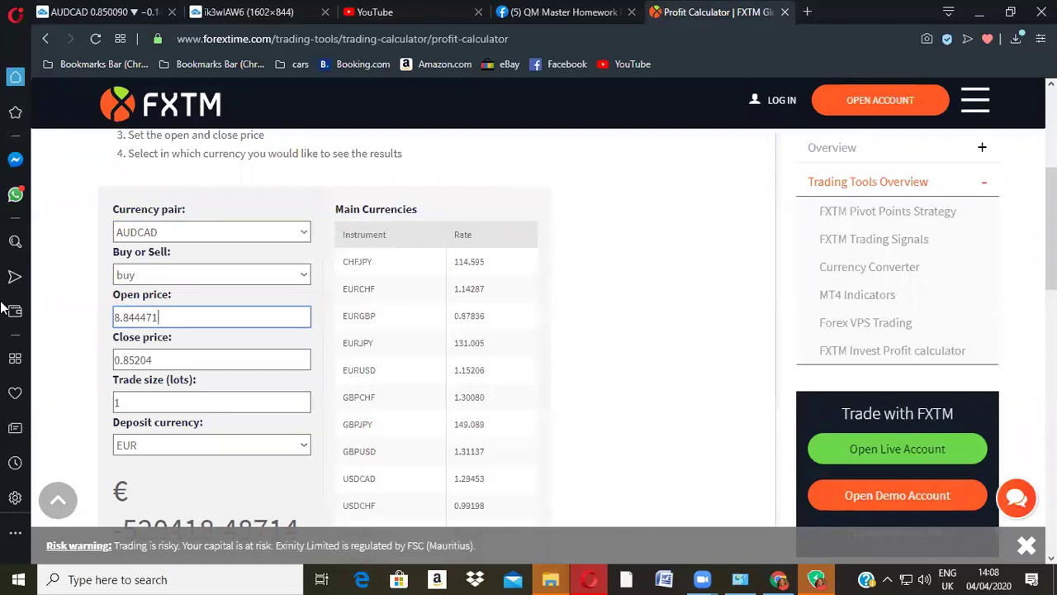
Step: Consult the AUDCAD chart and set the calculator's close price to 0.85937
double_click(160, 359)
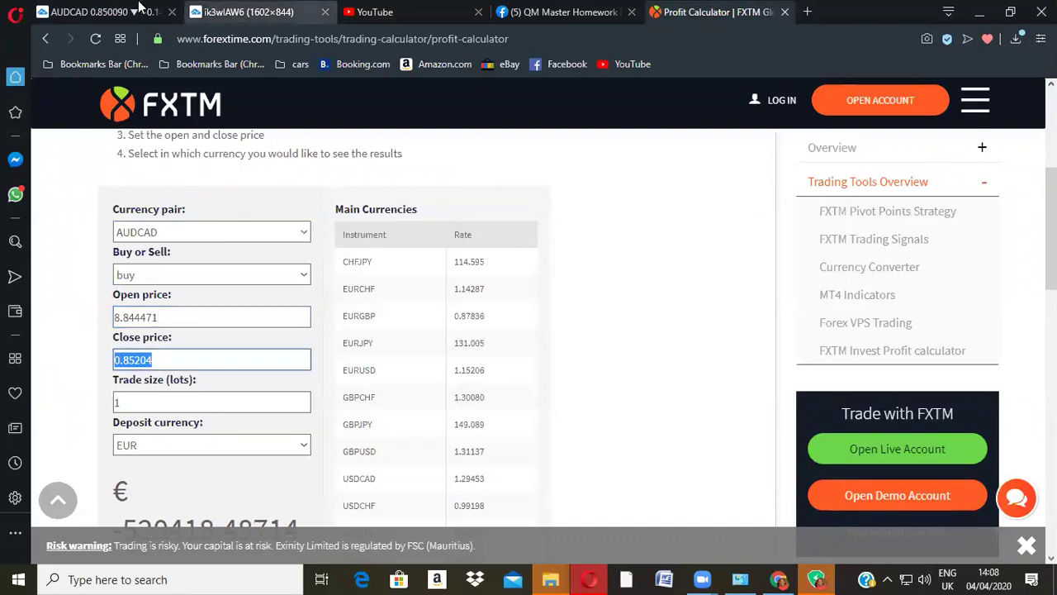
click(103, 12)
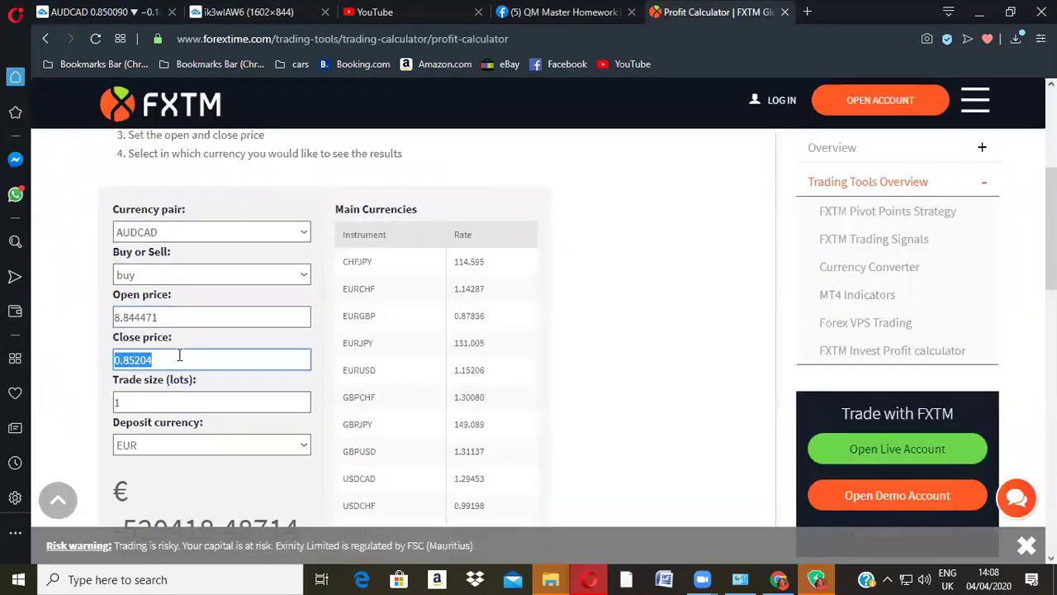
text(0.)
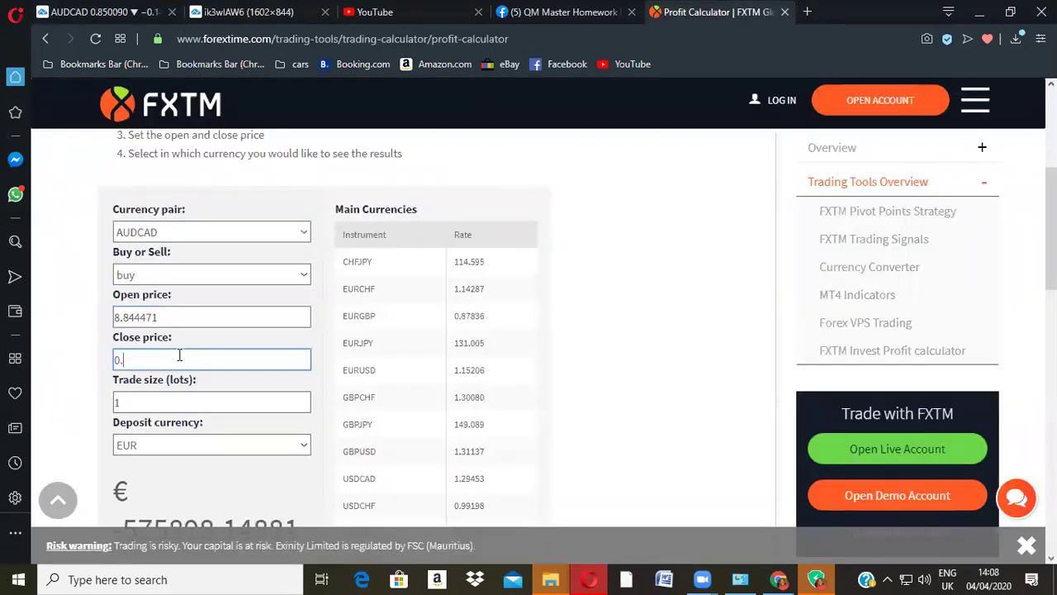
text(85937)
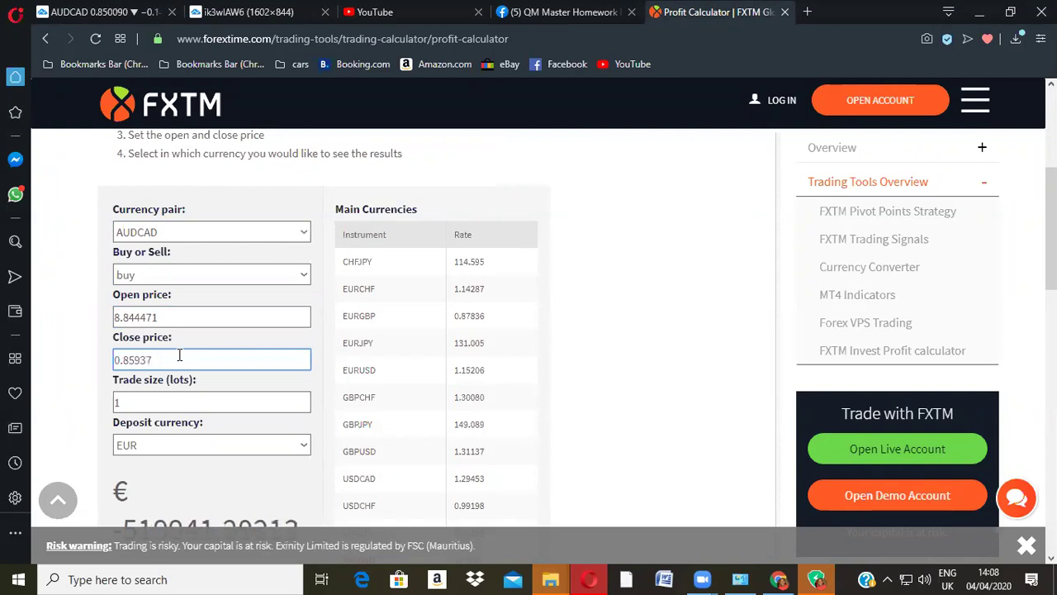
Step: Recheck the upper end of the measured range on the chart and set the close price to 0.859005
key(ctrl+Tab)
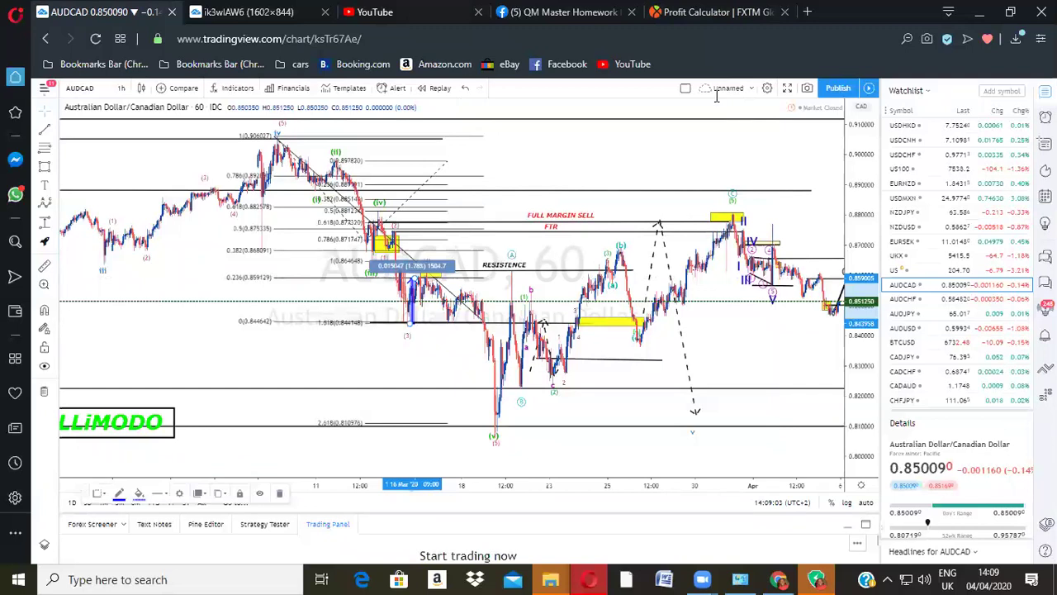
click(717, 11)
click(199, 353)
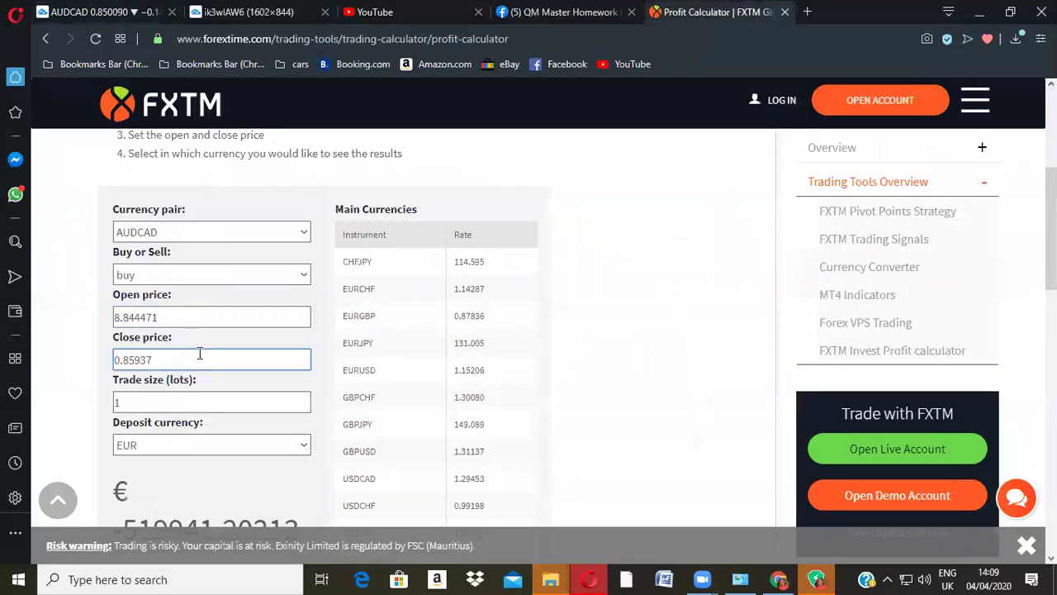
key(BackSpace)
key(BackSpace)
text(005)
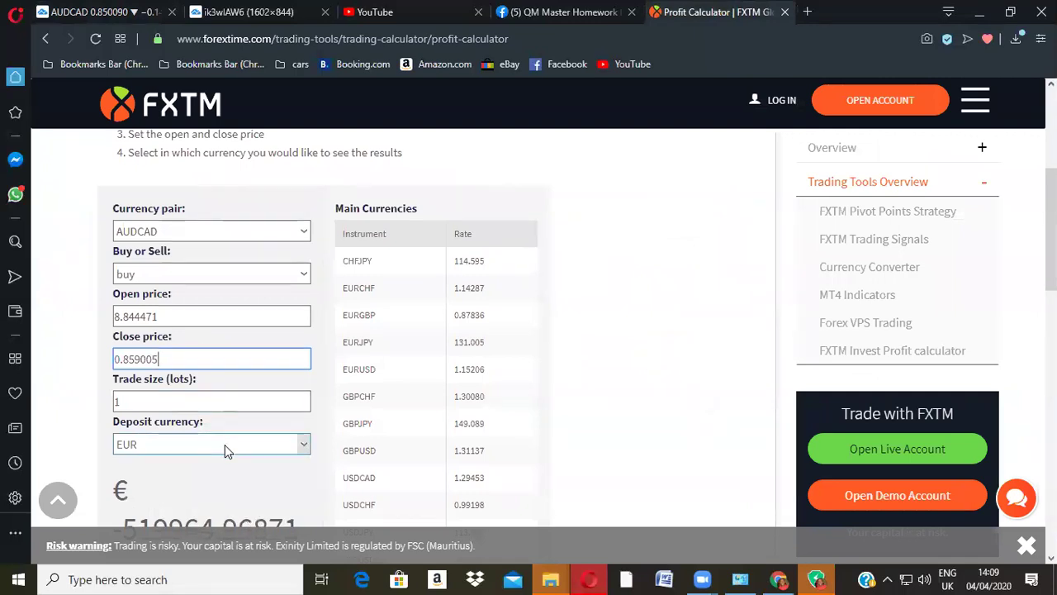
scroll(225, 444, down, 1)
scroll(233, 351, up, 1)
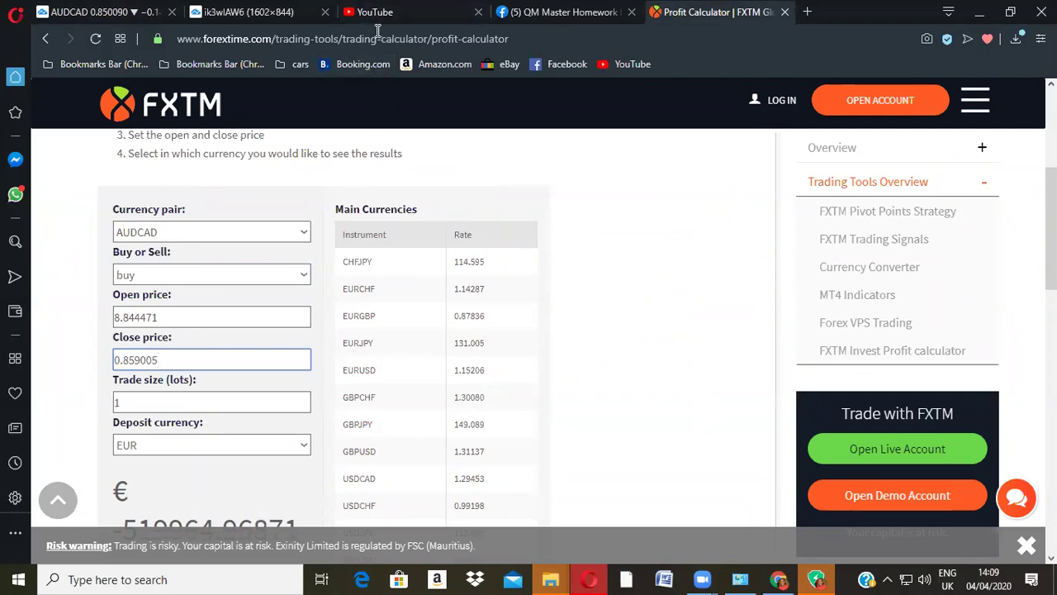
Step: Review the price range measurement on the AUDCAD chart and return to the profit calculator
key(ctrl+Tab)
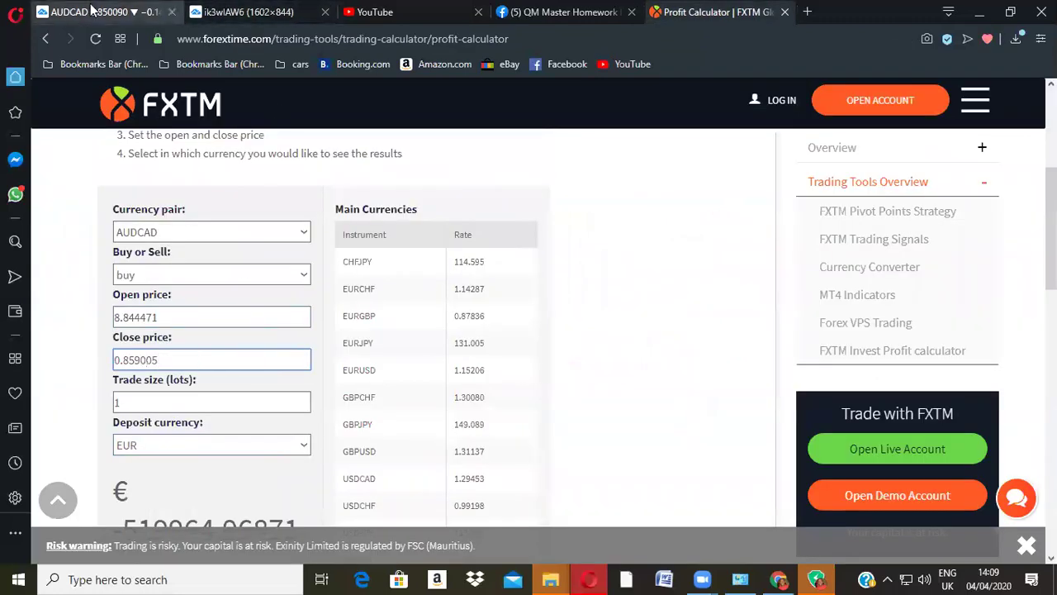
click(91, 10)
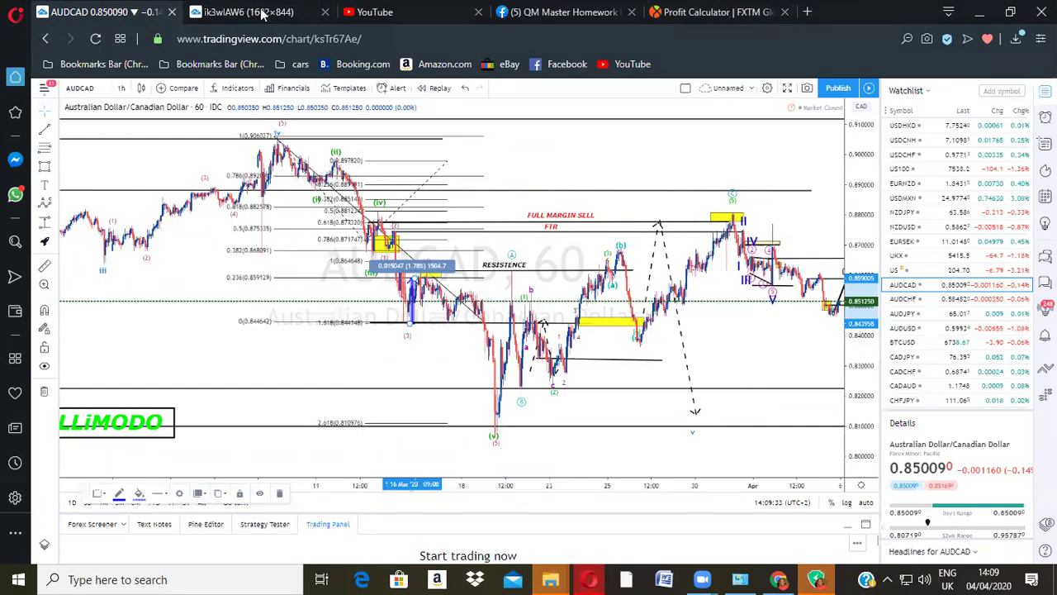
drag(805, 43, 762, 62)
click(718, 11)
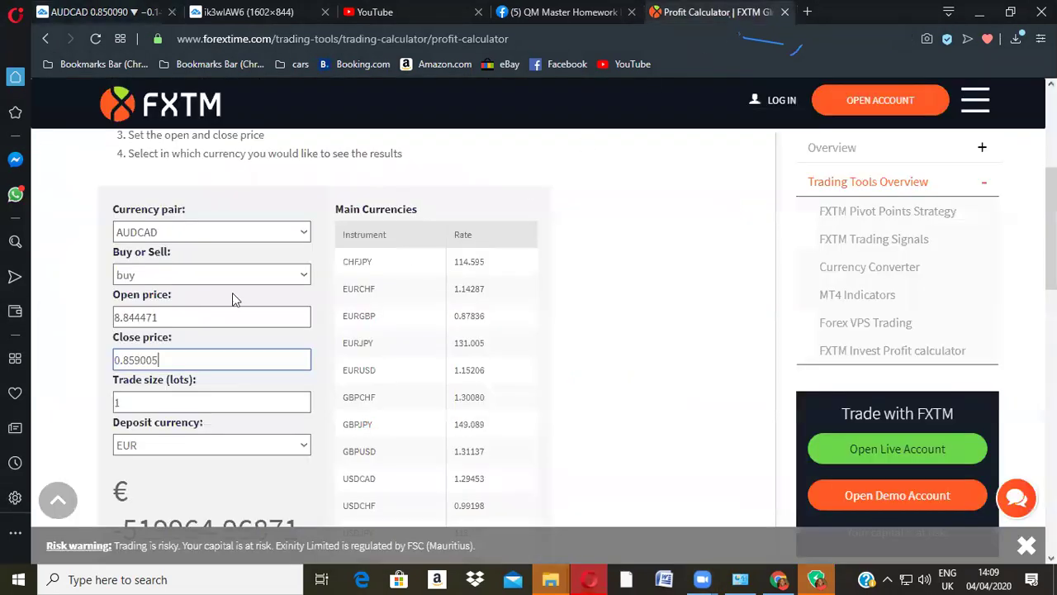
click(297, 277)
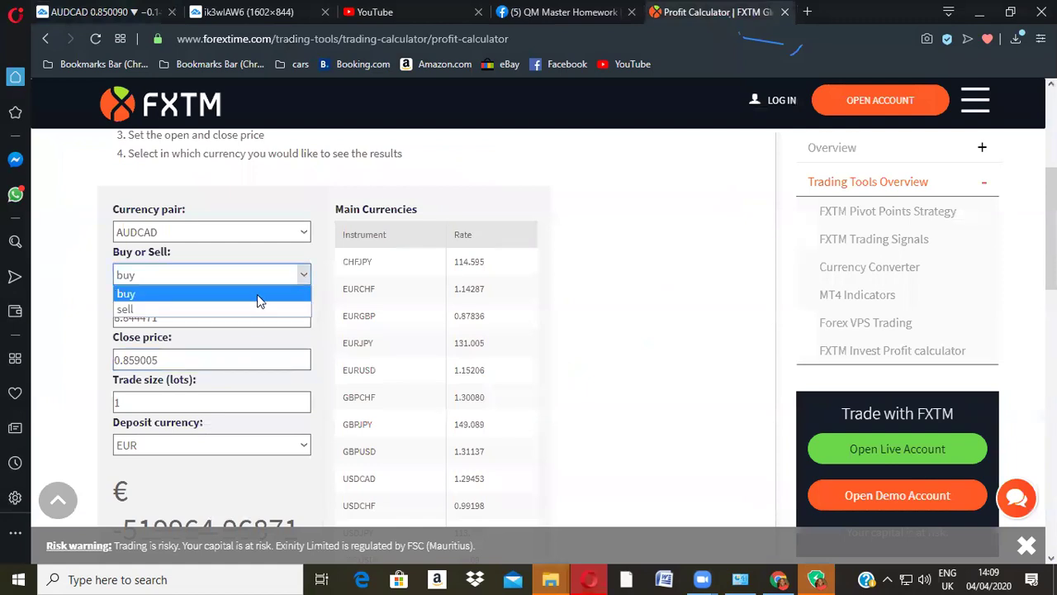
click(177, 312)
click(178, 315)
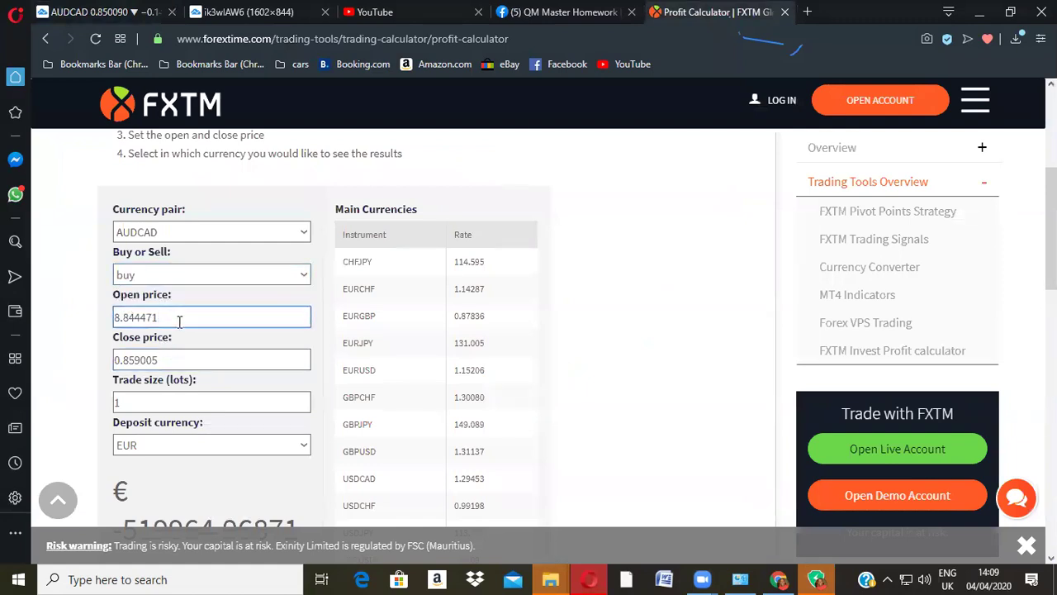
click(182, 356)
scroll(228, 408, down, 1)
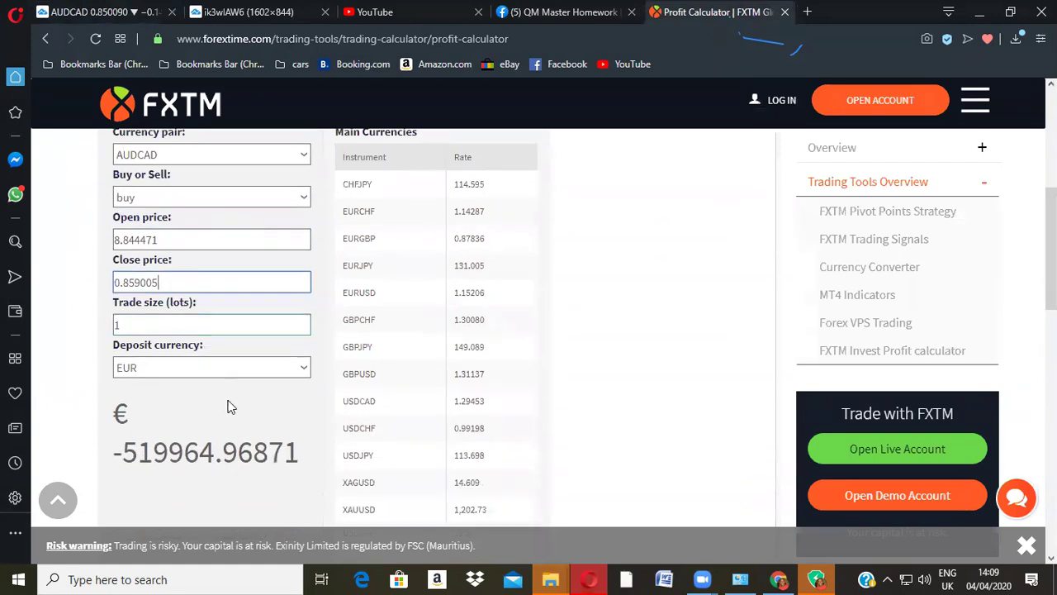
Step: Set the trade size to 0.02 lots and the deposit currency to USD
click(276, 334)
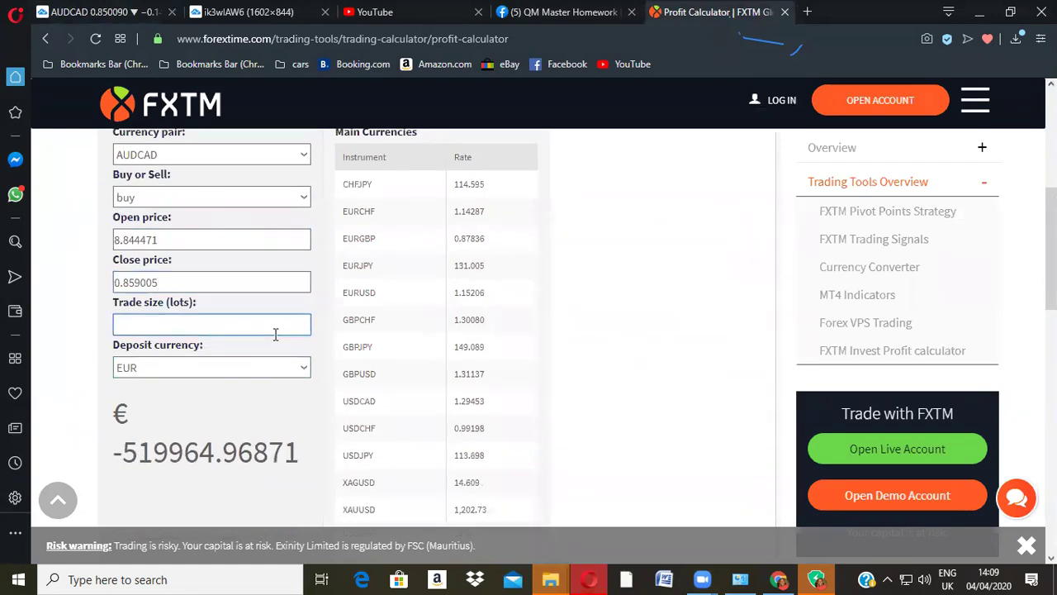
text(0.02)
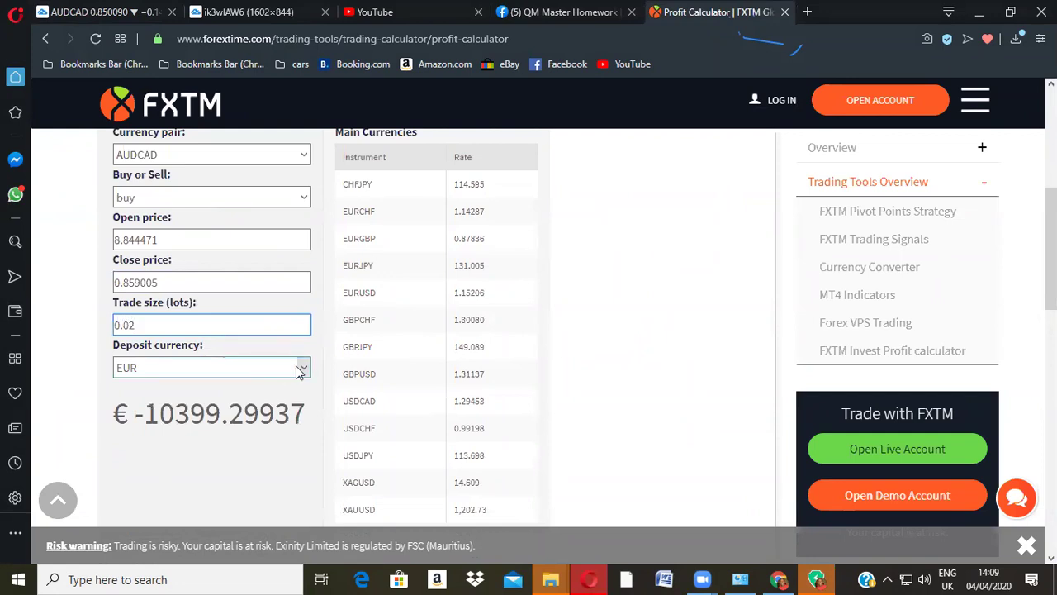
click(299, 371)
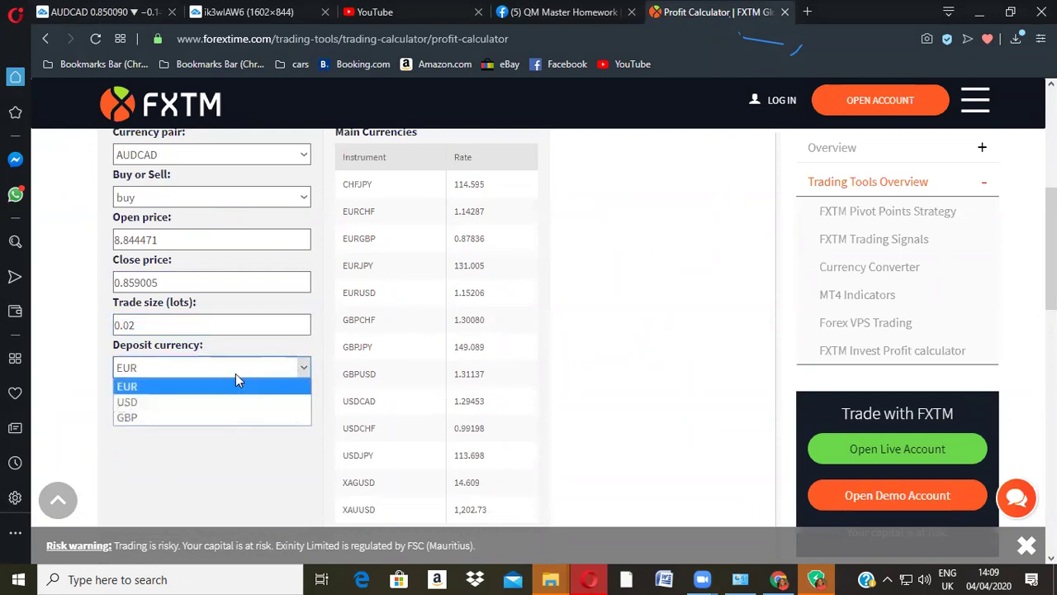
click(198, 403)
scroll(196, 328, up, 1)
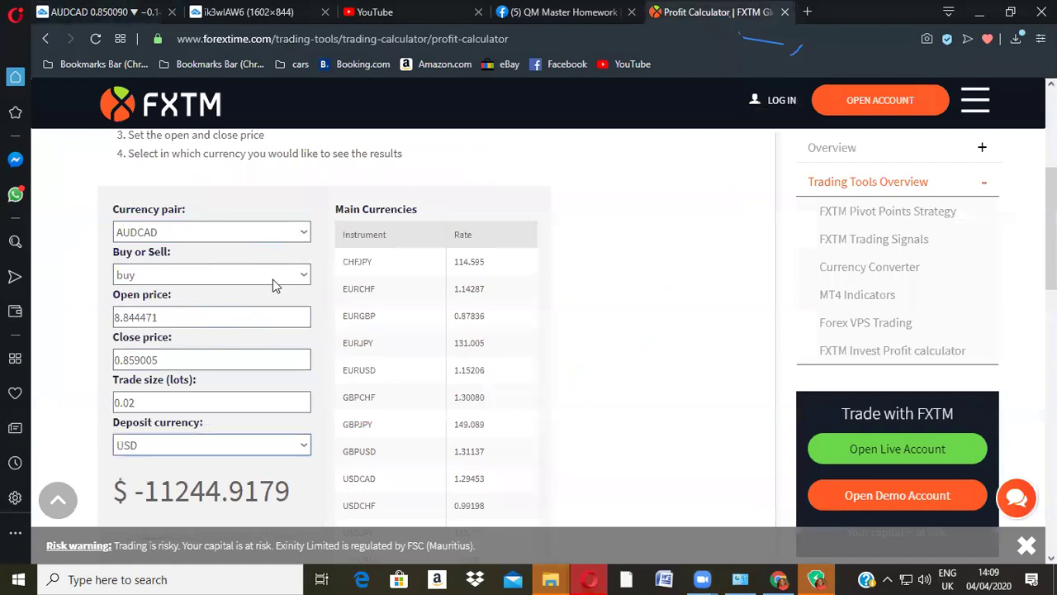
Step: Examine the buy direction, the open and close prices, and the calculated profit for errors
click(301, 274)
click(235, 299)
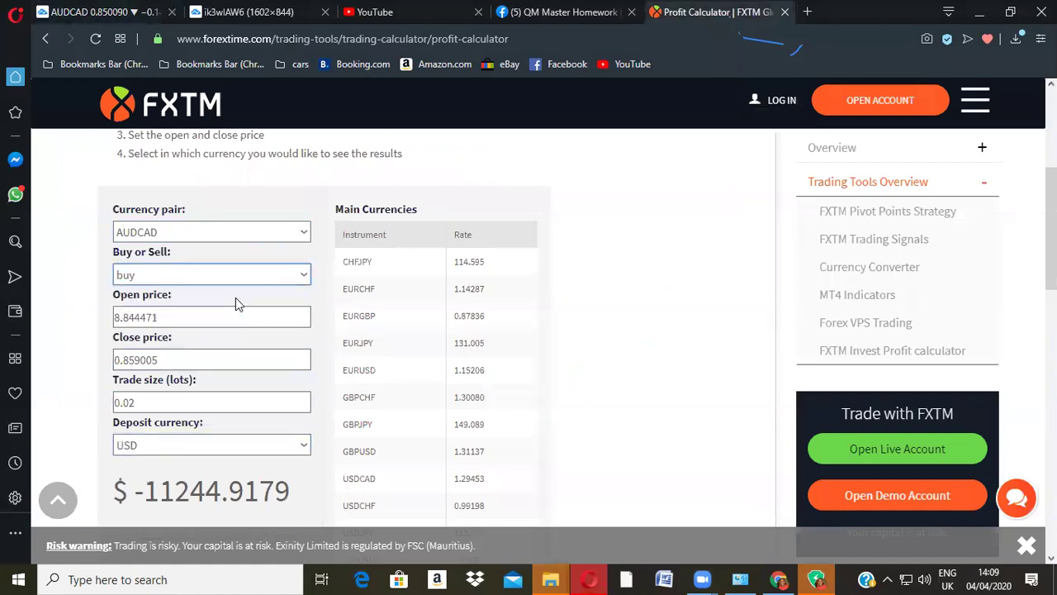
drag(207, 312, 98, 319)
click(184, 316)
click(162, 359)
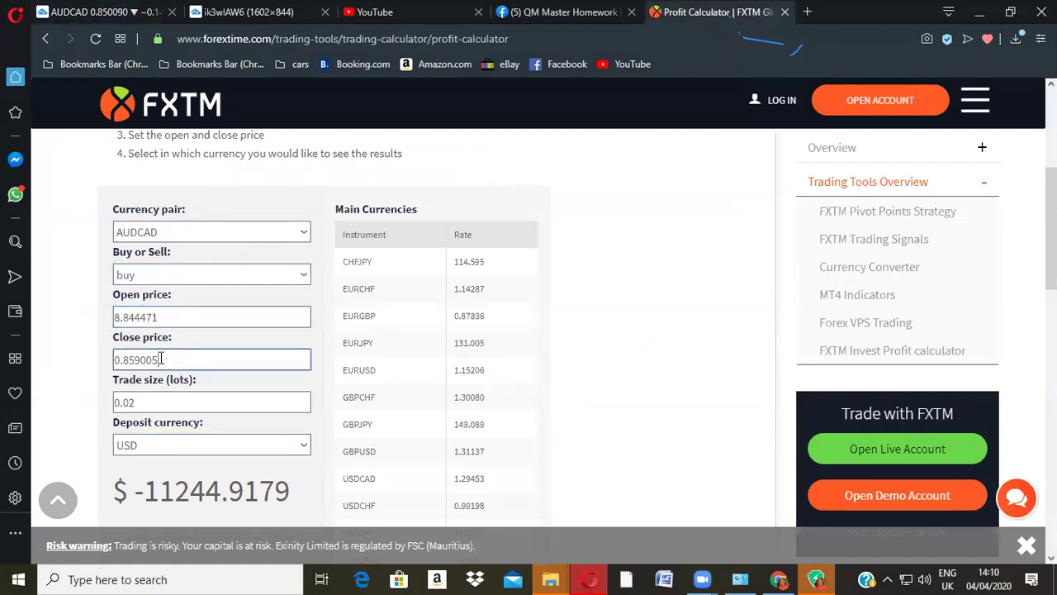
drag(161, 359, 96, 365)
scroll(232, 378, down, 2)
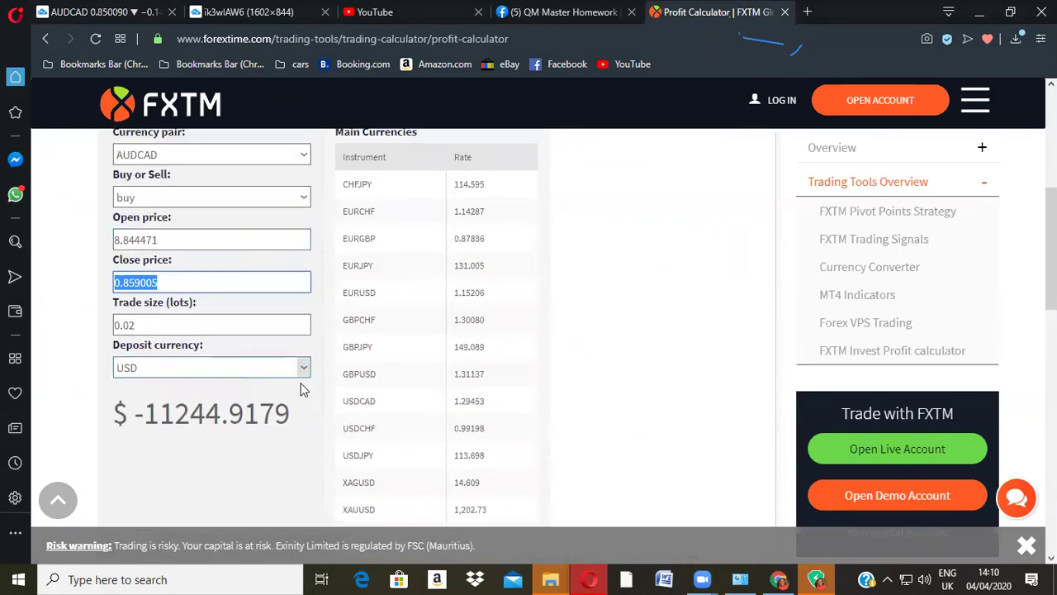
scroll(318, 236, up, 1)
Step: Reset the calculator's prices by switching the currency pair to AUDCHF and back to AUDCAD, keeping the direction as buy
click(304, 233)
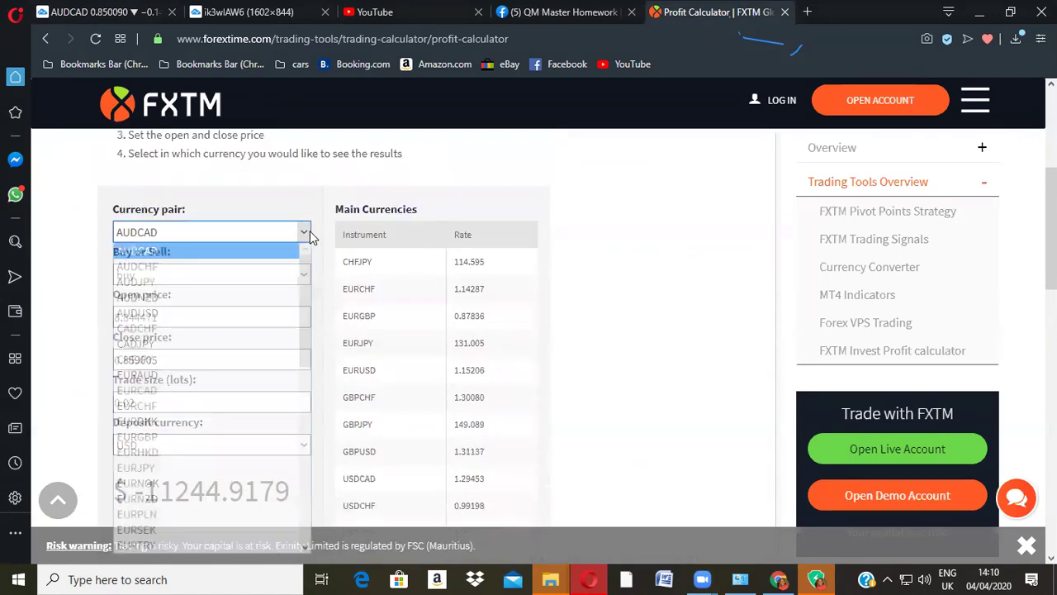
click(223, 265)
click(302, 235)
click(267, 247)
click(223, 273)
click(232, 287)
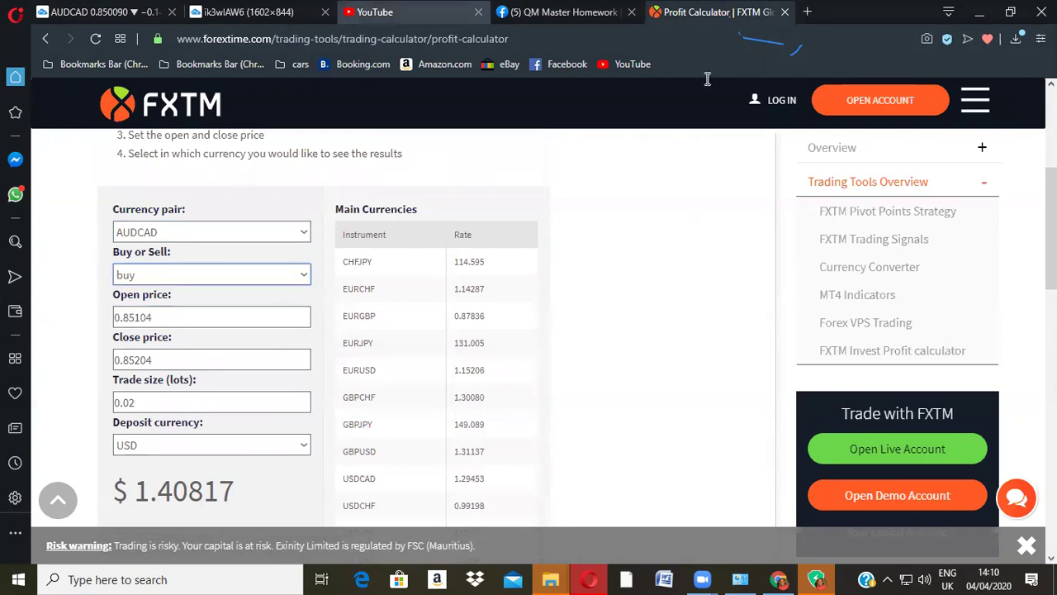
Step: On the AUDCAD chart, place the price range measurement from the line near the 1.618 level up to the resistance line
scroll(469, 104, up, 4)
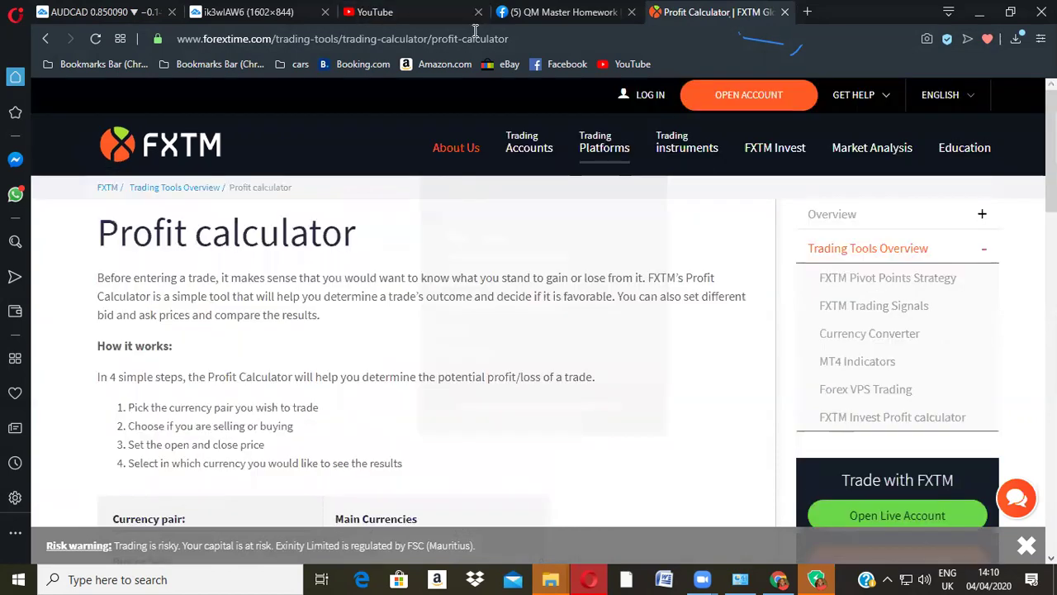
click(95, 8)
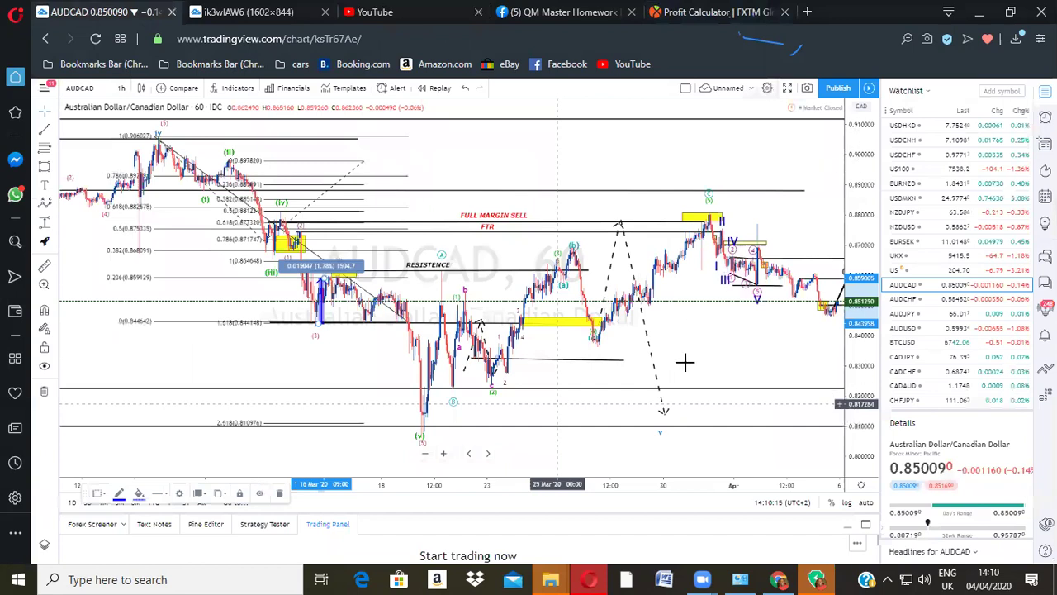
scroll(364, 219, up, 4)
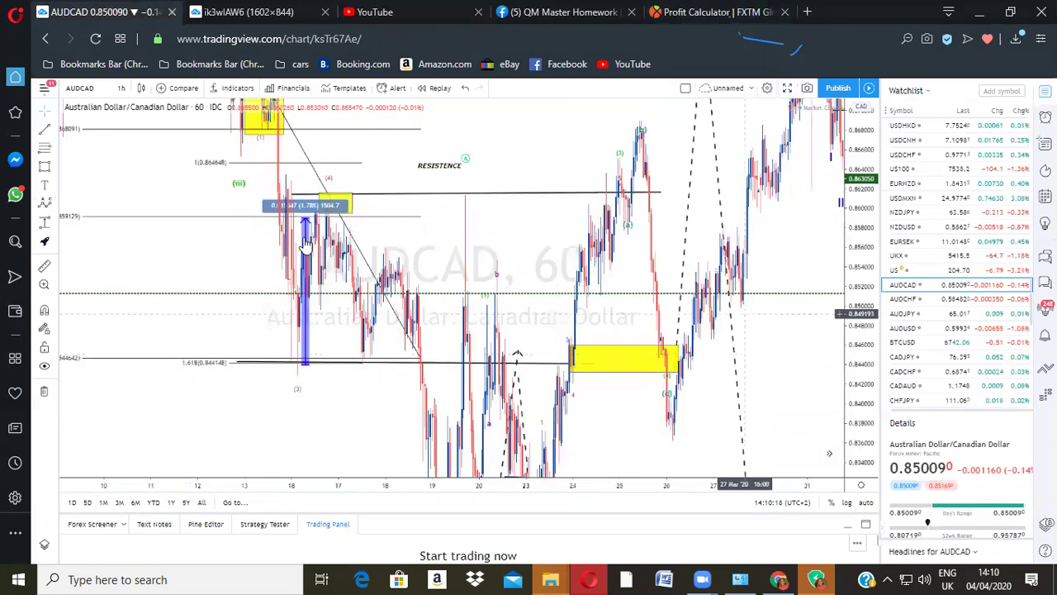
click(395, 362)
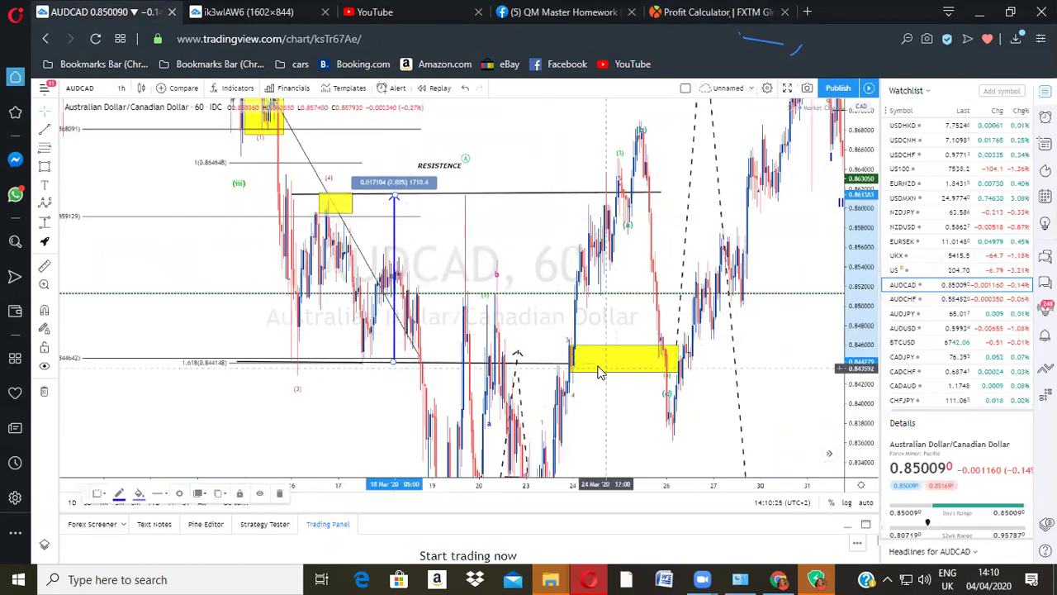
Step: Extend the black line through the lower yellow zone to 30 Mar 2020, and return to the profit calculator
click(806, 366)
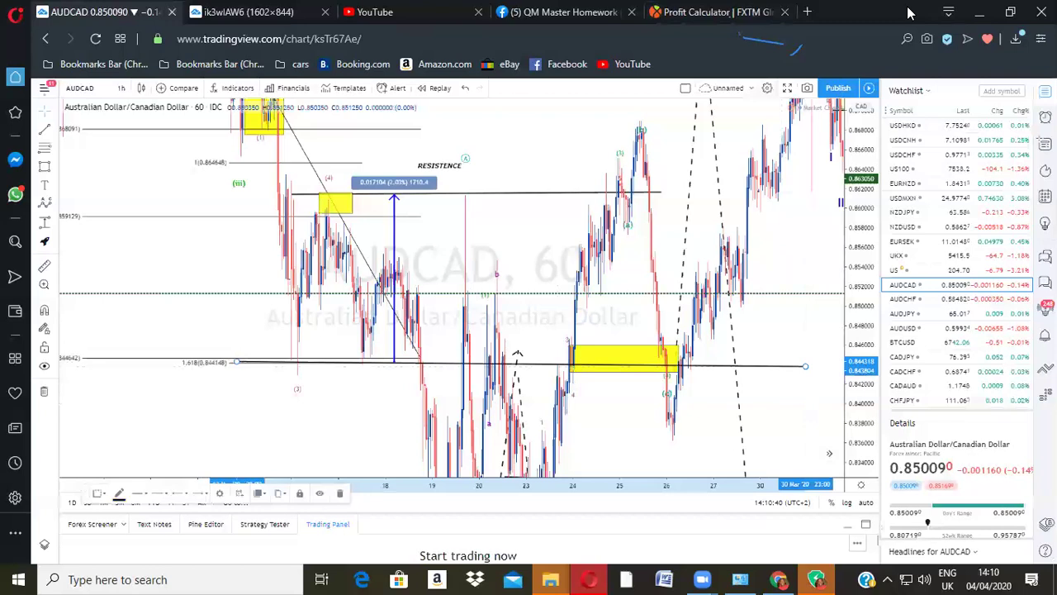
click(714, 12)
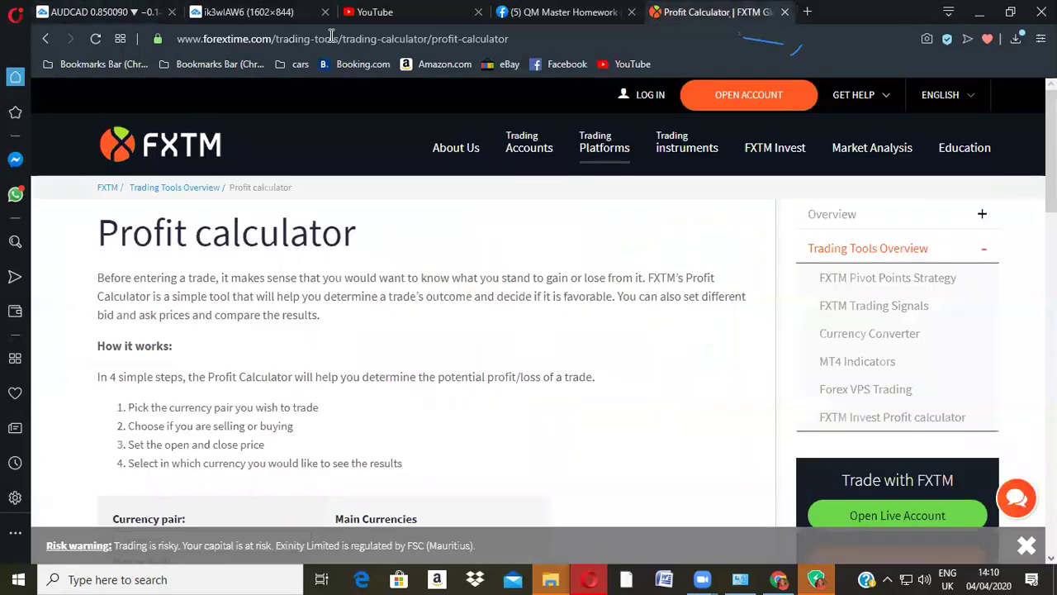
Step: On the AUDCAD chart, examine the price range measurement between the line near the 1.618 level and the resistance line
scroll(361, 237, down, 2)
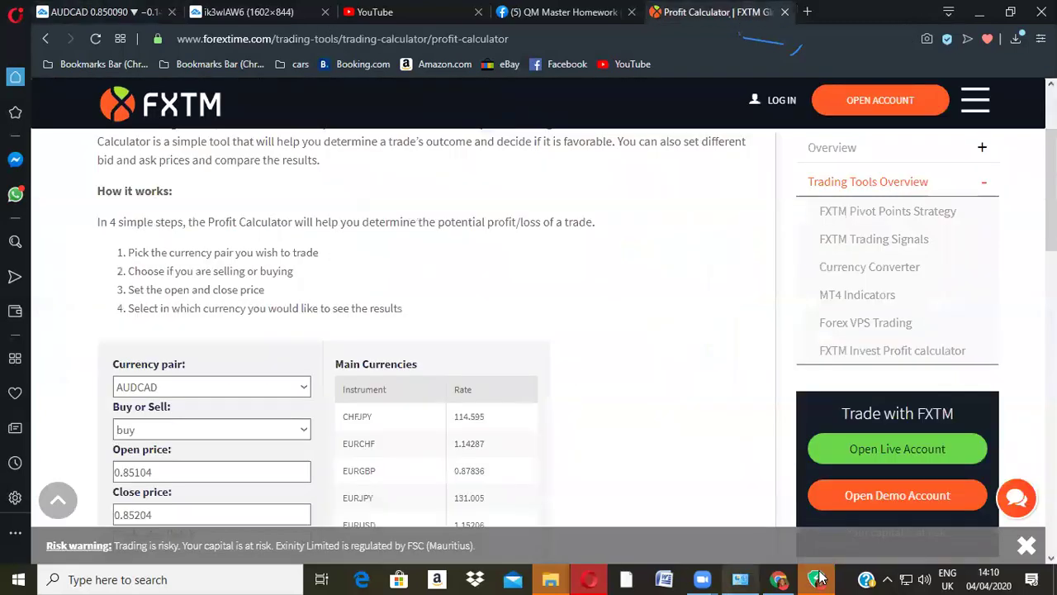
click(702, 579)
click(711, 499)
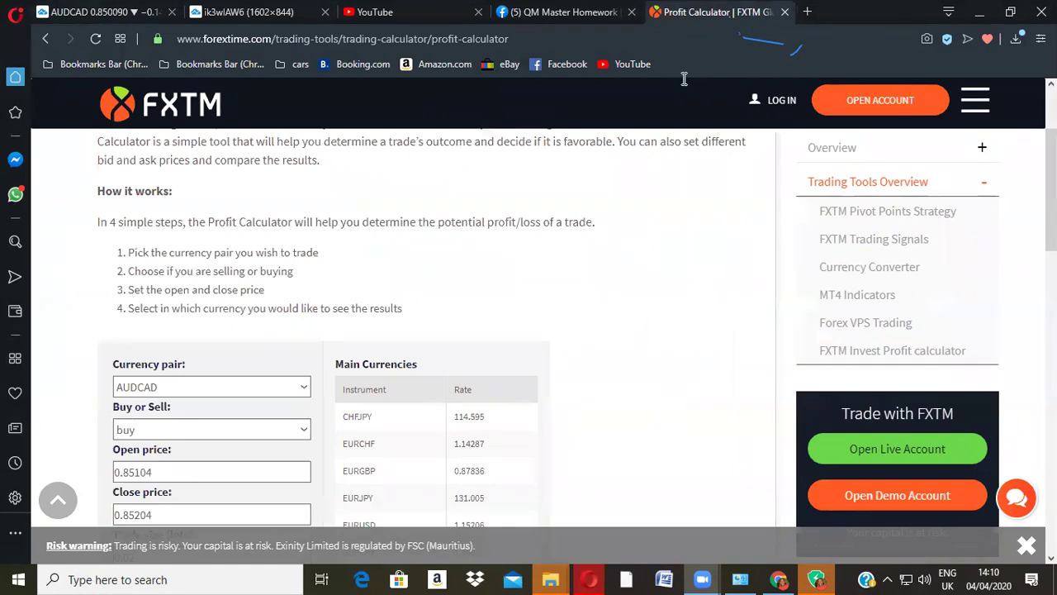
key(ctrl+Tab)
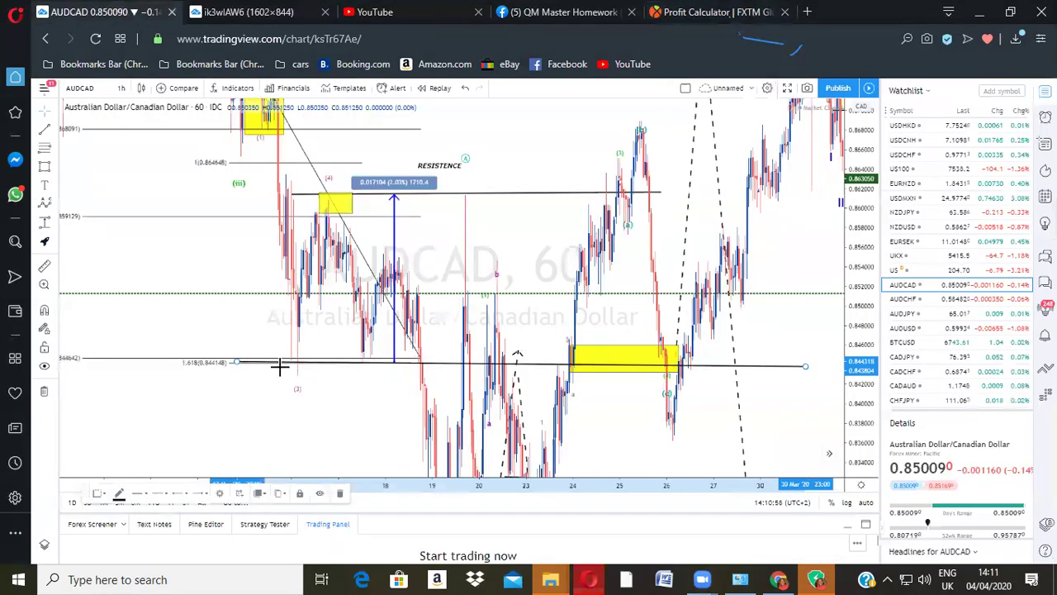
scroll(295, 379, up, 1)
scroll(212, 331, up, 1)
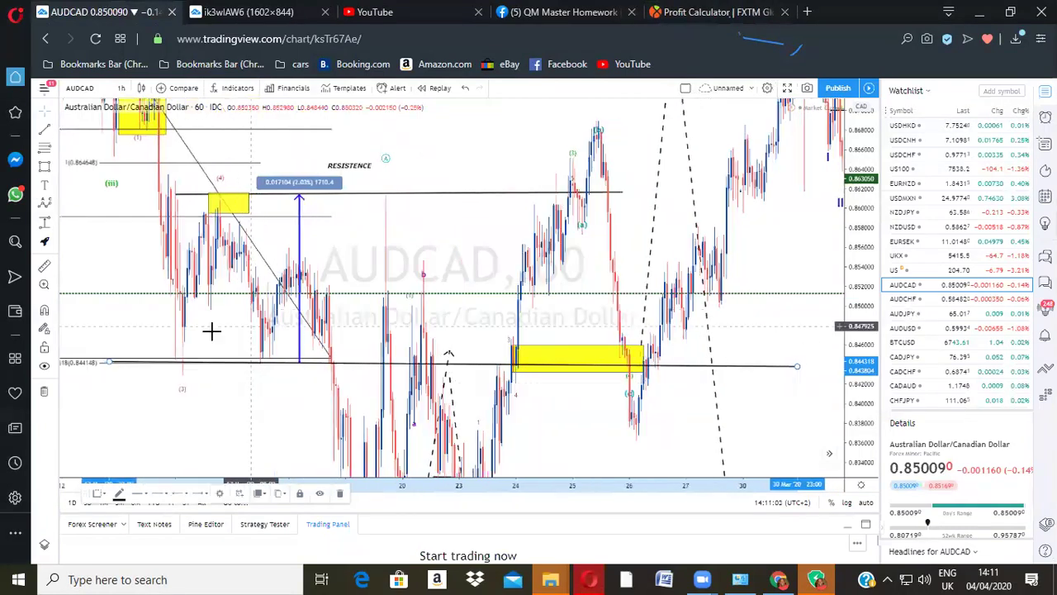
scroll(339, 349, down, 1)
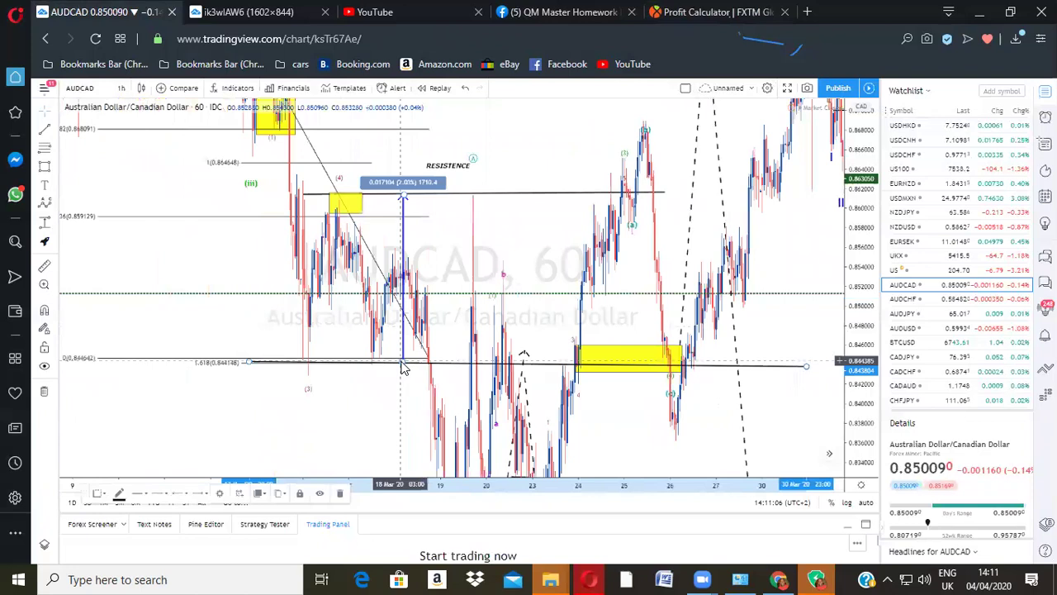
Step: Return to the profit calculator, reselect AUDCAD as the currency pair, and review the trade inputs and calculated profit
click(740, 15)
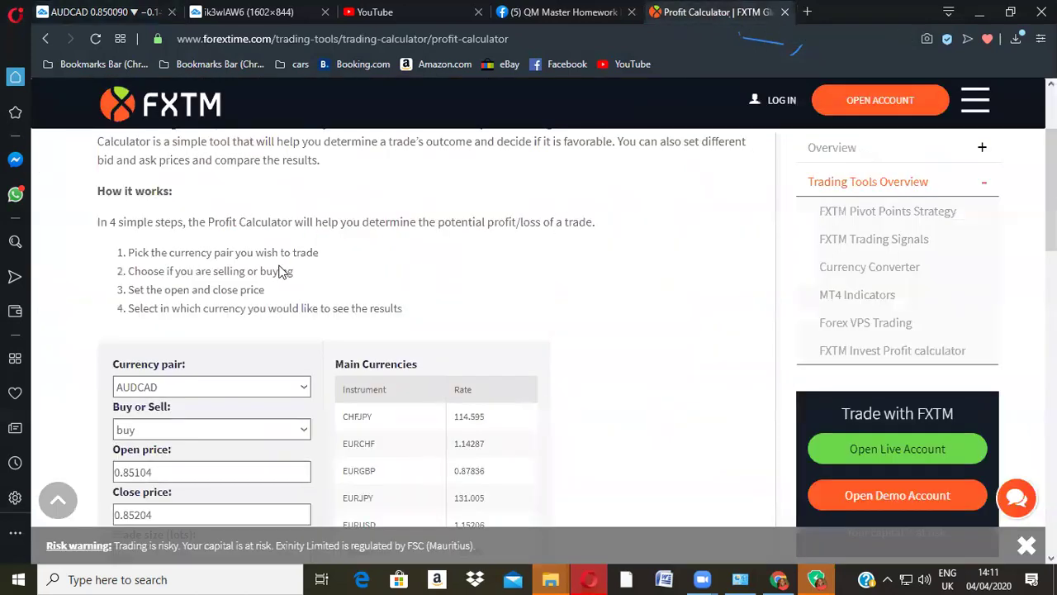
scroll(281, 273, down, 2)
click(307, 230)
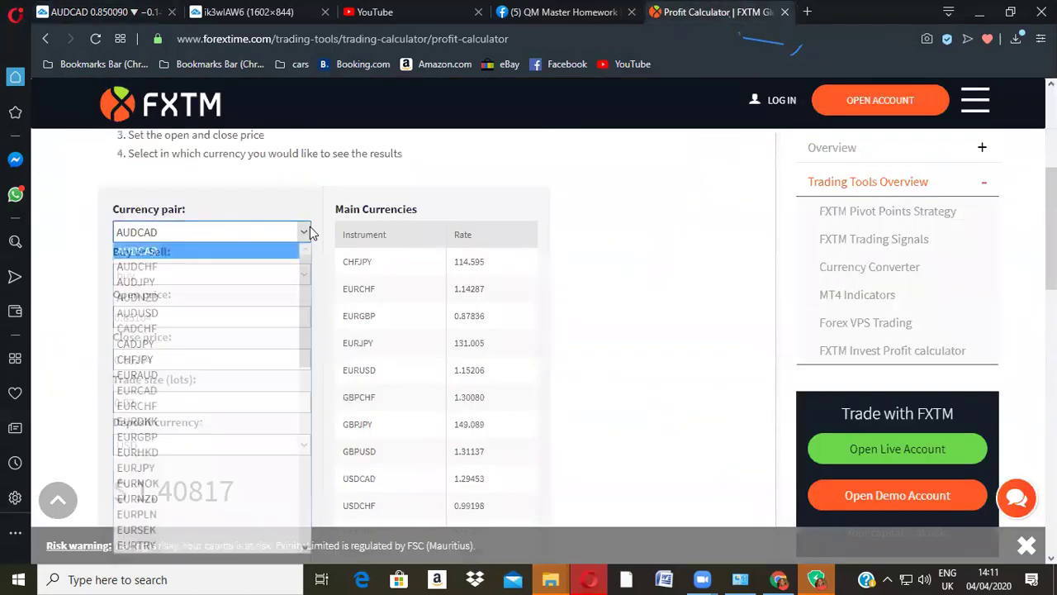
click(211, 251)
scroll(396, 319, up, 1)
scroll(262, 364, down, 3)
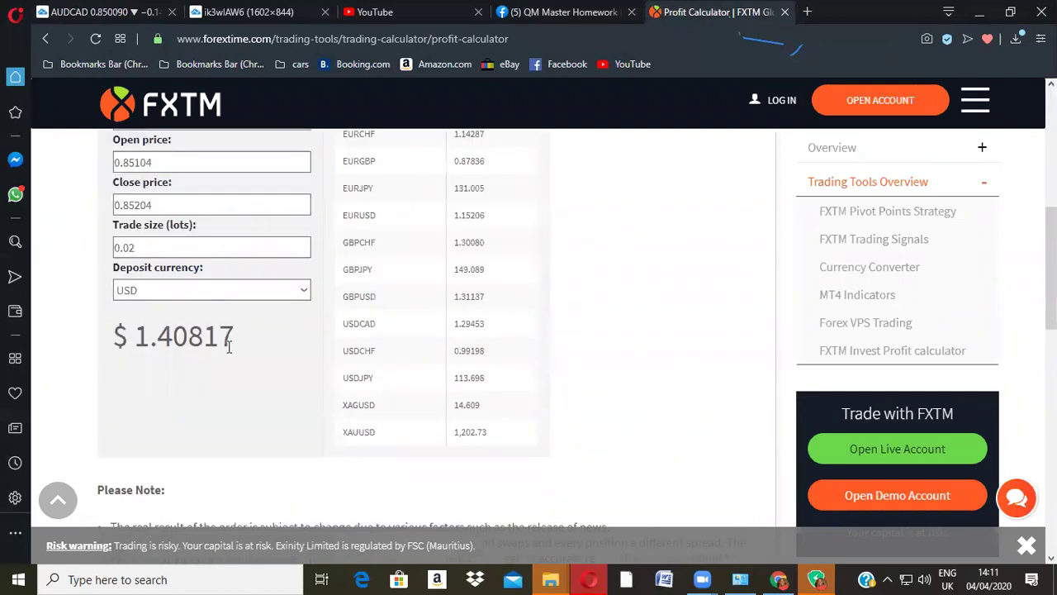
scroll(240, 306, up, 1)
scroll(236, 301, up, 1)
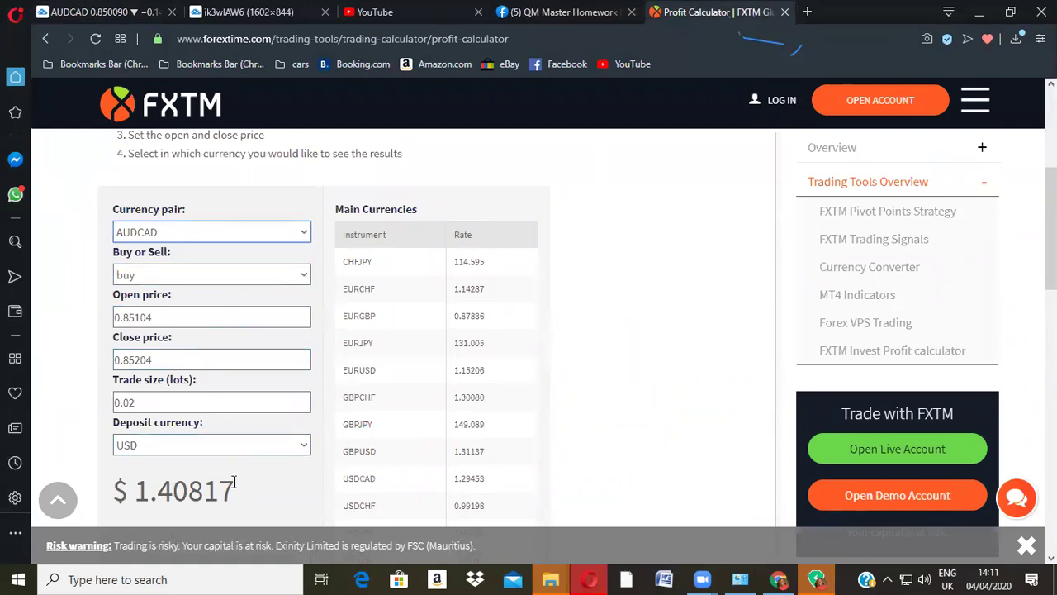
Step: Set the calculator's open price to 0.844318, consulting the chart for the level of the lower line
drag(179, 358, 131, 364)
drag(165, 319, 126, 327)
text(44)
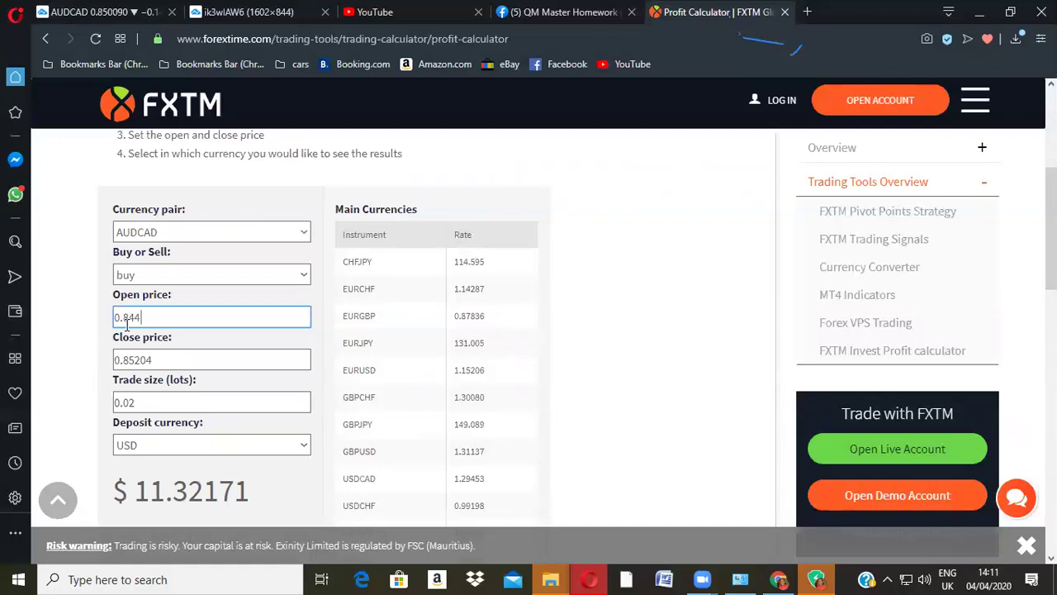
click(107, 11)
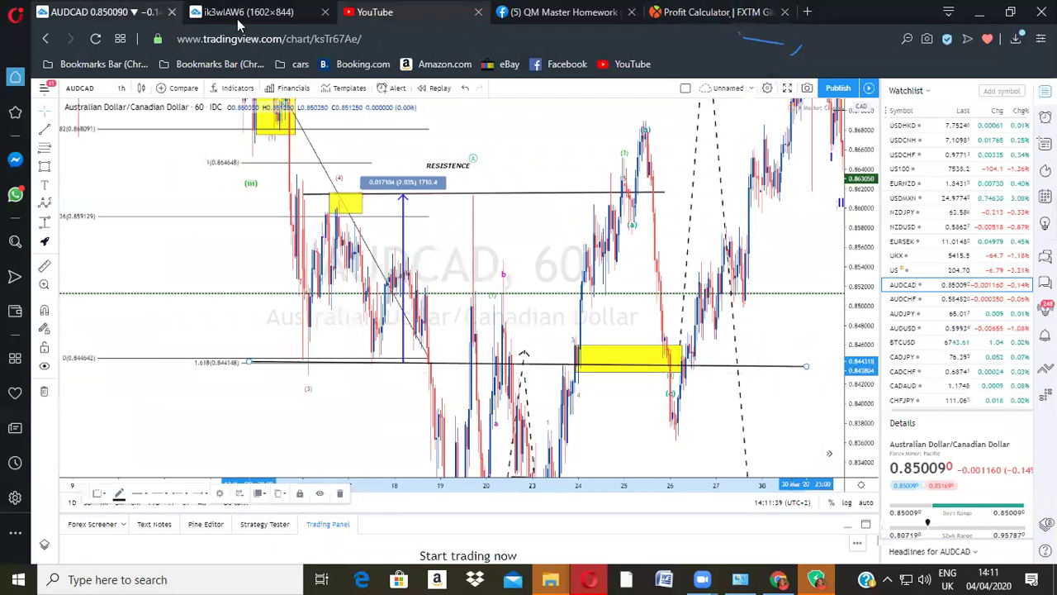
click(714, 11)
text(318)
Step: Set the calculator's close price to 0.86116, consulting the resistance level on the chart
click(207, 363)
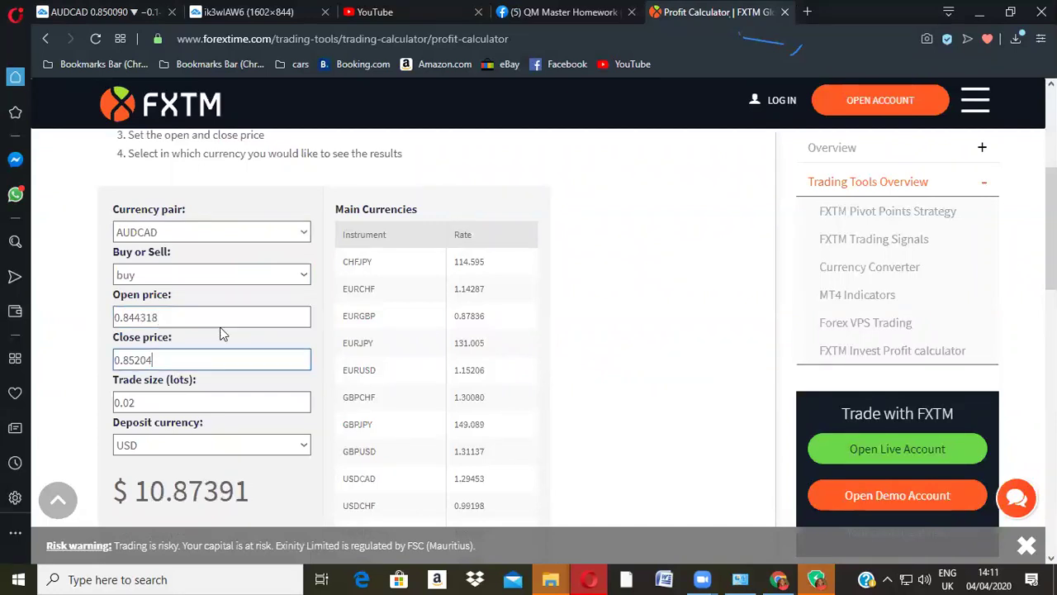
click(81, 10)
key(BackSpace)
key(BackSpace)
key(BackSpace)
key(BackSpace)
text(6)
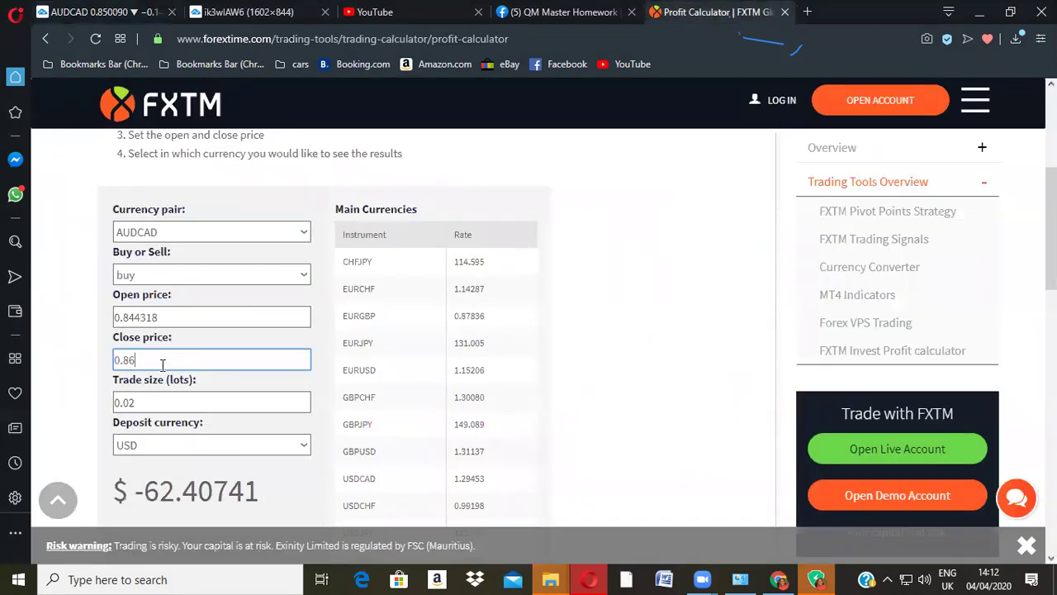
text(116)
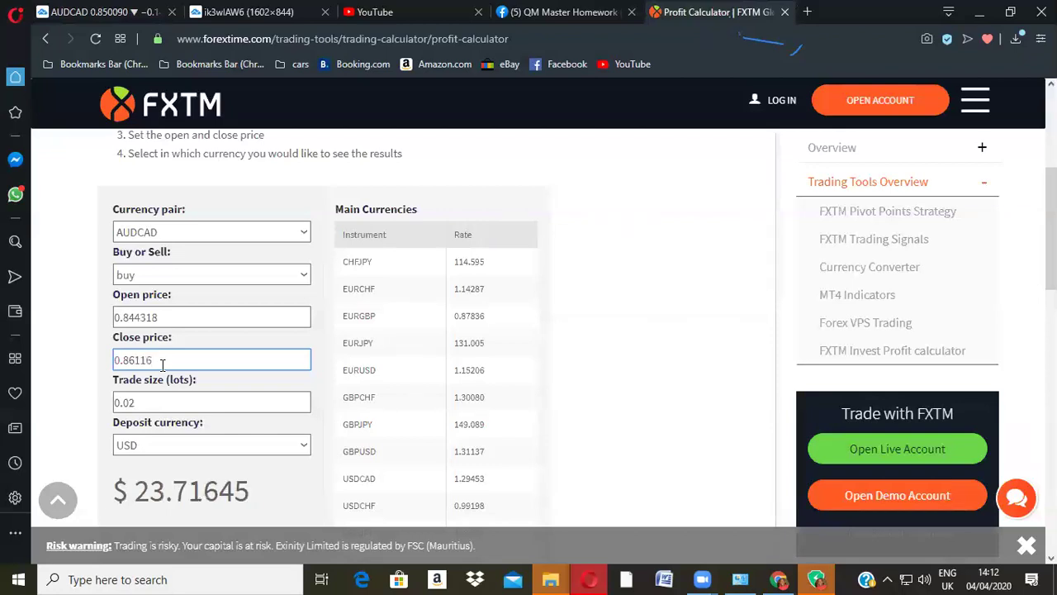
click(66, 361)
click(151, 404)
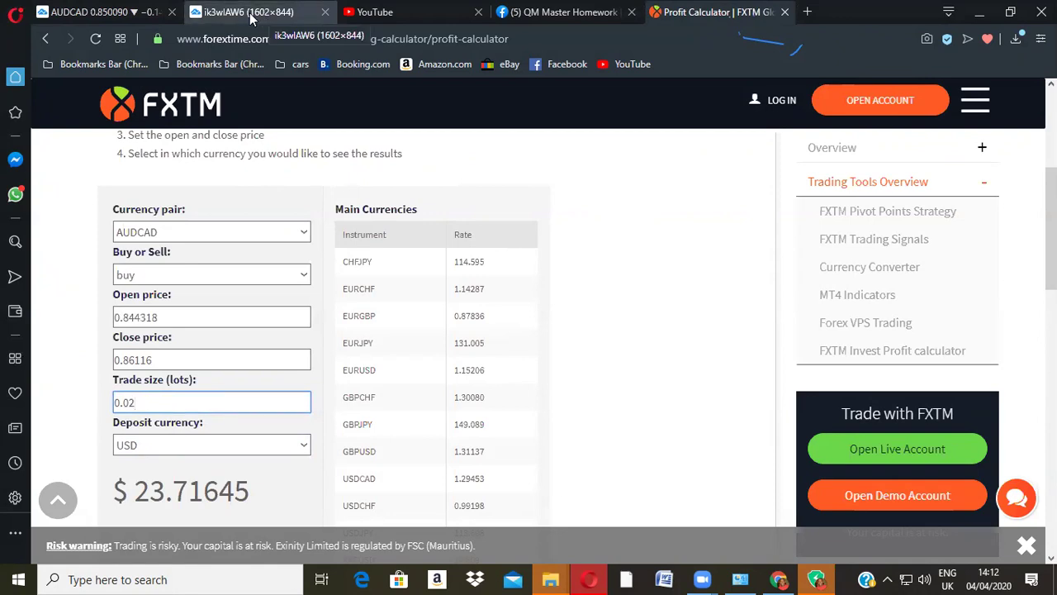
Step: On the AUDCAD chart, adjust the price range measurement to end at 0.861397 and extend the resistance line to 27 Mar 2020
click(108, 12)
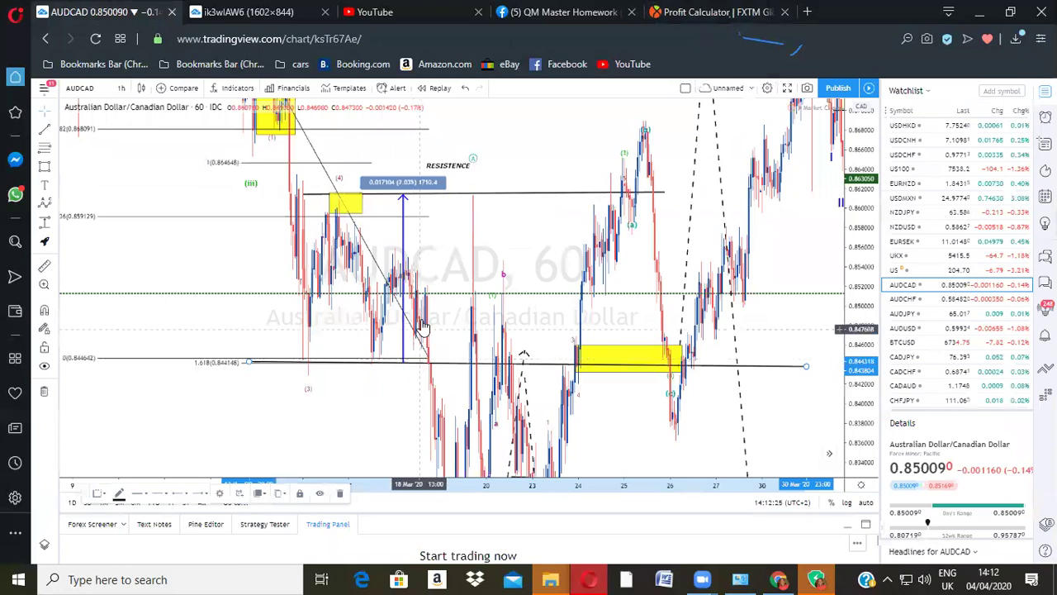
drag(402, 255, 401, 316)
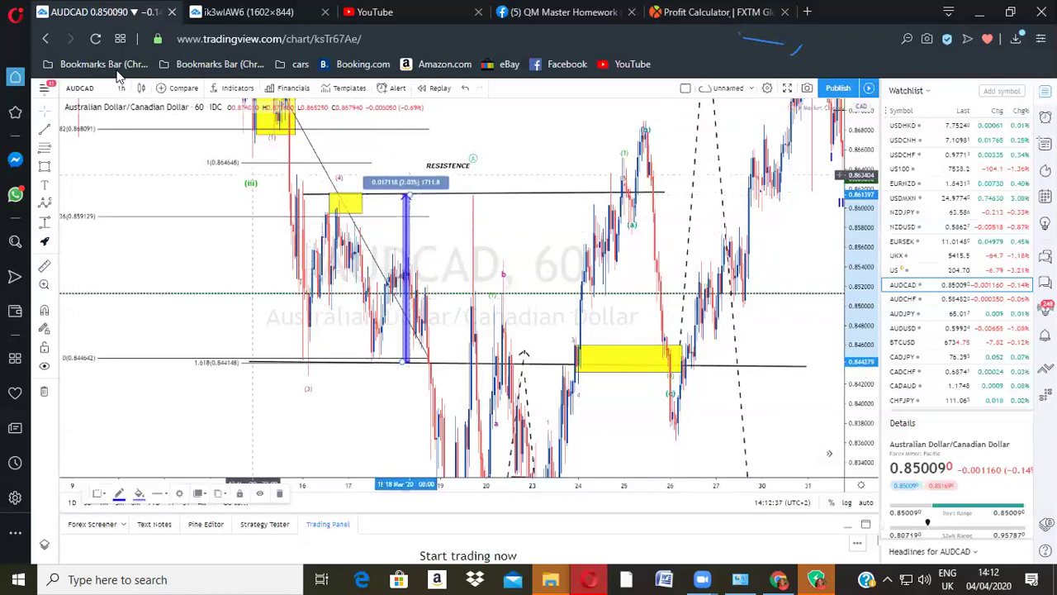
click(415, 195)
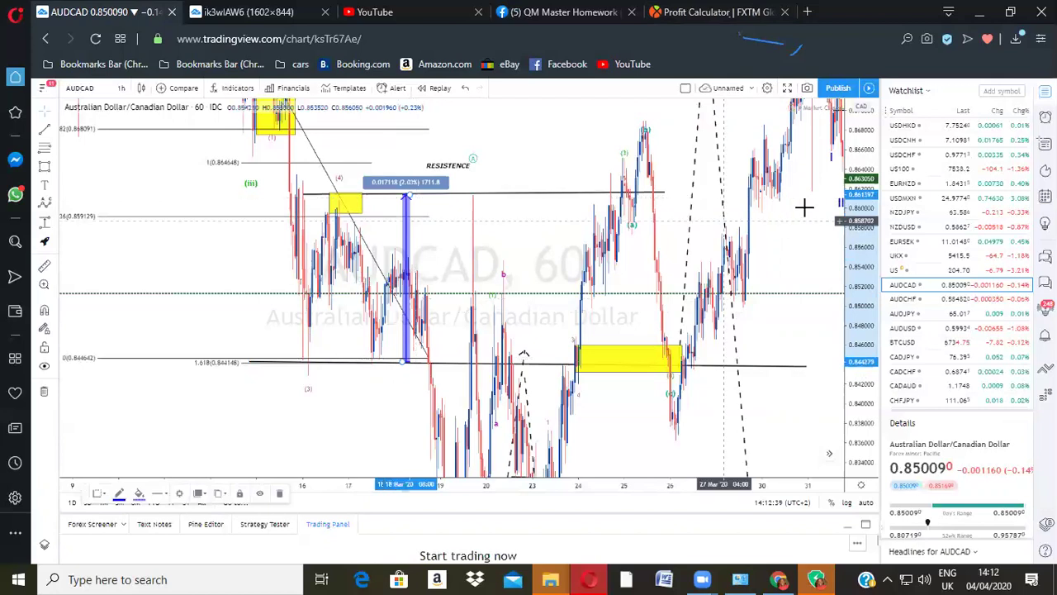
drag(663, 197, 730, 193)
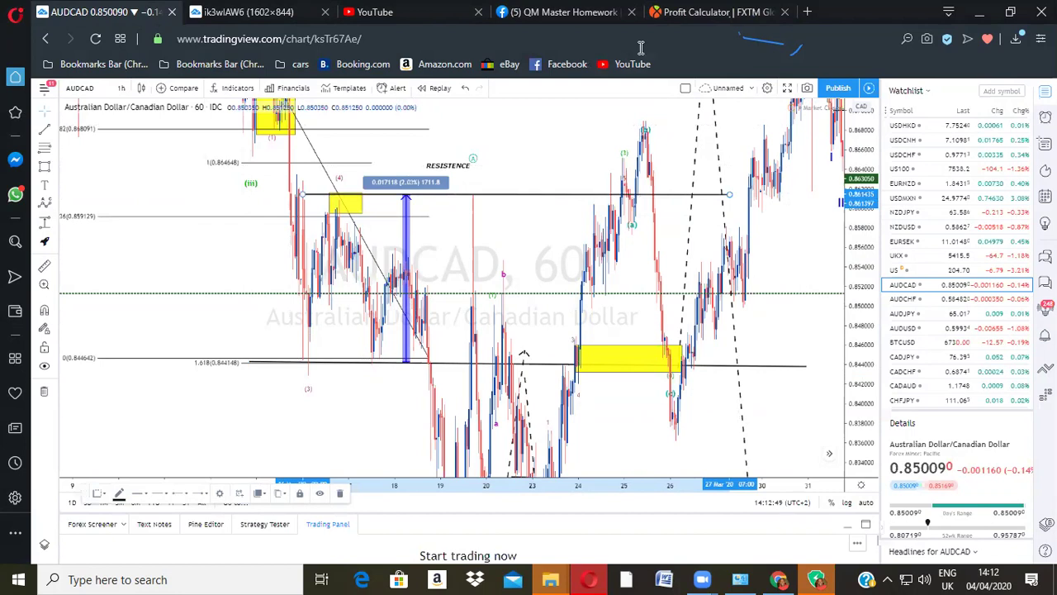
Step: In the profit calculator, set the close price to 0.861397
click(710, 12)
click(138, 360)
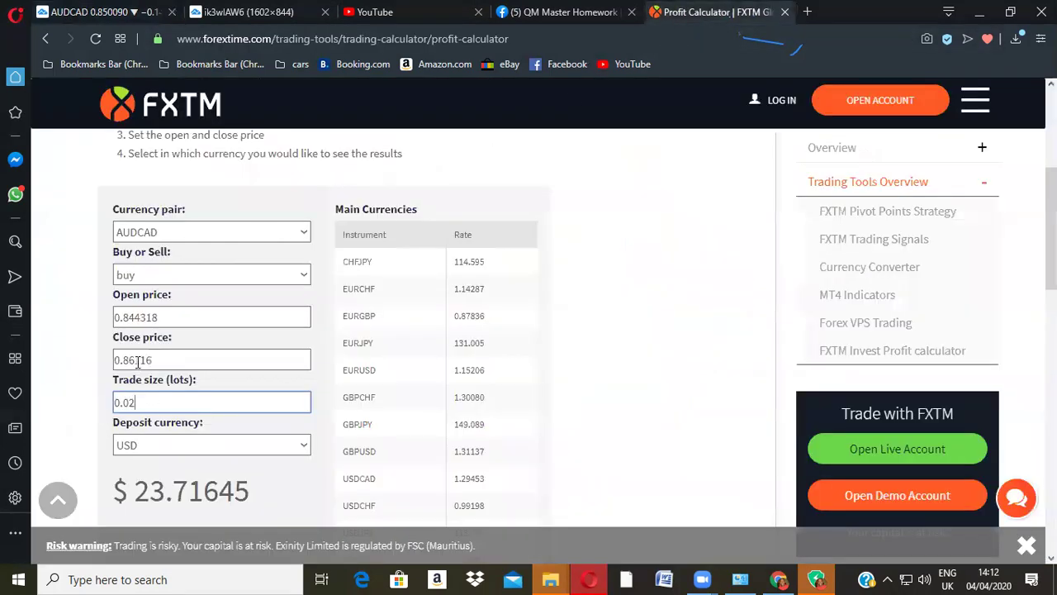
key(BackSpace)
key(BackSpace)
text(397)
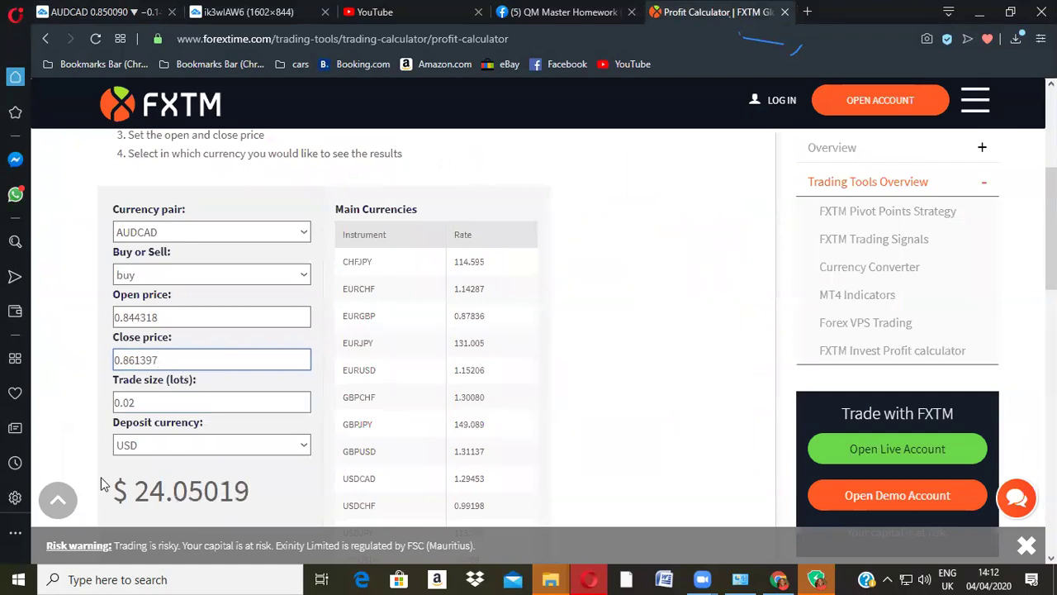
click(90, 393)
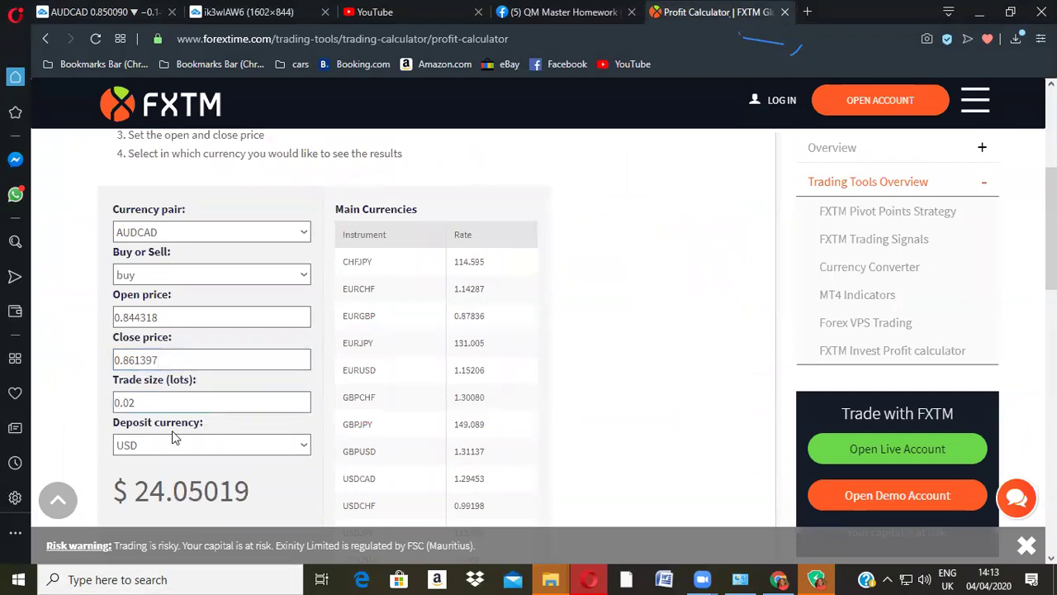
Step: Set the trade size to 1.00 lot to recalculate the profit
click(173, 403)
key(BackSpace)
key(BackSpace)
text(1)
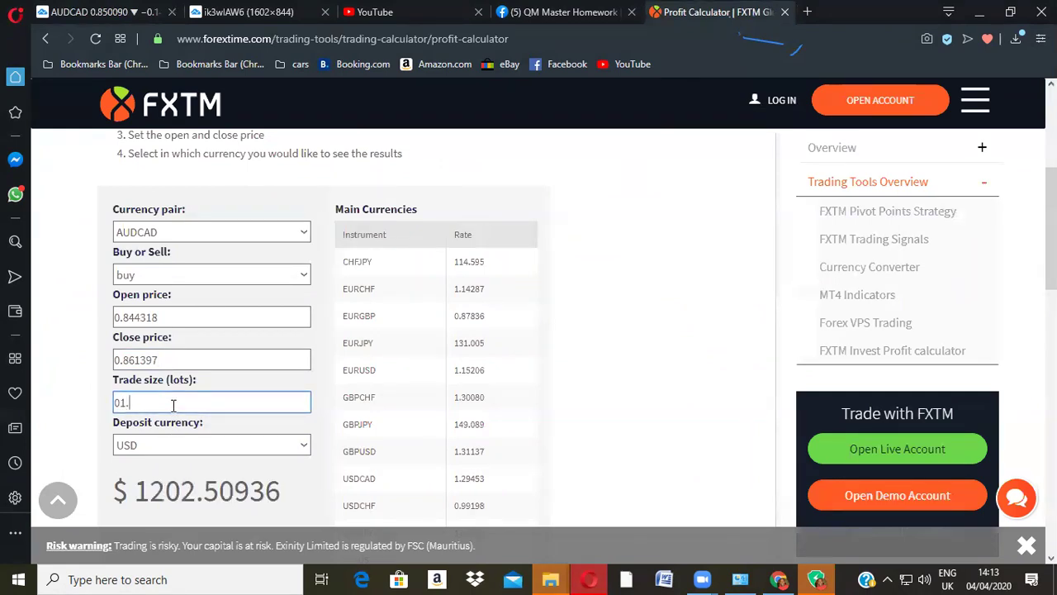
key(BackSpace)
key(BackSpace)
text(1.00)
click(65, 380)
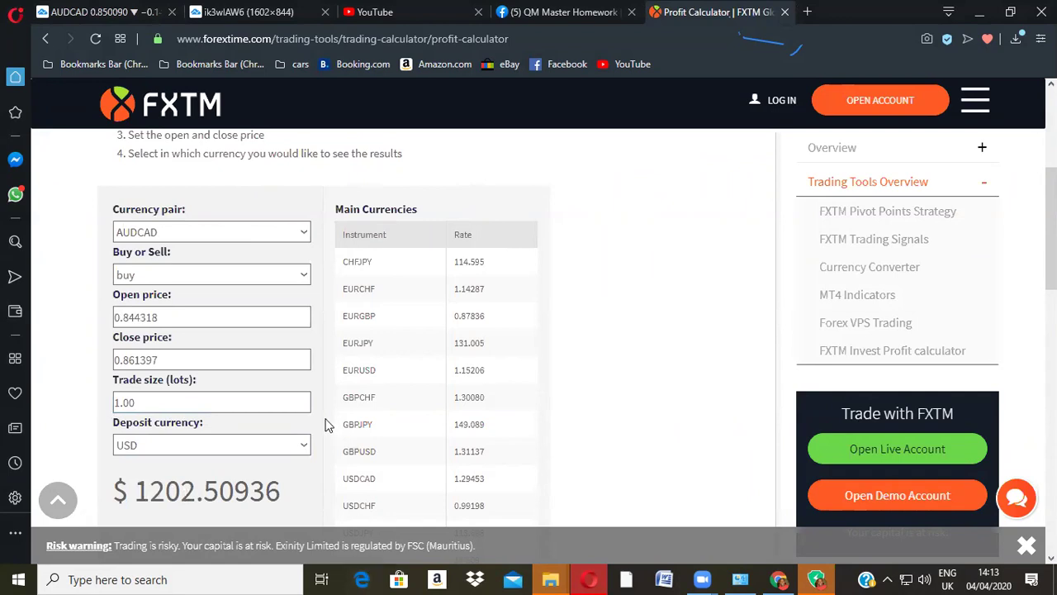
Step: Set the trade size to 5.00 lots
click(190, 402)
key(BackSpace)
key(BackSpace)
key(BackSpace)
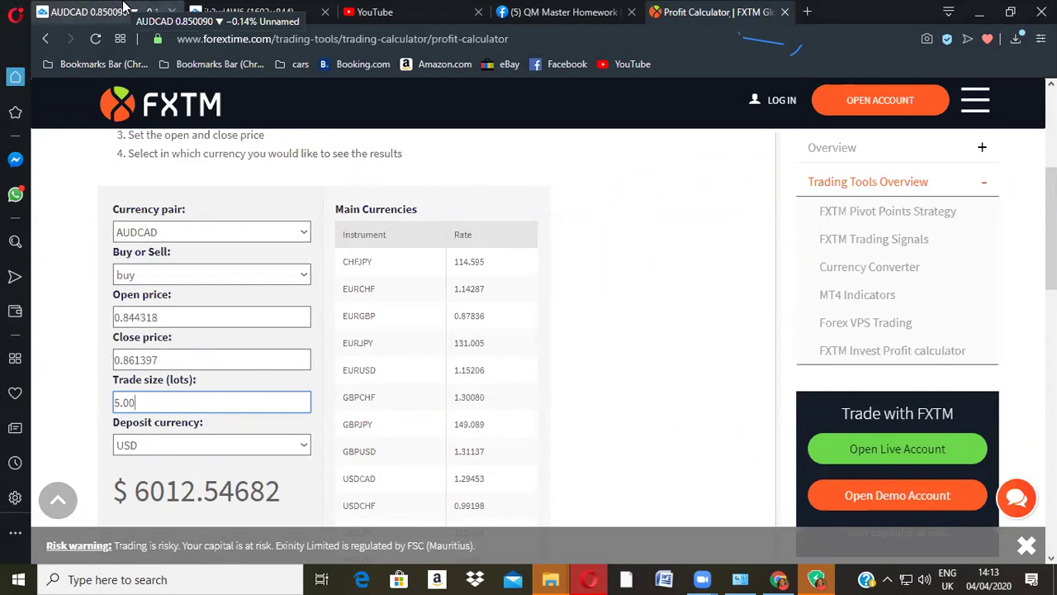
Step: On the AUDCAD chart, draw a yellow rectangle below the 2.618 level around the (v) low, from 16 to 23 Mar 2020
click(124, 7)
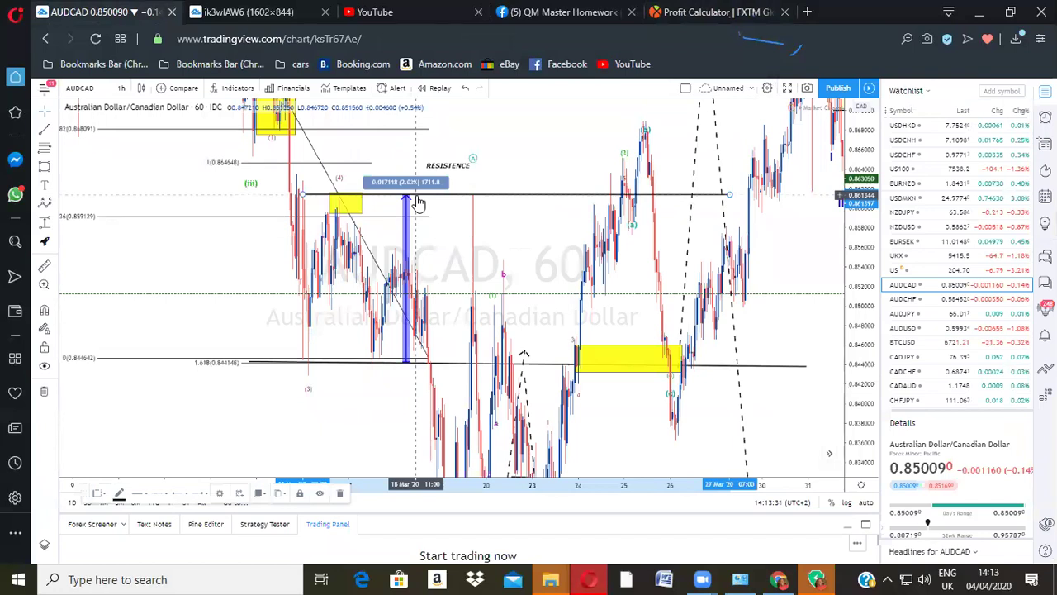
scroll(419, 204, down, 2)
drag(860, 210, 860, 247)
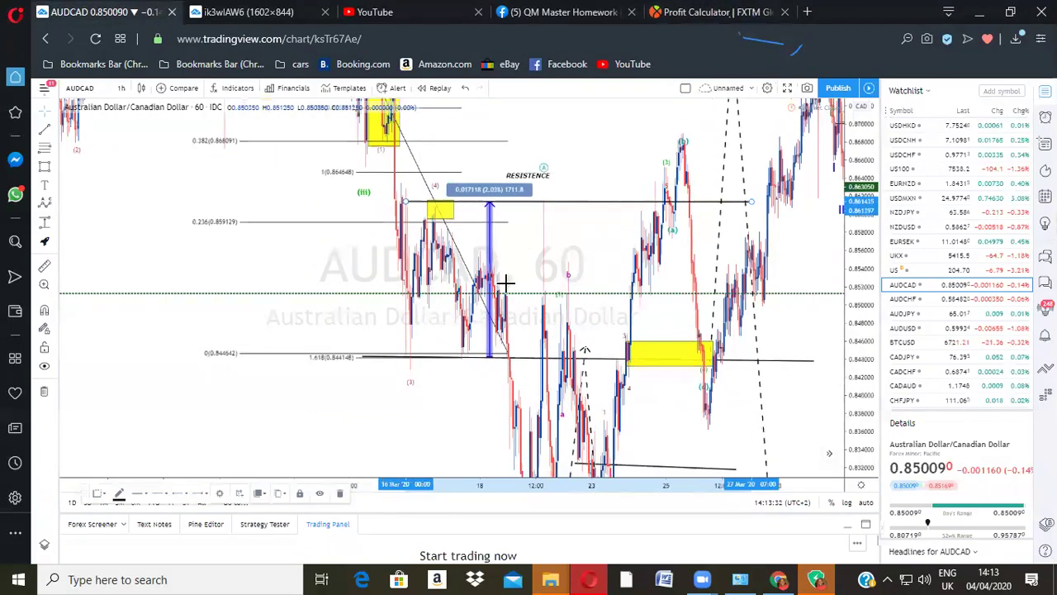
scroll(511, 248, down, 1)
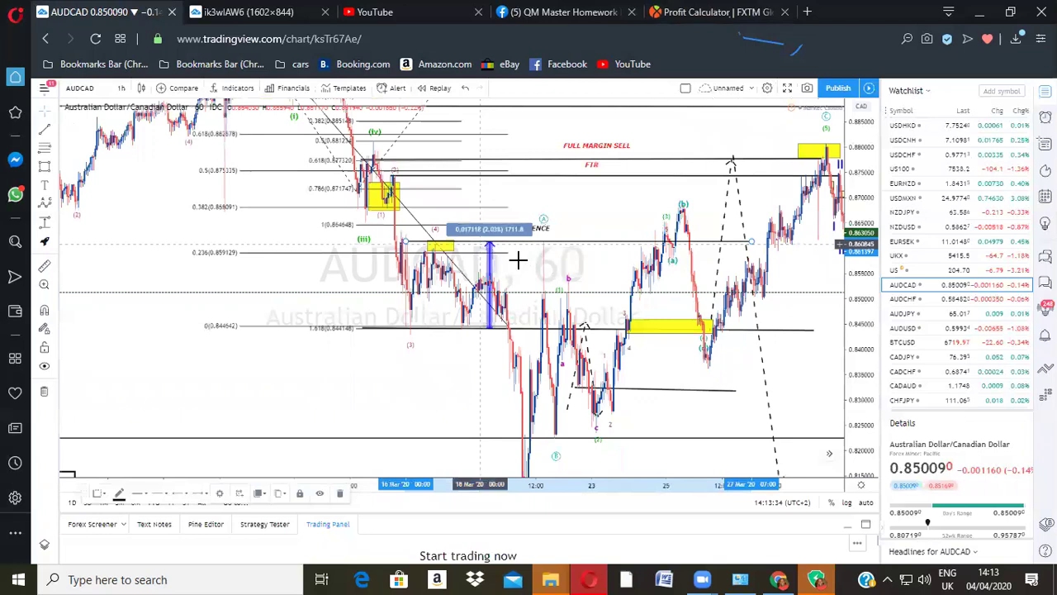
drag(500, 260, 484, 260)
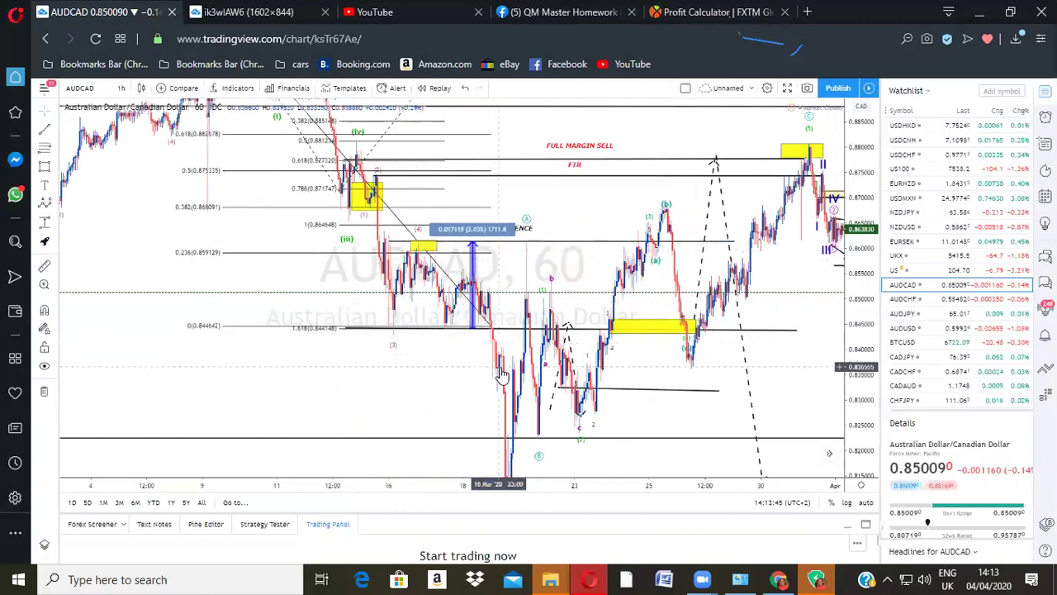
drag(451, 360, 451, 358)
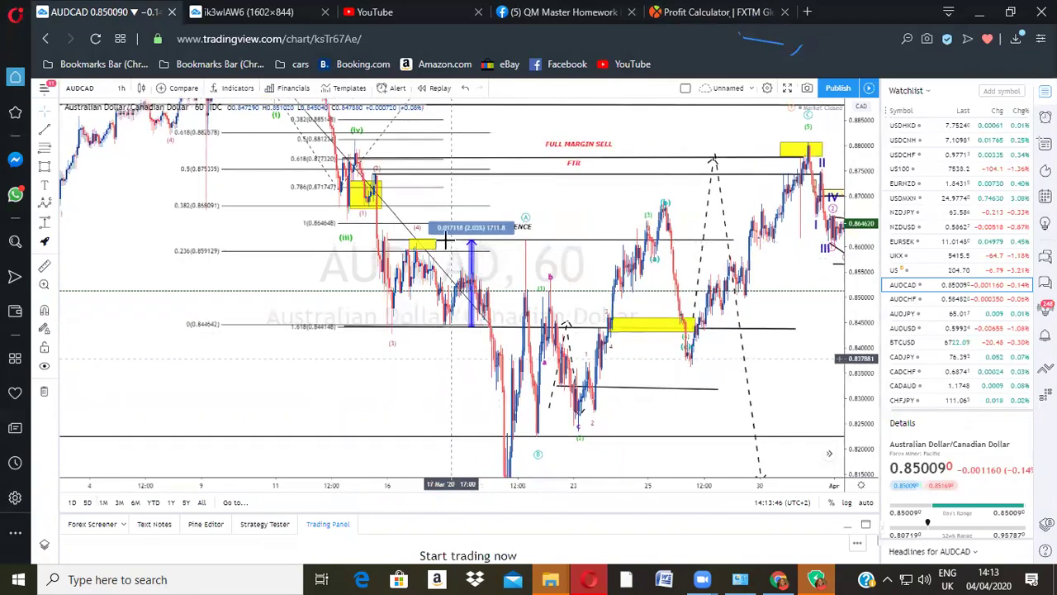
drag(634, 369, 622, 336)
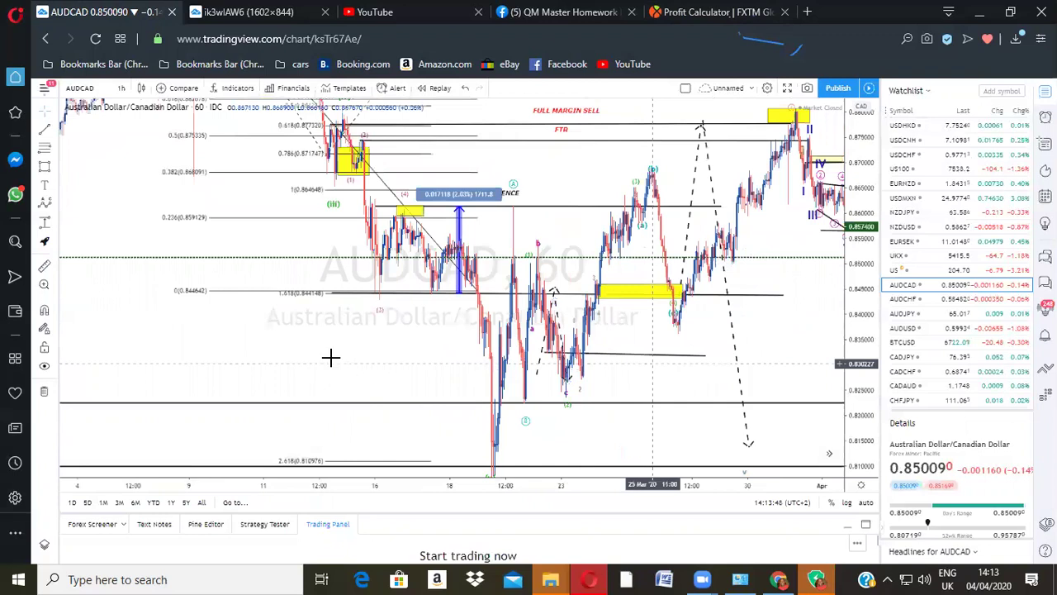
click(44, 166)
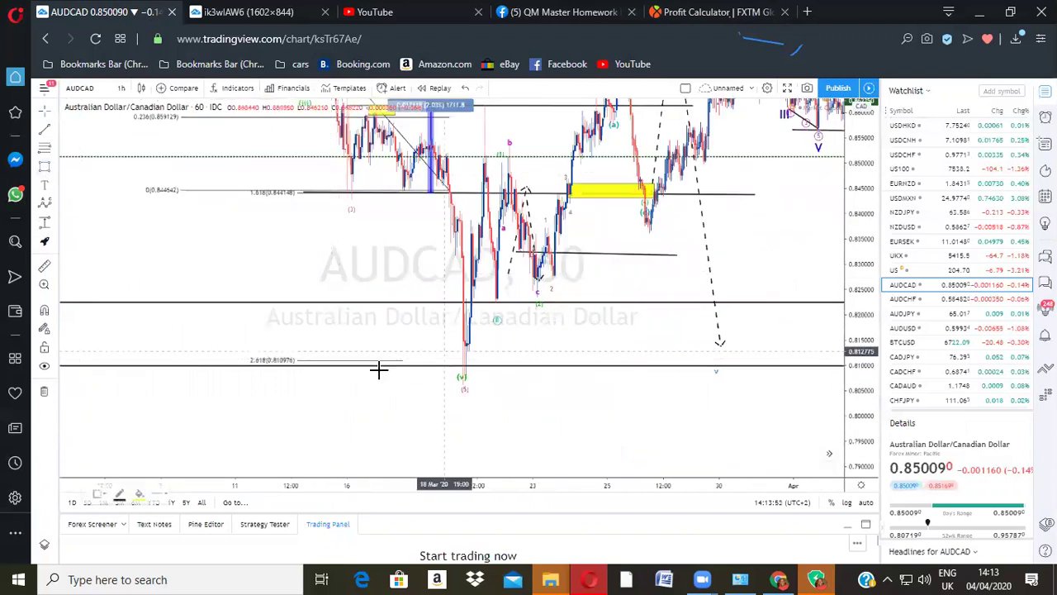
drag(378, 361, 532, 387)
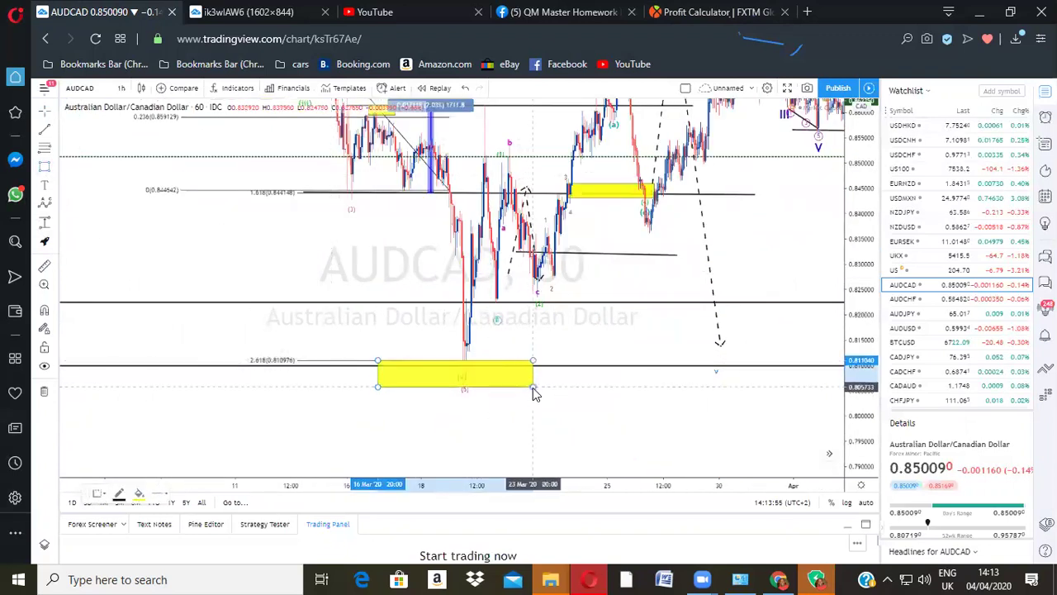
click(548, 406)
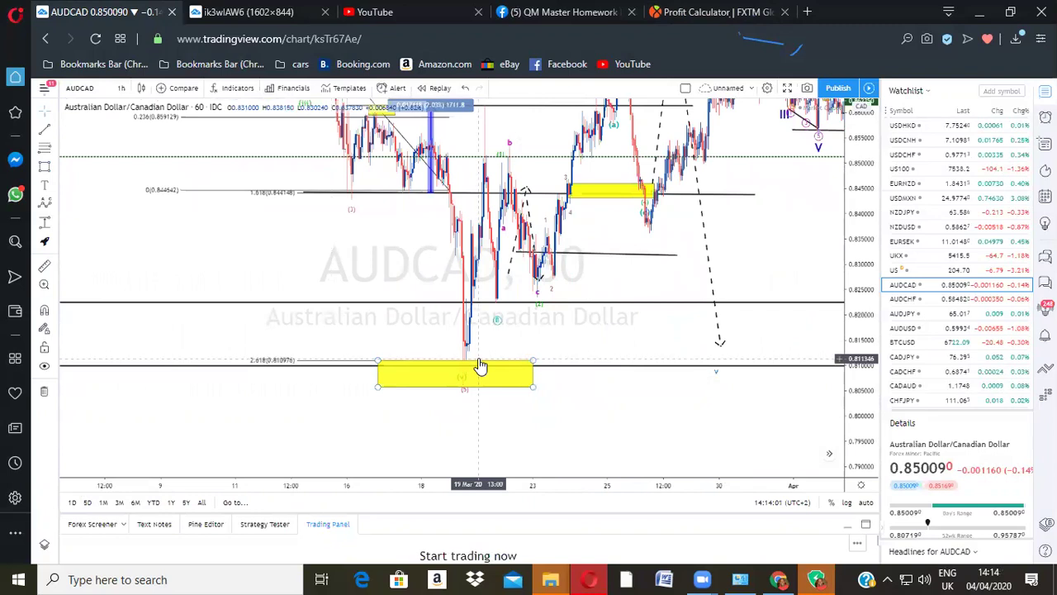
drag(860, 231, 858, 243)
mouse_move(800, 259)
mouse_down()
mouse_move(794, 300)
mouse_move(763, 332)
mouse_move(709, 310)
mouse_up()
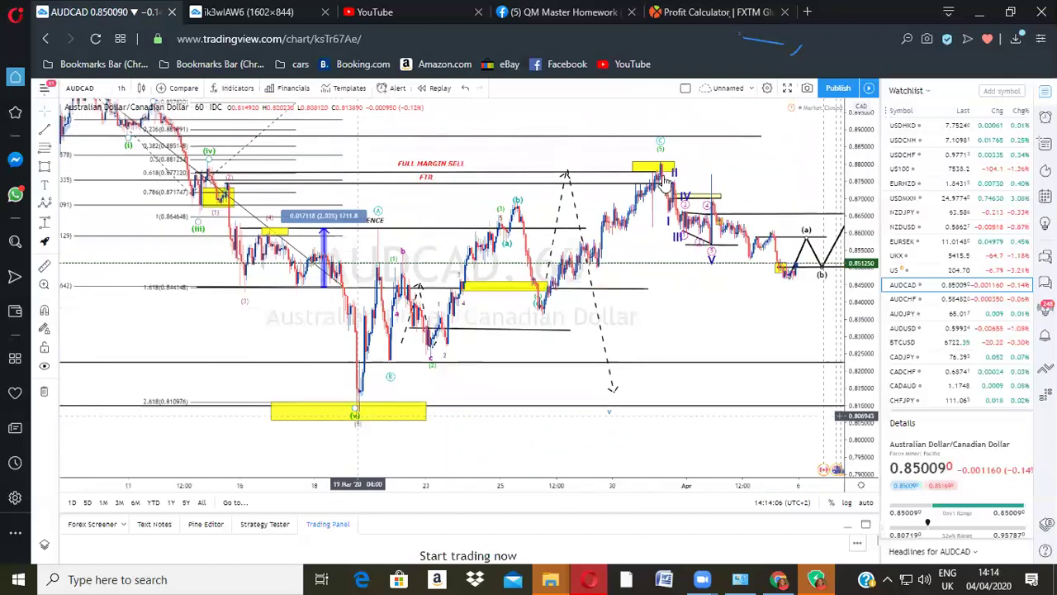
Step: Draw a price range measurement from the support line near 0.810 up to the FULL MARGIN SELL level around 25 Mar 2020
click(46, 205)
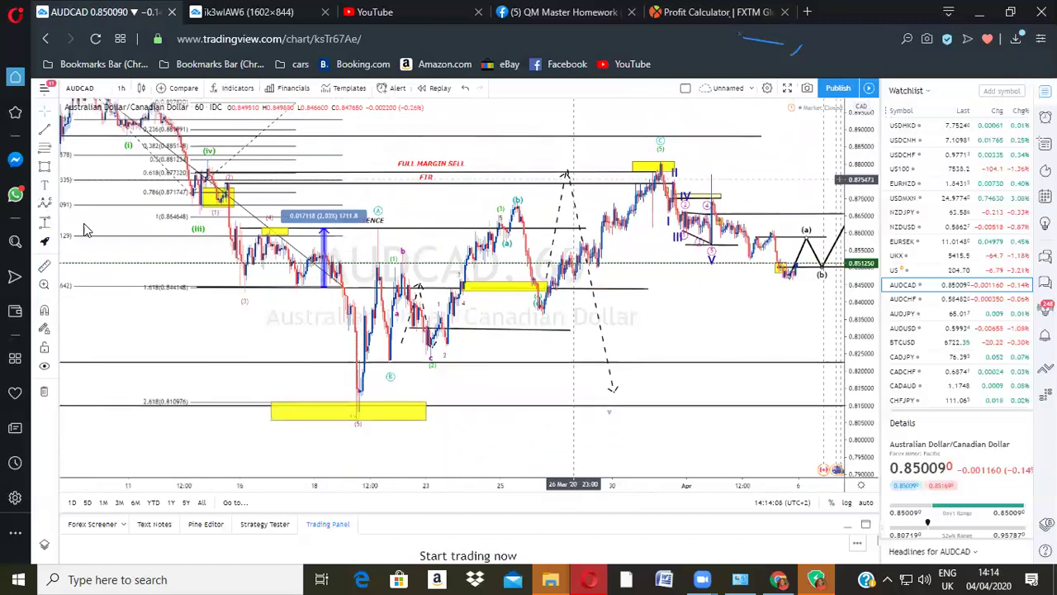
click(529, 405)
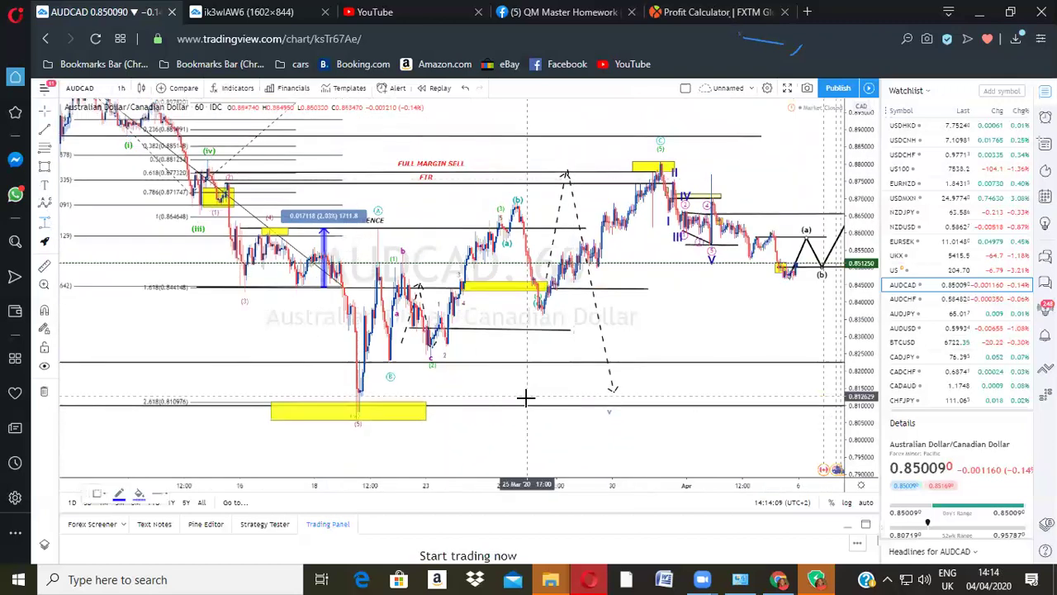
click(533, 173)
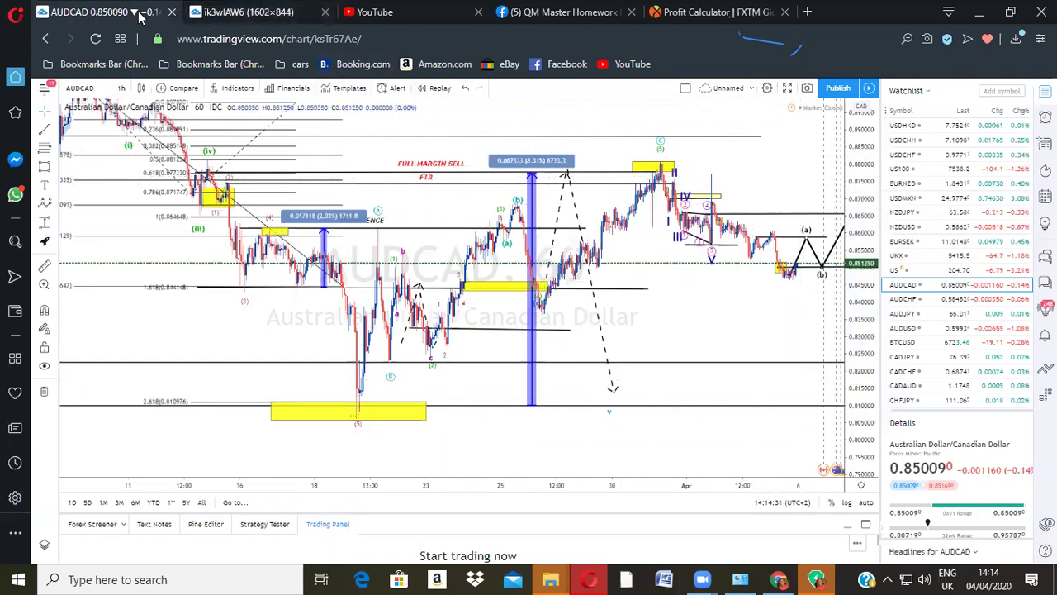
Step: In the FXTM profit calculator, set the open price to 0.810000
click(675, 14)
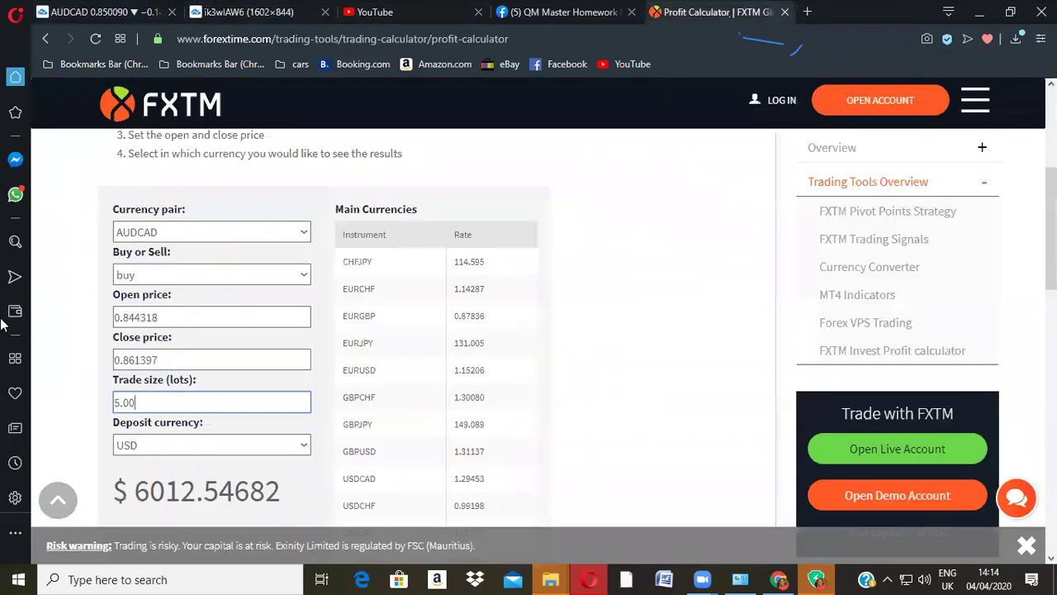
drag(158, 318, 2, 324)
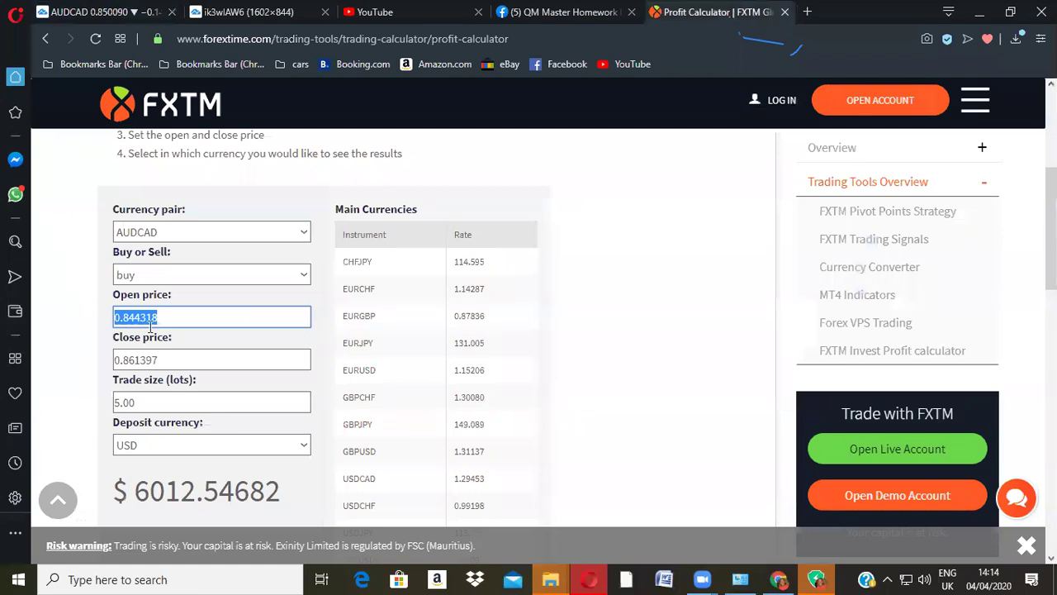
key(End)
key(BackSpace)
key(BackSpace)
key(BackSpace)
key(BackSpace)
key(BackSpace)
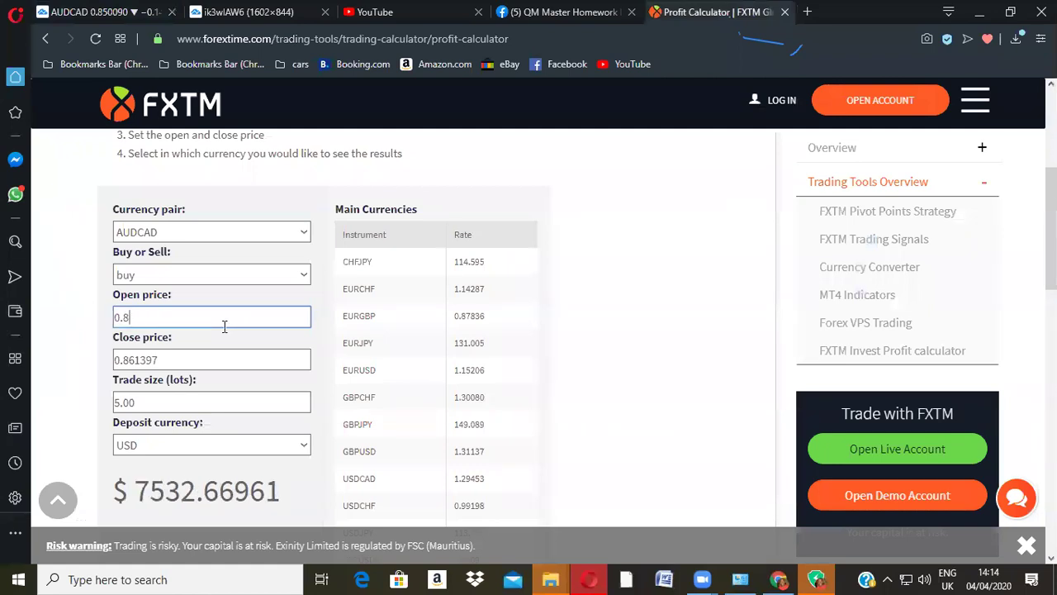
text(10000)
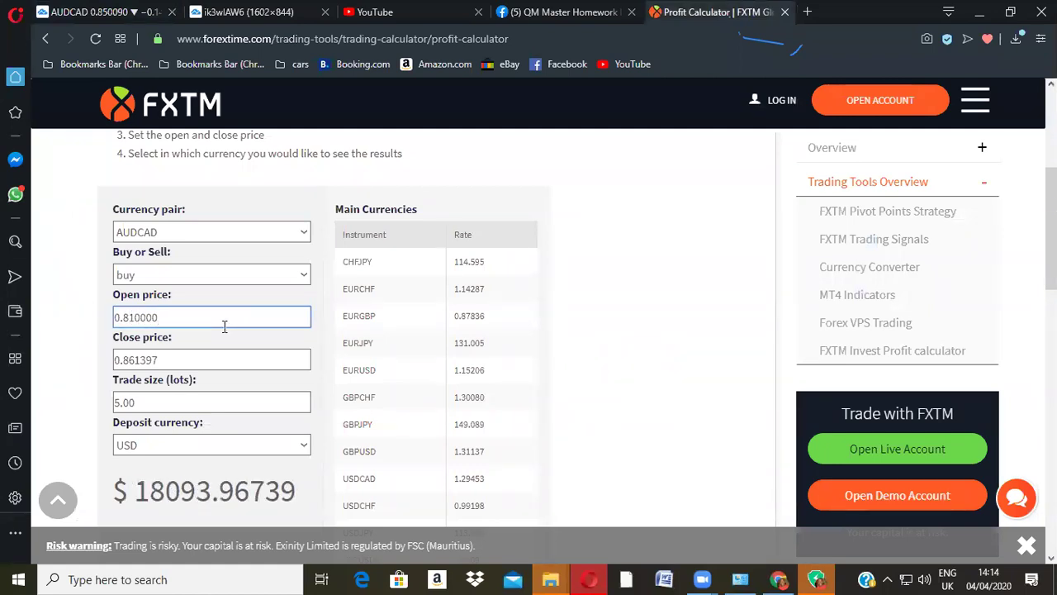
Step: Set the calculator's close price to 0.880000
click(188, 361)
key(BackSpace)
key(BackSpace)
key(BackSpace)
key(BackSpace)
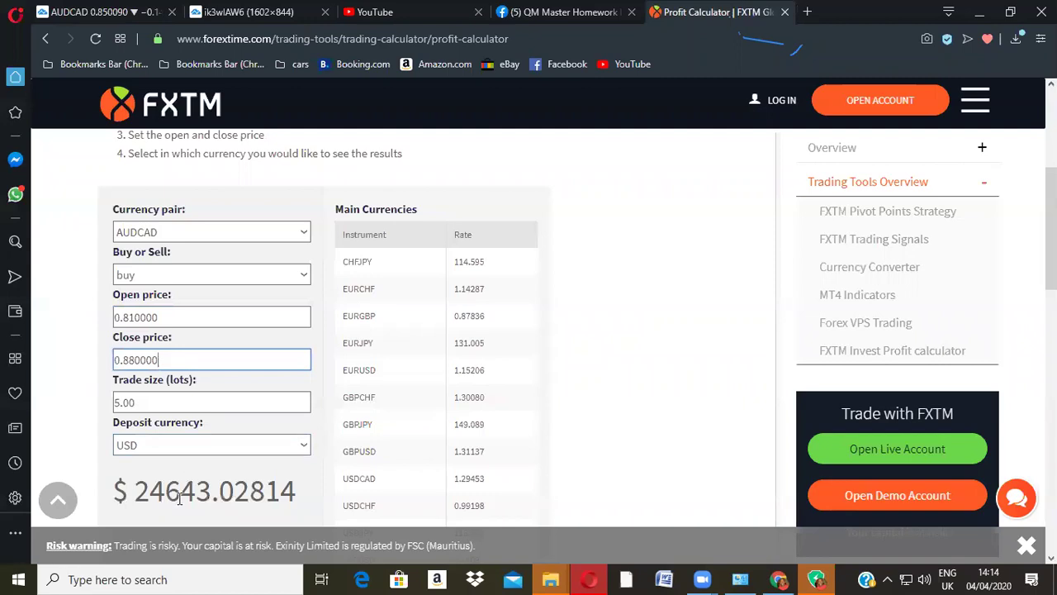
Step: Set the trade size to 0.02 lots to recalculate the profit
click(202, 402)
drag(202, 402, 74, 397)
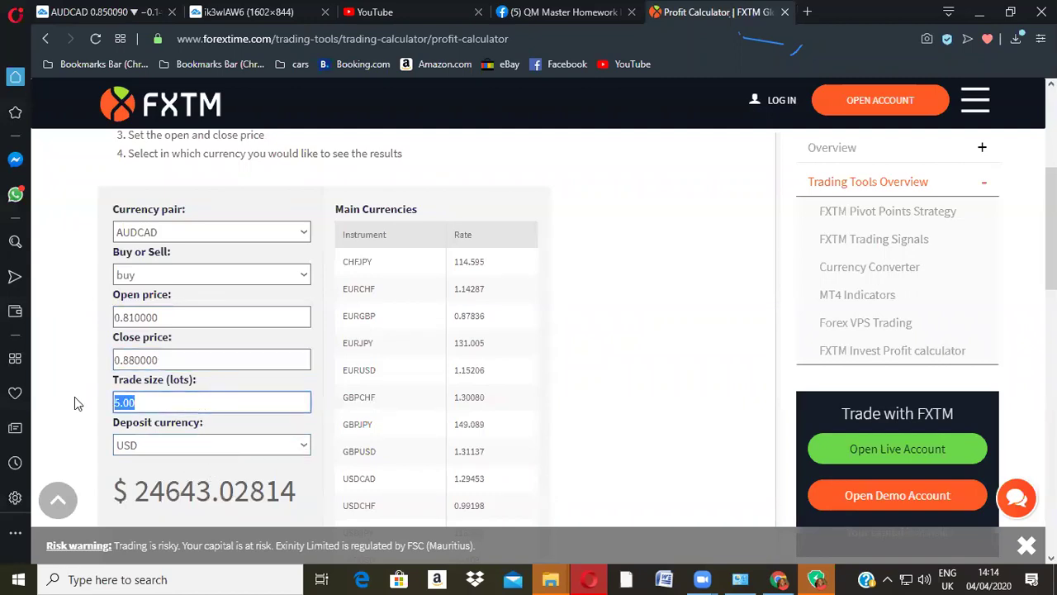
text(0.002)
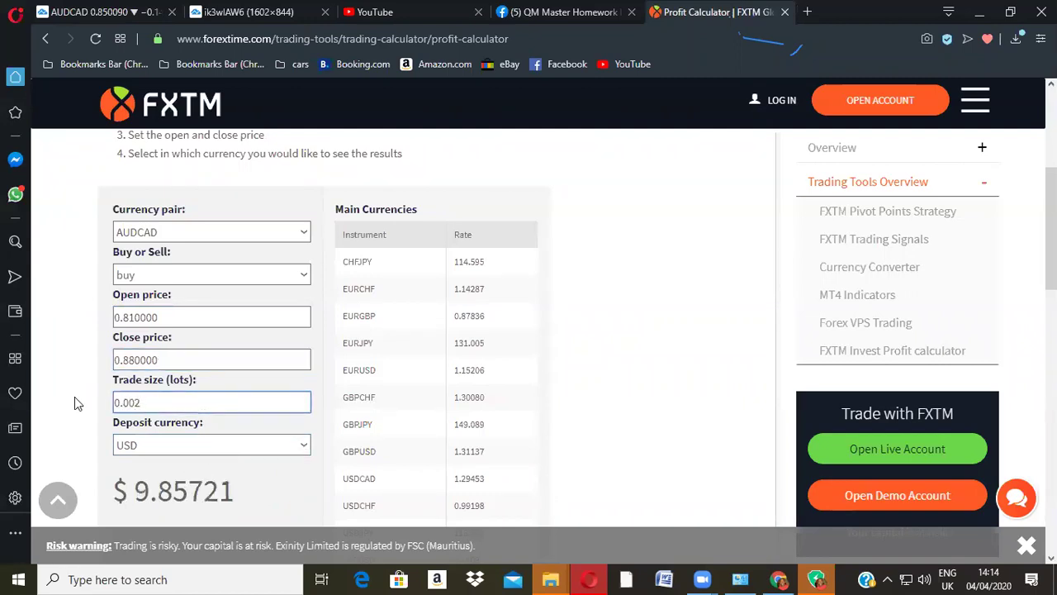
key(BackSpace)
key(BackSpace)
text(2)
click(671, 335)
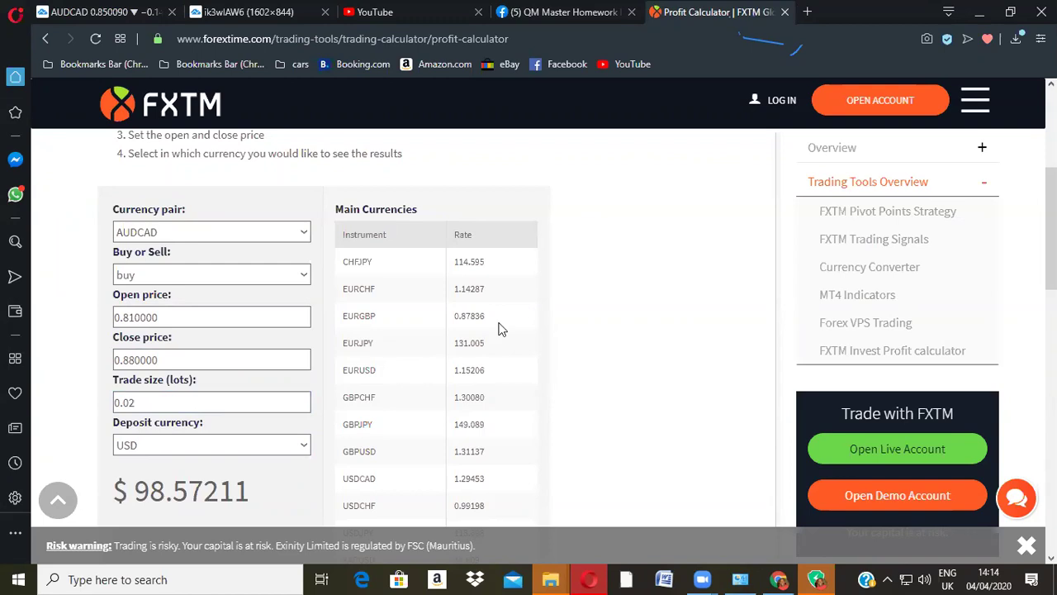
Step: Set the trade size to 0.01 lots, and return to the AUDCAD chart showing the projected (a)-(b)-(c) move
click(172, 397)
key(BackSpace)
text(1)
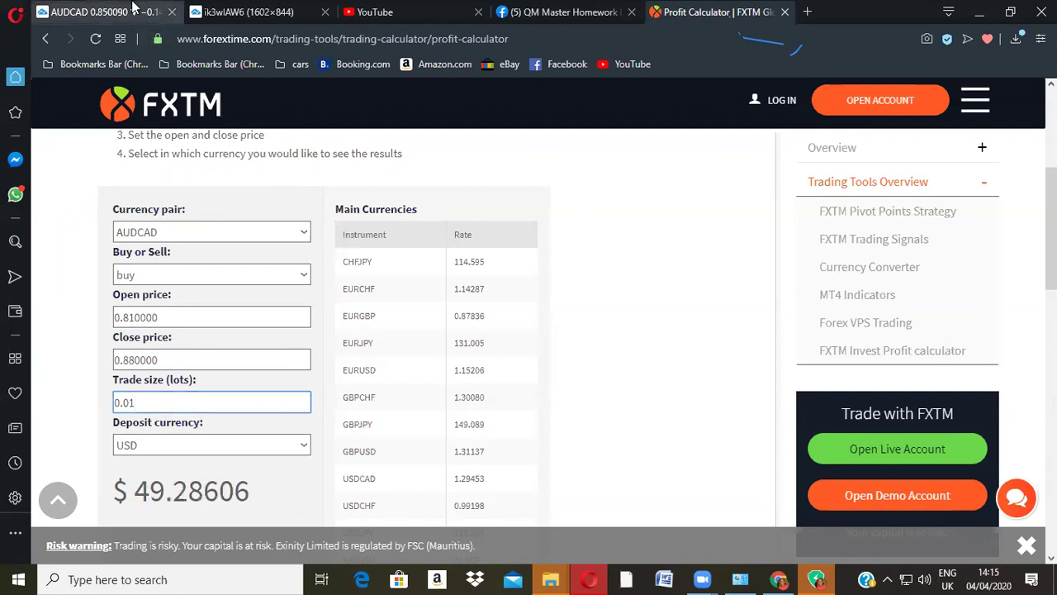
click(99, 11)
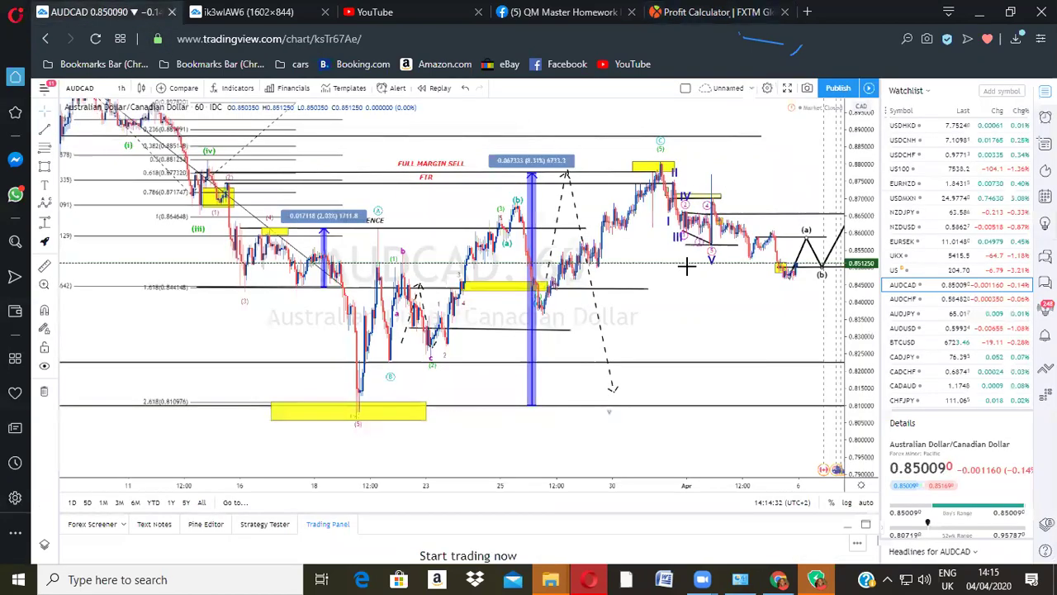
click(355, 409)
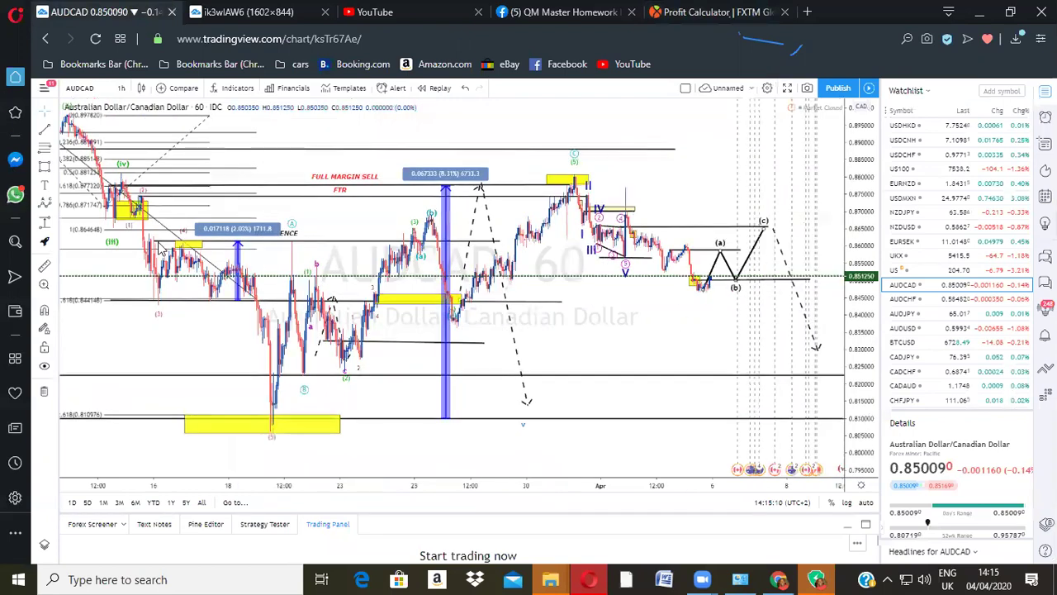
Step: Switch to WhatsApp, search the chats for "fx" and open the Fx billionaires group
click(15, 194)
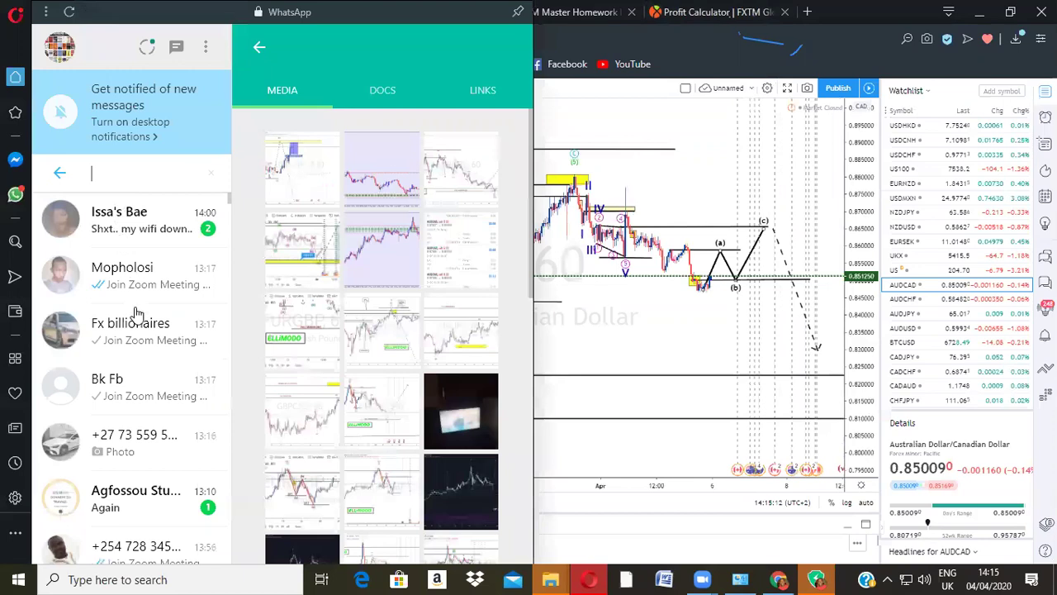
scroll(142, 340, down, 5)
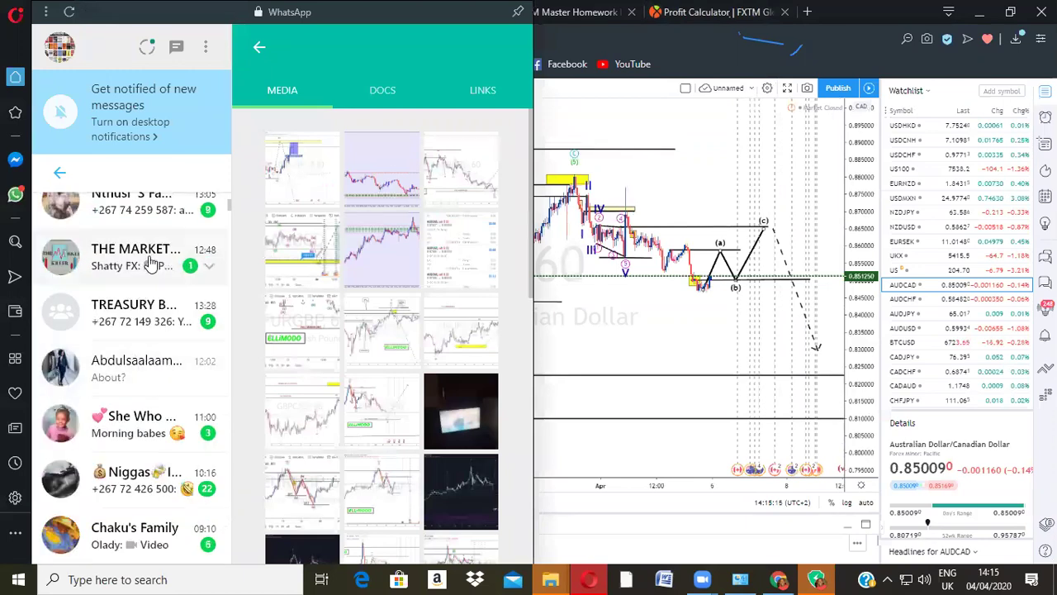
scroll(151, 374, down, 5)
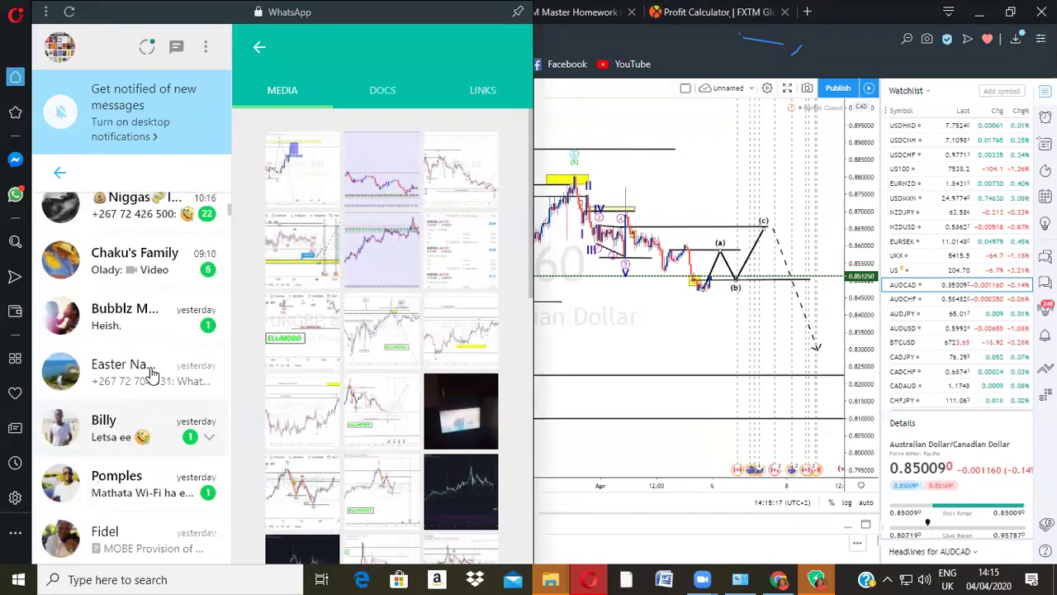
scroll(102, 254, up, 10)
text(fx)
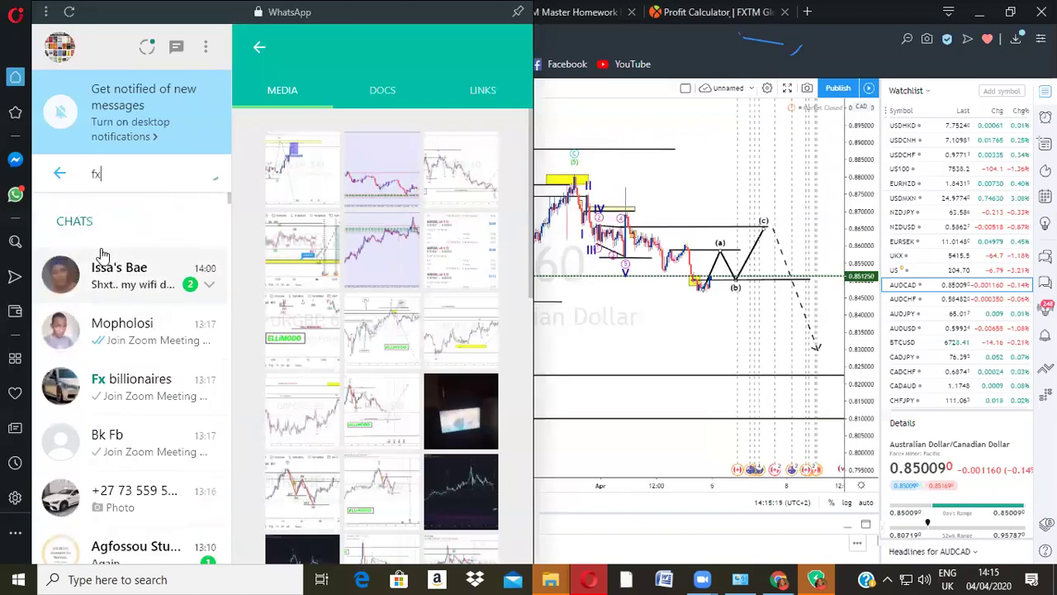
click(124, 293)
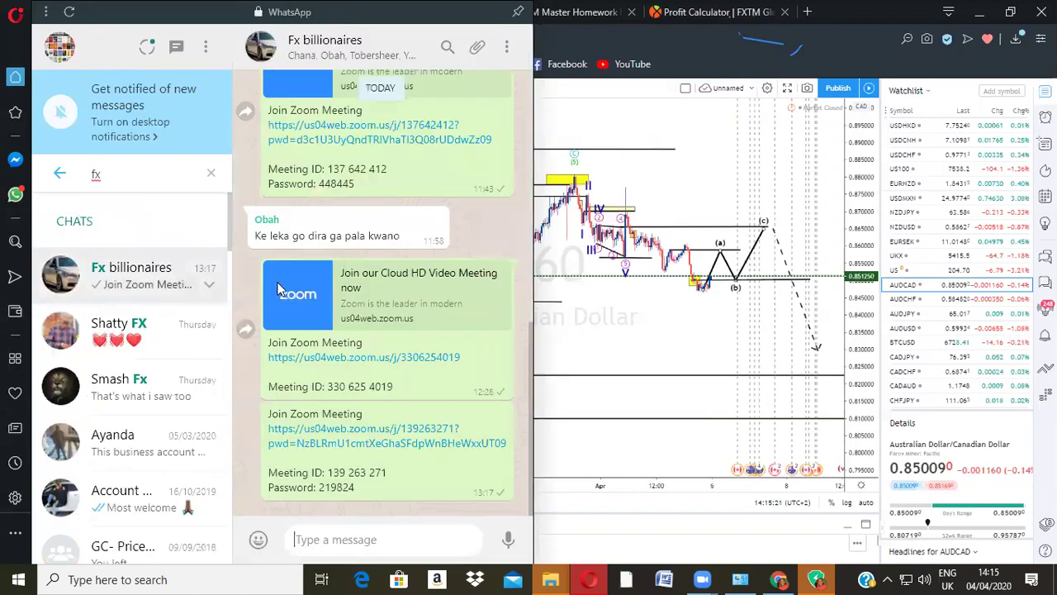
Step: View the "Power of pending order" trade screenshot posted on 31/03/2020 in the group, and close it
scroll(324, 354, up, 5)
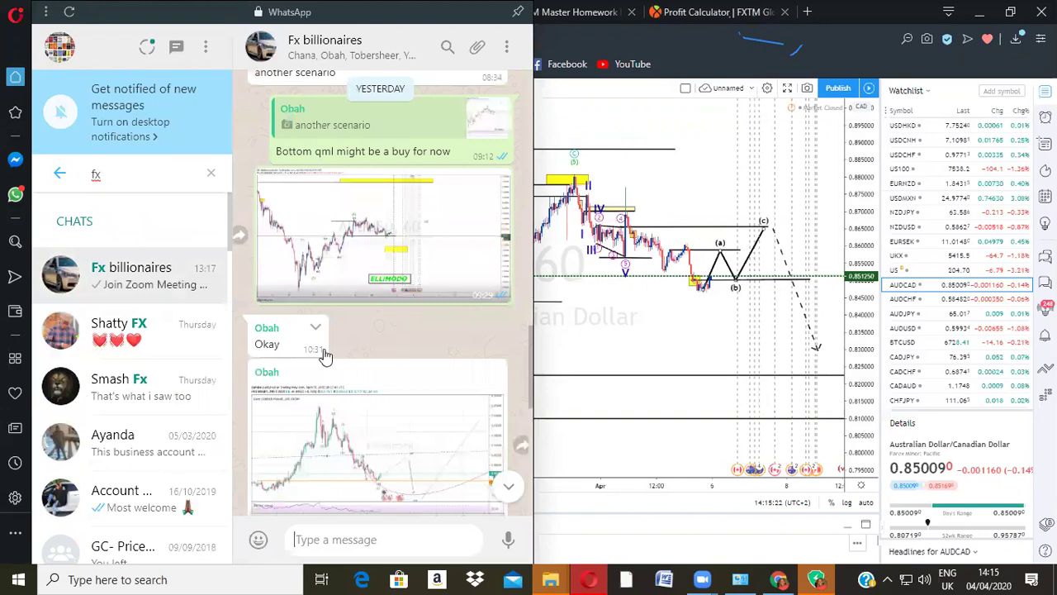
scroll(325, 353, up, 5)
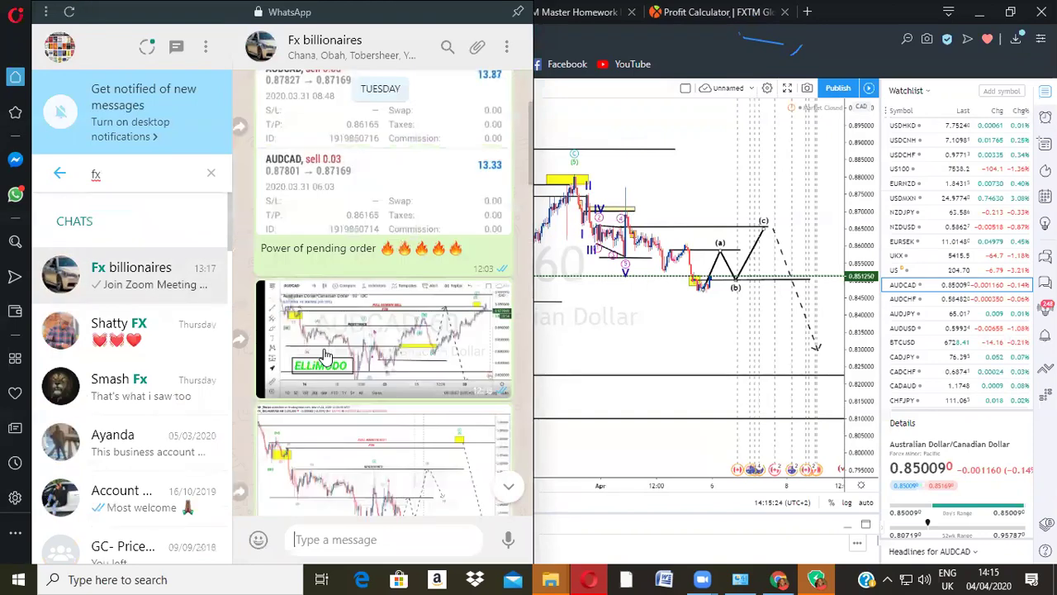
click(402, 320)
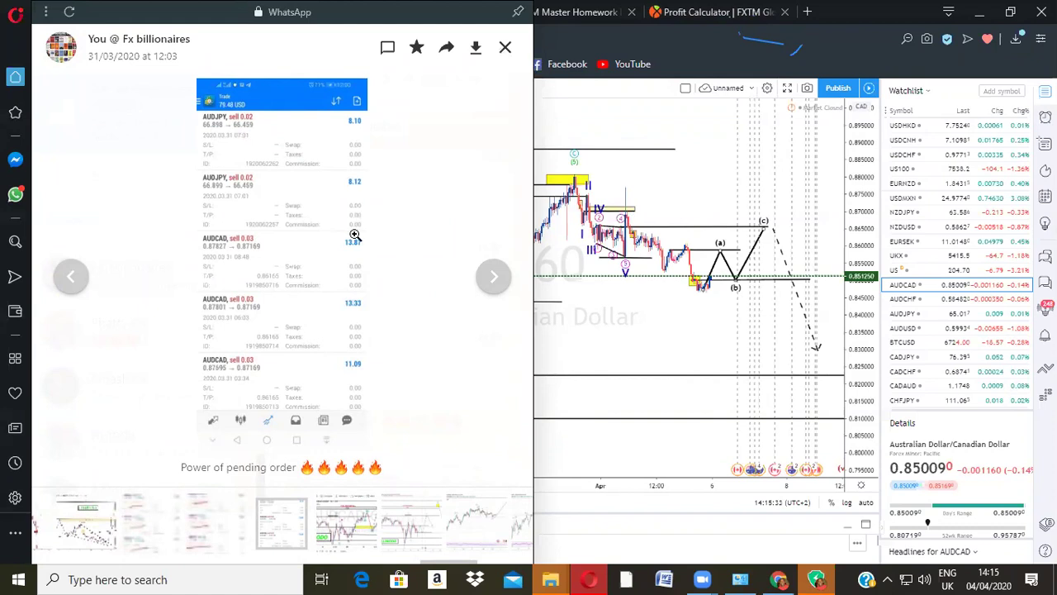
click(504, 47)
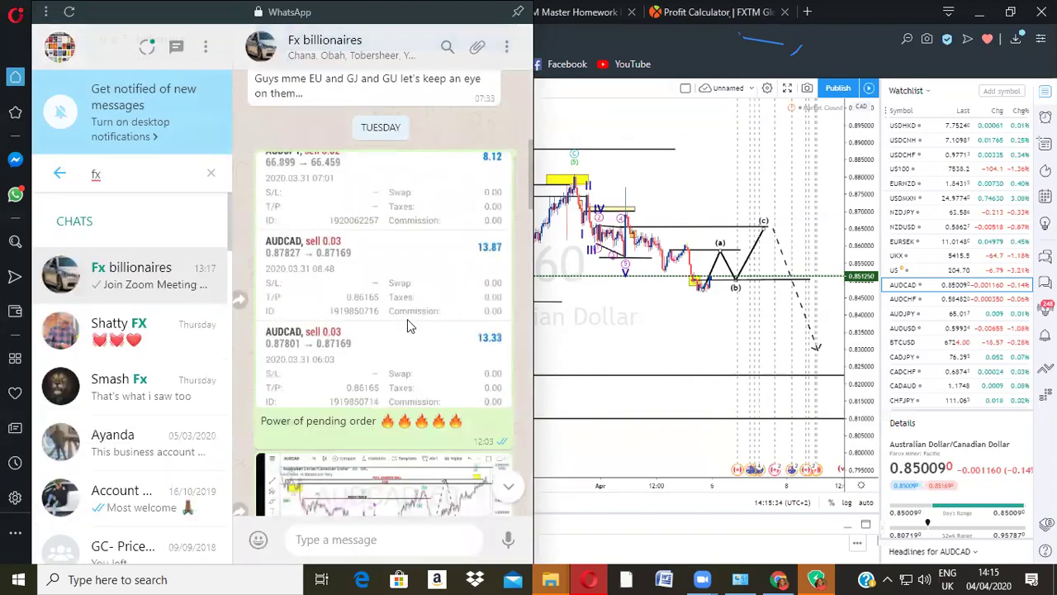
Step: Find the "Last night entries" trade screenshot from 13/03/2020, load and view it at full size, and close it
scroll(407, 327, up, 10)
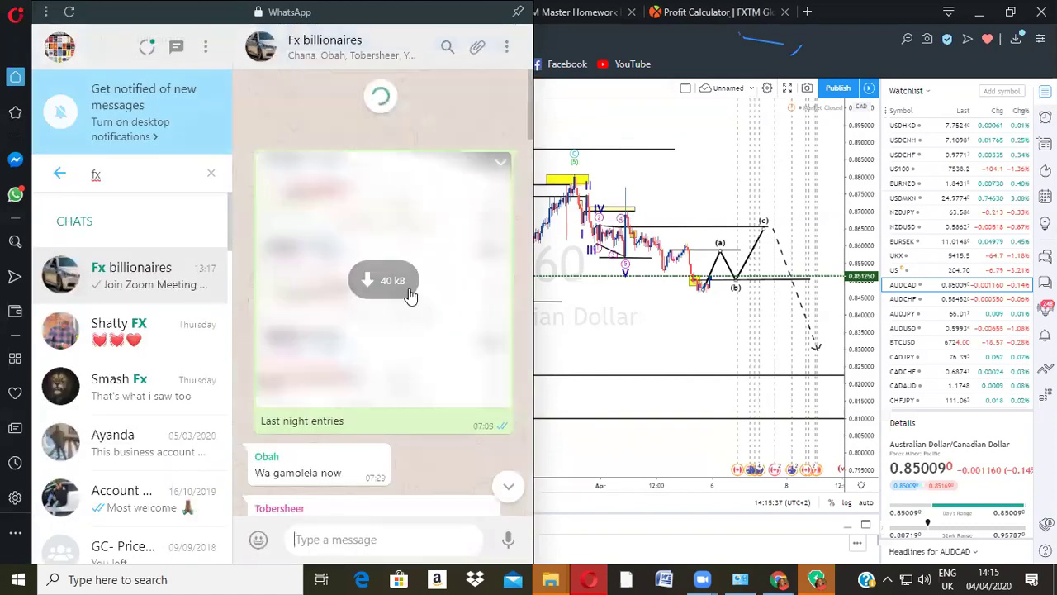
scroll(417, 312, up, 5)
scroll(418, 310, down, 10)
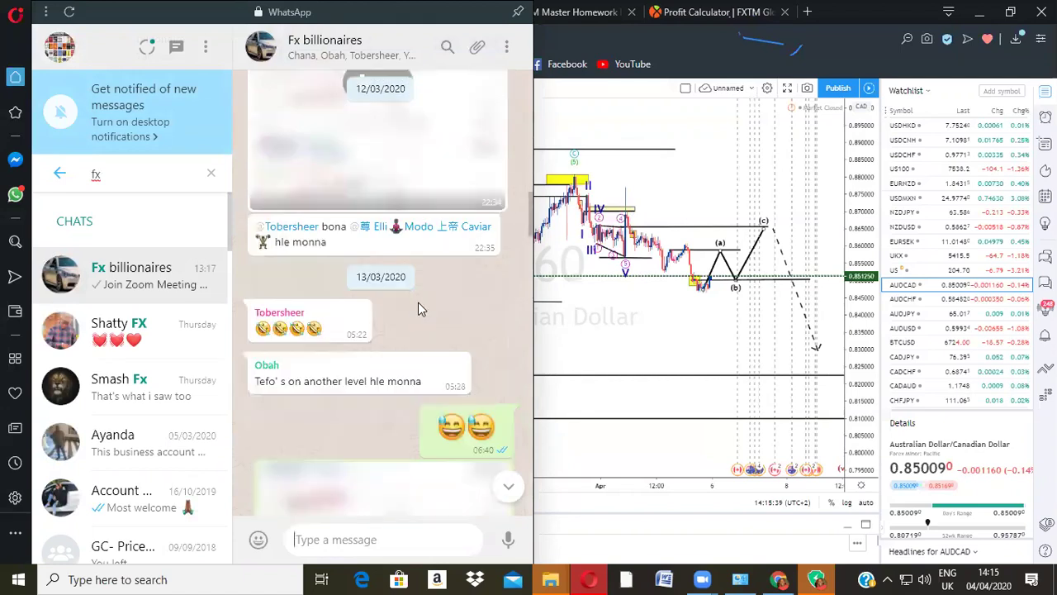
click(395, 156)
scroll(401, 267, up, 2)
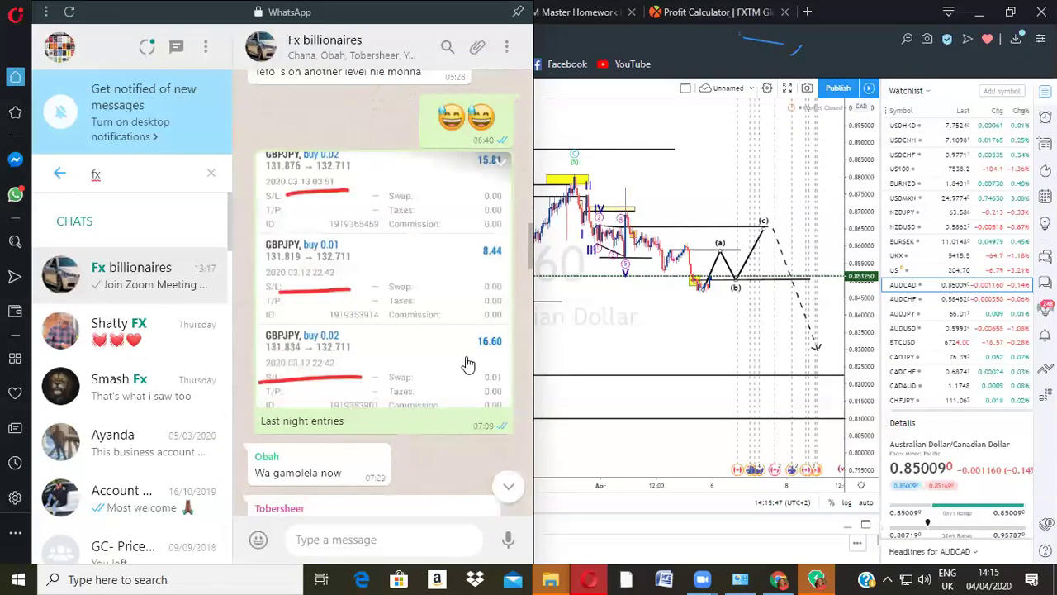
click(437, 306)
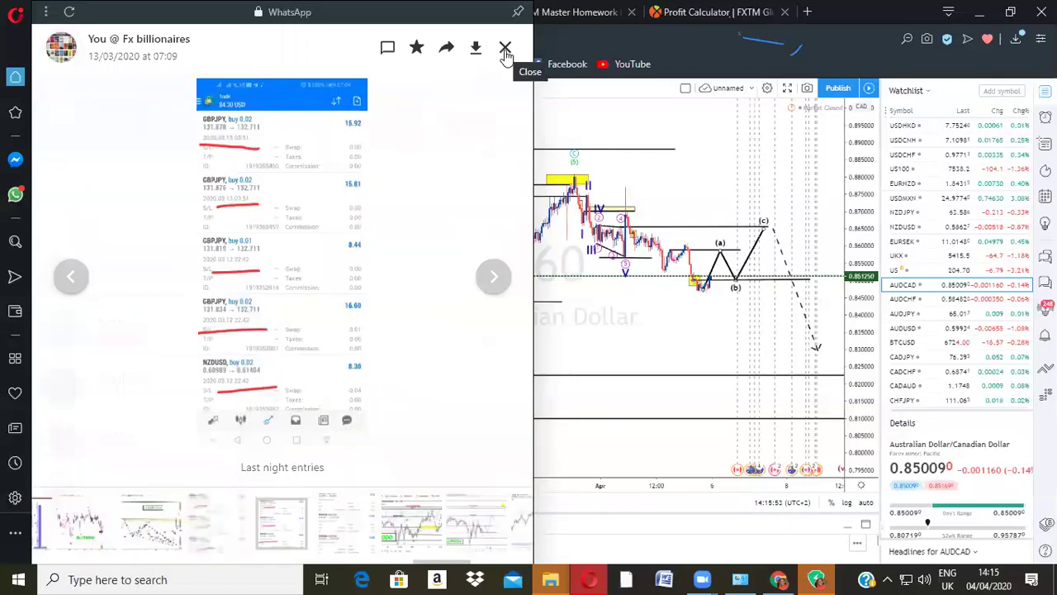
click(505, 54)
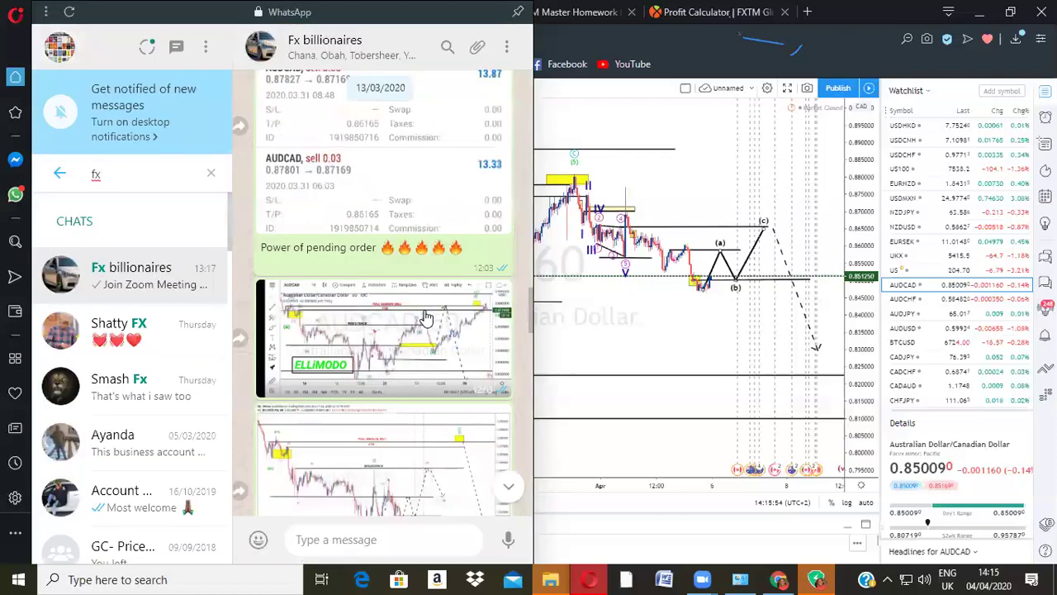
Step: Search the chats for "mark" instead and open the THE MARKET KILLER group that was left on 27/03/2020
scroll(425, 318, down, 15)
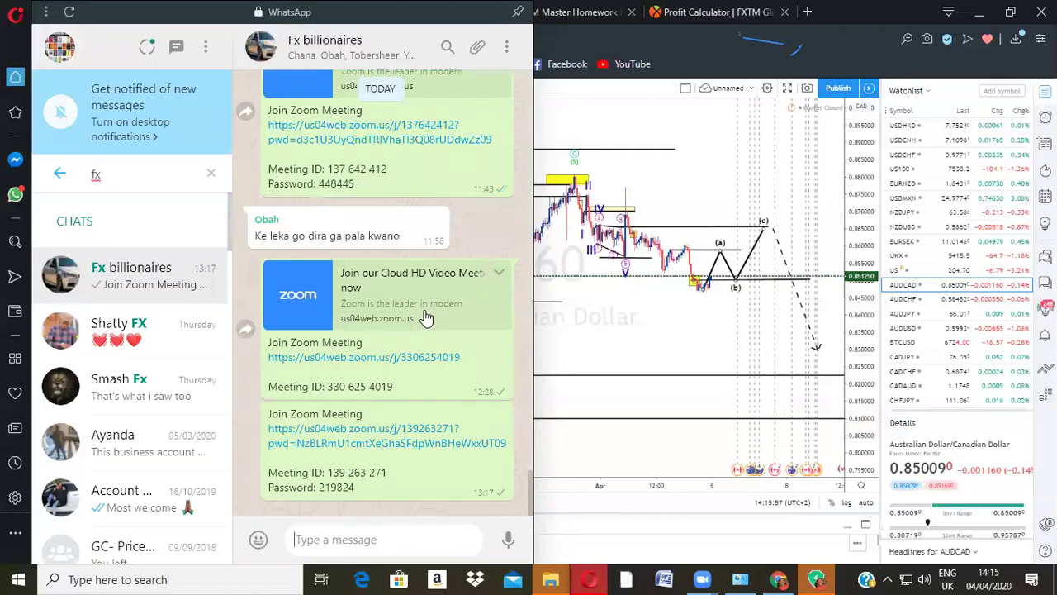
scroll(425, 318, up, 15)
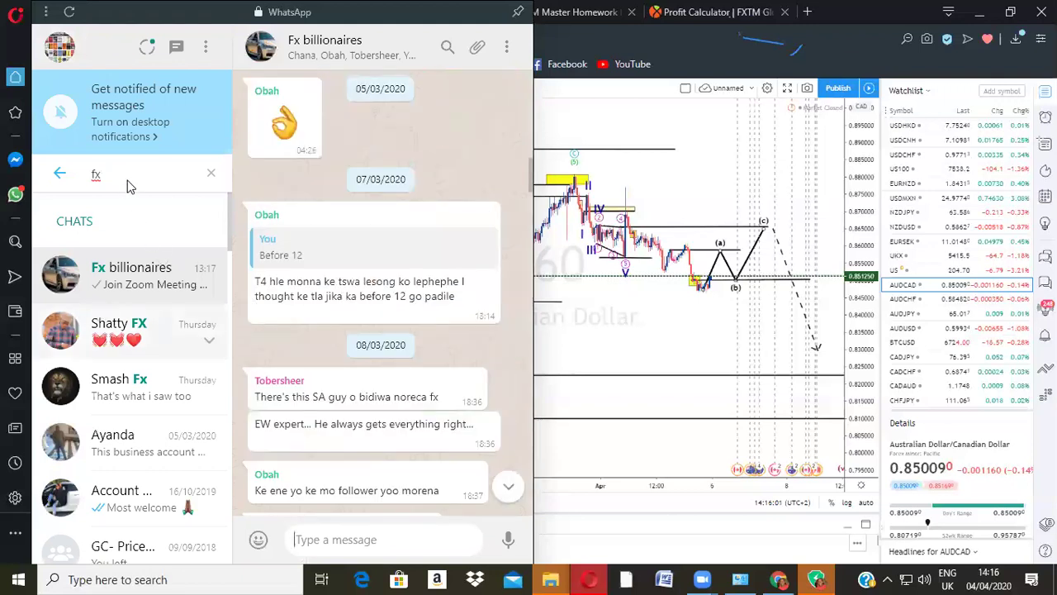
click(210, 174)
scroll(165, 309, down, 2)
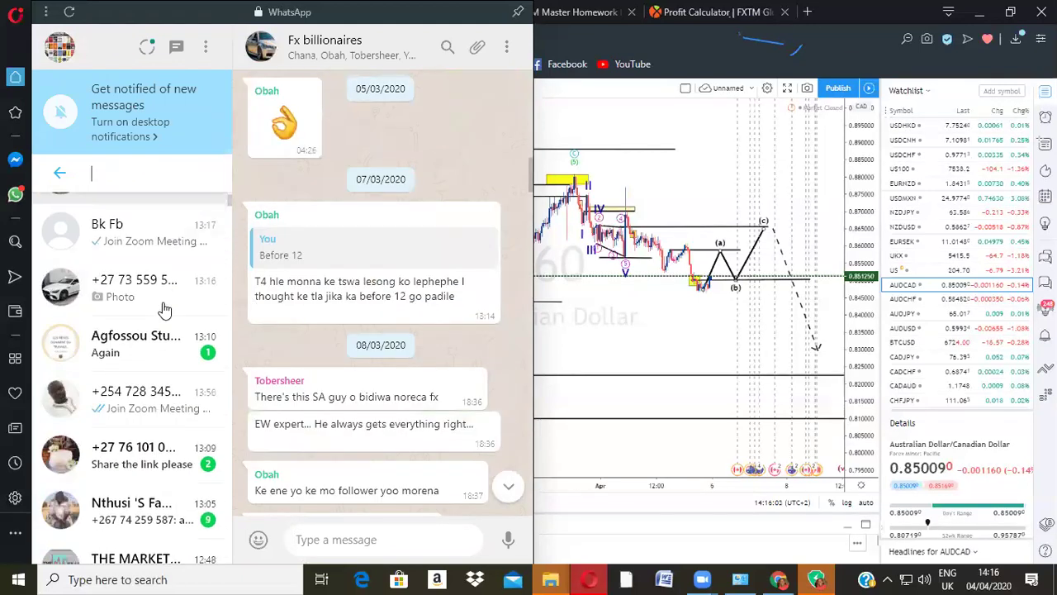
scroll(164, 309, down, 2)
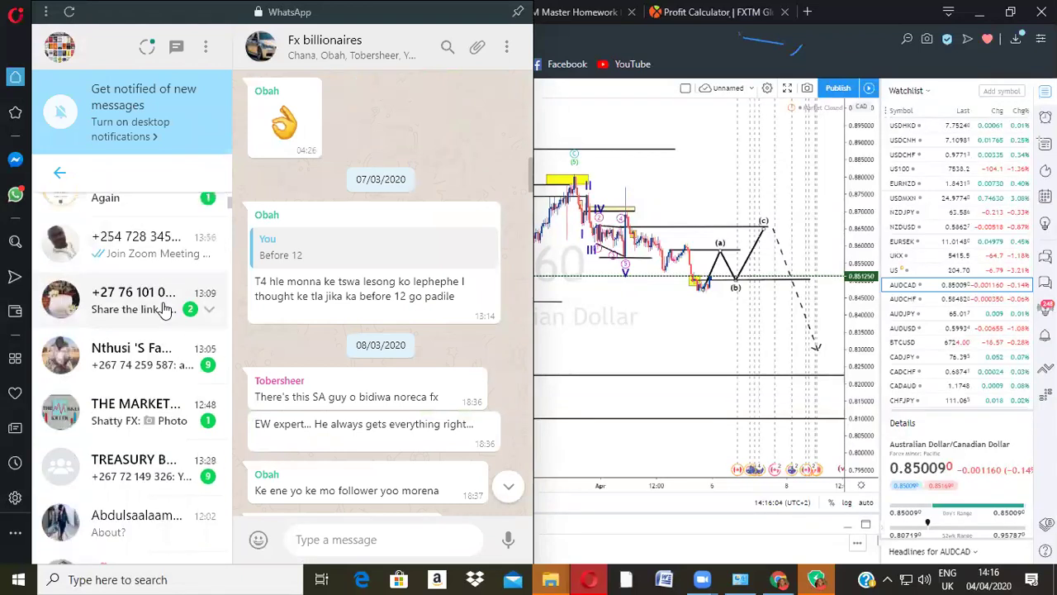
scroll(165, 308, down, 2)
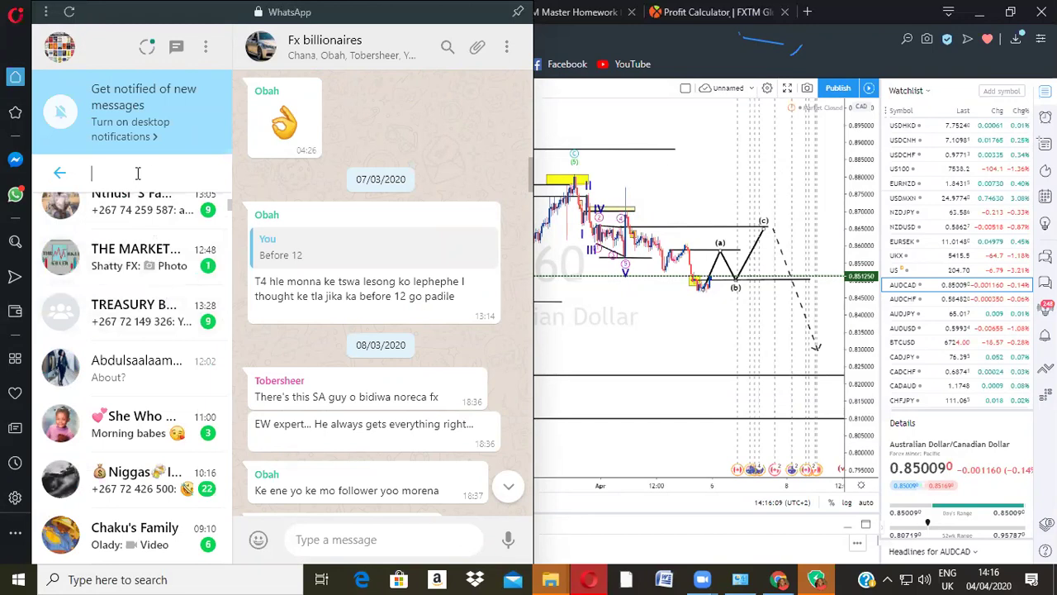
text(mark)
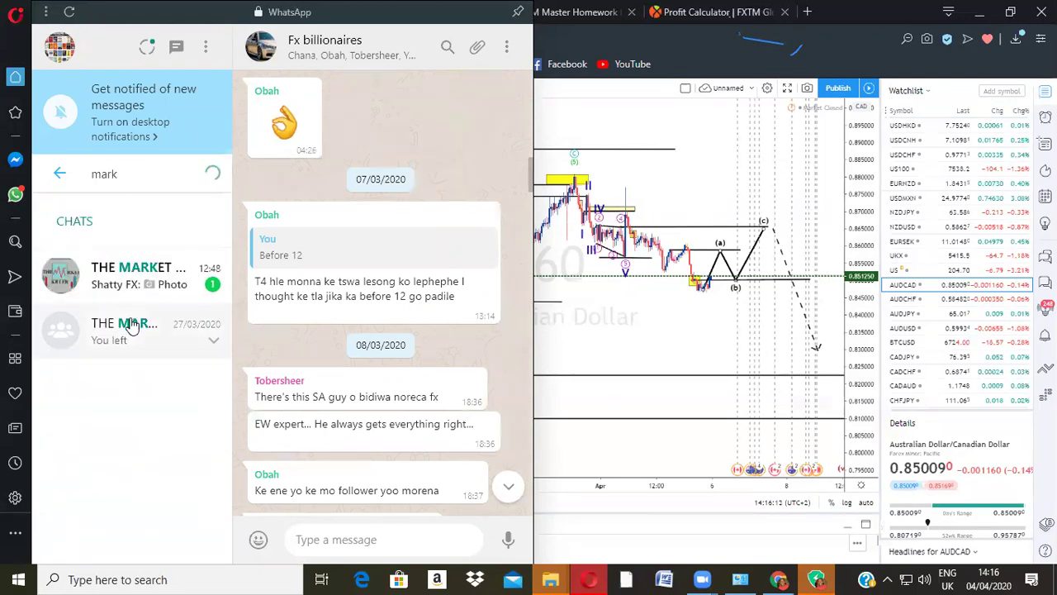
click(130, 325)
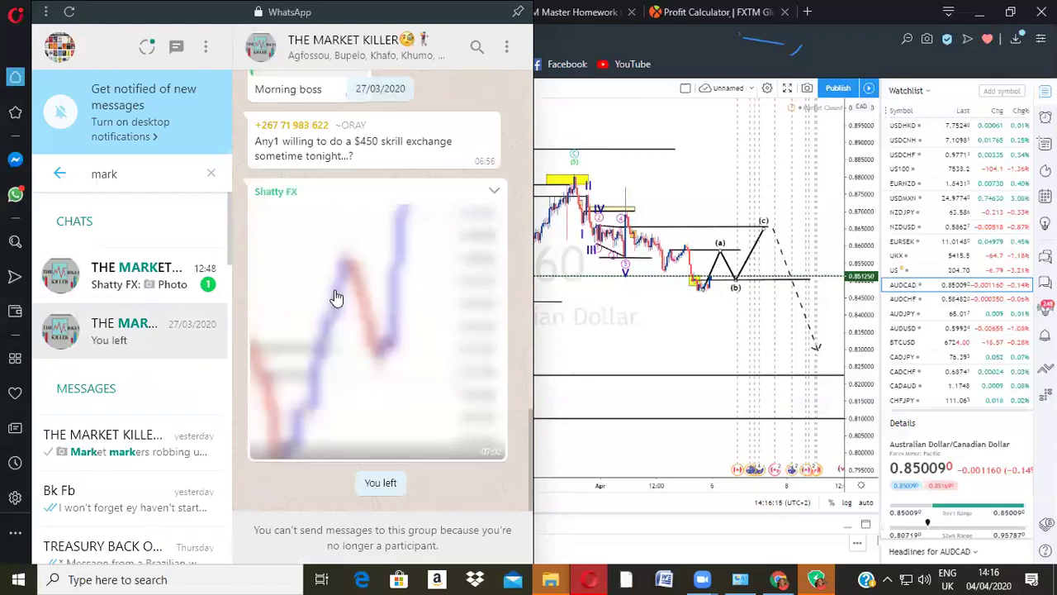
Step: Find the AUDCAD, GBPJPY and AUDJPY trade screenshot sent on 26/03/2020 at 08:50, view it at full size, and close it
scroll(334, 295, up, 8)
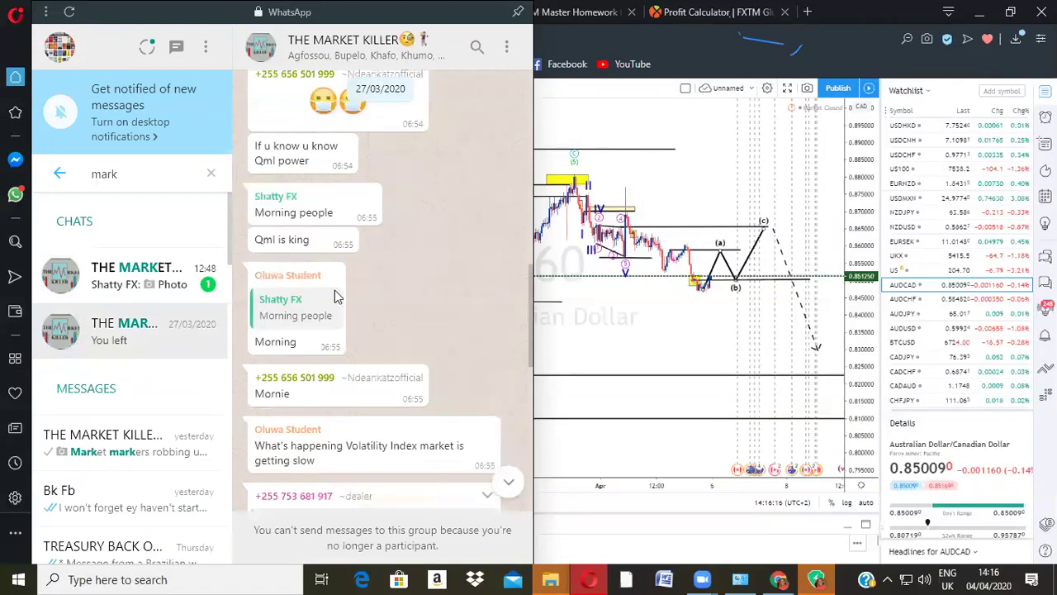
scroll(334, 296, up, 10)
scroll(334, 296, up, 10)
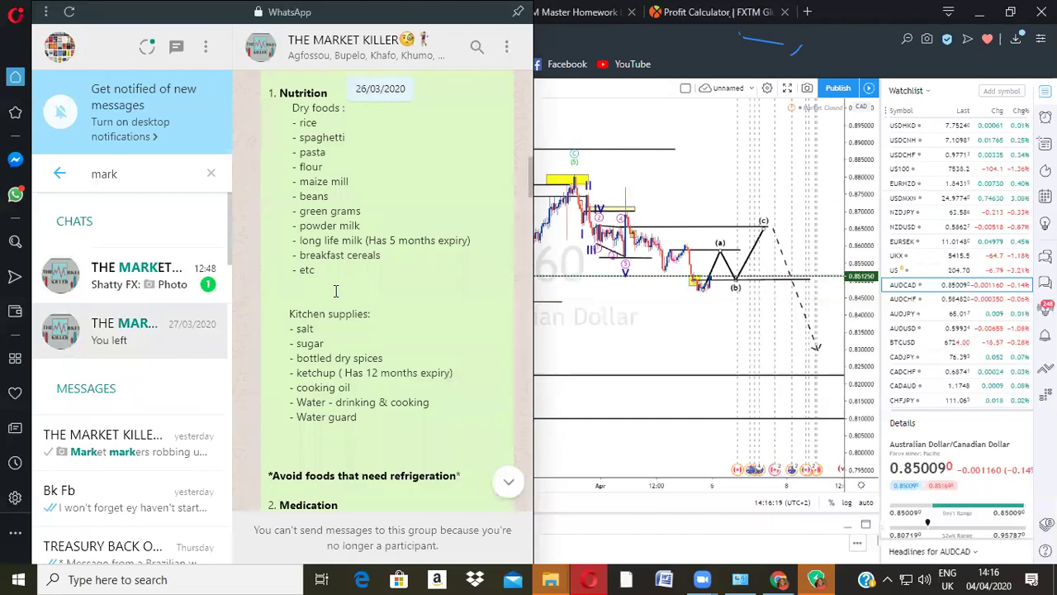
scroll(334, 296, up, 10)
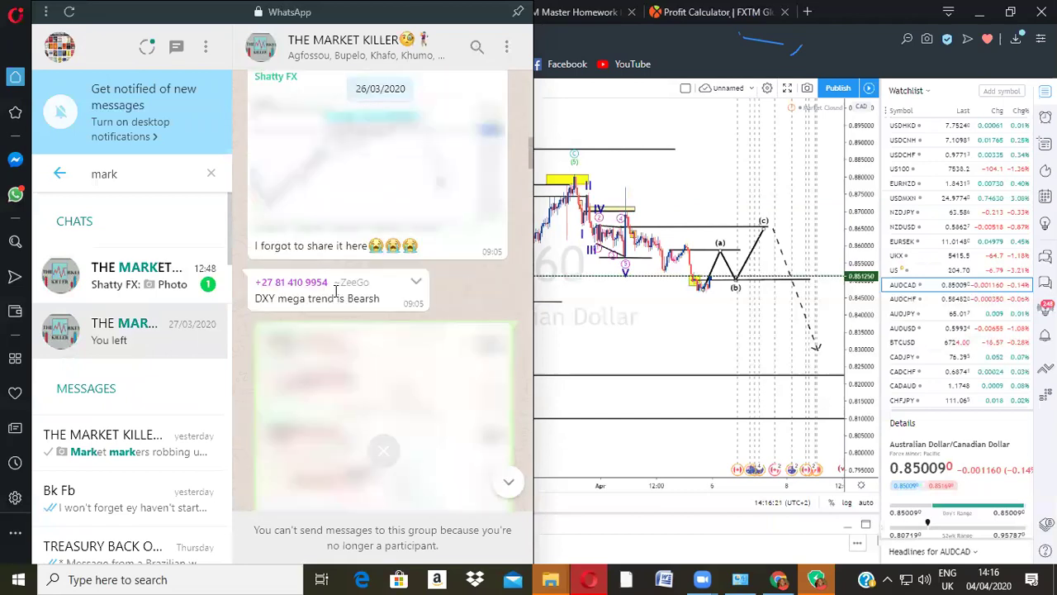
scroll(334, 295, up, 10)
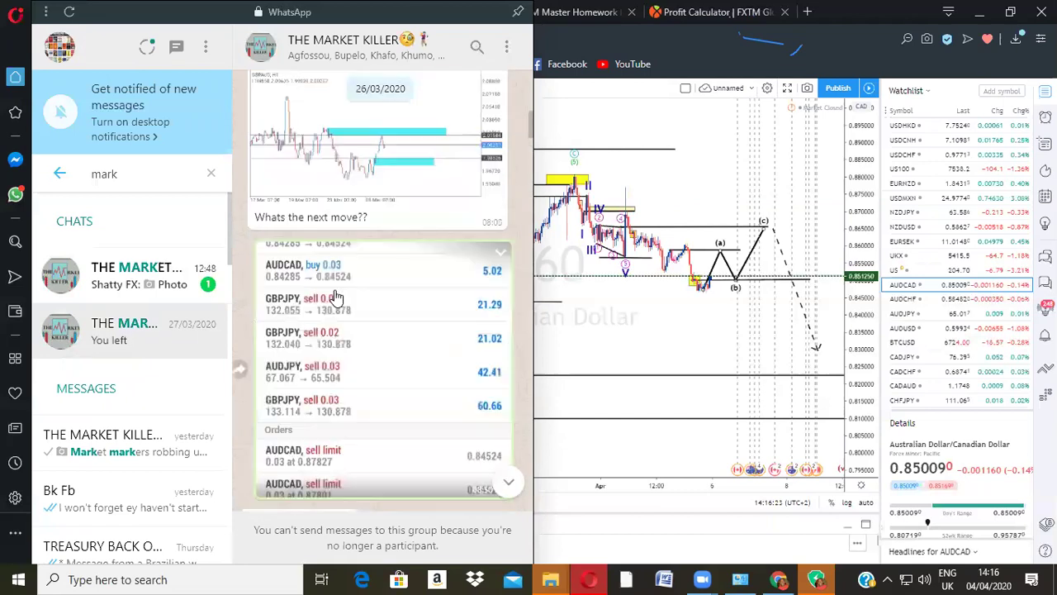
click(391, 356)
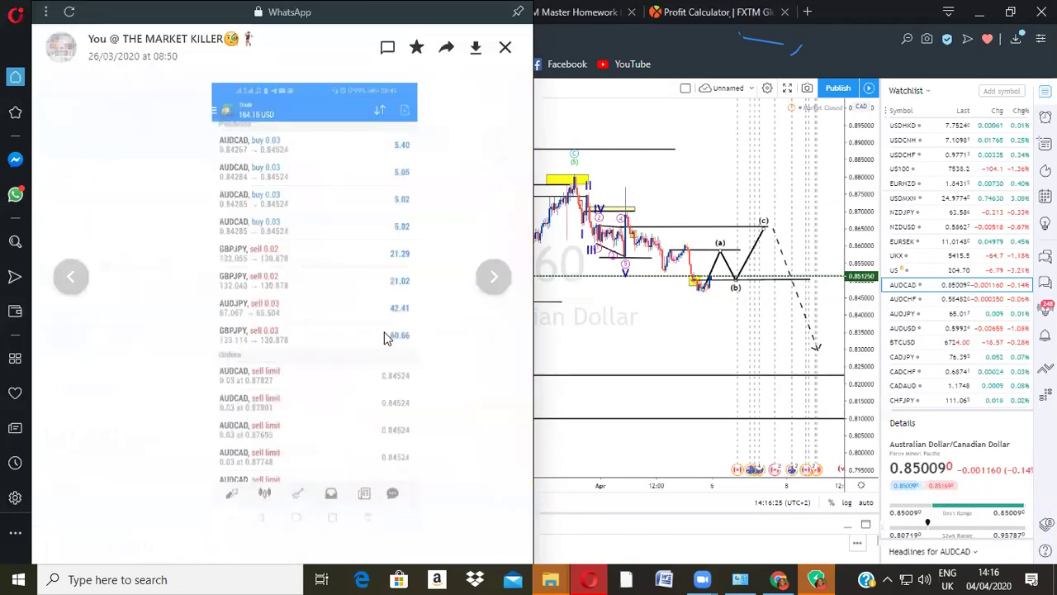
click(506, 51)
Step: Find the 25/03/2020 screenshot captioned "I closed everything and left 2 trades running the 48$ in profit", view it at full size, and close it
scroll(453, 293, up, 5)
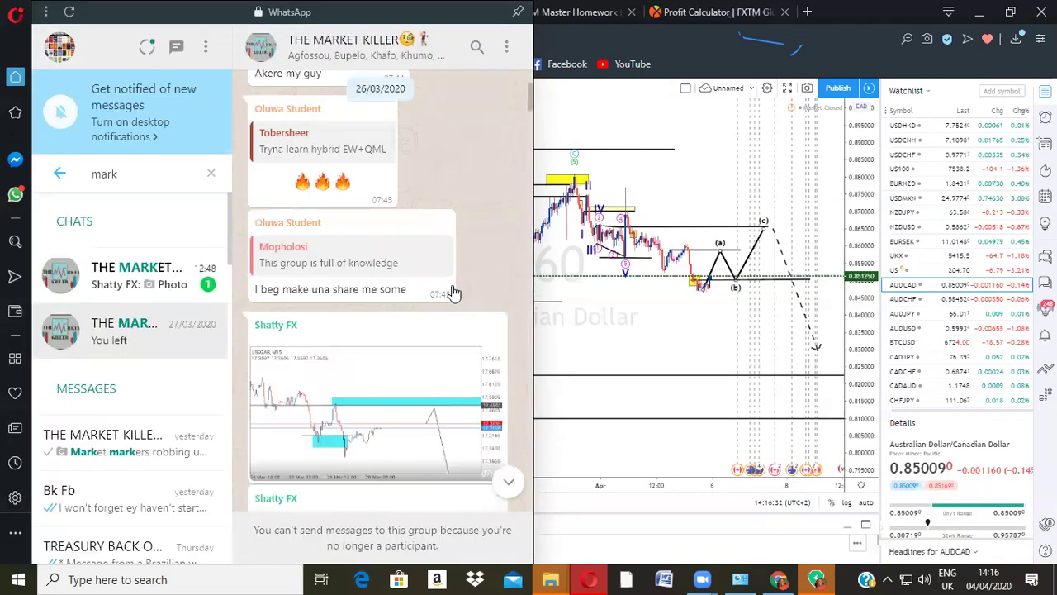
scroll(452, 285, up, 3)
scroll(430, 330, up, 3)
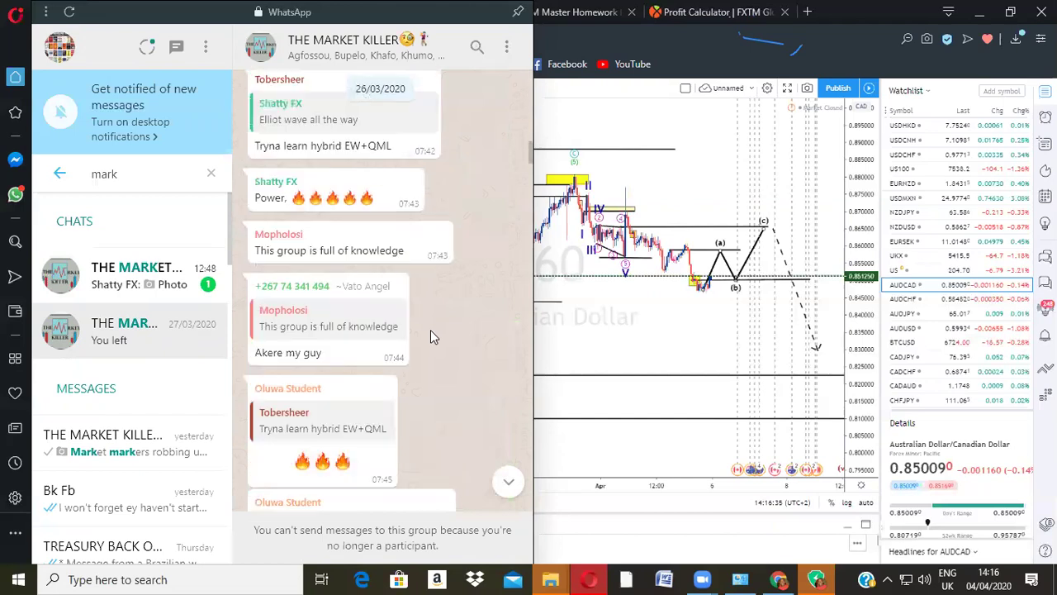
scroll(430, 332, up, 4)
scroll(430, 336, up, 6)
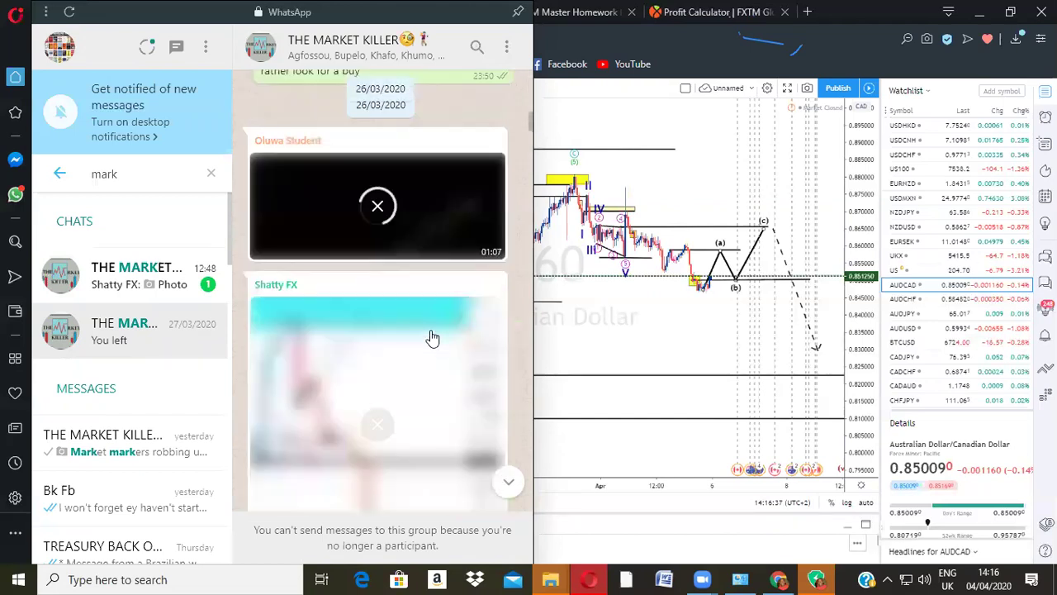
scroll(430, 337, up, 5)
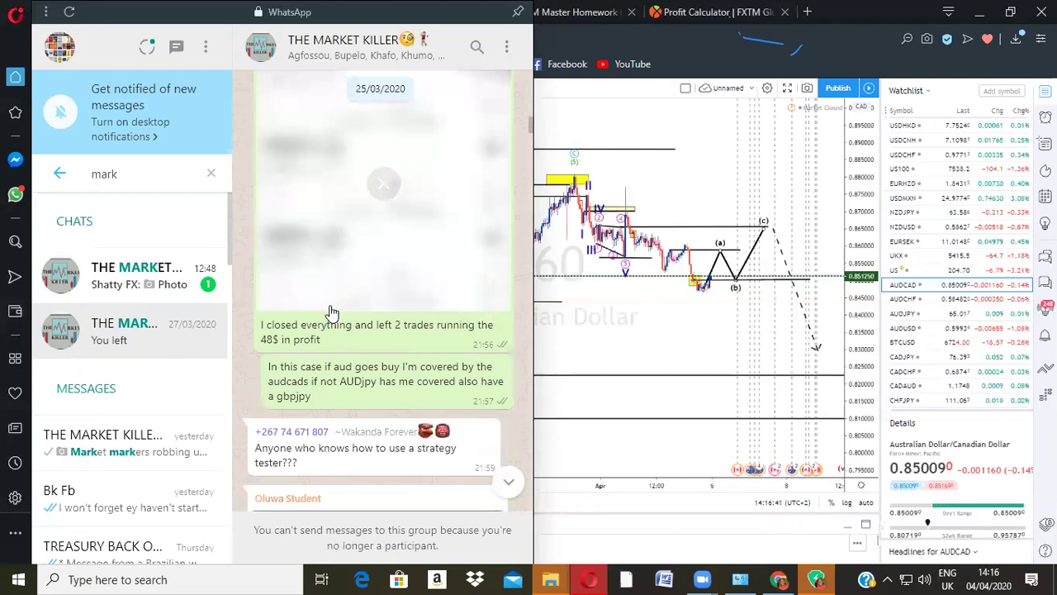
scroll(417, 341, up, 1)
scroll(407, 256, down, 1)
click(399, 251)
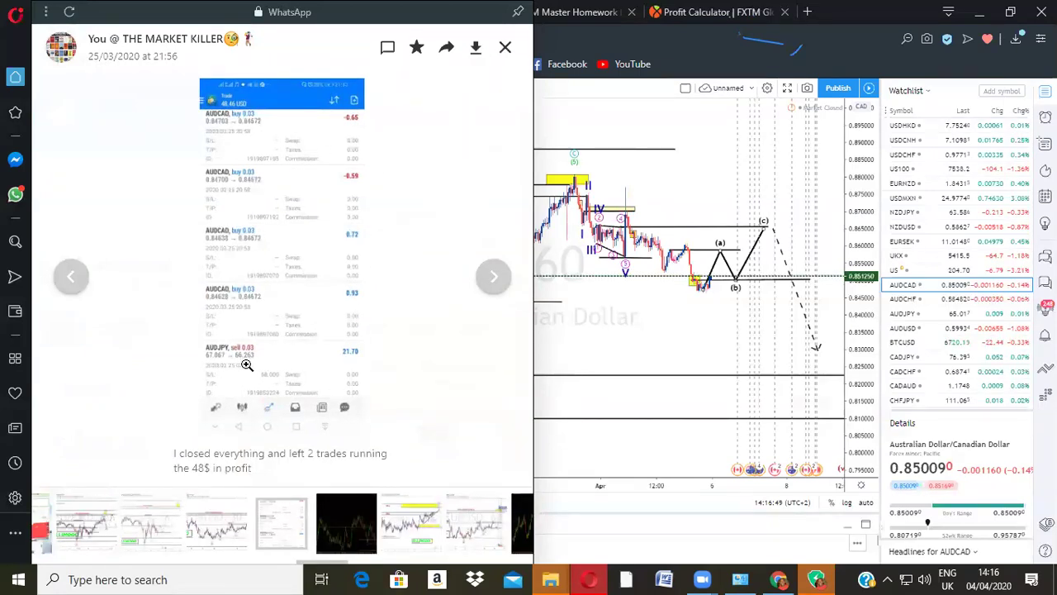
click(505, 47)
key(Escape)
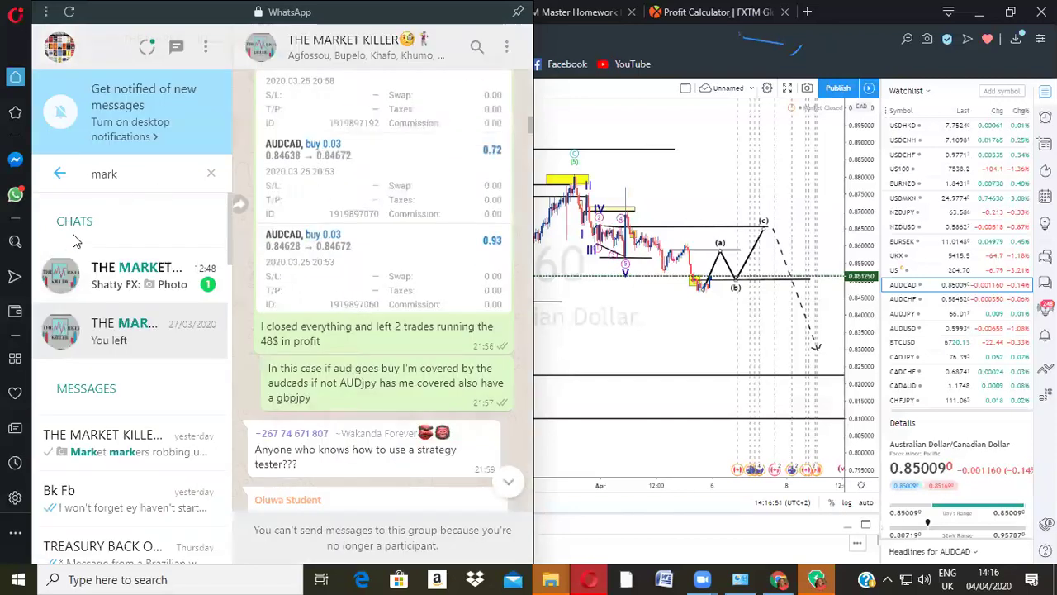
Step: Clear the "mark" chat search and open the most recent chat, which holds the trade photos sent at 14:17
scroll(99, 363, down, 5)
click(211, 172)
scroll(156, 376, down, 5)
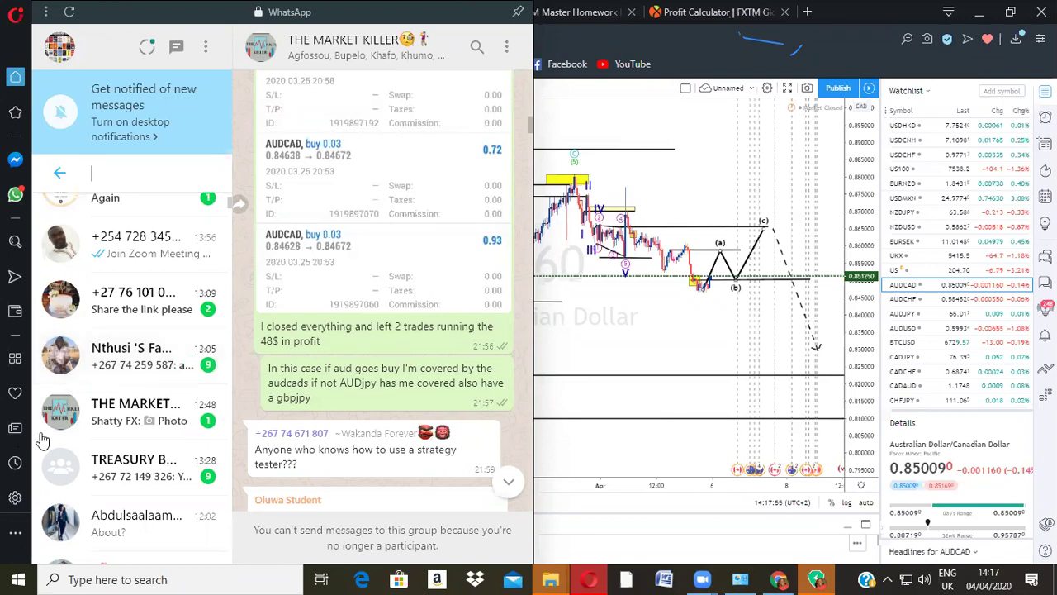
scroll(95, 376, up, 3)
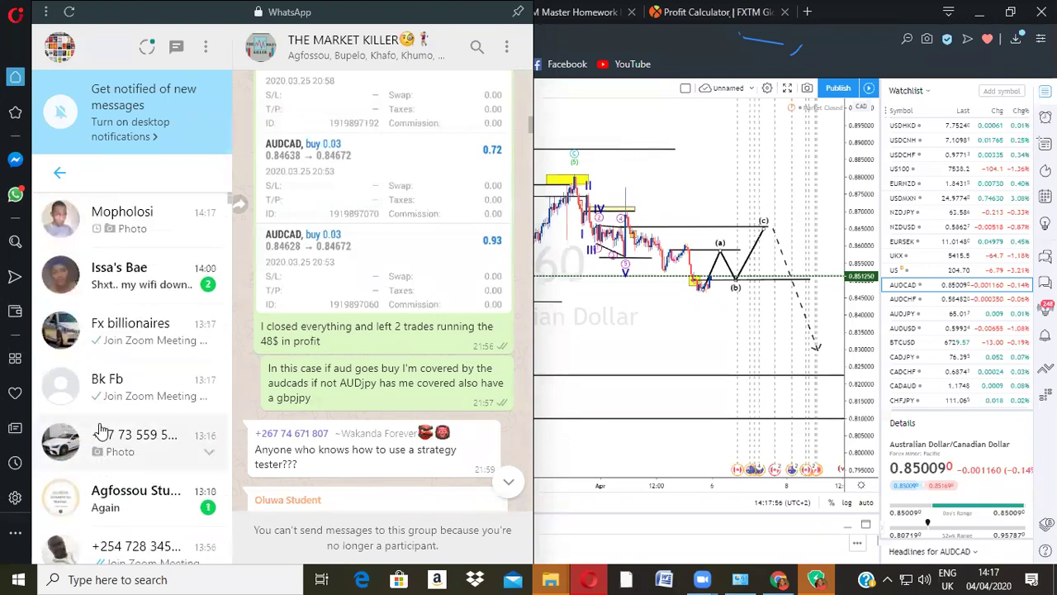
click(135, 217)
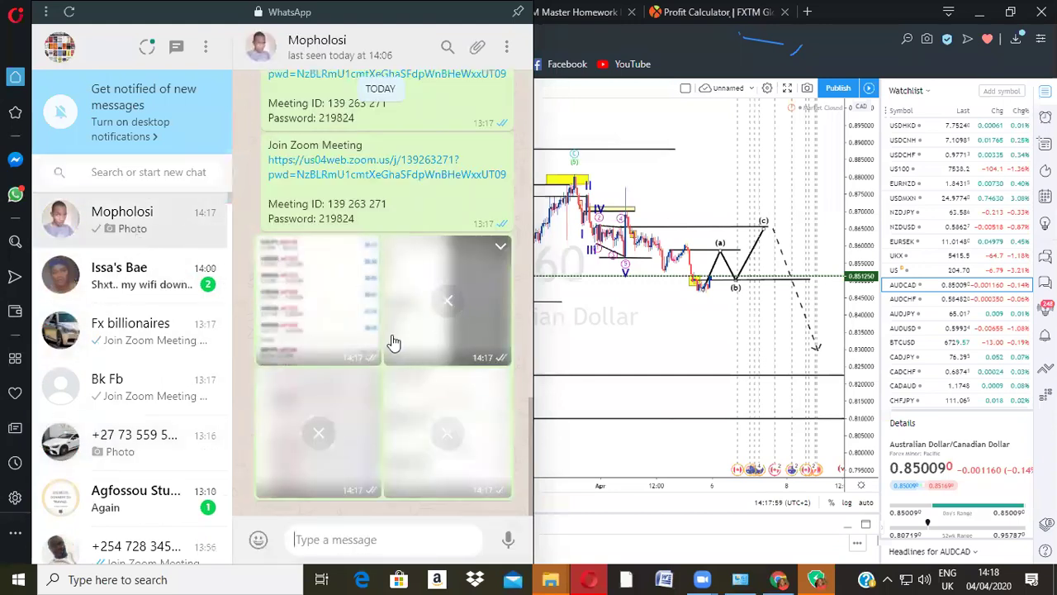
Step: View three of the trade screenshots sent today at 14:17 at full size, closing each one after viewing
click(336, 304)
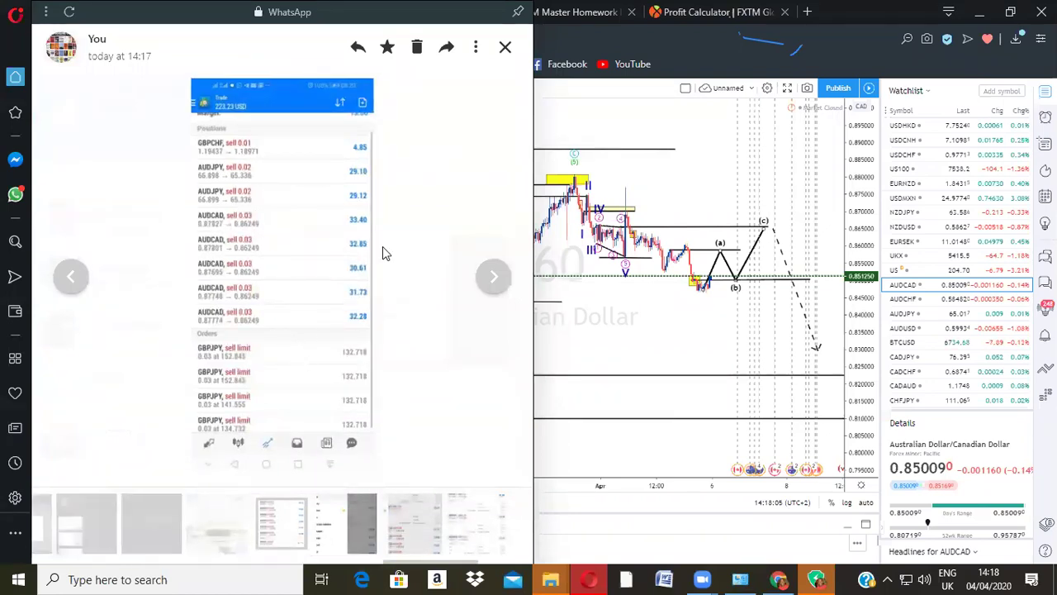
click(505, 50)
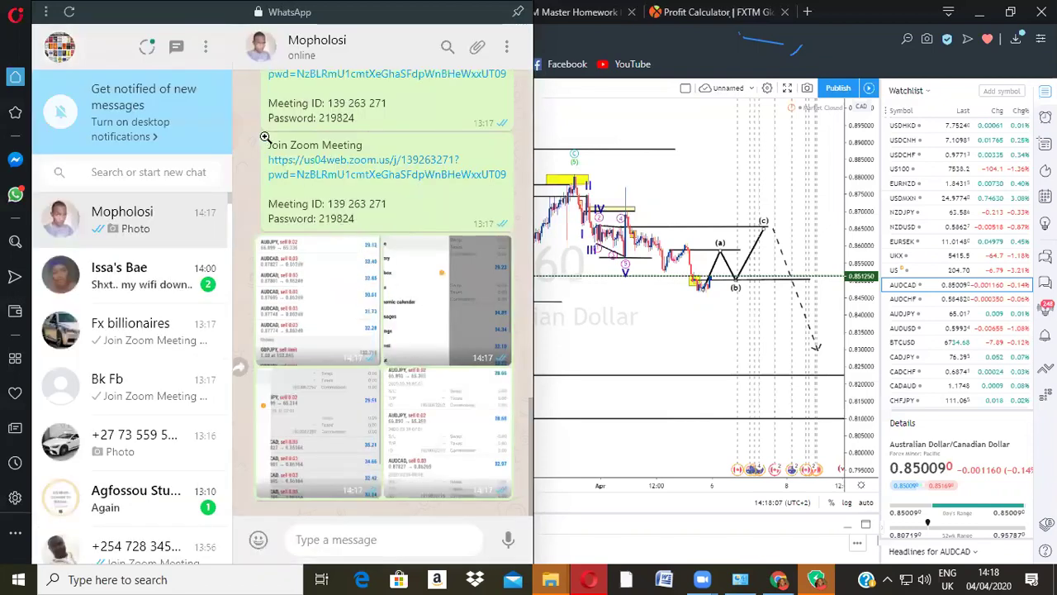
click(346, 351)
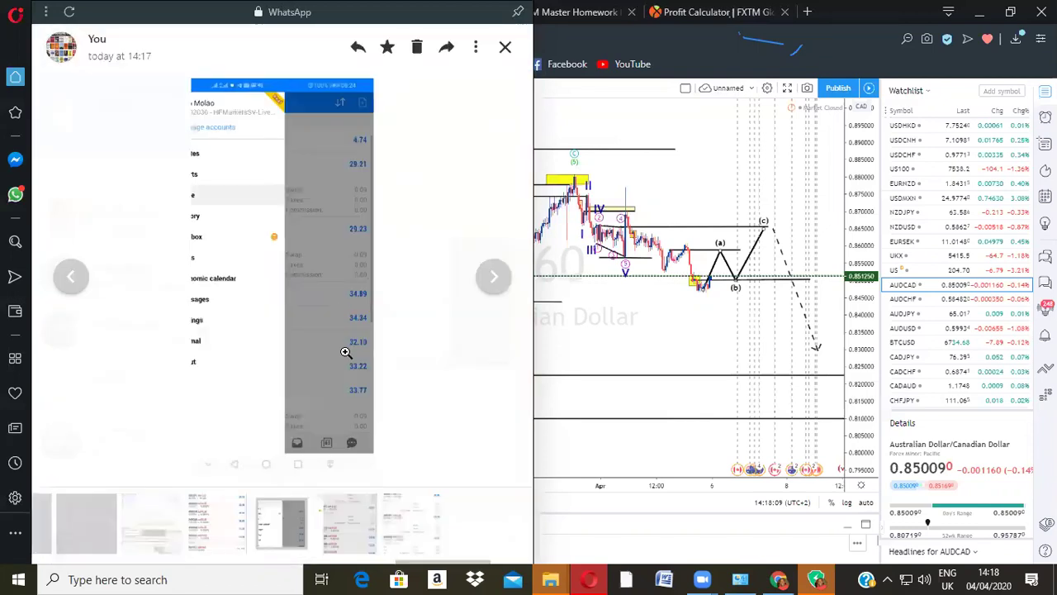
click(506, 49)
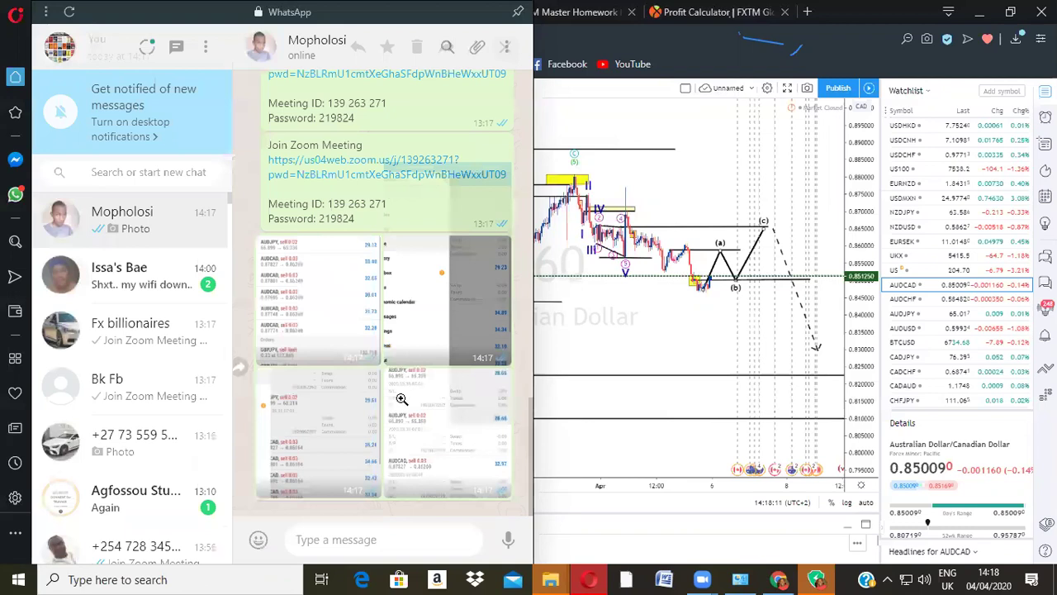
click(317, 346)
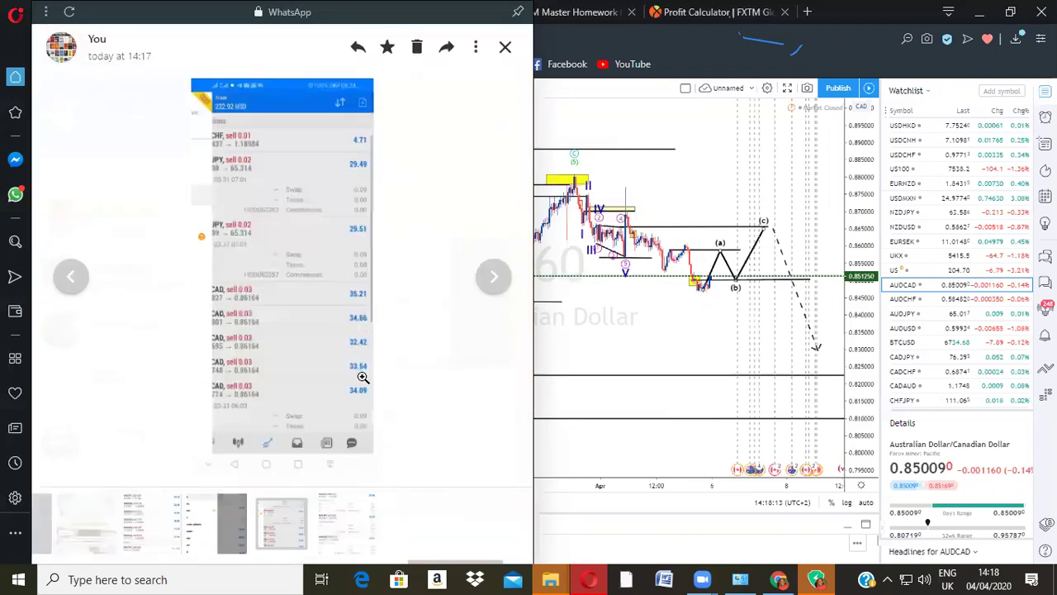
click(505, 48)
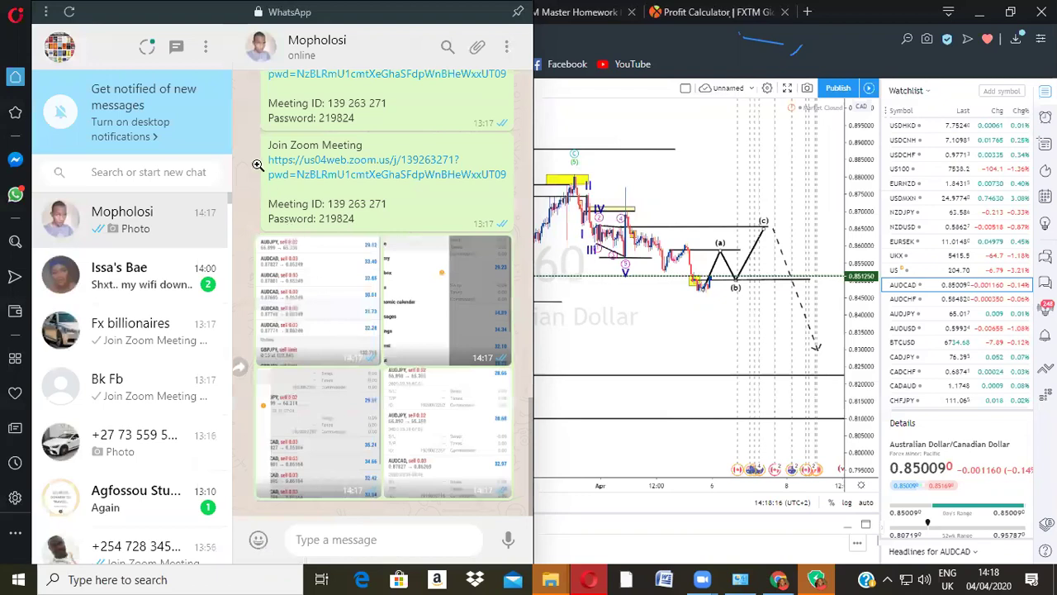
click(506, 49)
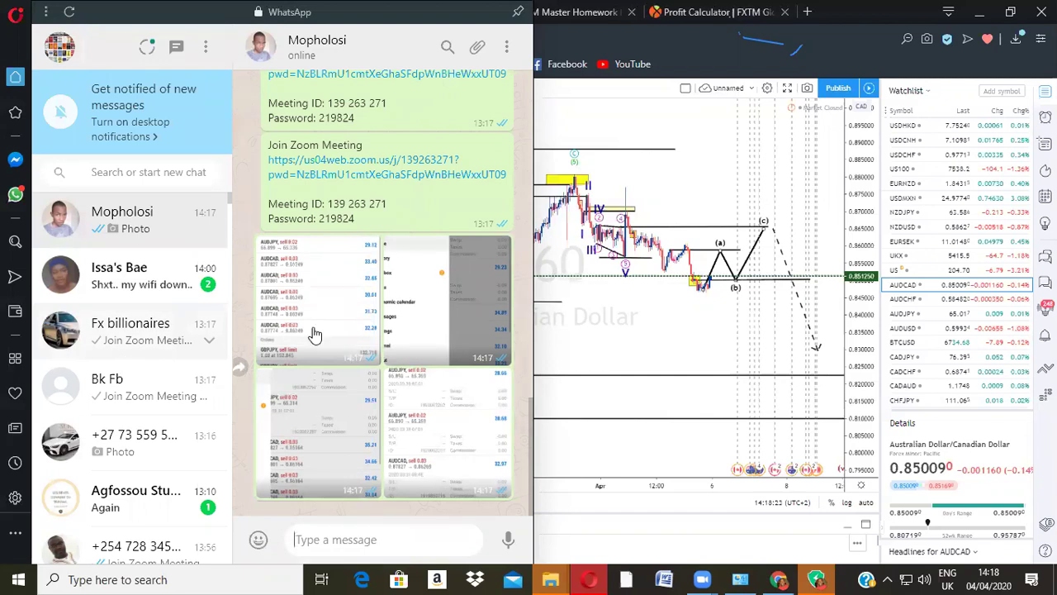
Step: Switch to the TradingView AUDCAD chart and delete the tall price range measurement rising from the 0.810 level to the FULL MARGIN SELL line
click(619, 343)
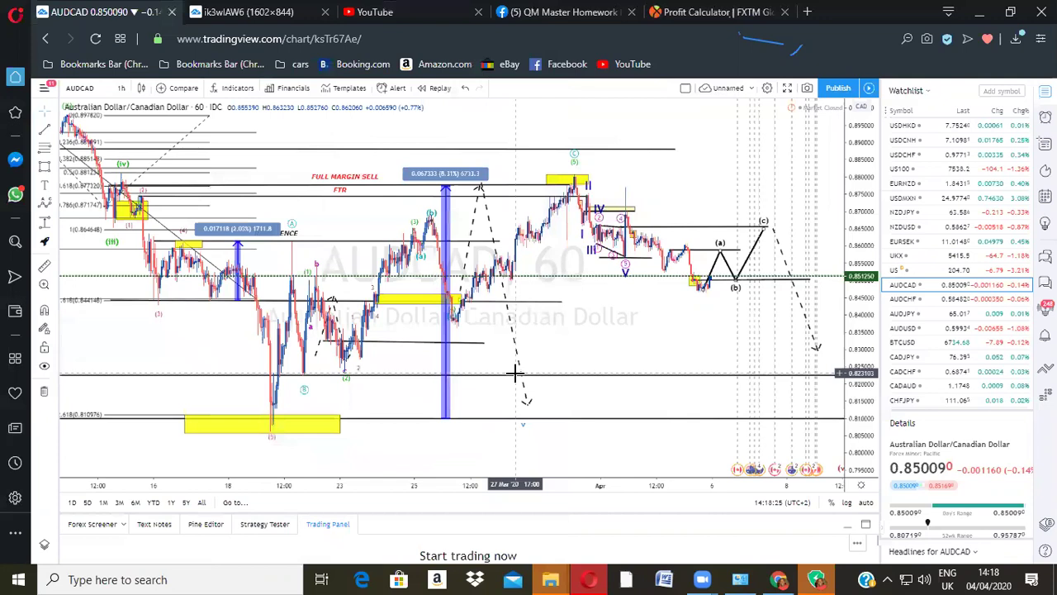
click(446, 418)
drag(447, 423, 446, 411)
scroll(446, 413, down, 3)
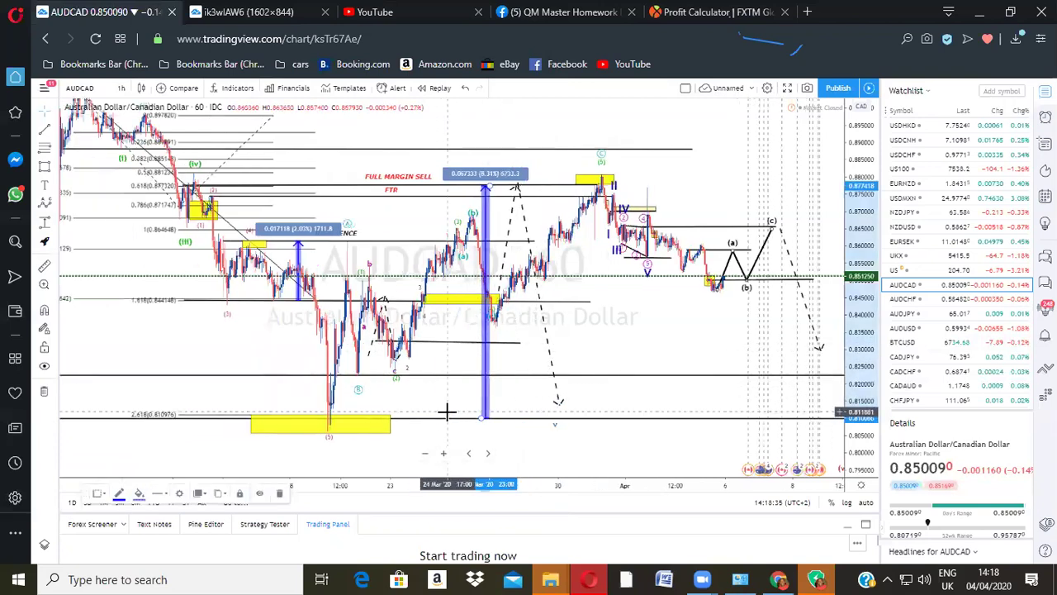
drag(624, 291, 576, 272)
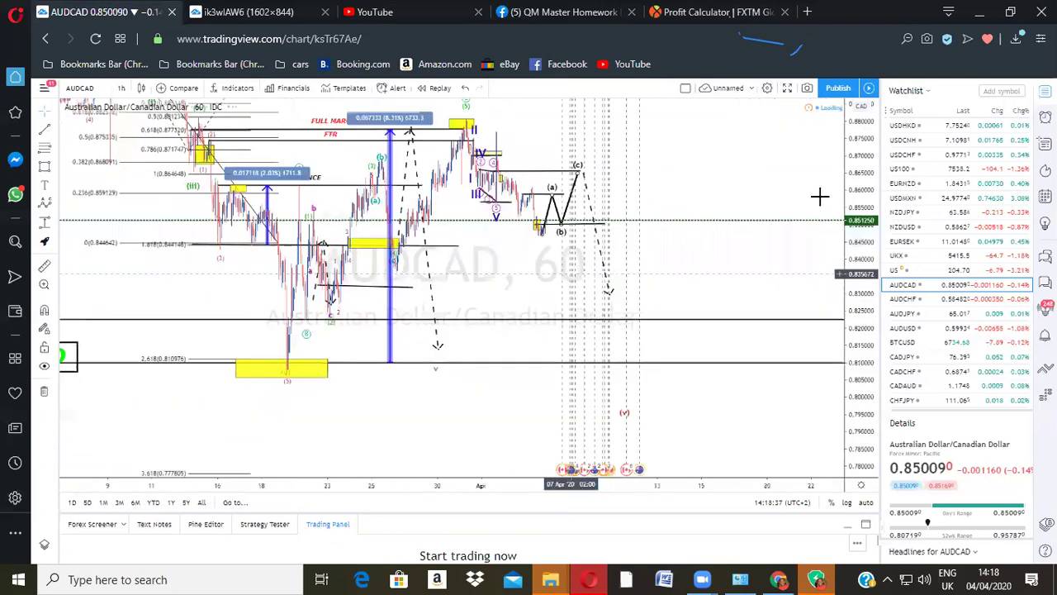
drag(850, 173, 846, 216)
click(393, 150)
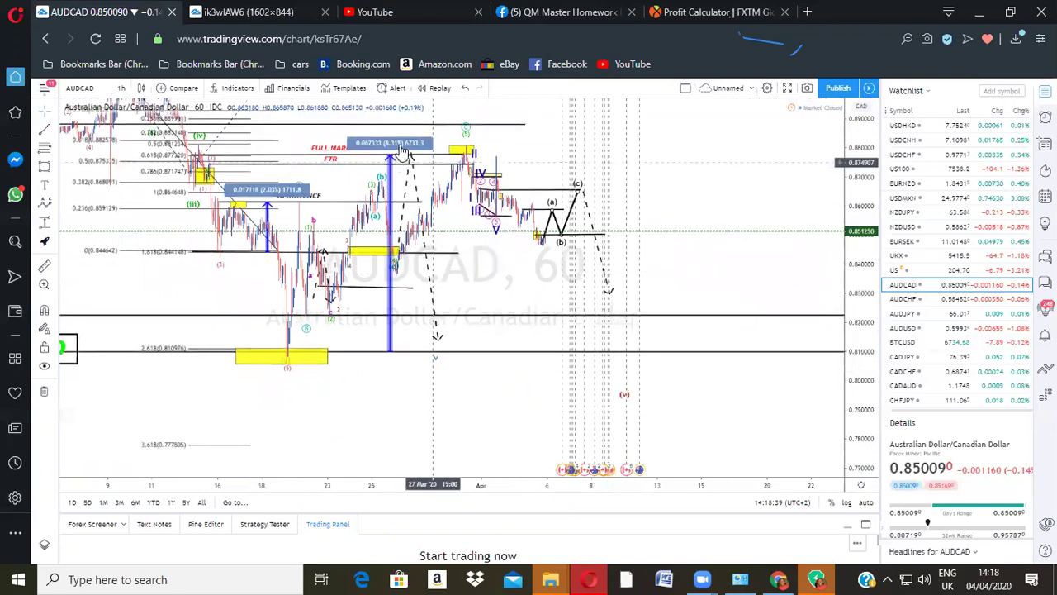
click(280, 492)
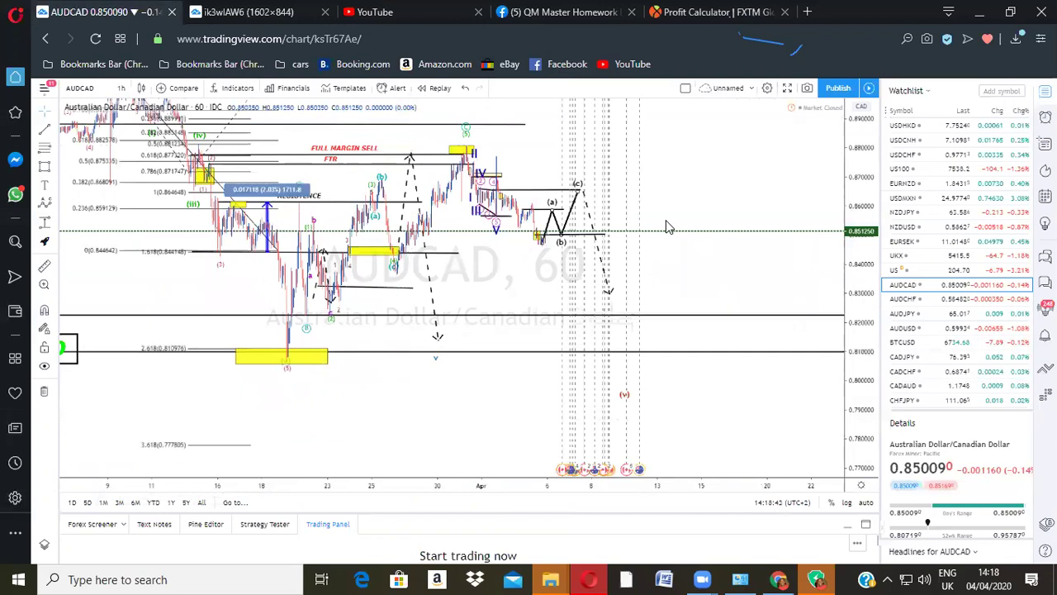
Step: Draw a price range from the projected wave (c) peak down to just below the 0.810 horizontal line, spanning about 0.0575
scroll(698, 277, up, 2)
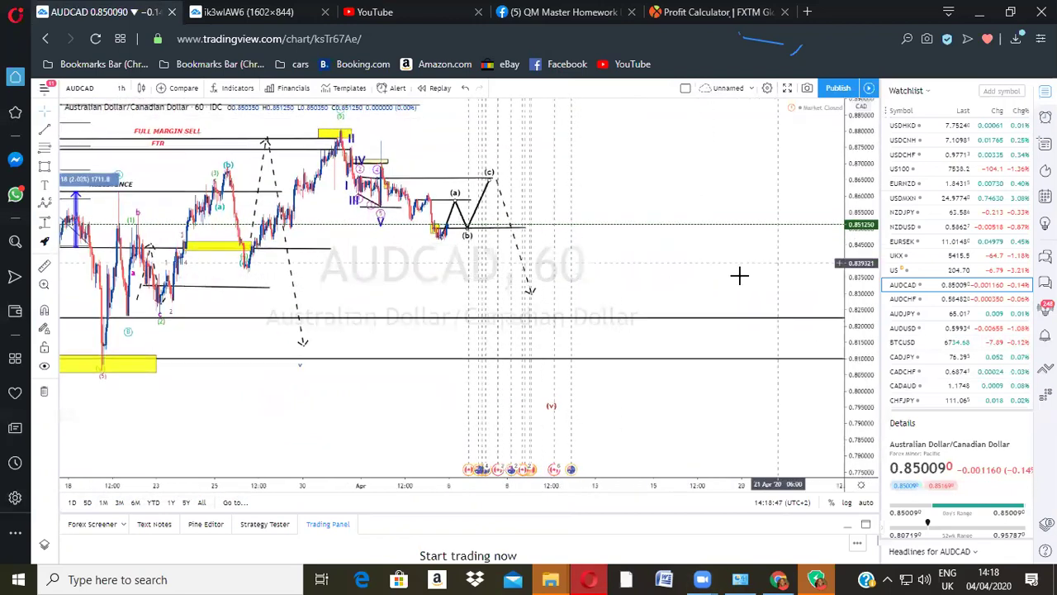
drag(738, 276, 754, 342)
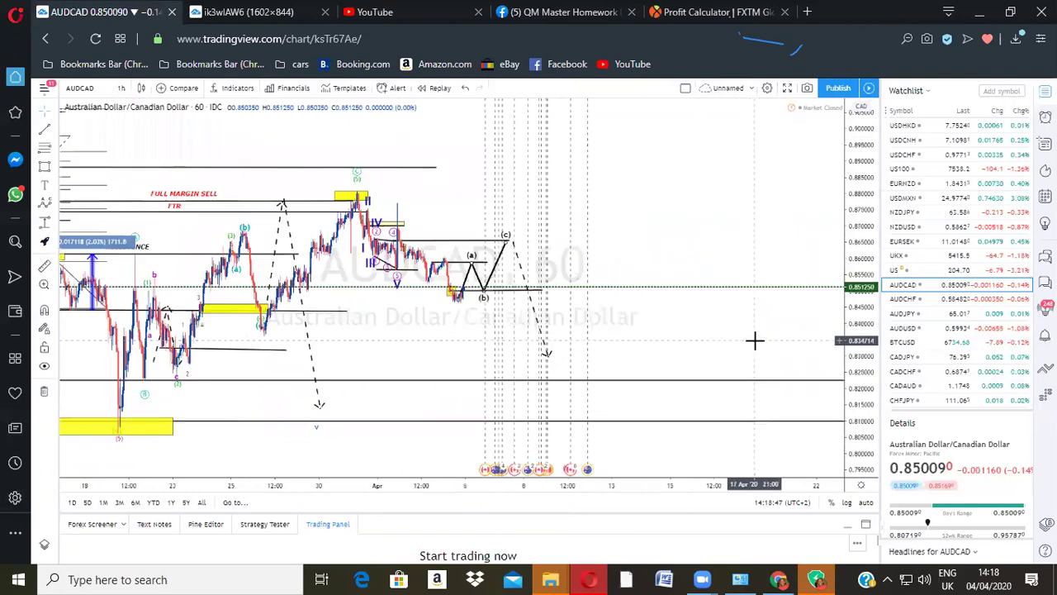
scroll(754, 341, down, 1)
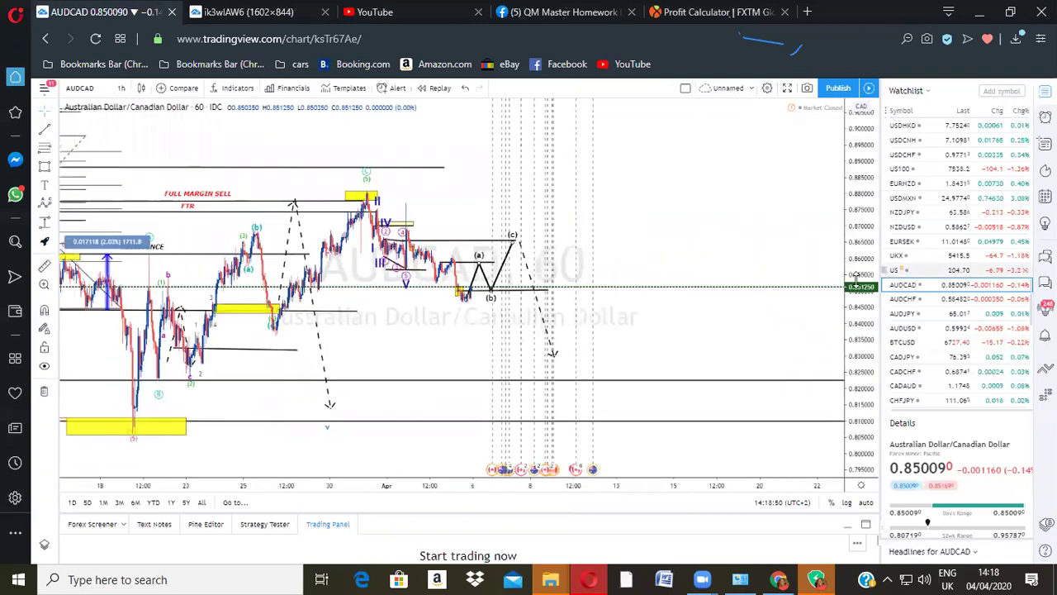
drag(857, 280, 845, 226)
scroll(656, 308, up, 1)
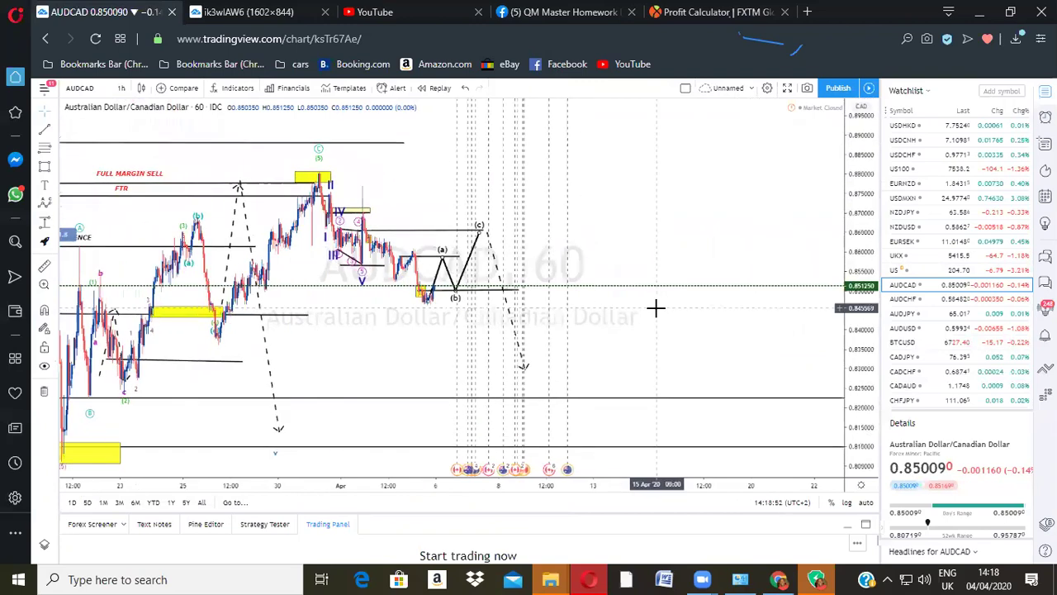
scroll(656, 307, up, 1)
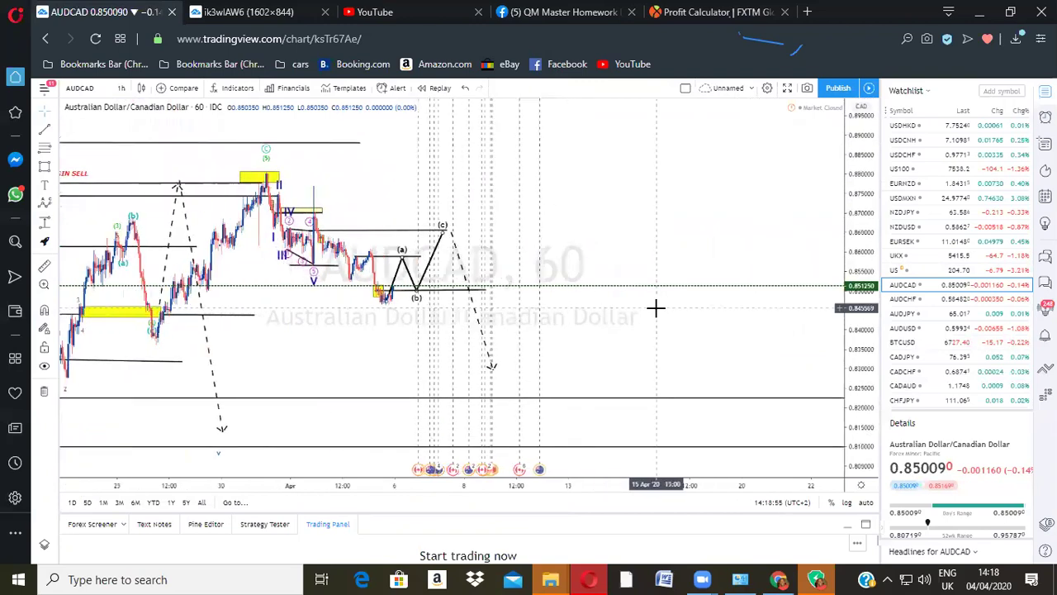
scroll(656, 307, down, 1)
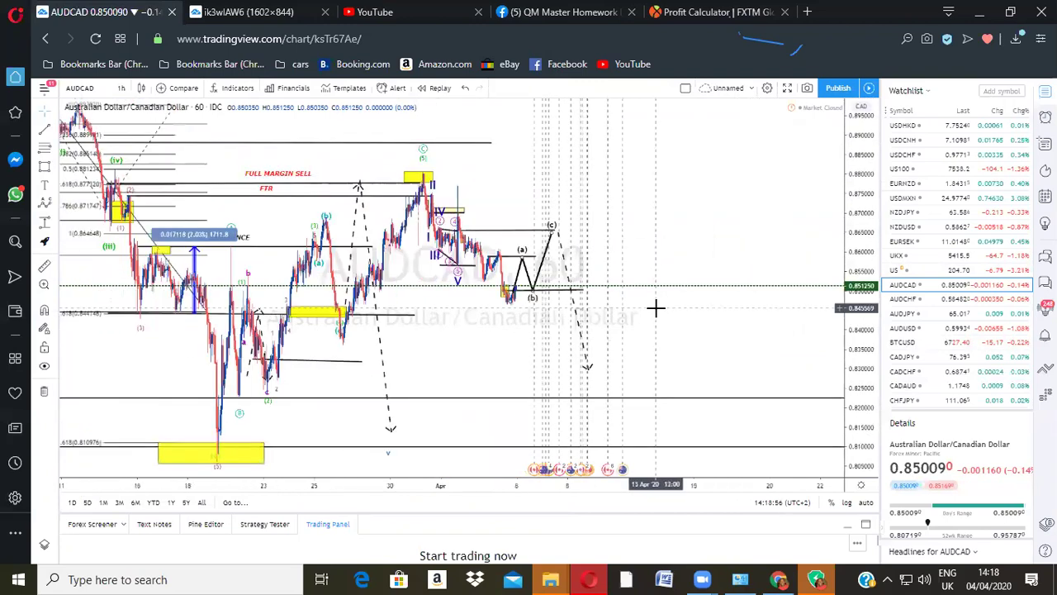
scroll(656, 307, up, 1)
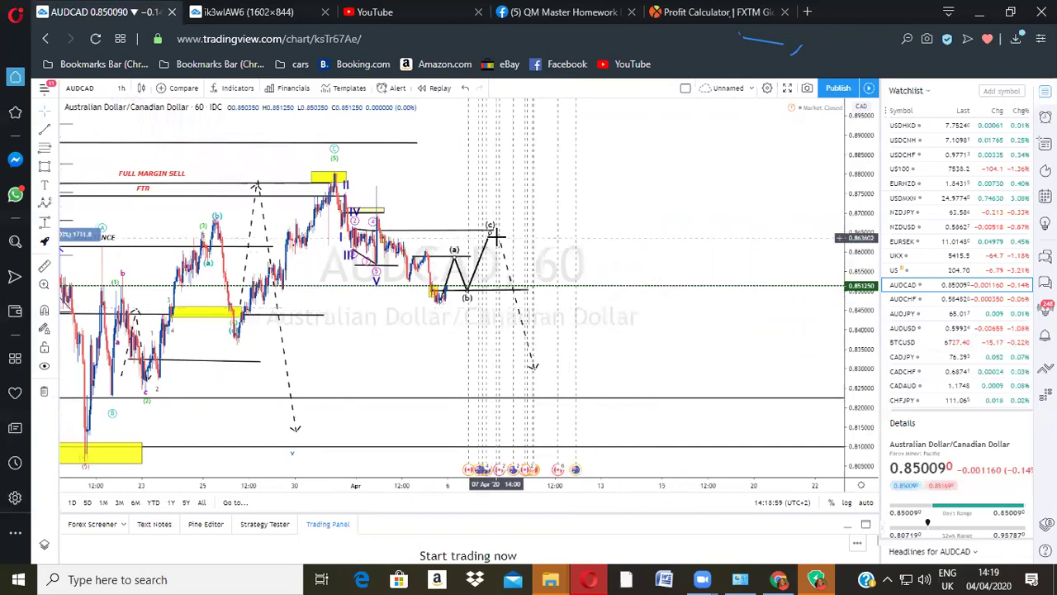
drag(631, 337, 622, 300)
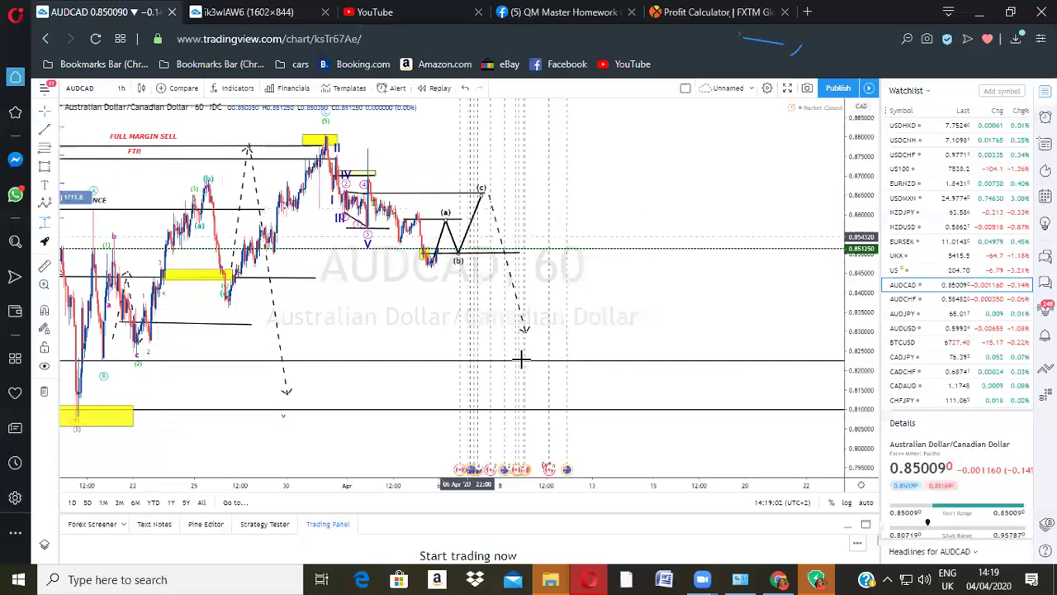
click(528, 418)
click(675, 333)
scroll(680, 323, down, 1)
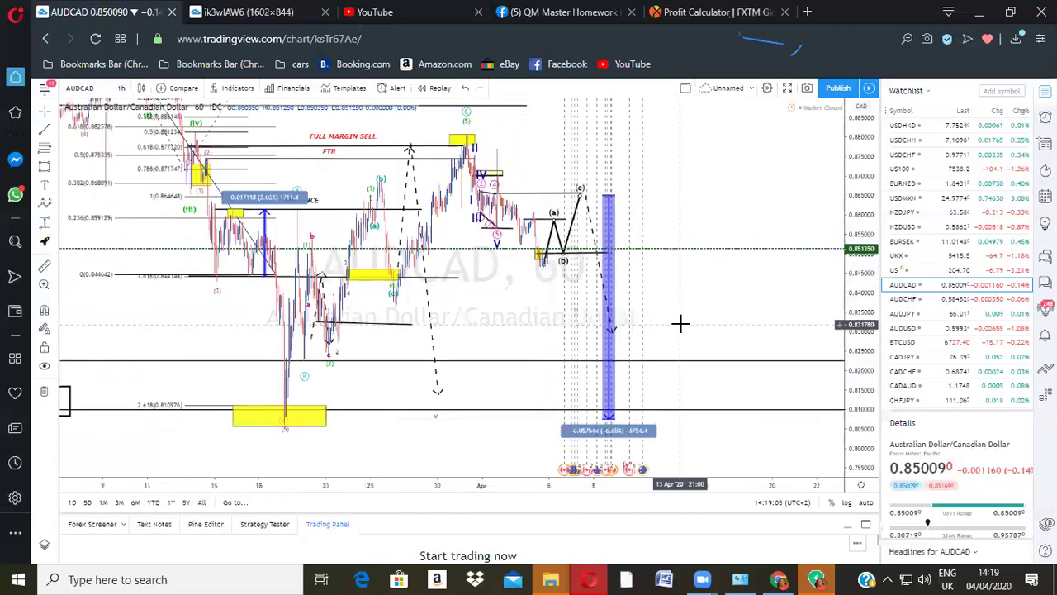
Step: Draw a yellow rectangle over the FULL MARGIN SELL and FTR lines, spanning about 0.879 to 0.868 and extending past the projected wave (c)
drag(851, 277, 849, 329)
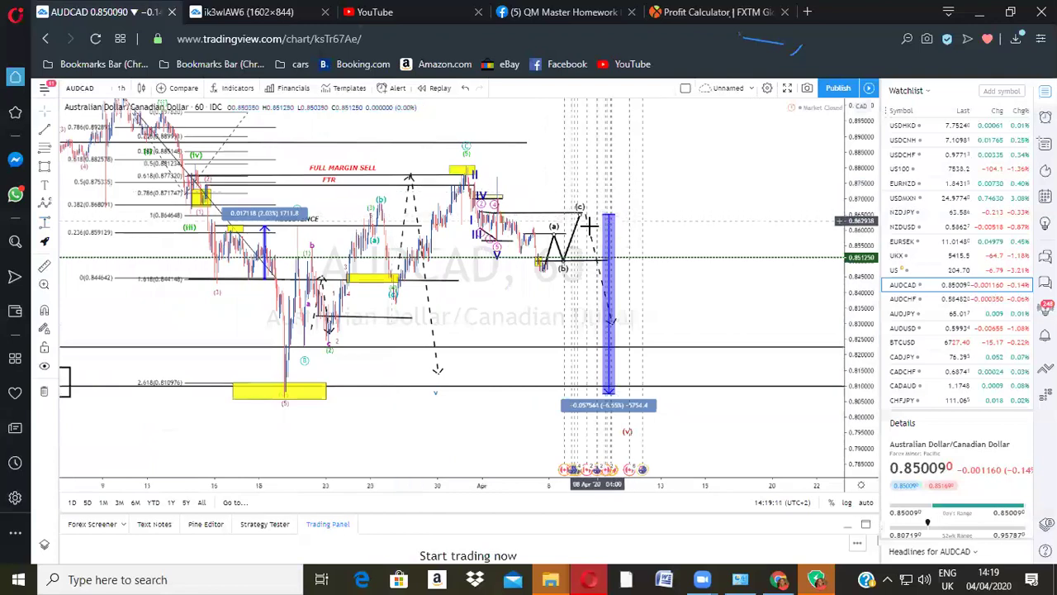
scroll(613, 401, up, 1)
scroll(614, 400, down, 2)
click(45, 169)
click(229, 171)
click(766, 205)
Step: Draw a second yellow rectangle along the 0.810 horizontal line, spanning about 0.8118 to 0.7994 and extending to 21 April
click(45, 169)
click(236, 382)
click(768, 396)
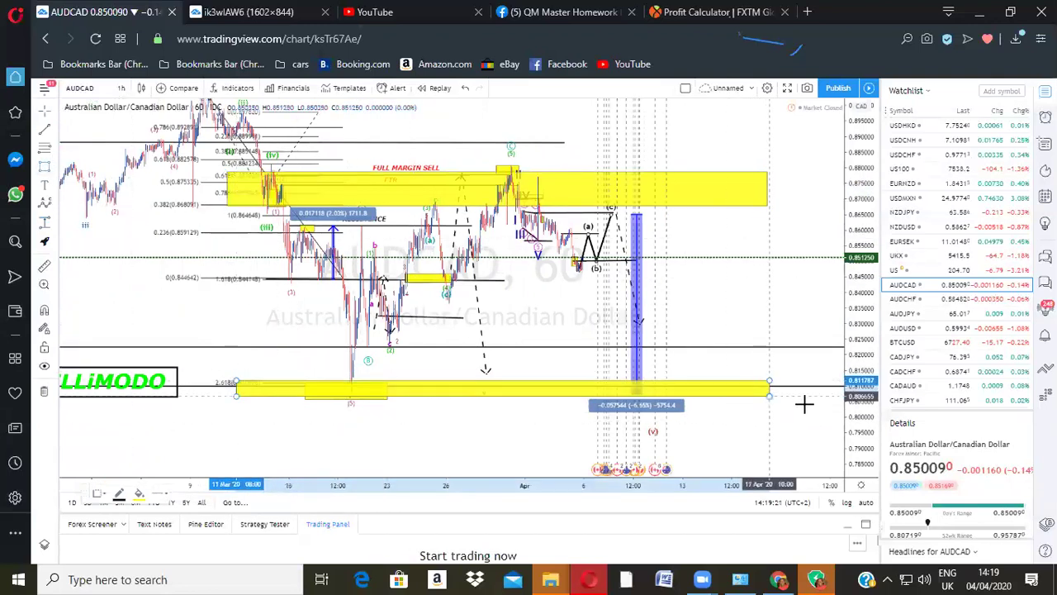
click(809, 418)
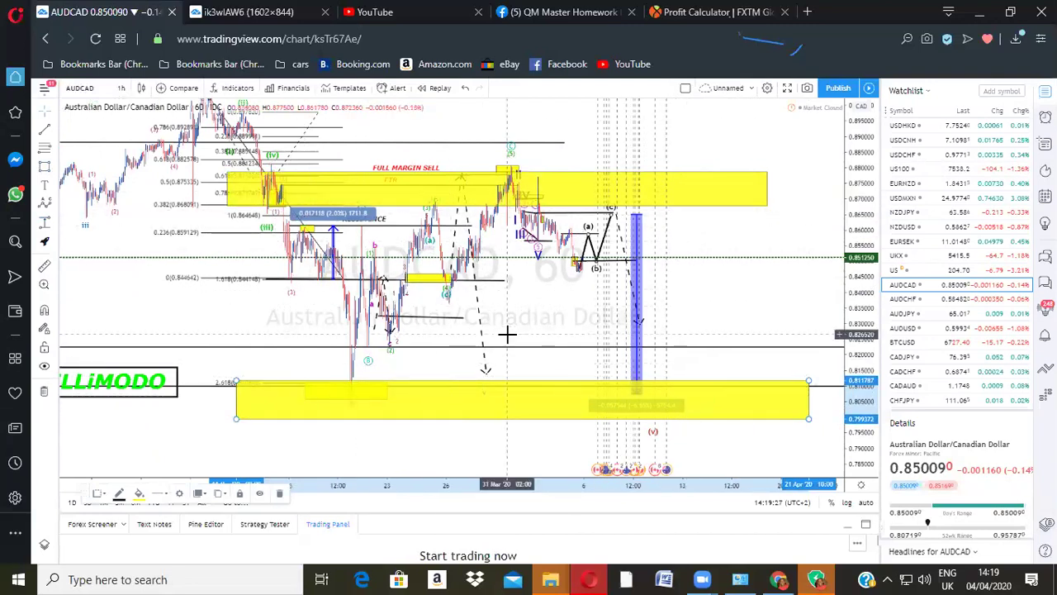
Step: Examine the projected AUDCAD drop between the two yellow zones and the area below the lower zone
scroll(507, 333, up, 2)
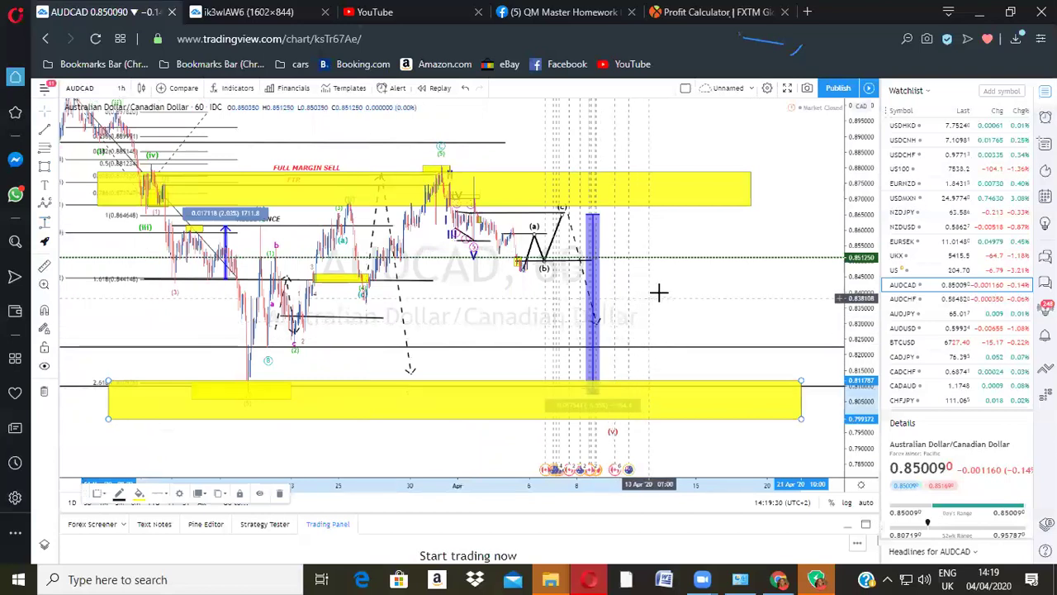
drag(857, 318, 807, 360)
drag(748, 315, 753, 226)
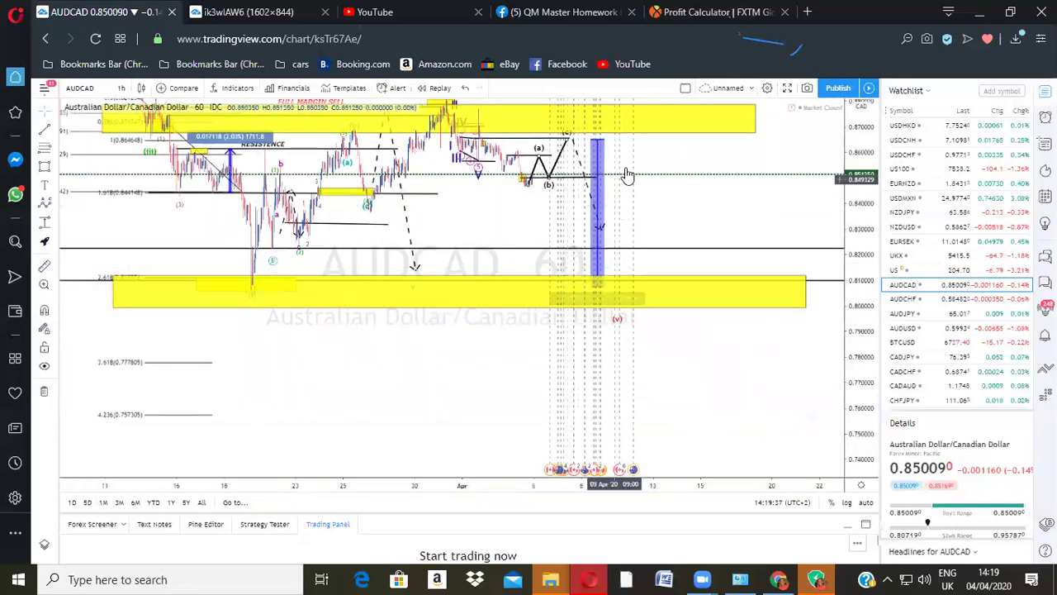
scroll(717, 459, down, 1)
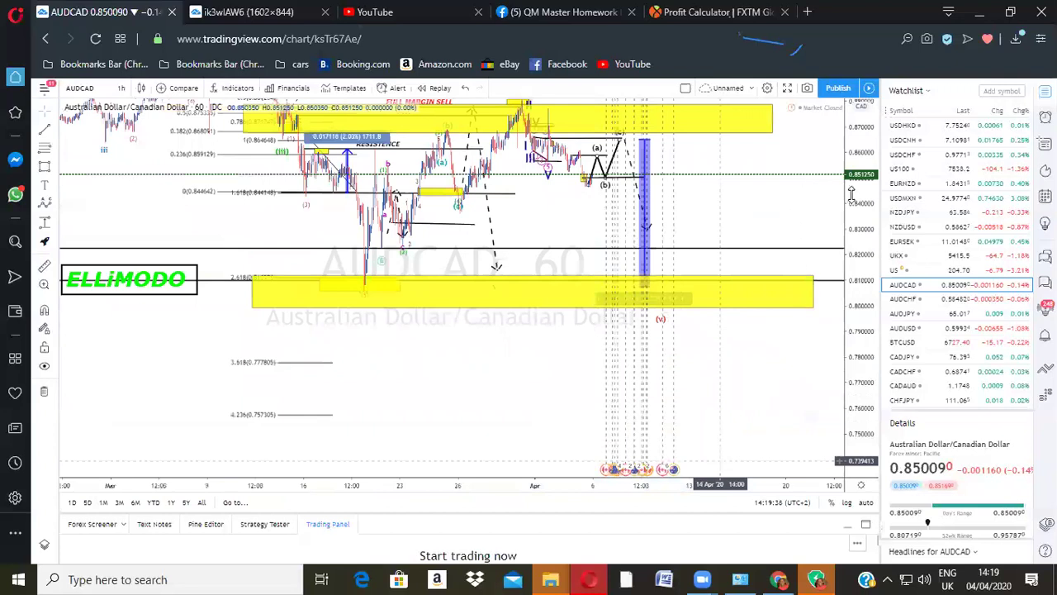
scroll(796, 217, down, 1)
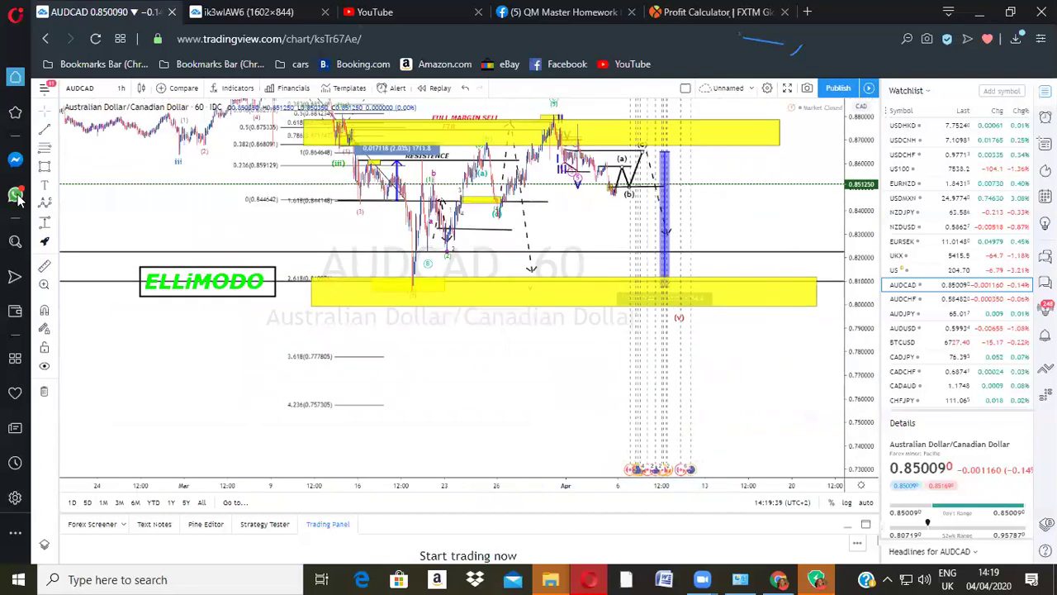
drag(391, 135, 365, 201)
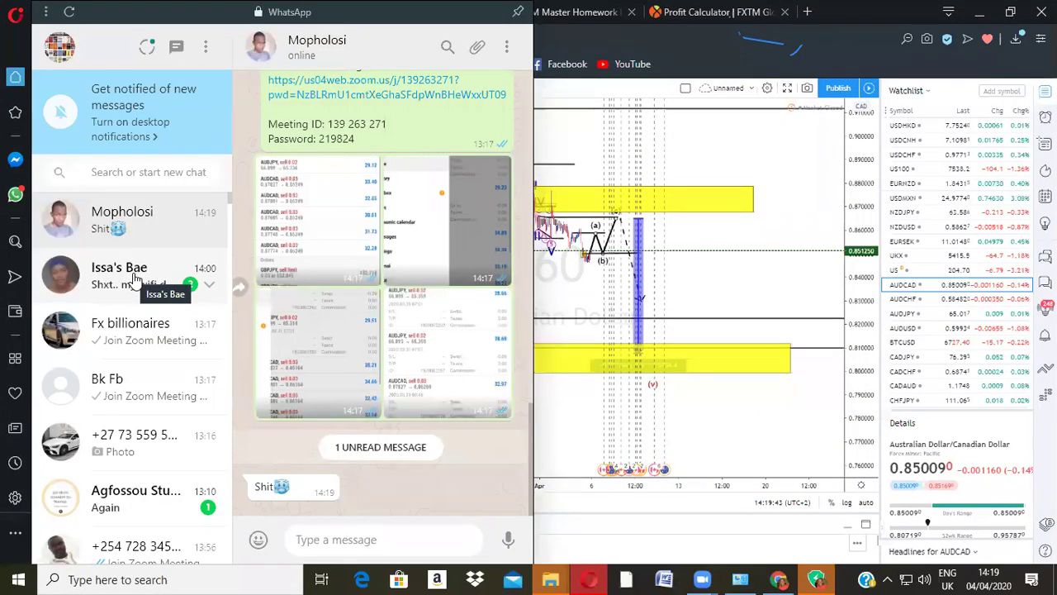
click(136, 172)
text(mark)
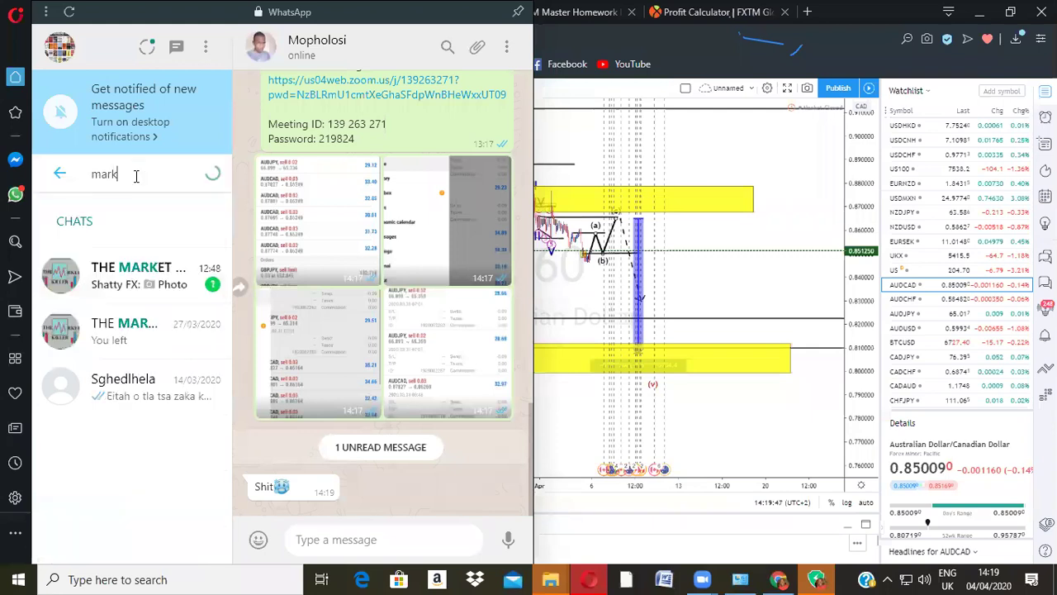
key(BackSpace)
key(BackSpace)
key(BackSpace)
key(BackSpace)
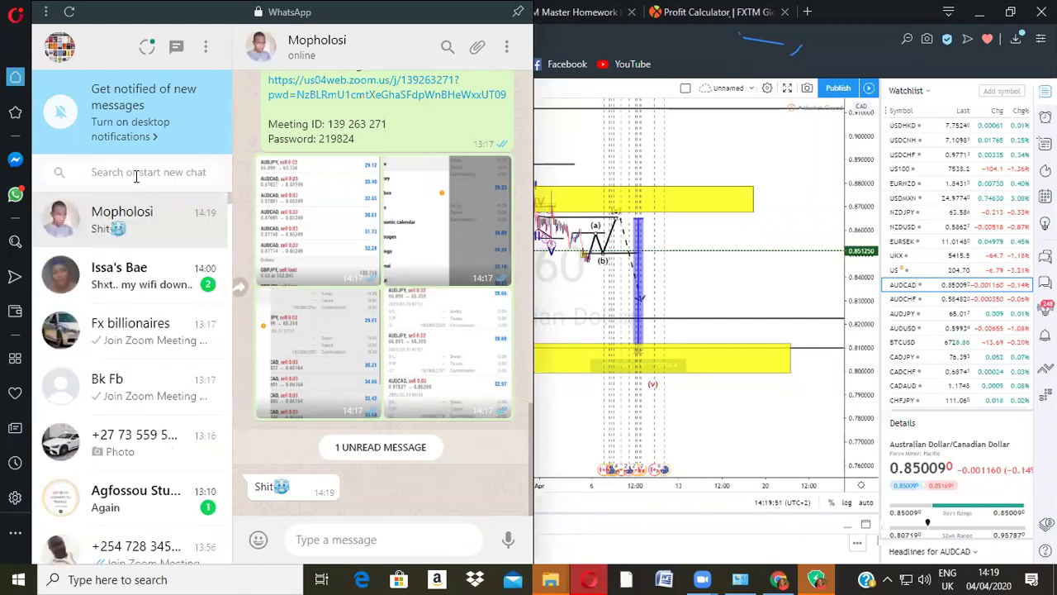
text(to)
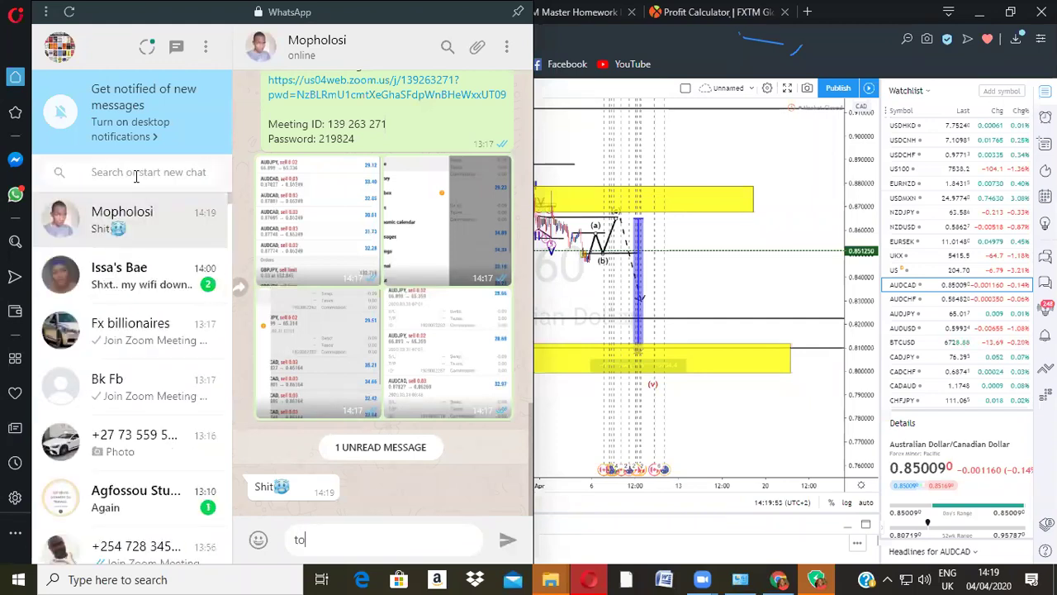
key(BackSpace)
key(BackSpace)
Step: Search the WhatsApp chats for the contact's name and open that contact's individual chat
click(137, 173)
text(tober)
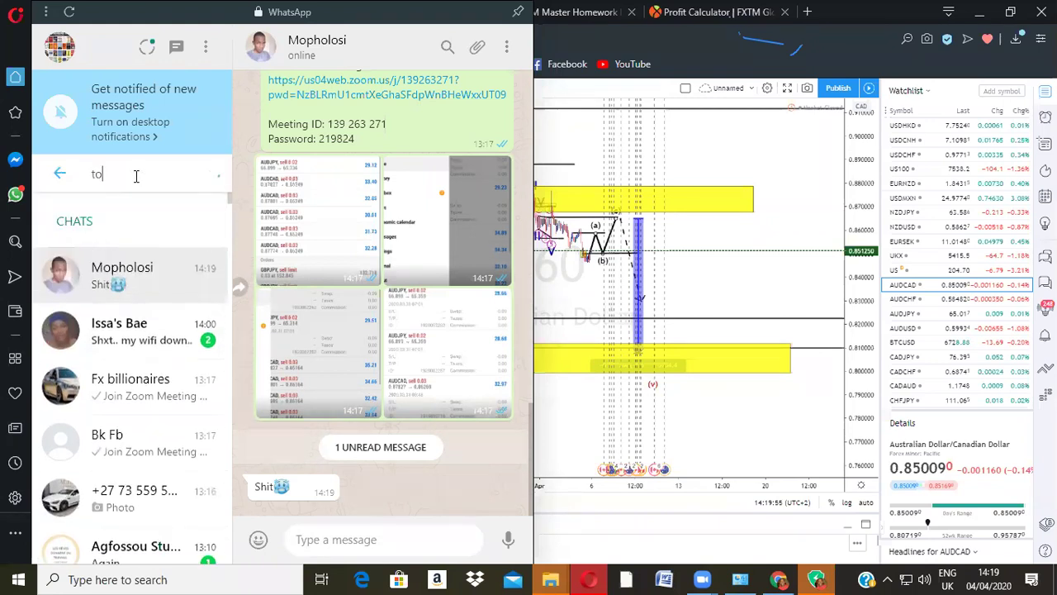
click(141, 285)
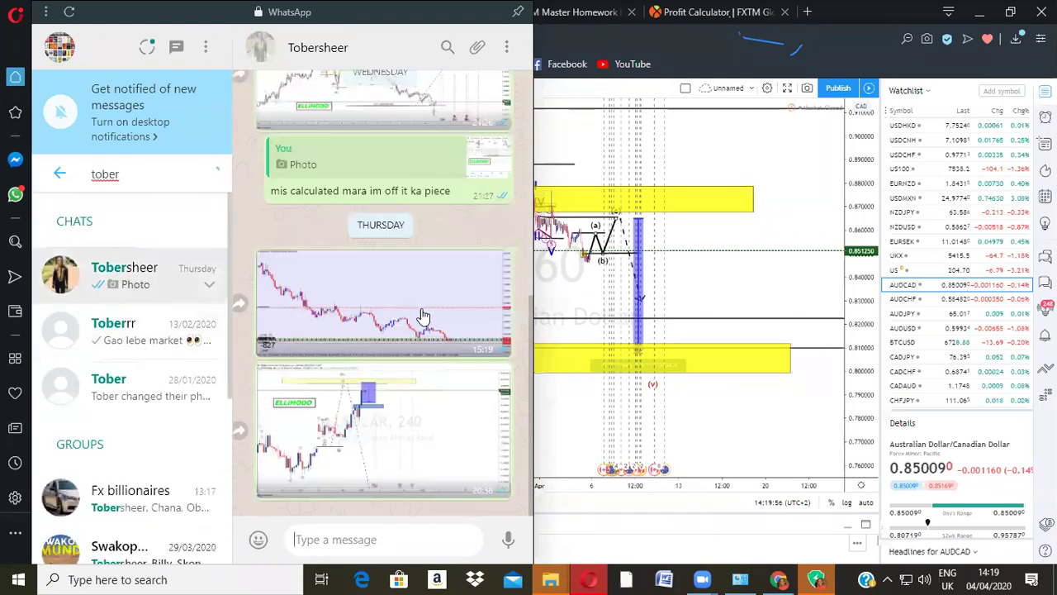
Step: Find the GBPCAD chart photo sent on 30/03/2020 at 18:37 in the chat and inspect it enlarged
scroll(417, 306, up, 5)
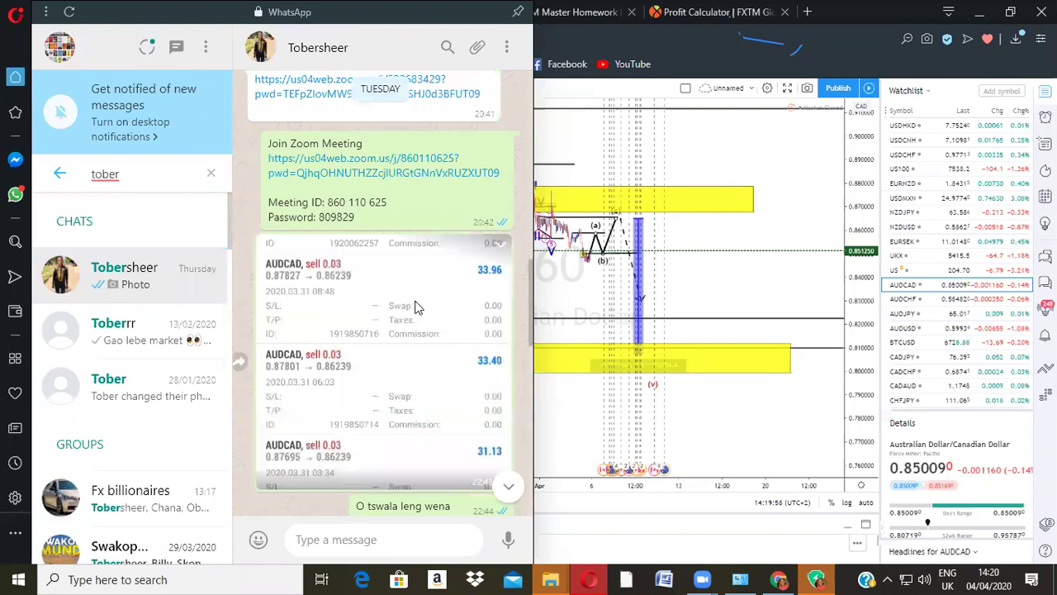
scroll(417, 307, up, 10)
click(433, 248)
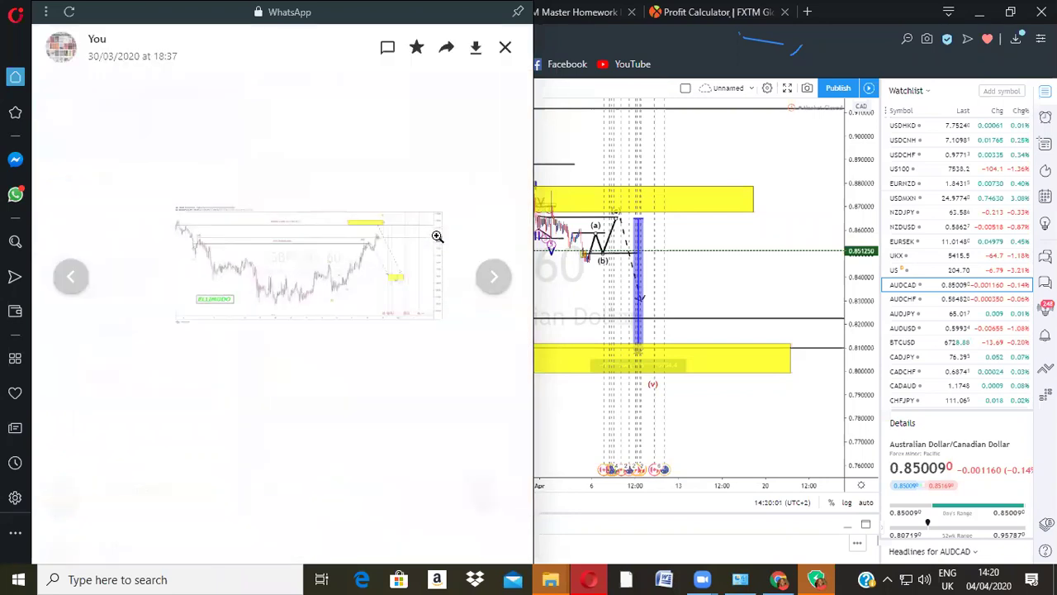
click(409, 273)
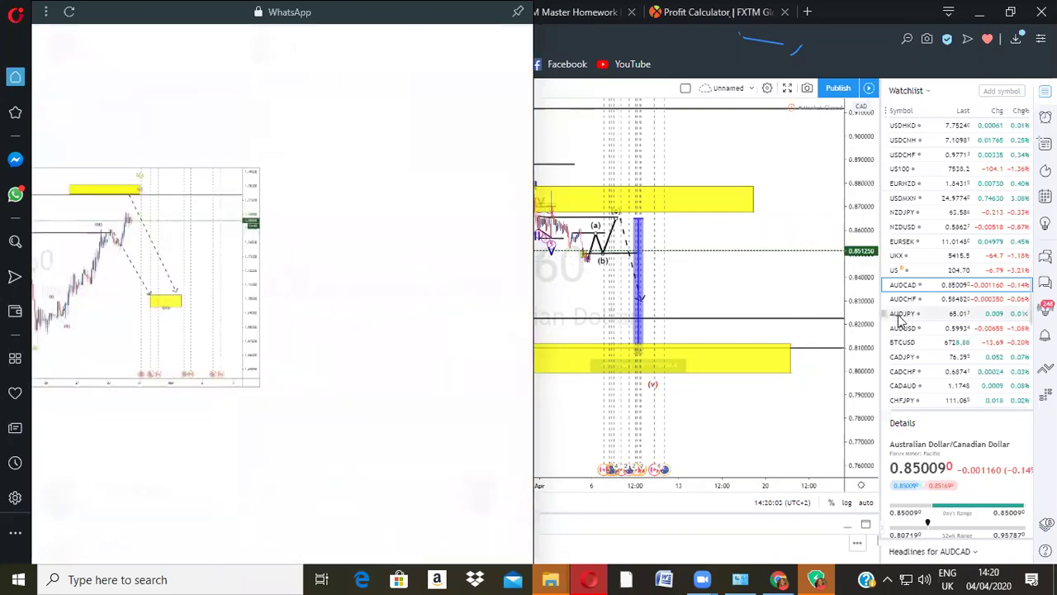
click(239, 250)
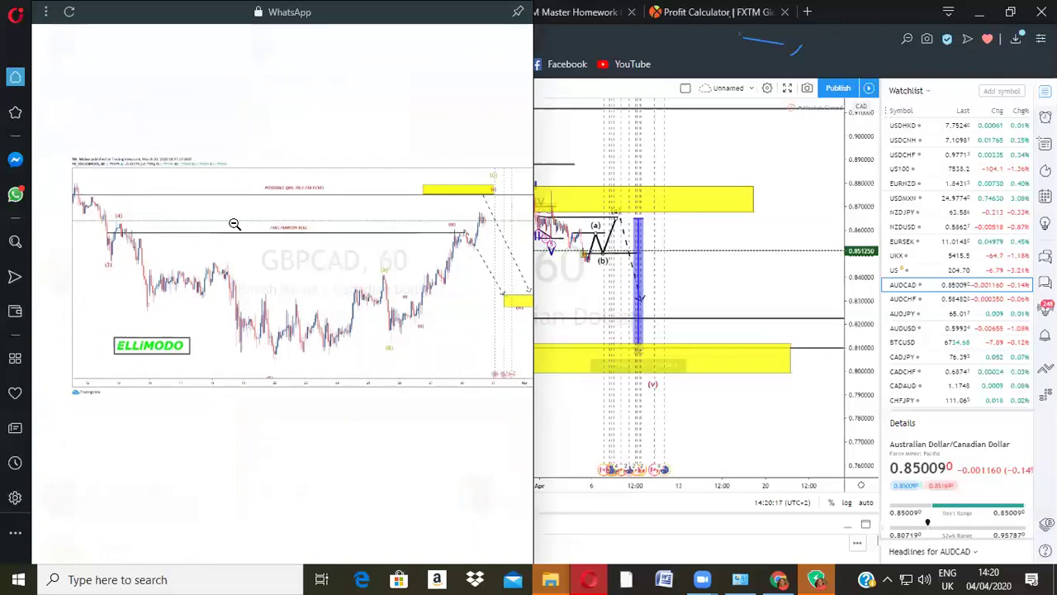
click(236, 225)
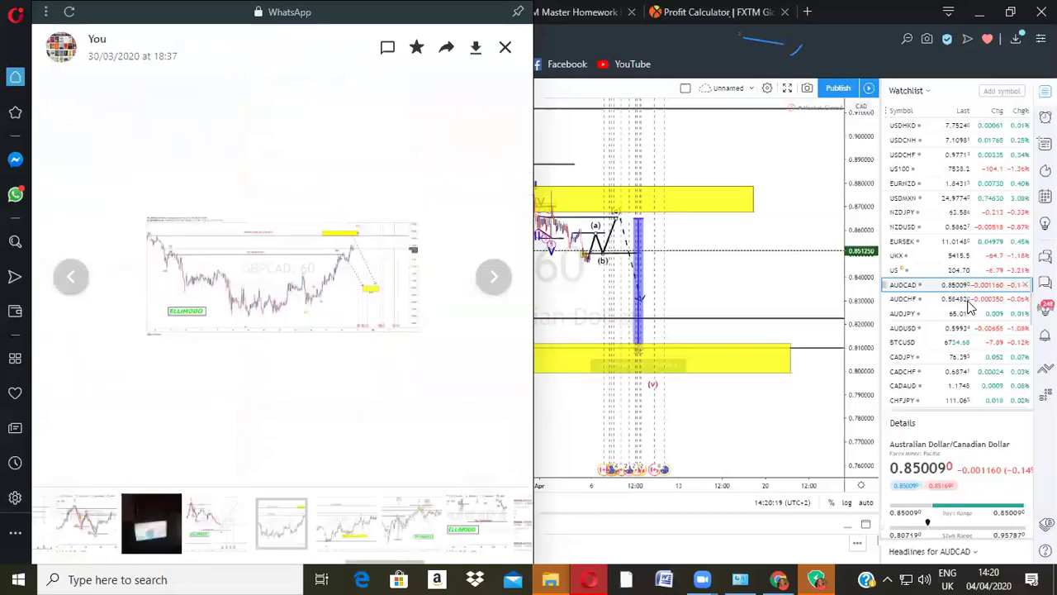
Step: Switch to TradingView and load the GBPCAD chart, showing the price history back to late February
scroll(951, 330, down, 10)
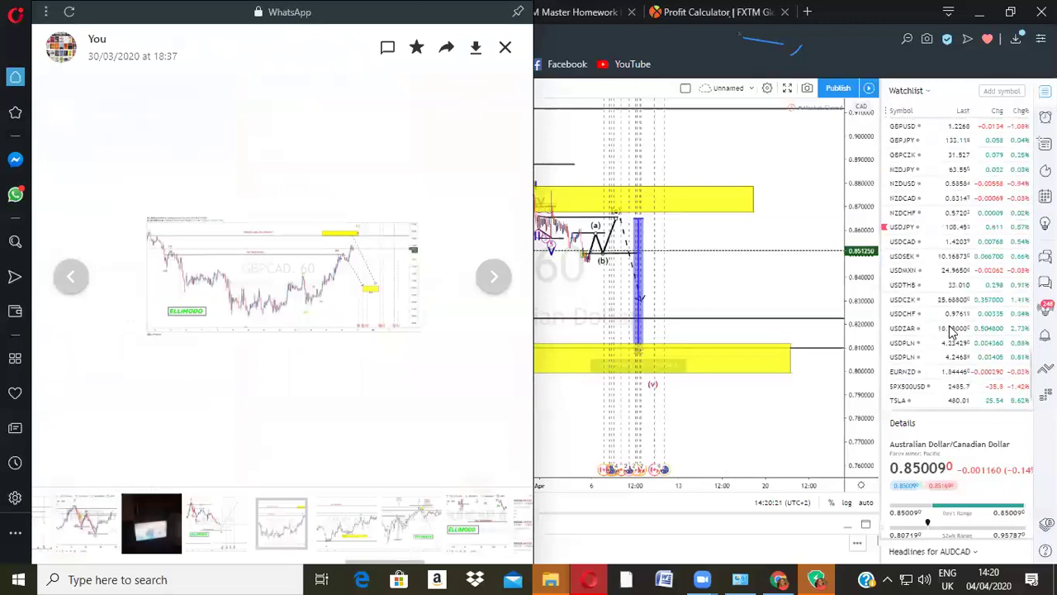
scroll(950, 329, up, 5)
click(863, 257)
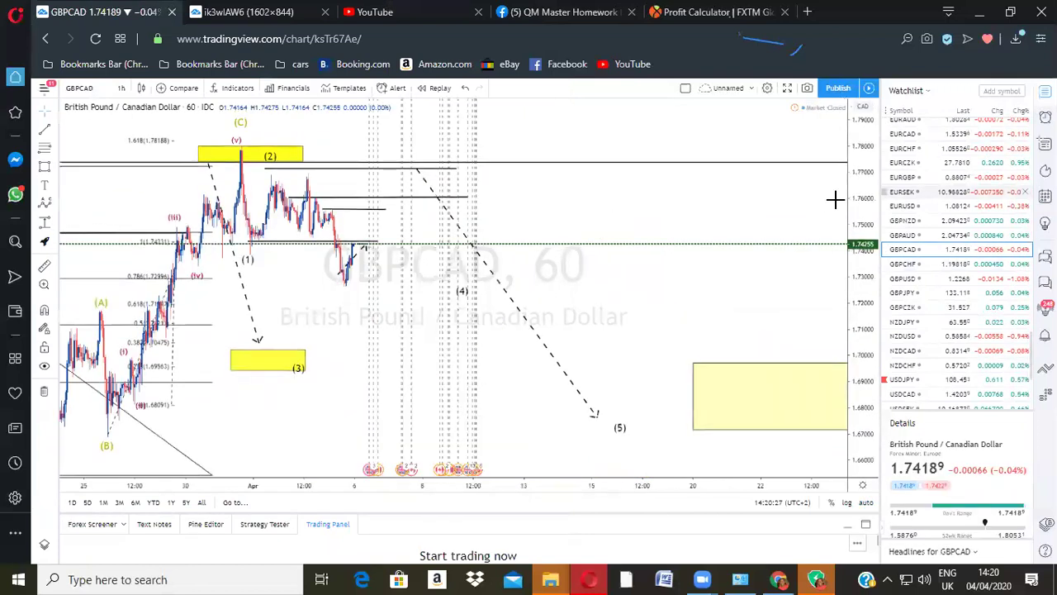
scroll(832, 202, down, 3)
drag(567, 349, 712, 336)
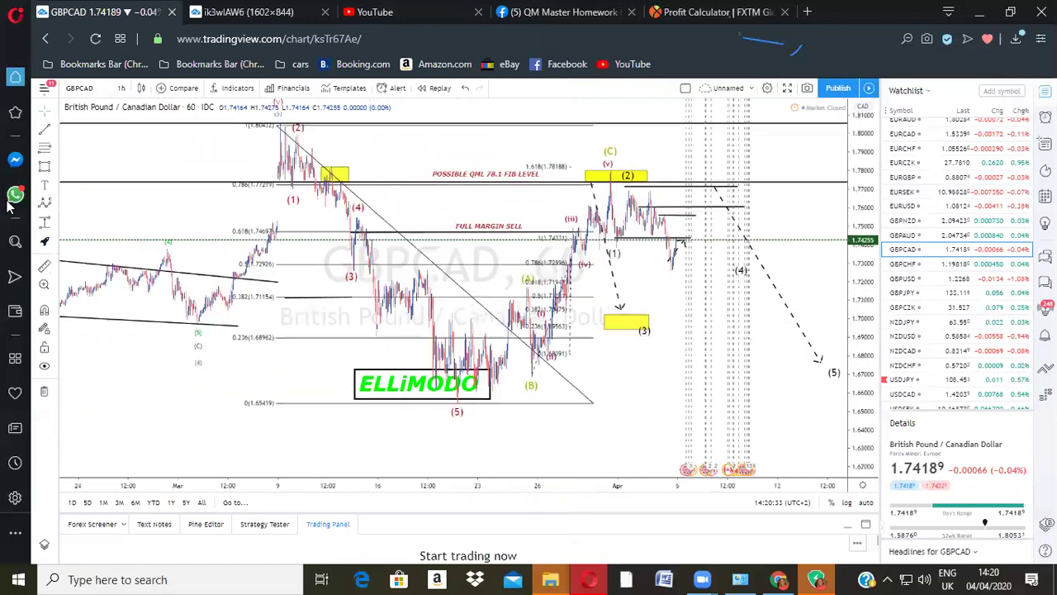
Step: Compare the 18:37 GBPCAD photo in WhatsApp with the live chart around the wave (C) high and its yellow zone
key(alt+Tab)
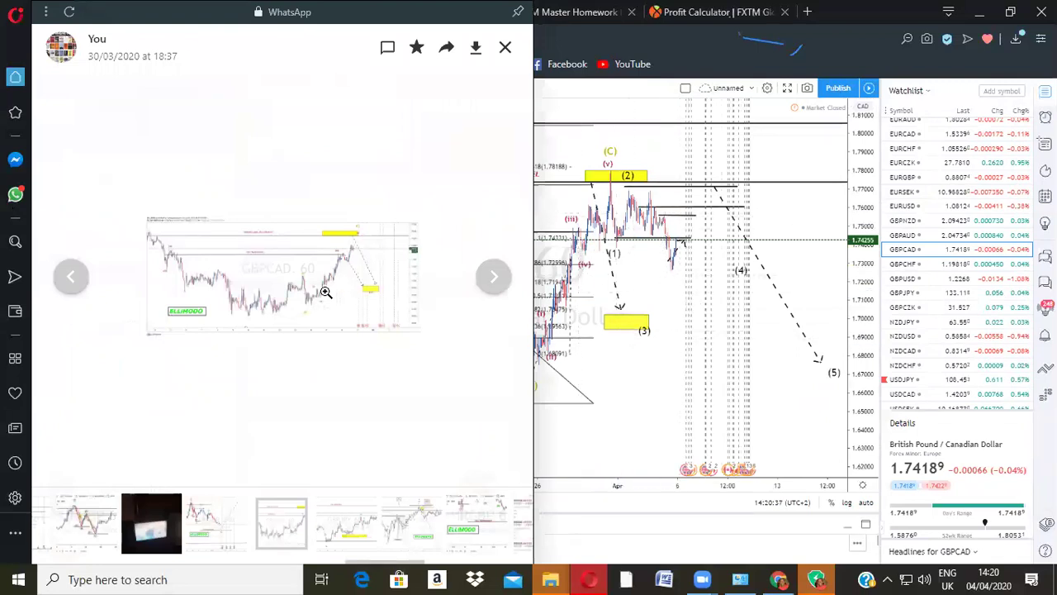
click(638, 289)
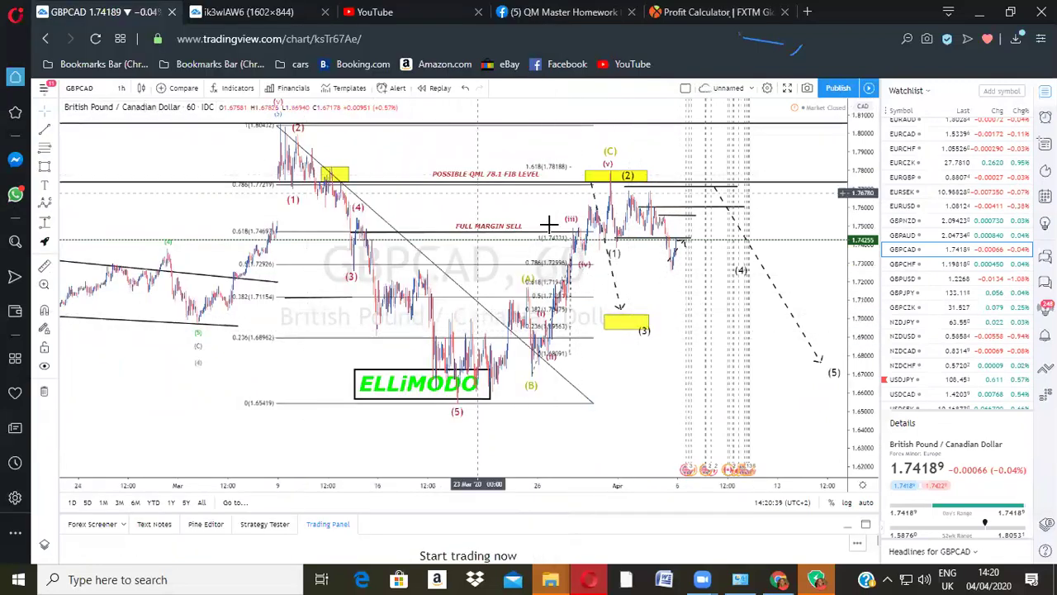
scroll(545, 248, up, 2)
scroll(747, 329, up, 2)
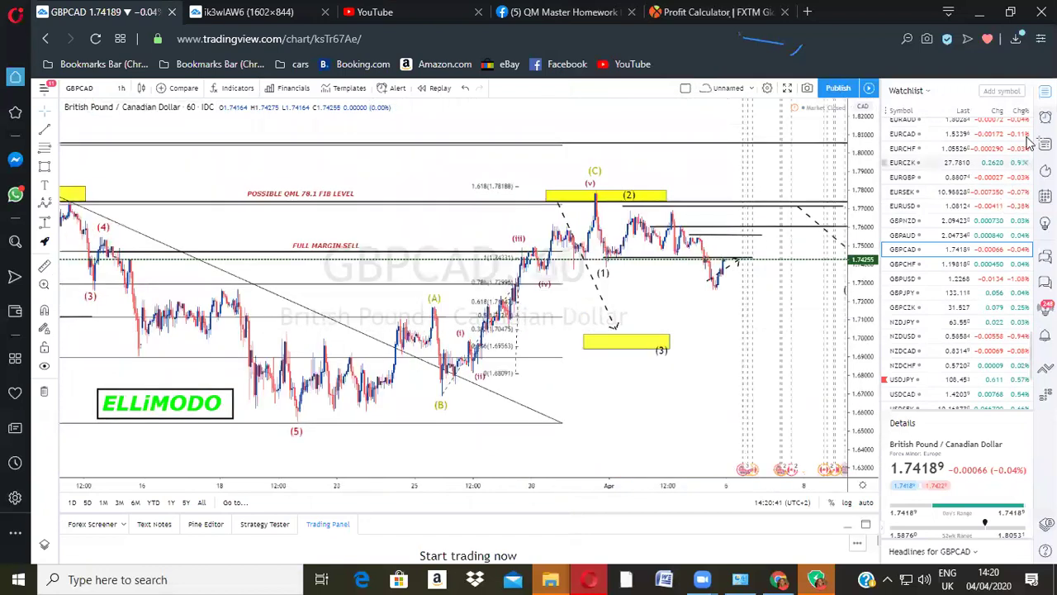
click(15, 194)
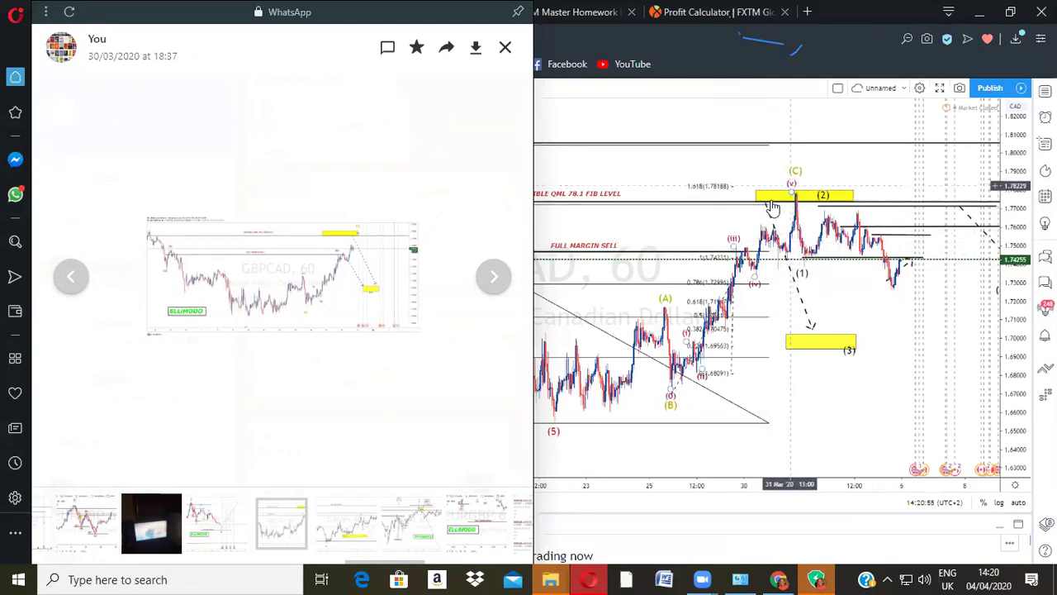
click(801, 194)
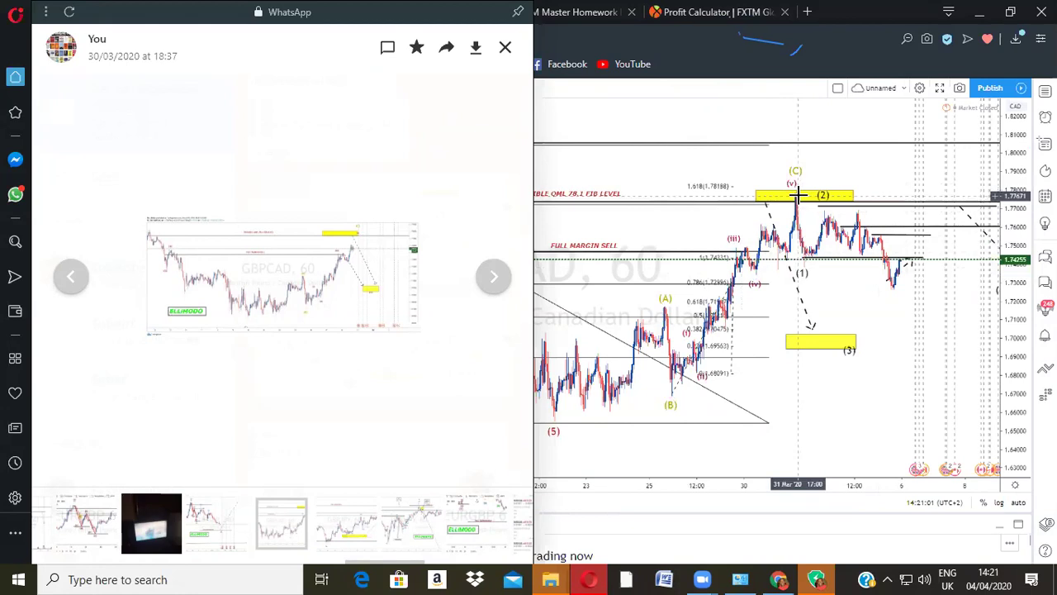
click(755, 166)
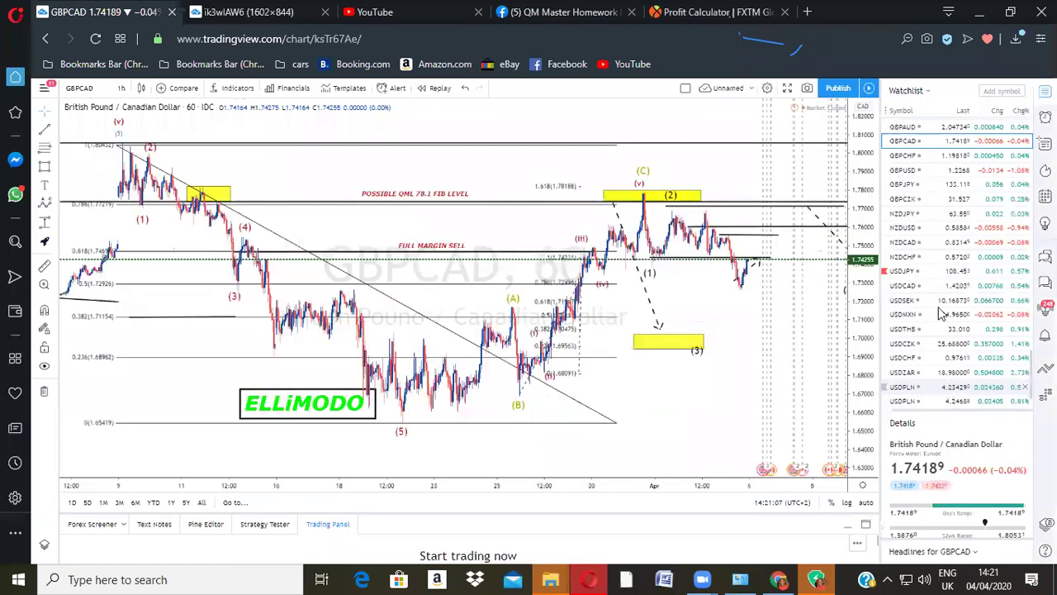
Step: Load the USDPLN chart from the watchlist and examine its wave count with the projected drop from wave (c)
click(933, 387)
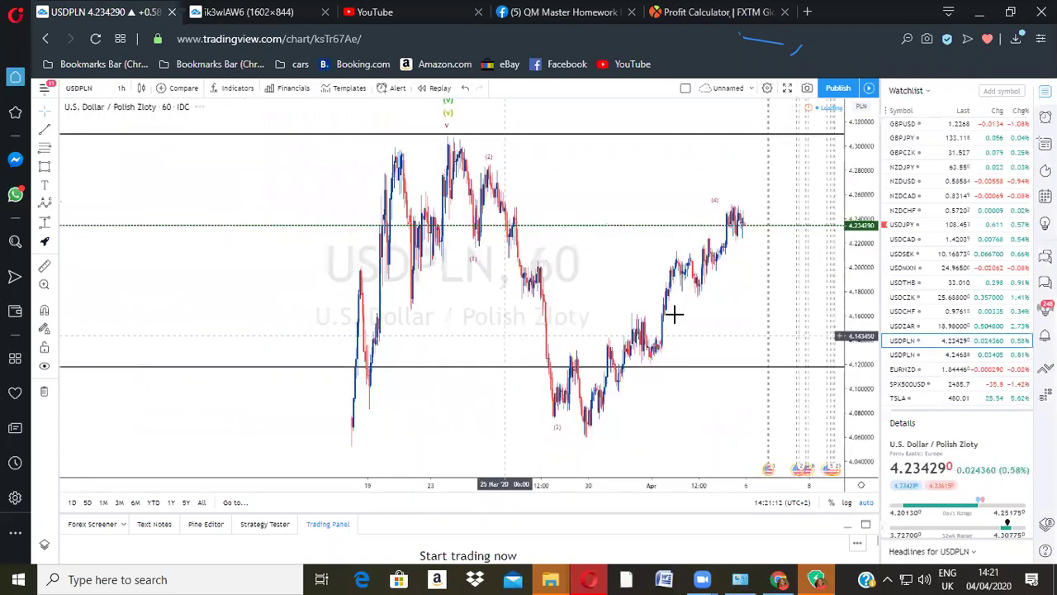
scroll(674, 314, down, 4)
drag(836, 284, 785, 304)
drag(786, 304, 673, 319)
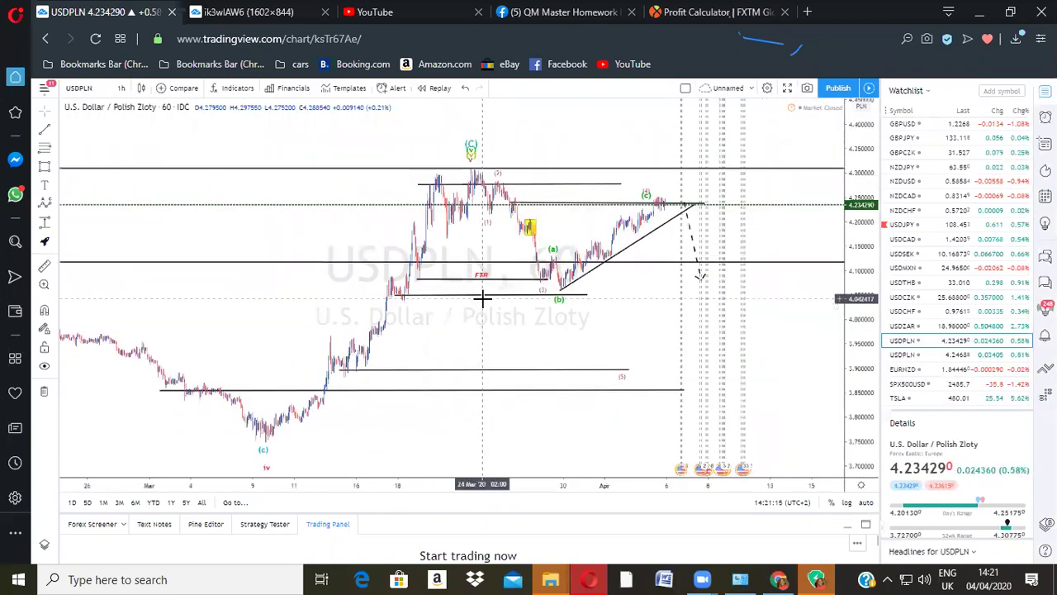
Step: Return to WhatsApp, close the GBPCAD photo and view the yen-pair chart photo sent on 30/03/2020 at 18:59 enlarged
click(16, 195)
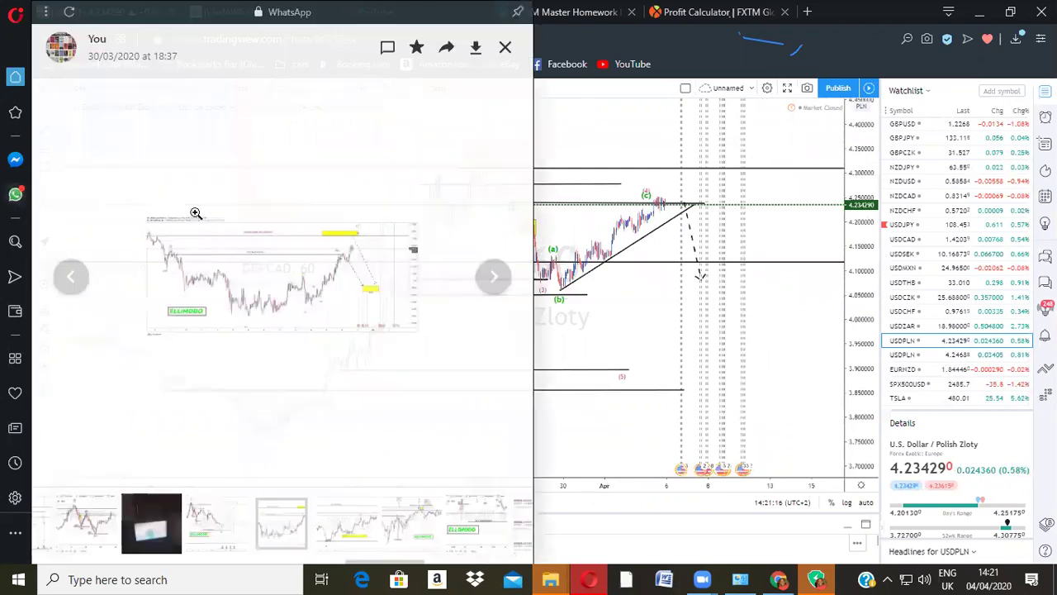
click(506, 47)
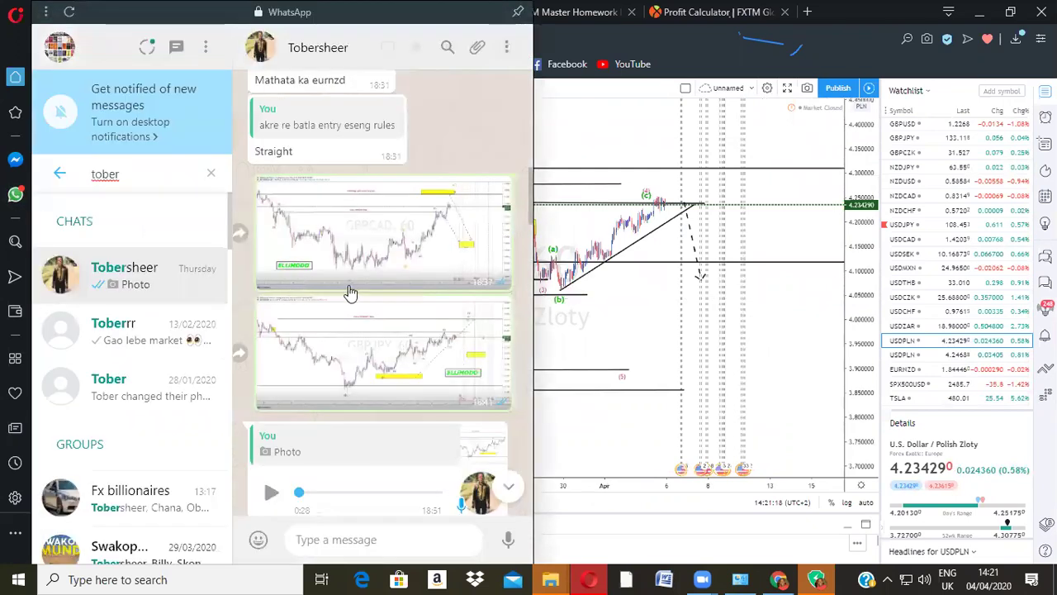
scroll(346, 293, down, 5)
scroll(348, 293, down, 5)
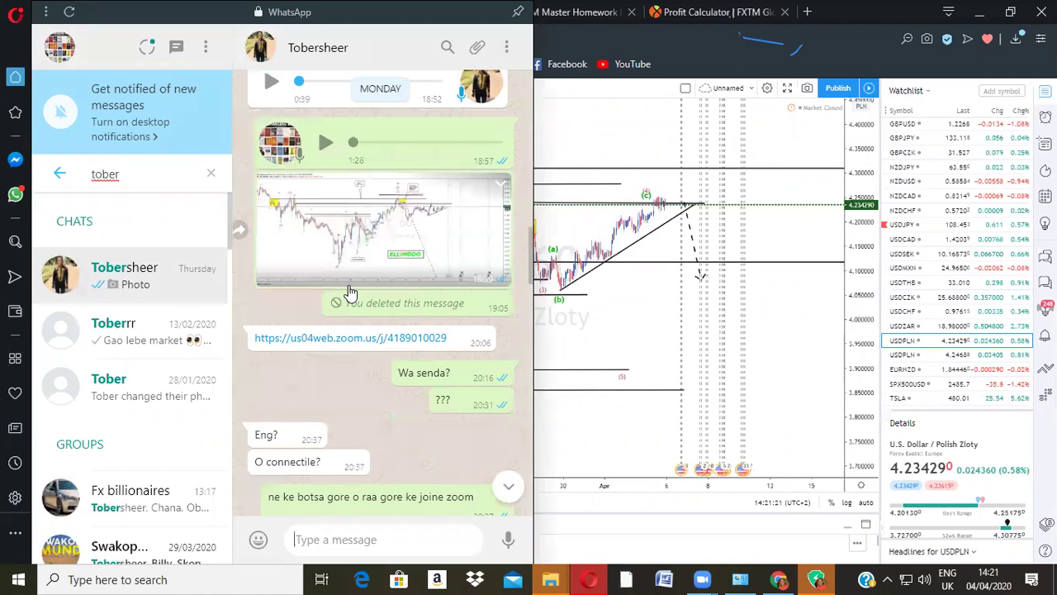
scroll(348, 285, up, 3)
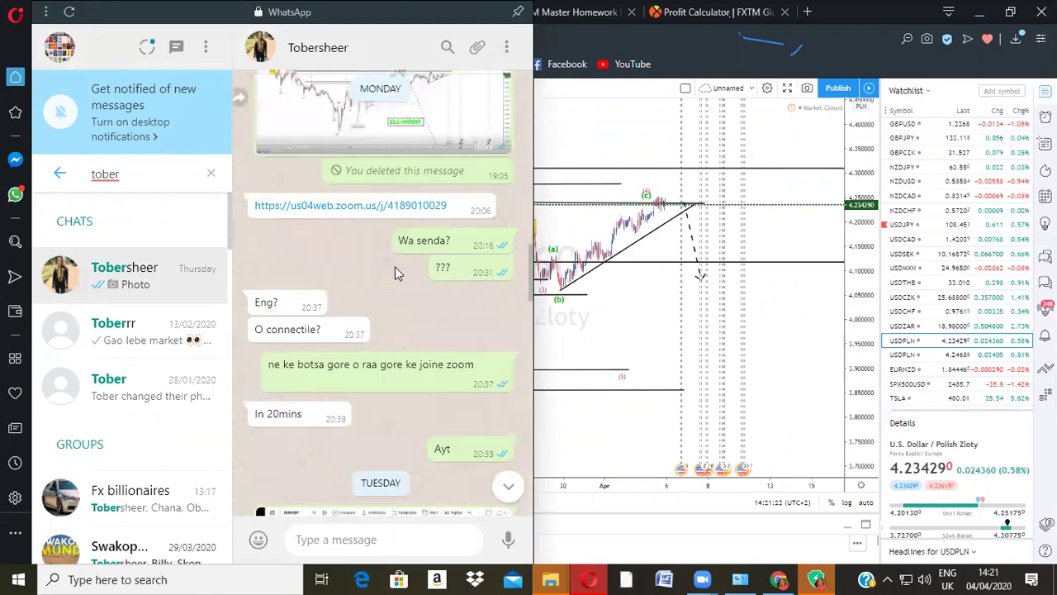
scroll(429, 331, up, 4)
click(444, 390)
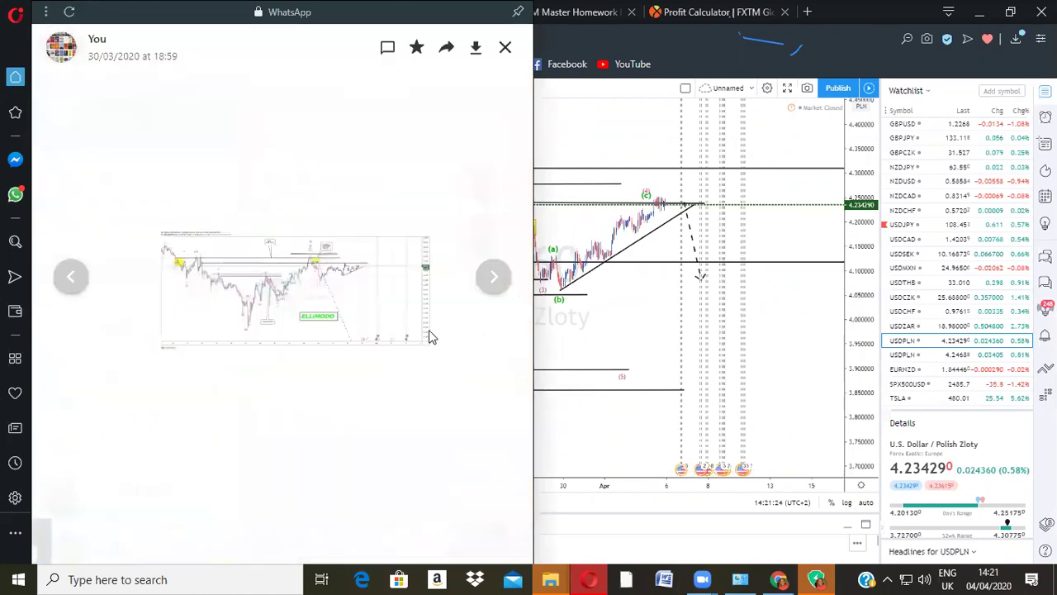
click(340, 258)
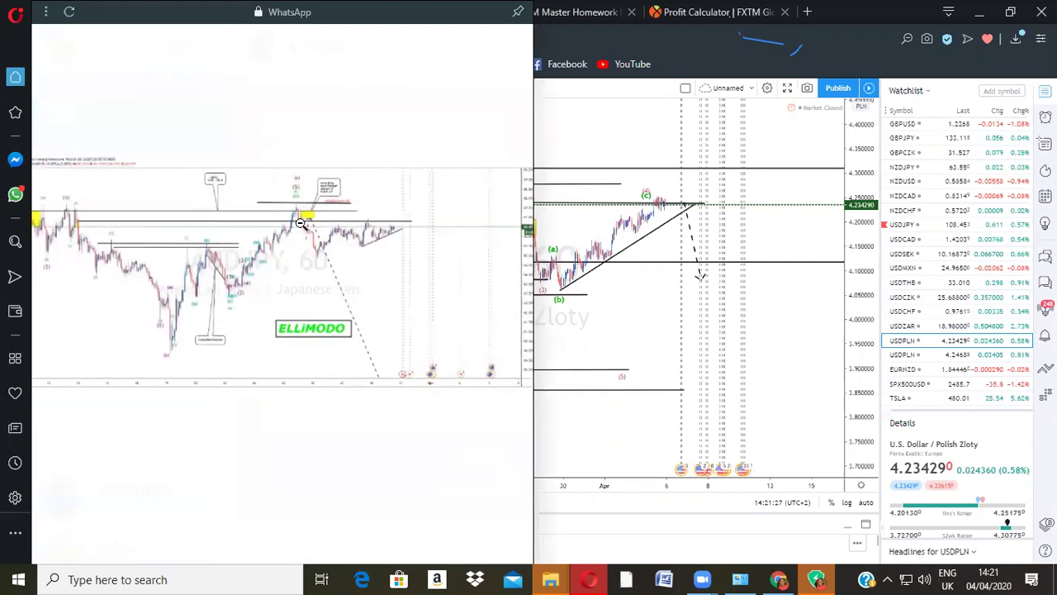
Step: Close the enlarged 30/03/2020 photo and look through the chart photos among Monday's messages in the WhatsApp chat
click(330, 239)
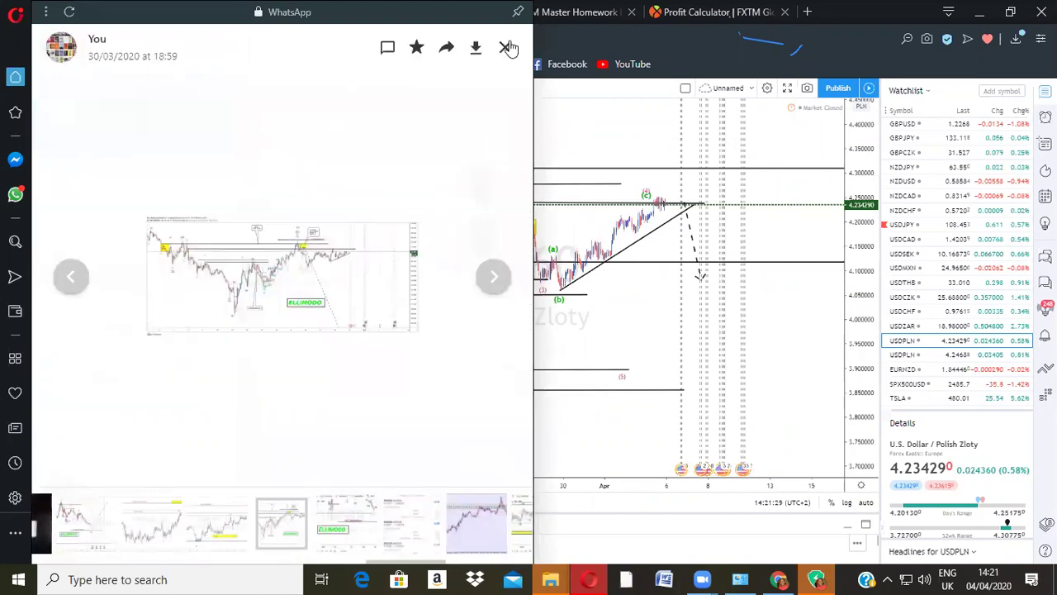
click(504, 44)
scroll(444, 299, down, 5)
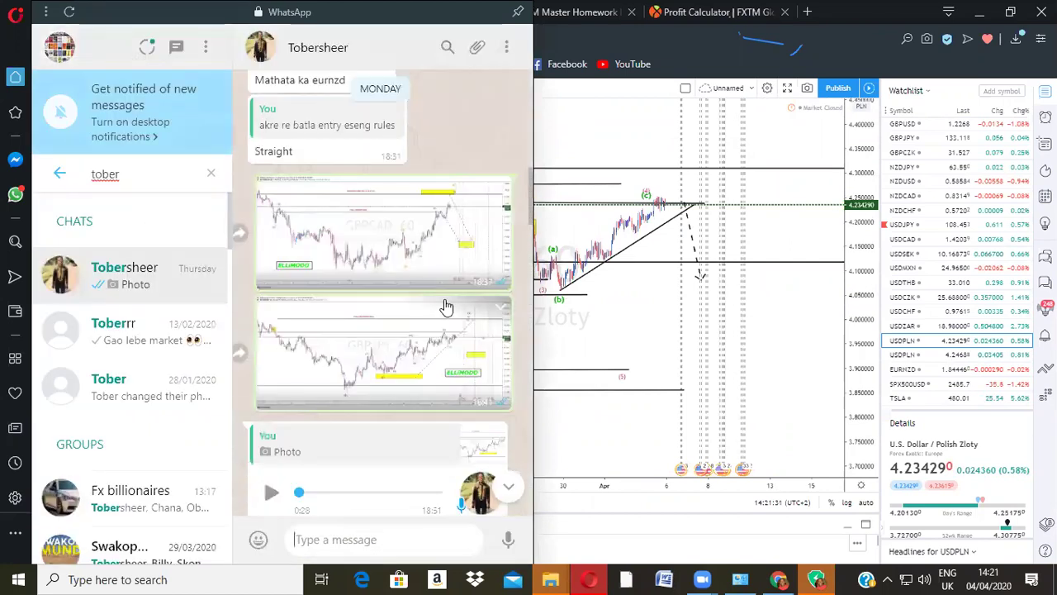
scroll(444, 299, down, 3)
scroll(444, 301, up, 10)
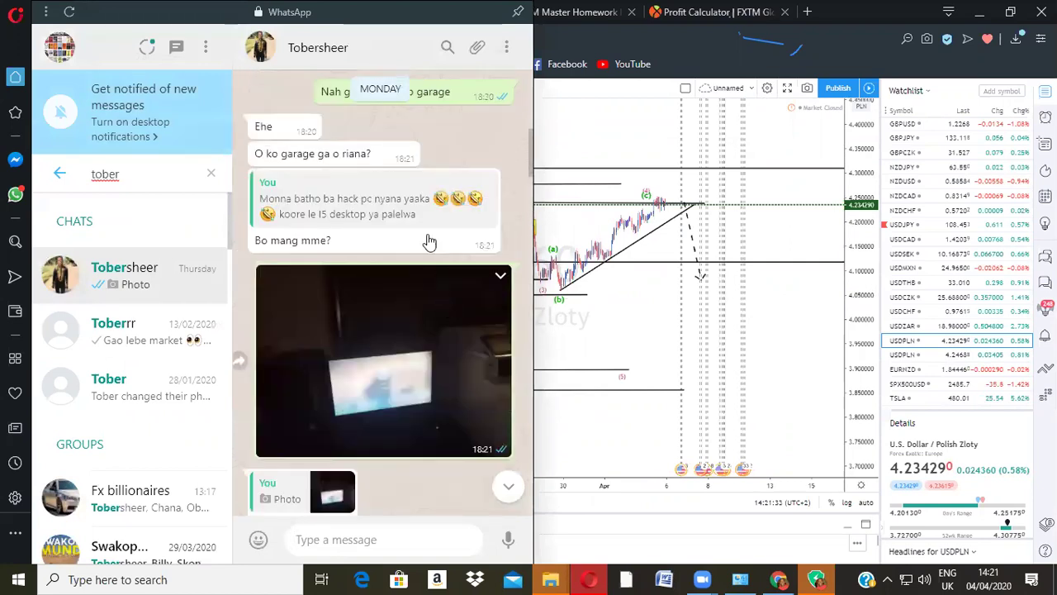
scroll(428, 256, up, 5)
scroll(430, 273, down, 5)
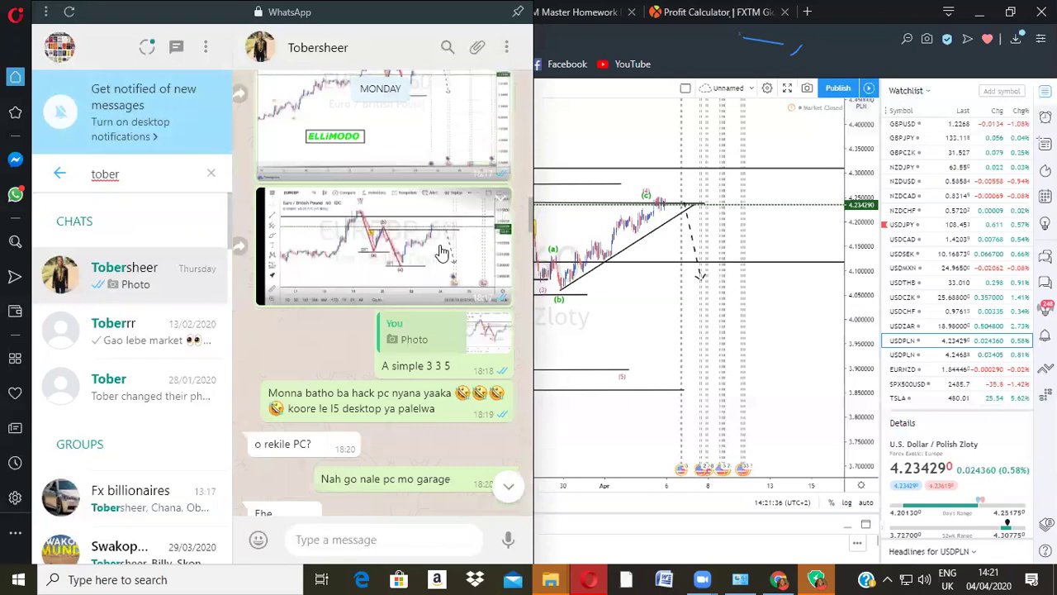
scroll(433, 256, up, 5)
scroll(430, 301, down, 5)
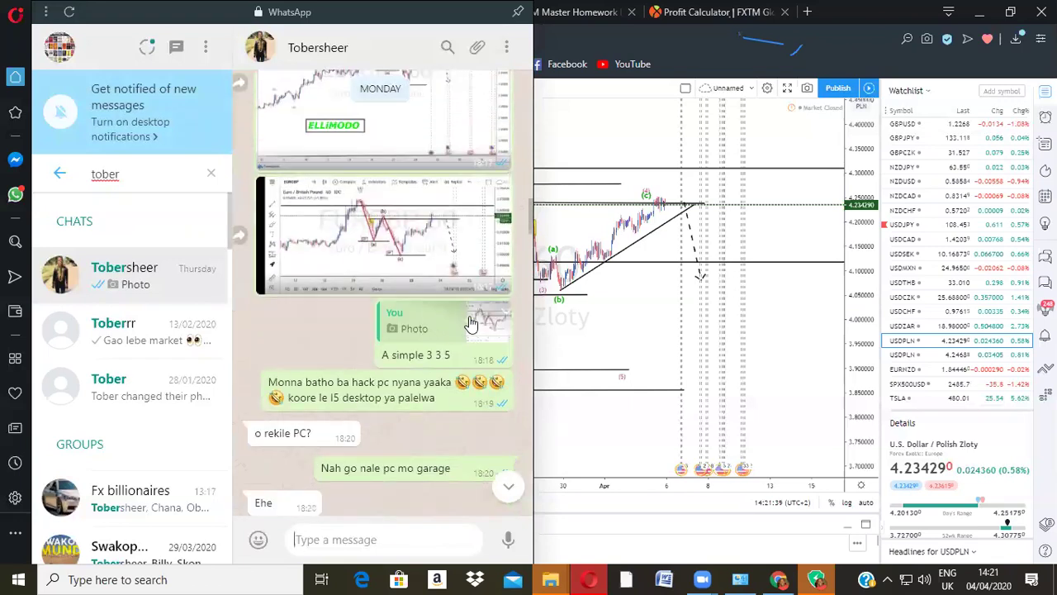
scroll(415, 238, up, 3)
scroll(415, 238, up, 2)
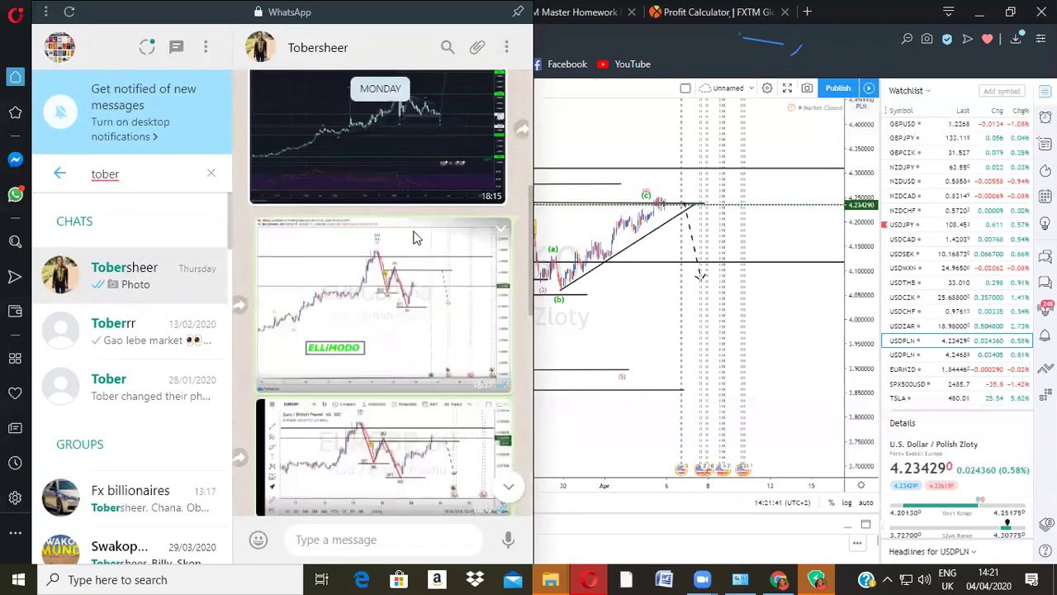
Step: Go back through the chat to 26/03/2020 and open the USDPLN chart photo sent at 22:00
scroll(415, 238, up, 4)
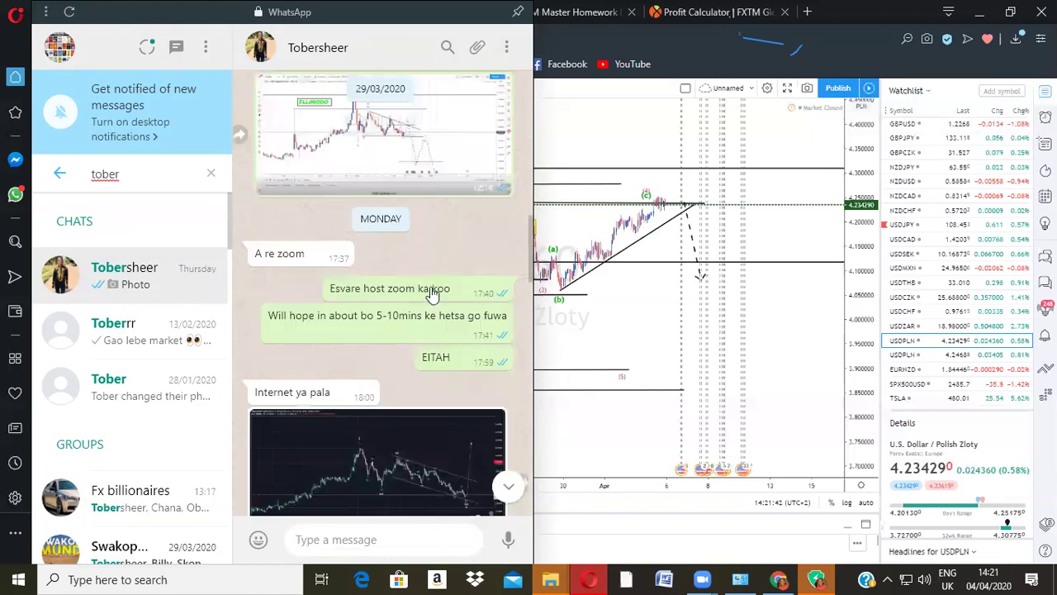
scroll(455, 261, up, 2)
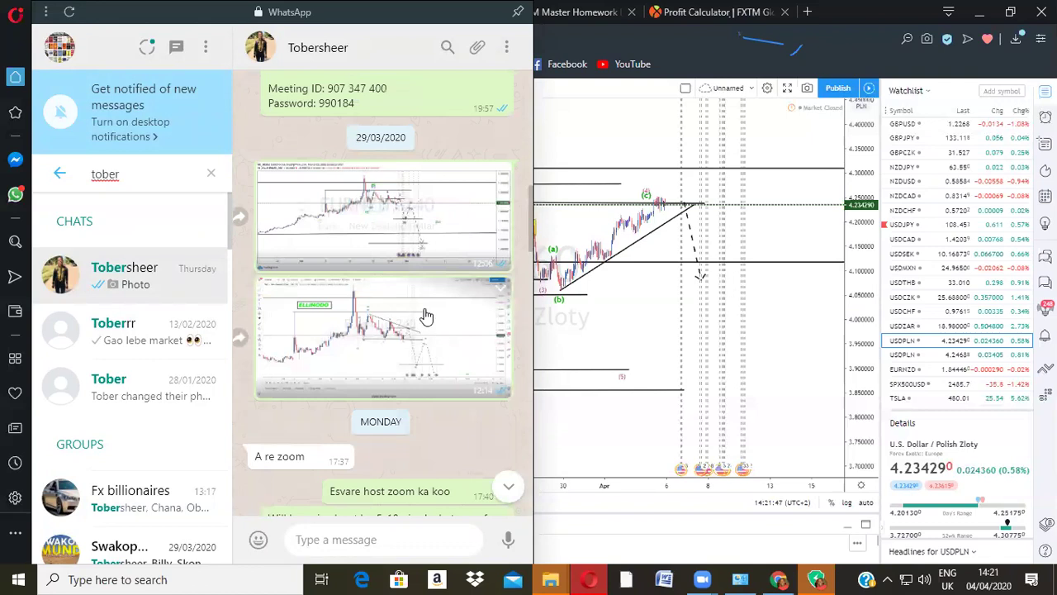
scroll(425, 317, up, 4)
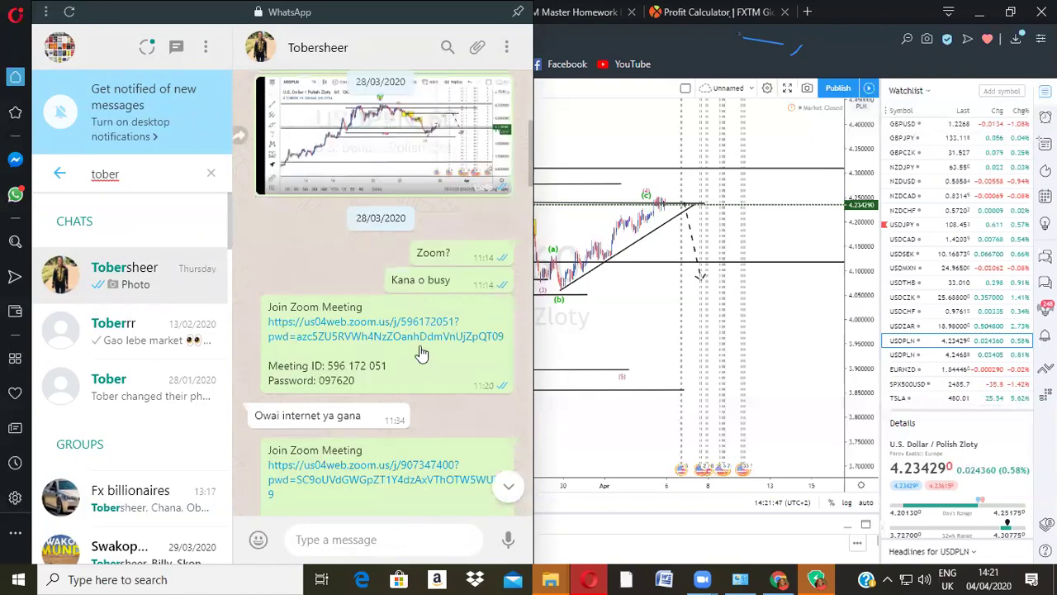
scroll(417, 268, up, 3)
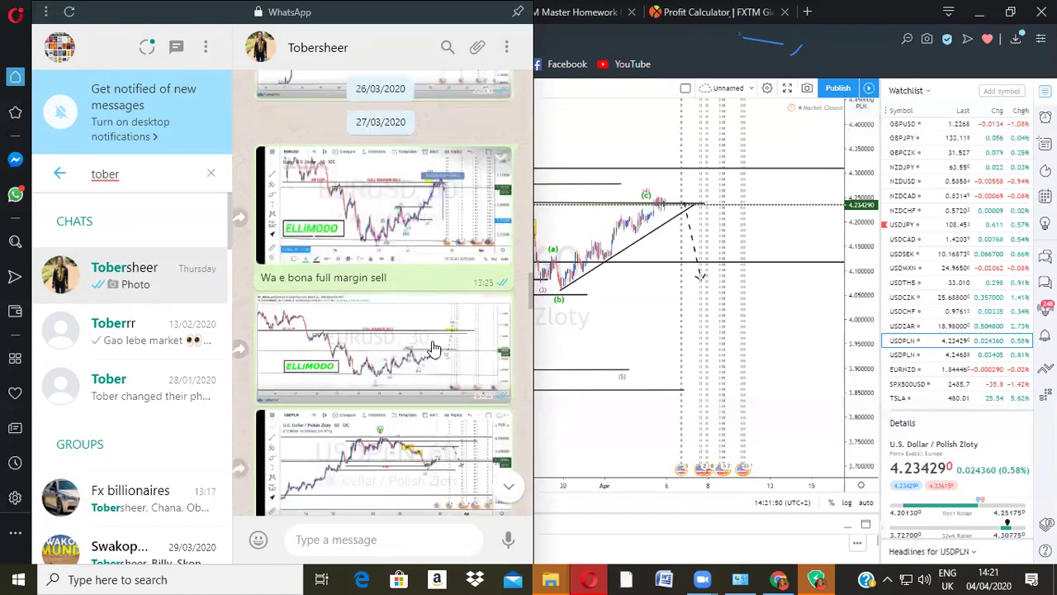
scroll(442, 280, down, 1)
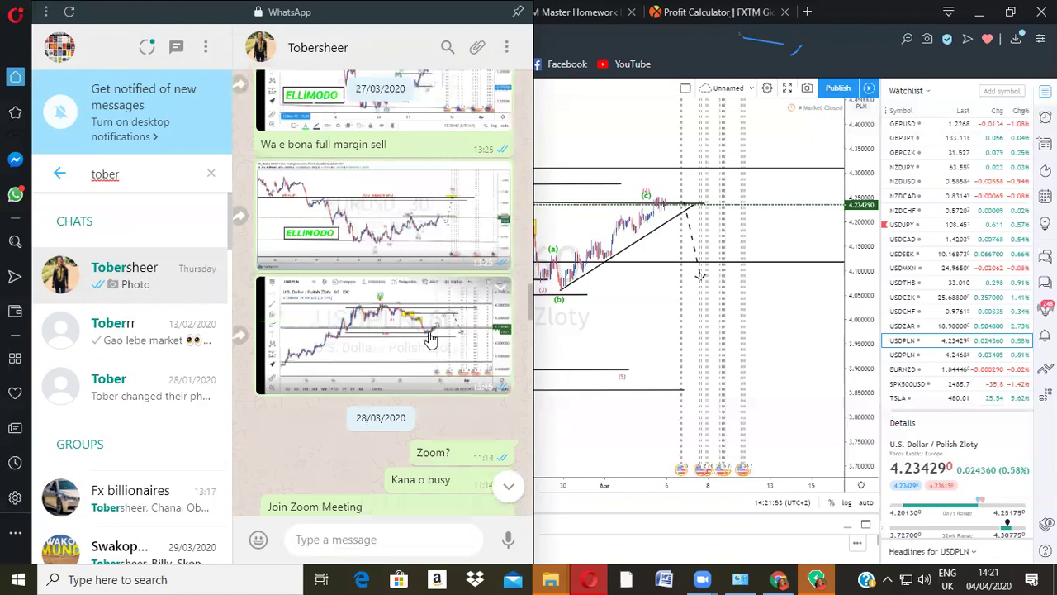
scroll(429, 343, up, 2)
scroll(454, 221, up, 1)
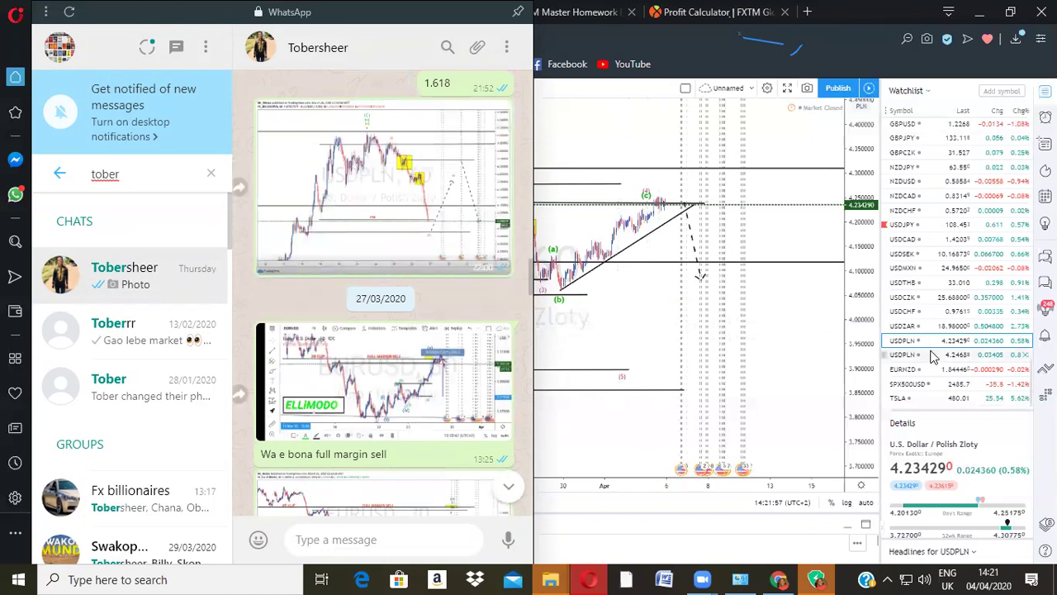
click(445, 217)
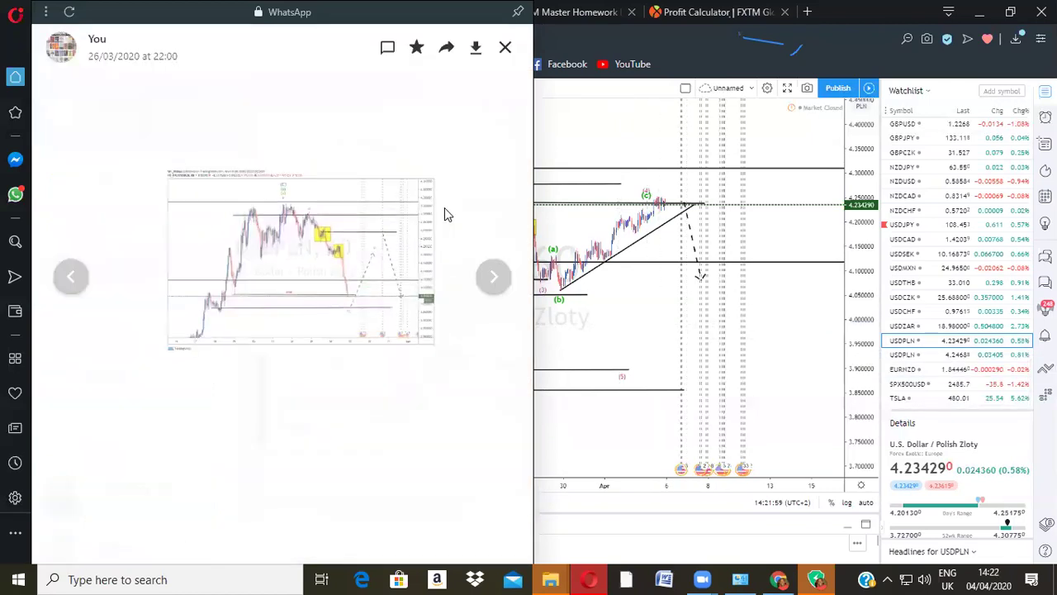
Step: Review the price history on the live TradingView USDPLN chart and return to WhatsApp to enlarge the USDPLN photo
click(902, 347)
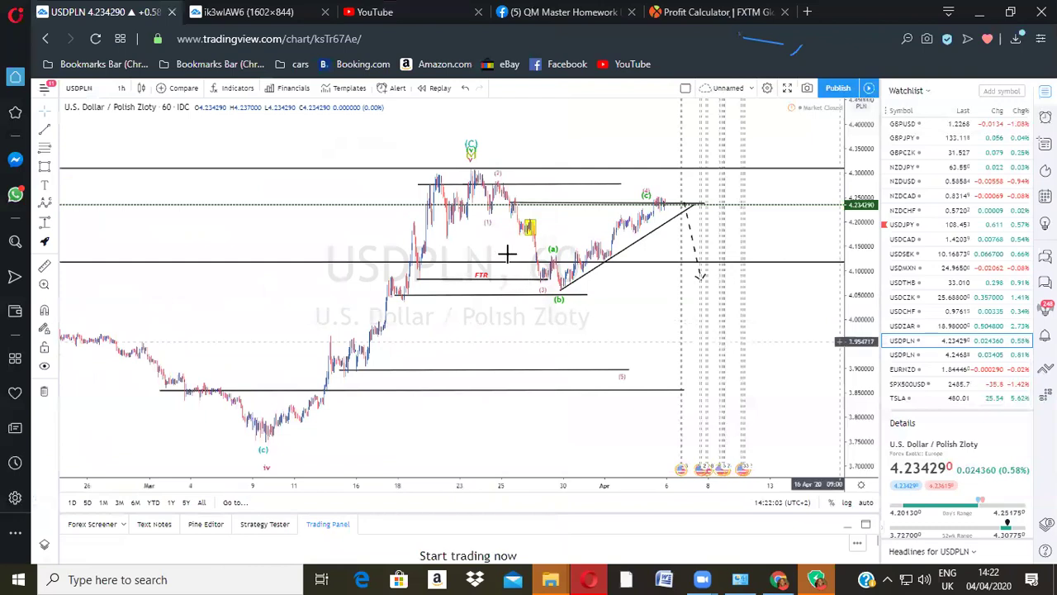
scroll(527, 337, up, 2)
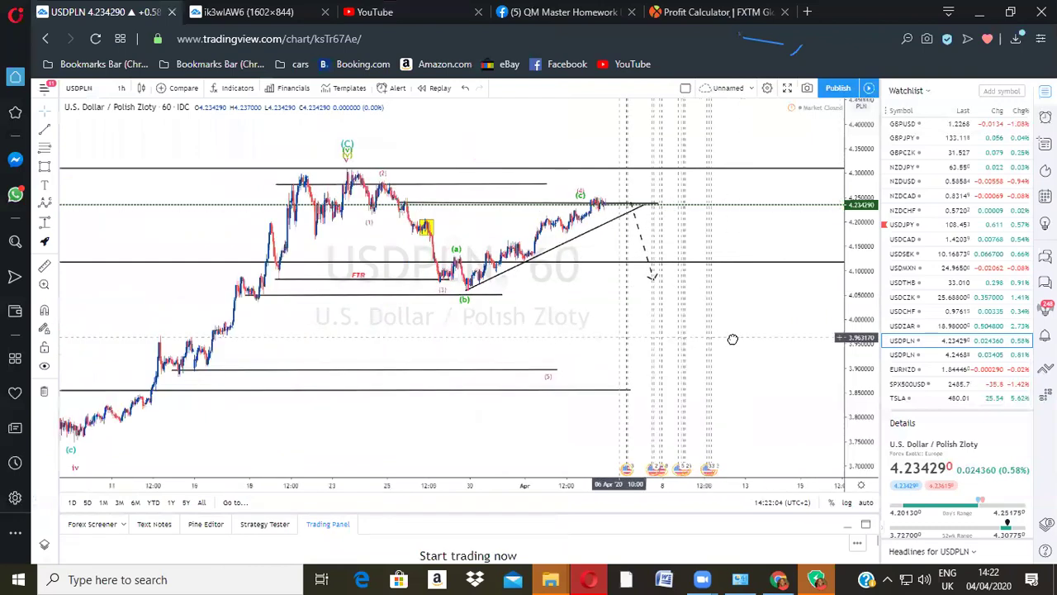
drag(549, 337, 733, 339)
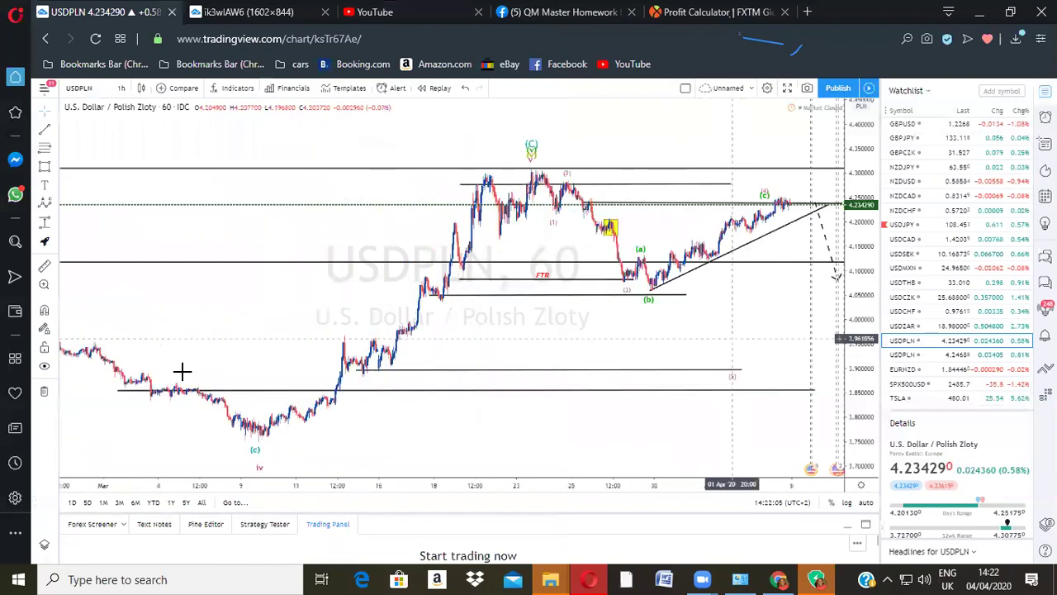
click(16, 196)
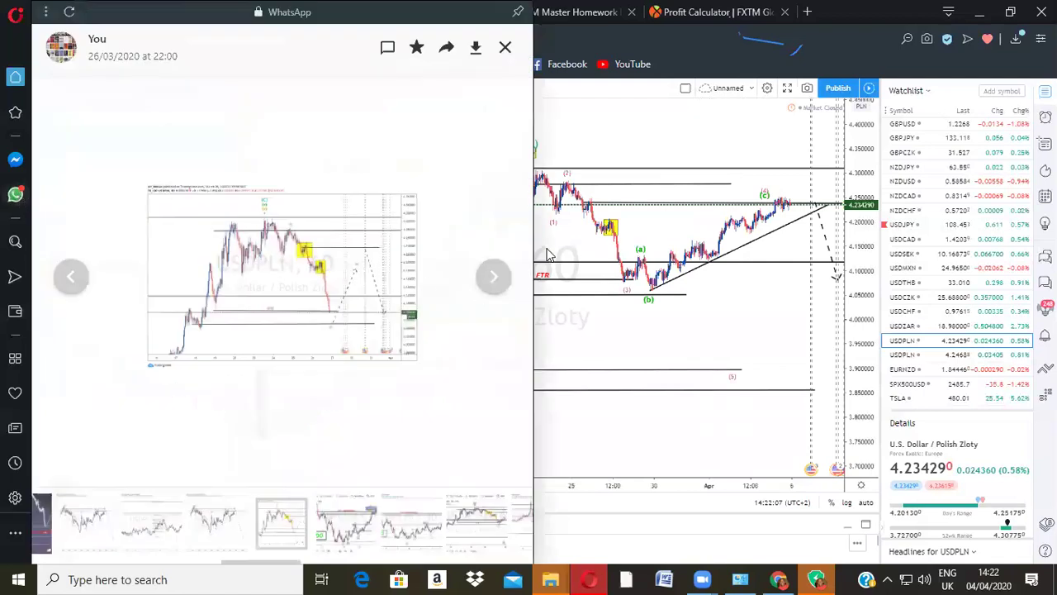
click(341, 273)
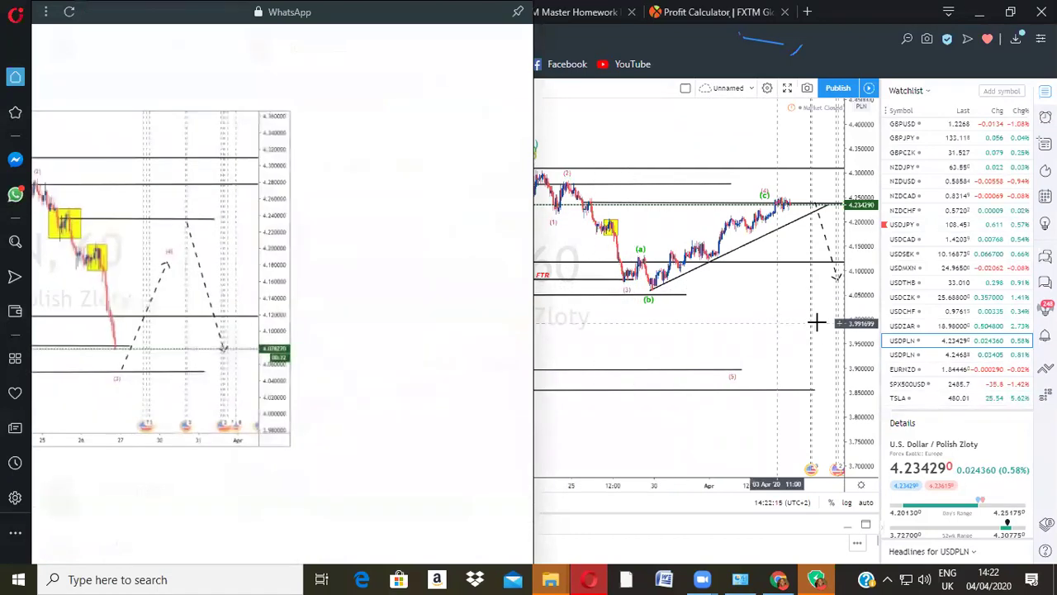
Step: Enlarge the live USDPLN chart around waves (C) to (c) and compare it with the forecast in the WhatsApp photo
click(860, 339)
scroll(867, 198, up, 3)
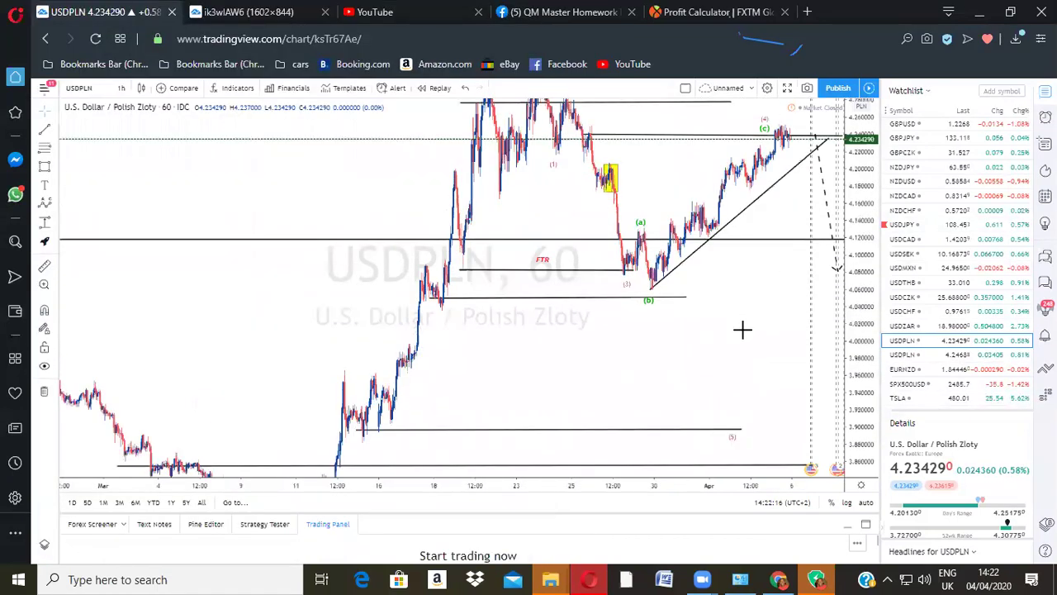
scroll(741, 330, up, 3)
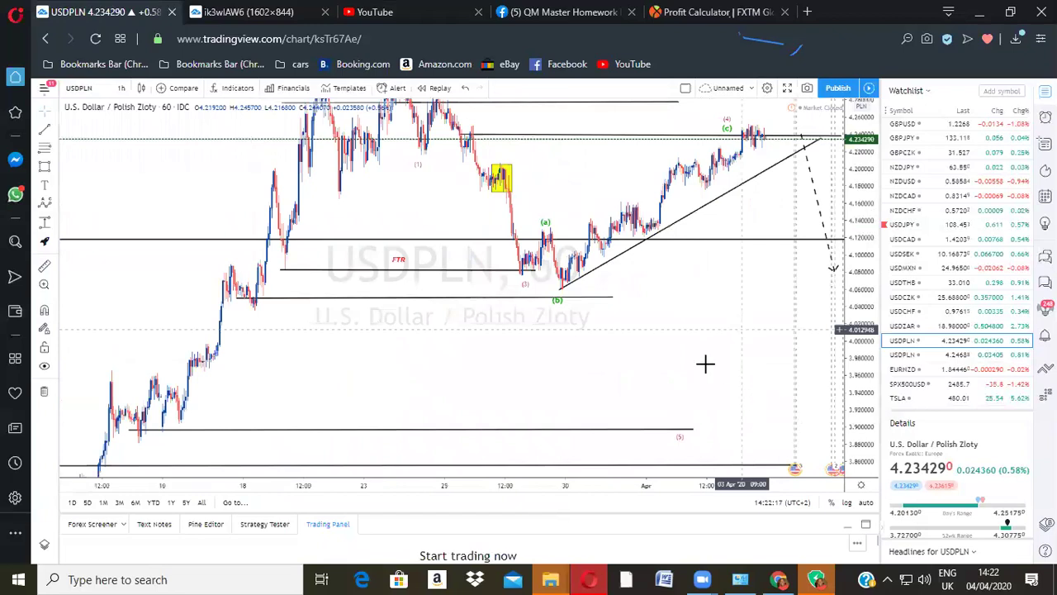
scroll(705, 364, up, 2)
click(15, 195)
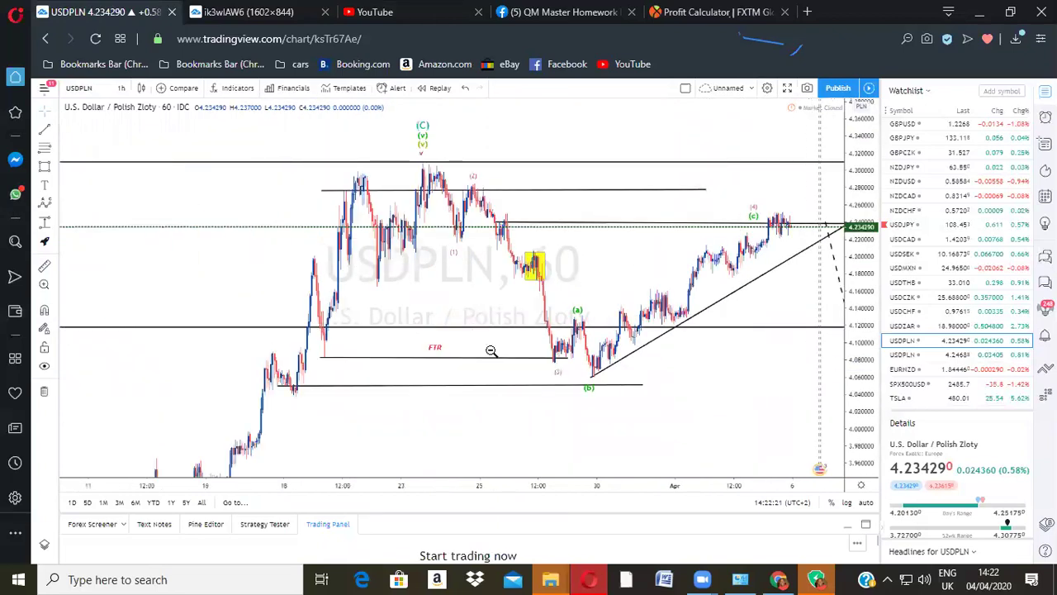
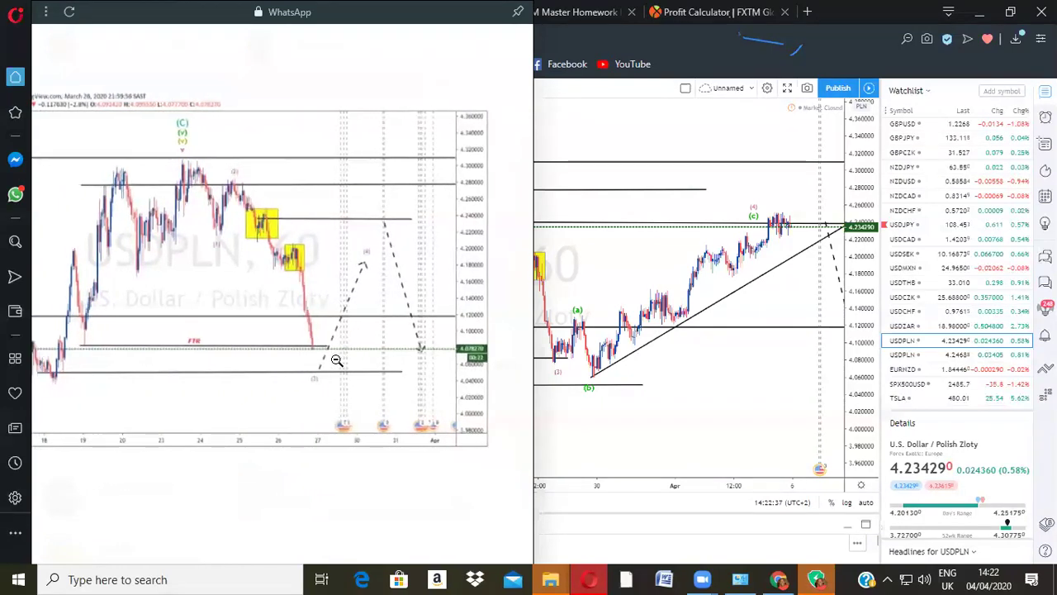
Step: Return to the live USDPLN chart, undo the accidental shift of the horizontal line, and examine the swing from wave (C) to wave (4)
click(769, 258)
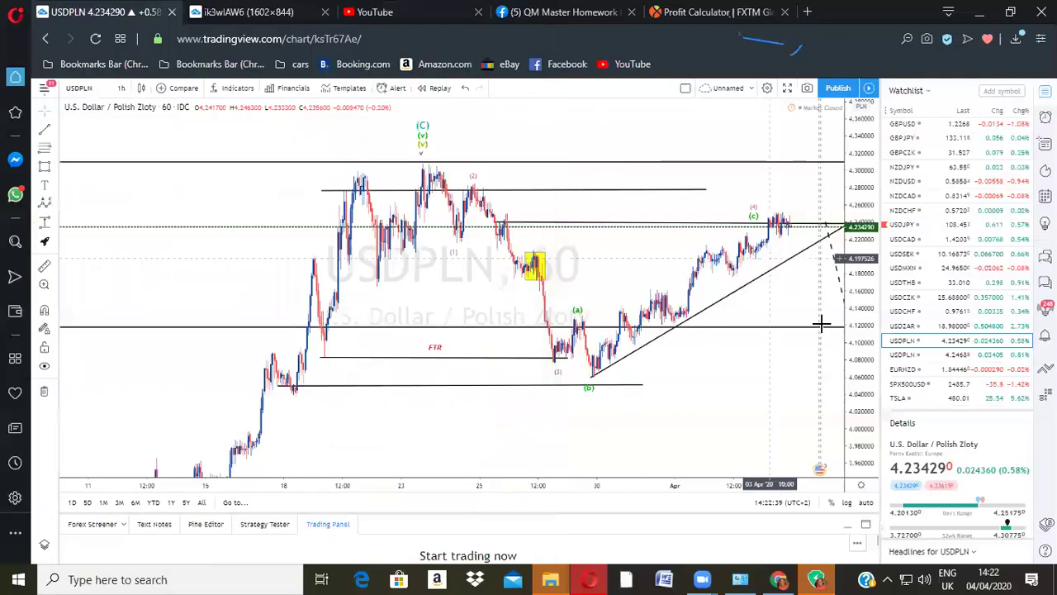
scroll(609, 337, down, 3)
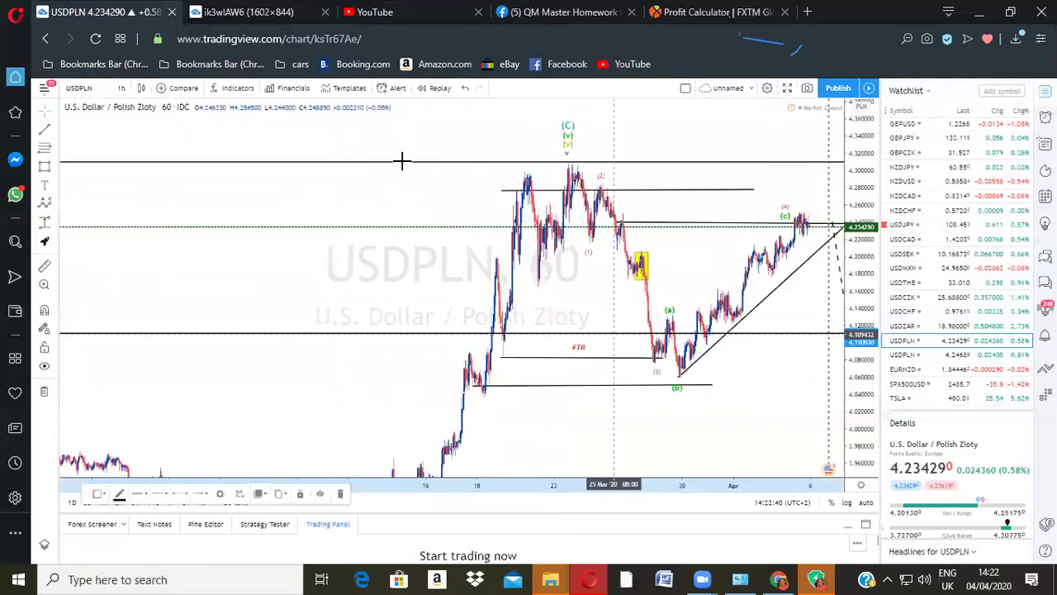
click(464, 88)
drag(778, 372, 620, 366)
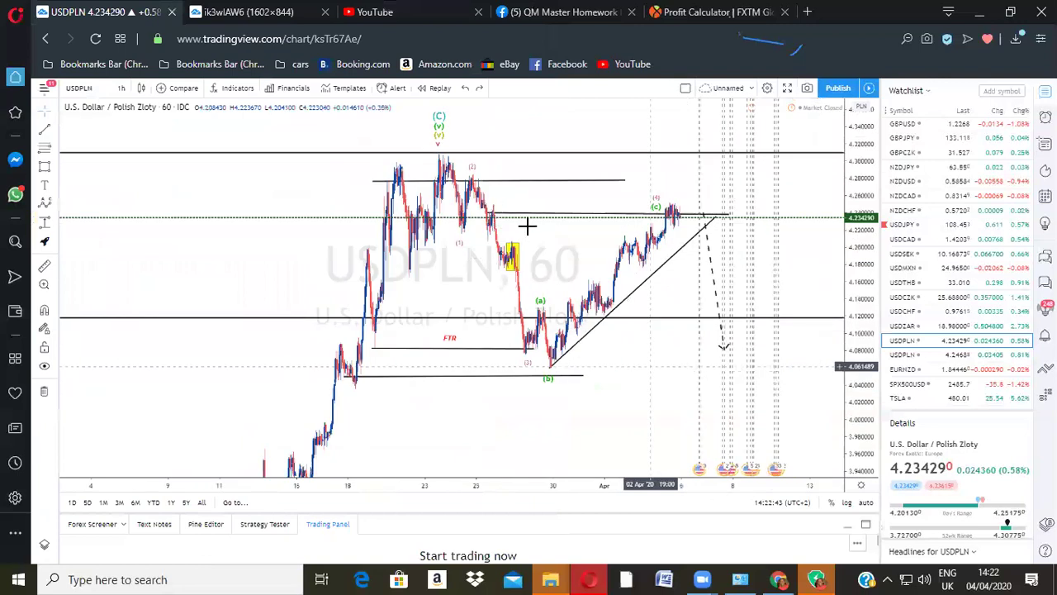
scroll(527, 224, up, 3)
scroll(201, 158, down, 1)
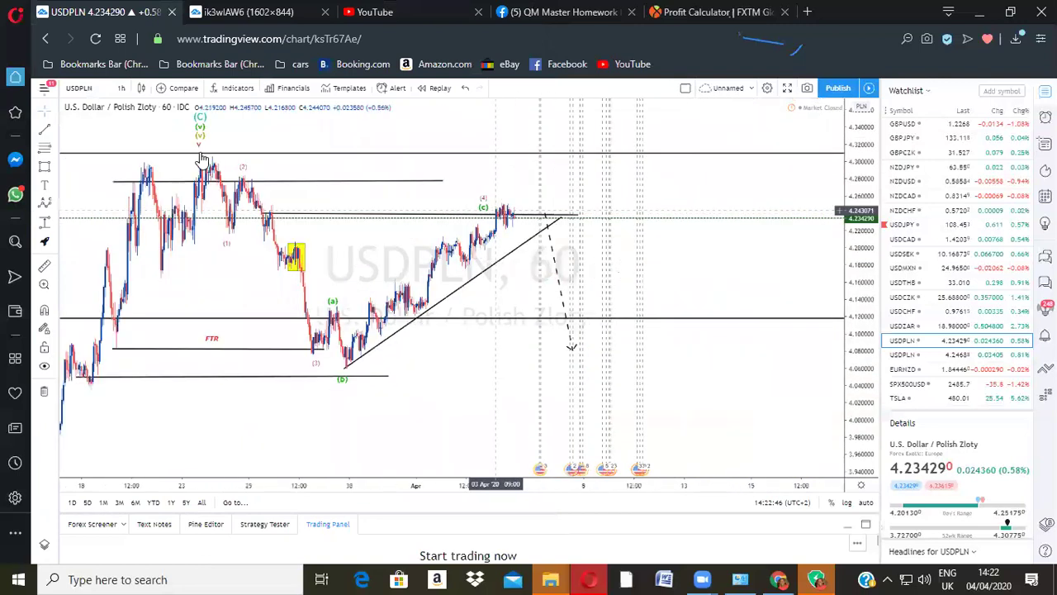
Step: Draw a Fib Retracement from the wave (2) high at about 4.283 to the wave (3) low at about 4.079
click(46, 151)
click(241, 175)
click(401, 351)
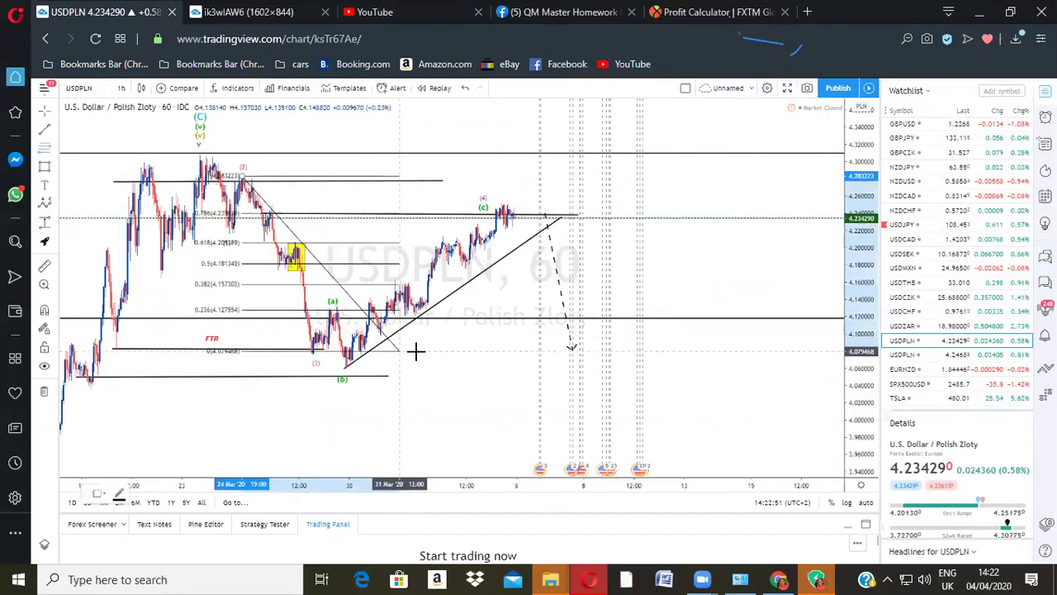
click(415, 351)
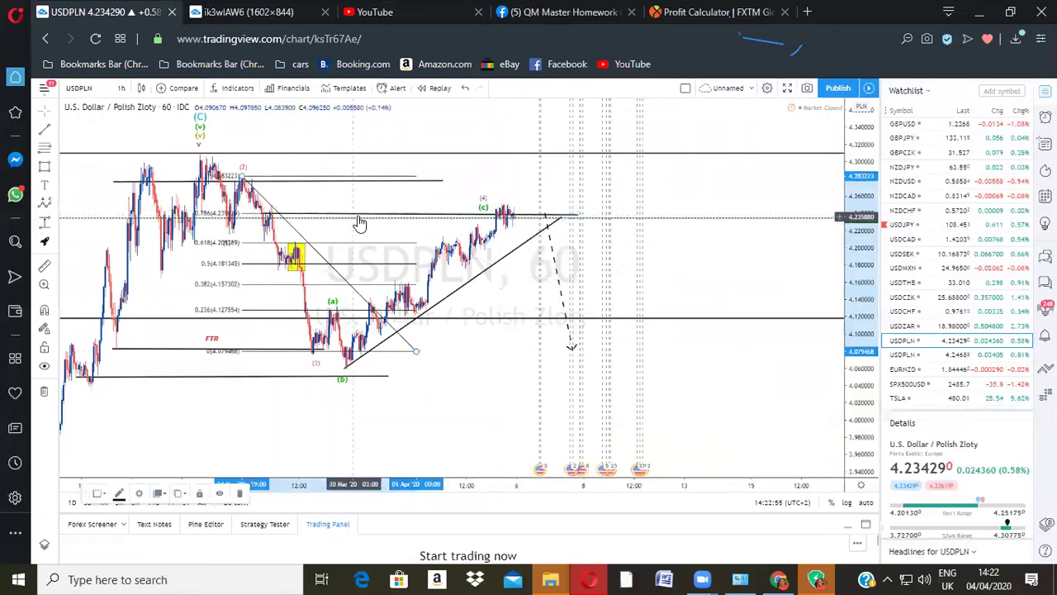
Step: Check the 0.786 retracement level against the horizontal line and delete the Fib Retracement
scroll(359, 223, up, 2)
drag(257, 223, 441, 223)
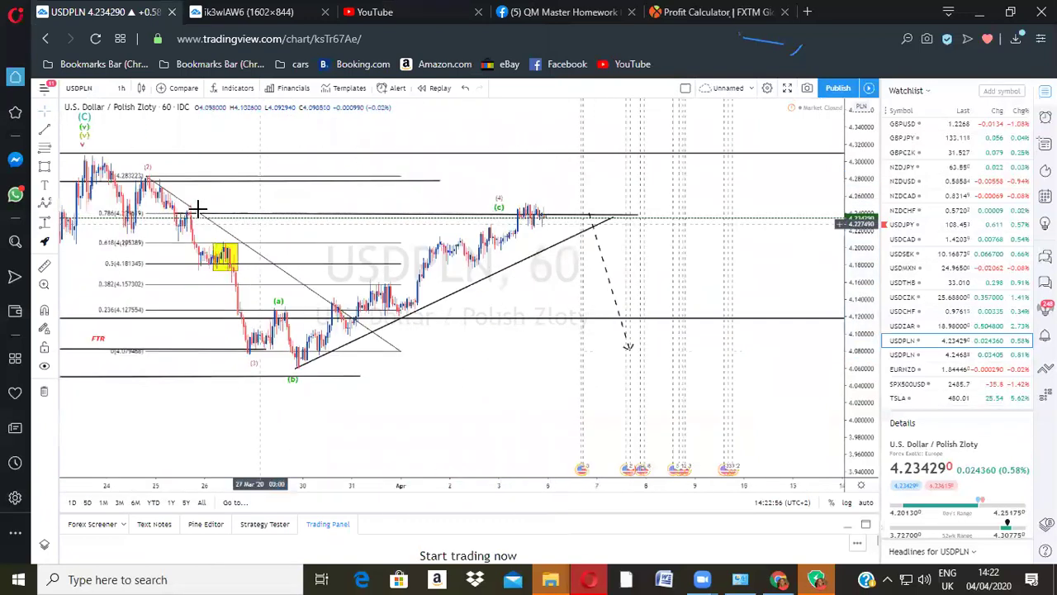
click(402, 349)
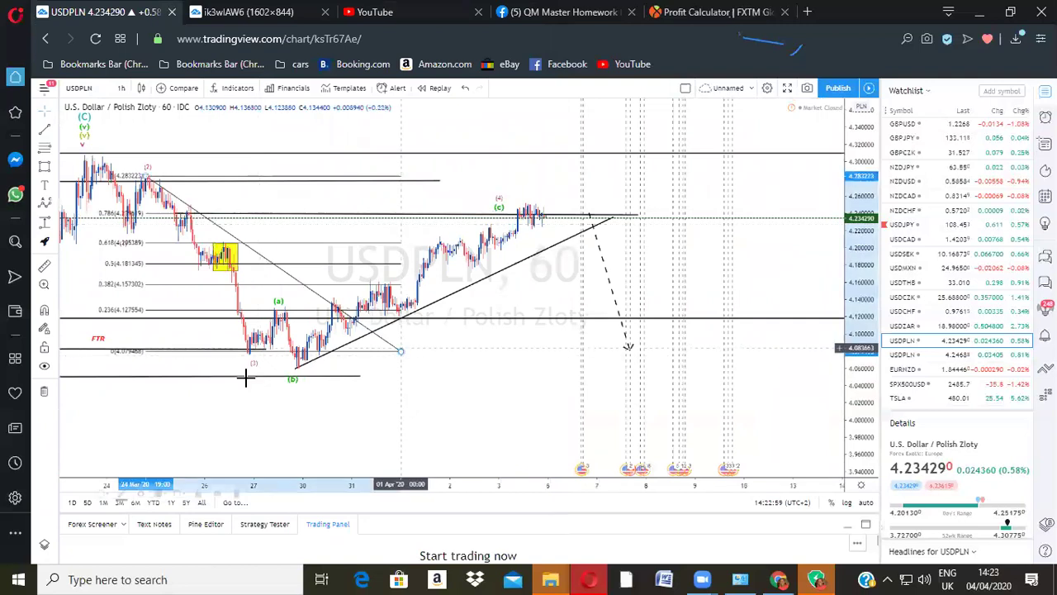
click(239, 496)
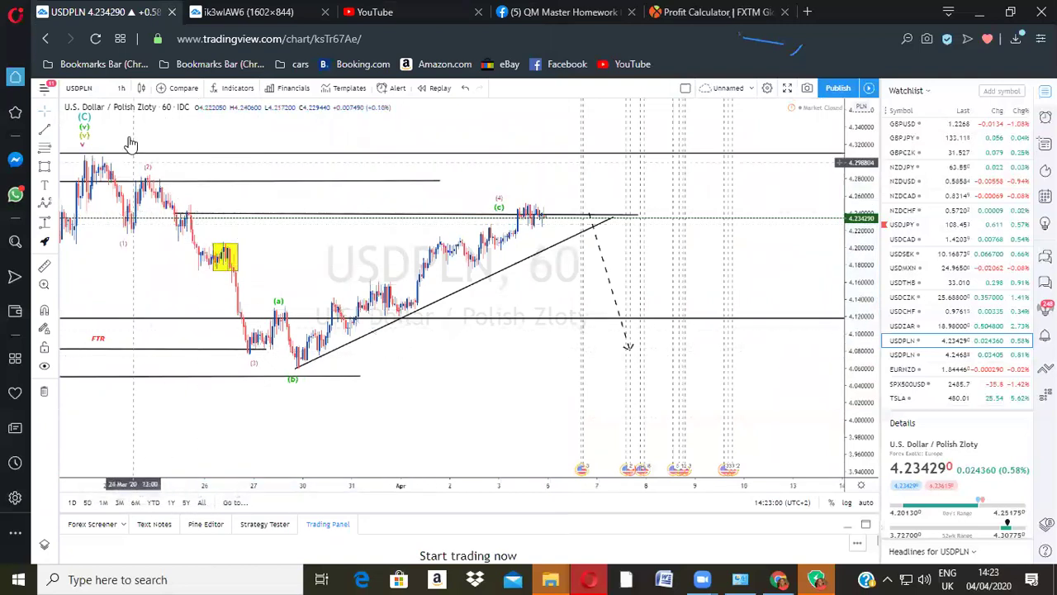
Step: Set the USDPLN chart to the 30-minute interval and fine-tune the resistance line near 4.24 beside wave (c)
click(122, 88)
click(136, 277)
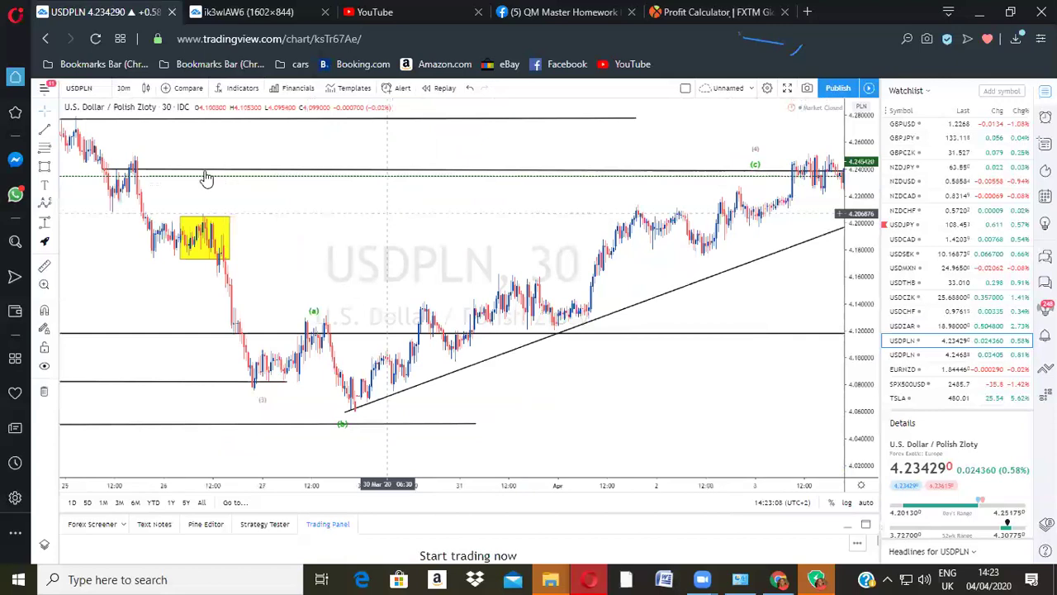
click(235, 168)
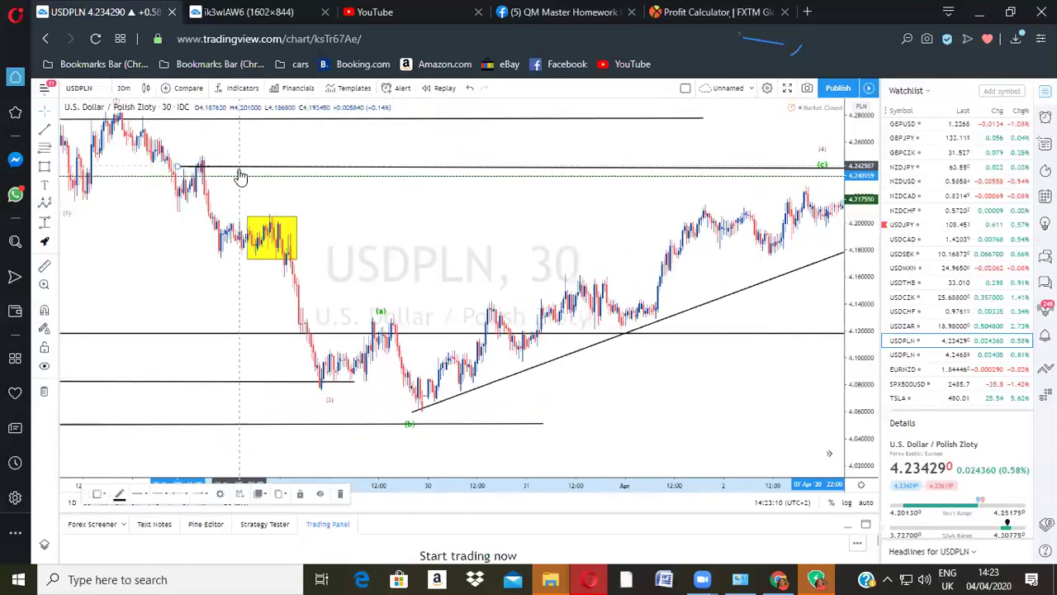
drag(239, 166, 239, 170)
click(406, 254)
scroll(411, 249, up, 1)
drag(400, 255, 361, 260)
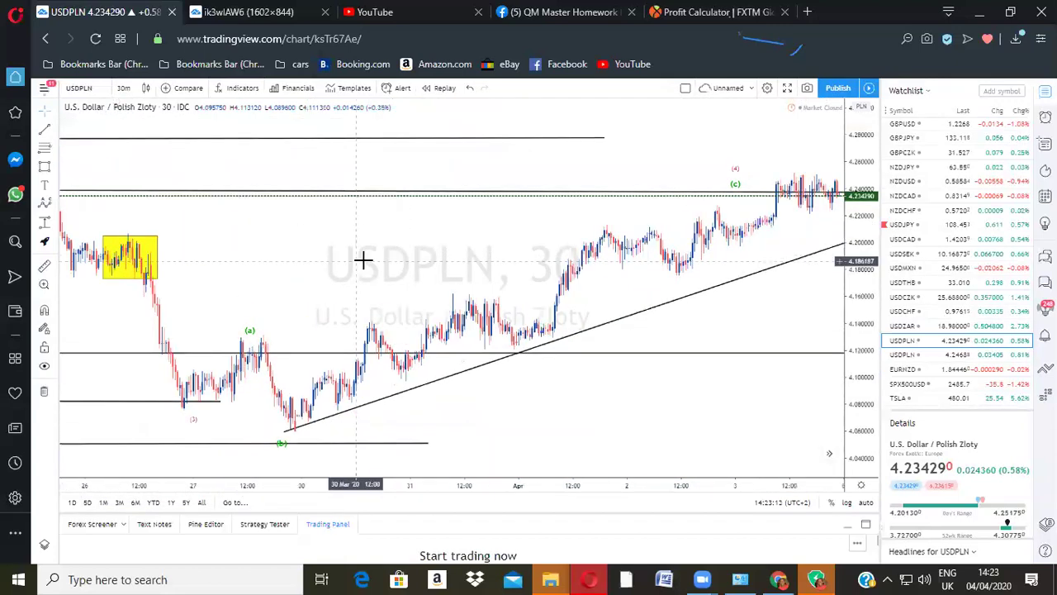
scroll(375, 257, down, 2)
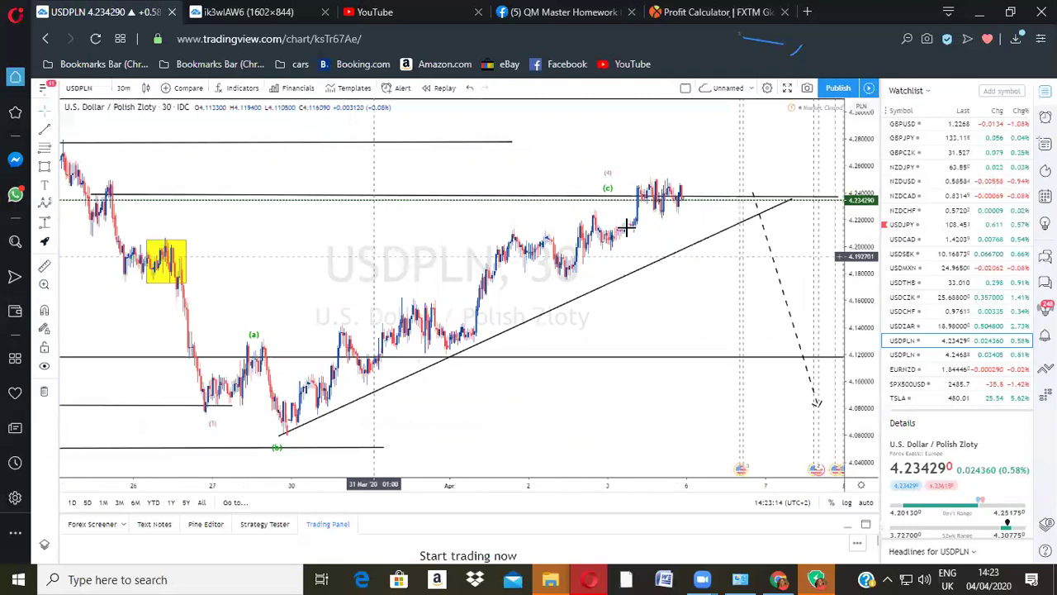
Step: Highlight the resistance zone from about 4.237 to 4.250 with a yellow rectangle and align the (c) and (4) labels with the latest high
mouse_move(608, 195)
mouse_down()
mouse_move(648, 176)
mouse_move(618, 170)
mouse_move(651, 161)
mouse_up()
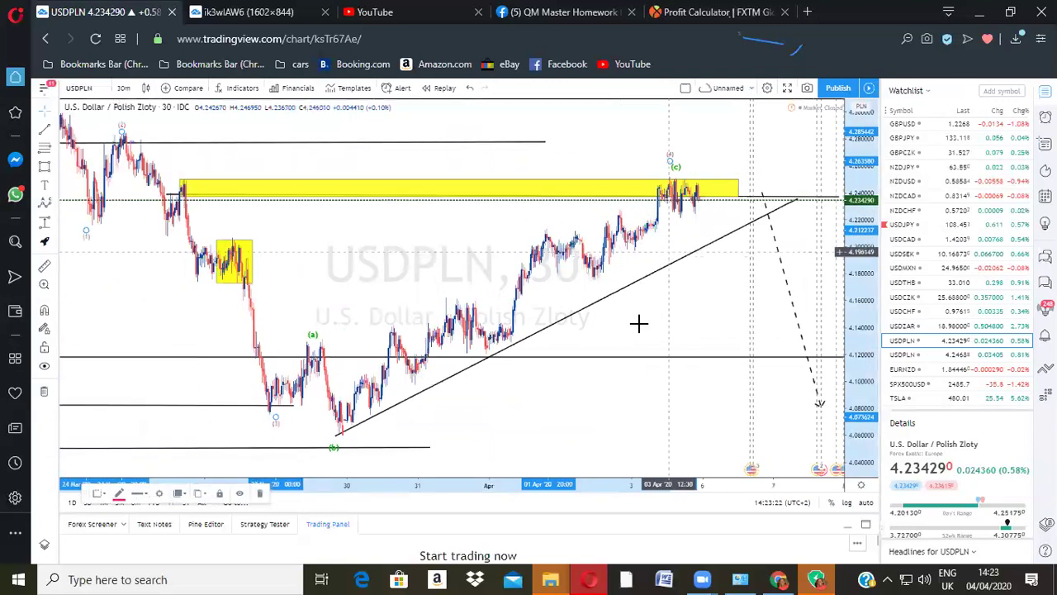
scroll(544, 359, up, 1)
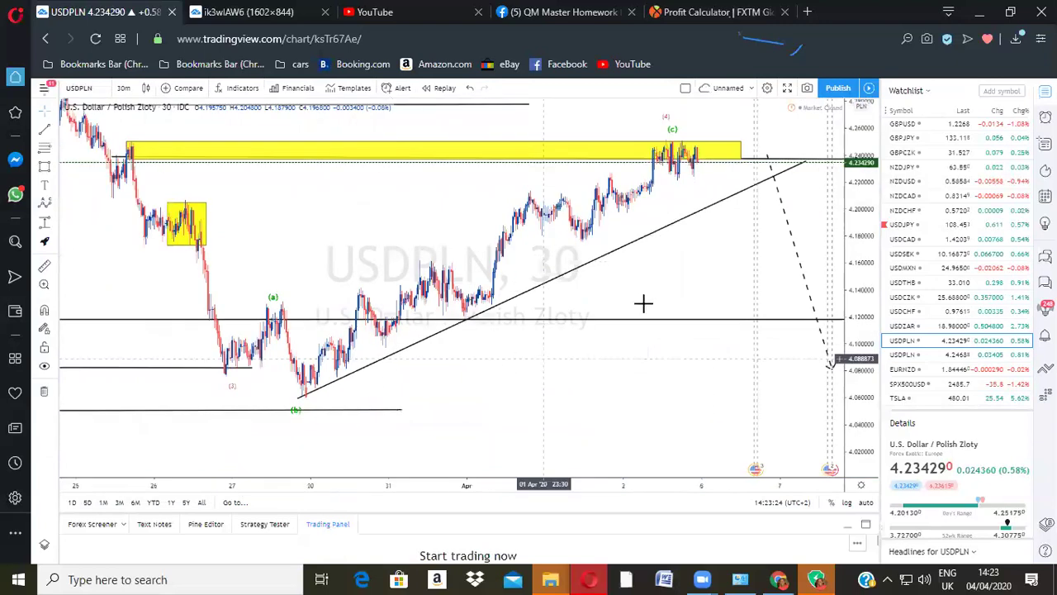
Step: Draw an Elliott impulse wave from the wave (b) low, placing points (1) to (4) along the rise and (5) at the yellow zone
click(54, 207)
click(99, 329)
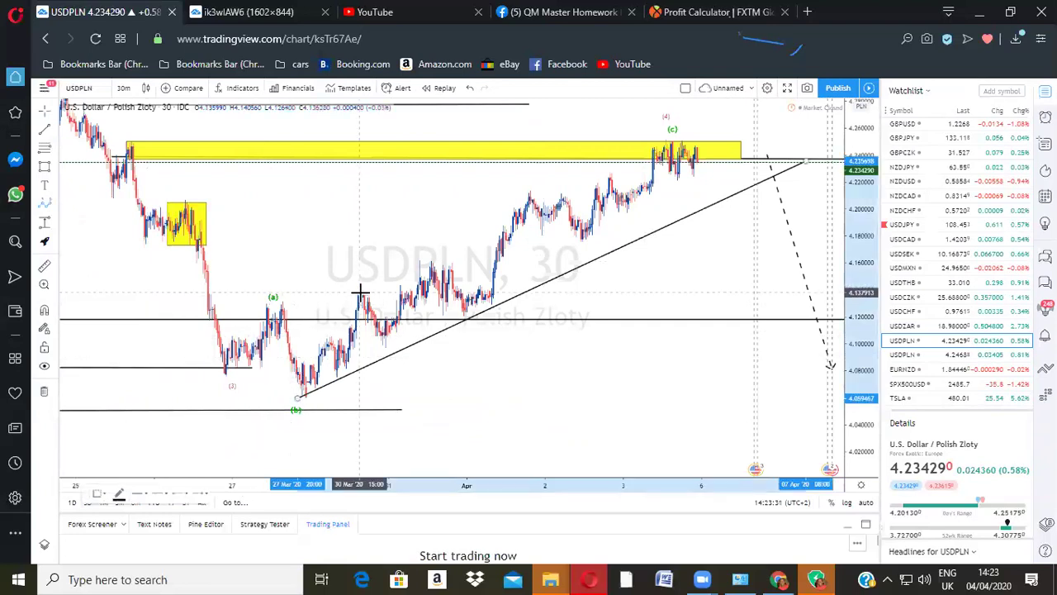
click(332, 337)
click(341, 374)
click(420, 258)
click(490, 305)
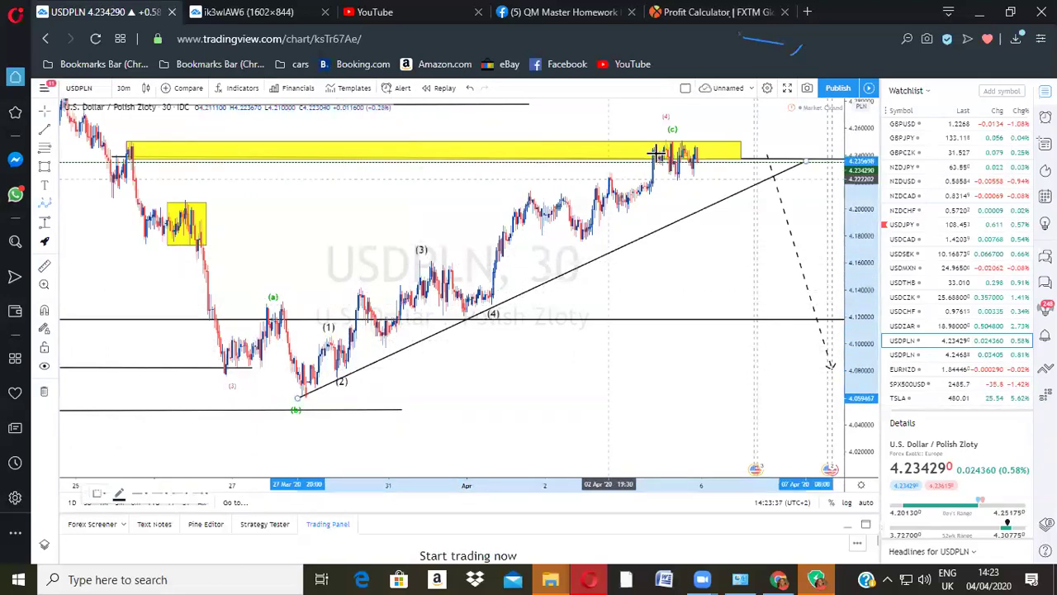
click(674, 143)
click(346, 338)
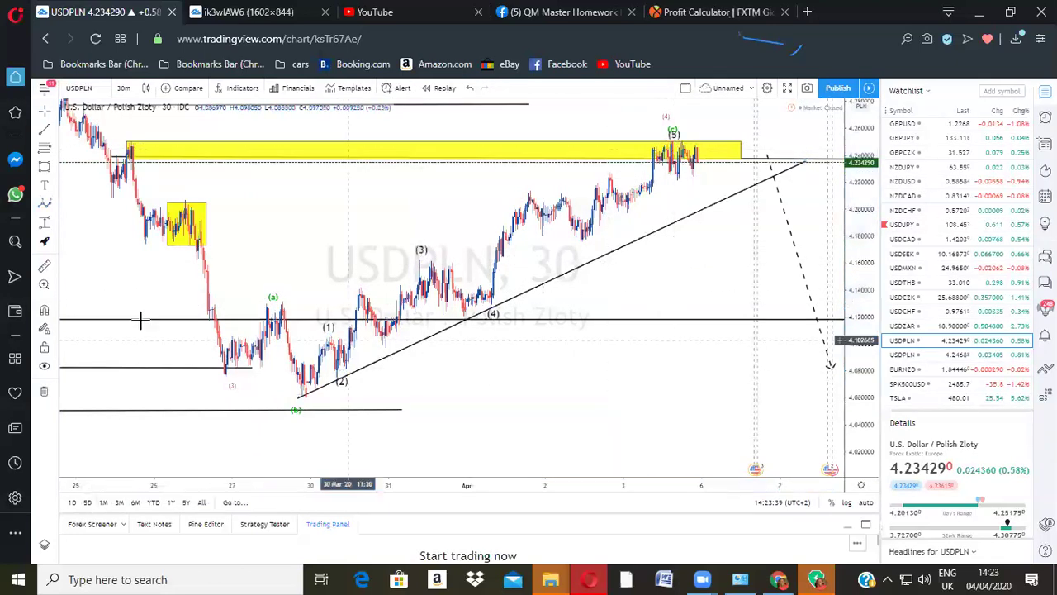
Step: Draw a Trend-Based Fib Extension from the wave (b) low over the wave (1) high to the wave (2) low
click(56, 157)
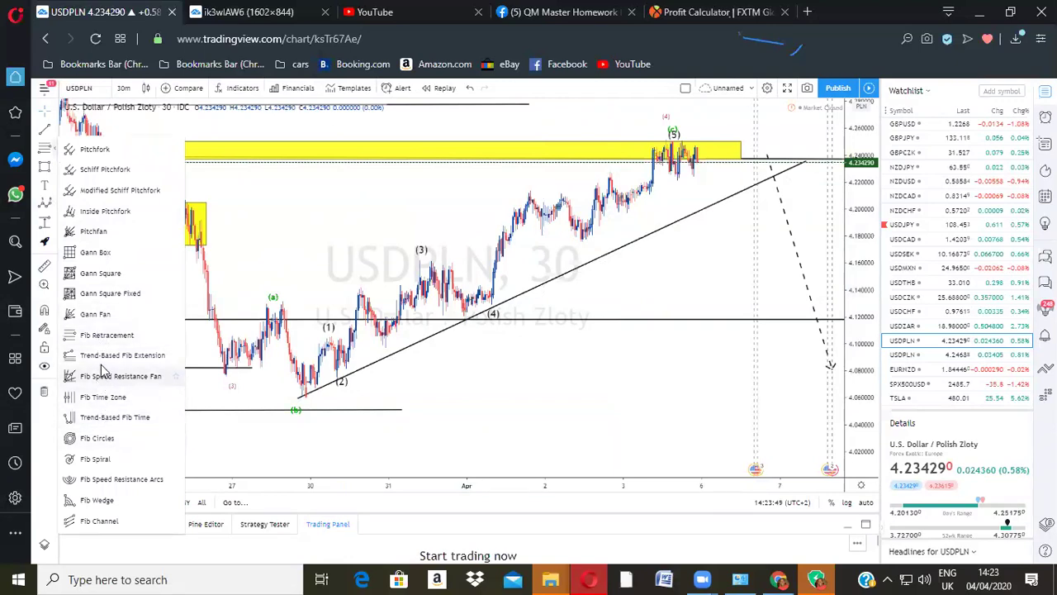
click(107, 355)
click(302, 395)
click(329, 336)
click(367, 375)
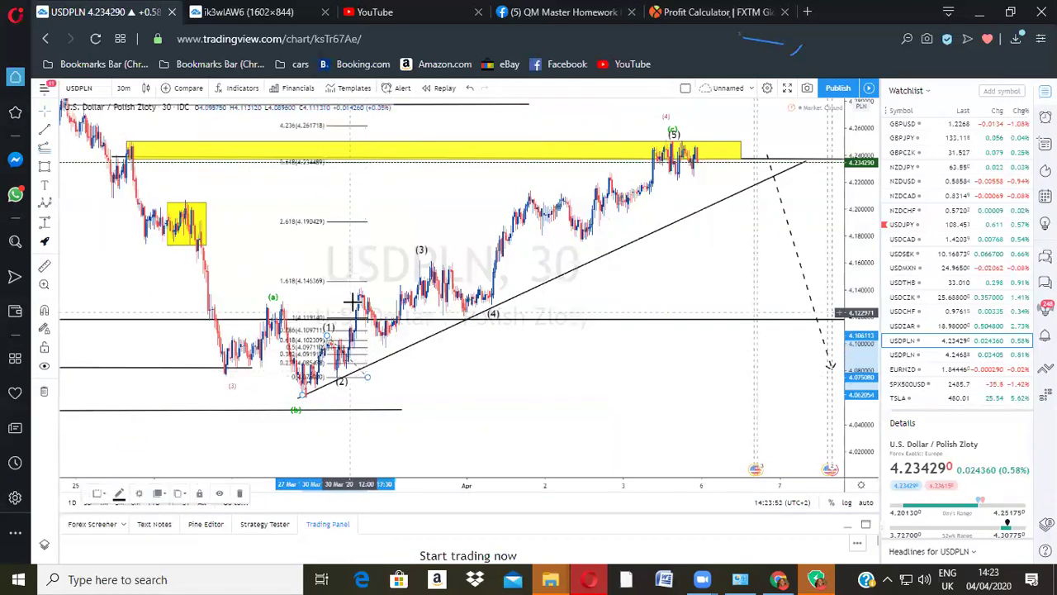
Step: Raise the extension's second point to about 4.131, check its levels against the swings and delete the extension
drag(327, 335, 360, 291)
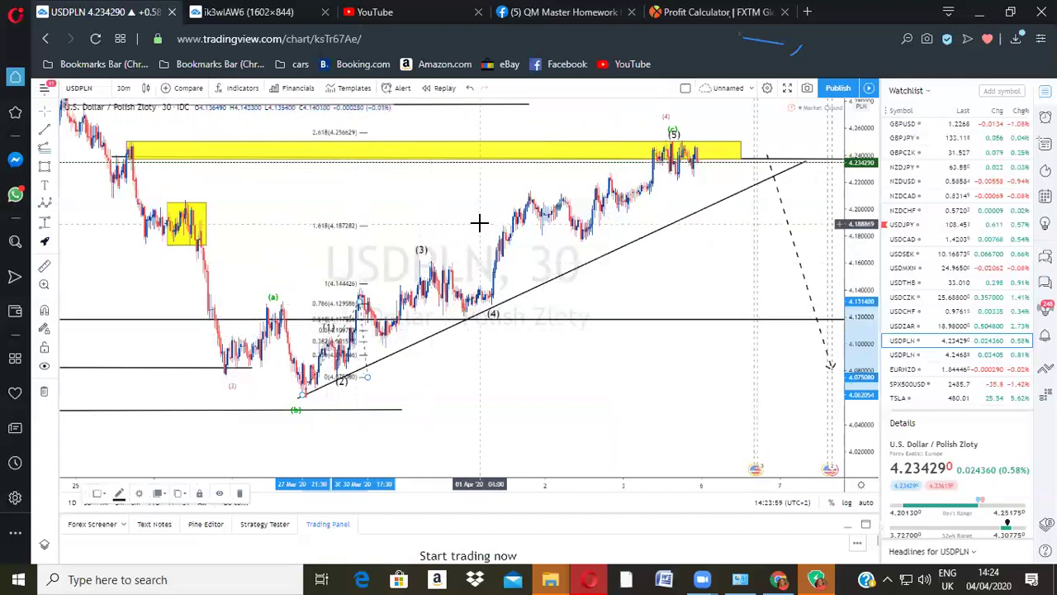
scroll(481, 222, up, 1)
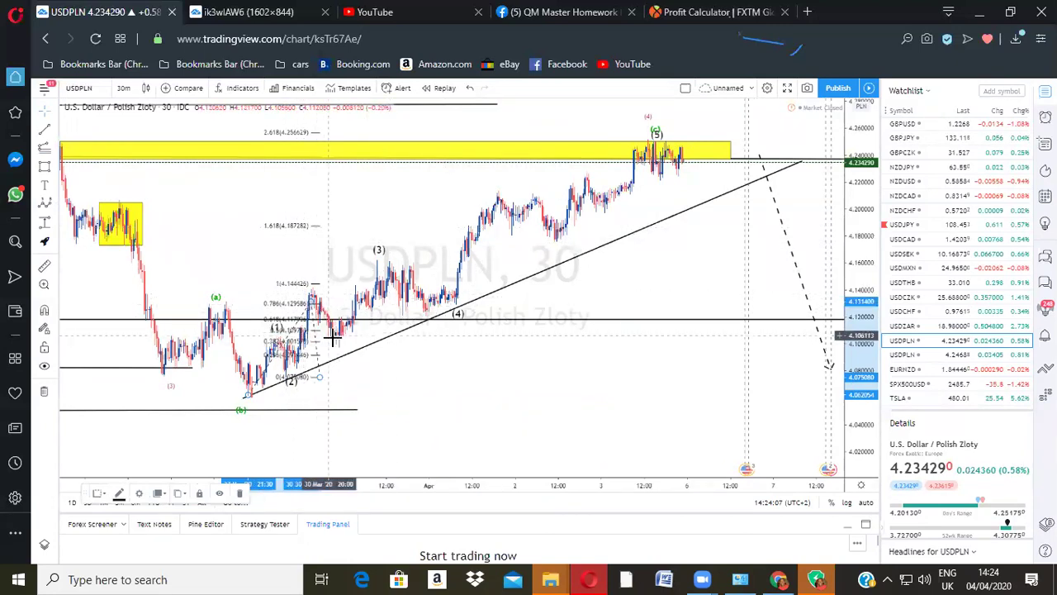
scroll(333, 337, down, 1)
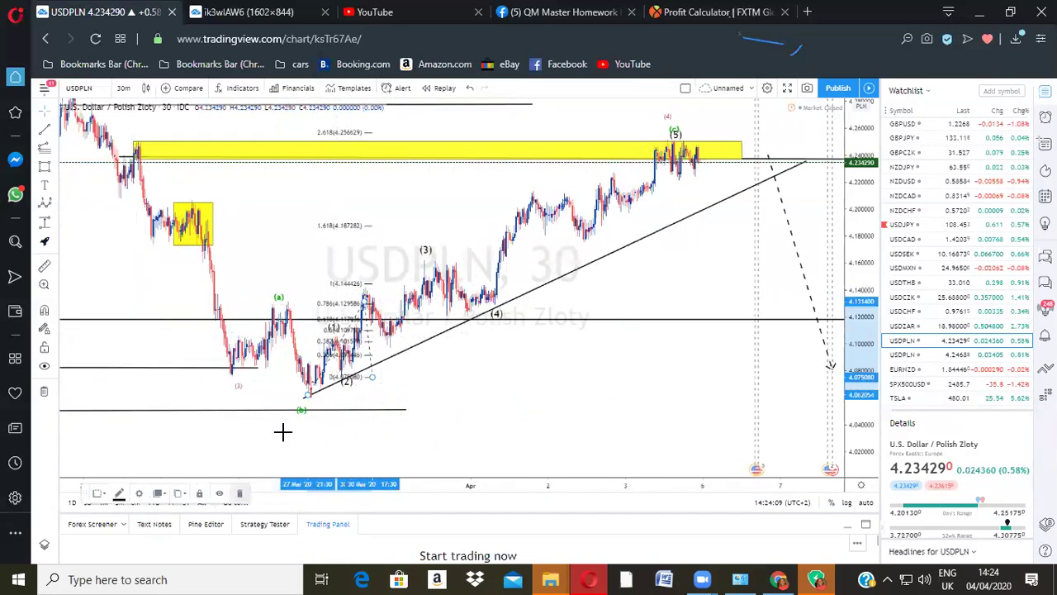
key(Delete)
Step: Reposition impulse points (1) to (4) onto the larger swing highs and lows of the rise from wave (b)
drag(336, 329, 363, 288)
drag(347, 376, 389, 343)
drag(425, 261, 521, 202)
scroll(599, 249, down, 1)
drag(510, 308, 538, 278)
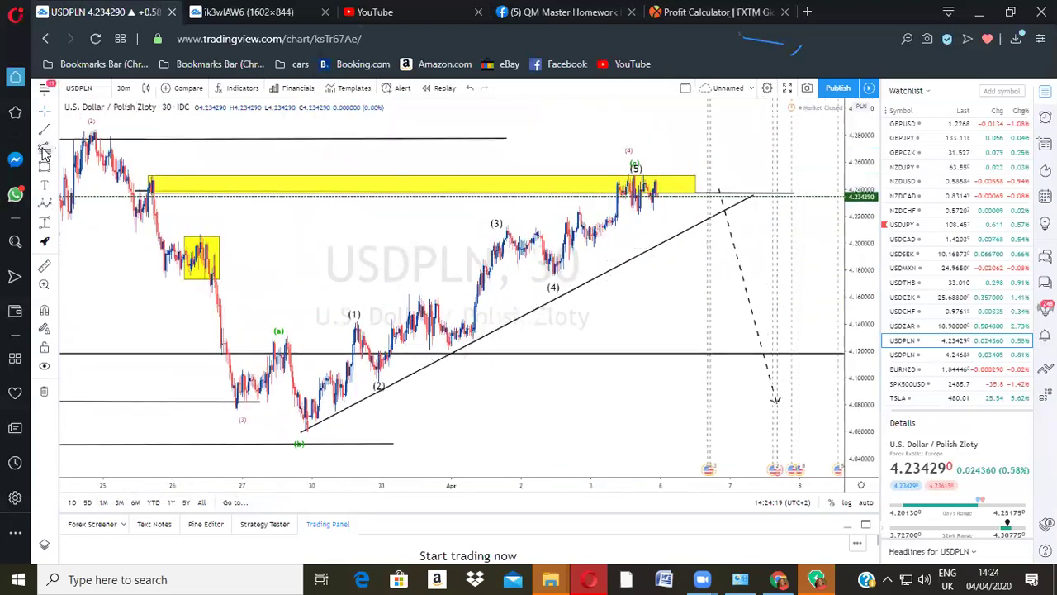
Step: Draw a Trend-Based Fib Extension from about 4.063 at wave (b) with its third point near 4.099, and adjust its second point to about 4.164
click(444, 377)
click(355, 324)
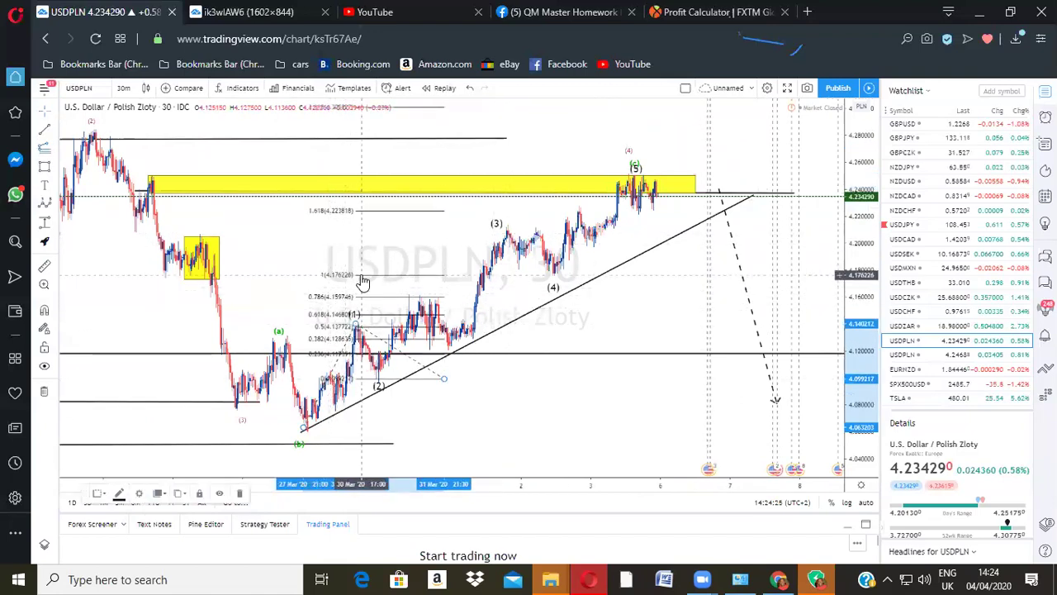
drag(354, 328, 355, 353)
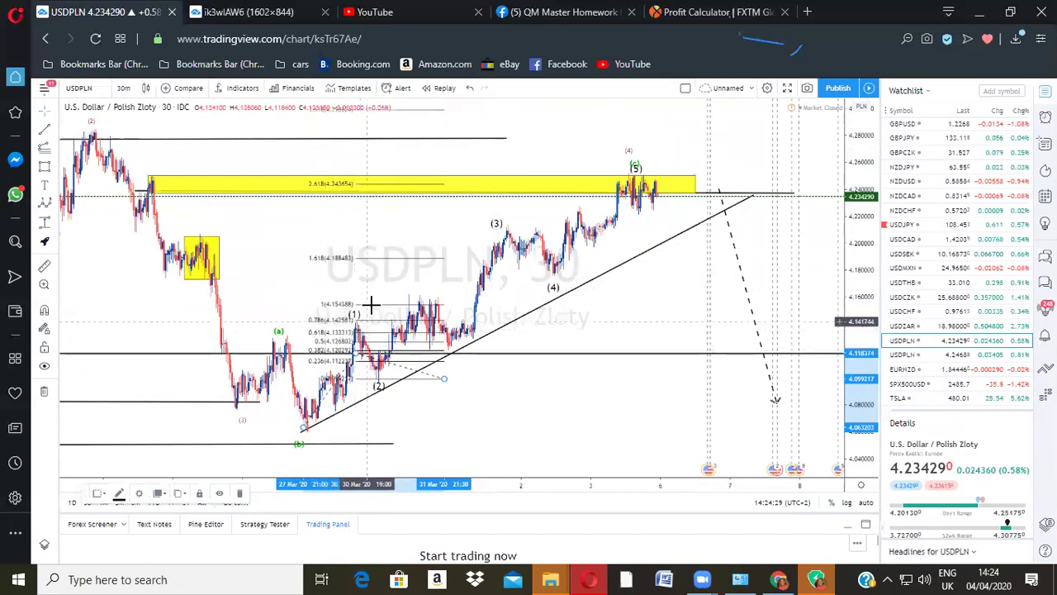
scroll(370, 306, up, 2)
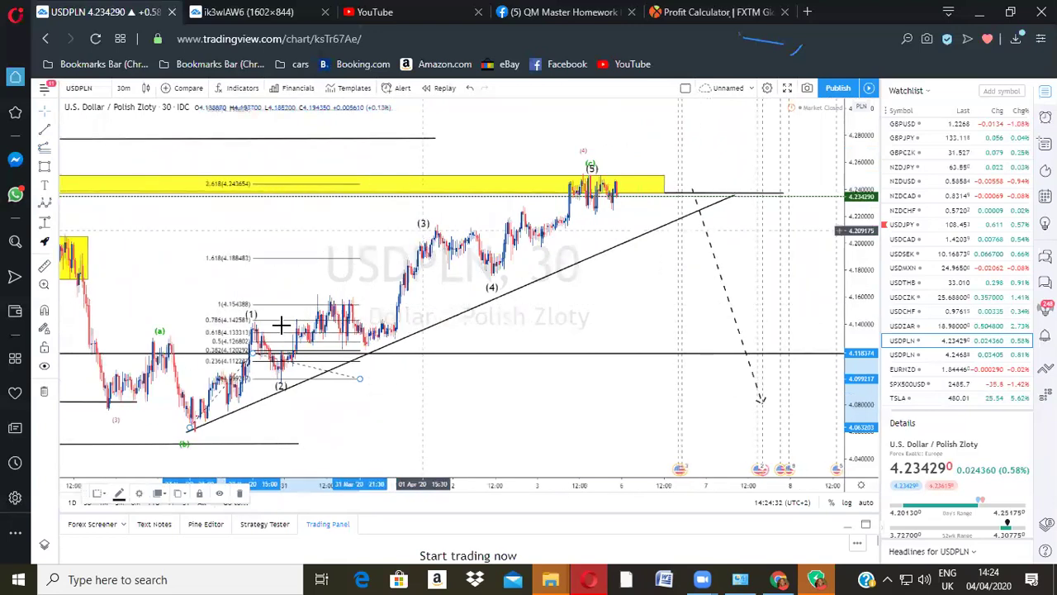
drag(258, 353, 422, 288)
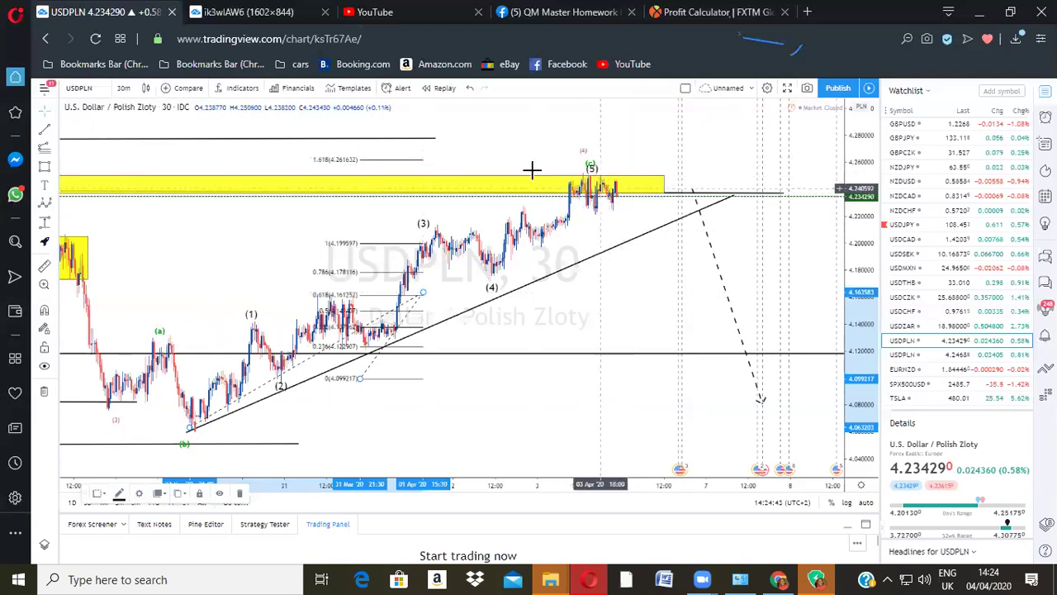
Step: Add a price range beside the latest candles from about 4.236 up to about 4.262
scroll(718, 189, down, 2)
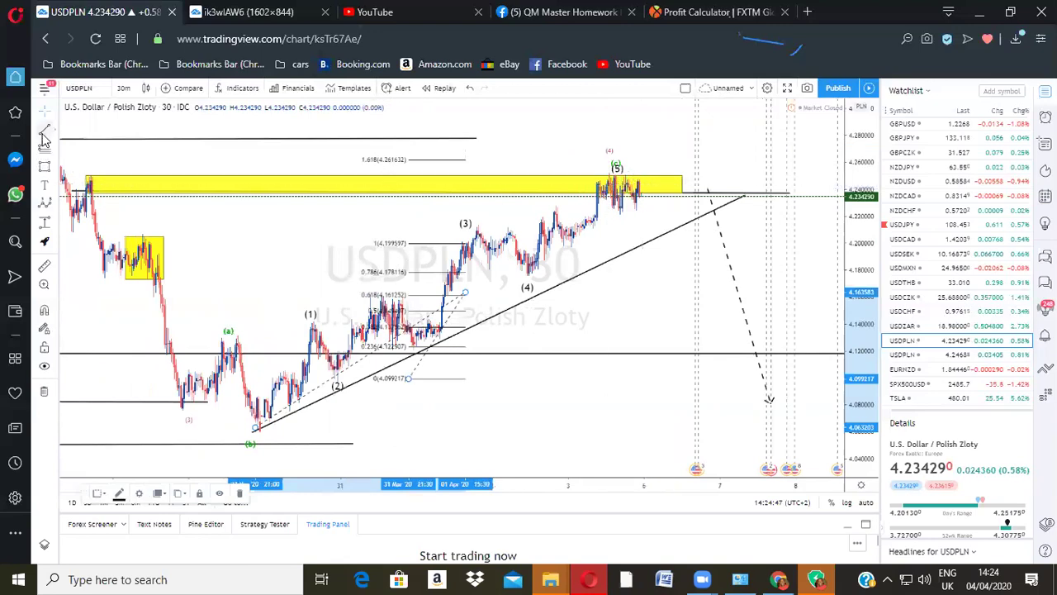
click(46, 223)
click(661, 195)
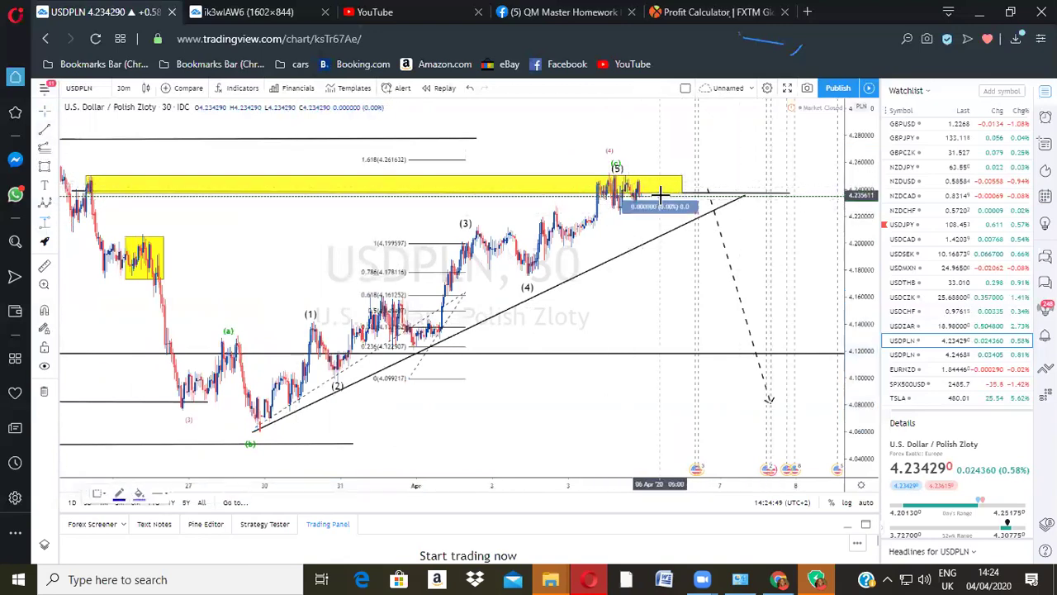
click(677, 157)
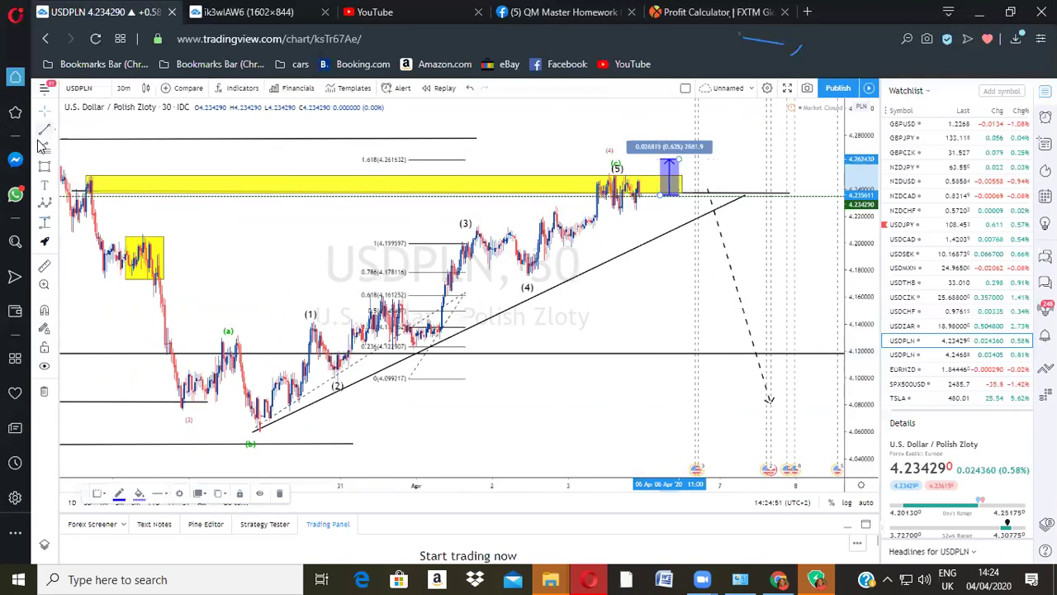
Step: Draw a horizontal trend line just above the yellow zone at about 4.253 and another at the 1.618 extension level near 4.262
click(79, 171)
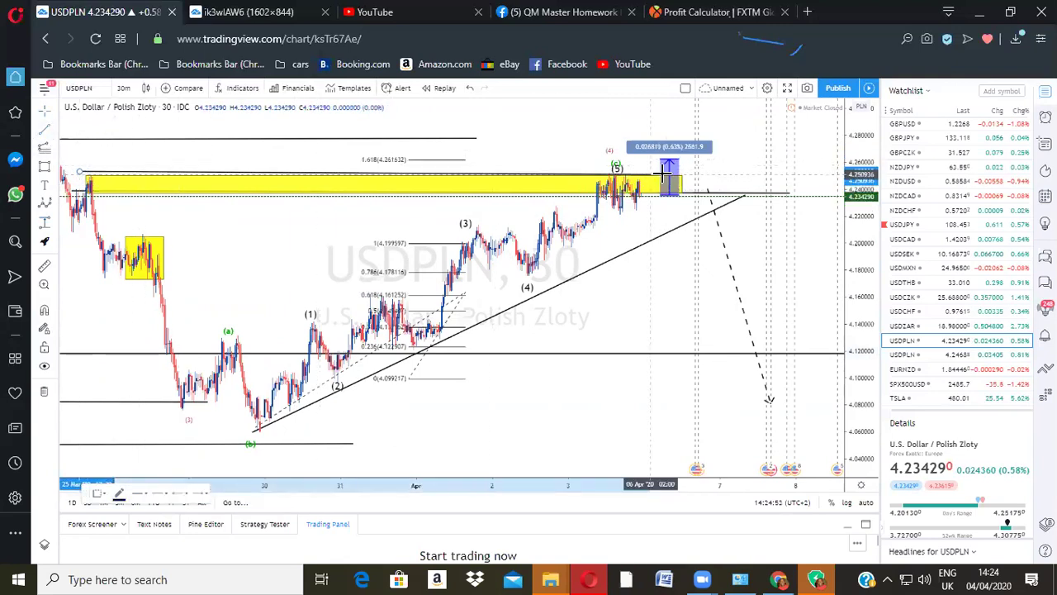
click(715, 171)
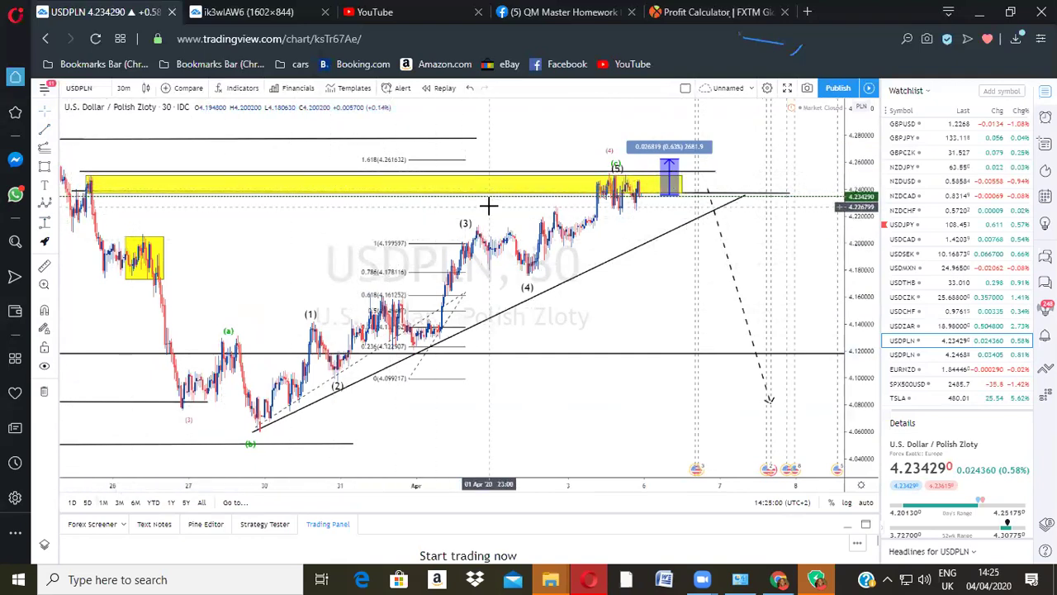
click(400, 158)
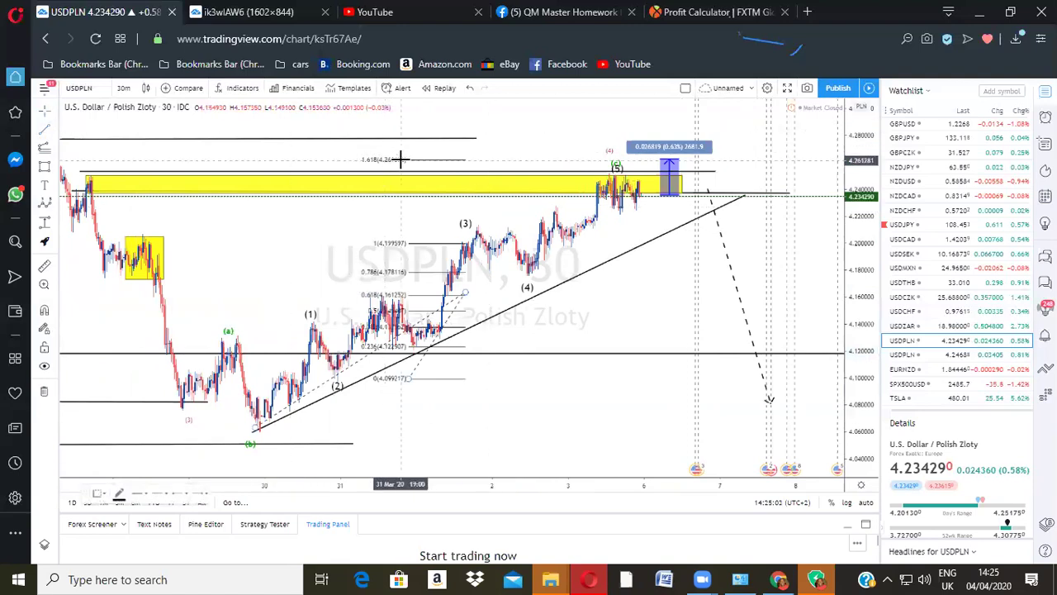
click(407, 159)
click(711, 157)
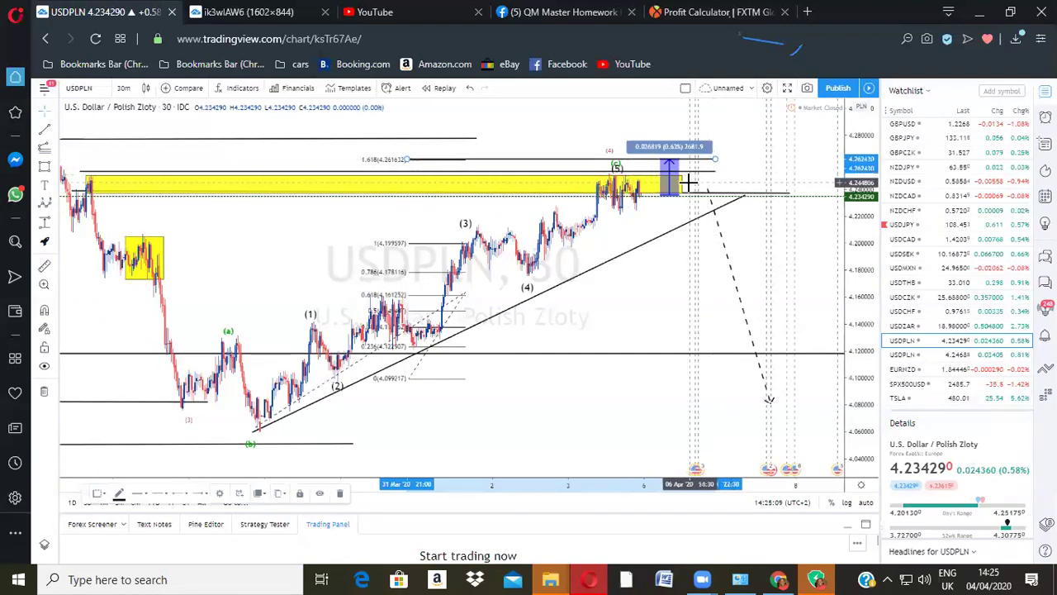
Step: Delete the yellow resistance rectangle and raise the wave (5) and (c) labels to about 4.27, above the new resistance lines
click(300, 194)
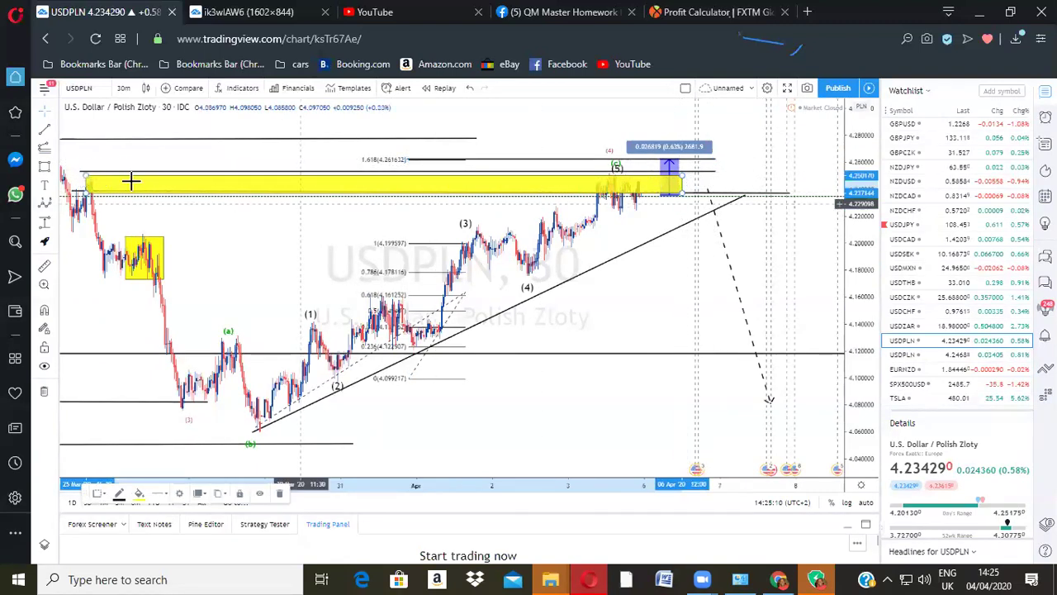
click(281, 494)
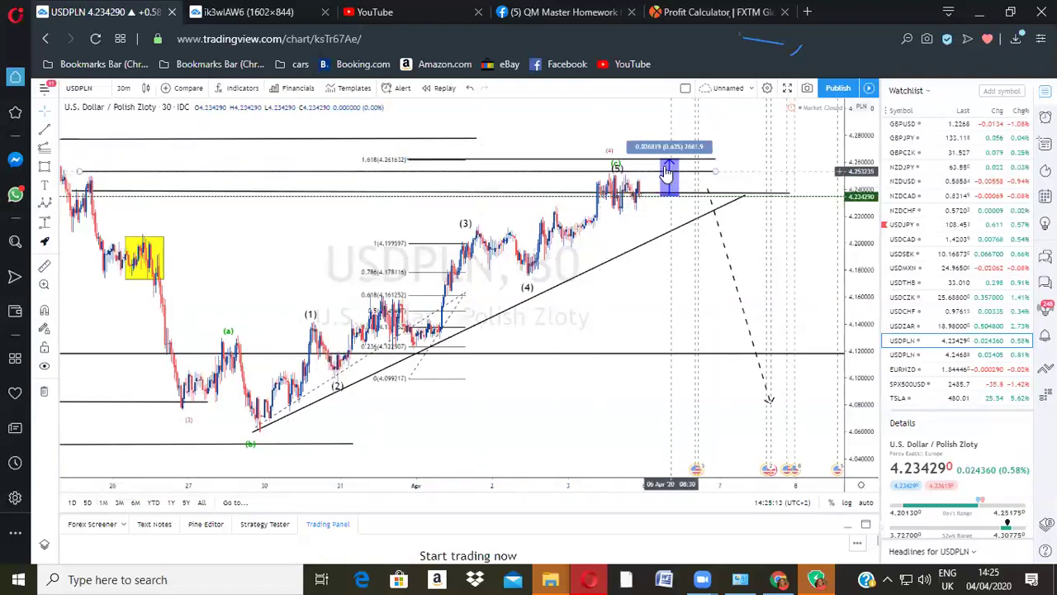
click(616, 165)
drag(613, 144, 611, 142)
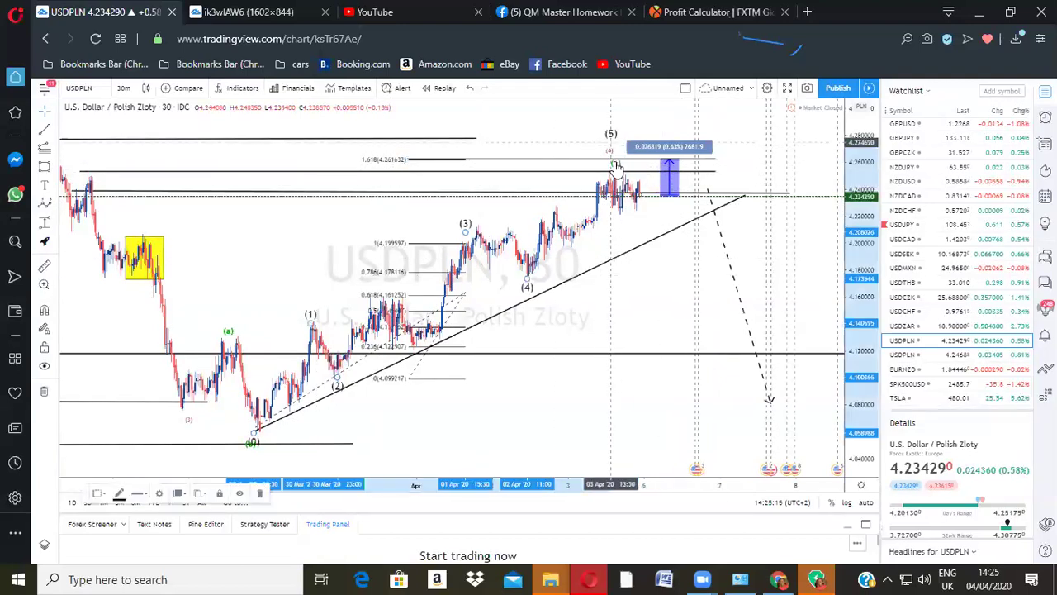
scroll(573, 183, down, 1)
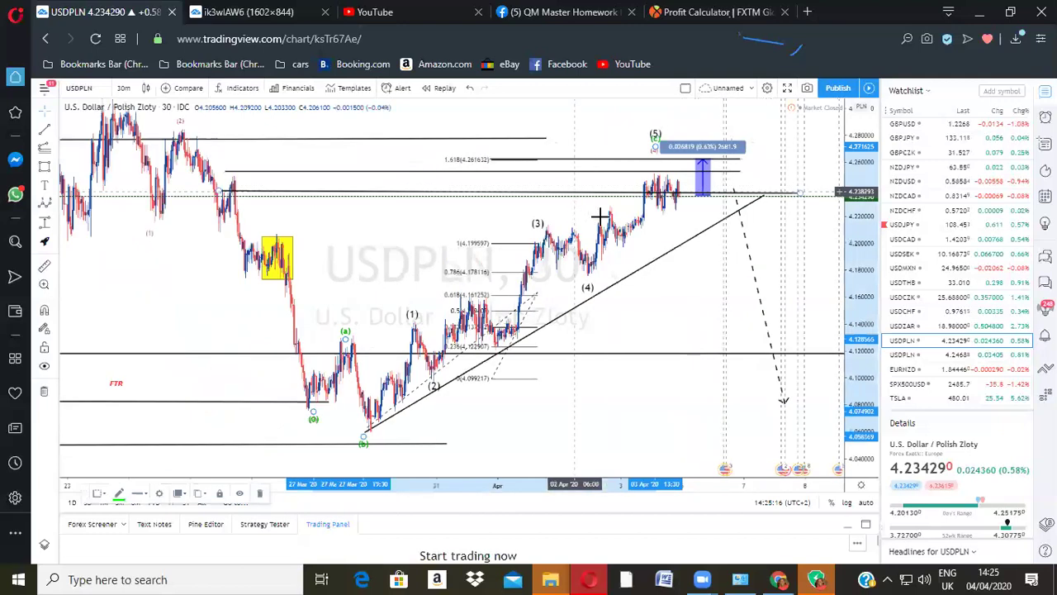
Step: Raise the resistance line near 4.253 to about 4.263, in line with the 1.618 extension level
scroll(479, 223, down, 1)
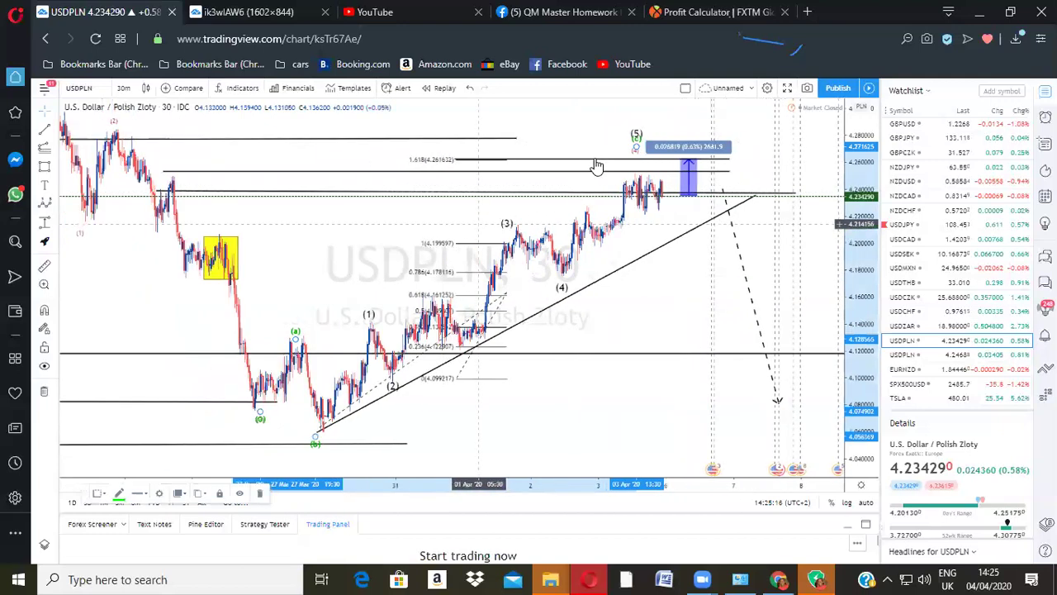
scroll(459, 223, up, 1)
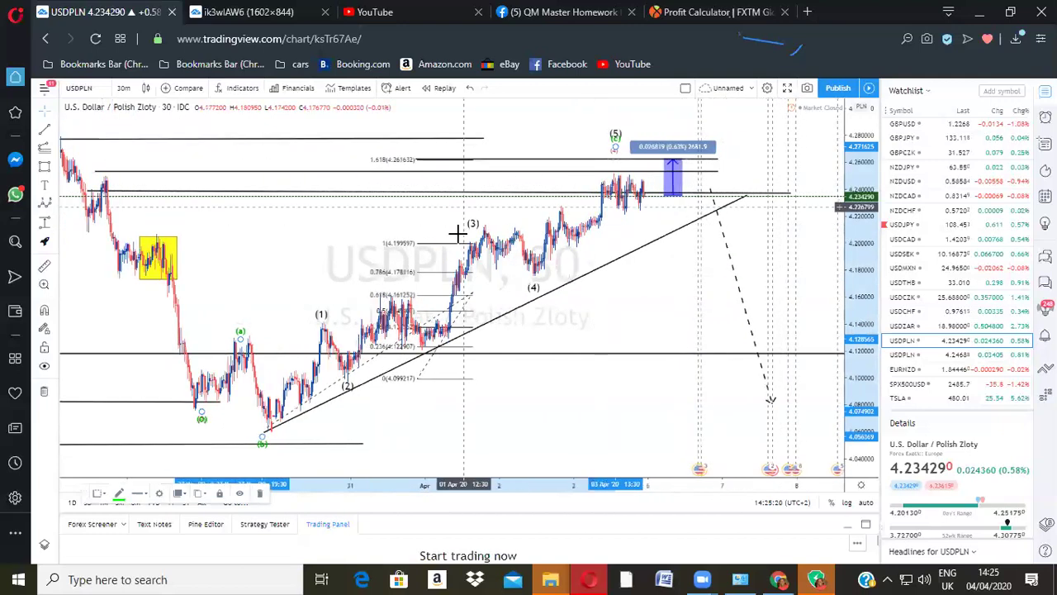
scroll(456, 234, down, 1)
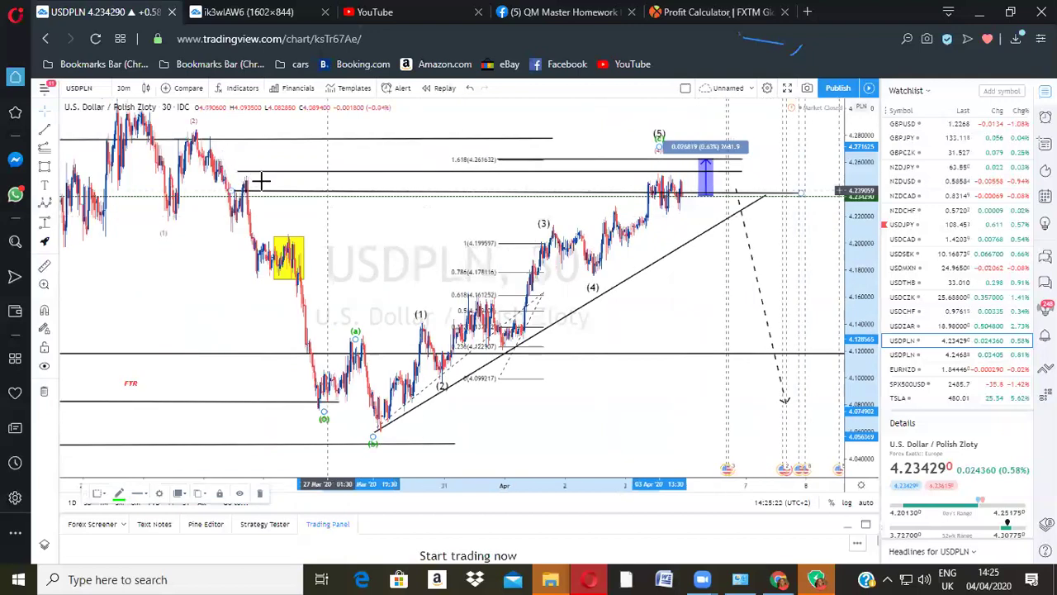
scroll(256, 183, up, 1)
scroll(450, 270, up, 1)
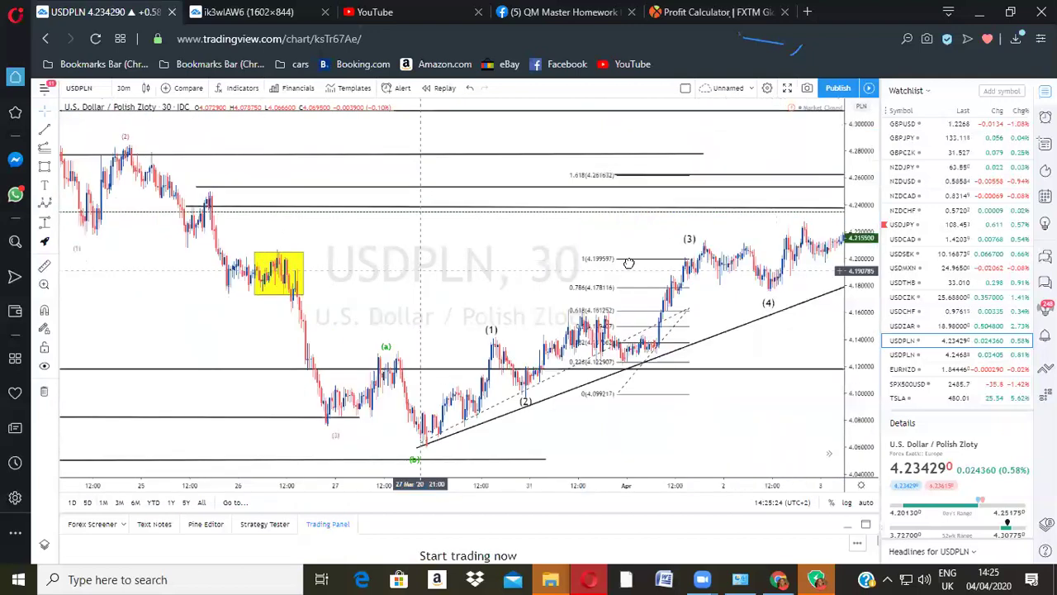
scroll(216, 187, up, 1)
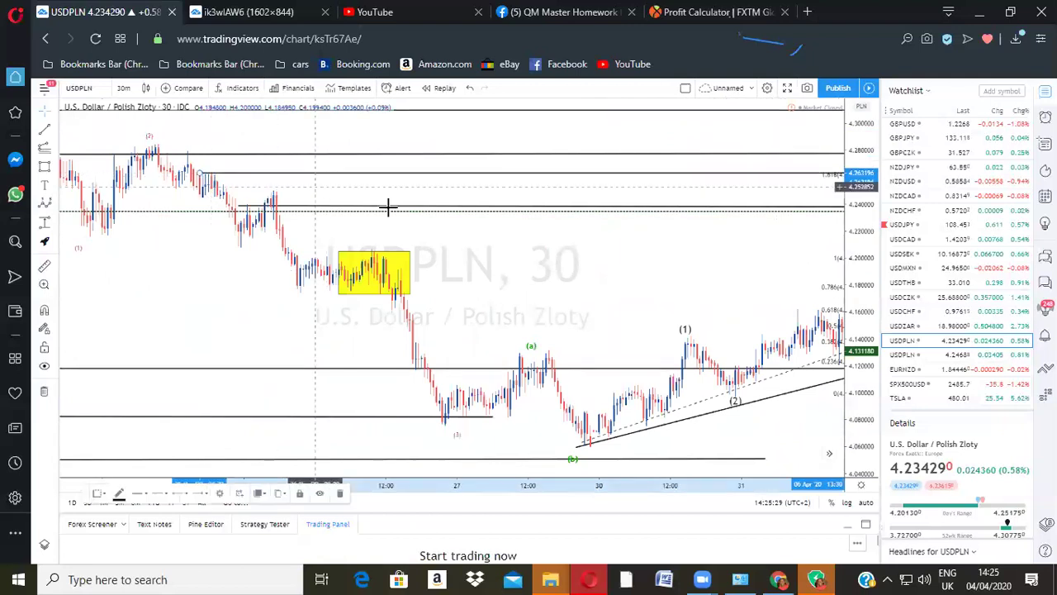
scroll(654, 257, down, 1)
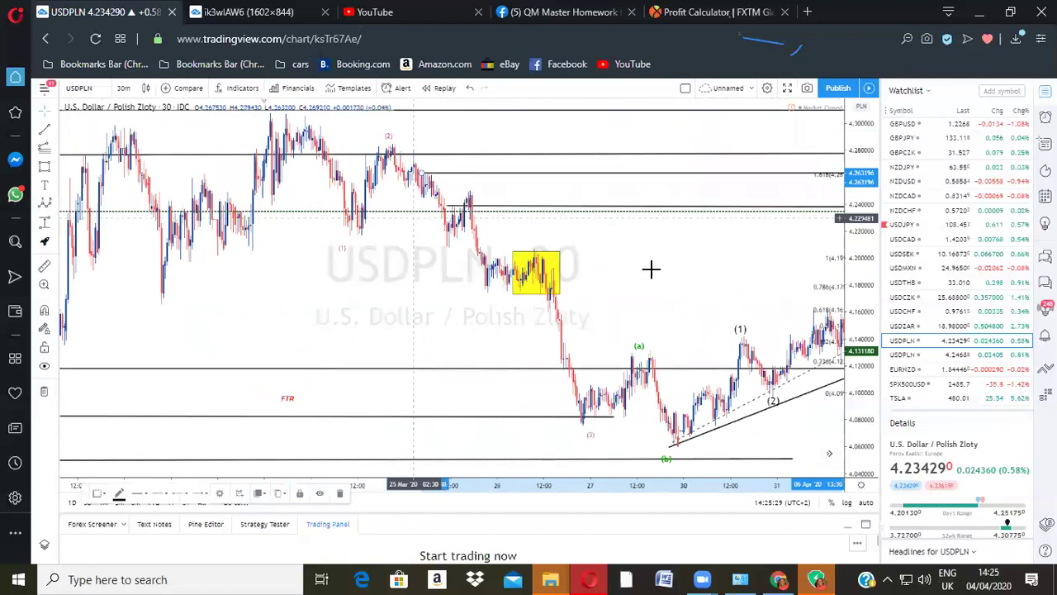
Step: Adjust the red wave (2) label above the 24 March high to about 4.288
drag(651, 268, 630, 296)
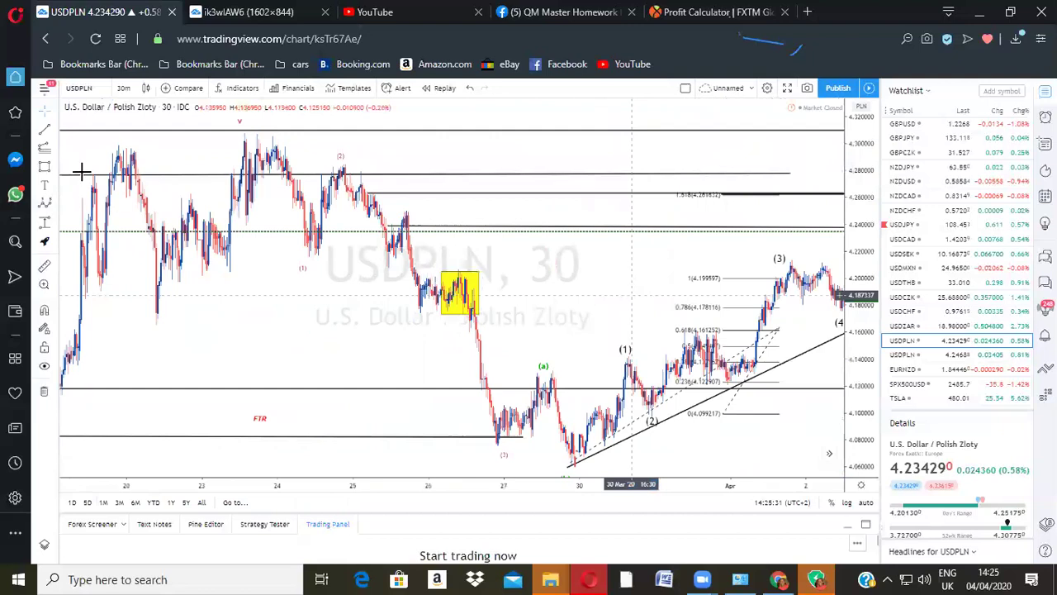
scroll(80, 178, up, 2)
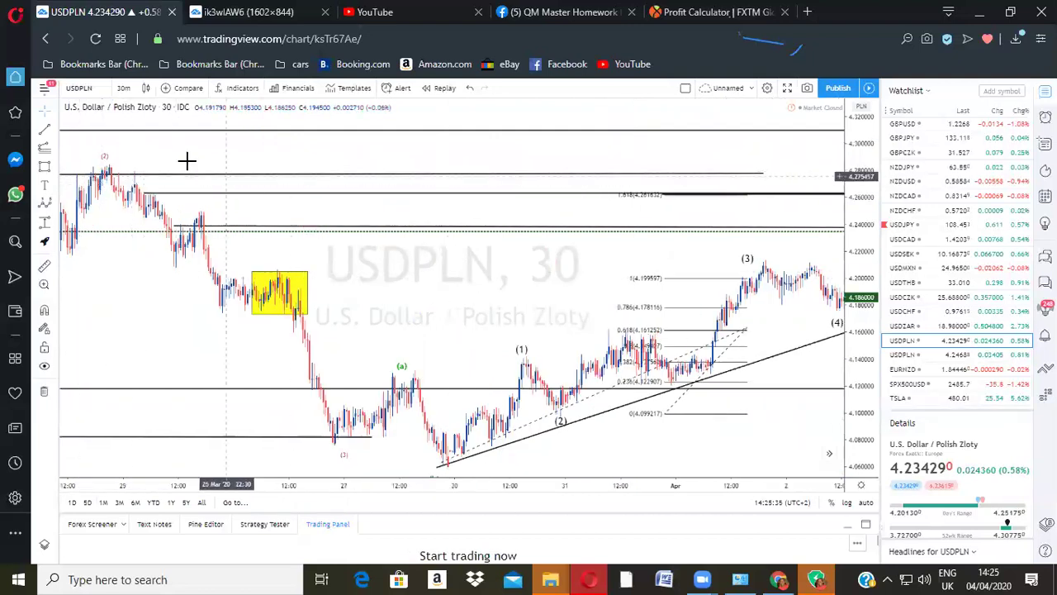
click(107, 157)
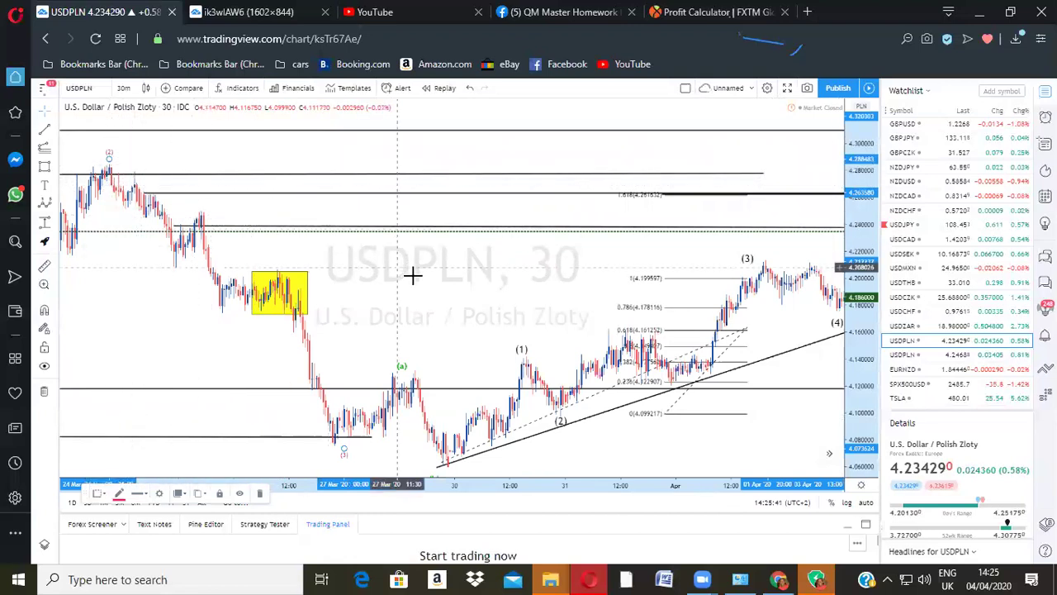
Step: Draw a yellow rectangle from about 4.263 to 4.271 just above the resistance line beside the wave (5) label
drag(413, 210, 337, 290)
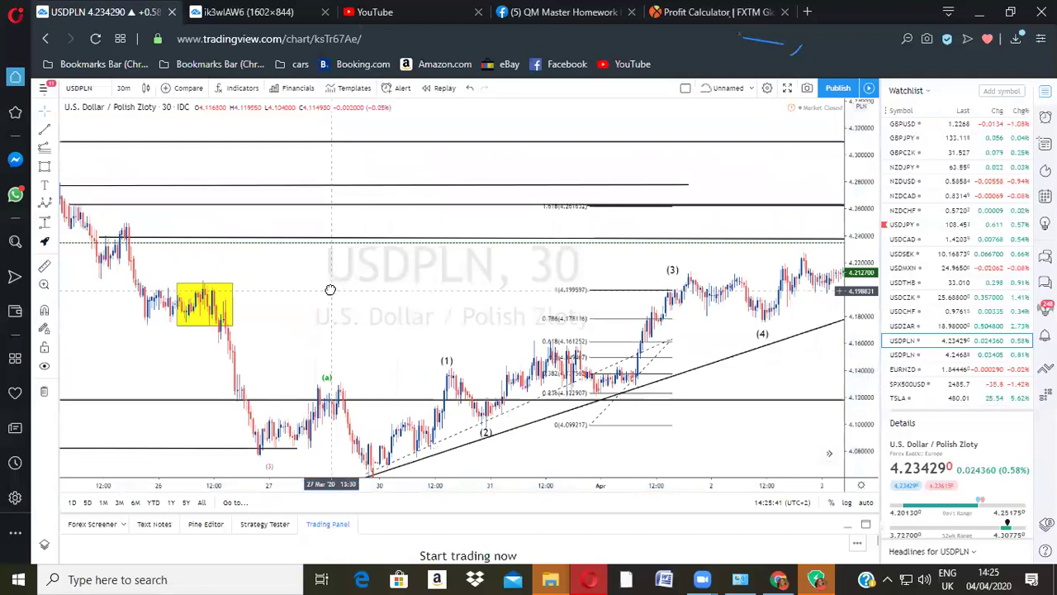
scroll(717, 243, down, 4)
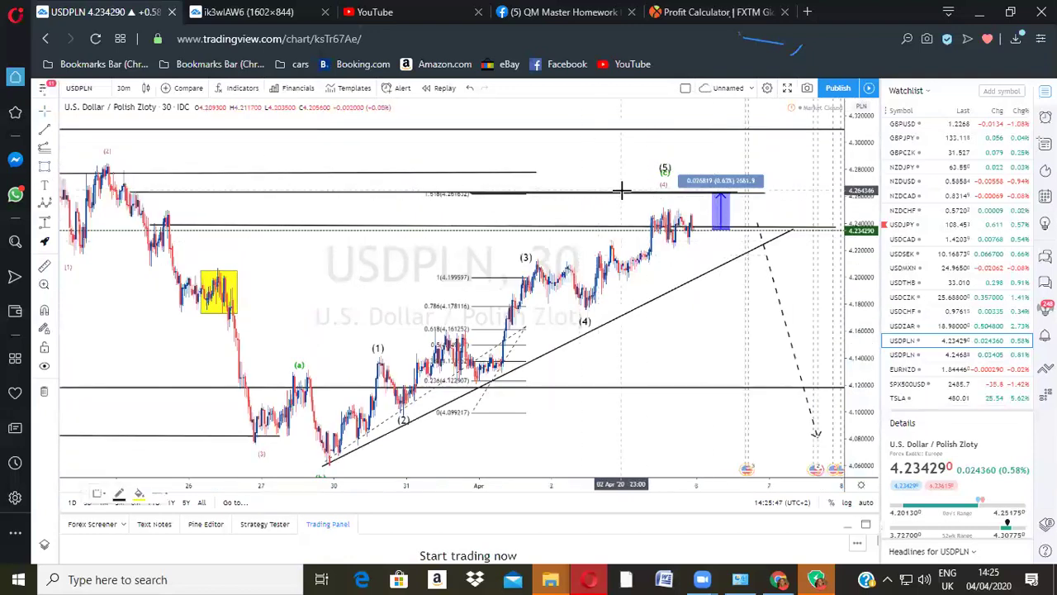
click(677, 180)
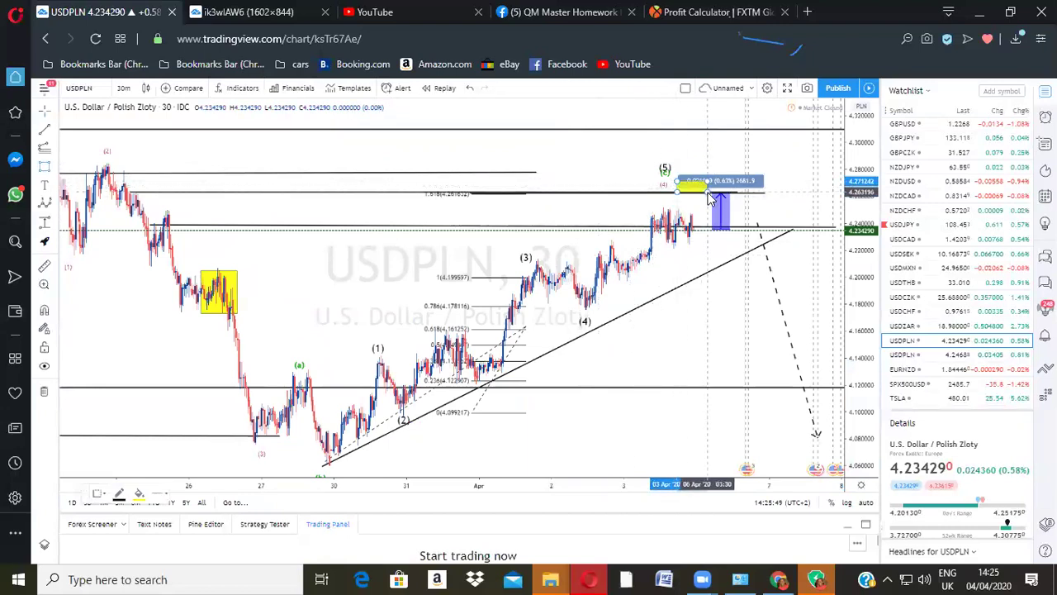
scroll(703, 310, up, 1)
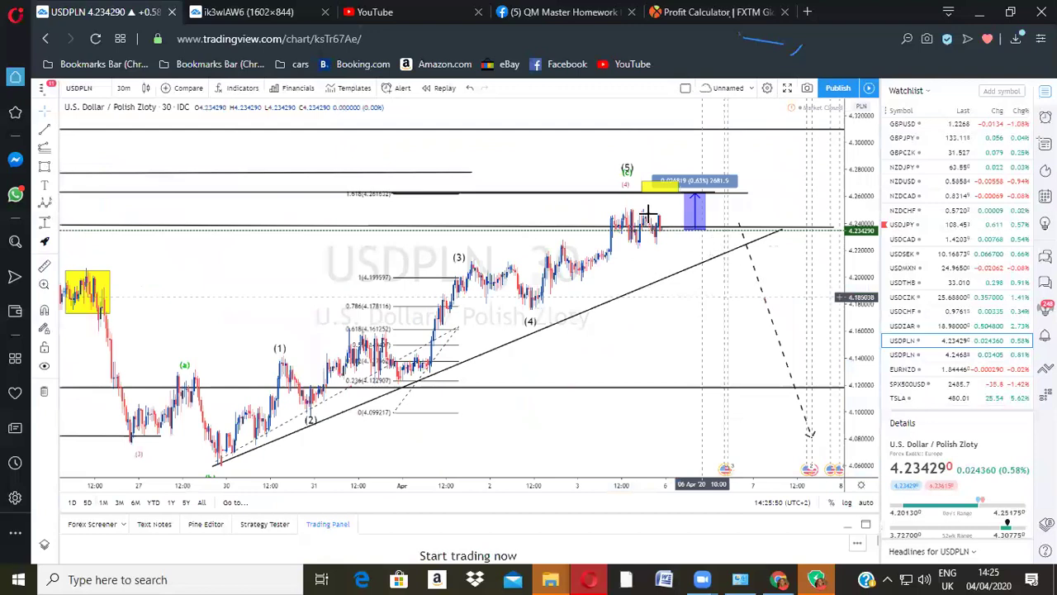
Step: Mark the 3 April candles with a yellow rectangle from about 4.238 to 4.250 and delete the Fibonacci extension
scroll(653, 207, down, 1)
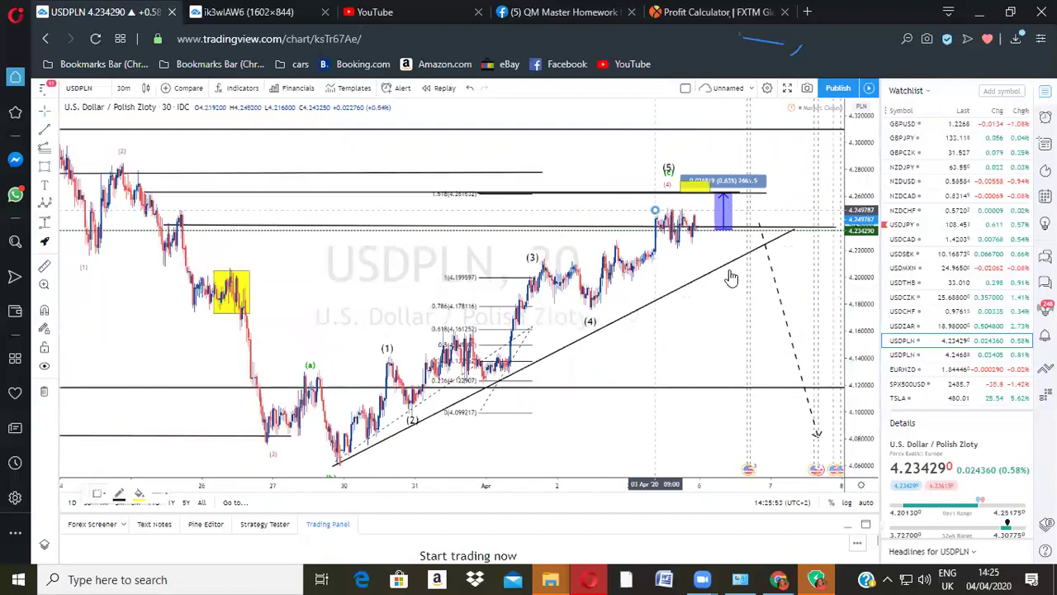
scroll(745, 338, up, 1)
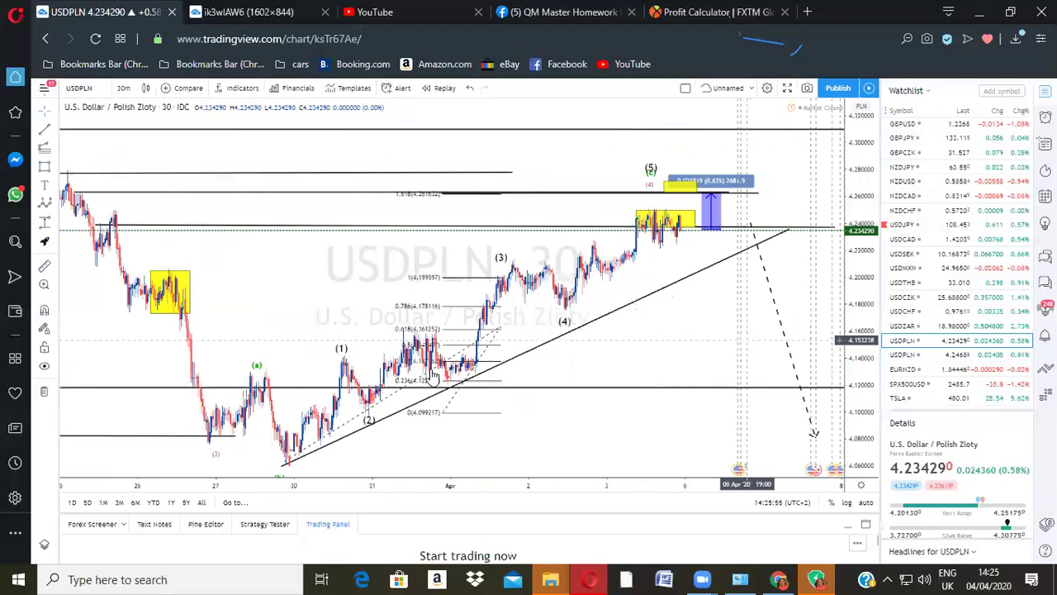
scroll(683, 249, down, 1)
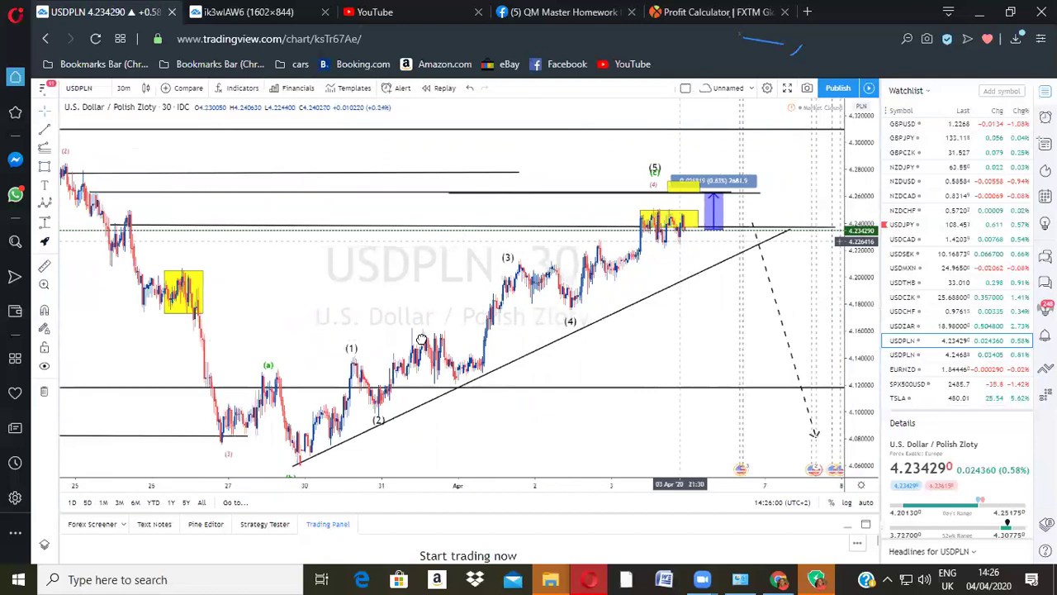
Step: Set the USDPLN chart's interval to 1 hour
scroll(261, 193, up, 2)
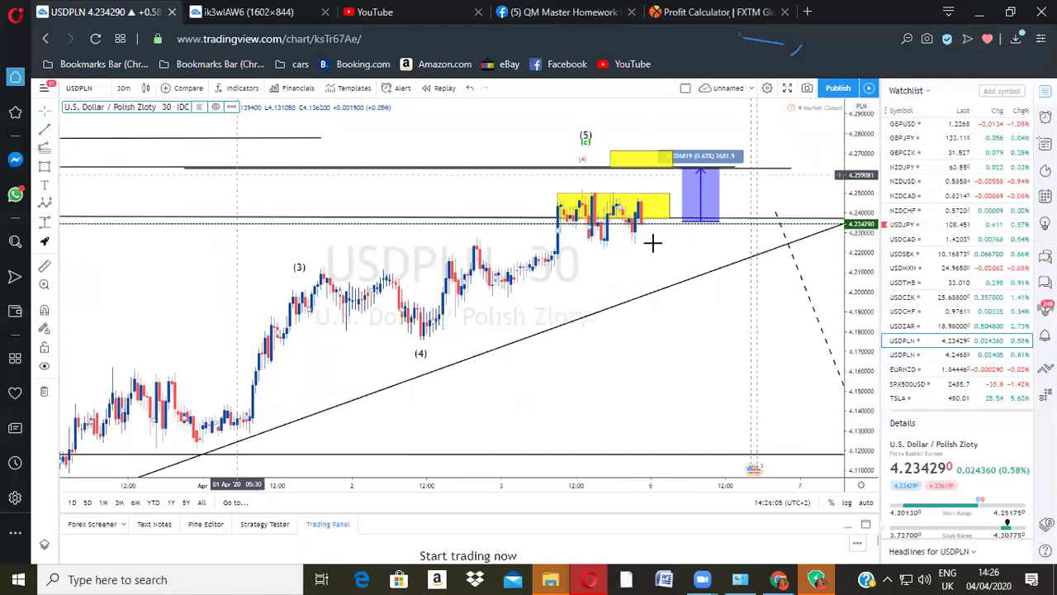
scroll(605, 255, up, 1)
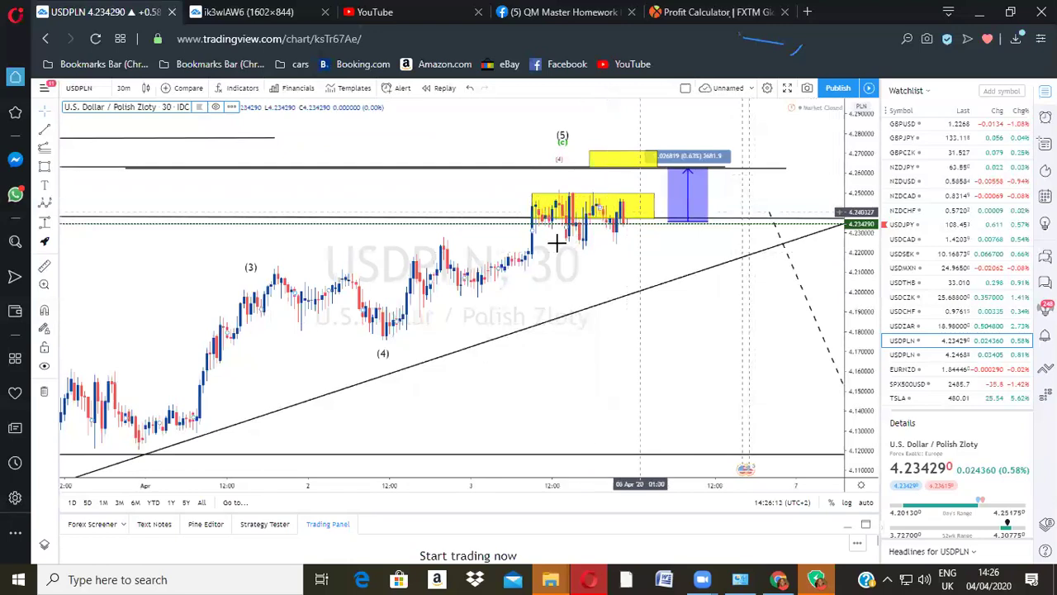
scroll(578, 235, down, 1)
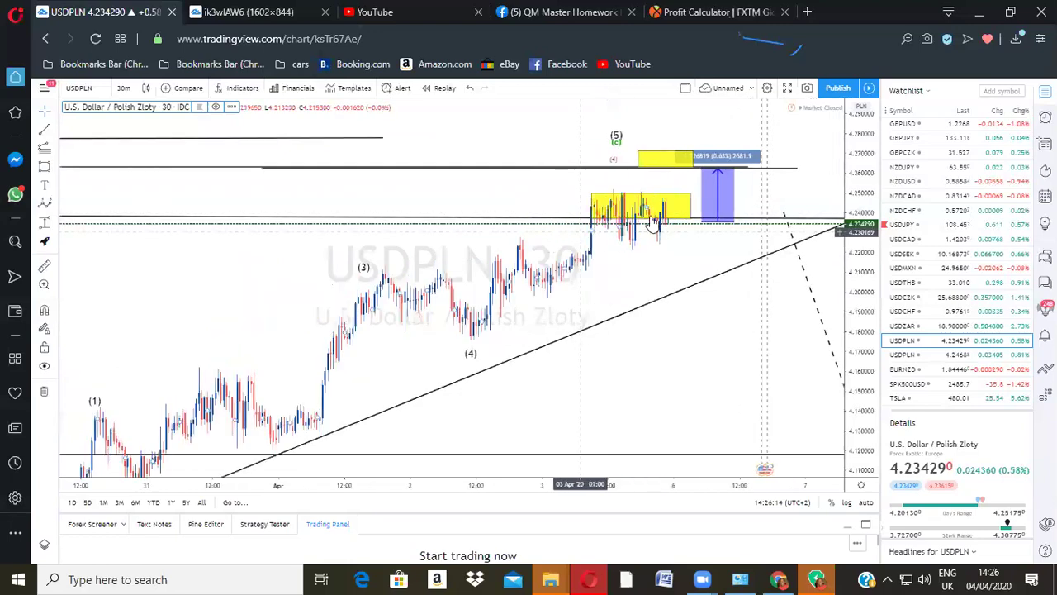
scroll(157, 106, down, 1)
click(123, 88)
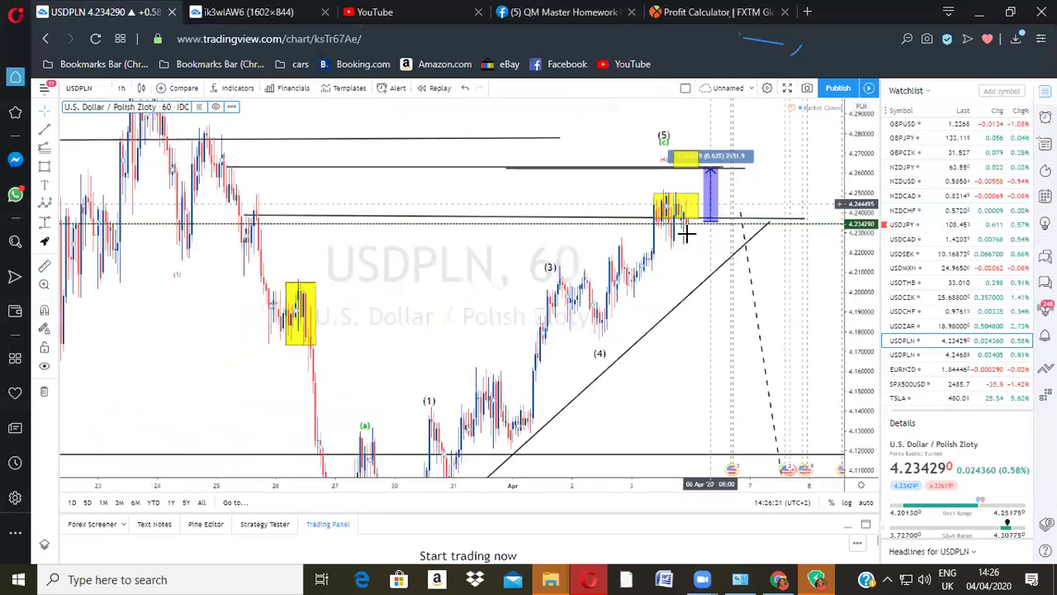
Step: Draw a small yellow rectangle at about 4.26 over the early 25 March candles, just after the red wave (2) high
scroll(624, 256, up, 1)
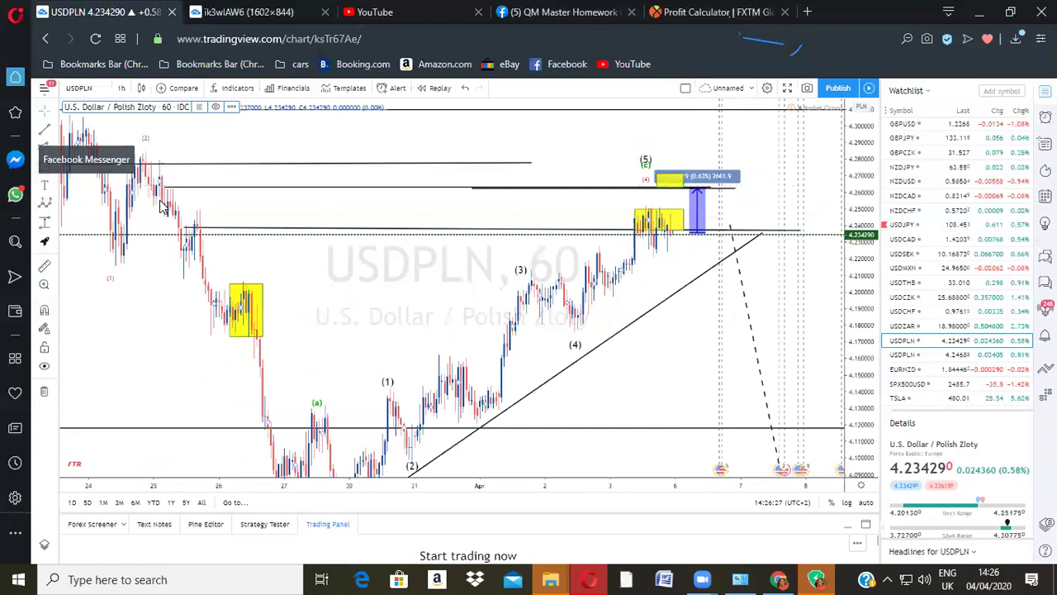
drag(272, 214, 431, 271)
scroll(279, 260, up, 4)
drag(279, 263, 601, 249)
scroll(438, 279, up, 4)
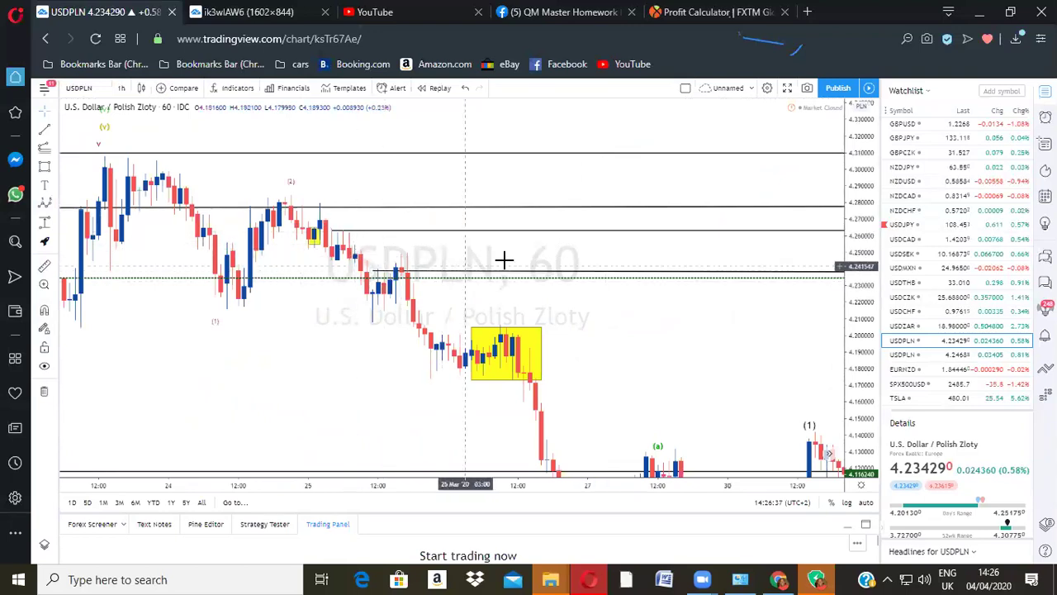
scroll(580, 245, down, 1)
scroll(580, 245, down, 1)
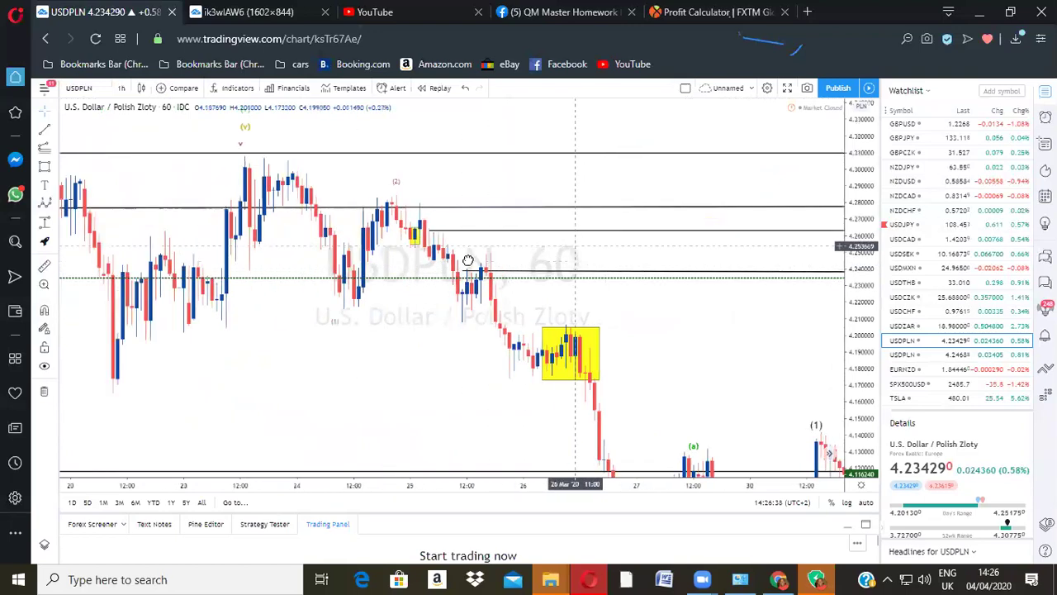
Step: Draw a second small yellow rectangle over the 25 March candles from about 4.242 to 4.255
click(43, 172)
drag(257, 271, 275, 292)
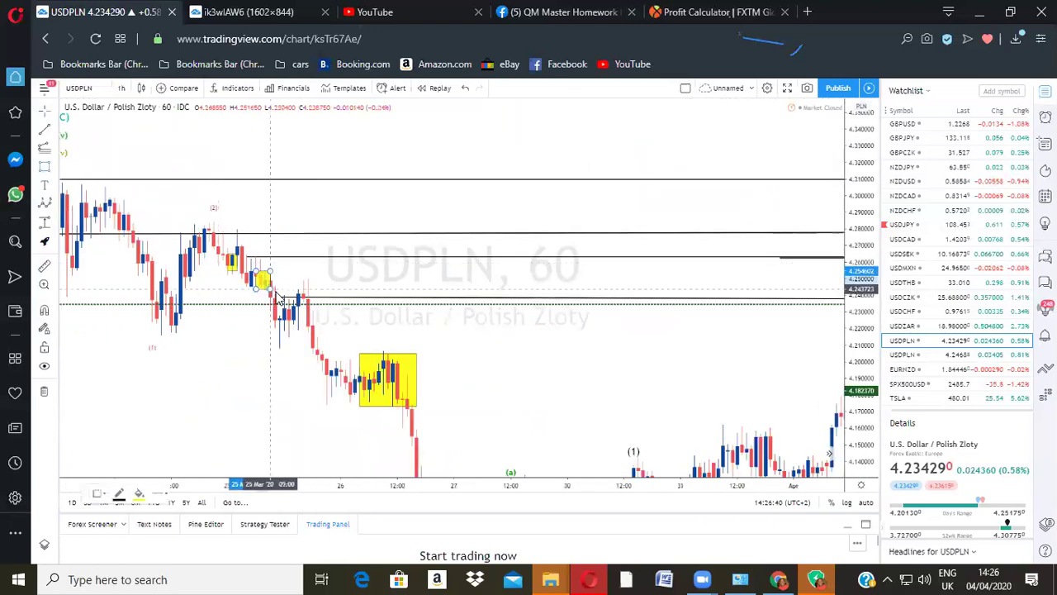
click(342, 280)
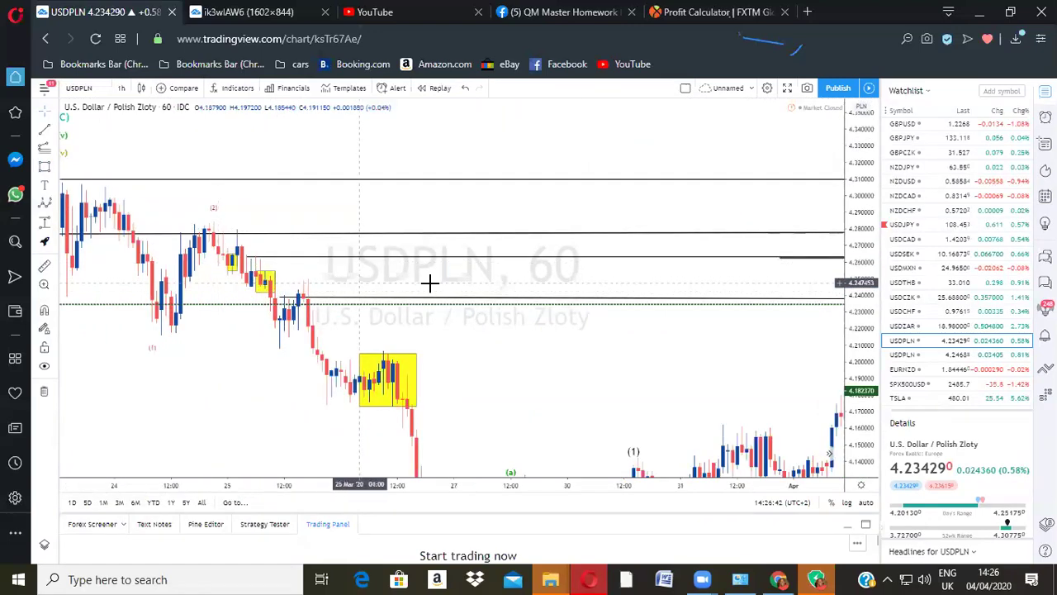
Step: Draw a Fibonacci extension from the wave (b) low at about 4.060 via the wave (3) high near 4.200 to about 4.100
scroll(677, 348, down, 2)
drag(675, 347, 391, 292)
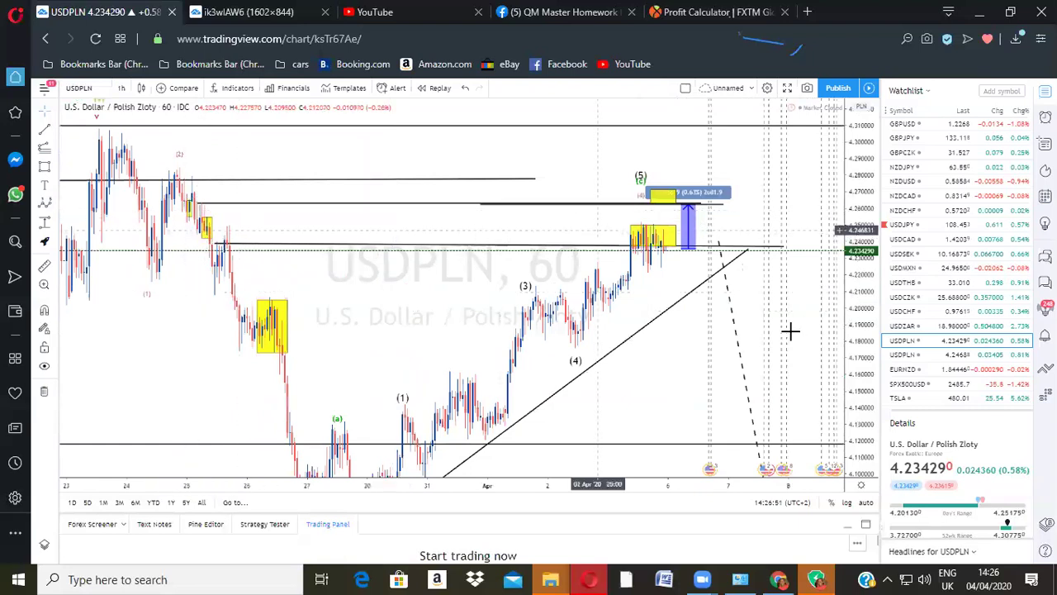
drag(850, 245, 850, 284)
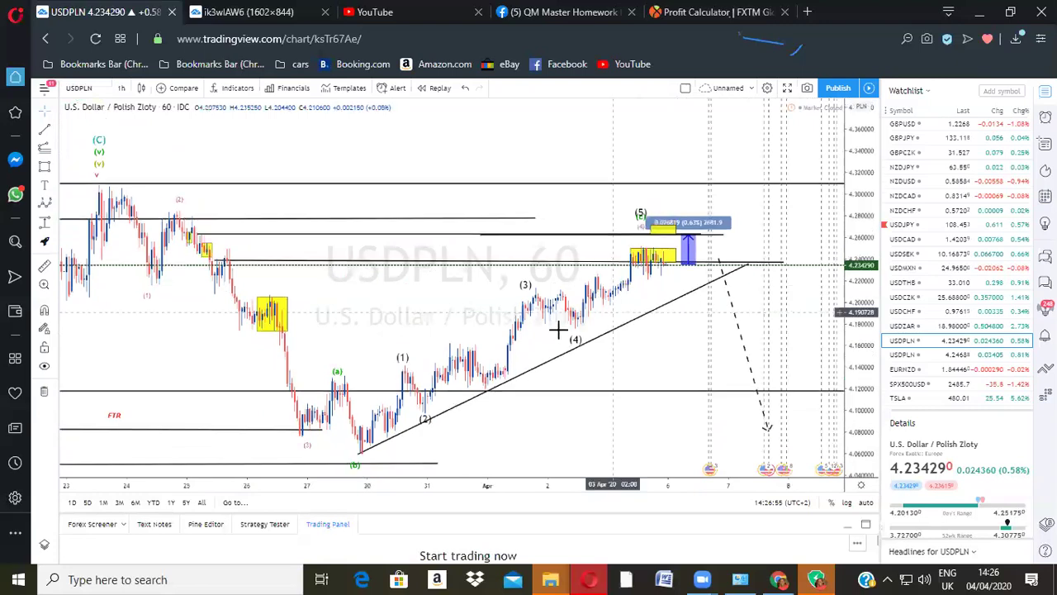
click(523, 306)
click(47, 150)
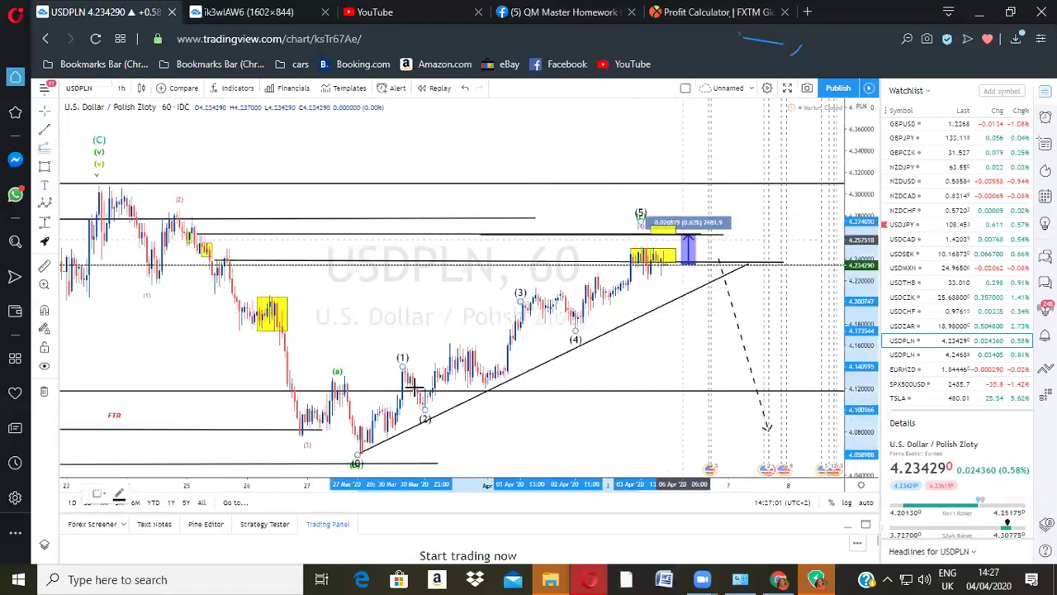
click(517, 302)
drag(528, 322, 569, 411)
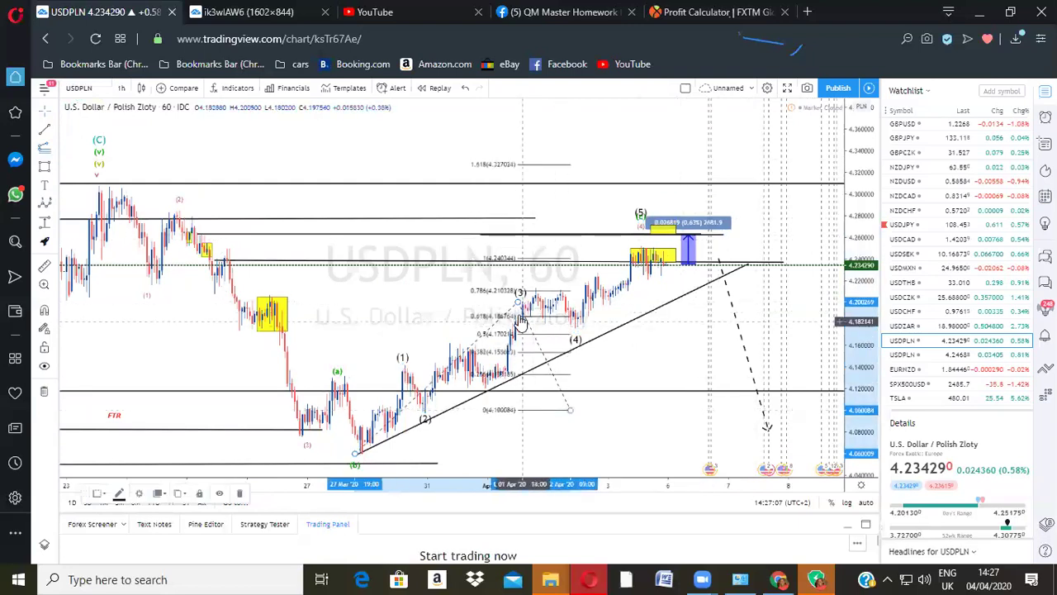
Step: Lower the Fibonacci extension's second point to about 4.161 so its 1.618 level meets the upper resistance line
drag(519, 329, 521, 339)
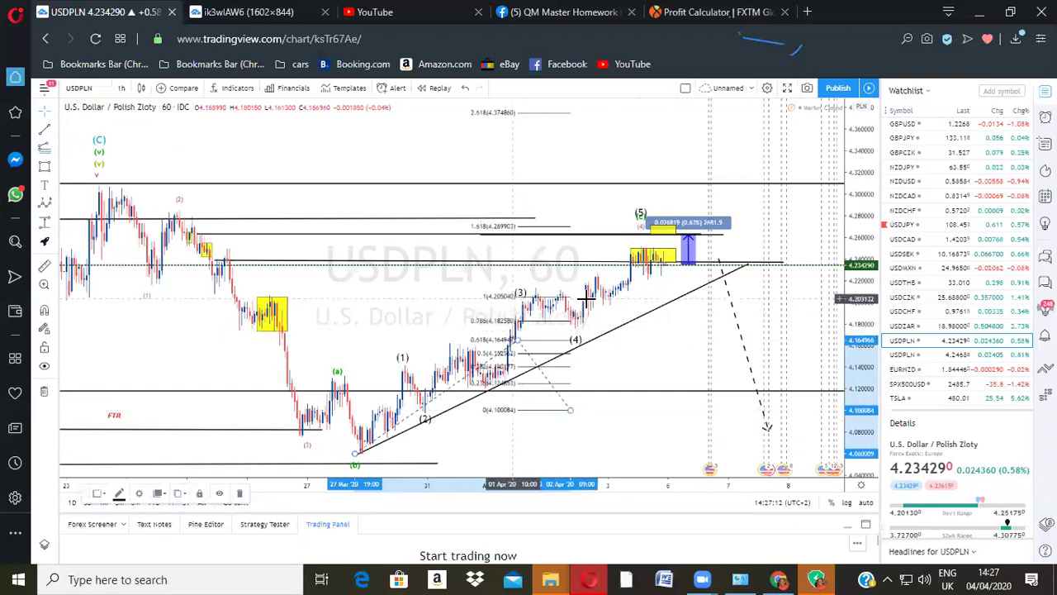
scroll(653, 266, up, 1)
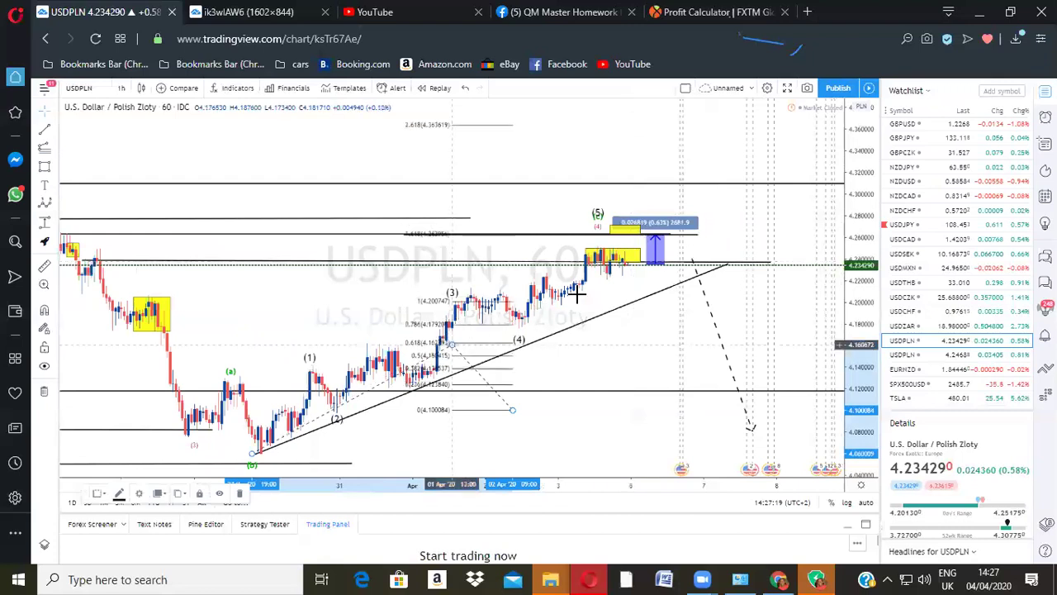
scroll(685, 242, down, 1)
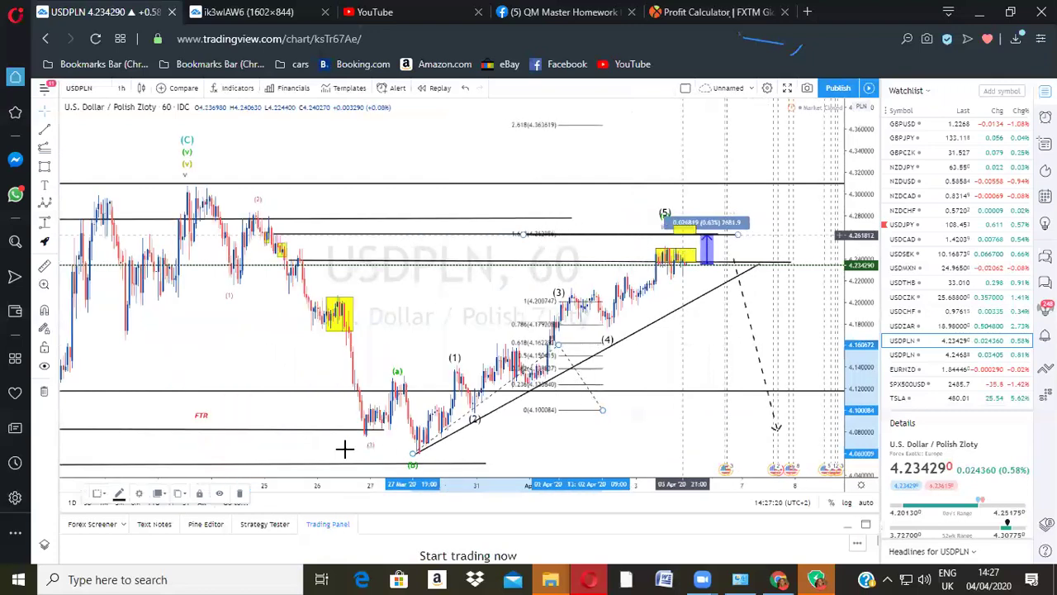
Step: Delete the Fibonacci extension and the blue price range measurement beside wave (5)
click(239, 493)
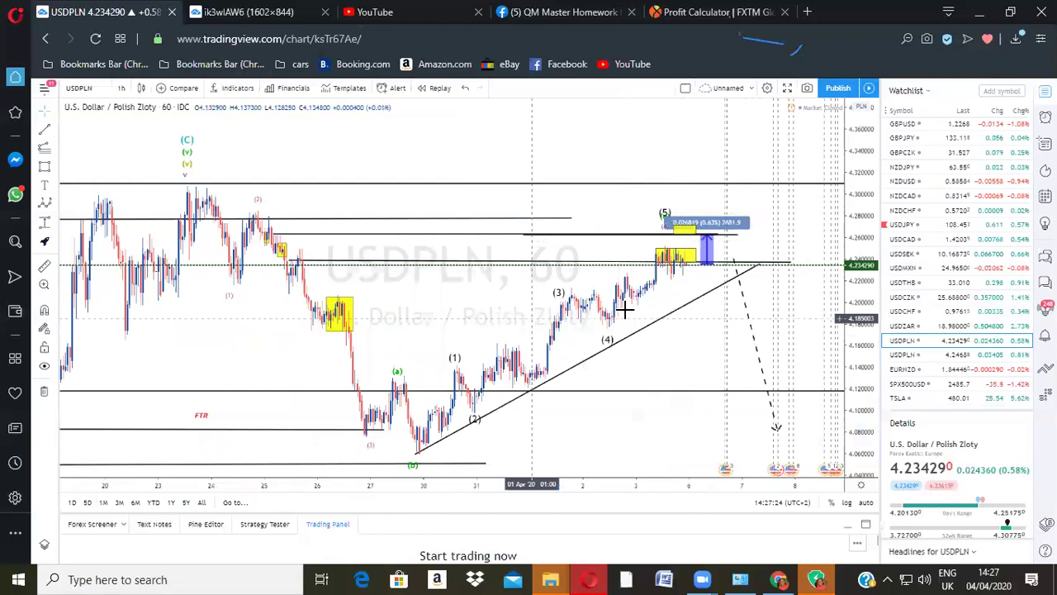
scroll(743, 295, down, 1)
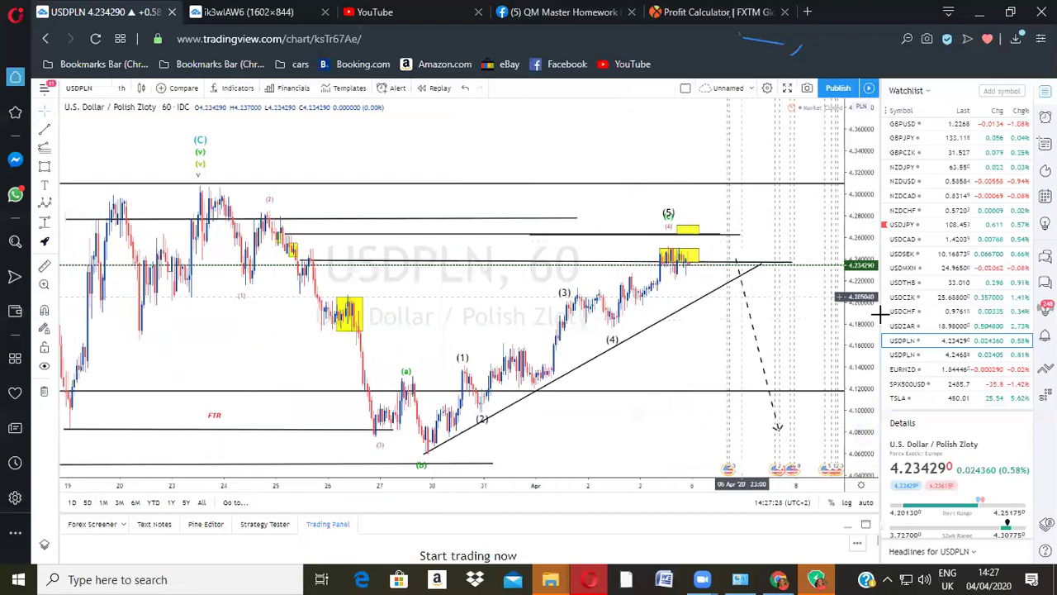
Step: Switch the chart to USDCHF from the watchlist and reload the page, confirming the reload
click(948, 312)
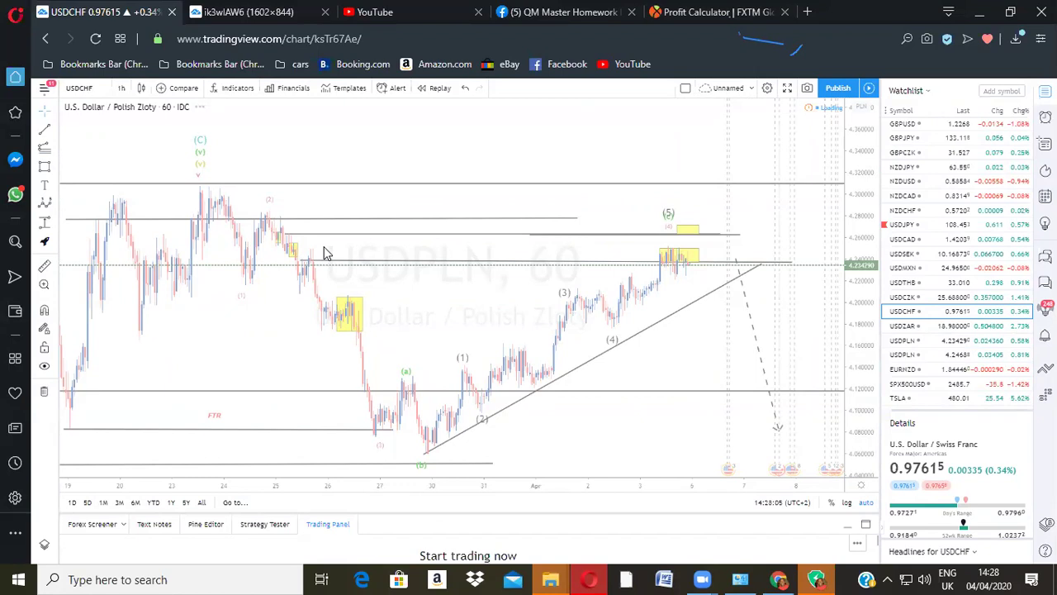
click(96, 39)
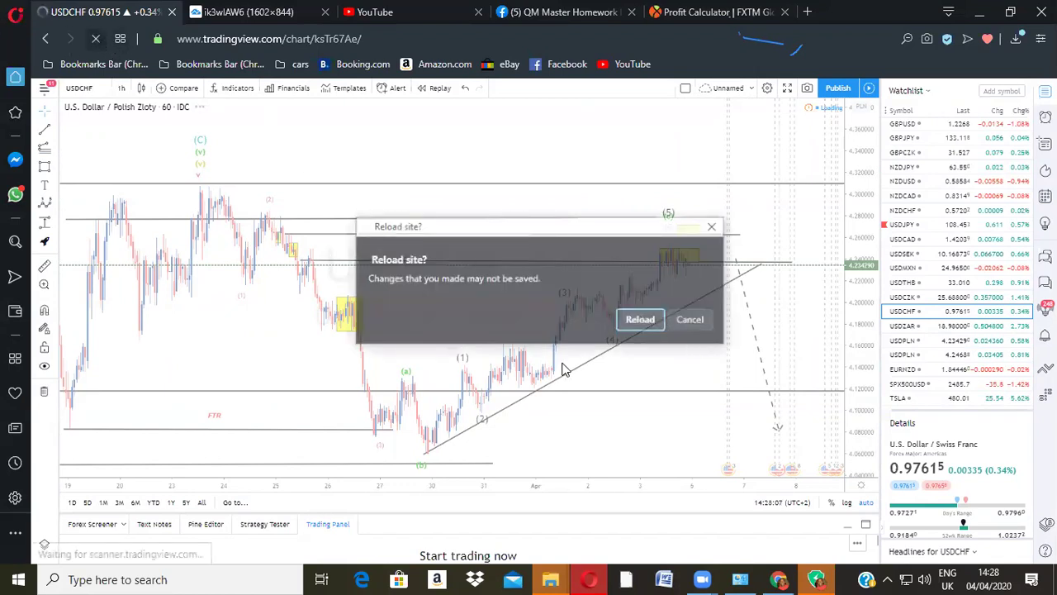
key(Return)
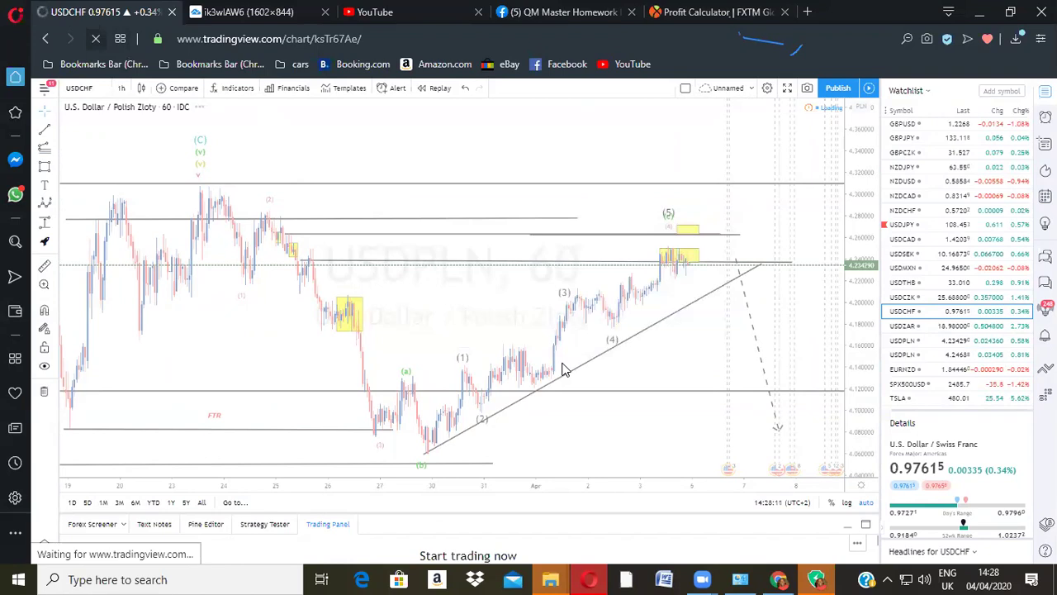